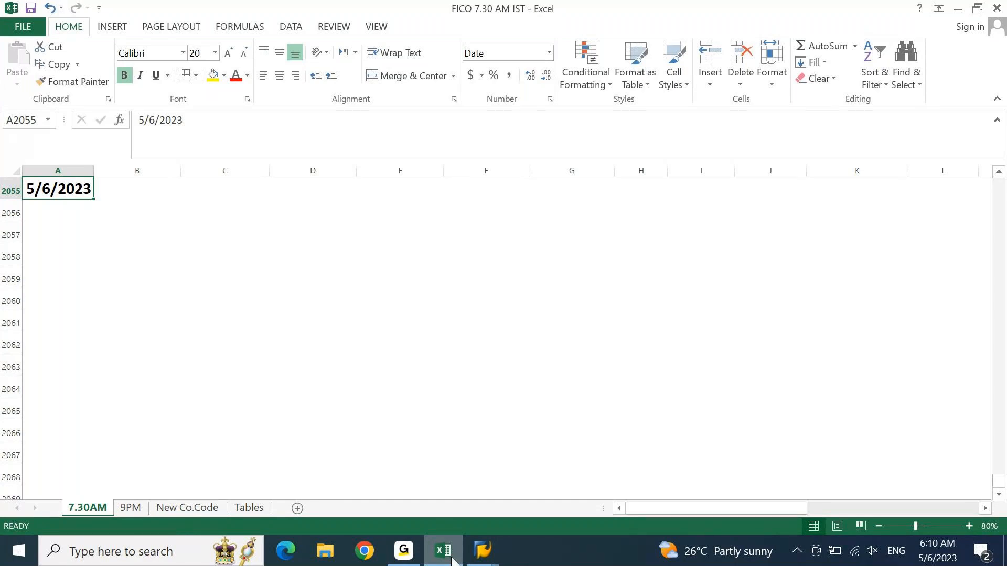
left_click(411, 559)
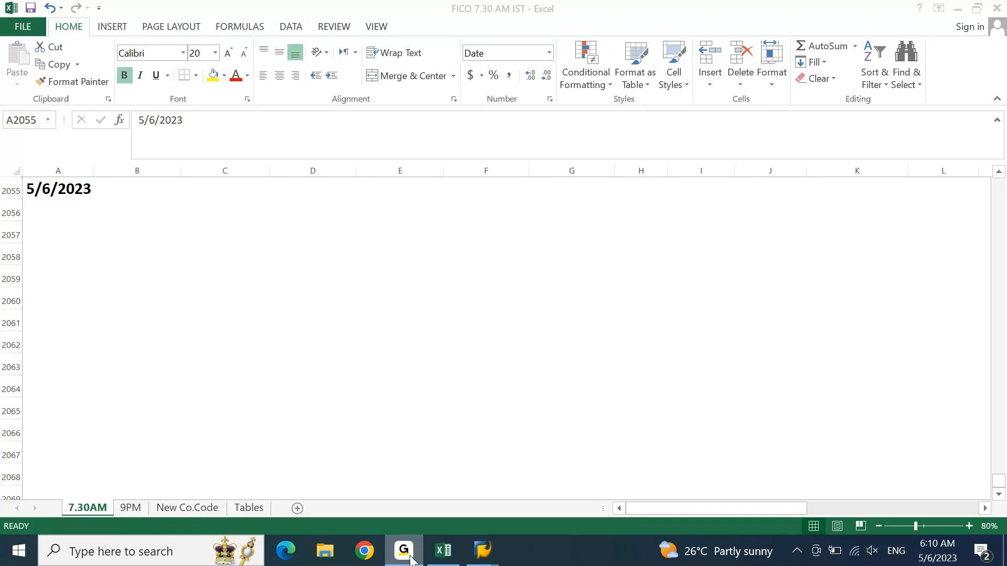
left_click(410, 559)
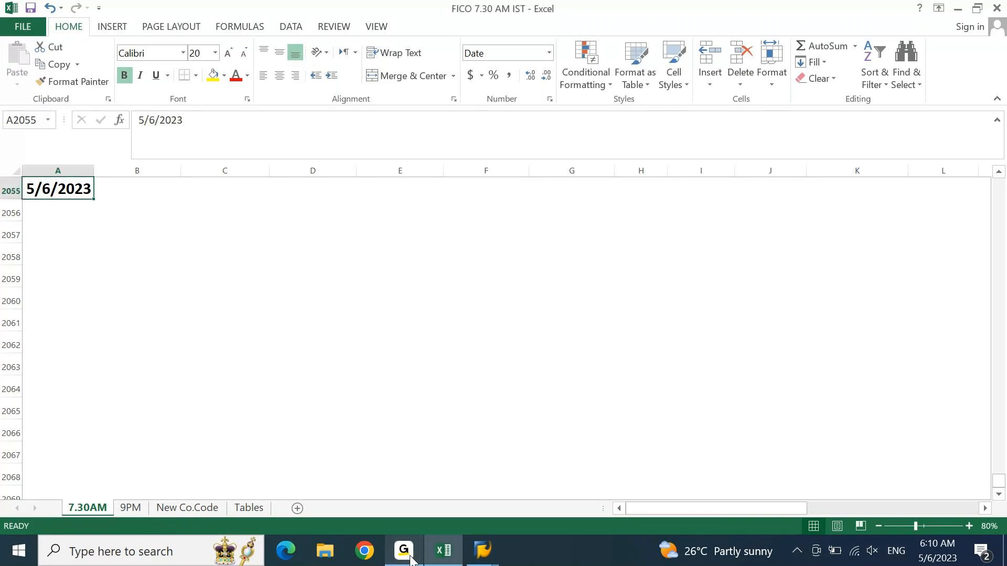
- Enter the heading "Profit Centers" in cell A2057 and fill A2057:B2057 with yellow
key("Down")
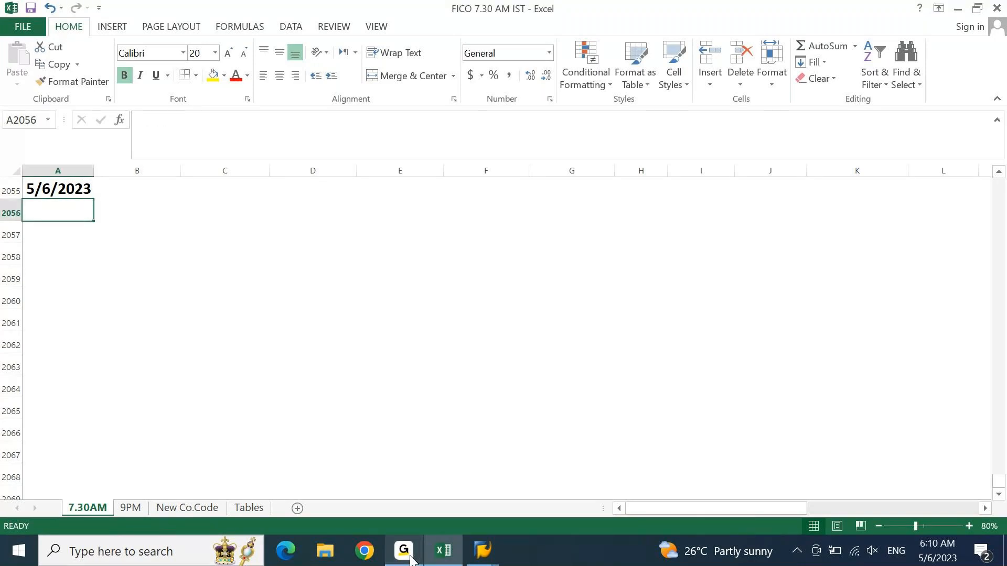
key("Right")
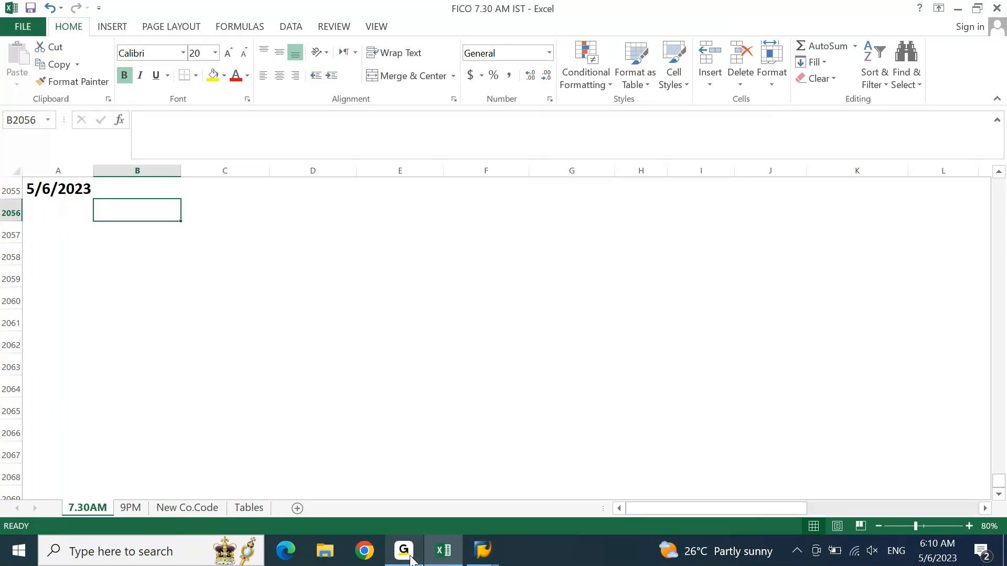
key("Left")
key("Down")
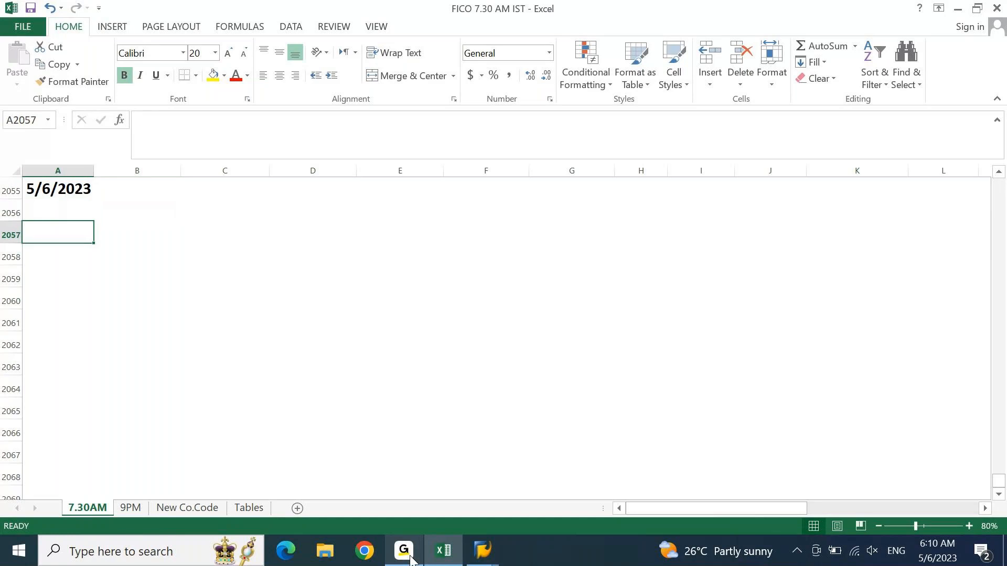
type("Profit Cent")
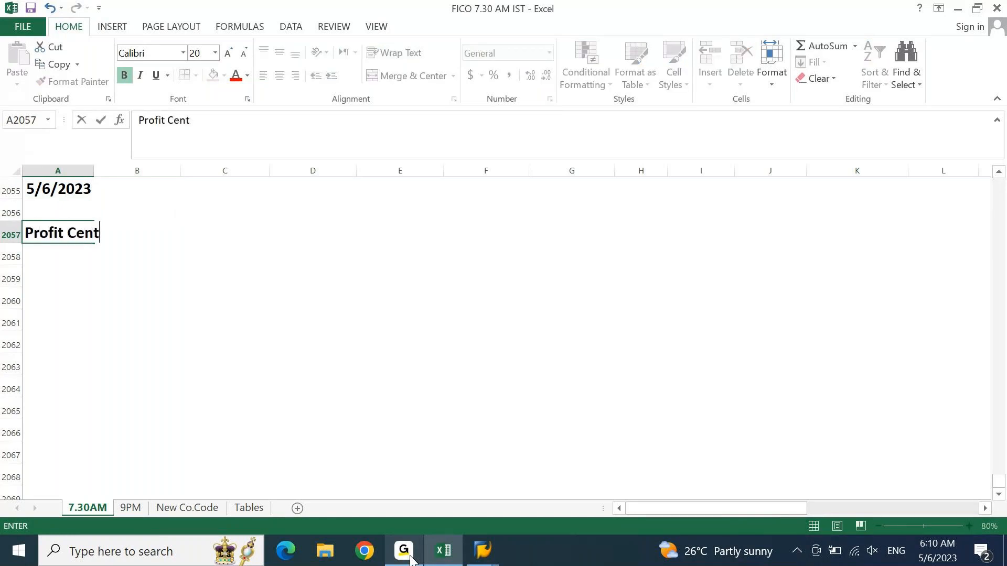
type("ers")
key("Return")
key("Up")
key("shift+Right")
left_click(213, 75)
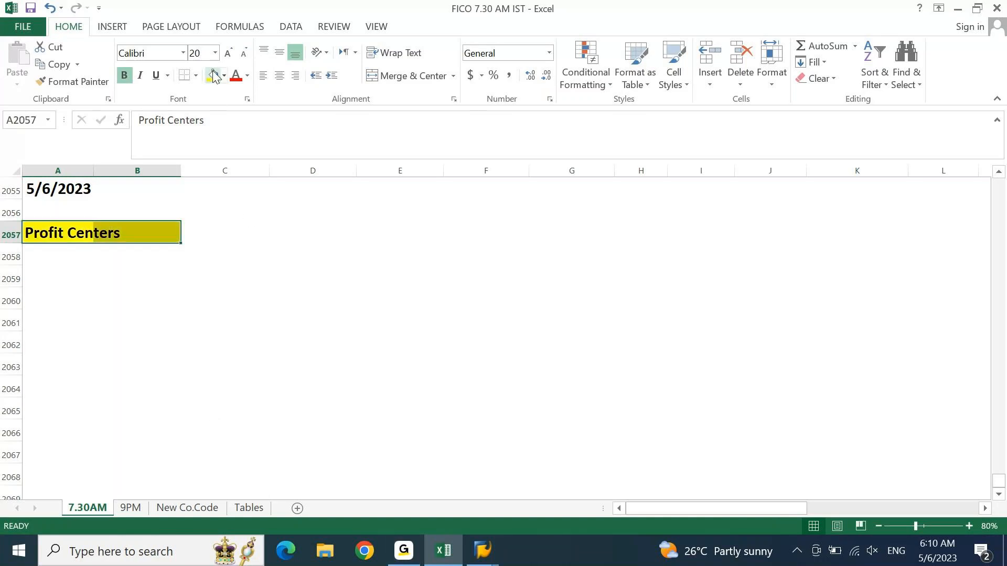
- Enter Laptops, Desktops, Accessories and Servicing in cells A2059, C2059, E2059 and G2059
key("Down")
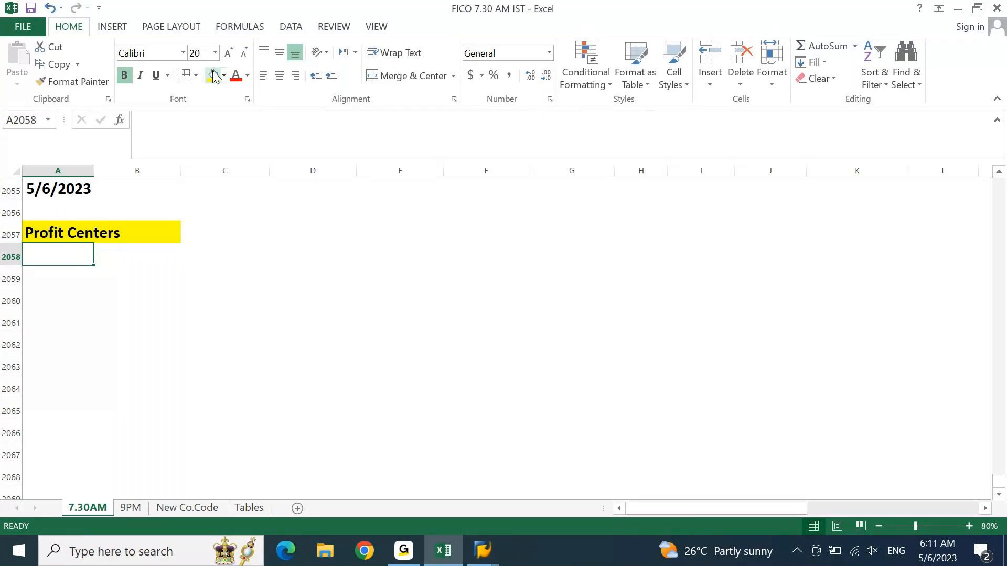
key("Right")
key("Down")
key("Left")
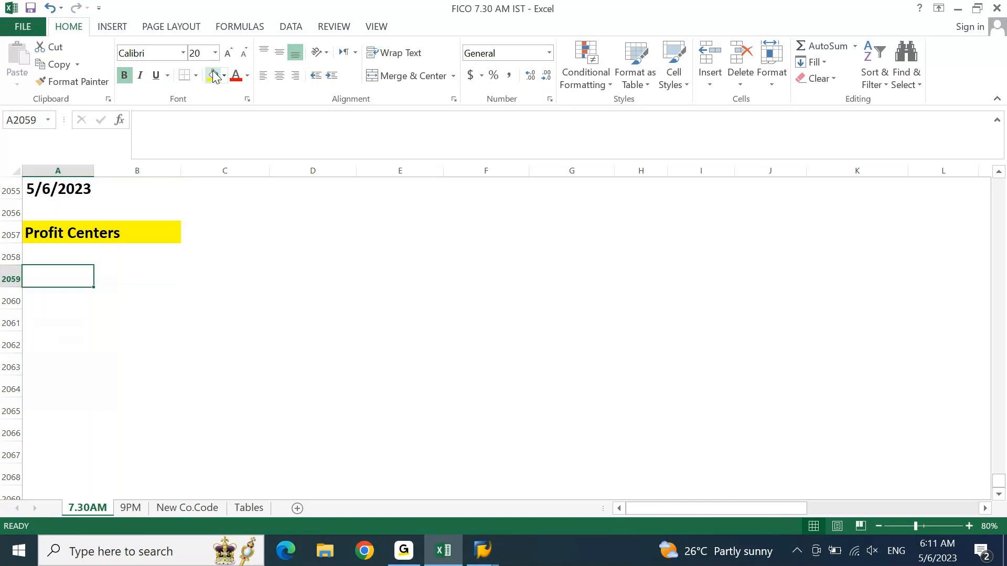
type("Laptops")
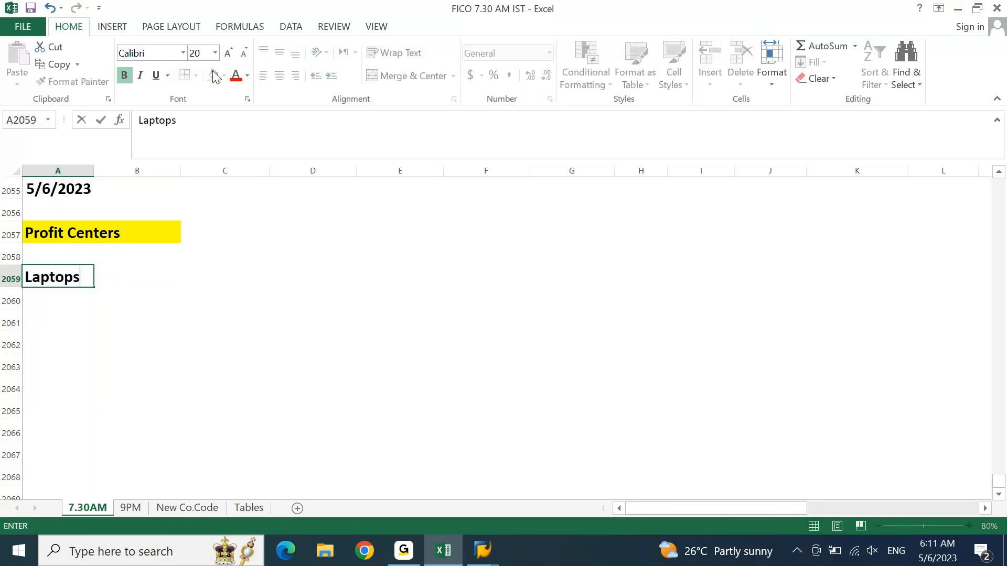
key("Tab")
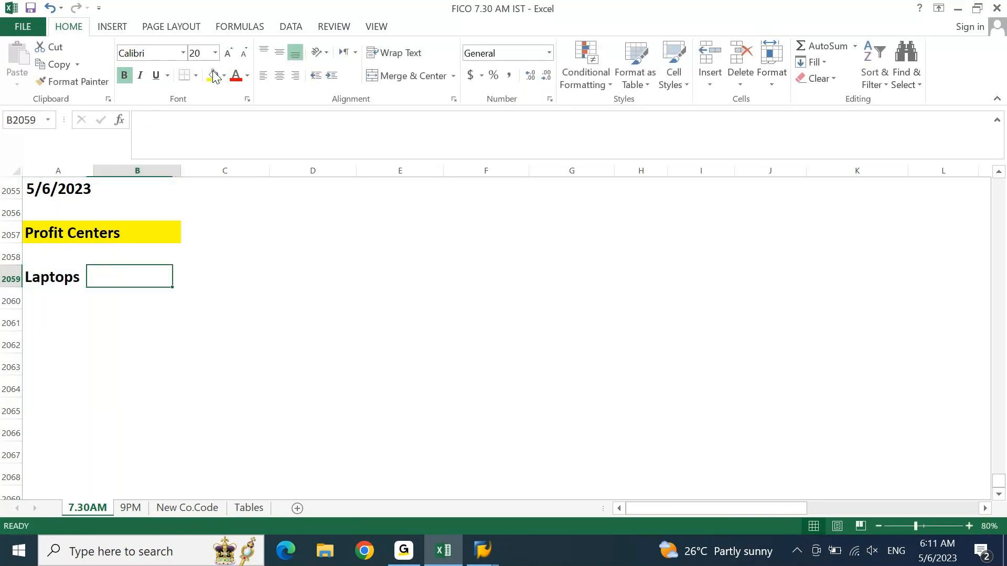
key("Tab")
type("Desktops")
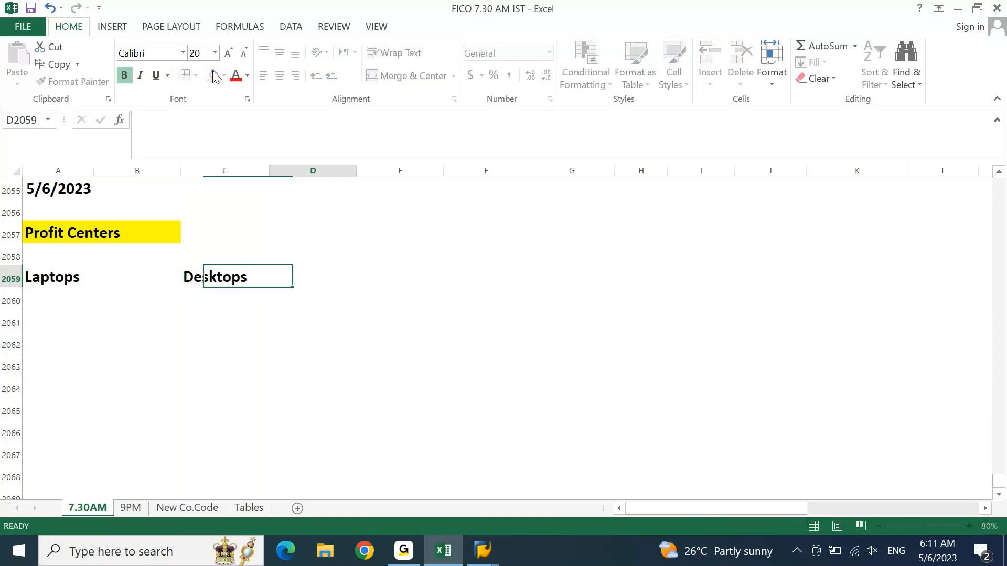
key("Tab")
key("Tab")
type("Accessories")
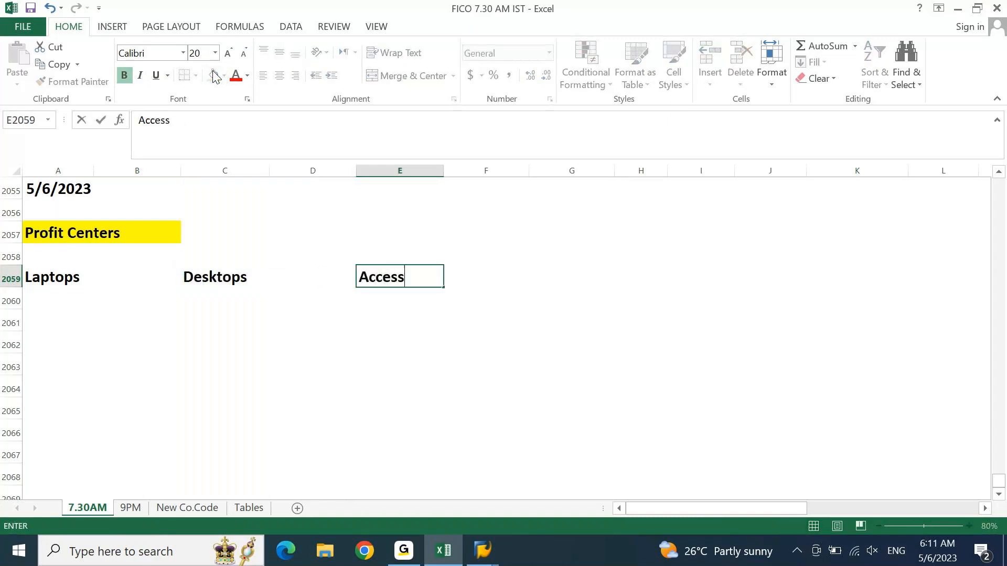
key("Tab")
key("Tab")
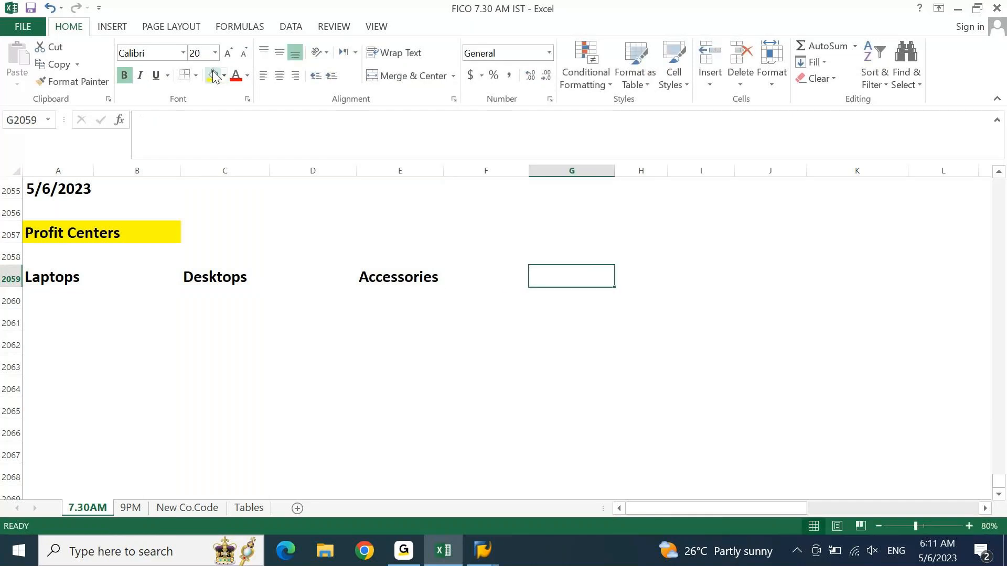
type("Servicing")
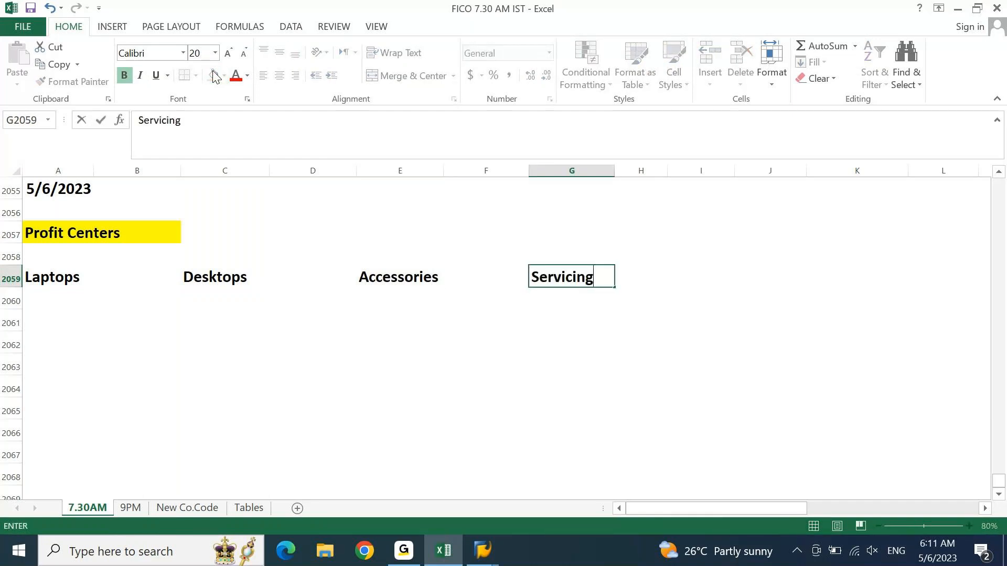
key("Return")
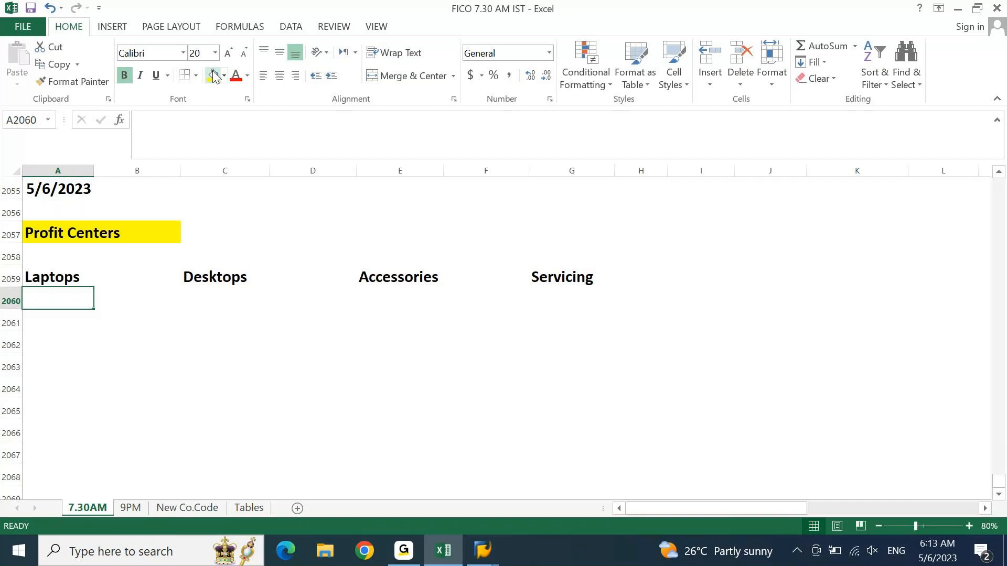
- Move the four names in A2059:G2059 two columns over so that Laptops starts in cell C2059
key("Up")
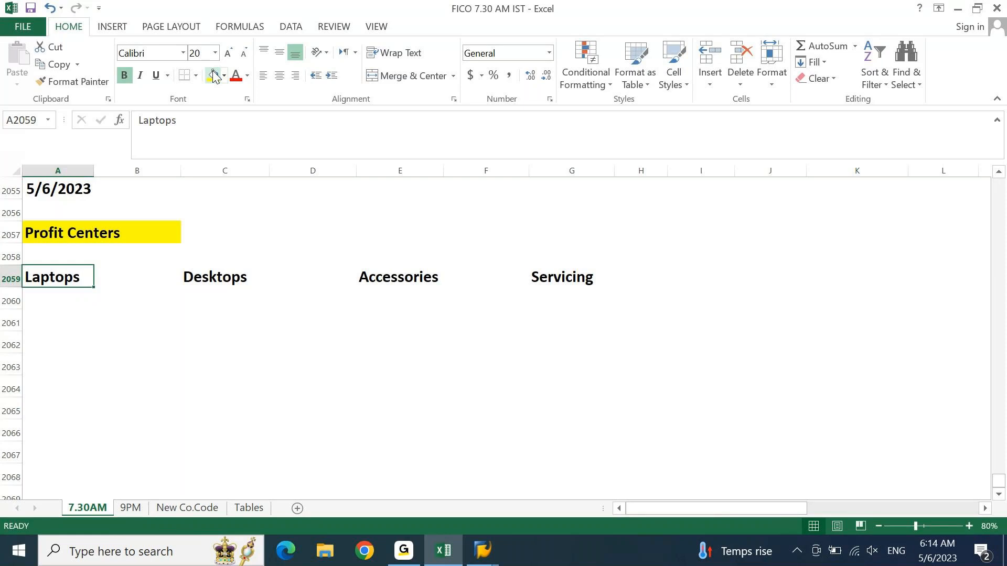
key("Down")
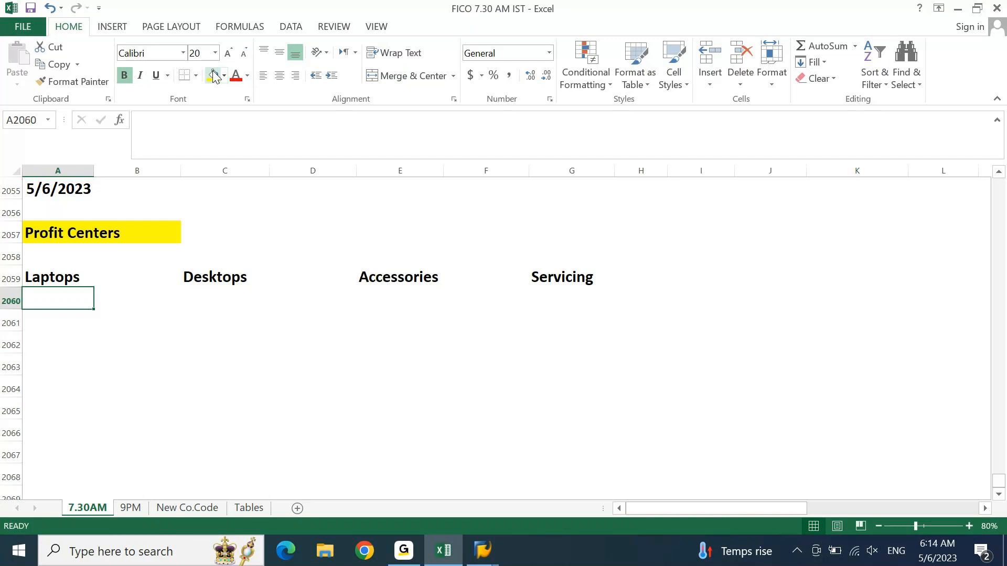
key("Up")
key("shift+Right")
key("shift+Right")
key("shift+Right")
key("shift+Right")
key("shift+Right")
key("shift+Right")
key("ctrl+c")
key("Right")
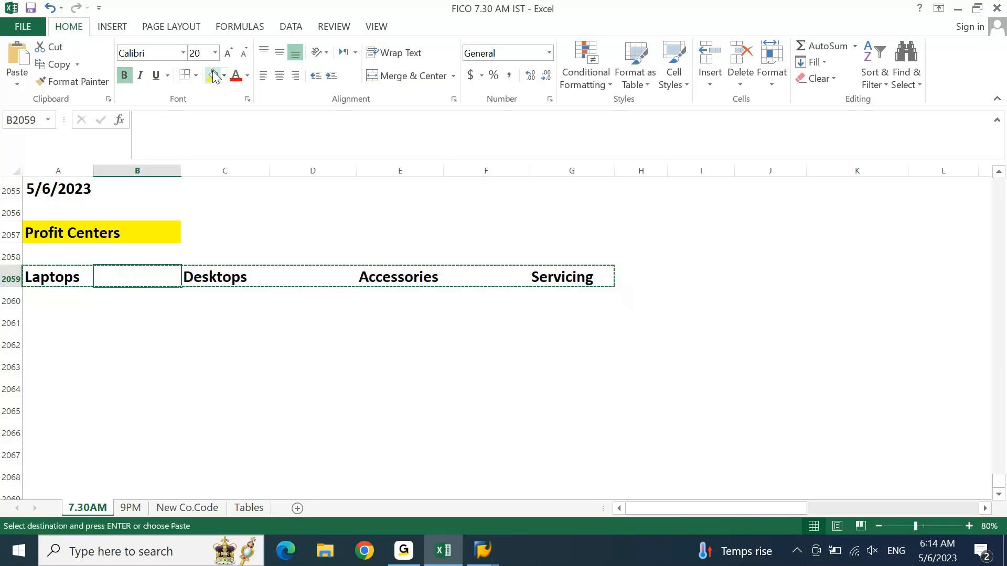
key("Right")
key("Return")
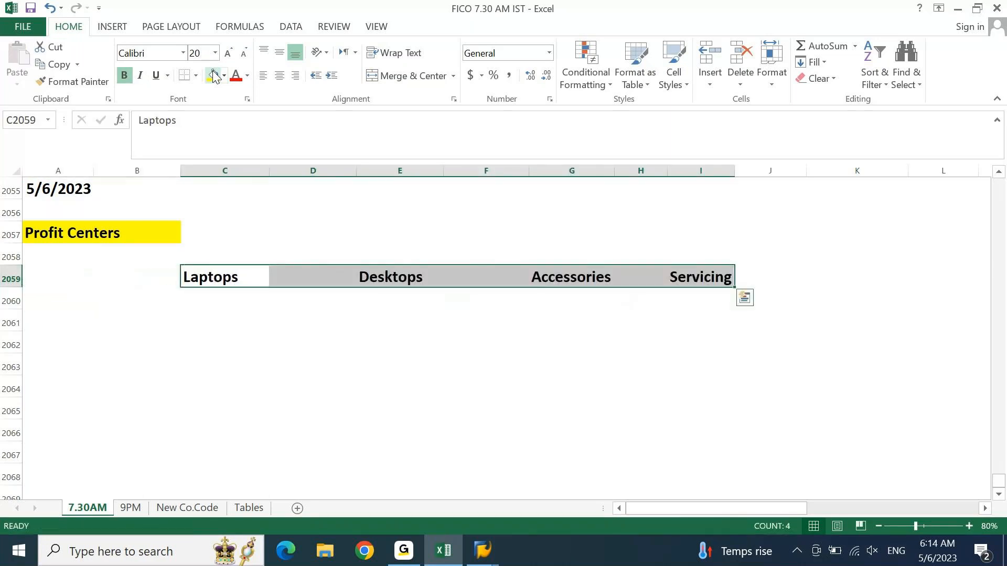
- Enter the row label "Company" in cell A2059 and fill the cell with yellow
key("Left")
key("Left")
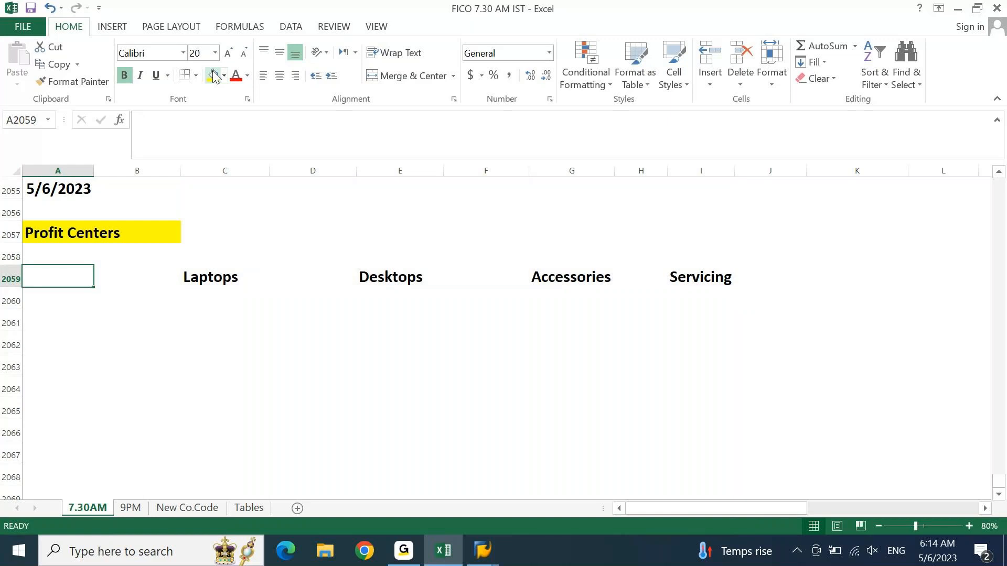
type("C")
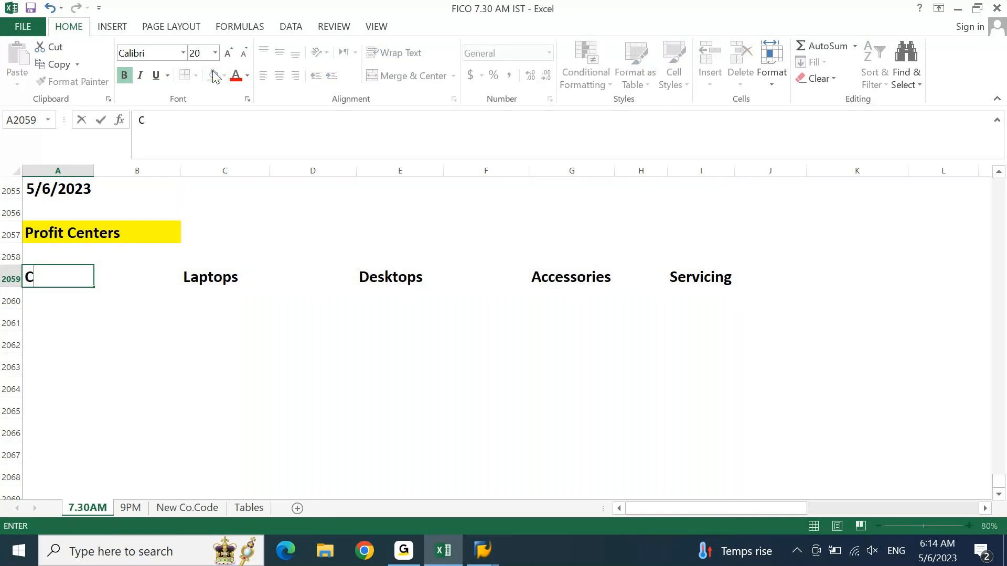
type("ompan")
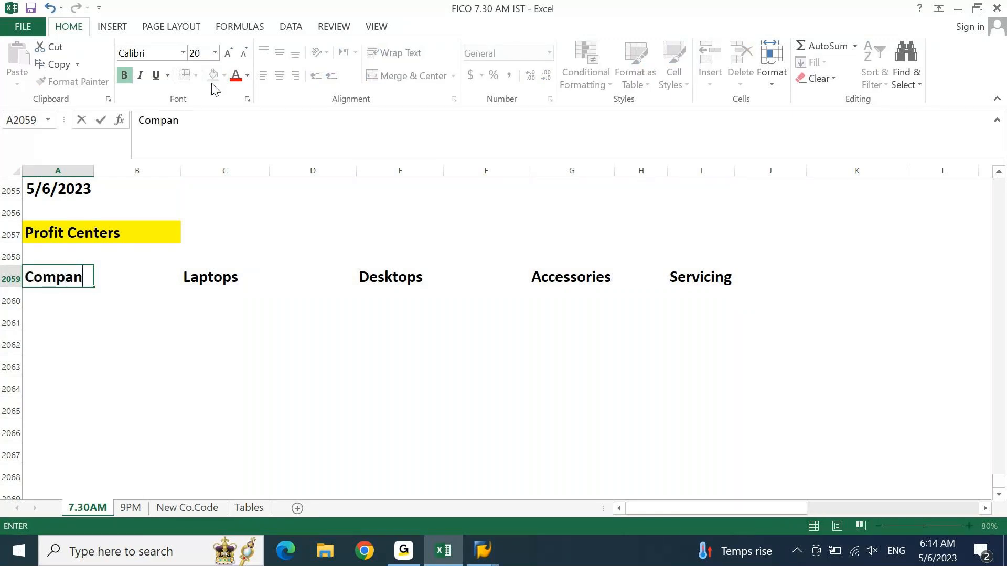
type("y")
key("Return")
key("Up")
left_click(216, 79)
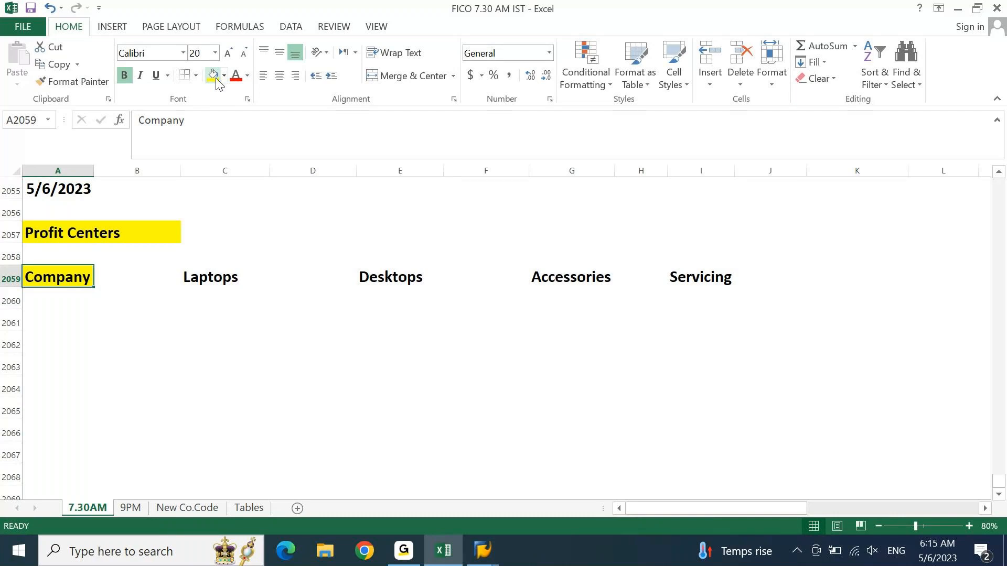
- Enter the label "Co.Cde" in cell A2060 and fill the cell with light gold
key("Return")
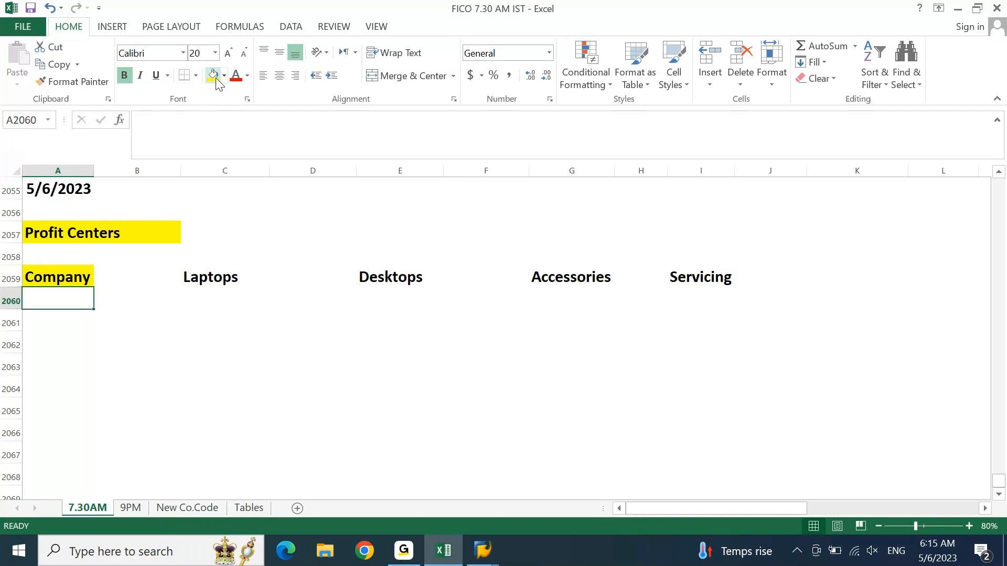
type("Co.Cde")
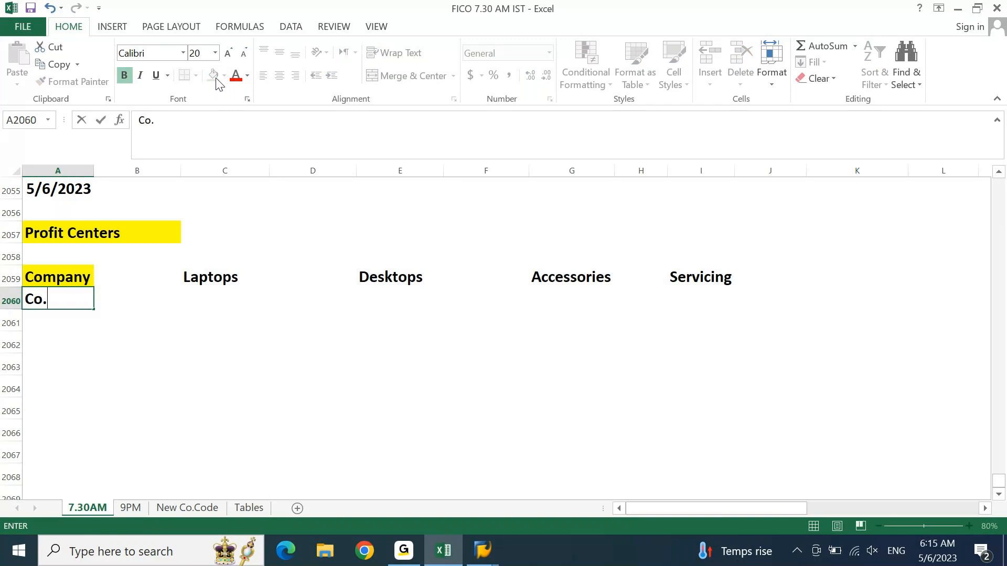
key("ctrl+Return")
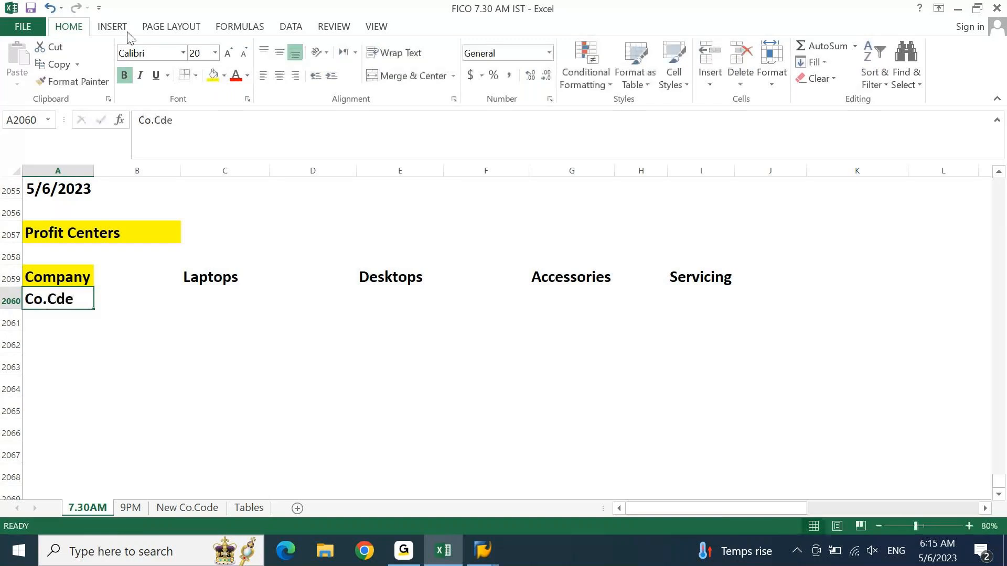
left_click(225, 75)
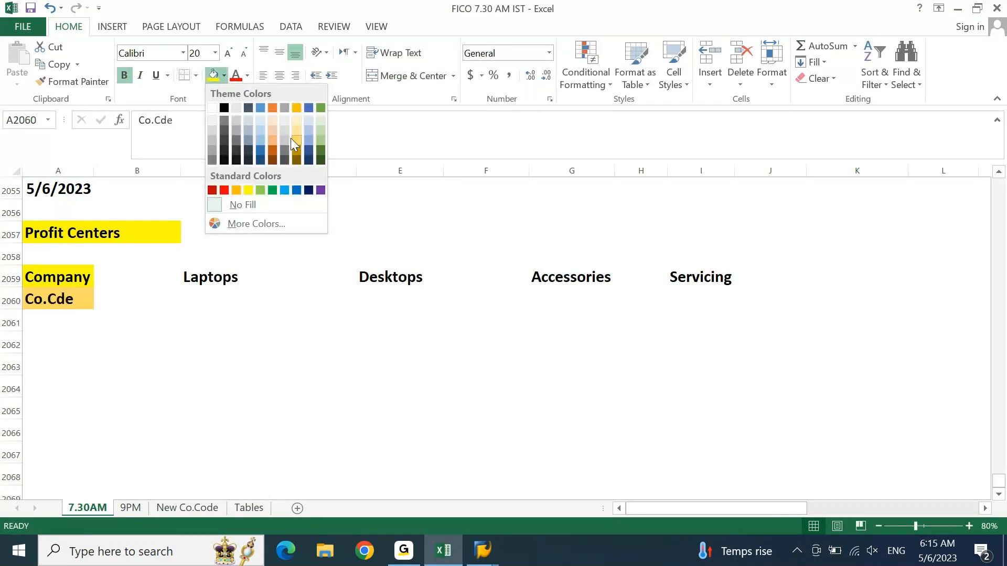
left_click(272, 131)
- Enter the company code DEIN in cell B2060, beside the Co.Cde label
key("Right")
key("Right")
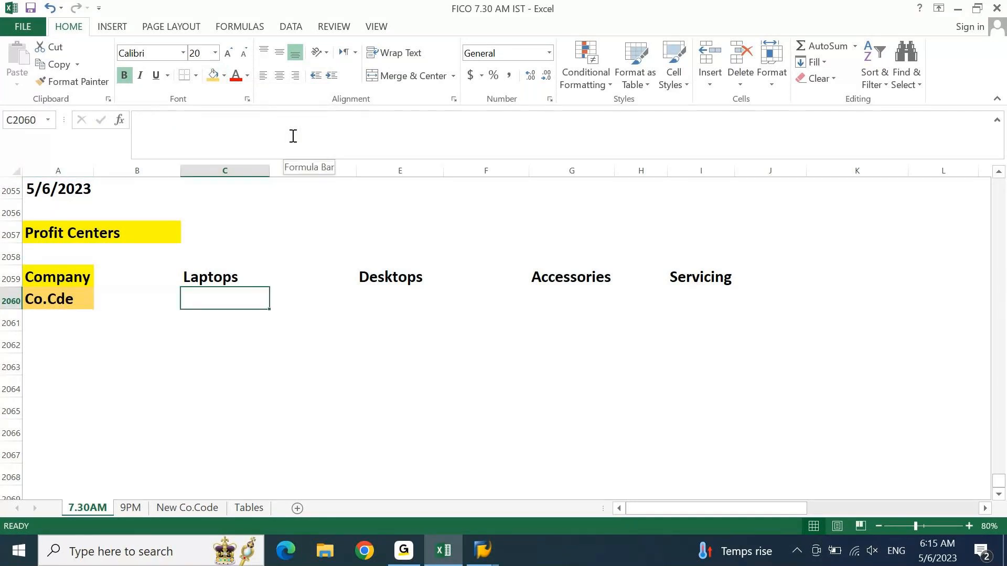
key("Left")
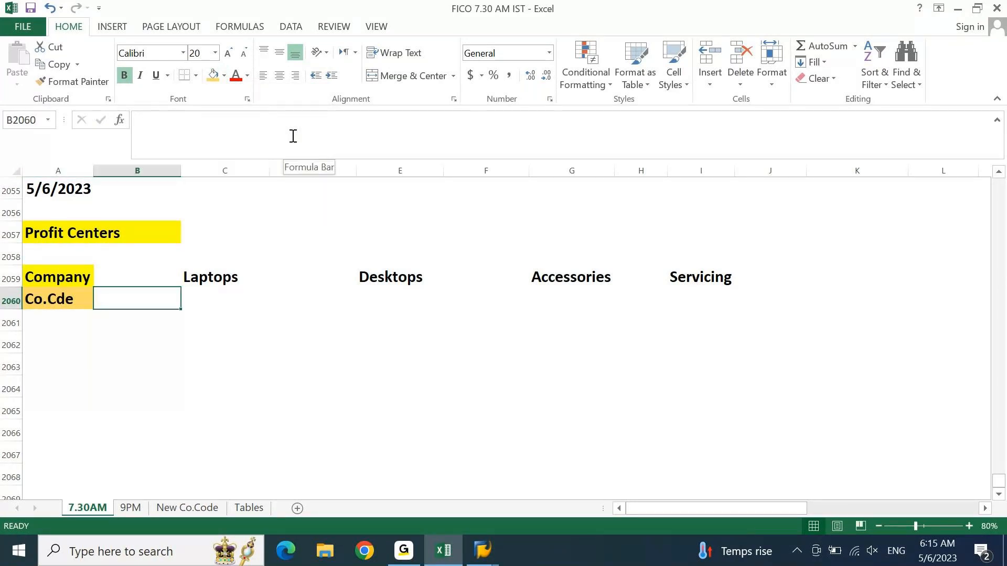
type("DEIN")
key("Tab")
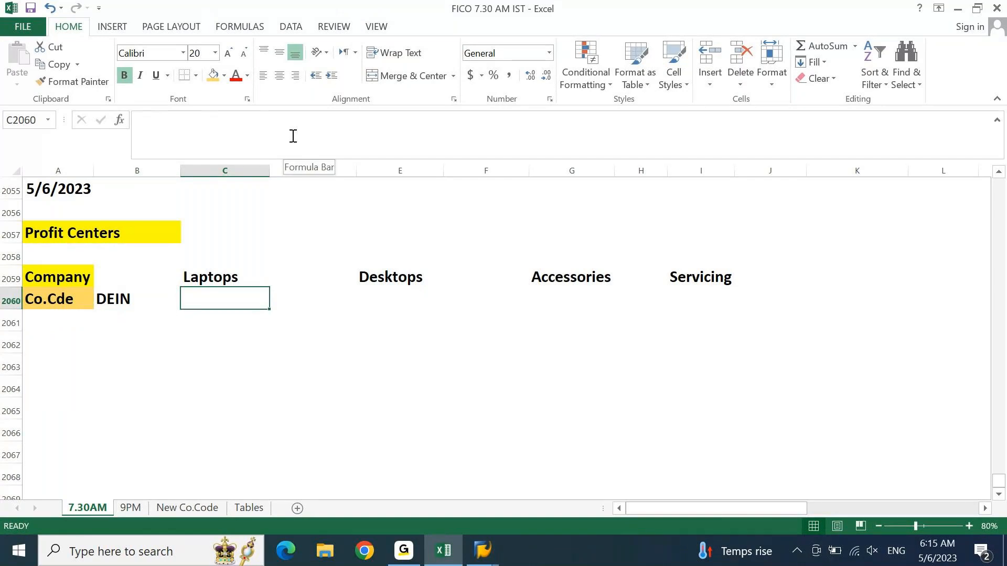
- Enter "Dell India: Laptops" in cell C2060, below the Laptops heading
type("Dell India: :a")
key("BackSpace")
key("BackSpace")
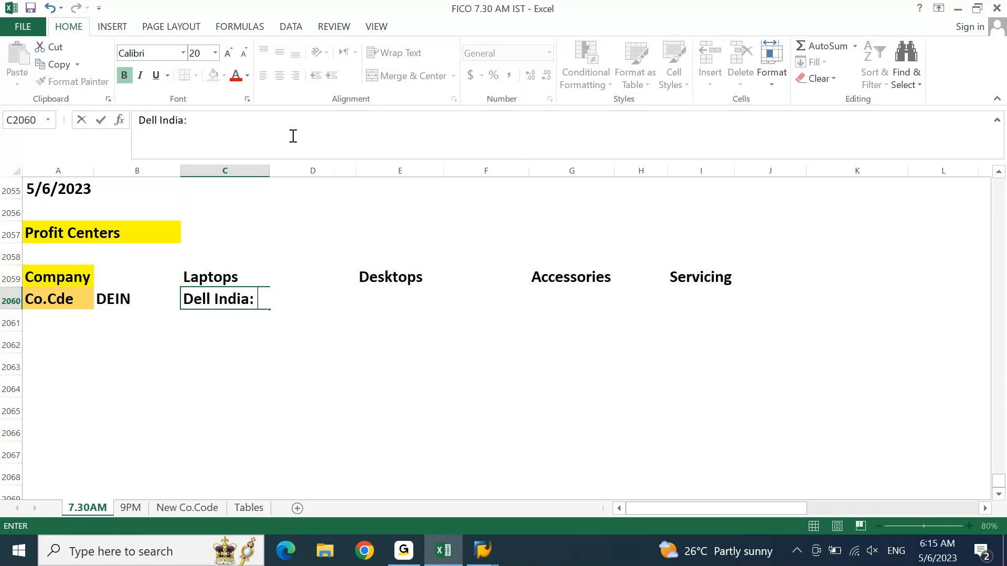
type("Laptops")
key("Return")
- Enter "Dell India: Desktops" in cell E2060, below the Desktops heading
key("Up")
key("Right")
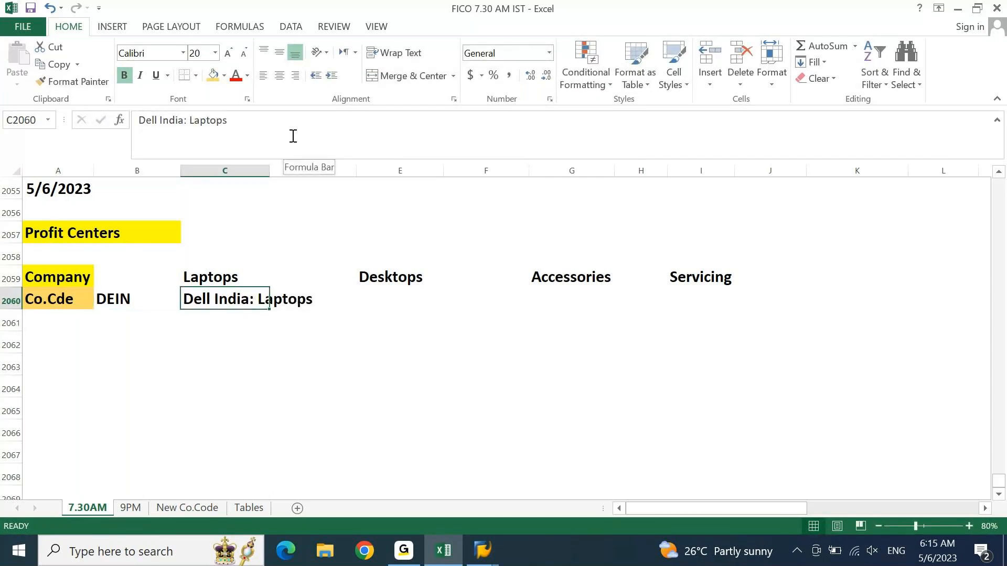
key("Right")
key("Right")
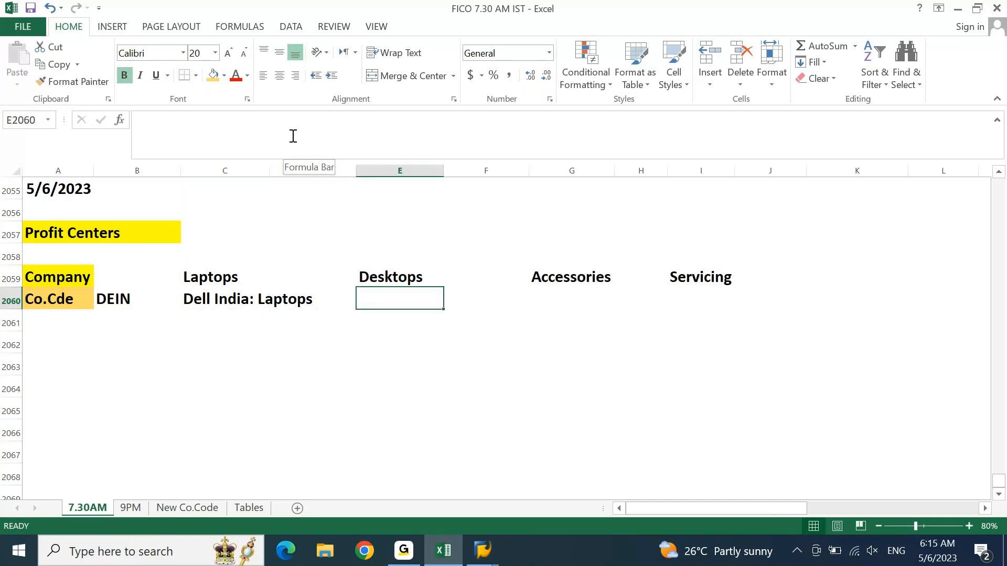
type("D")
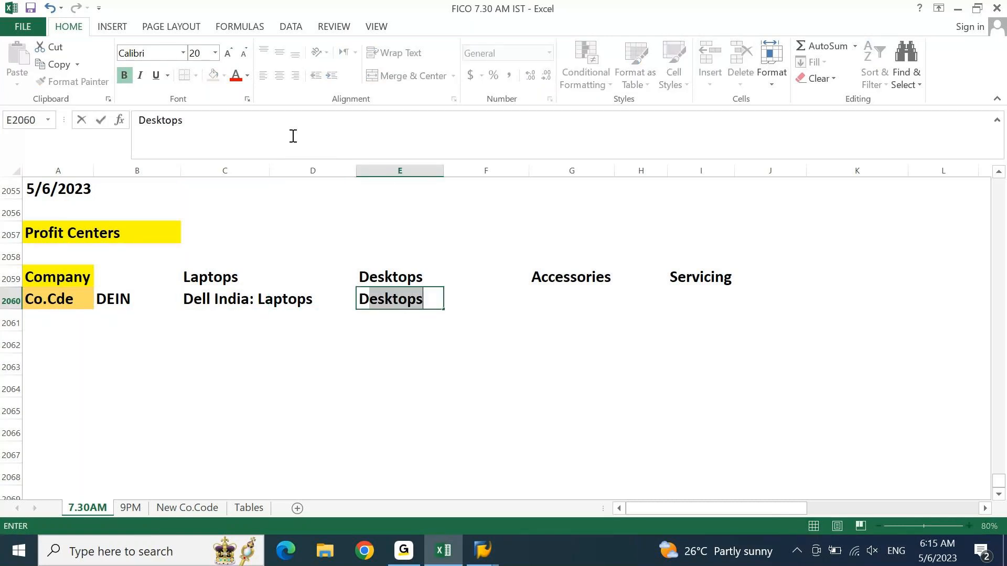
type("ell India:")
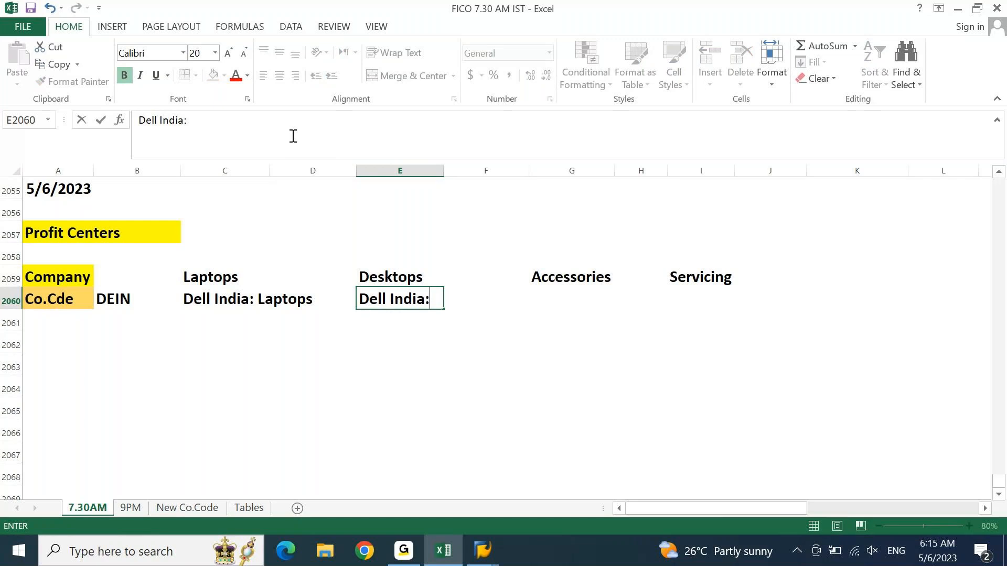
type(" Desktops")
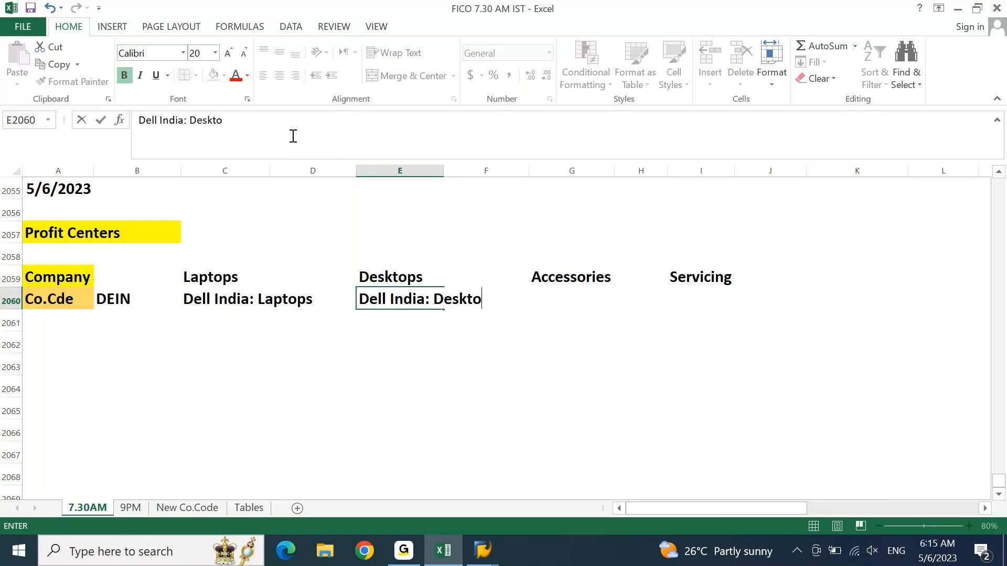
key("Tab")
- Enter "Dell India: Accessrories" in cell G2060, below the Accessories heading
key("Tab")
type("Des")
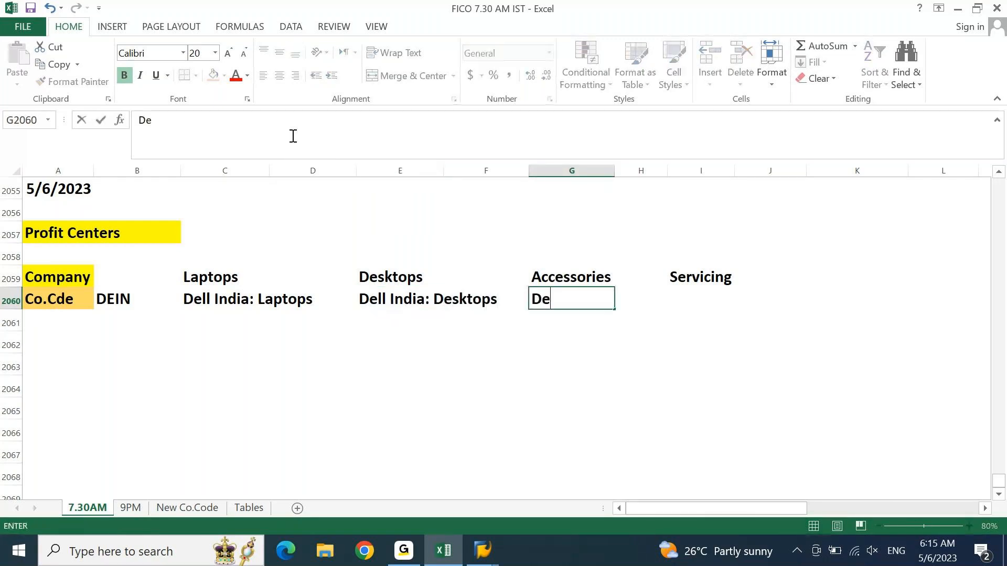
key("BackSpace")
type("l l")
key("BackSpace")
key("BackSpace")
type("l INdia")
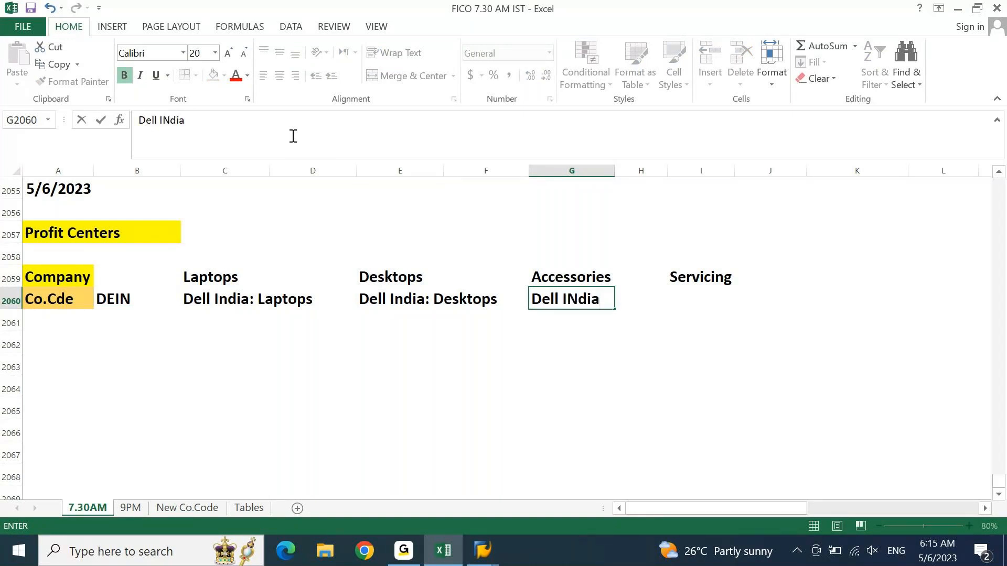
key("BackSpace")
key("BackSpace")
key("BackSpace")
key("BackSpace")
type("ndia: Acc")
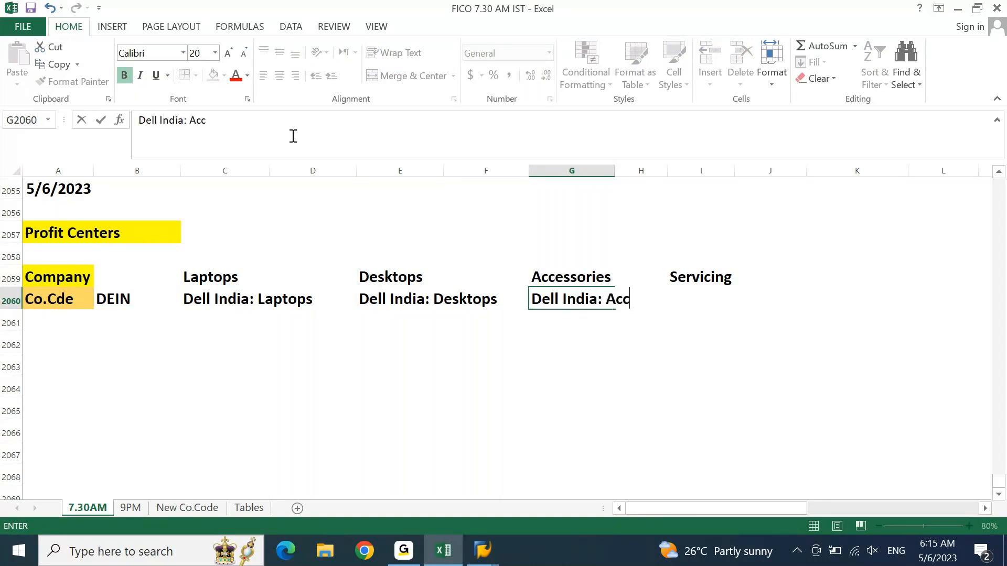
type("essrories")
key("Tab")
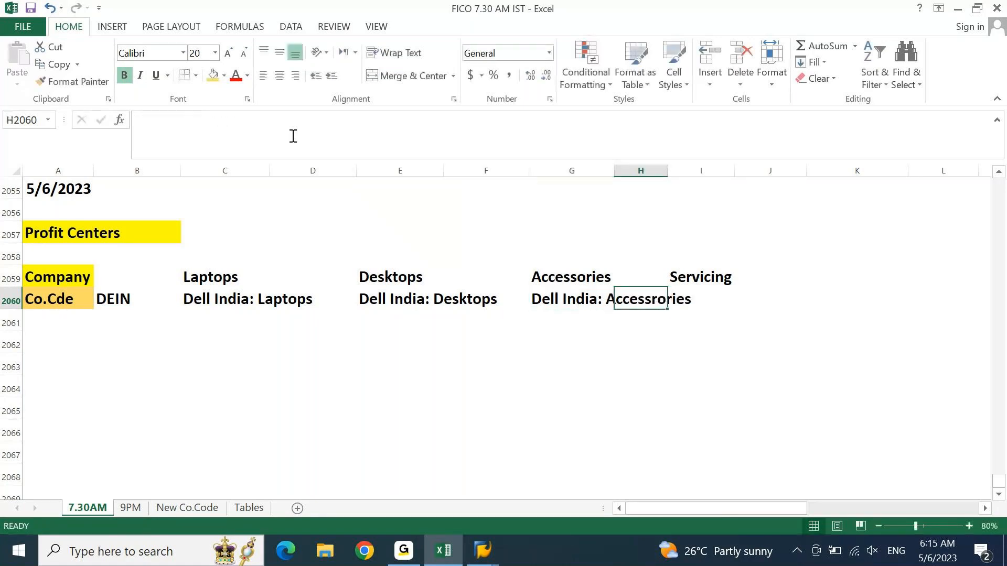
- Move the Servicing heading from cell I2059 to cell J2059
key("Up")
key("Right")
key("ctrl+x")
key("Right")
key("Return")
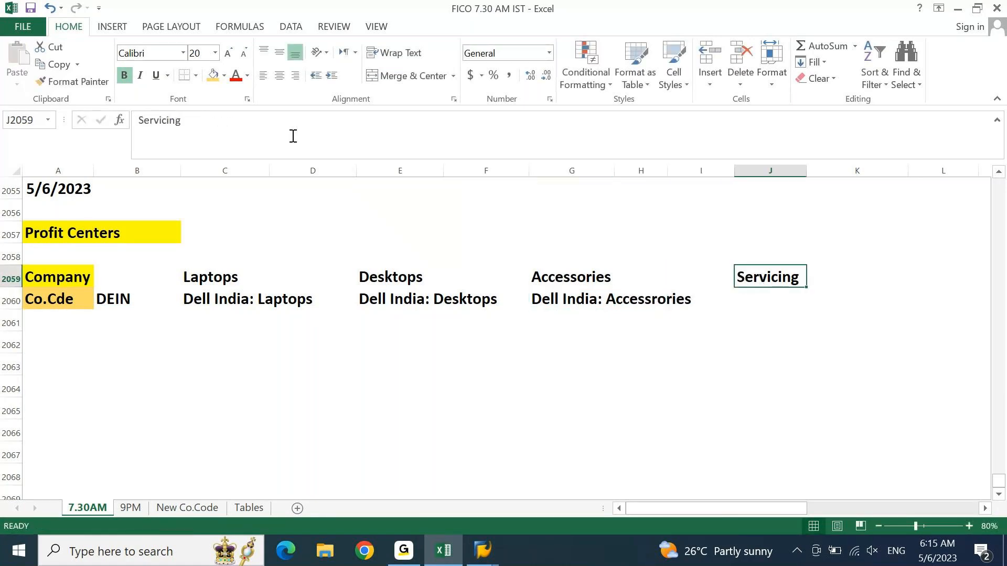
- Enter "Dell India Servicing" in cell J2060, below the Servicing heading
key("Down")
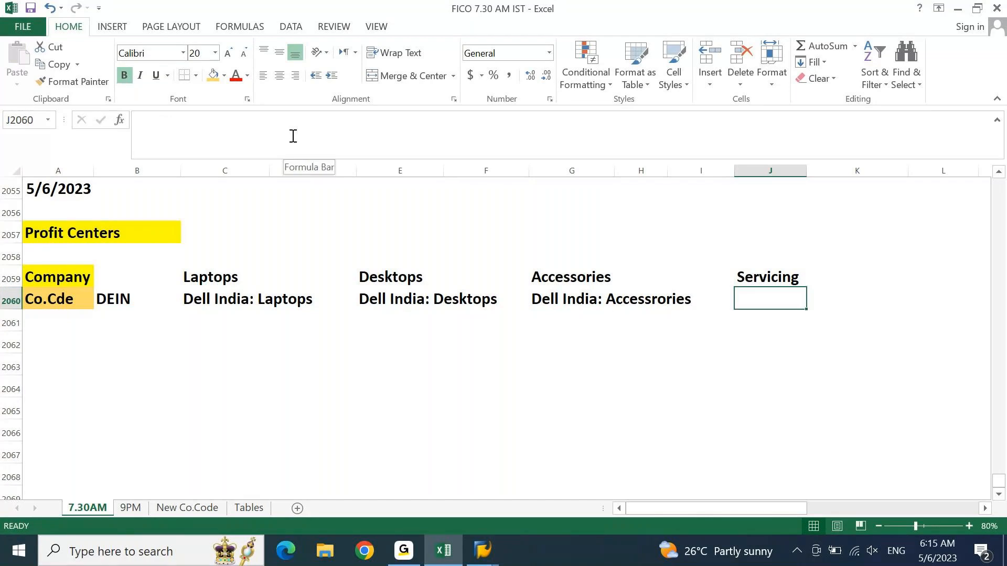
type("Dell India Servi")
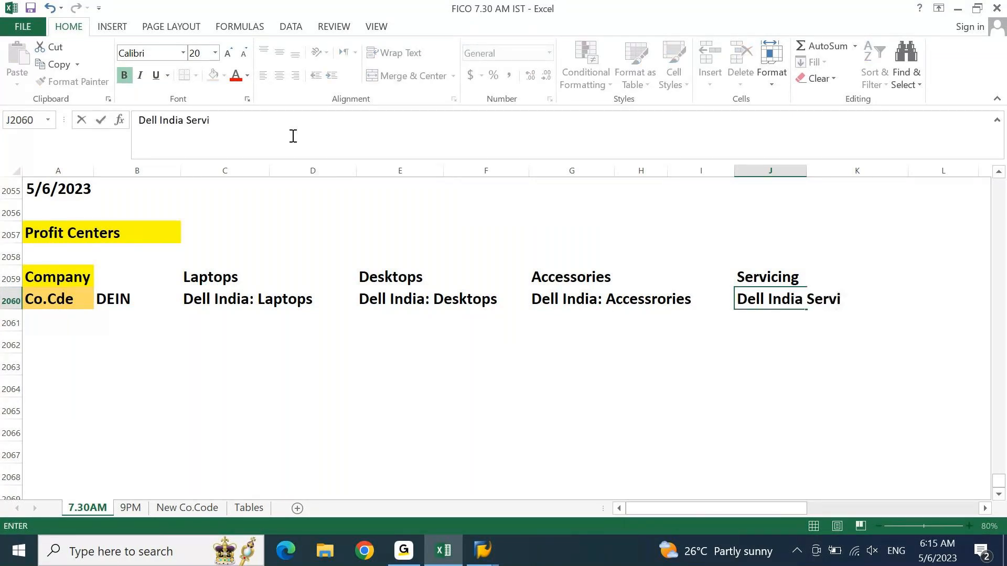
type("cinf")
key("BackSpace")
type("g")
key("Return")
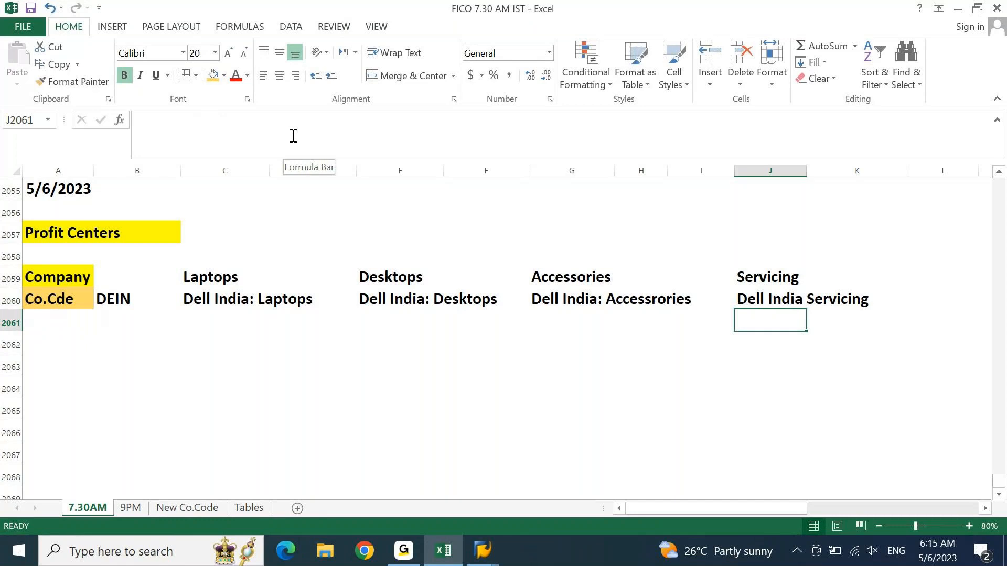
- Copy the Co.Cde label down to cell A2061 and enter the company code DEUS in B2061
key("Home")
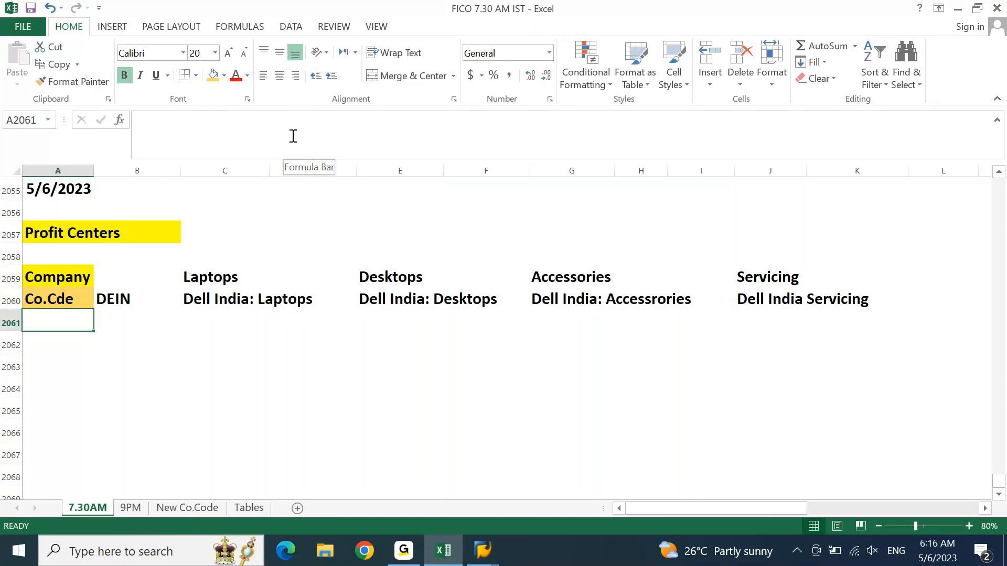
key("ctrl+d")
key("Tab")
type("D")
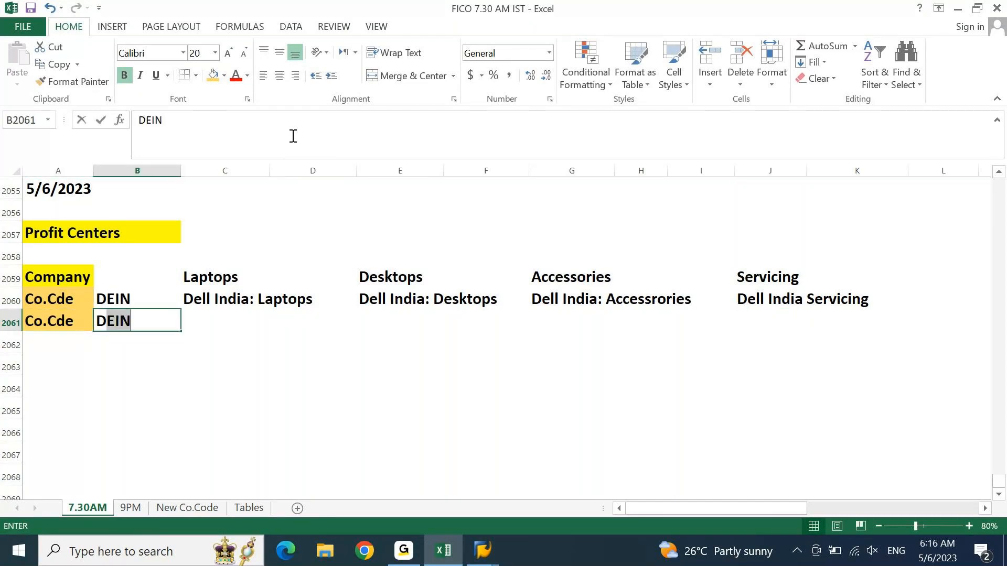
type("EUS")
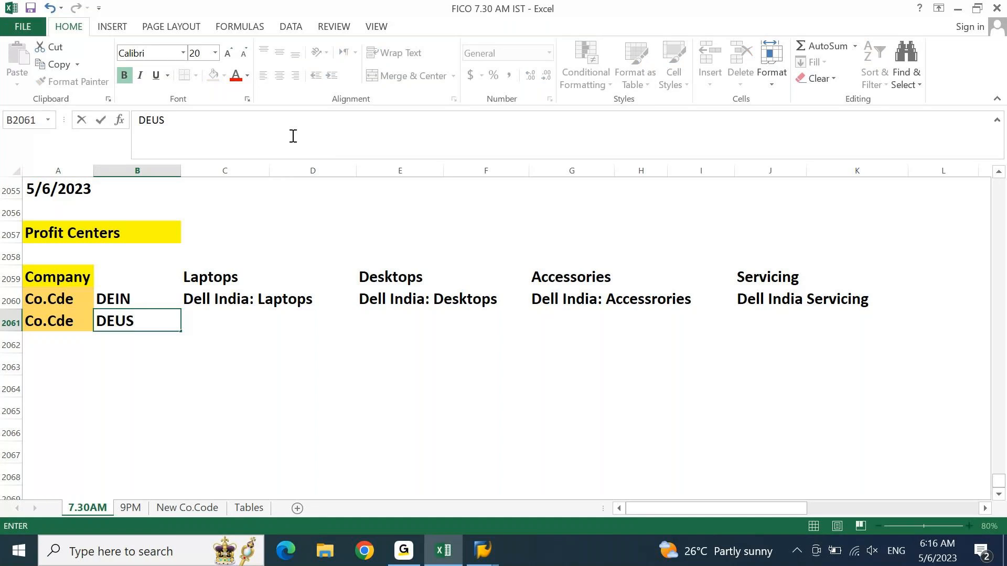
key("Tab")
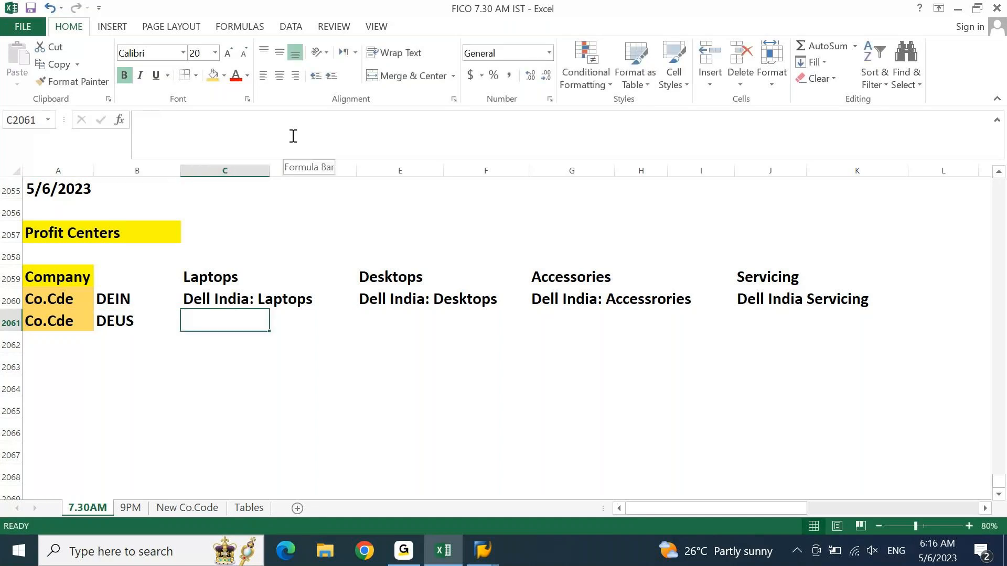
- Enter "Dell USA: Laptops" in cell C2061 of the DEUS row
type("Dell ISA")
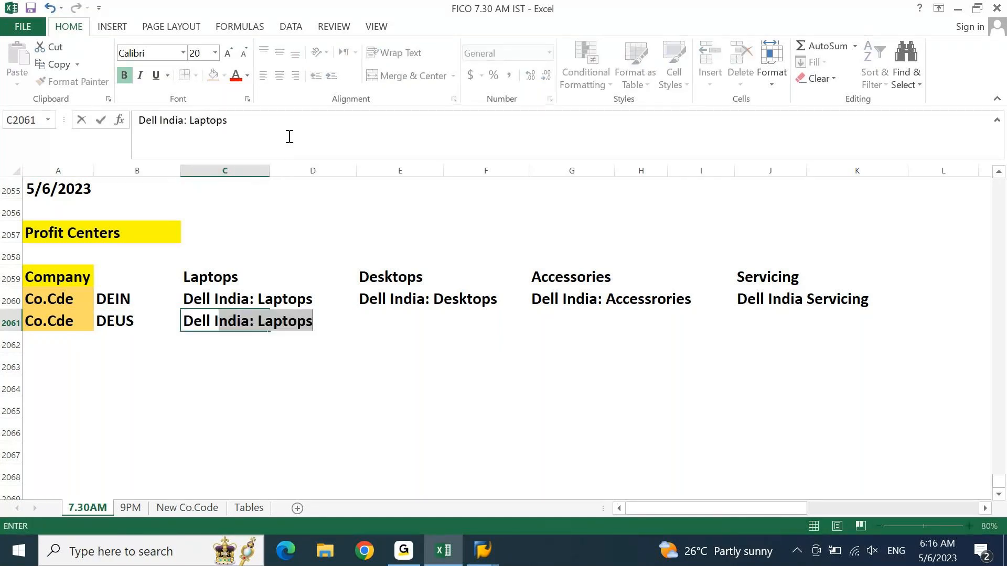
key("BackSpace")
key("BackSpace")
key("BackSpace")
key("BackSpace")
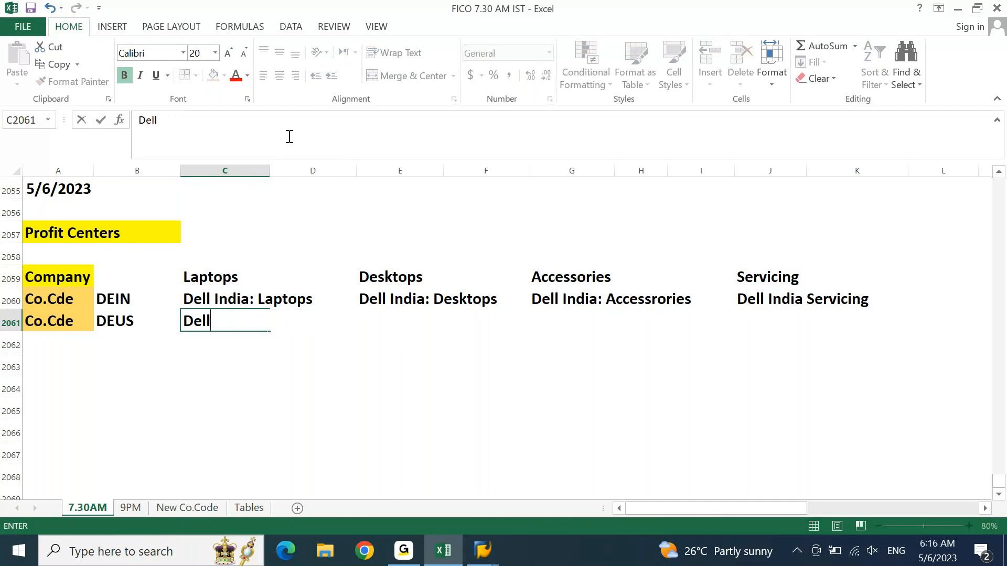
type("USA")
key("BackSpace")
key("BackSpace")
key("BackSpace")
type("USA: Lap")
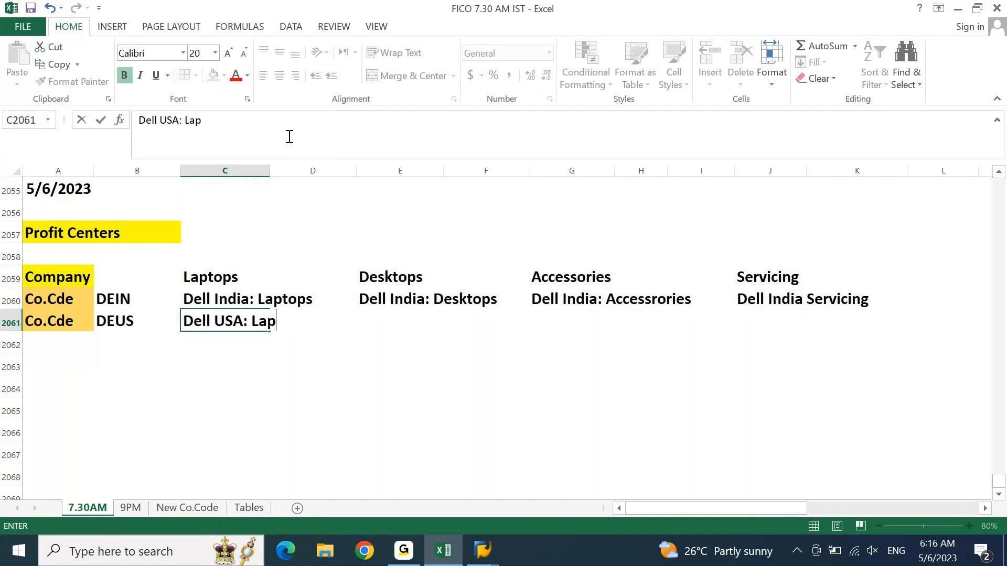
type("tops")
key("Tab")
- Enter "Dell USA: Desktops" in cell E2061 of the DEUS row
key("Tab")
type("Dell ")
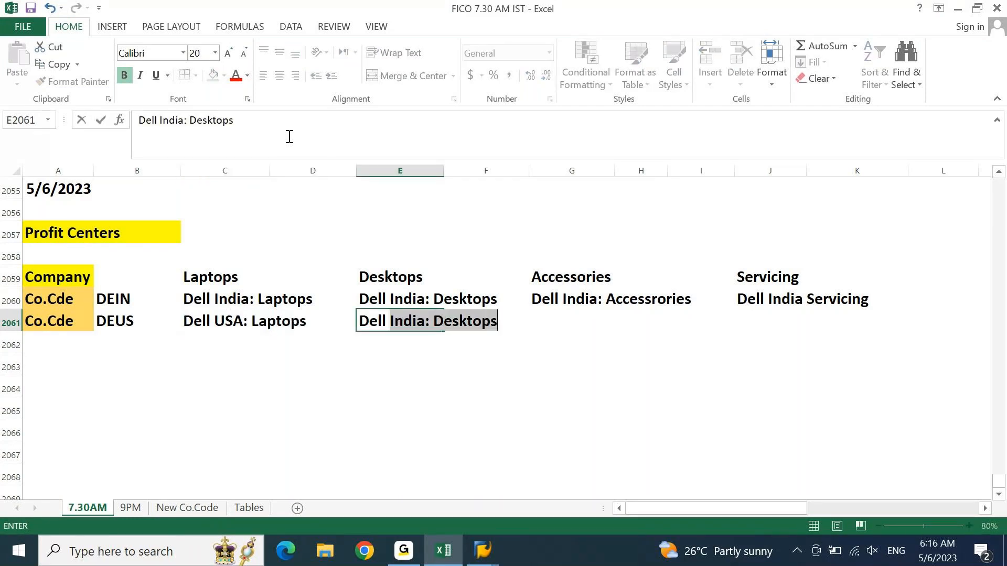
type("USA: Des")
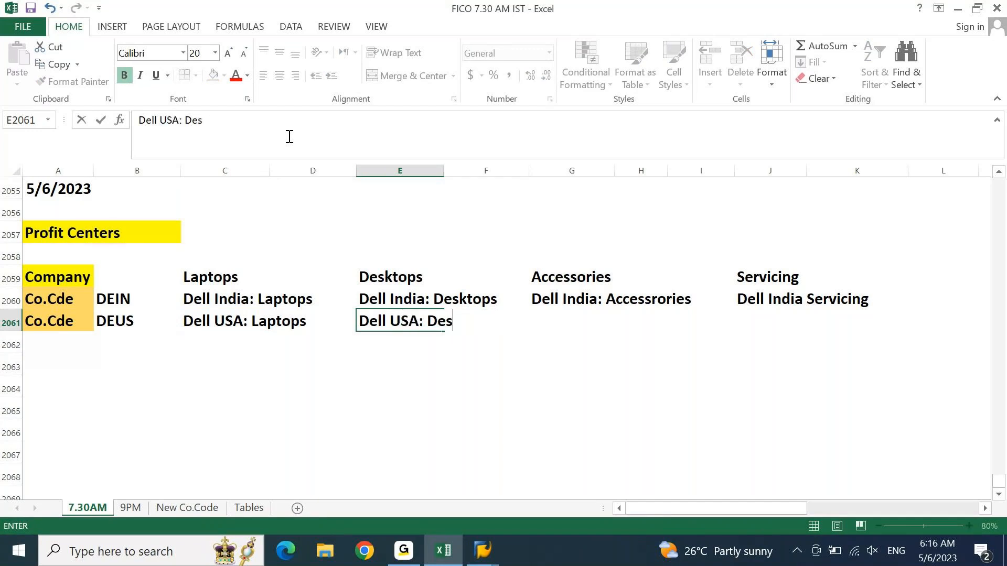
type("ktops")
key("Tab")
- Enter "Dell USA: Accessories" in cell G2061 of the DEUS row
key("Tab")
type("De")
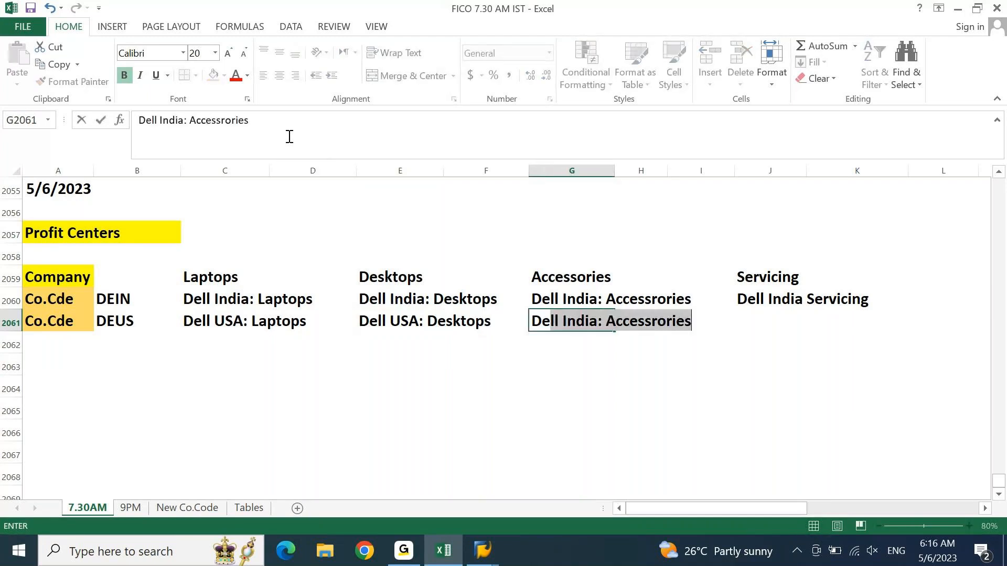
type("ll USA: Access")
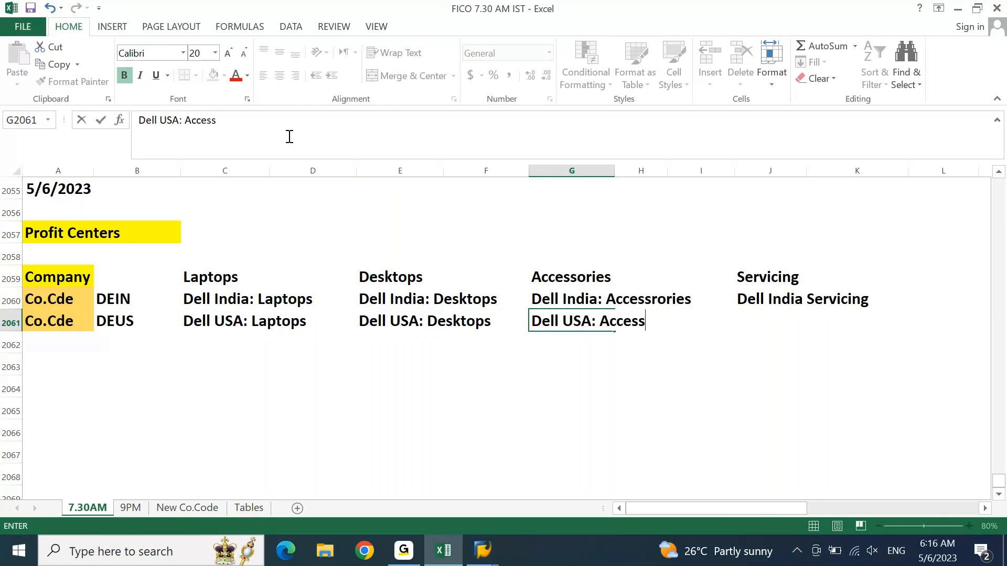
type("ories")
key("Tab")
- Enter "Dell USA: Serving" in cell J2061, in the Servicing column of the DEUS row
key("Tab")
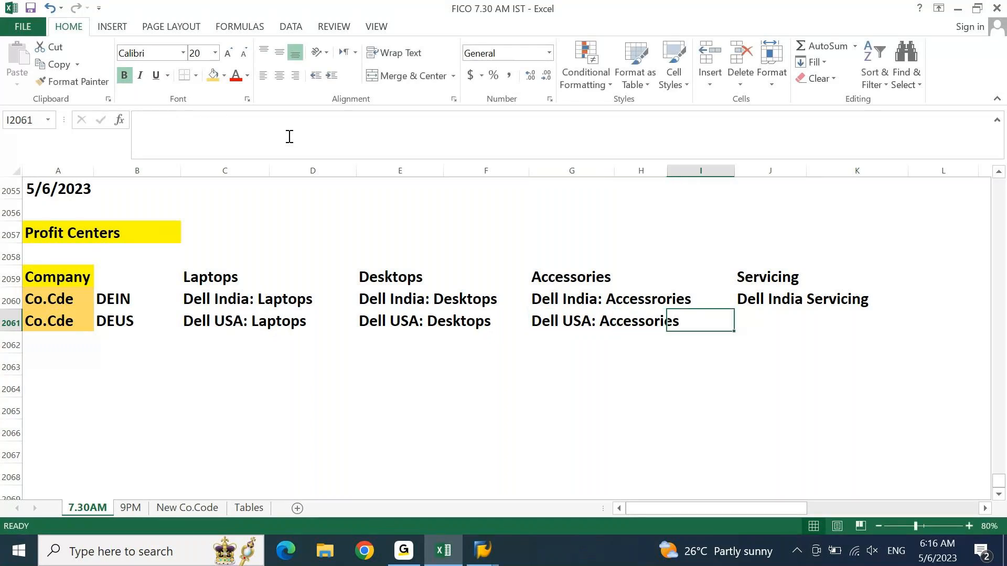
key("Tab")
type("Dell USA: S")
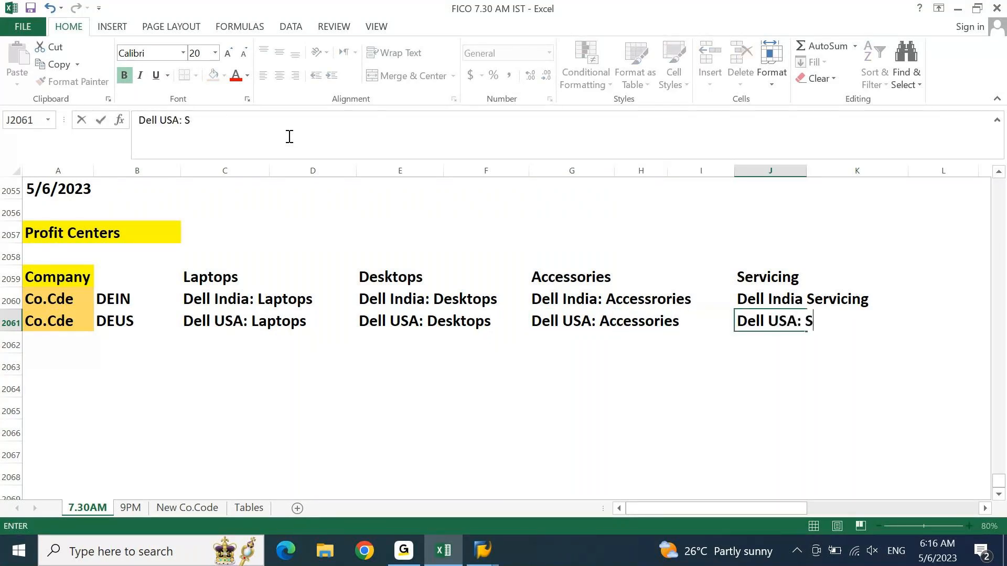
type("erving")
key("Return")
- Copy the Co.Cde label down to cell A2062 and enter the company code DESG in B2062
key("Left")
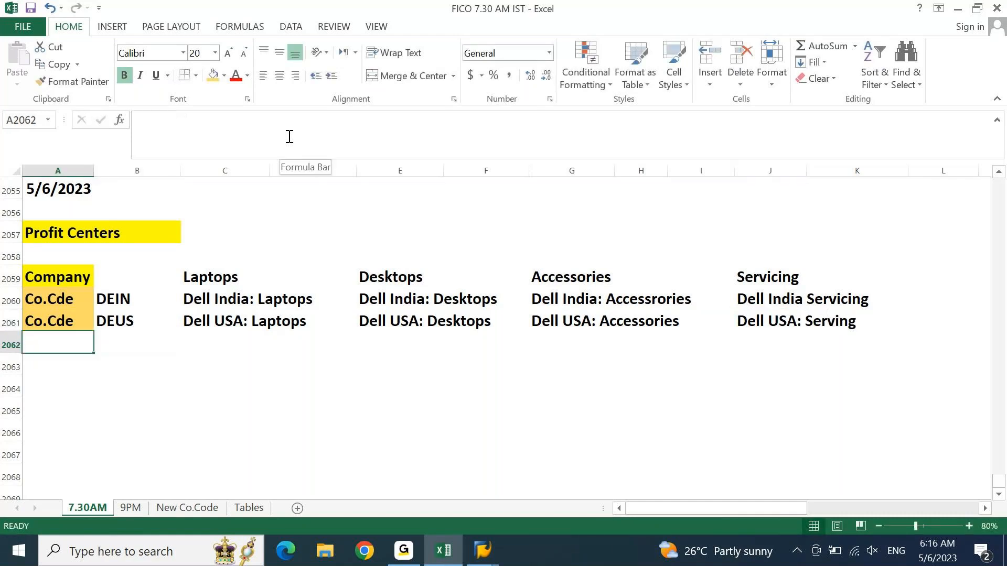
key("ctrl+d")
key("Right")
type("D")
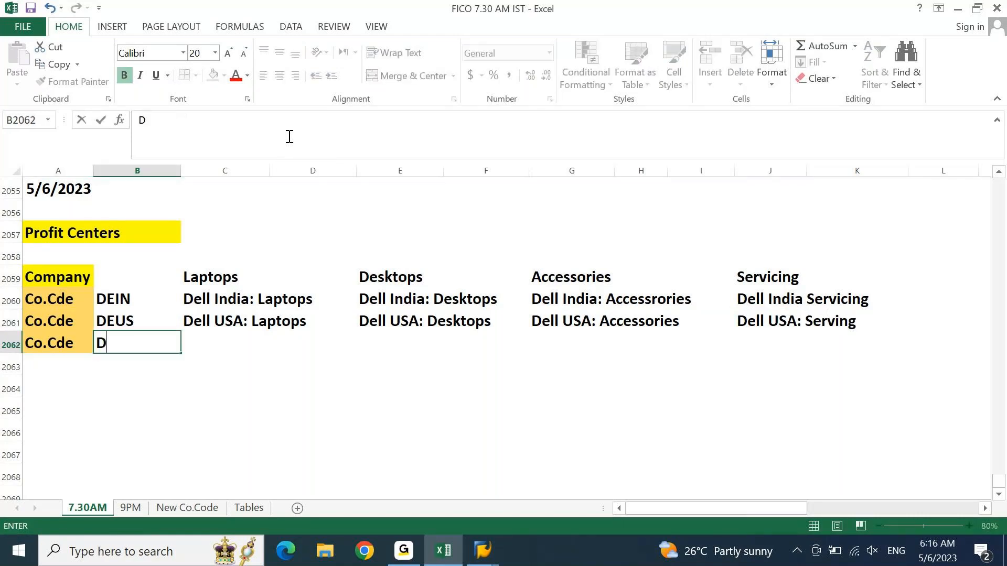
type("ESG")
key("Tab")
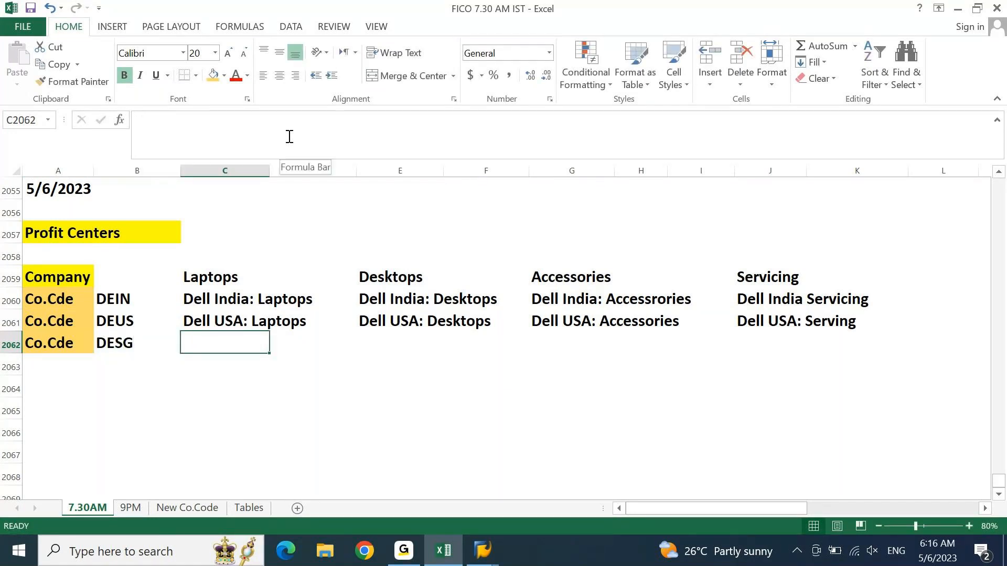
- Enter "DELL SG: Laptops" in cell C2062 of the DESG row
type("DELL")
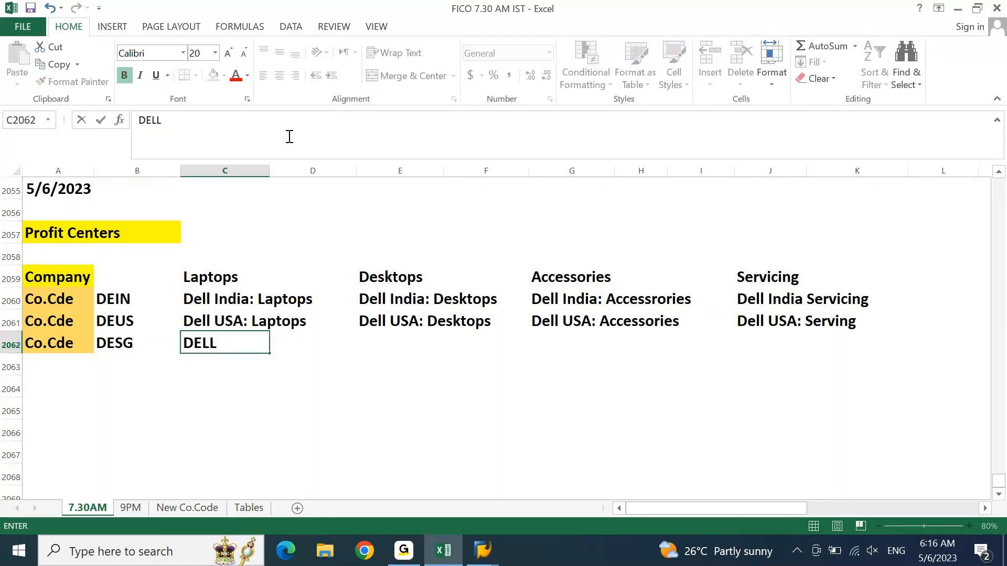
type(" SG: Laptops")
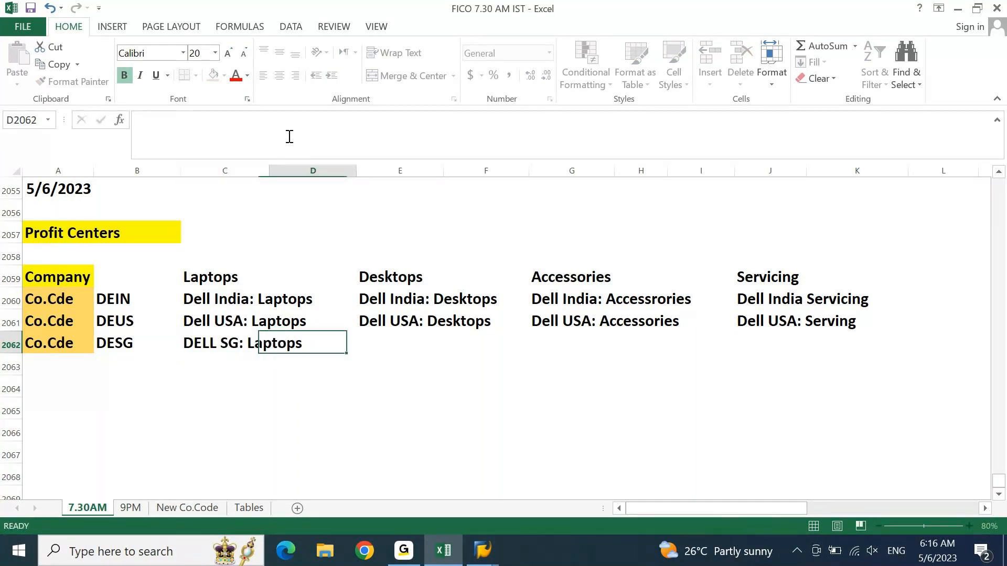
key("Tab")
- Copy the Desktops entry from E2061 down to E2062 and edit it to read "Dell SG: Desktops"
key("Tab")
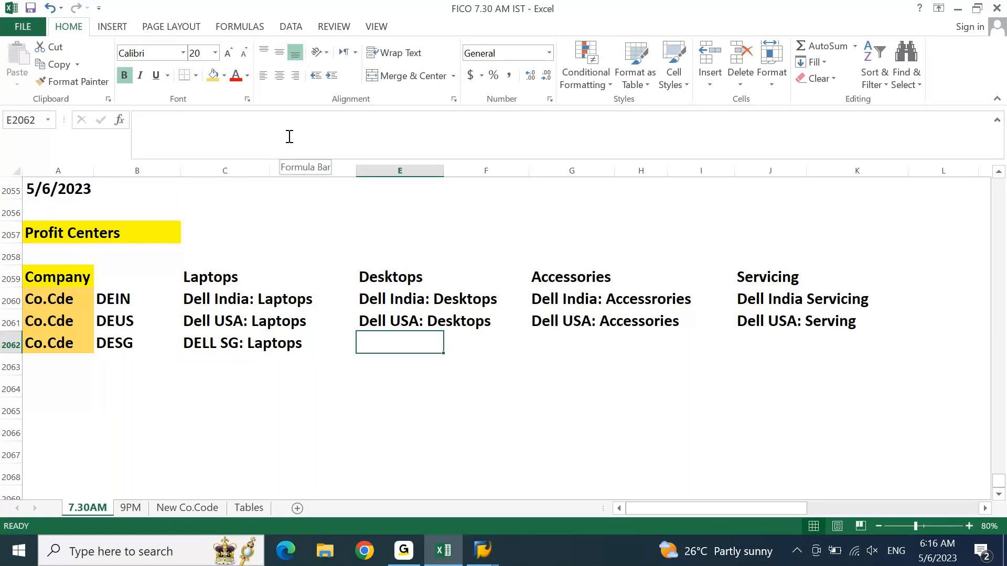
key("Left")
key("Left")
key("Right")
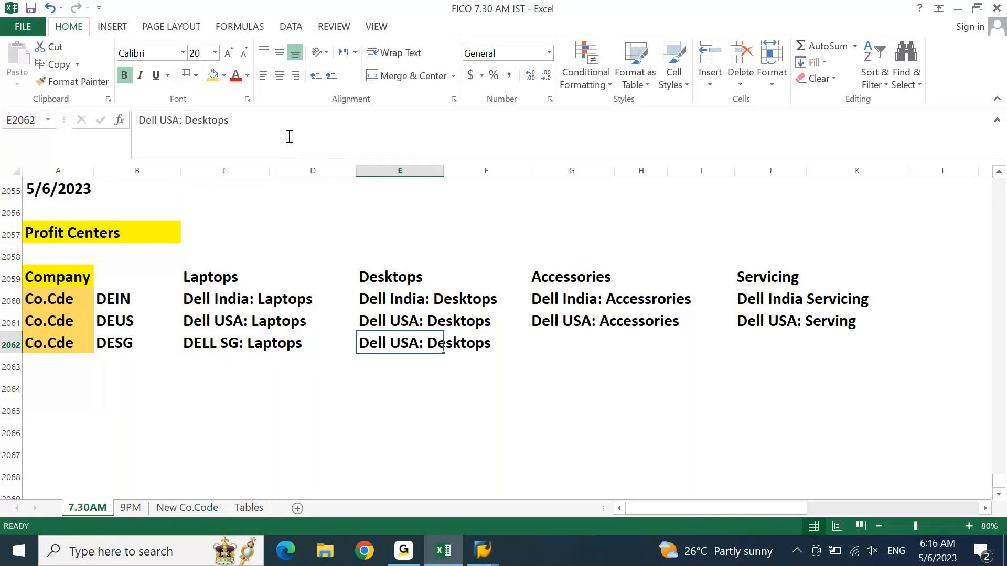
key("F2")
key("ctrl+Left")
key("ctrl+Left")
key("ctrl+shift+Right")
key("shift+Left")
key("shift+Left")
key("shift+Left")
key("shift+Right")
type("G")
key("BackSpace")
type("SG")
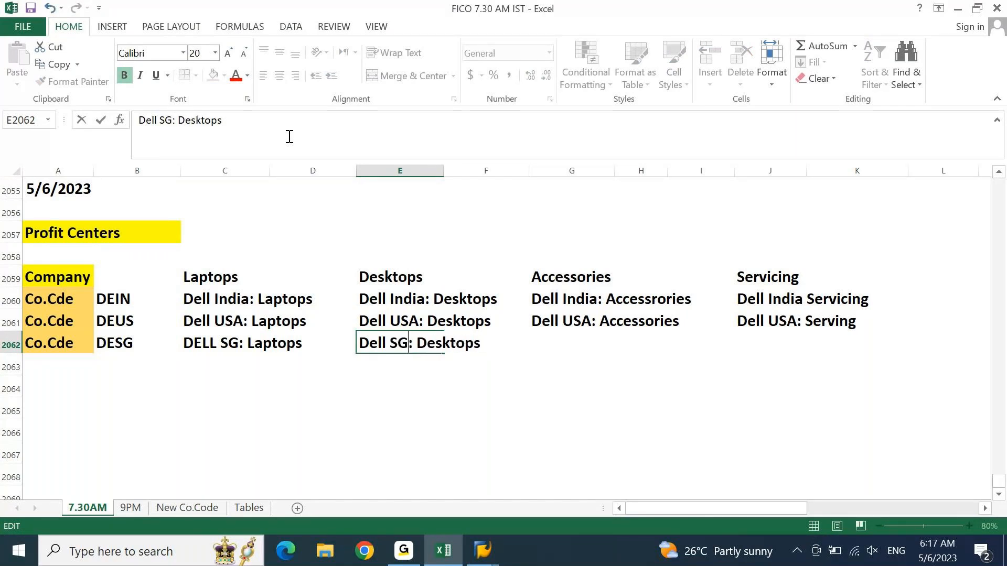
key("Tab")
key("Tab")
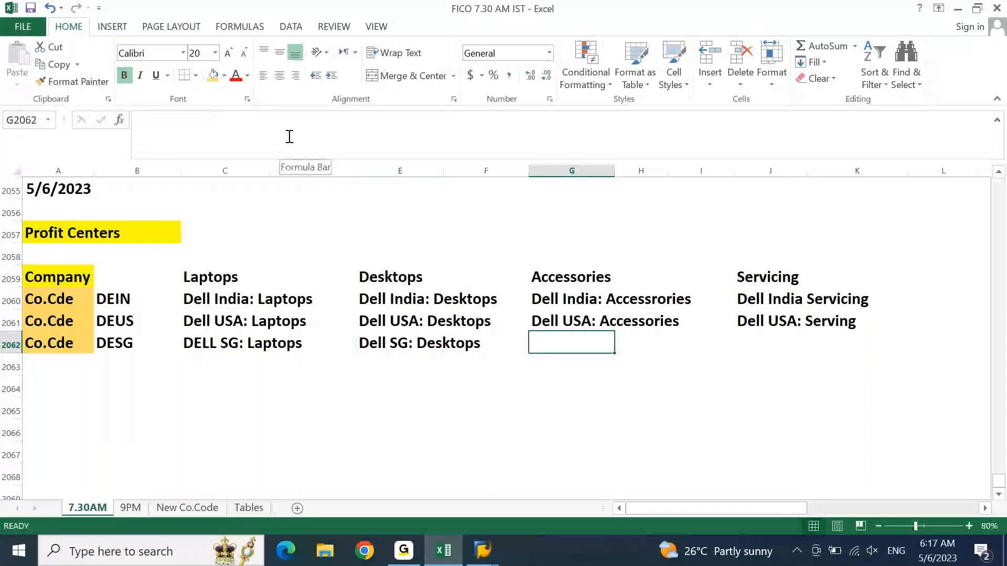
- Copy the Accessories entry from G2061 down to G2062 and edit it to read "Dell SG: Accessories"
key("ctrl+d")
key("F2")
key("Left")
key("Left")
key("Left")
key("Left")
key("Left")
key("Left")
key("Left")
key("Left")
key("Left")
key("Left")
key("Left")
key("Left")
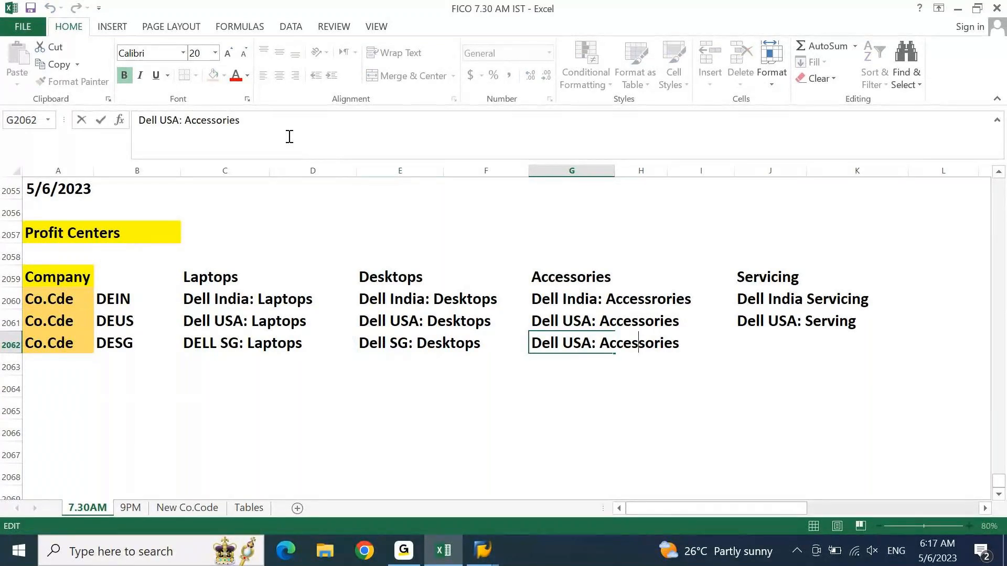
key("shift+Left")
key("shift+Left")
key("shift+Left")
key("shift+Left")
type("SG:")
key("Tab")
key("Tab")
key("Tab")
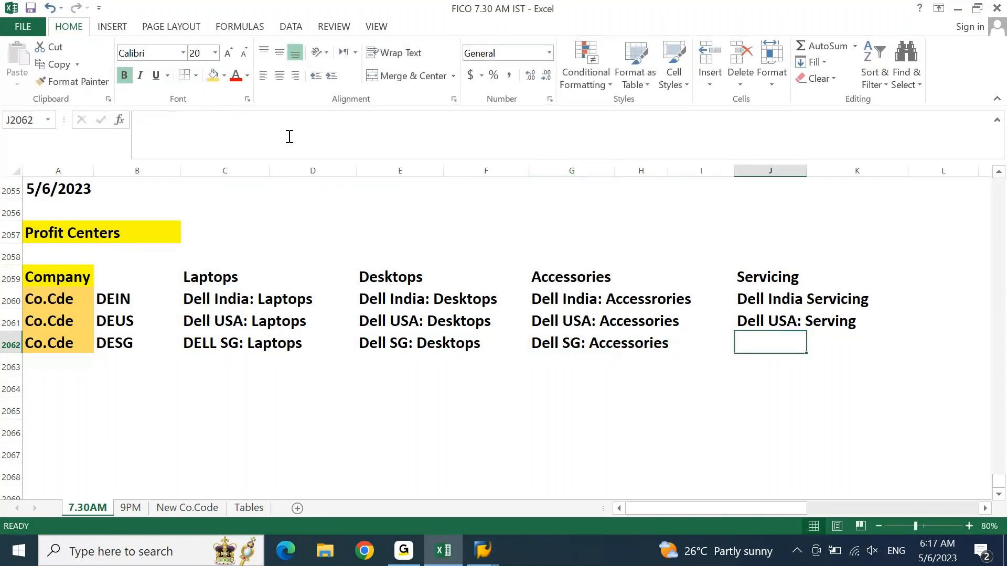
- Copy the Servicing entry from J2061 down to J2062 and edit it to read "Dell SG: Serving"
key("ctrl+d")
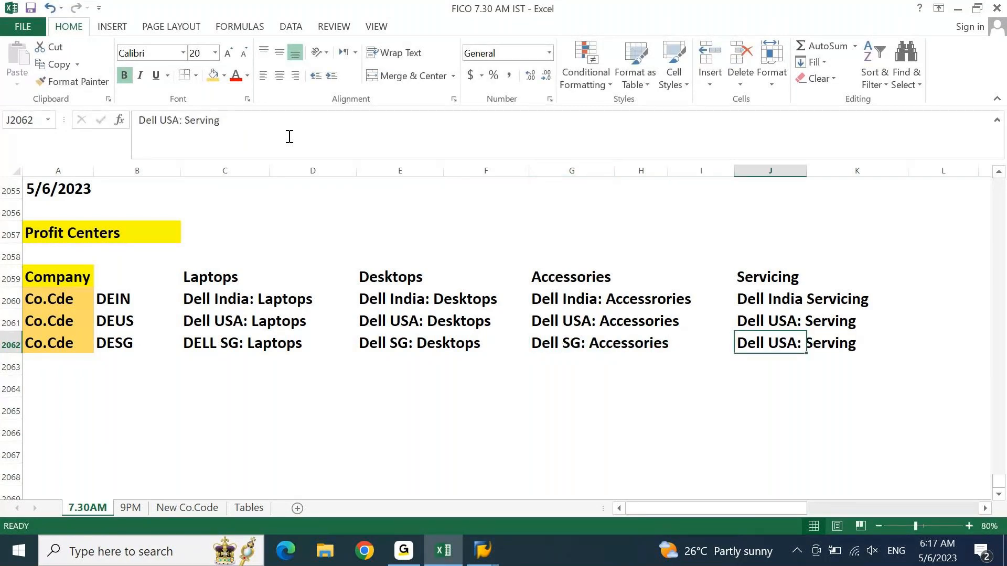
key("F2")
key("Left")
key("Left")
key("Left")
key("Left")
key("Left")
key("Left")
key("Left")
key("Left")
key("Left")
key("shift+Left")
key("shift+Left")
key("shift+Left")
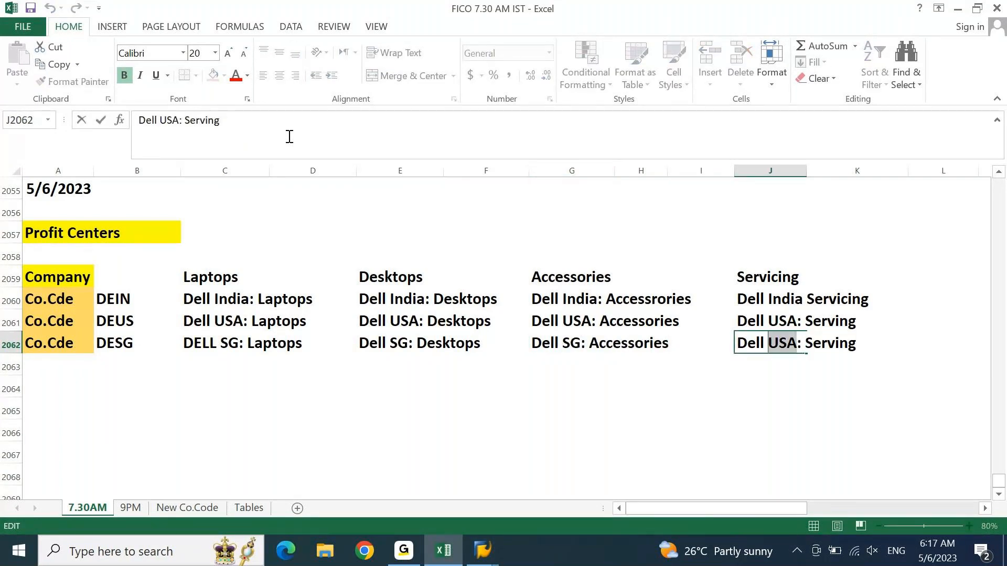
type("SG")
key("Return")
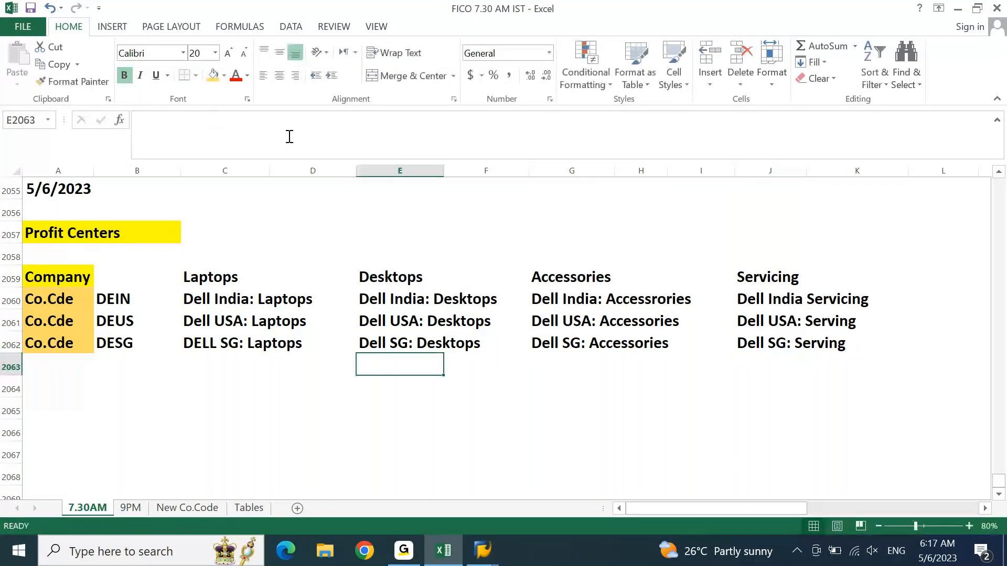
- Review how the company-level product line headings relate to the company code entries beneath them, especially in the Laptops column
key("Home")
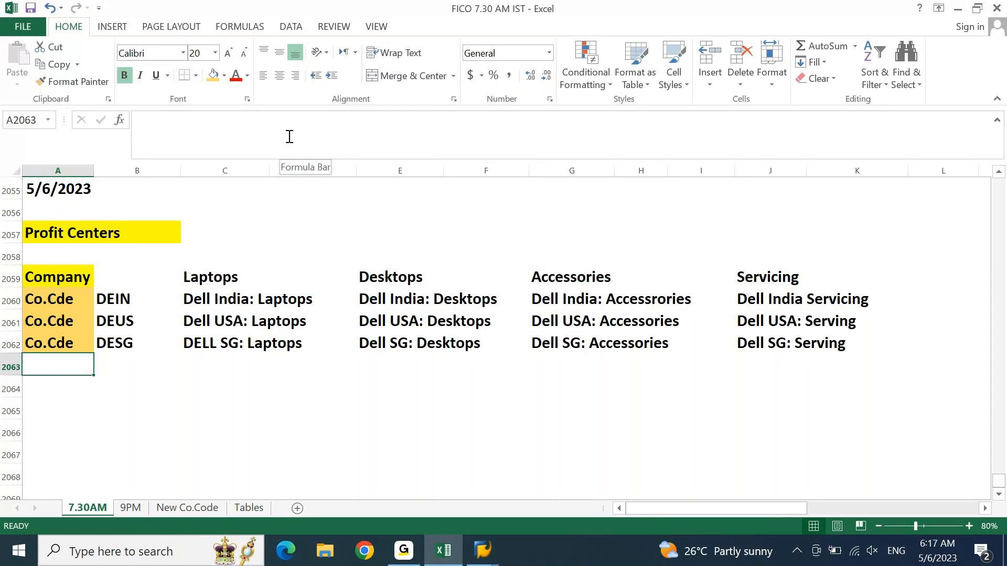
left_click(239, 275)
left_click(581, 277)
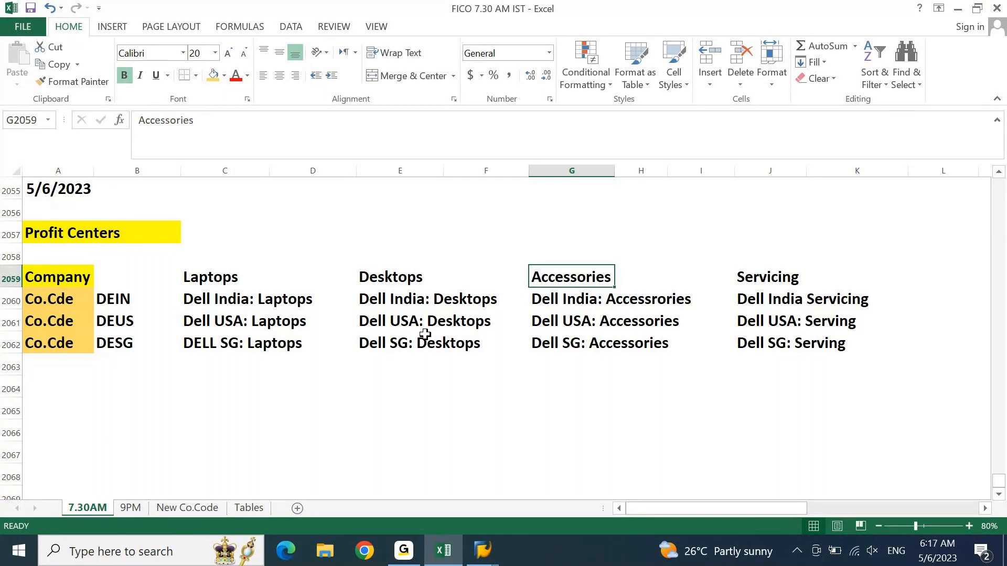
left_click_drag(263, 292, 272, 357)
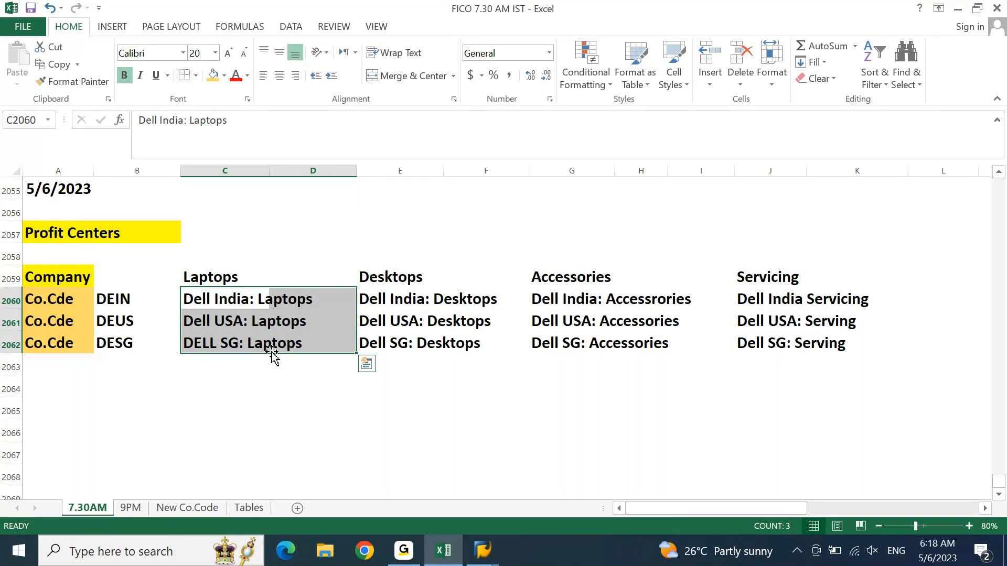
left_click(262, 301)
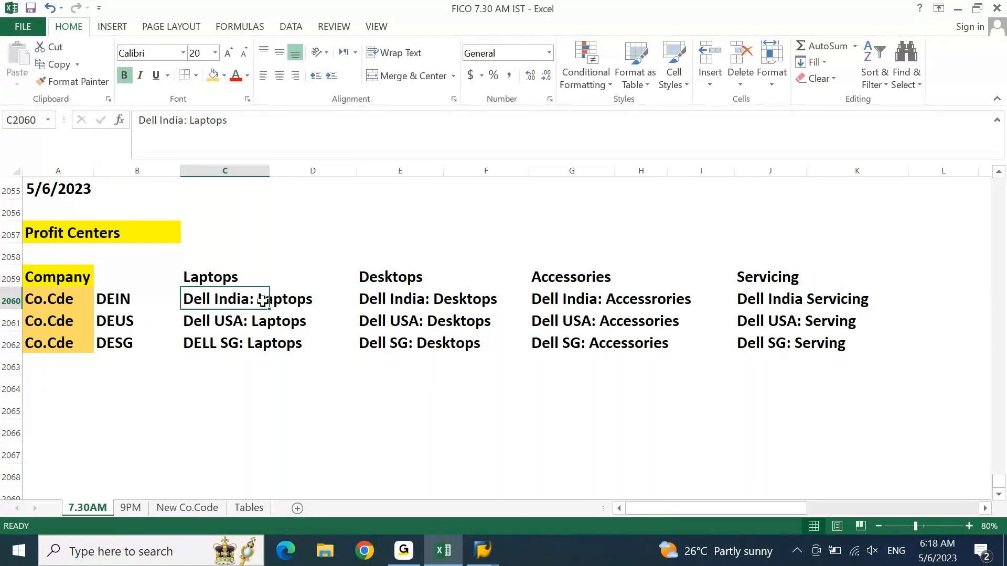
left_click(233, 278)
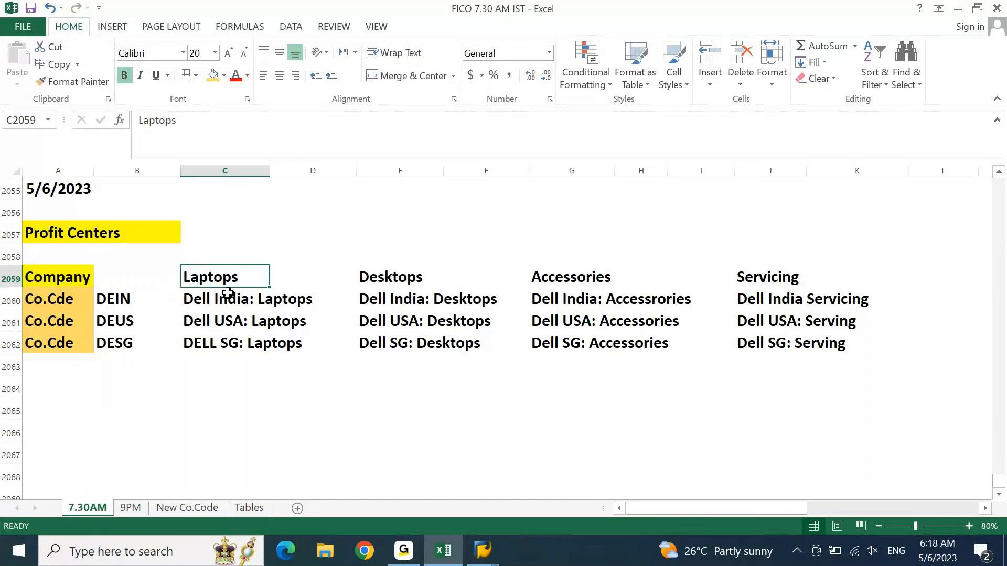
left_click_drag(227, 292, 228, 350)
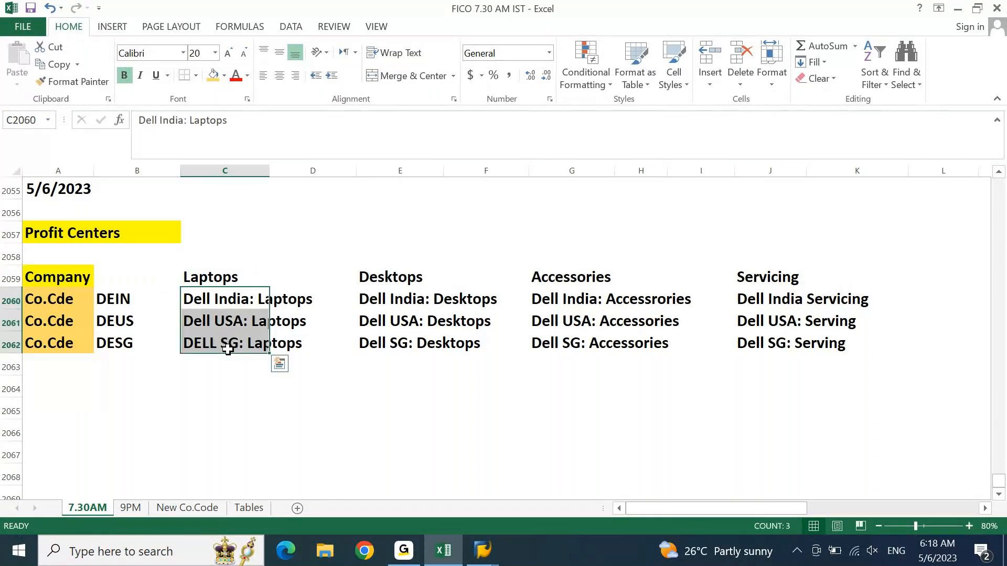
left_click(202, 267)
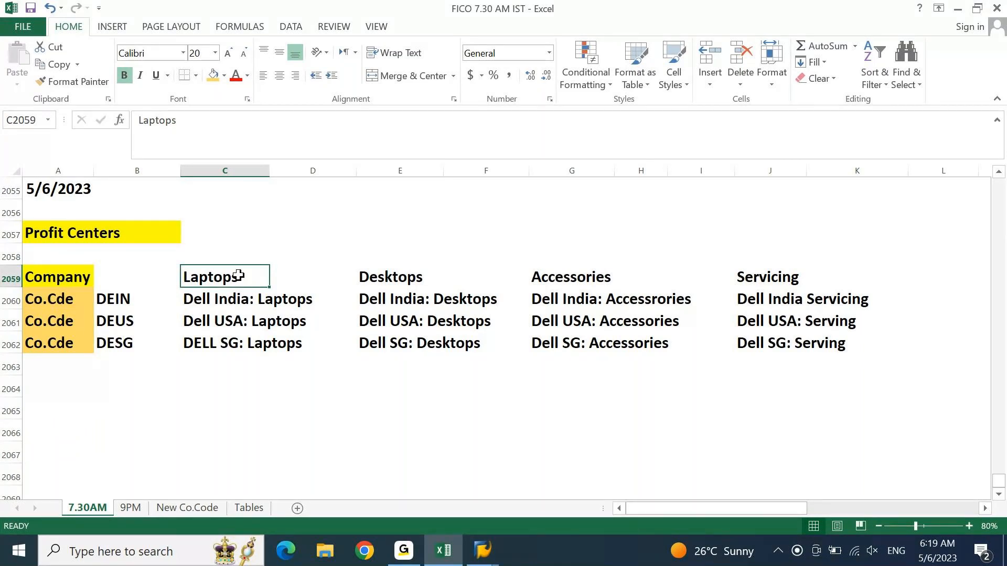
- Enter the section heading "Cost Centers" in cell A2065, below the Profit Centers table
key("Home")
key("Down")
key("Down")
key("Down")
key("Down")
key("Down")
key("Down")
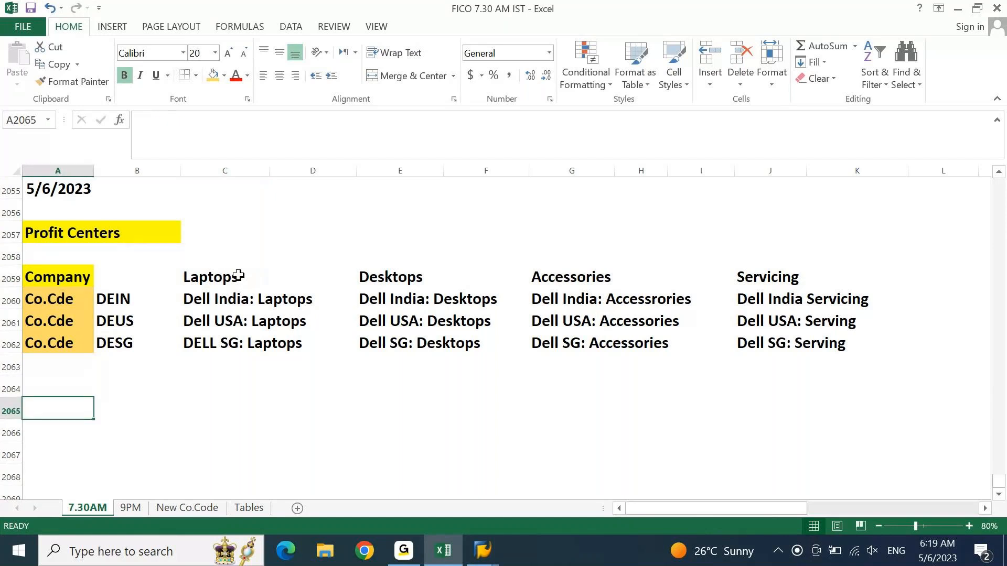
type("CO")
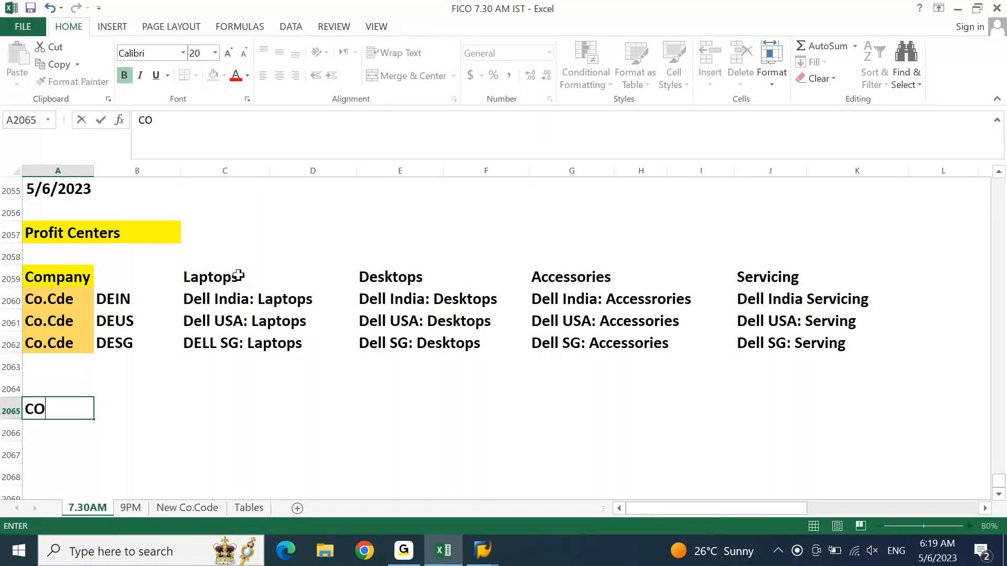
type("st Centers")
key("Return")
- Fill cells A2065:B2065 behind the Cost Centers heading with the light orange colour
key("Up")
key("shift+Right")
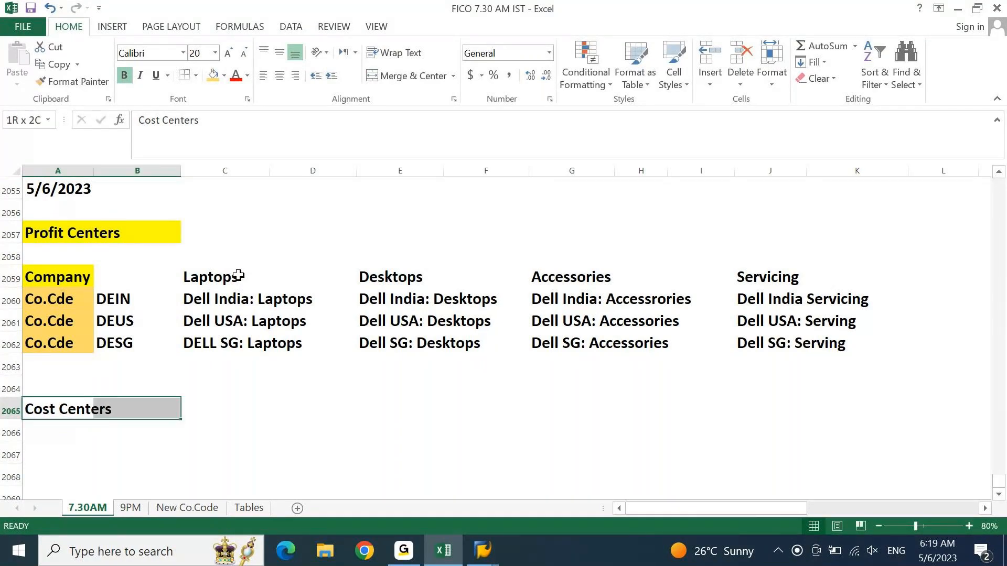
left_click(214, 76)
key("Down")
key("Up")
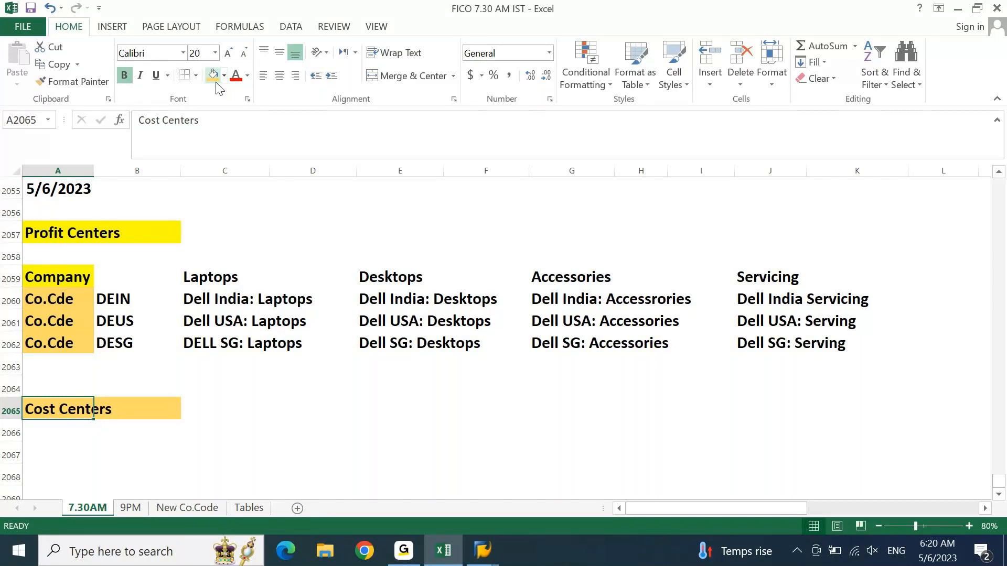
- Enter the row label "Company" in cell A2067, two rows below the Cost Centers heading
key("Down")
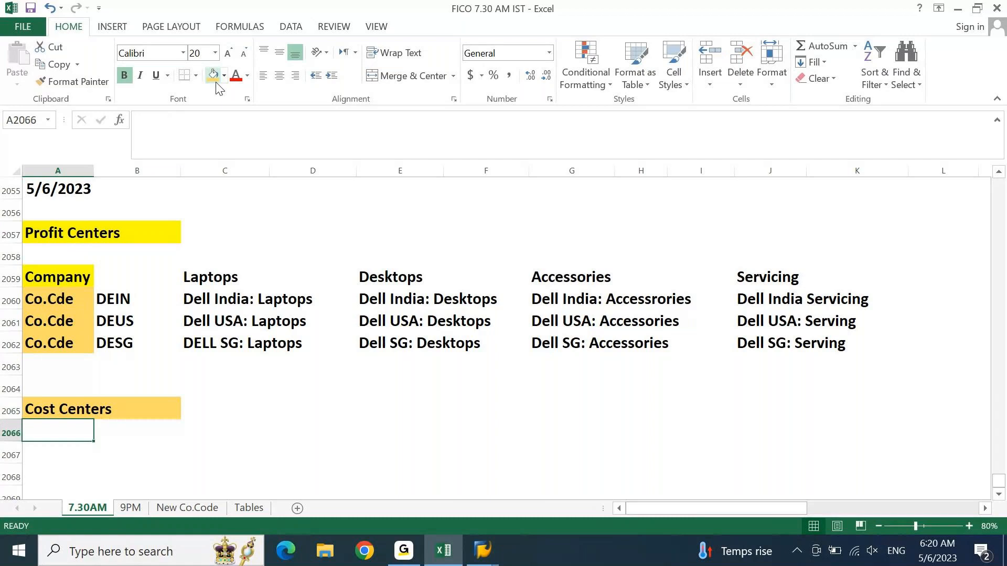
key("Down")
key("Down")
key("Down")
key("Down")
key("Down")
key("Down")
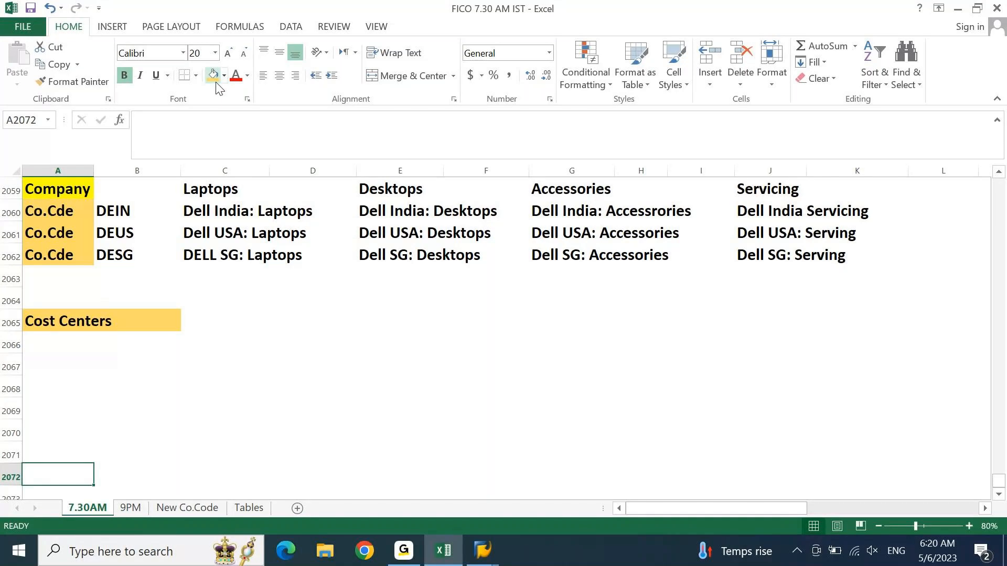
key("Up")
key("Up")
key("Up")
key("Up")
key("Up")
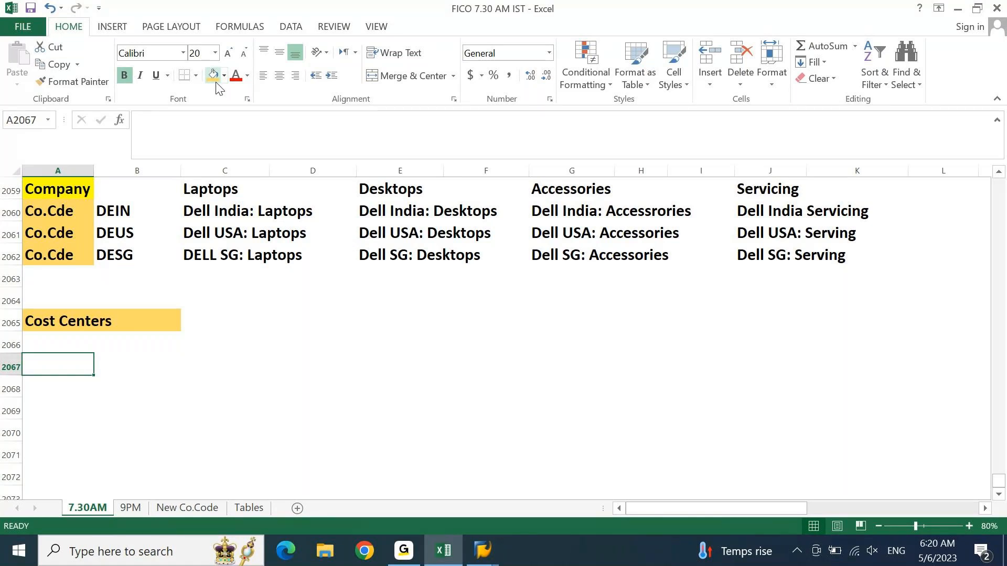
type("Compant")
key("BackSpace")
type("y")
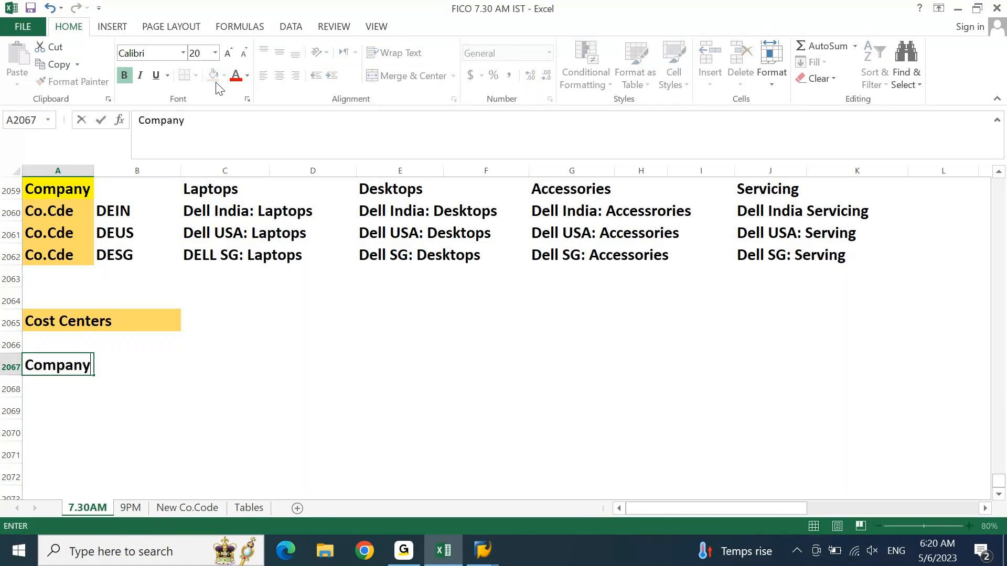
- Enter the department "Finance & Accounts" in cell C2067 of the Company row
key("Tab")
key("Tab")
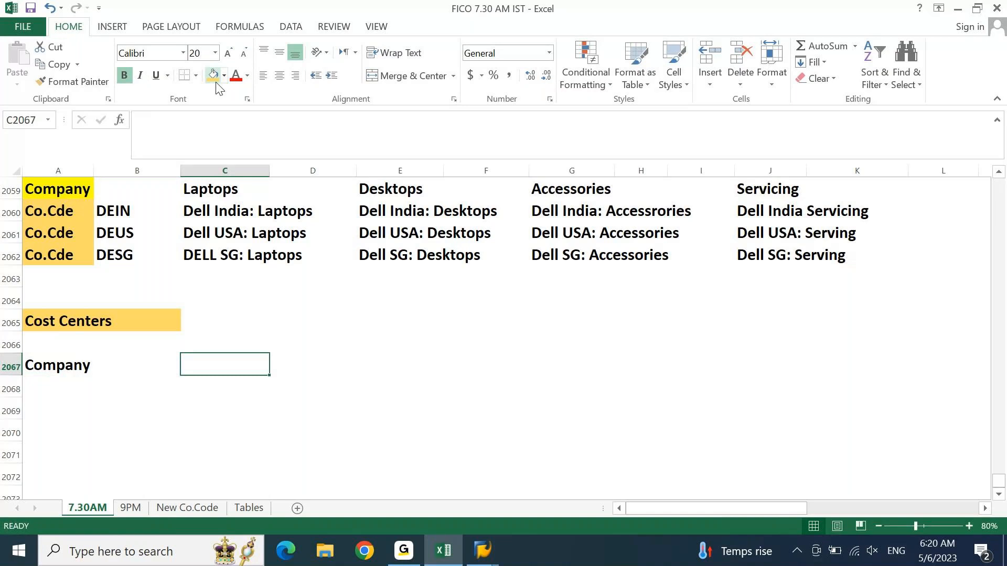
type("Finance")
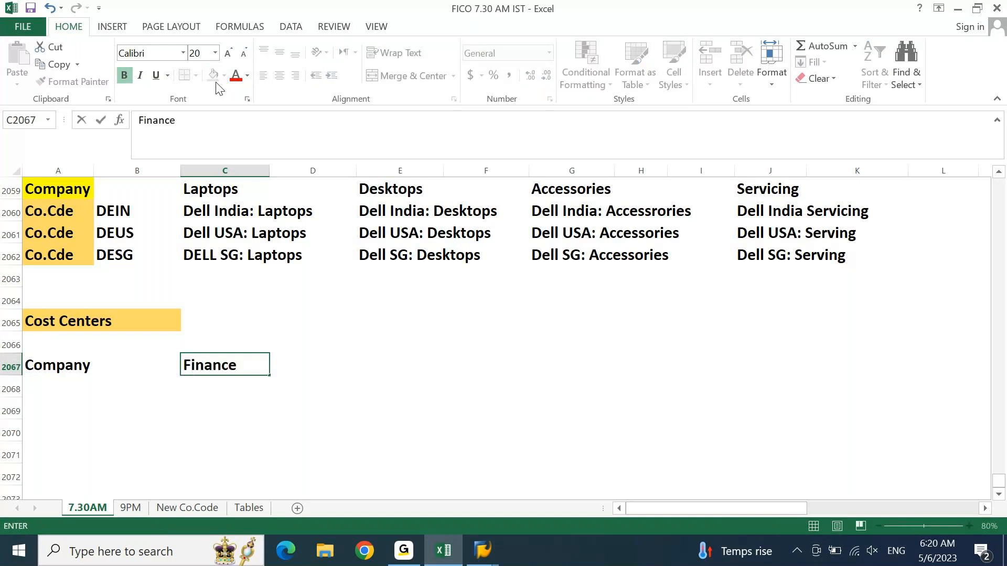
type(" & Accou")
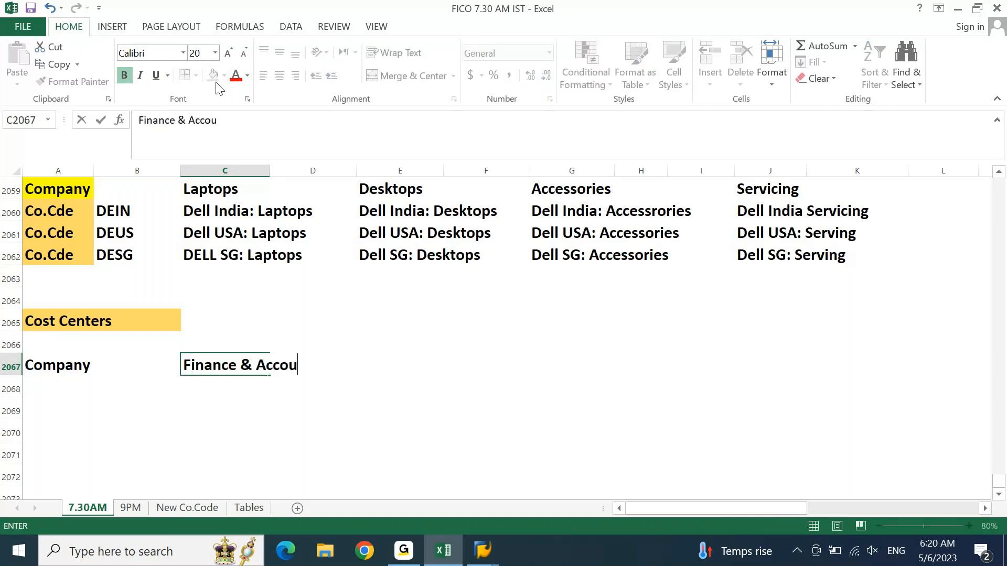
type("nts")
- Enter "Logistics" in F2067 and "Production" in G2067 of the Company row
key("Tab")
key("Tab")
key("Tab")
type("Lo")
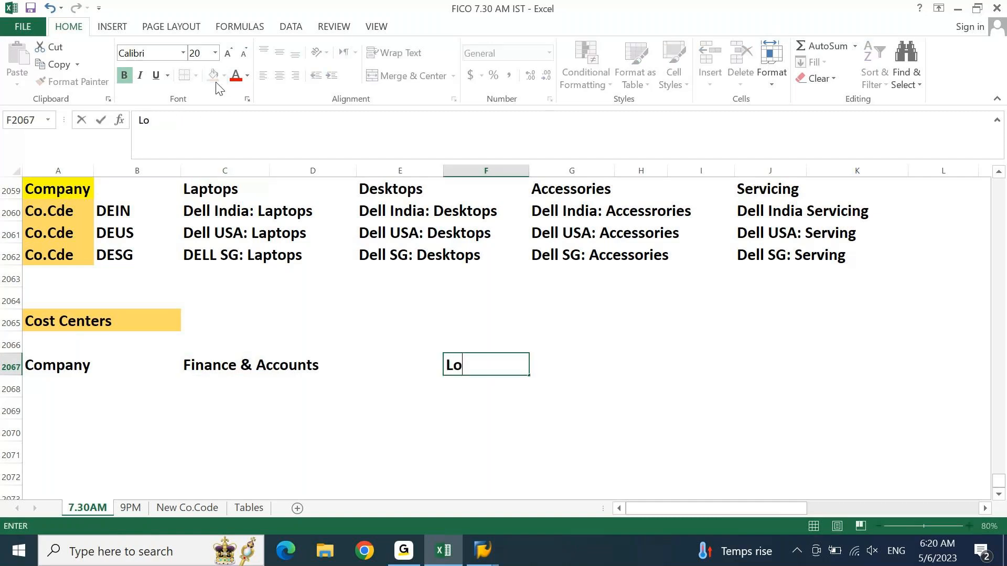
type("gistics")
key("Tab")
type("Pro")
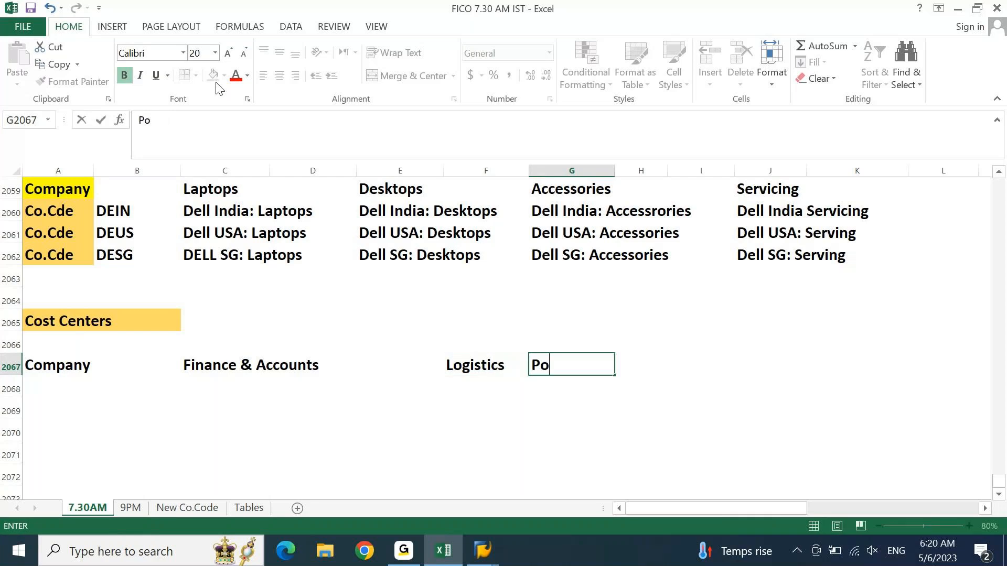
type("duction")
key("Tab")
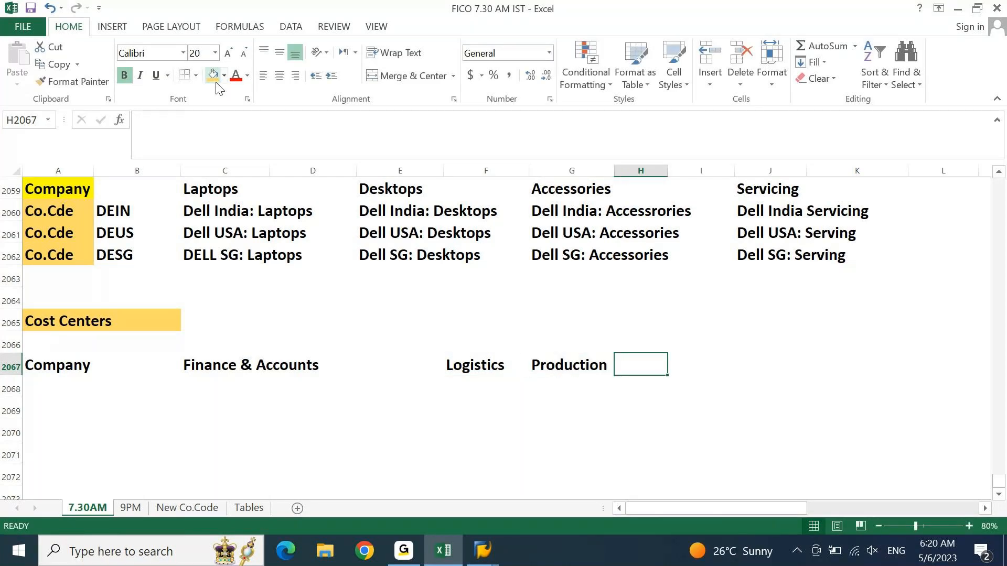
- Enter "Admin" in I2067 and "HR" in J2067 of the Company row
key("Tab")
type("A")
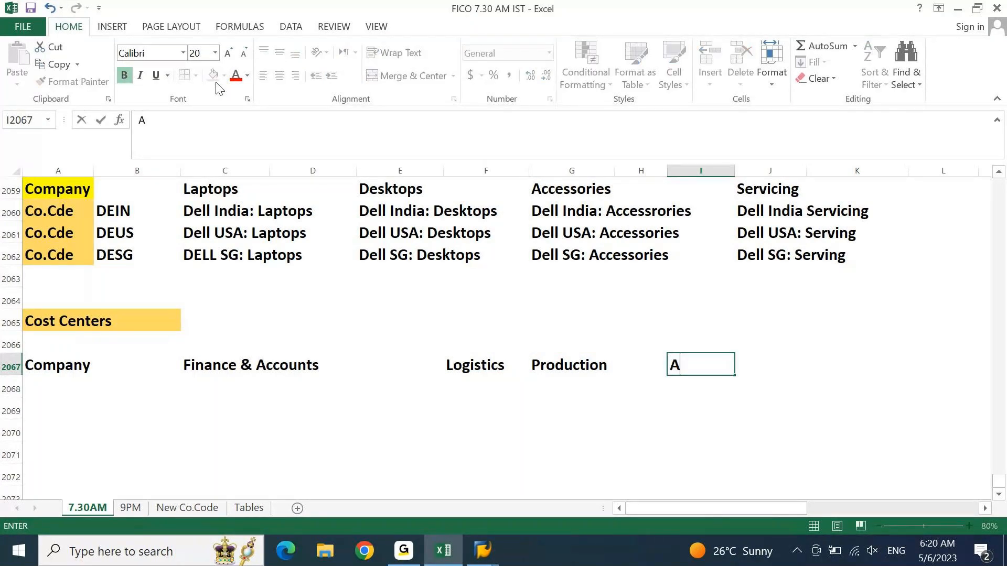
type("dmin")
key("Tab")
type("HR")
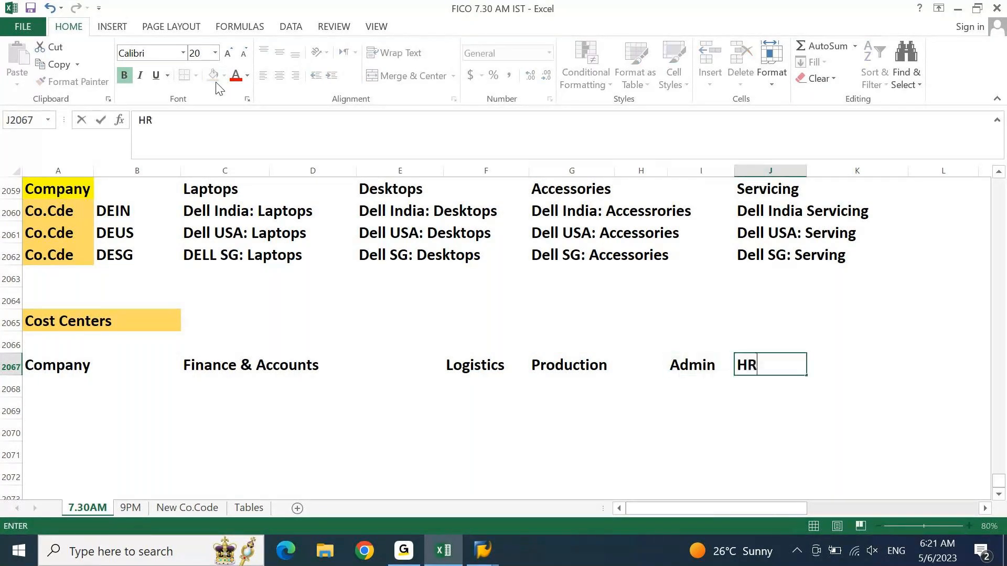
key("Tab")
type("Tra")
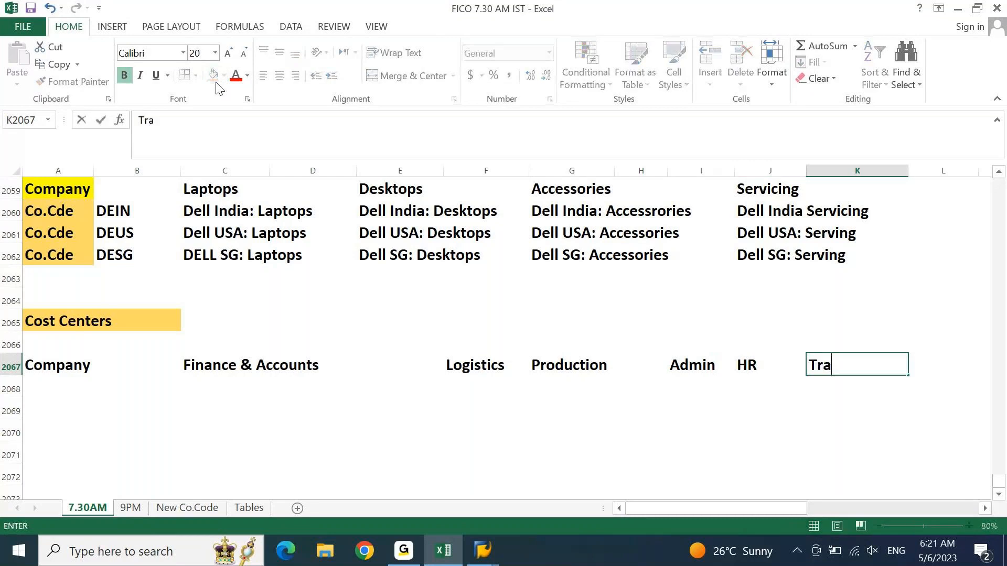
type("spo")
type("rtatop")
key("BackSpace")
key("BackSpace")
type("i")
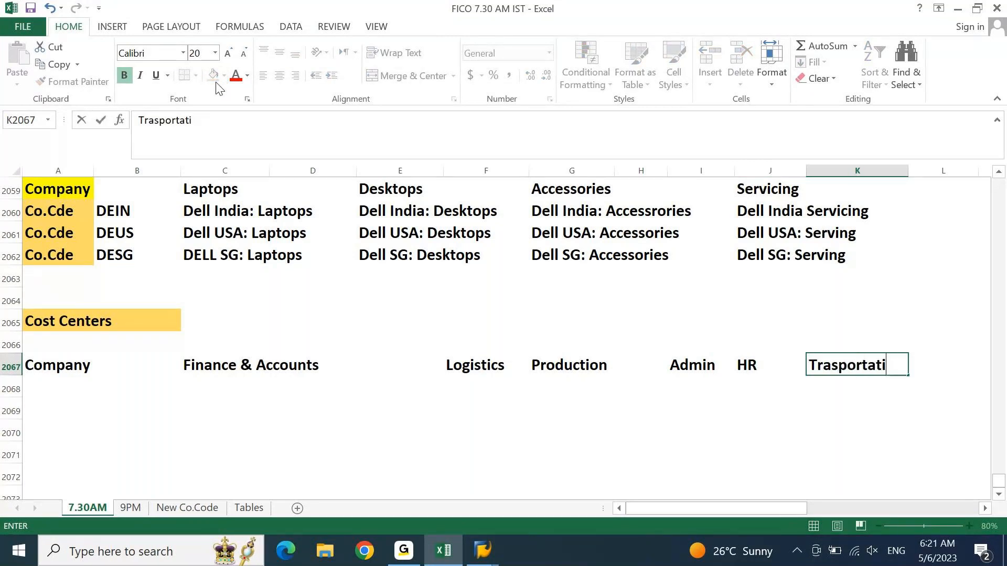
type("on")
key("Escape")
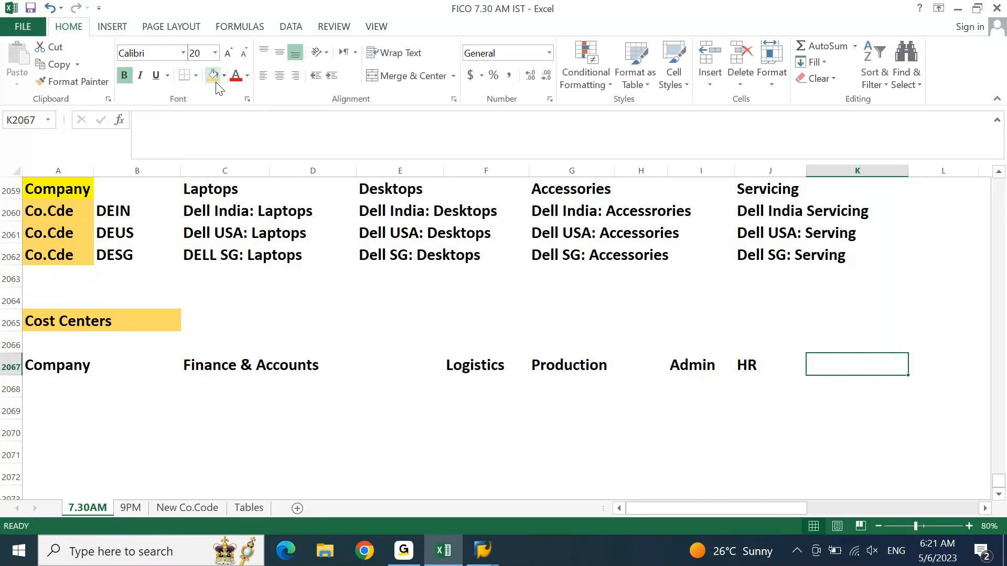
- Enter "Marketing" in K2067 and "Sales" in L2067 of the Company row
type("MArketing")
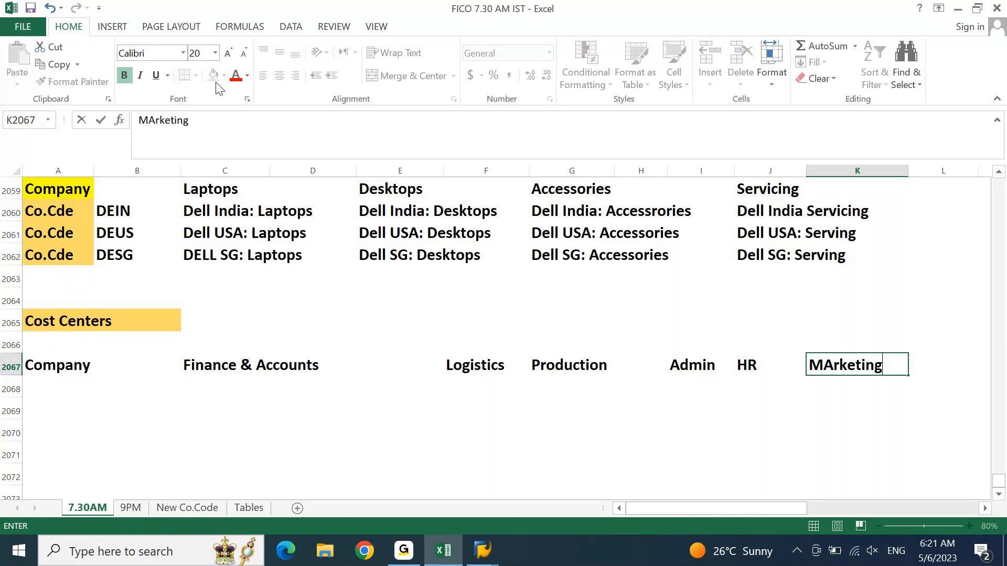
key("Tab")
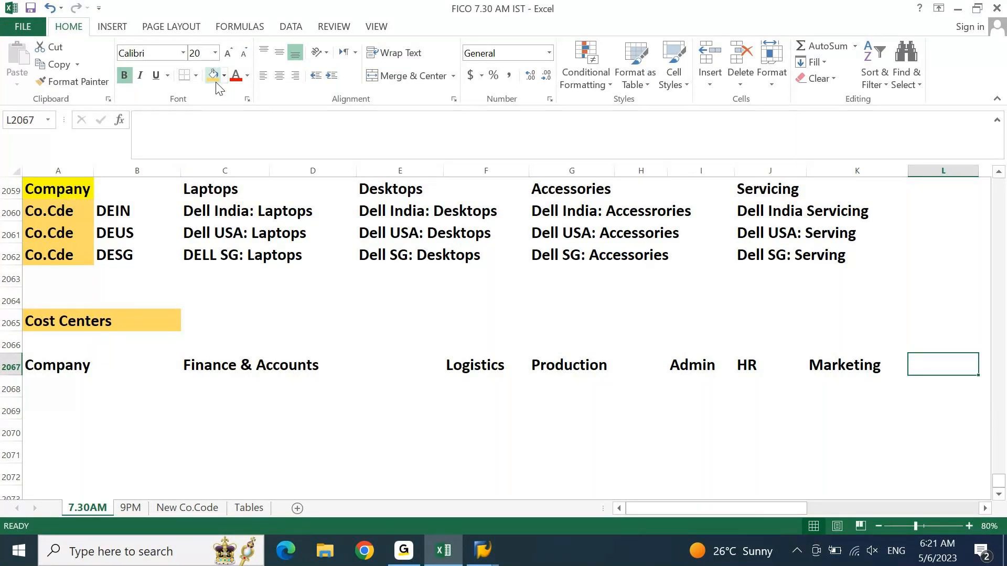
type("Sales")
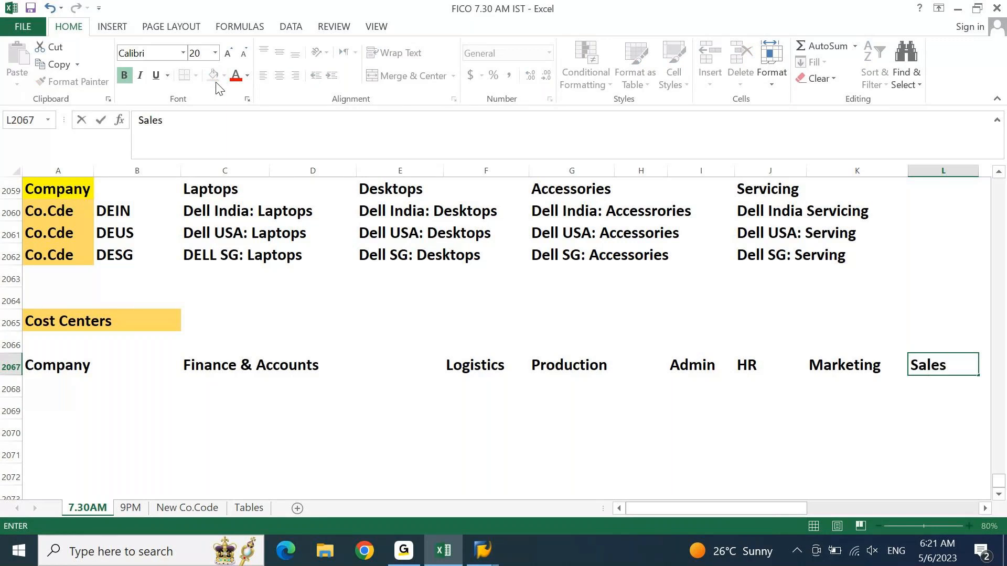
key("Return")
key("Up")
key("Right")
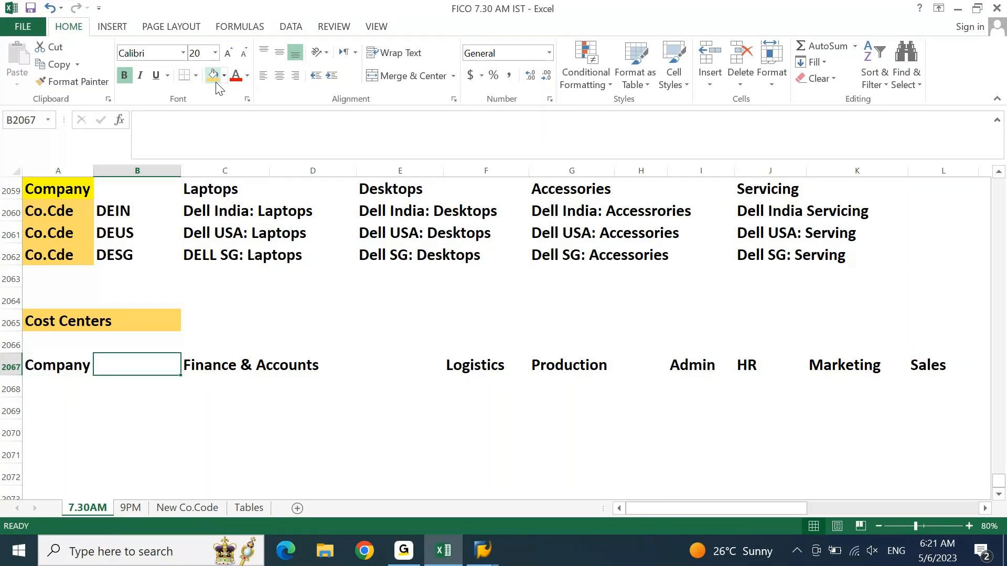
- Copy the three Co.Cde rows with DEIN, DEUS and DESG from A2060:B2062 to A2068:B2070 under the Cost Centers Company row
key("Left")
key("ctrl+Up")
key("ctrl+Up")
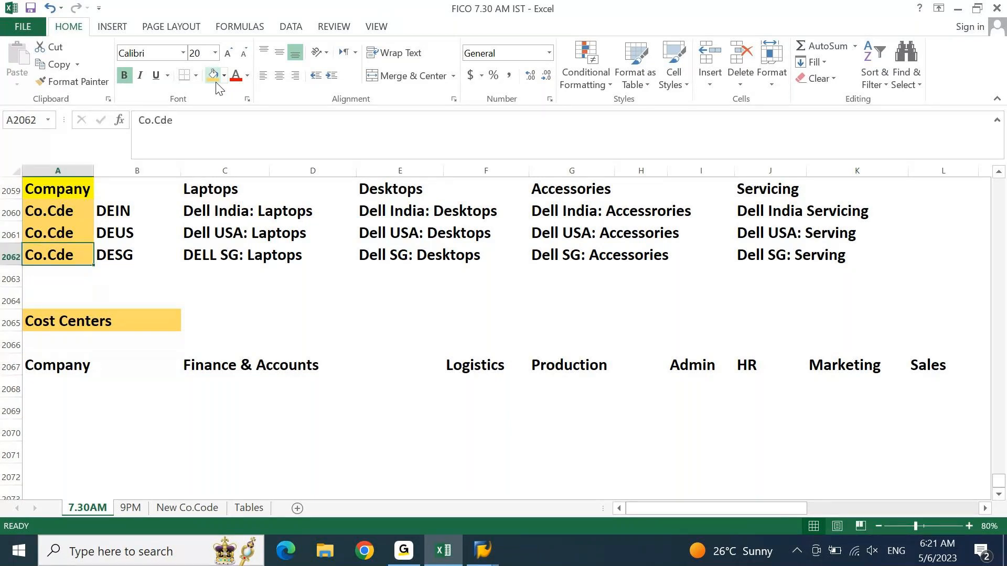
key("Up")
key("Up")
key("shift+Right")
key("shift+Down")
key("shift+Down")
key("ctrl+c")
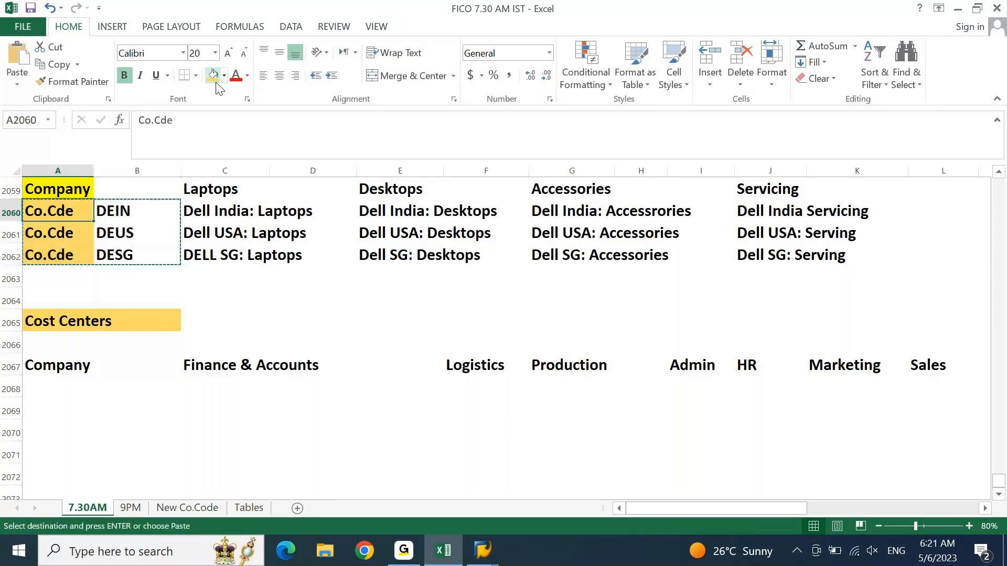
key("ctrl+Down")
key("ctrl+Down")
key("Down")
key("Down")
key("Down")
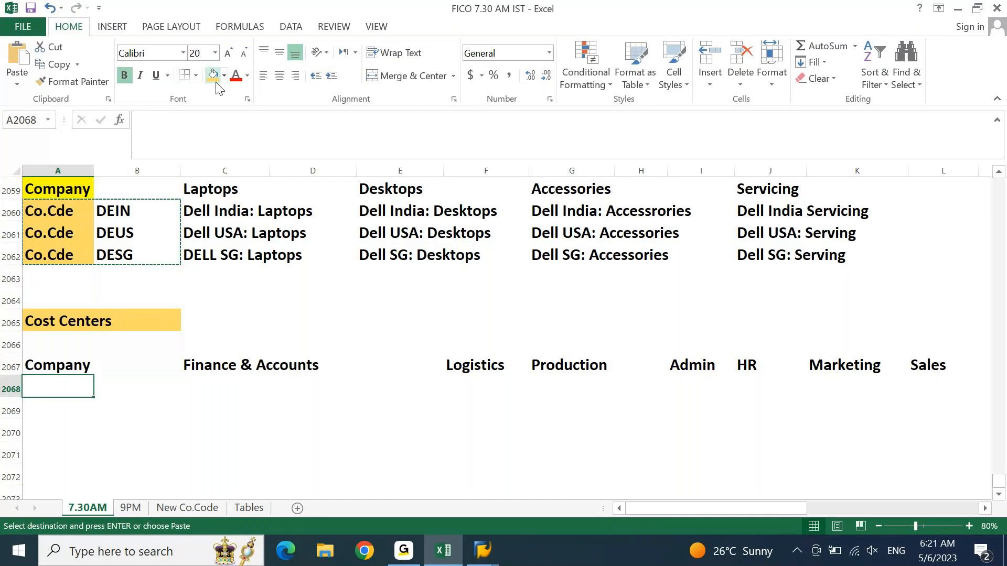
key("Return")
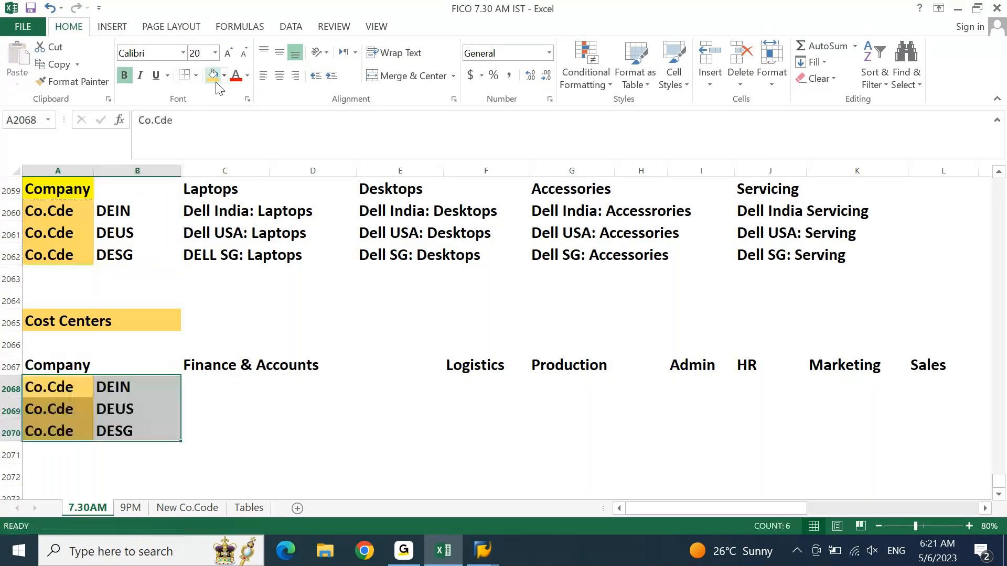
- Enter "DEIN: F&A" in C2068 under Finance & Accounts
key("Right")
key("Right")
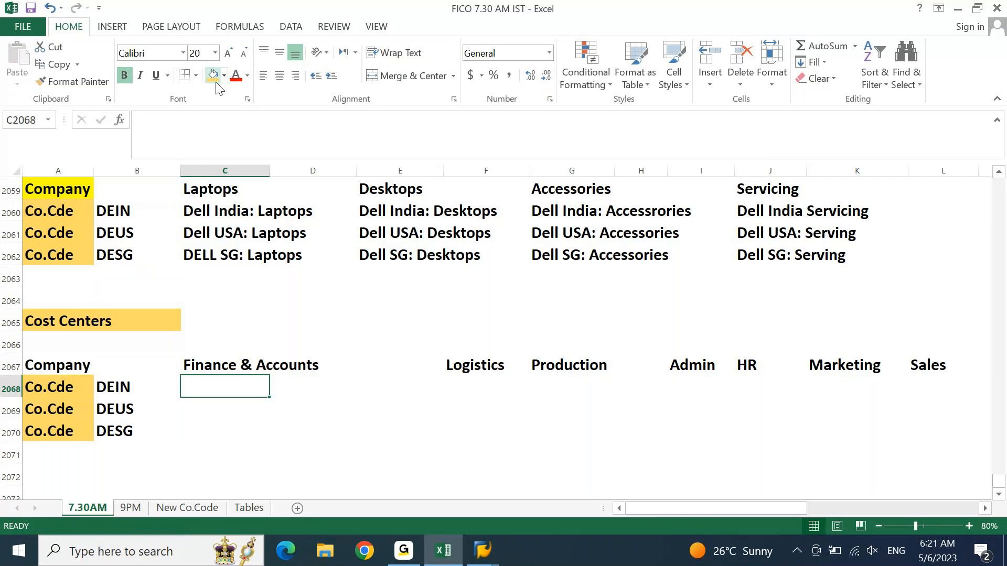
type("F")
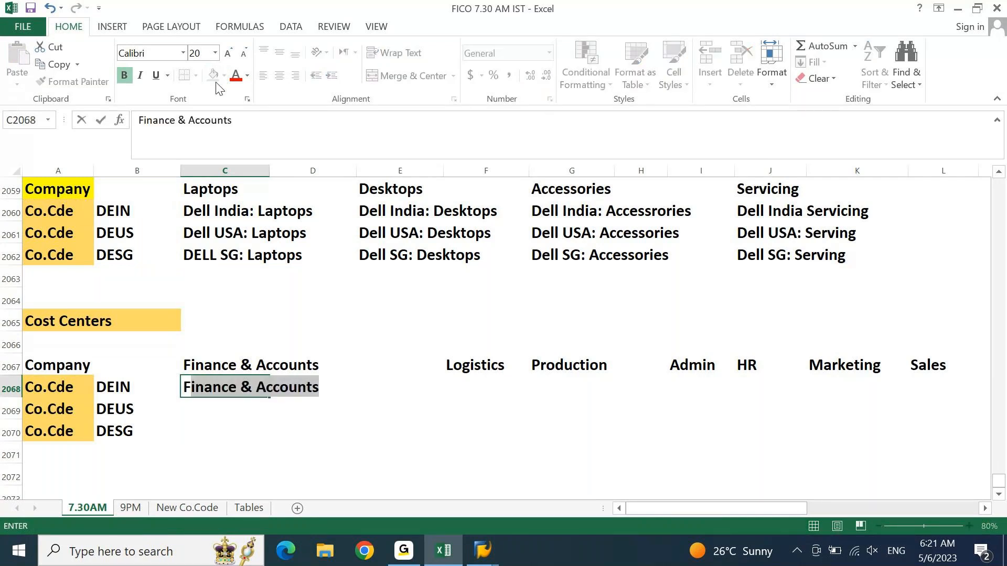
key("Escape")
type("DEIN")
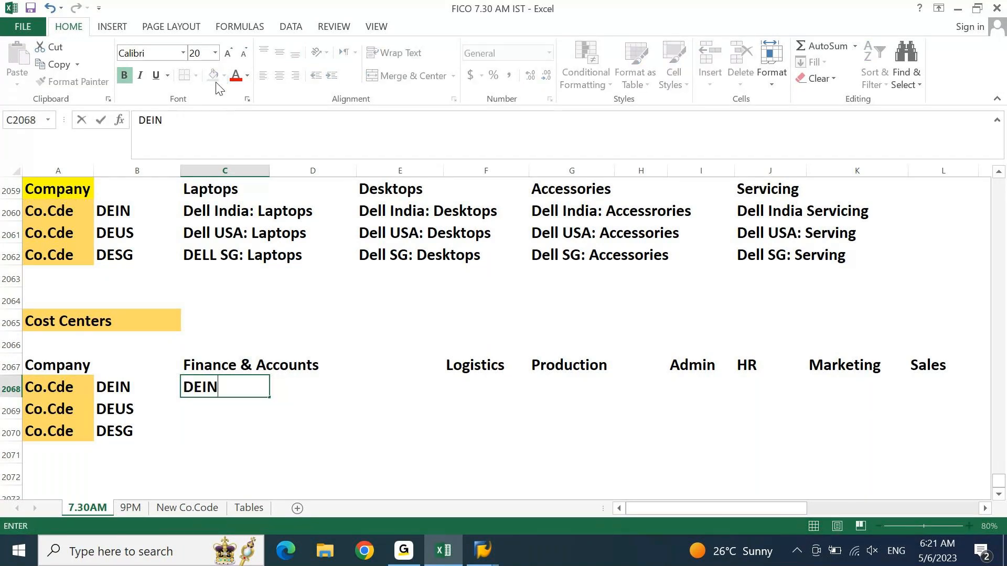
type(": F&A")
key("Return")
- Fill C2069 from the cell above and change the company code so it reads "DEUS: F&A"
key("ctrl+d")
key("F2")
key("Left")
key("Left")
key("Left")
key("Left")
key("Left")
key("shift+Left")
key("shift+Left")
type("US")
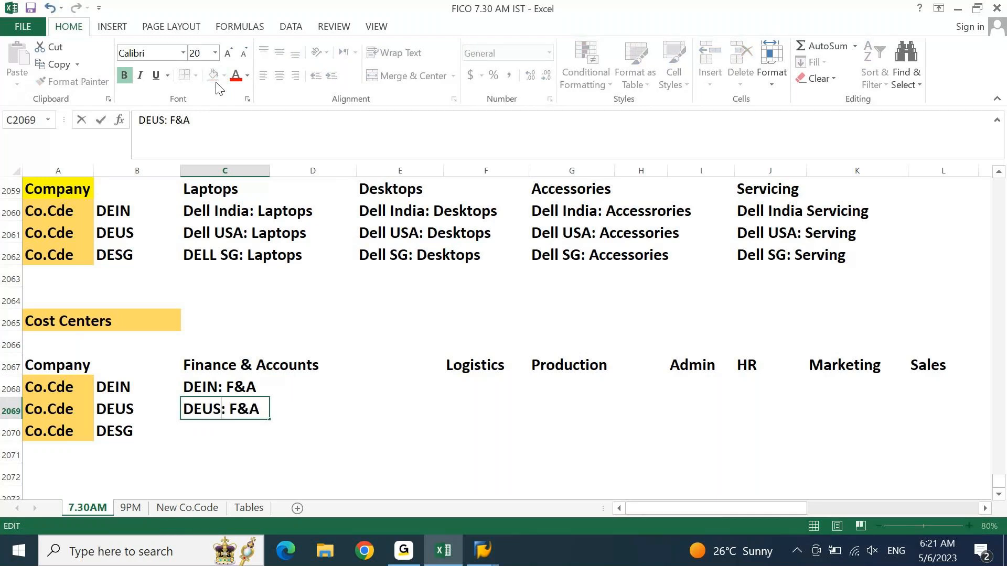
key("Return")
- Fill C2070 from the cell above and change the company code so it reads "DESG: F&A"
key("ctrl+d")
key("F2")
key("Left")
key("Left")
key("Left")
key("Left")
key("Left")
key("shift+Left")
key("shift+Left")
type("SG")
key("Return")
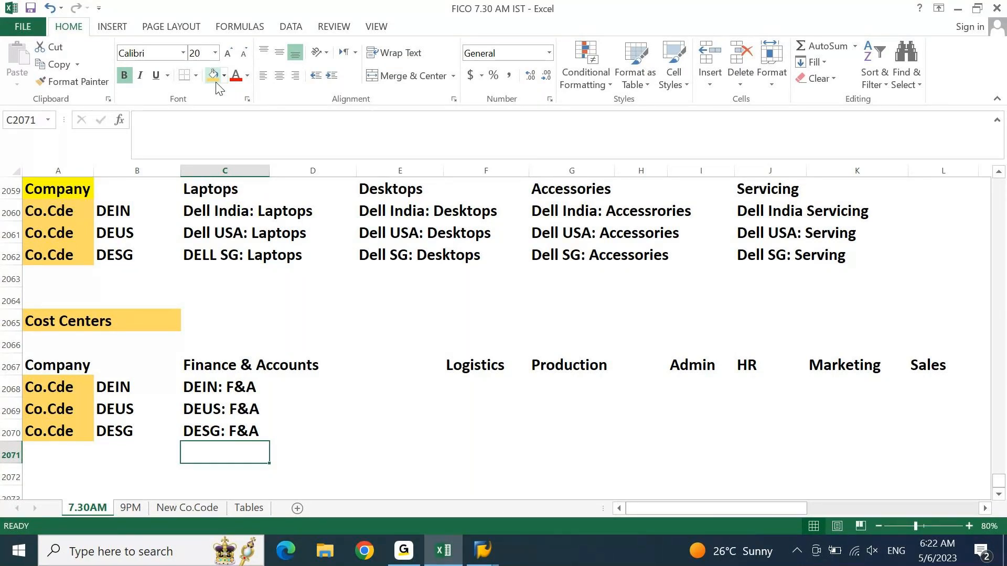
- Review the department headings in row 2067 from Finance & Accounts across to HR
left_click_drag(254, 364, 289, 371)
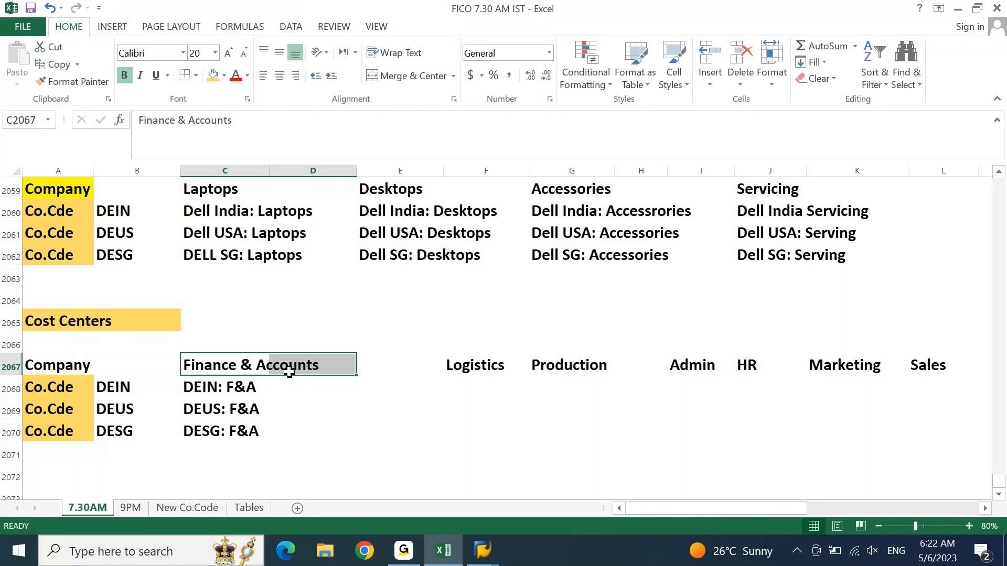
left_click(289, 371)
key("Right")
key("Right")
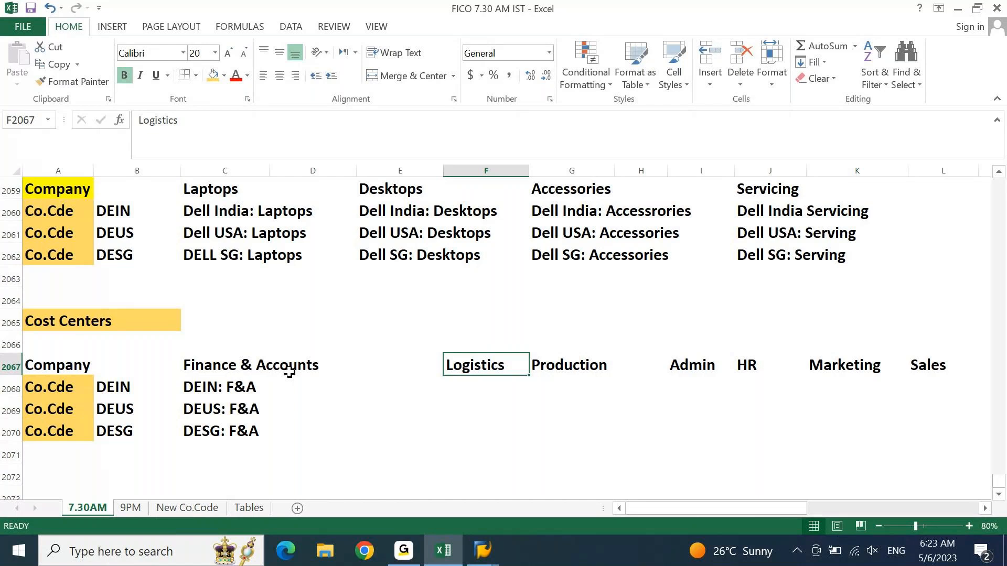
key("Right")
key("Right")
key("Right")
key("Right")
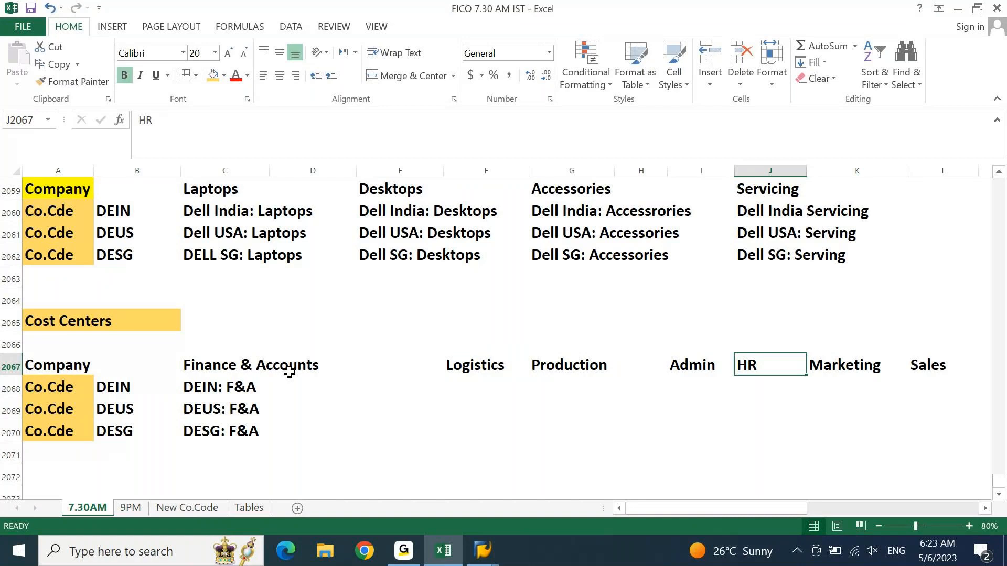
key("Left")
key("Left")
key("Left")
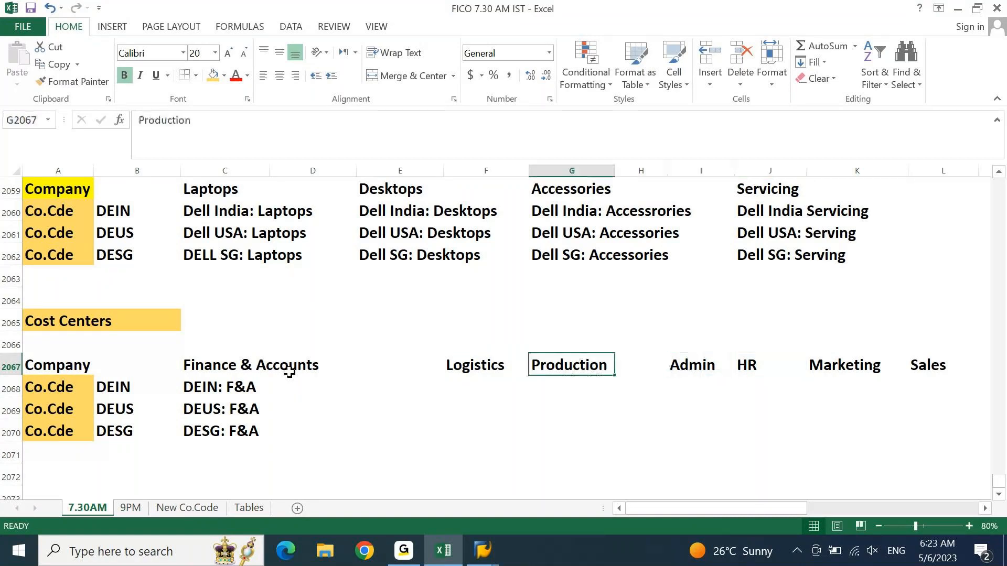
key("Left")
key("Left")
key("Left")
key("Left")
key("Down")
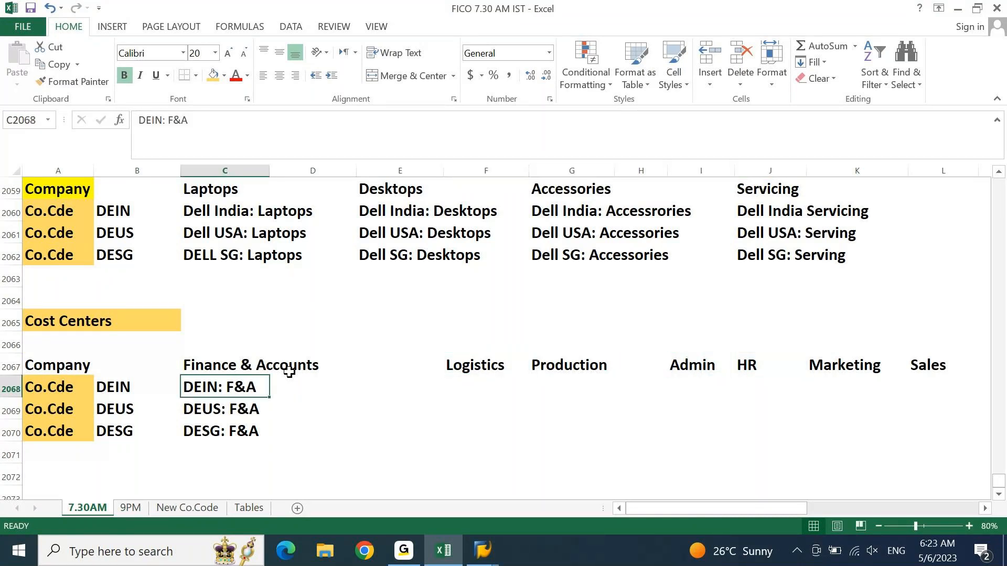
key("Right")
key("Right")
key("Right")
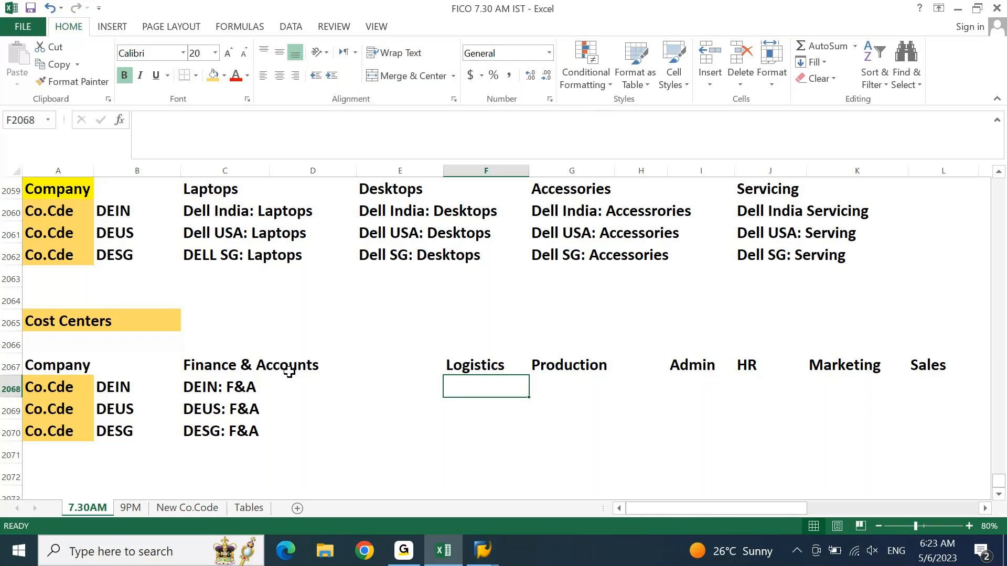
key("Left")
key("Left")
key("Left")
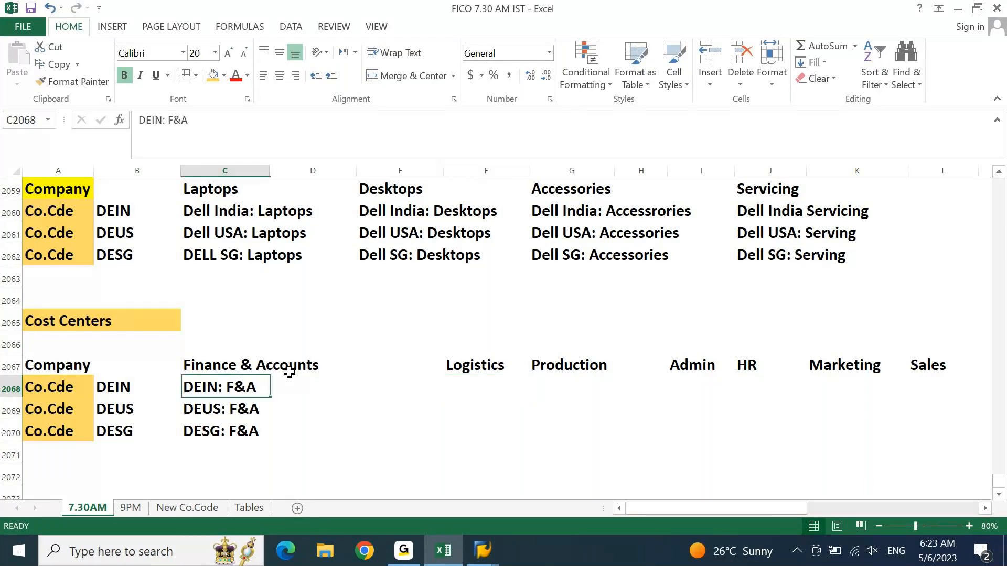
key("Right")
key("Right")
key("Right")
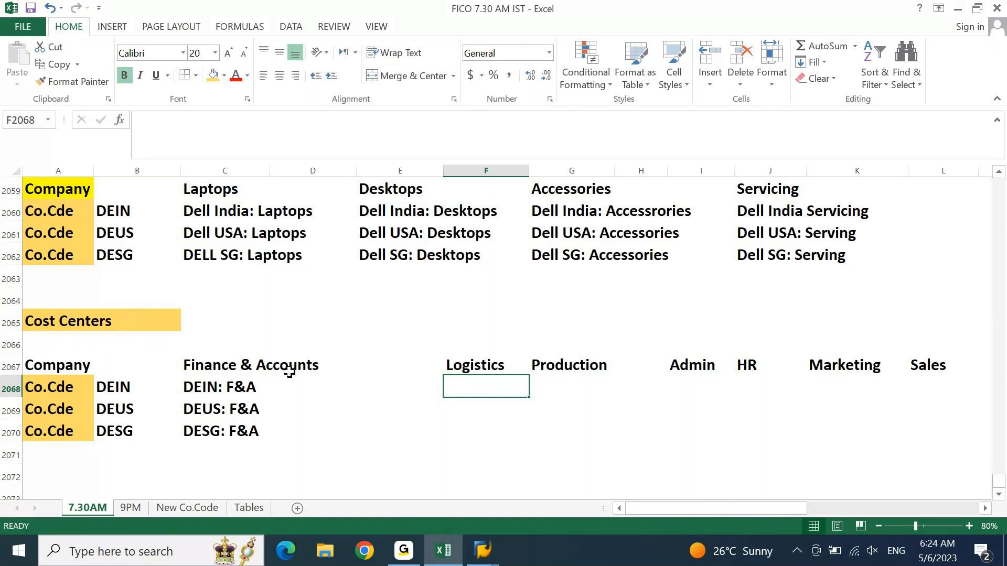
key("Left")
key("Left")
key("Left")
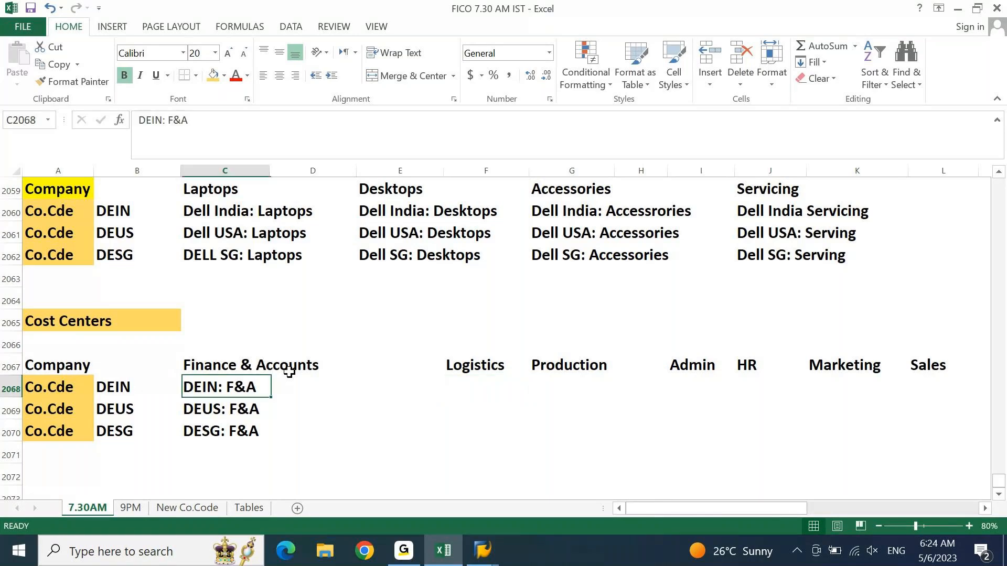
key("Right")
key("Left")
- Copy the DEIN entry from C2068 to F2068 and change its department so it reads "DEIN: Logistics"
key("ctrl+c")
key("Right")
key("Right")
key("Right")
key("ctrl+v")
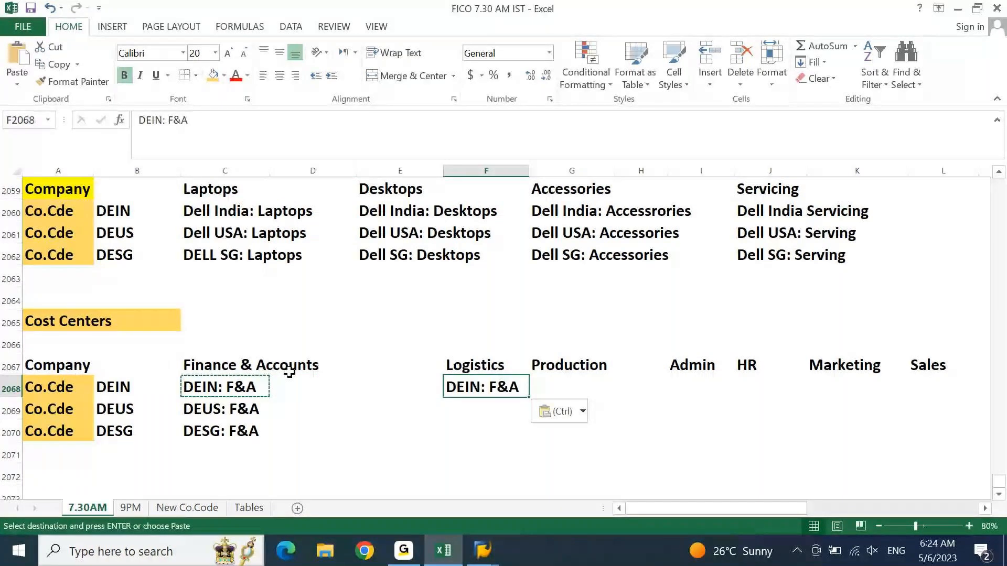
key("F2")
key("shift+Left")
key("shift+Left")
key("BackSpace")
key("BackSpace")
type("Logistics")
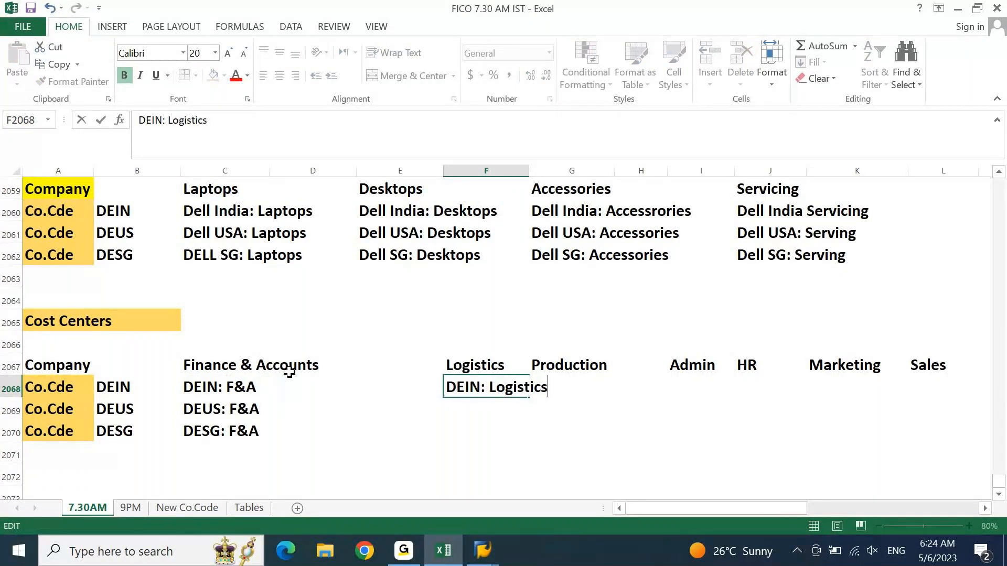
key("Return")
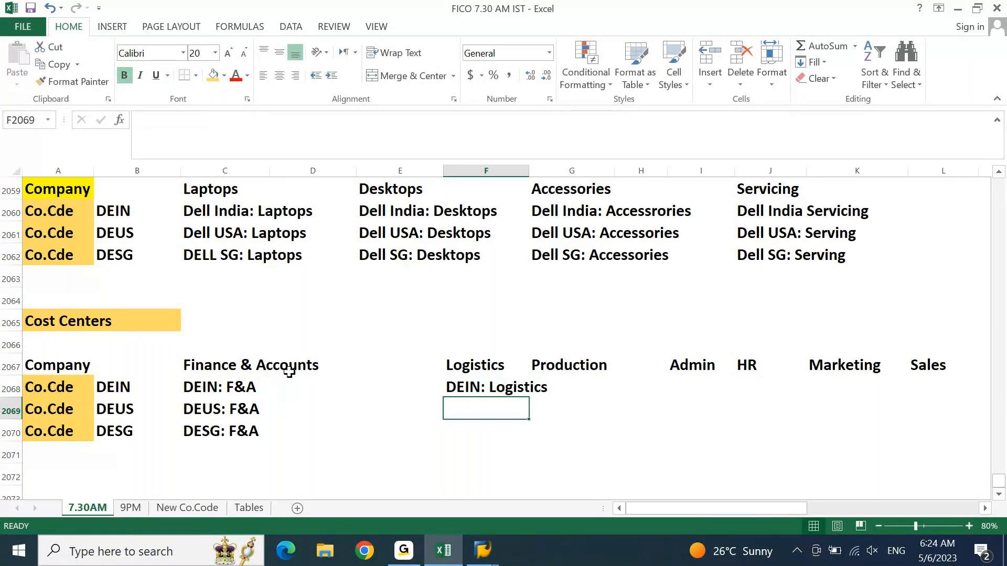
- Duplicate the Logistics entry into F2069 and change the company code so it reads "DEUS: Logistics"
key("ctrl+apostrophe")
key("Left")
key("Left")
key("Left")
key("Left")
key("Left")
key("Left")
key("Left")
key("Left")
key("Left")
key("Left")
key("Left")
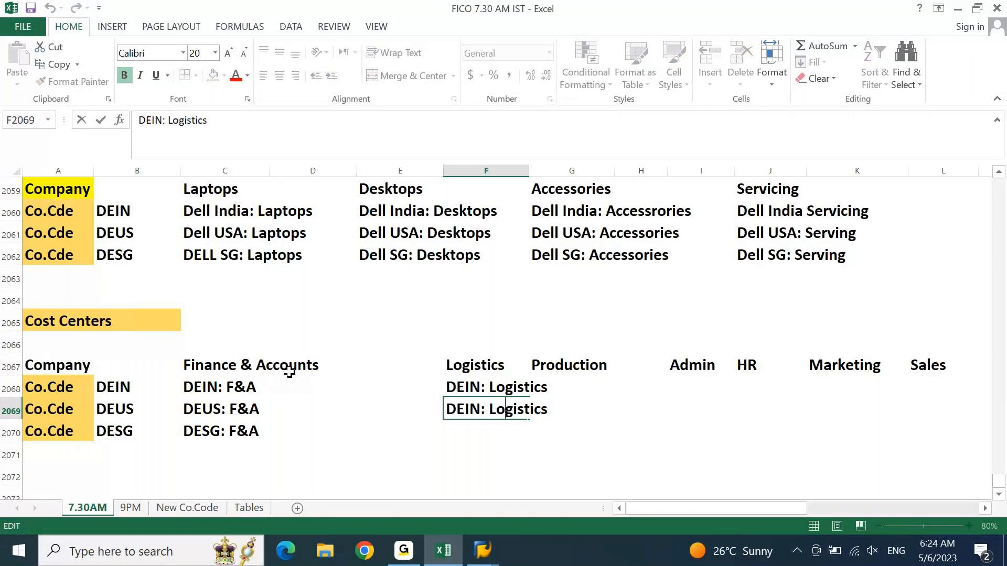
key("shift+Left")
key("shift+Left")
type("US")
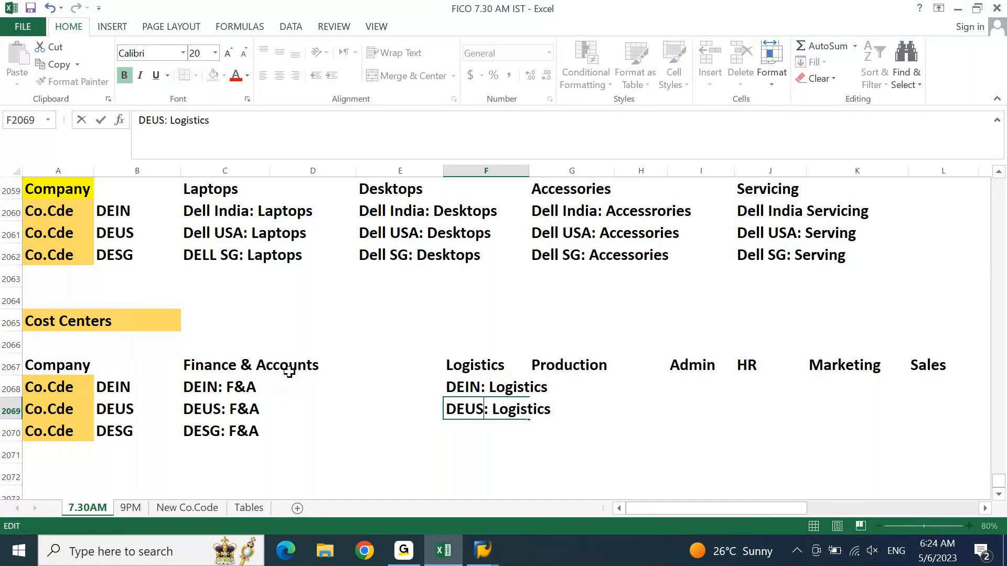
key("Return")
- Duplicate the Logistics entry into F2070 and change the company code so it reads "DESG: Logistics"
key("ctrl+apostrophe")
key("Left")
key("Left")
key("Left")
key("Left")
key("Left")
key("Left")
key("Left")
key("Left")
key("shift+Left")
key("shift+Left")
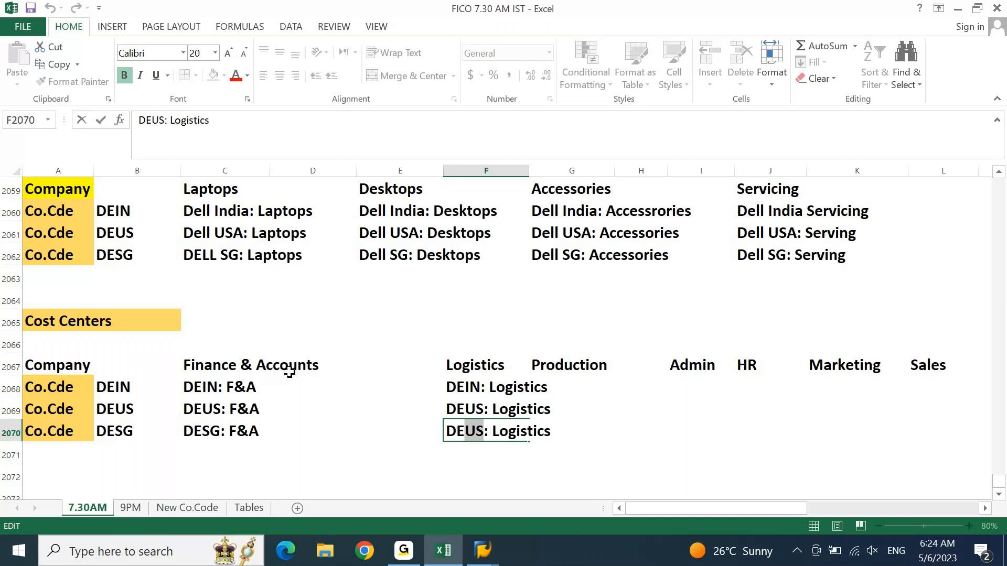
type("SG")
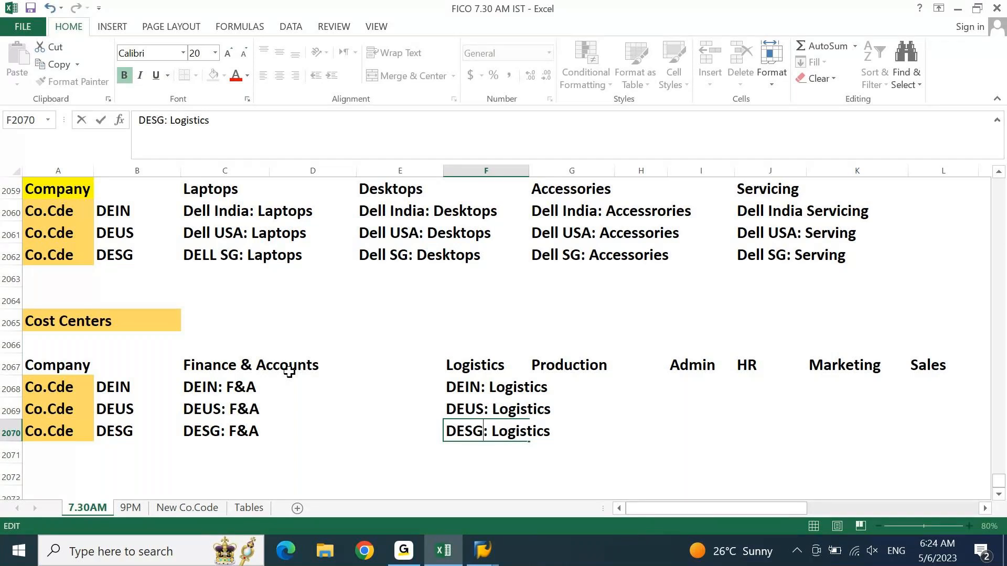
key("Tab")
- Widen column F to fit its Logistics entries and enter "DEIN: Production" in G2068 by reusing the Logistics entry beside it
key("Up")
key("Up")
key("Up")
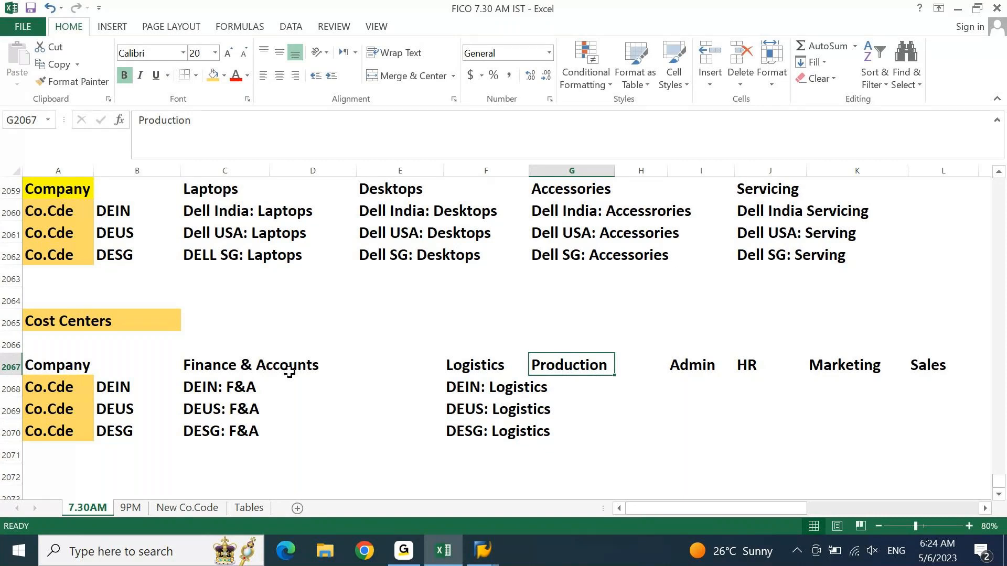
key("Down")
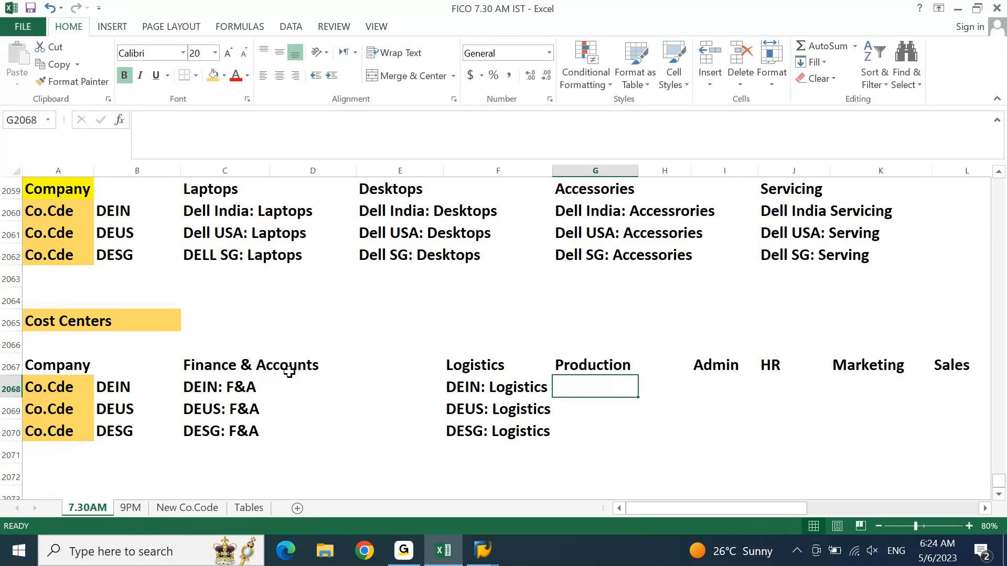
key("ctrl+r")
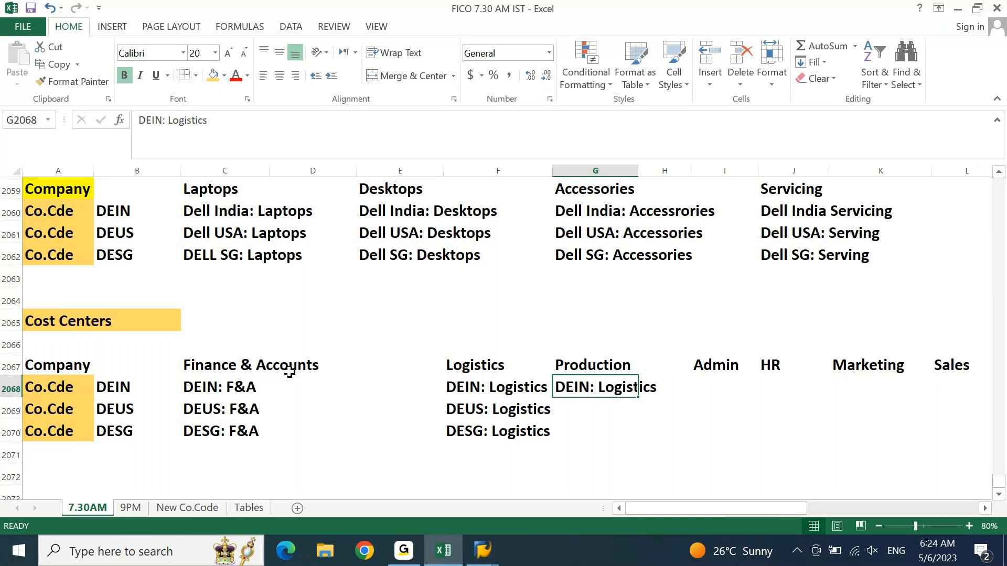
key("F2")
key("BackSpace")
key("BackSpace")
key("BackSpace")
key("BackSpace")
key("BackSpace")
key("BackSpace")
key("BackSpace")
key("BackSpace")
key("BackSpace")
type("Production")
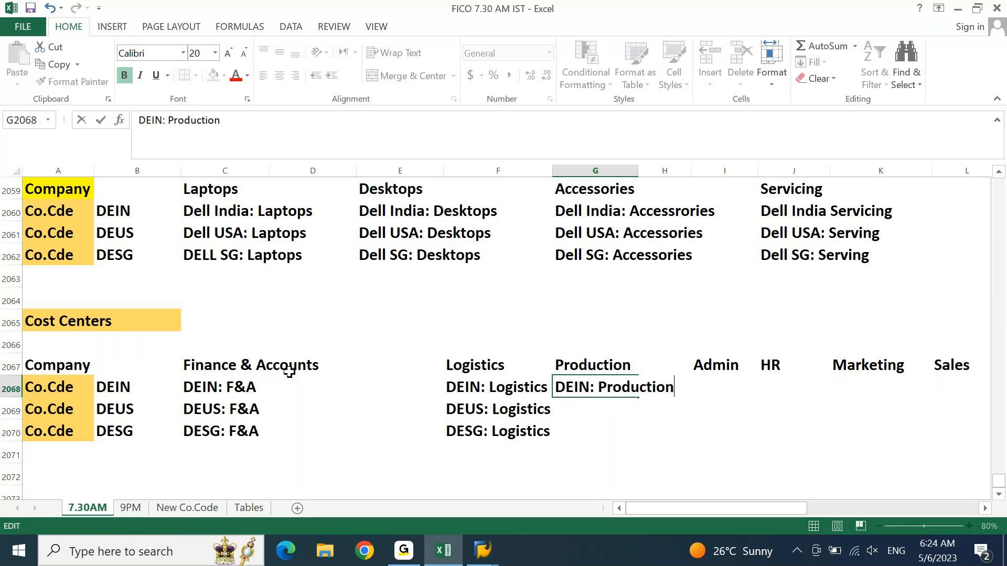
key("Return")
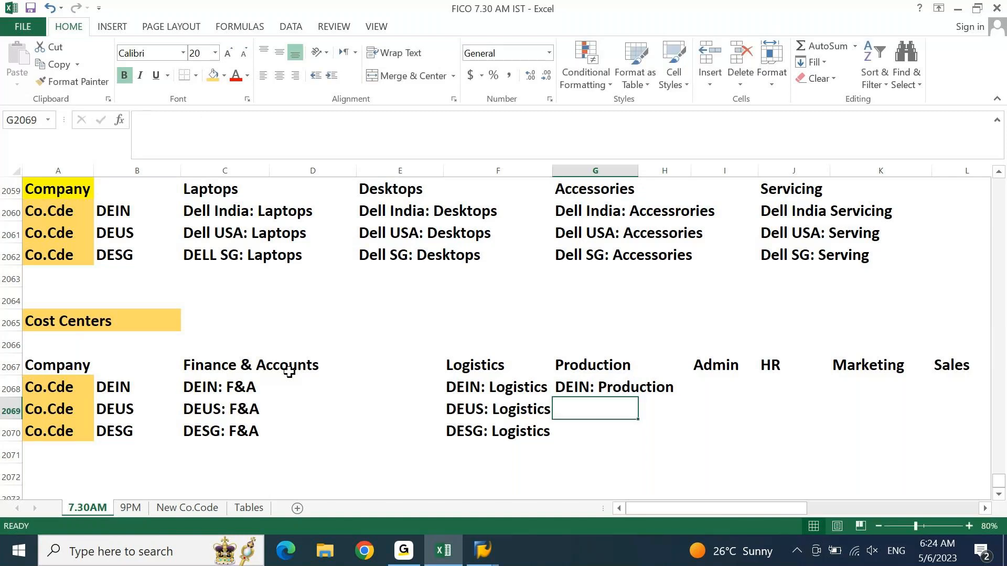
- Fill G2069 from the cell above and change the company code so it reads "DEUS: Production"
key("ctrl+d")
key("F2")
key("ctrl+Left")
key("Left")
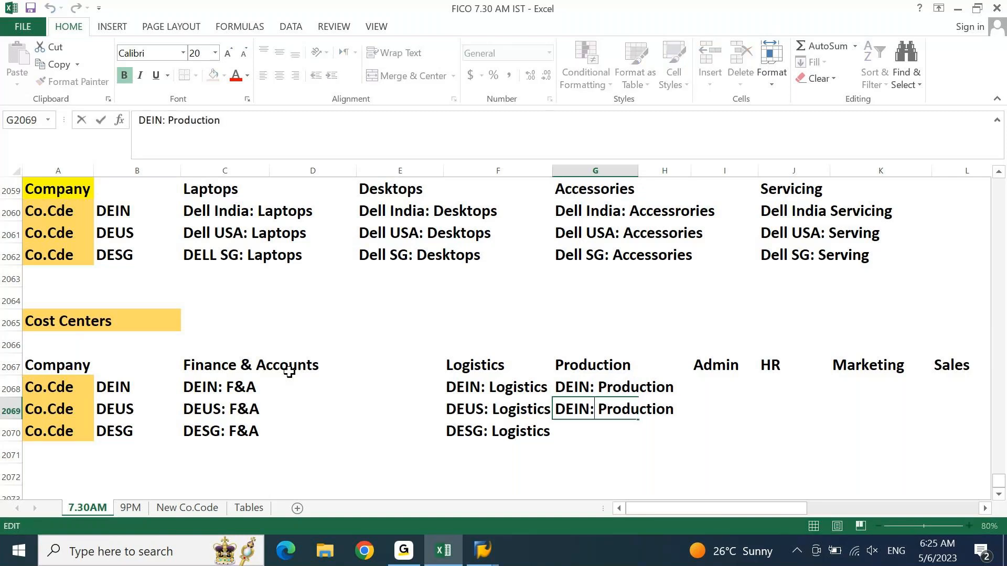
key("Left")
key("BackSpace")
key("BackSpace")
type("US")
key("Return")
- Fill G2070 from the cell above and change the company code so it reads "DESG: Production"
key("ctrl+d")
key("F2")
key("ctrl+Left")
key("Left")
key("Left")
key("shift+Left")
key("shift+Left")
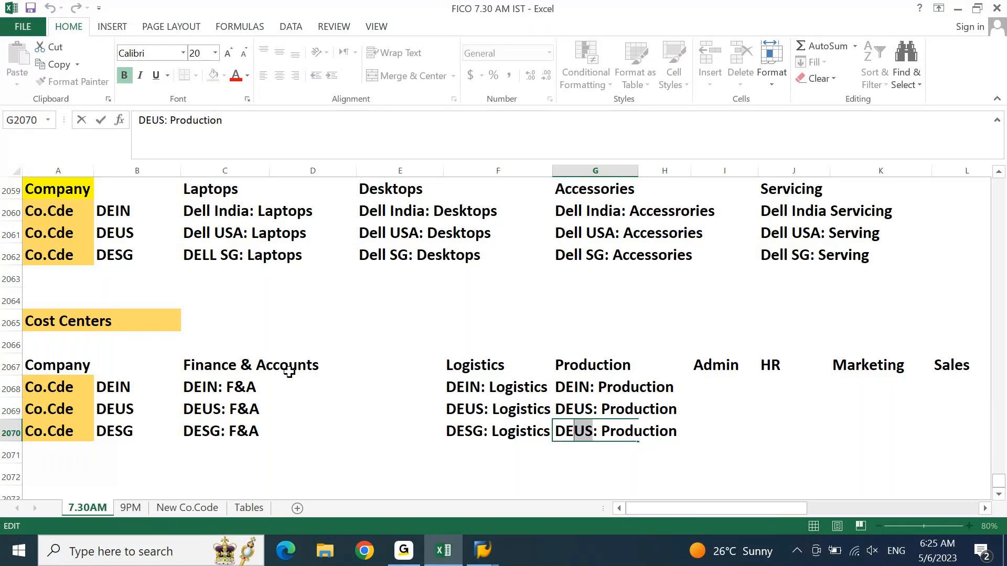
type("SG")
key("Tab")
- Fill I2068 from the Admin heading above and prefix the company code so it reads "DEIN: Admin"
key("Right")
key("Up")
key("Up")
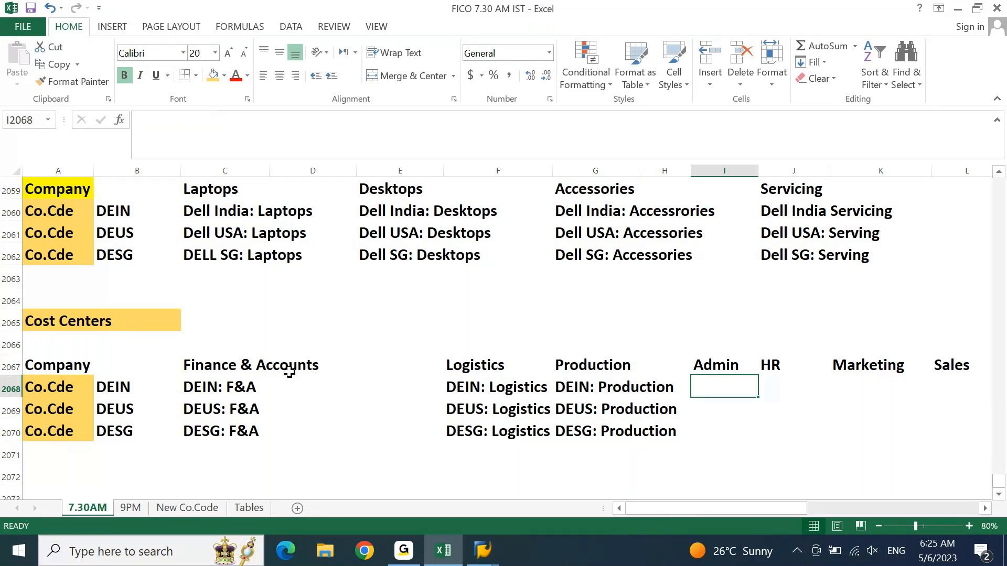
key("ctrl+d")
key("F2")
key("Home")
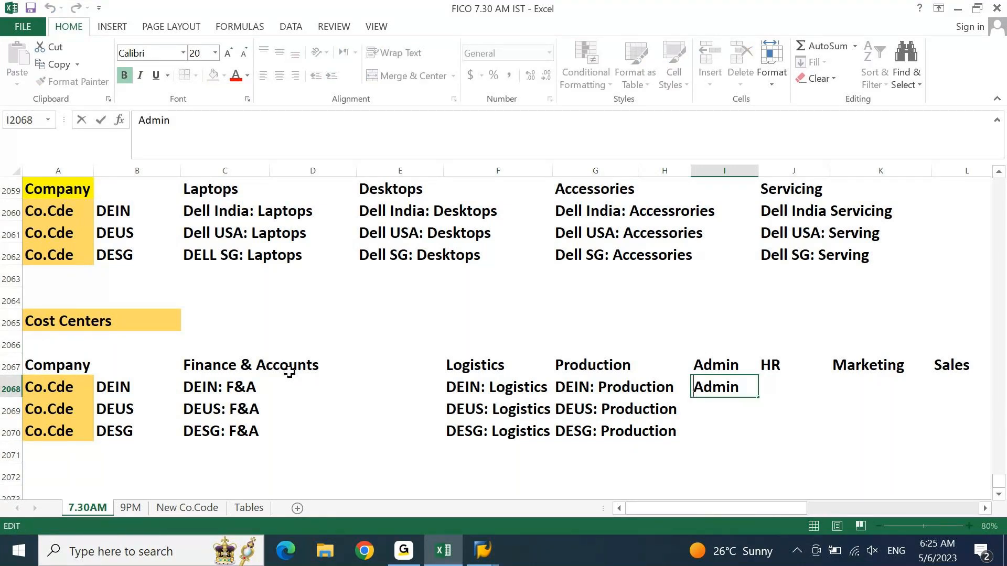
type("DEIN:")
key("Return")
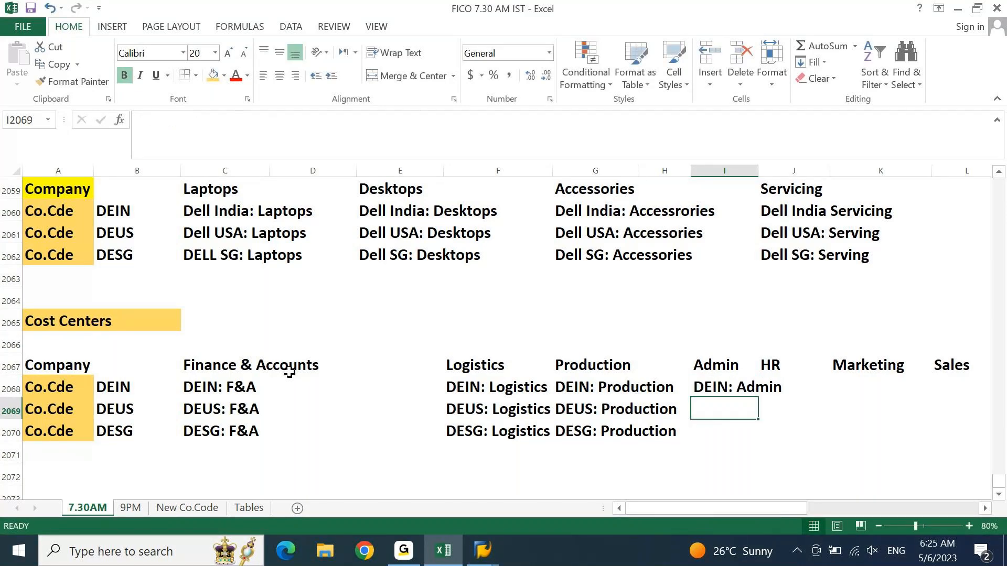
- Fill I2069 from the cell above and change the company code so it reads "DEUS: Admin"
key("ctrl+d")
key("F2")
key("Left")
key("Left")
key("Left")
key("Left")
key("Left")
key("Left")
key("Left")
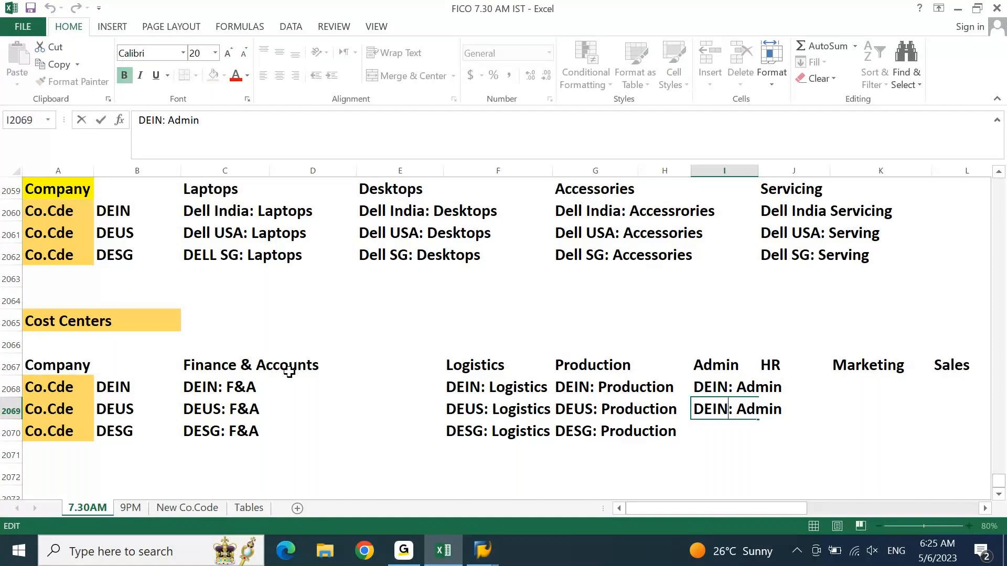
key("BackSpace")
key("BackSpace")
type("US")
key("Return")
- Fill I2070 from the cell above and change the company code so it reads "DESG: Admin"
key("ctrl+d")
key("F2")
key("Left")
key("Left")
key("Left")
key("Left")
key("Left")
key("Left")
key("Left")
key("shift+Left")
key("shift+Left")
type("SG")
key("Tab")
key("Up")
key("Up")
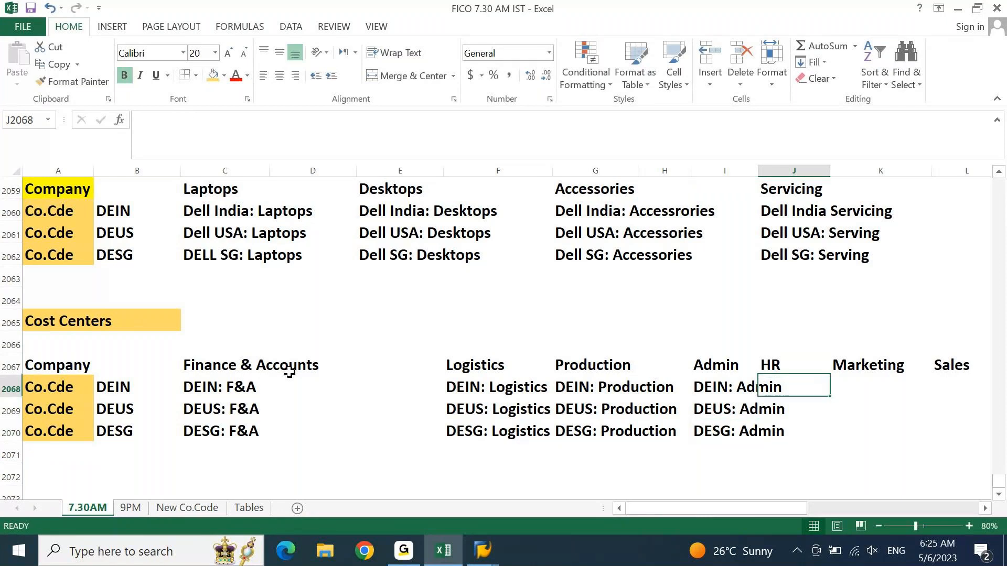
- AutoFit column I to the width of its Admin entry in I2068
key("Left")
key("alt+o")
key("c")
key("a")
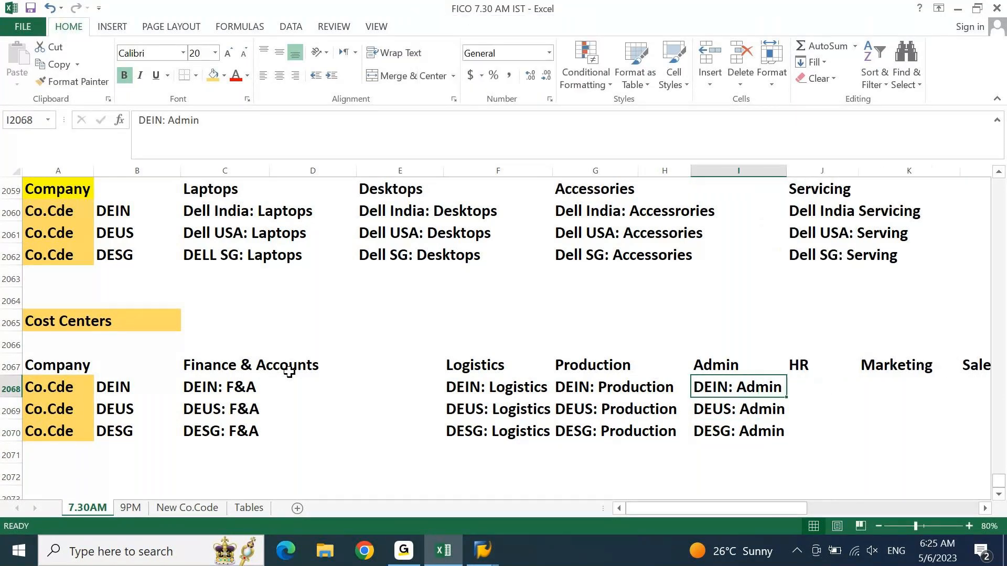
- Fill J2068 from the Admin entry beside it and replace the department so it reads "DEIN: HR"
key("Right")
key("ctrl+r")
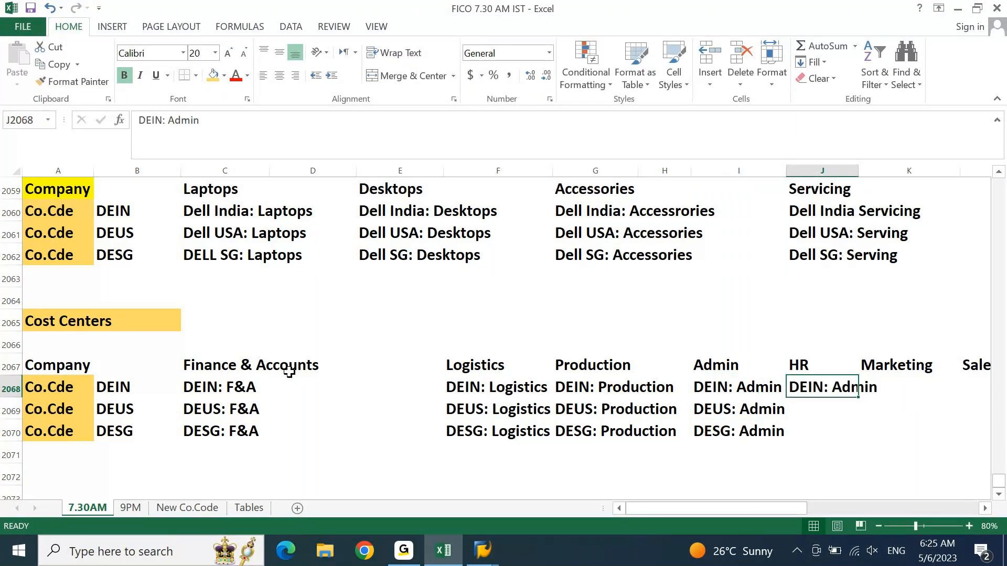
key("F2")
key("shift+Left")
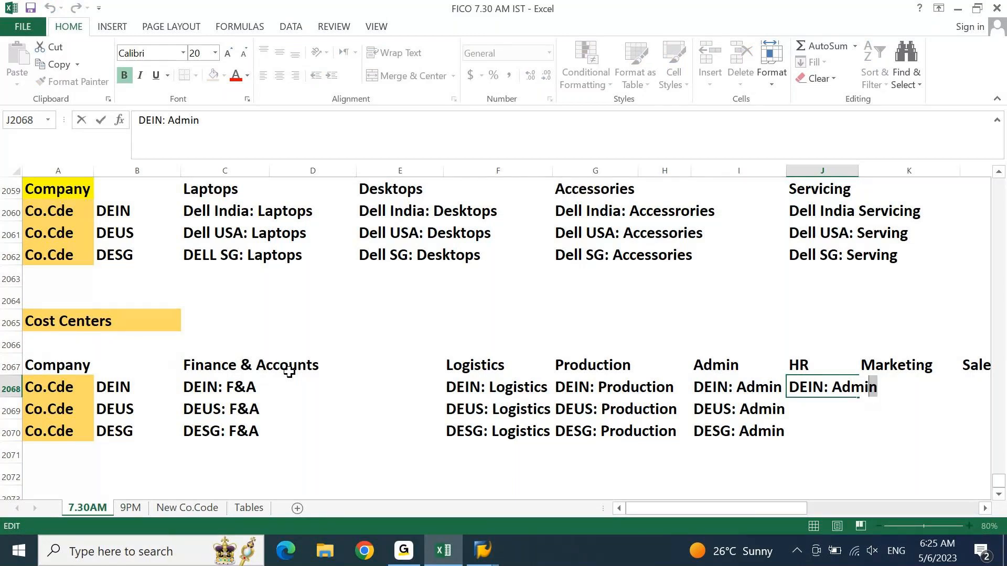
key("shift+Left")
key("shift+Left")
key("shift+Left")
key("shift+Left")
type("h")
key("BackSpace")
type("HR")
key("Return")
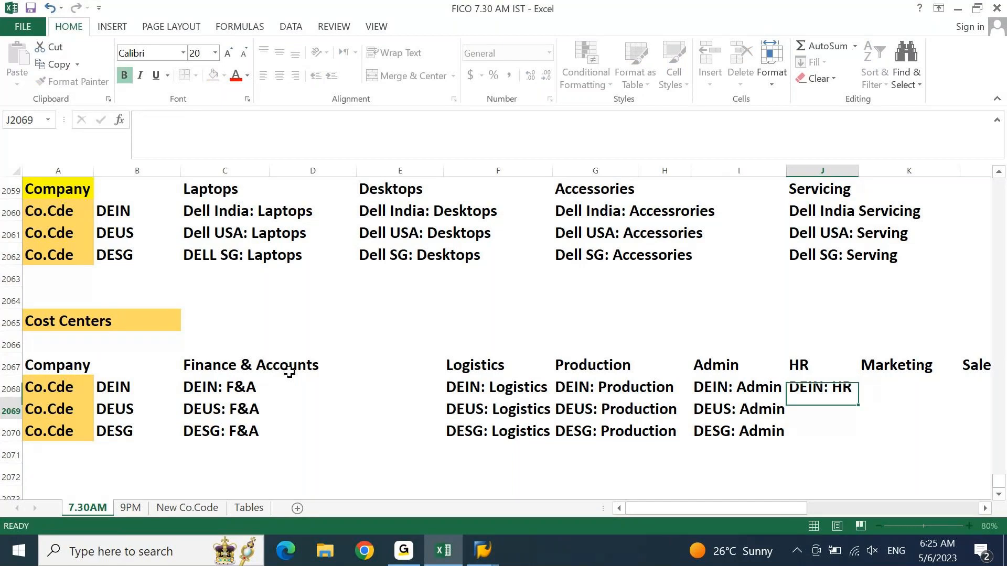
- Fill J2069 from the cell above and change the company code so it reads "DEUS: HR"
key("ctrl+d")
key("F2")
key("Left")
key("Left")
key("Left")
key("Left")
key("shift+Left")
key("shift+Left")
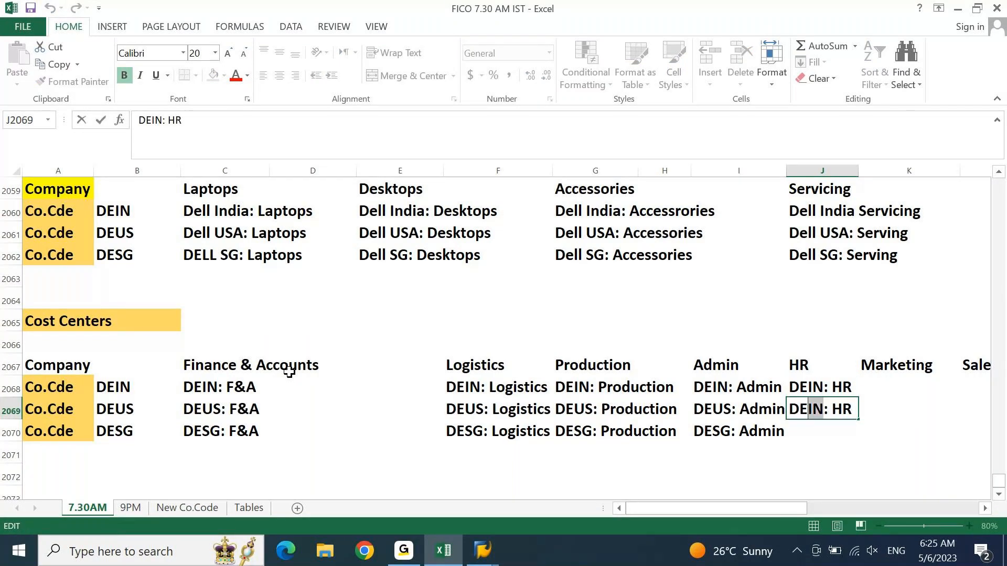
type("US")
key("Return")
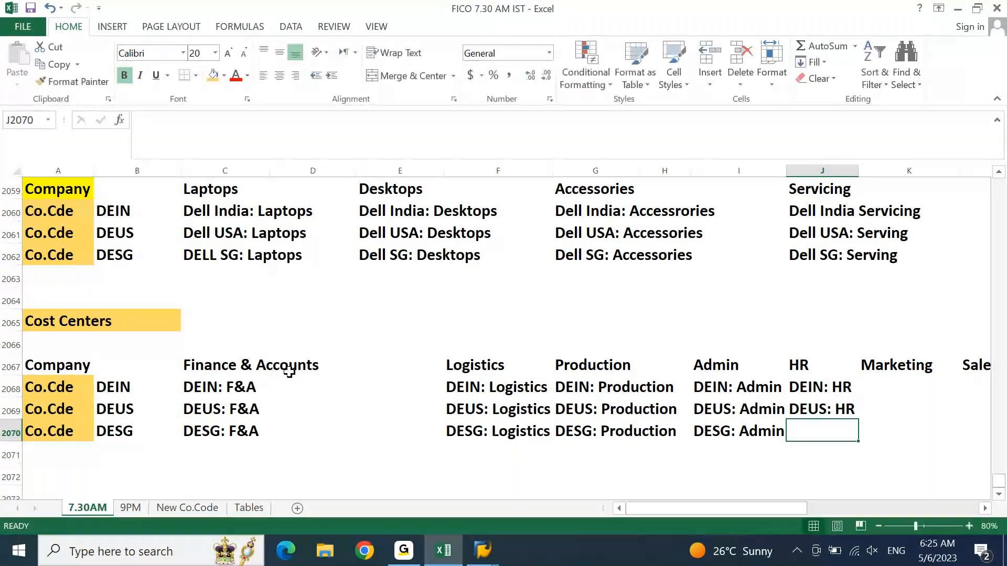
- Fill J2070 from the cell above and change the company code so it reads "DESG: HR"
key("ctrl+d")
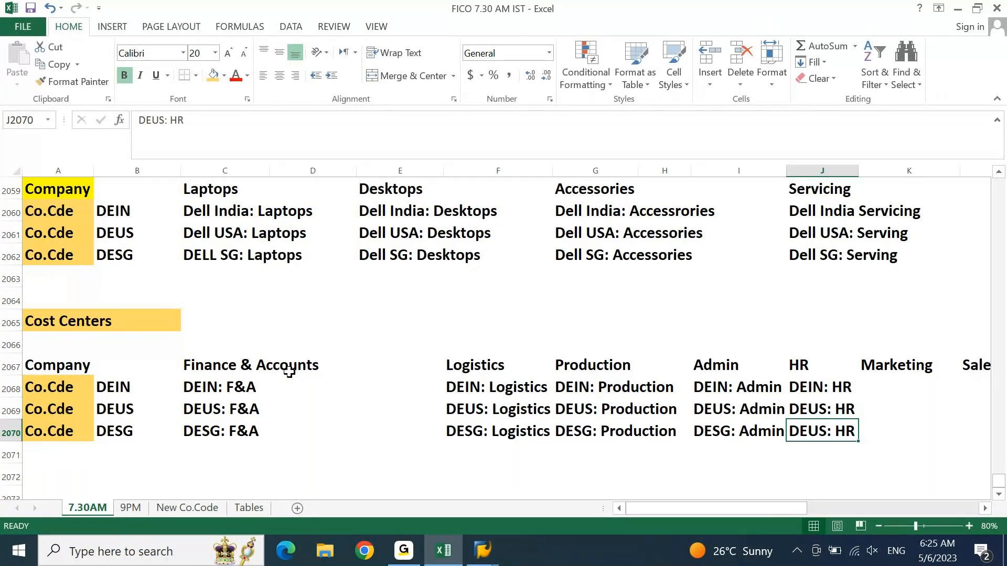
key("F2")
key("Left")
key("Left")
key("Left")
key("Left")
key("shift+Left")
key("shift+Left")
type("SG")
key("Return")
- Fill K2068 from the Marketing heading above and prefix the company code so it reads "DEIN: Marketing"
key("Right")
key("Up")
key("Up")
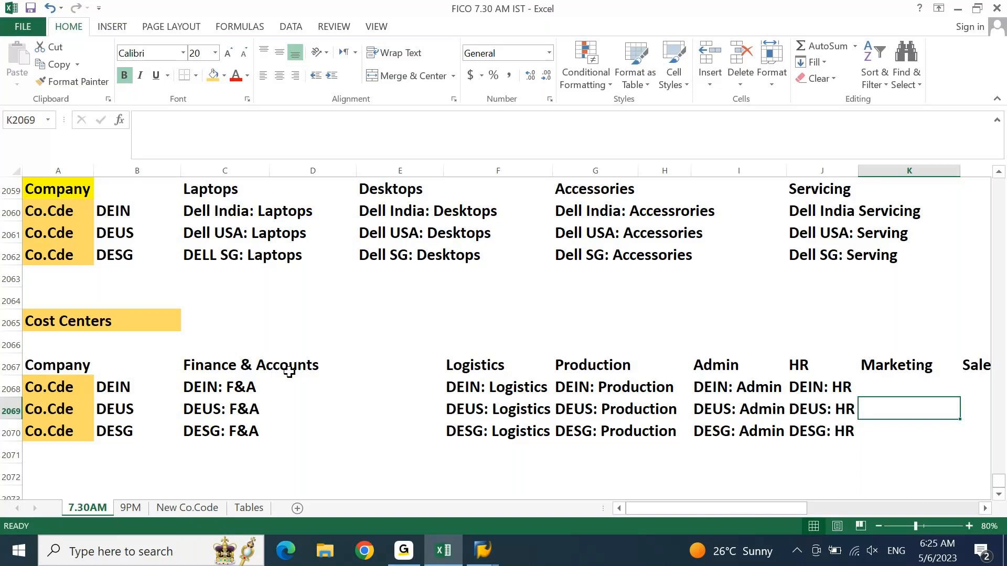
key("Up")
key("ctrl+d")
key("F2")
key("Home")
type("DE")
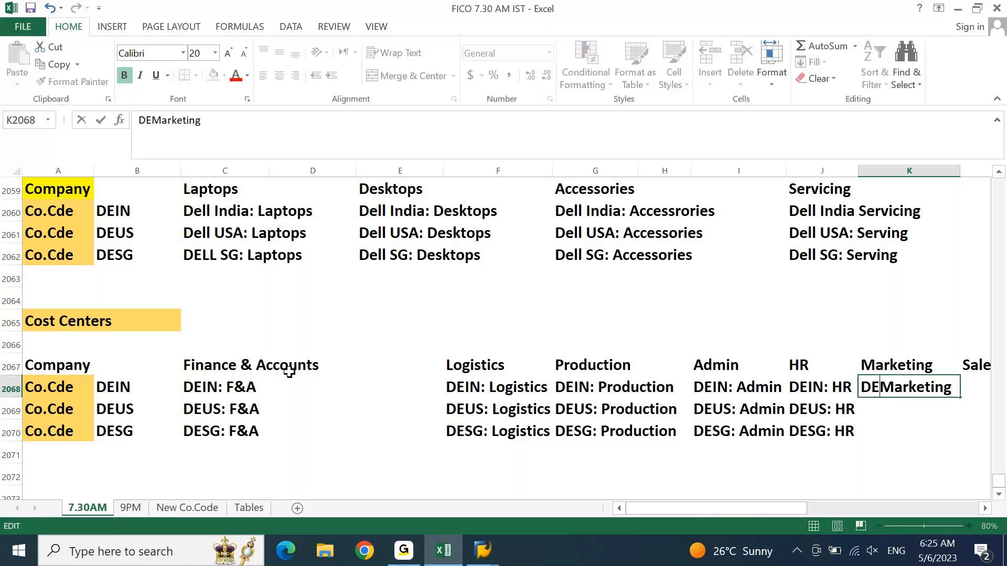
type("IN")
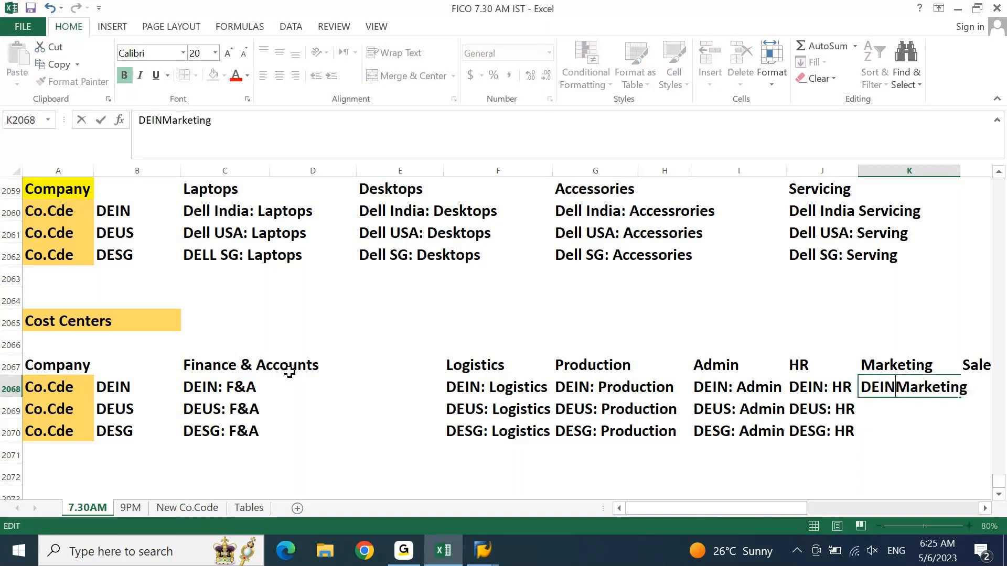
type(":")
key("Return")
- Fill K2069 from the cell above and change the company code so it reads "DEUS: Marketing"
key("ctrl+d")
key("F2")
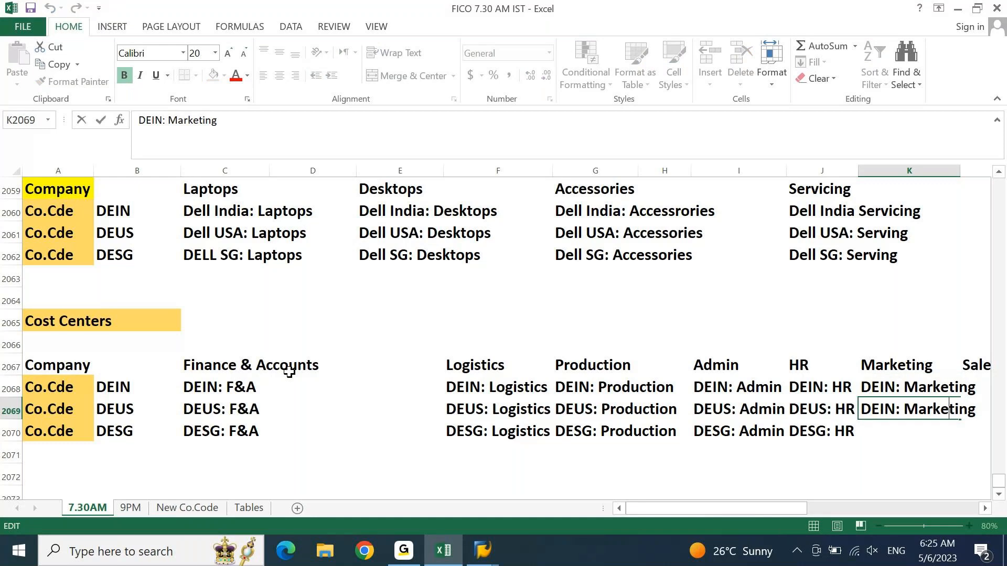
key("Left")
key("Left")
key("Left")
key("Left")
key("Left")
key("Left")
key("Left")
key("shift+Left")
key("shift+Left")
type("US")
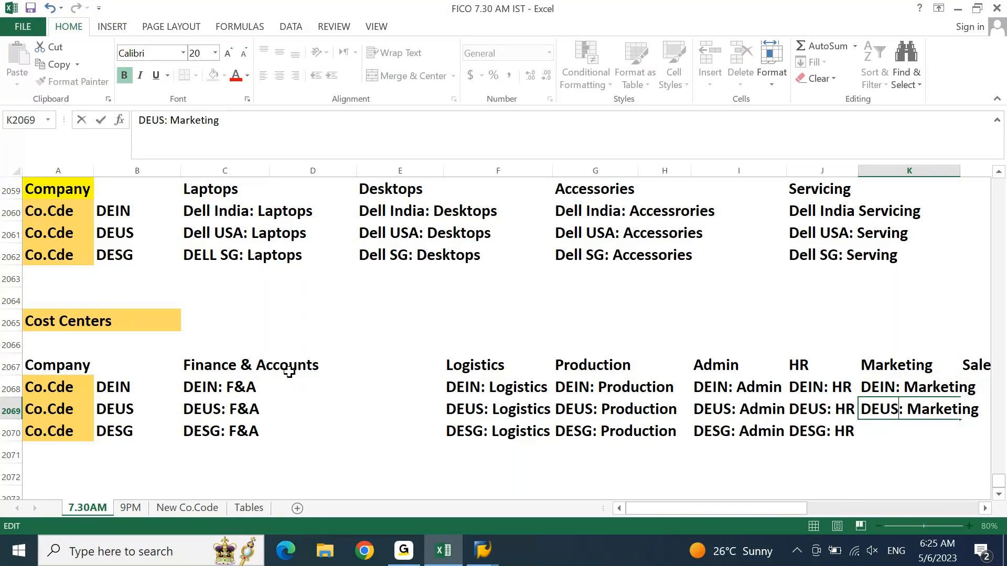
key("Return")
- Fill K2070 from the cell above and change the company code so it reads "DESG: Marketing"
key("ctrl+d")
key("Left")
key("Right")
key("F2")
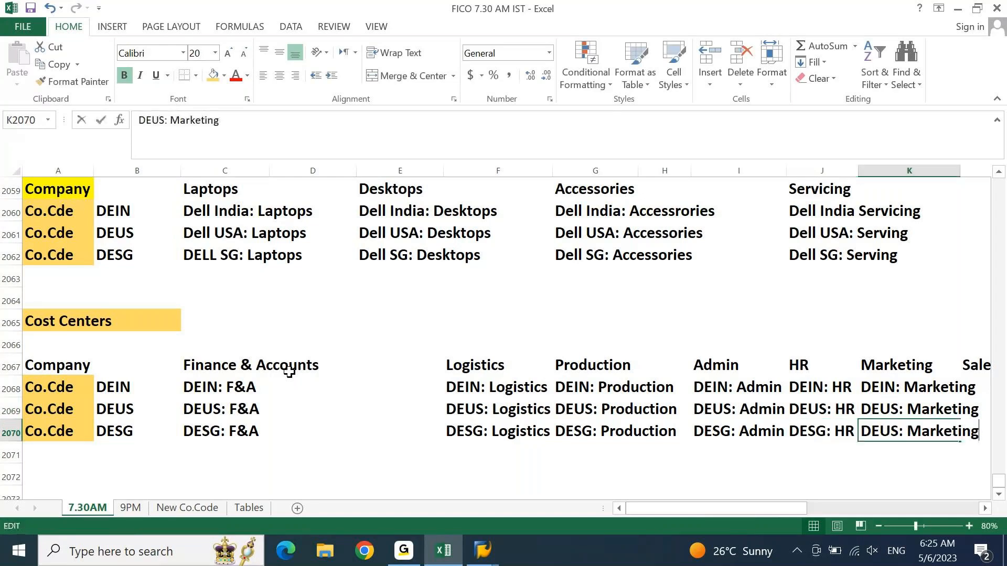
key("ctrl+Left")
key("Left")
key("Left")
key("shift+Left")
key("shift+Left")
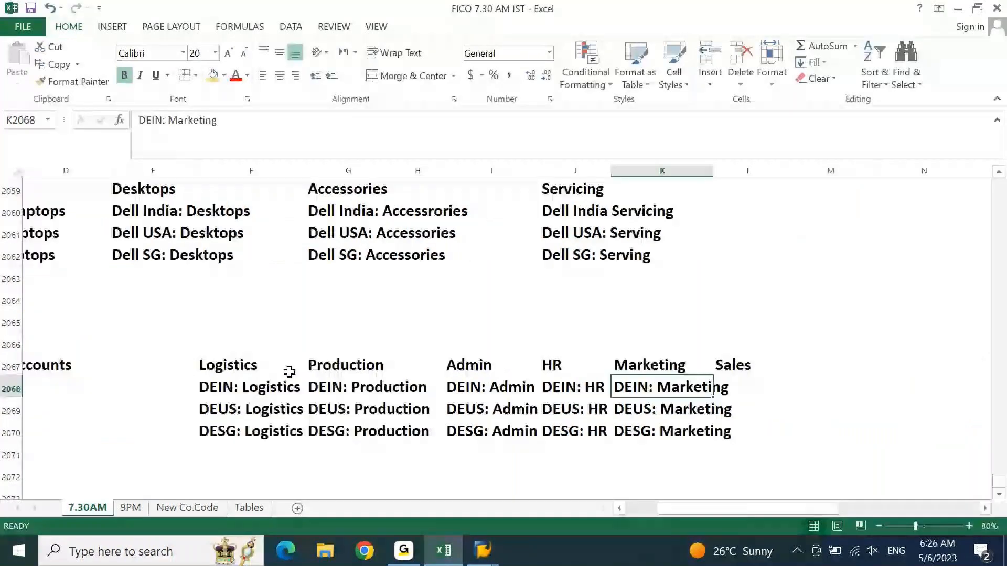
- AutoFit column K to the width of its Marketing entry in K2068
key("alt+h")
key("o")
key("i")
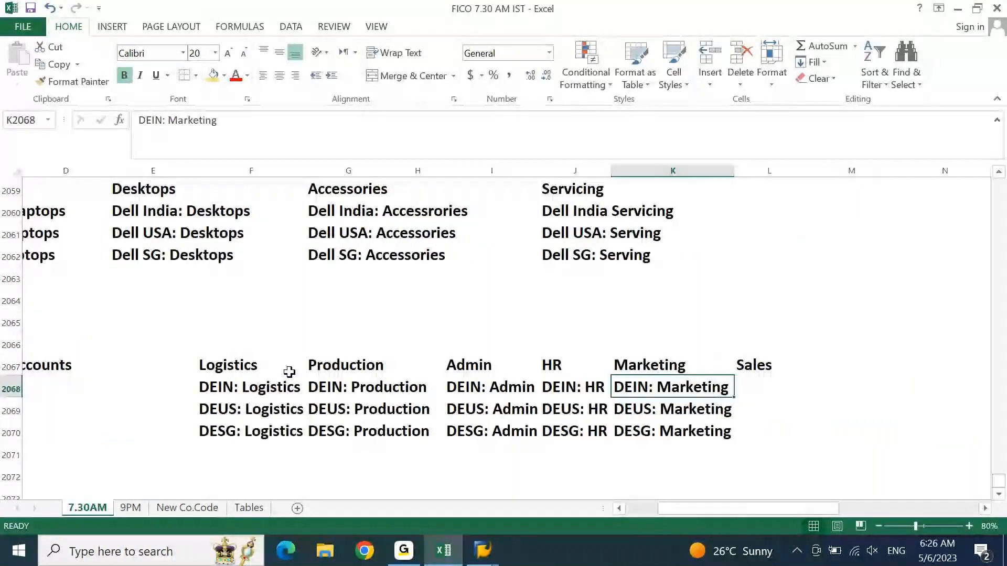
- Fill L2068 from the Marketing entry beside it and change it to read "DEIN: Sales"
key("Right")
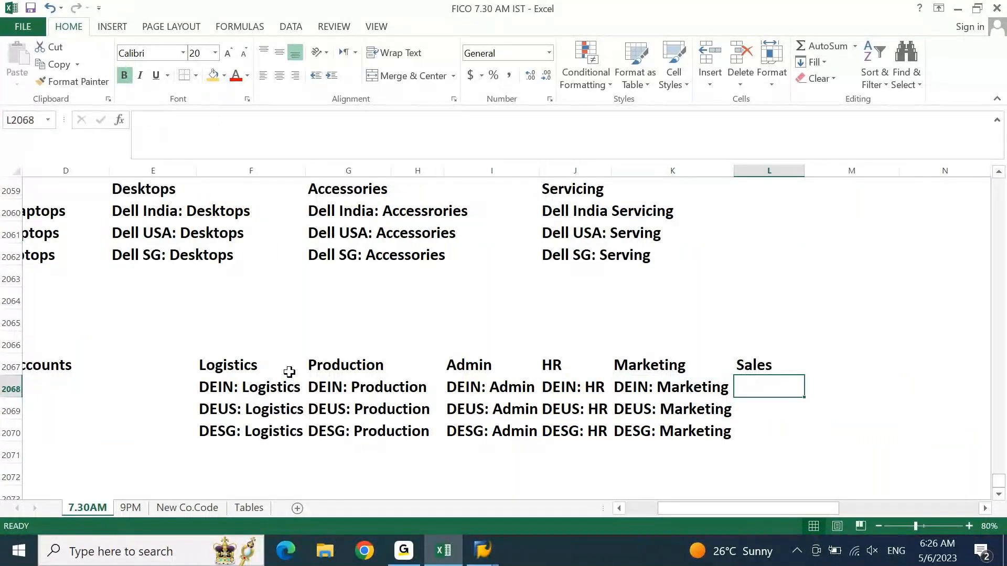
key("ctrl+r")
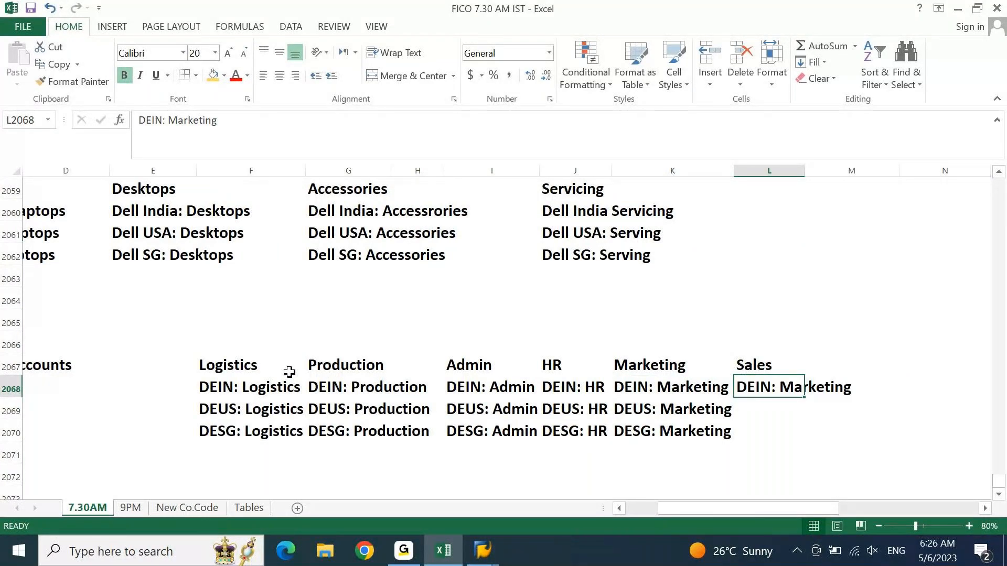
type("DEIN: sALES")
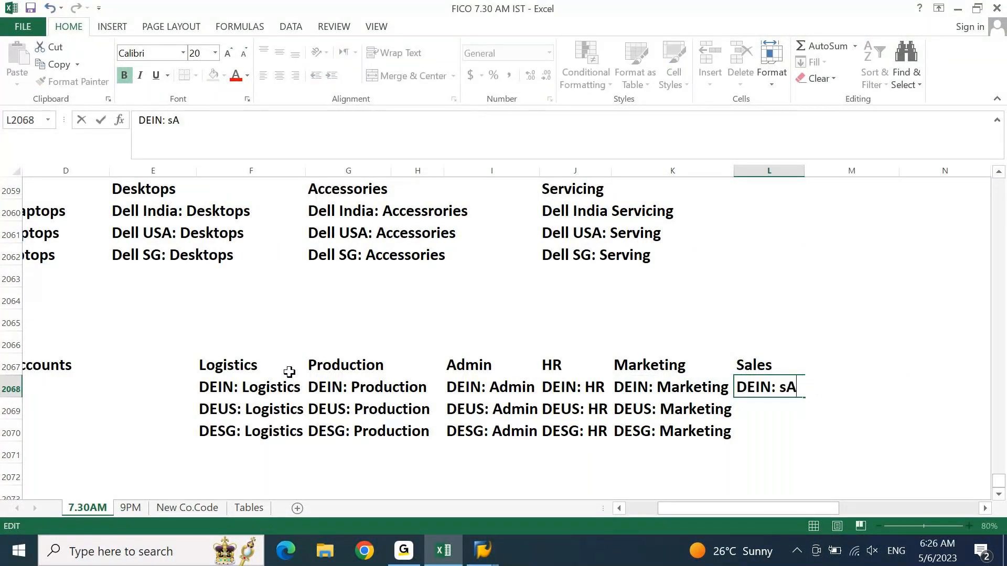
key("Return")
- Fill L2069 from the cell above and change the company code so it reads "DEUS: Sales"
key("ctrl+d")
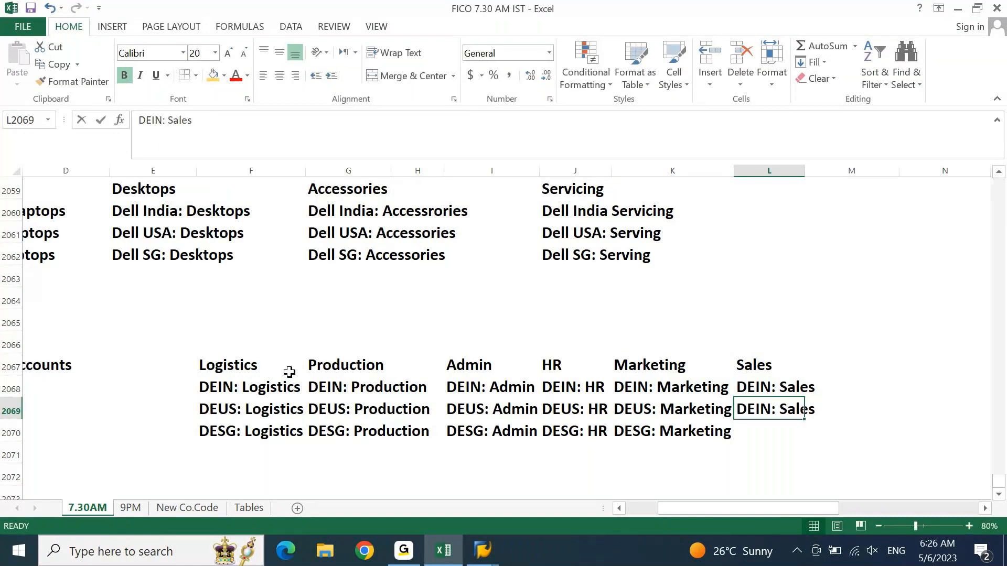
key("F2")
key("Left")
key("Left")
key("Left")
key("Left")
key("Left")
key("Left")
key("Left")
key("Left")
key("Left")
key("shift+Right")
key("shift+Right")
type("US")
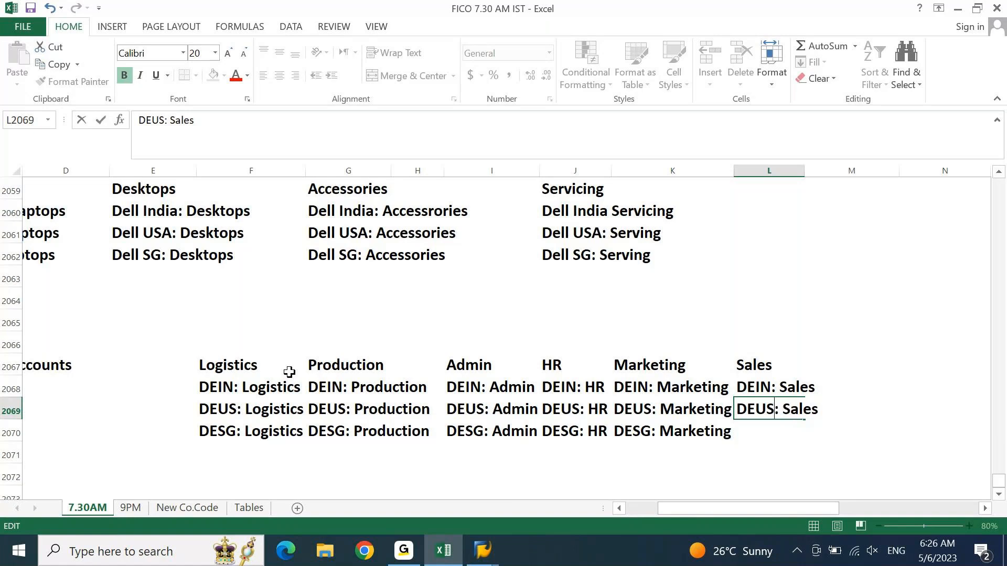
key("Return")
- Fill L2070 from the cell above and change the company code so it reads "DESG: Sales"
key("ctrl+d")
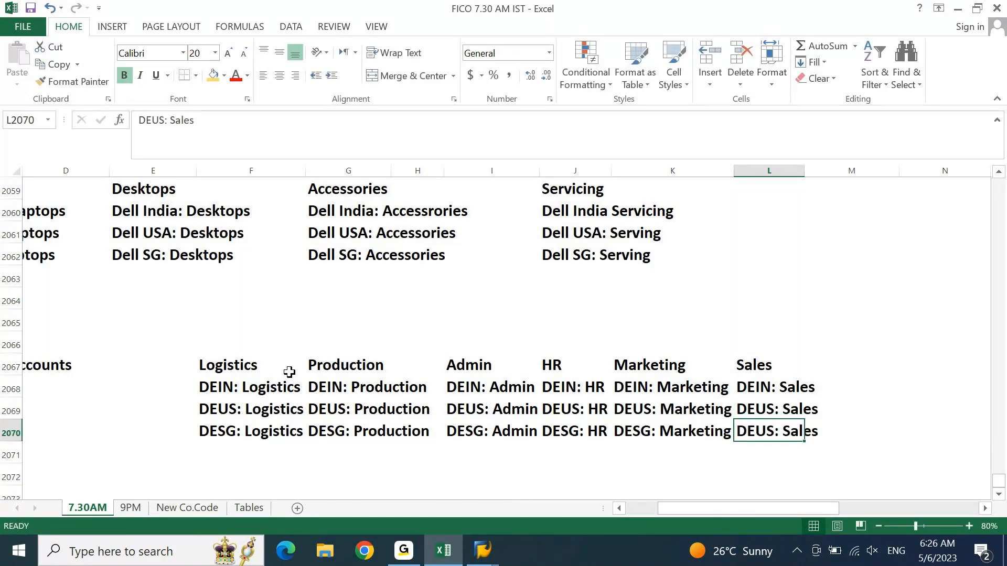
key("F2")
key("Left")
key("Left")
key("Left")
key("Left")
key("Left")
key("Left")
key("Left")
key("shift+Left")
key("shift+Left")
type("SG")
key("Return")
- Move the Logistics-to-Sales block F2067:L2070 one column over so it starts in E2067, beside Finance & Accounts
key("Home")
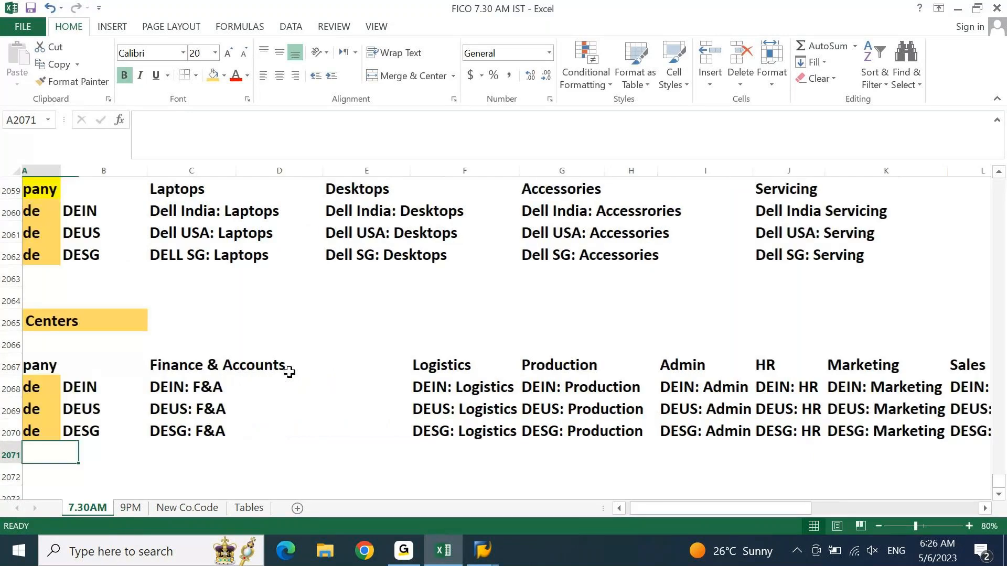
key("Up")
key("Up")
key("Right")
key("Right")
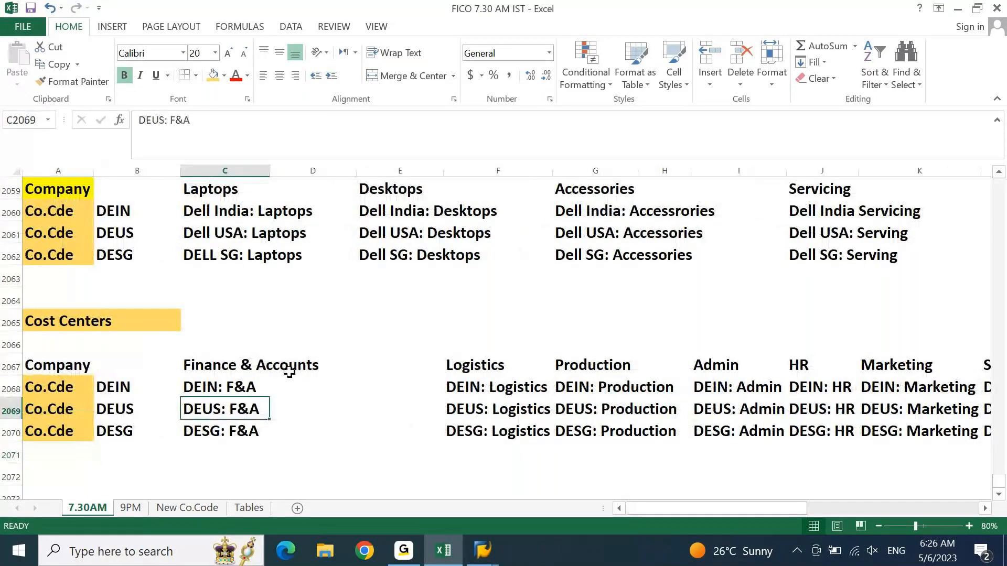
key("Up")
key("Up")
key("Right")
key("Right")
key("Right")
key("Right")
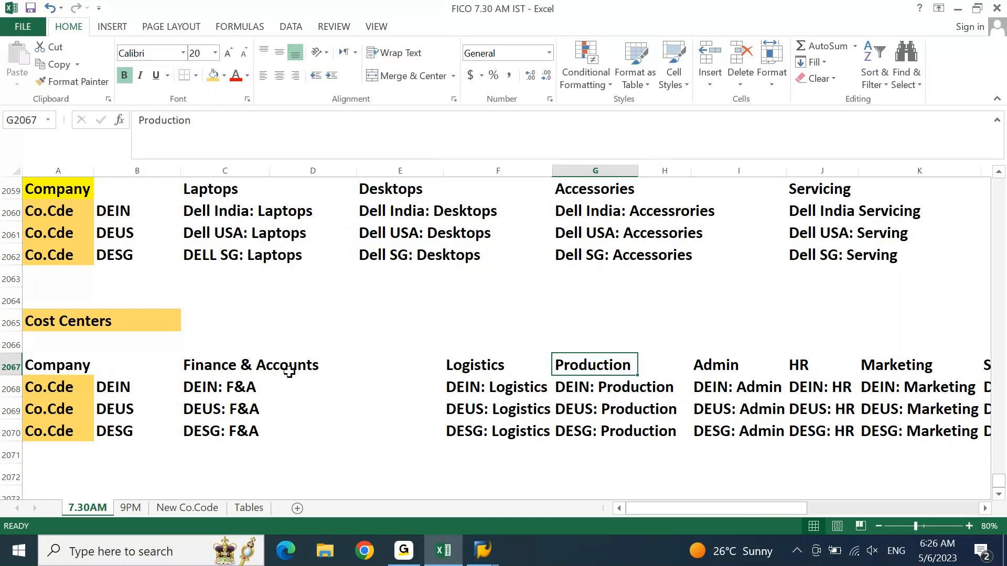
key("Left")
key("Left")
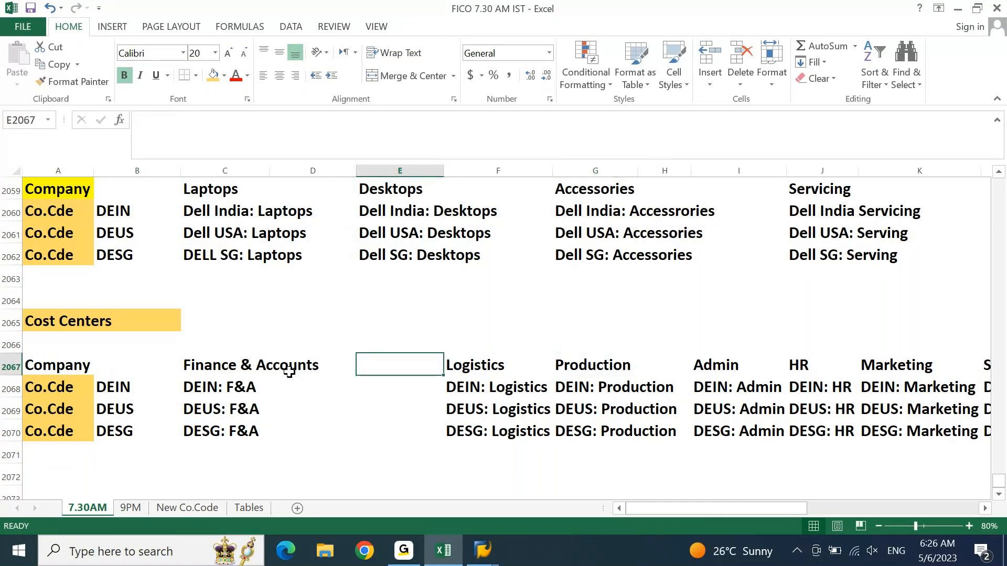
key("Right")
key("ctrl+shift+Right")
key("ctrl+shift+Down")
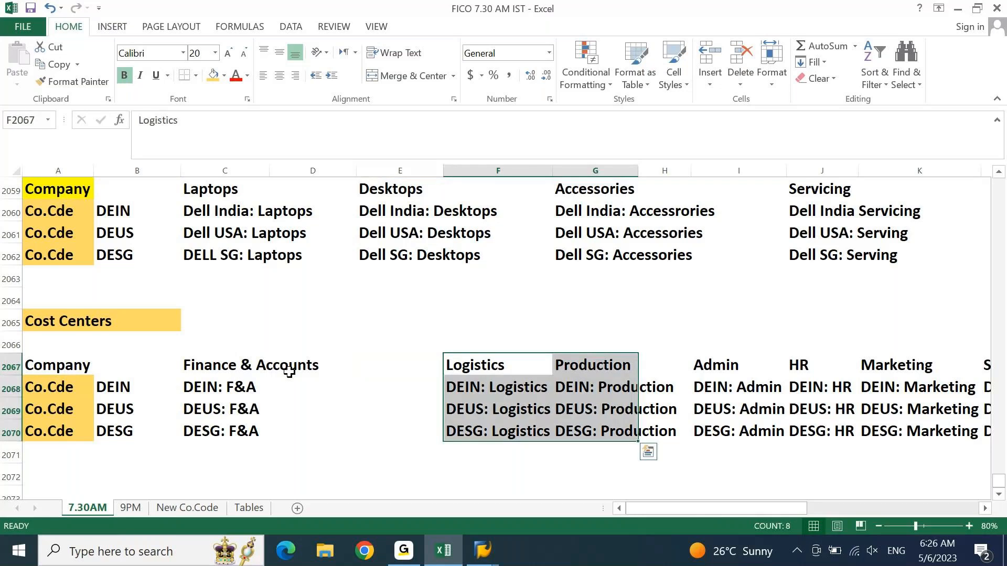
key("ctrl+shift+Right")
key("ctrl+shift+Right")
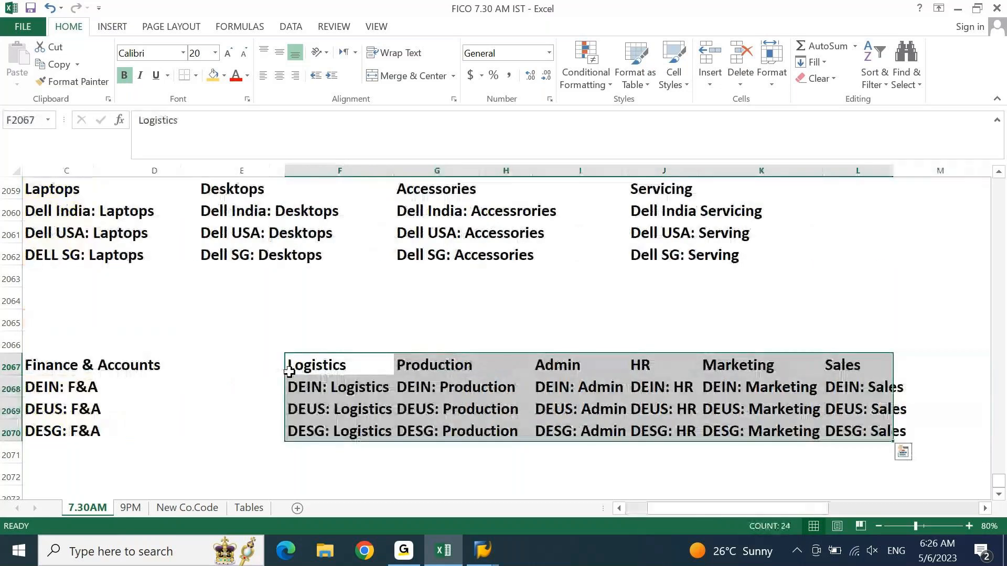
key("ctrl+c")
key("Home")
left_click(289, 371)
key("Right")
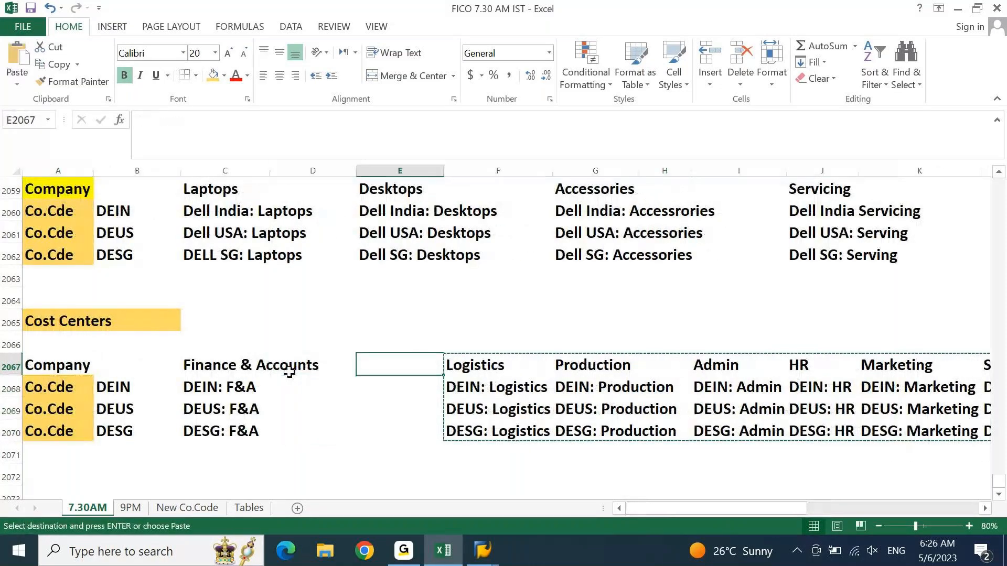
key("Return")
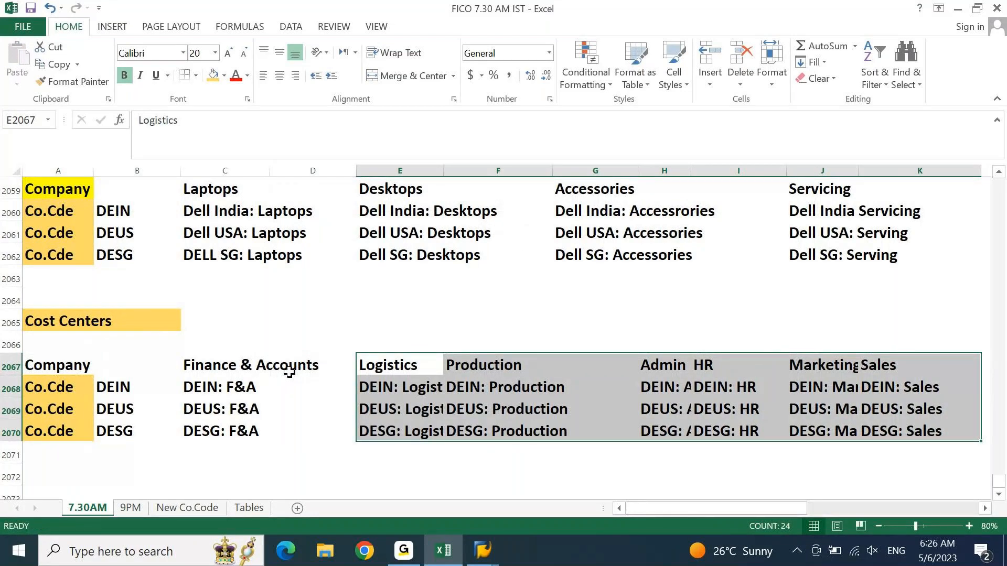
- Auto-fit column H to the width of the "DEIN: Admin" entry in H2068
key("Right")
key("Right")
key("Right")
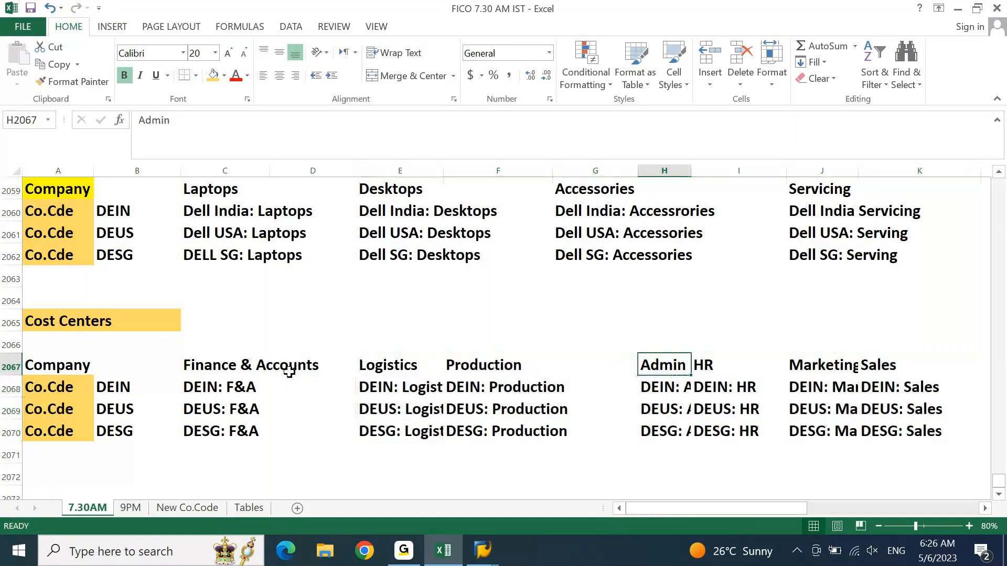
key("alt+h")
key("o")
key("i")
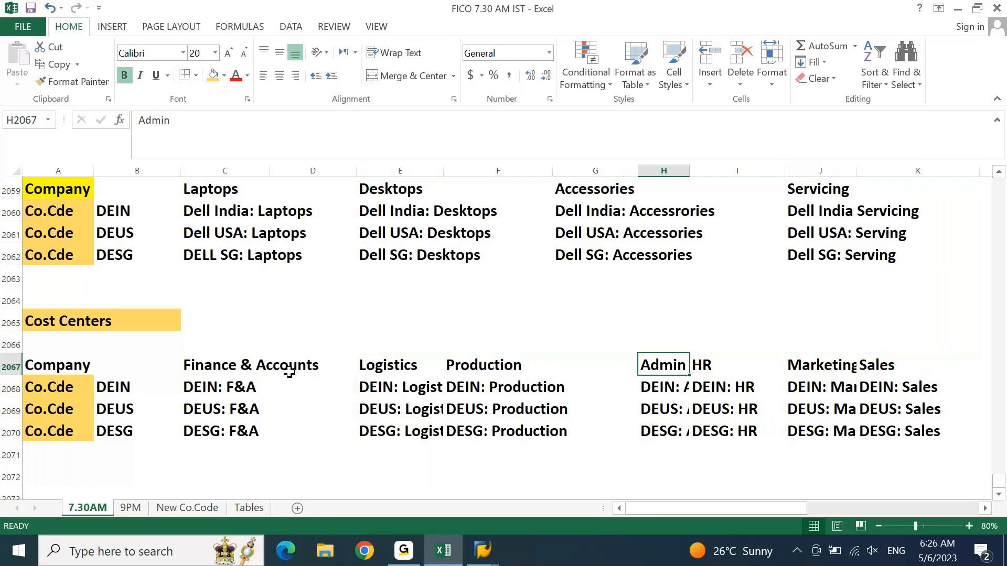
key("Down")
key("alt+h")
key("o")
key("i")
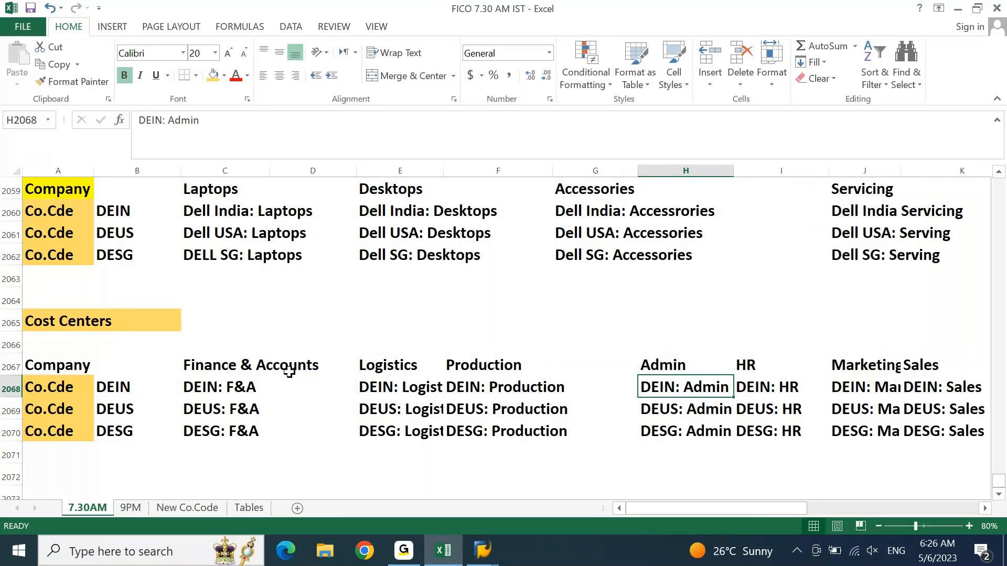
- Auto-fit column J to the width of the "DEIN: Marketing" entry in J2068
key("Right")
key("Right")
key("alt+o")
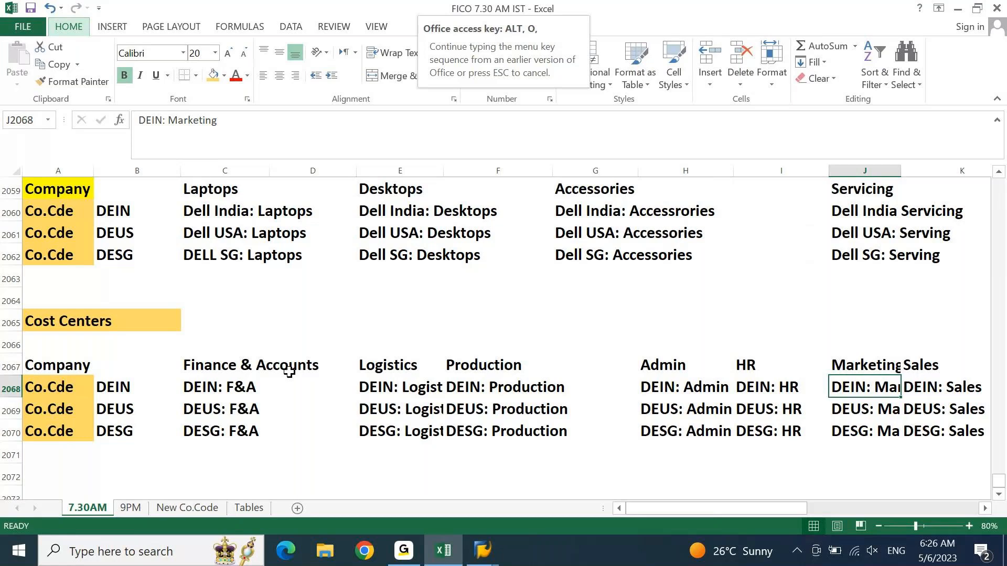
key("c")
key("a")
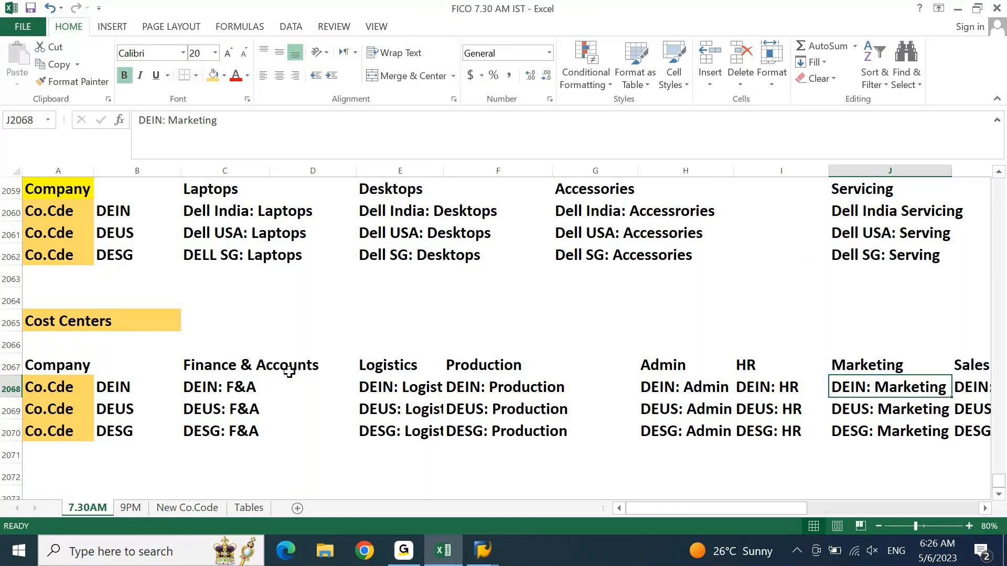
- Enter the note "PC = 6 DIGITS" in D2057, on the Profit Centers heading row
key("Home")
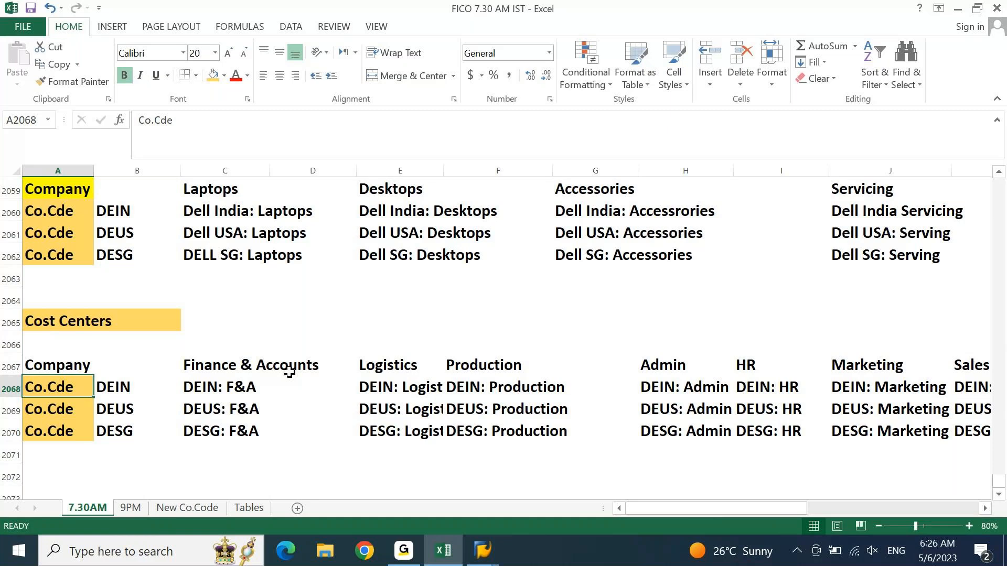
key("Up")
key("Up")
key("Up")
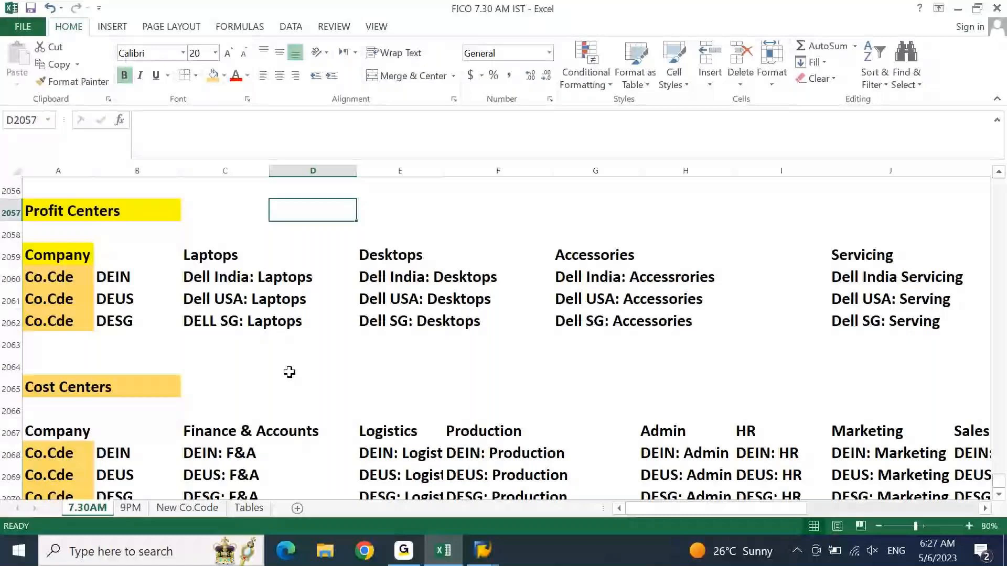
key("BackSpace")
type("PC = ")
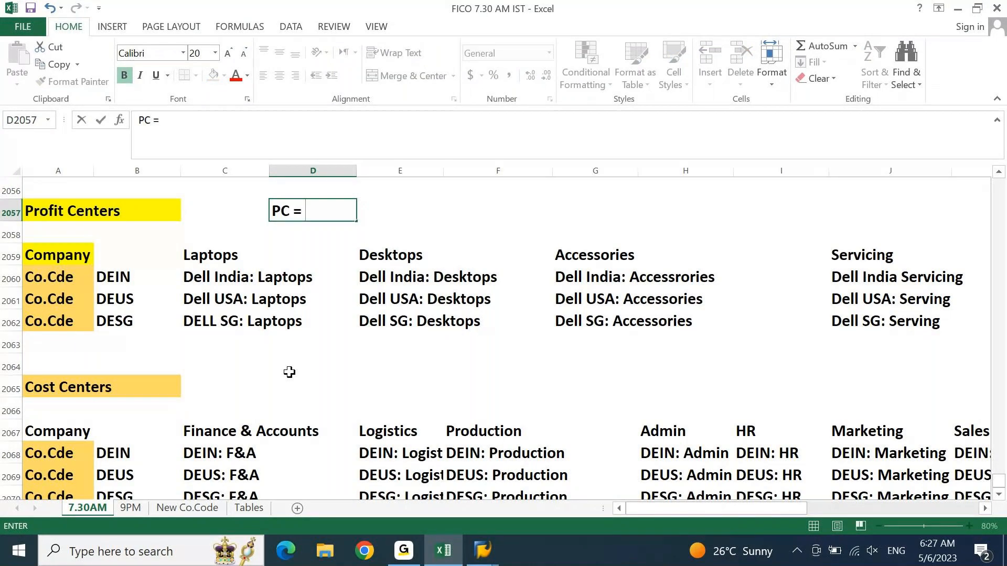
type("6 DIGITS")
key("Return")
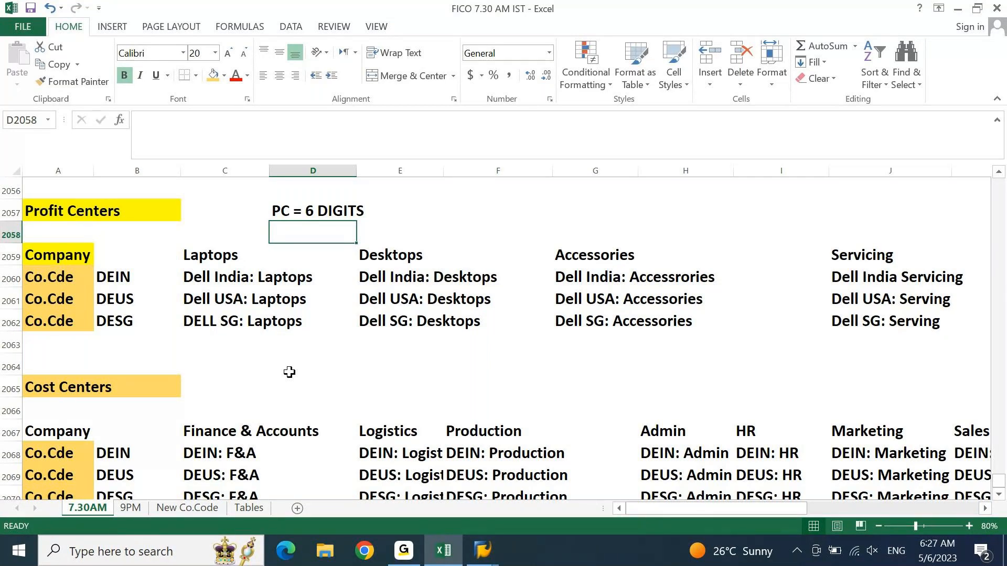
- Insert a row at 2058 and enter "First 4 Digits will represent Co.Code" in D2058
key("shift+space")
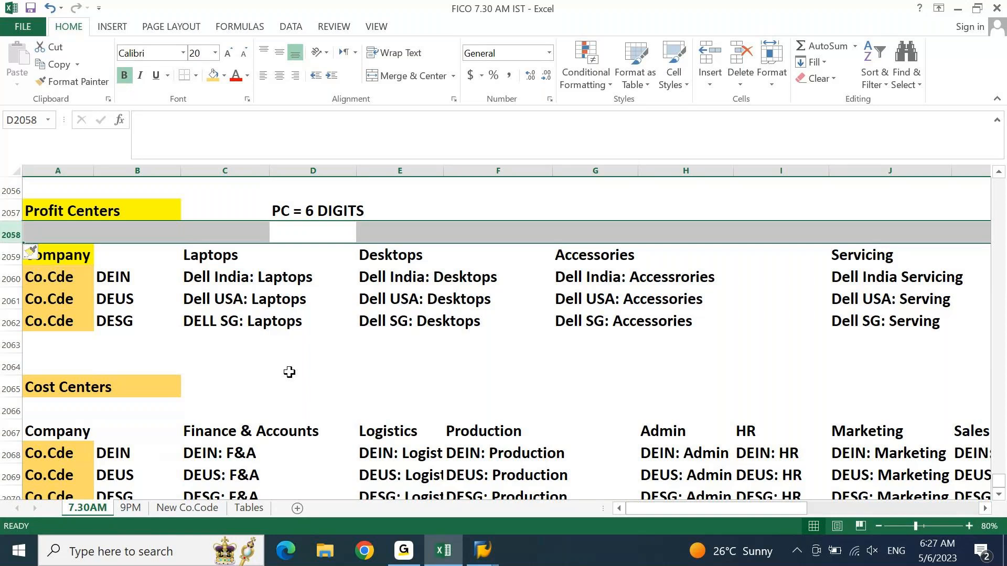
key("ctrl+shift+plus")
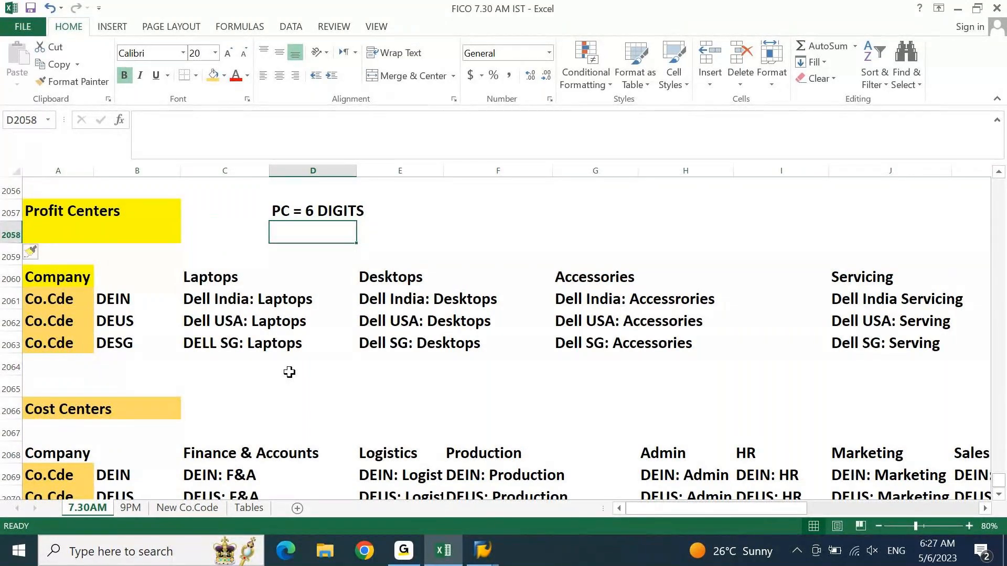
type("Fiest")
key("BackSpace")
key("BackSpace")
key("BackSpace")
type("r")
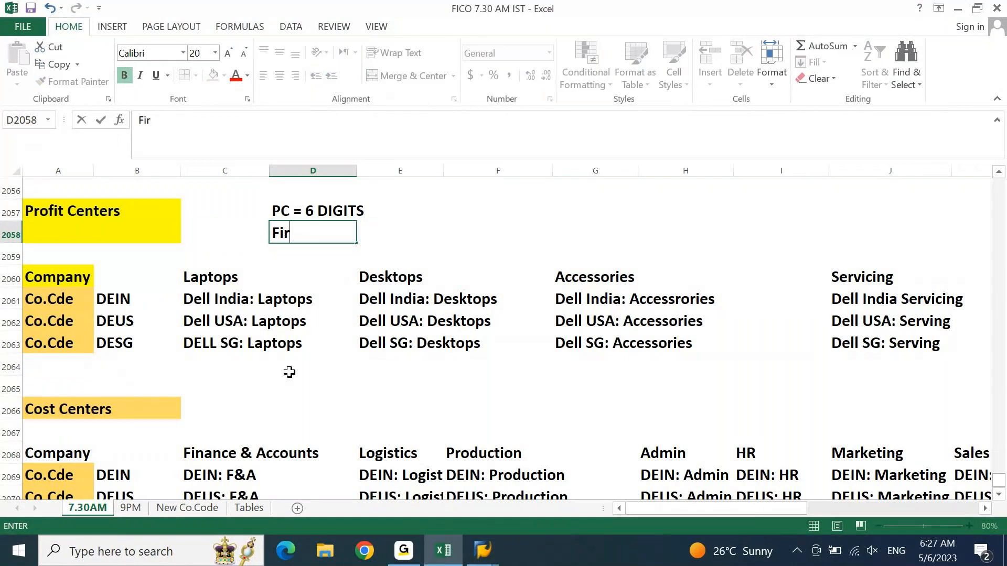
type("st 4 Digits will repres")
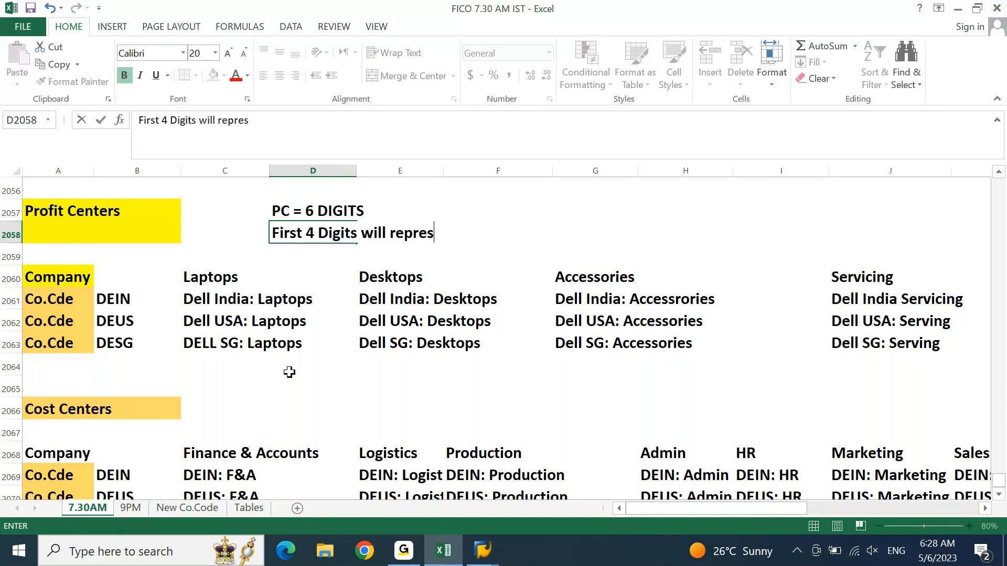
type("ent Co.Cod")
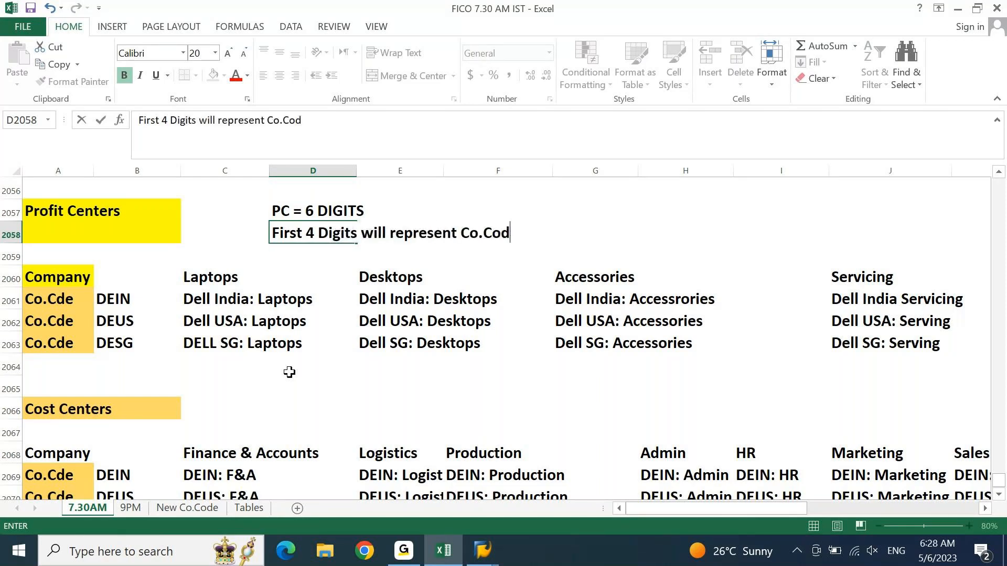
type("e")
key("Return")
- Insert a row at 2059 and enter "Last 2 Digits will represent Profit center Sequence" in D2059
key("shift+space")
key("ctrl+shift+plus")
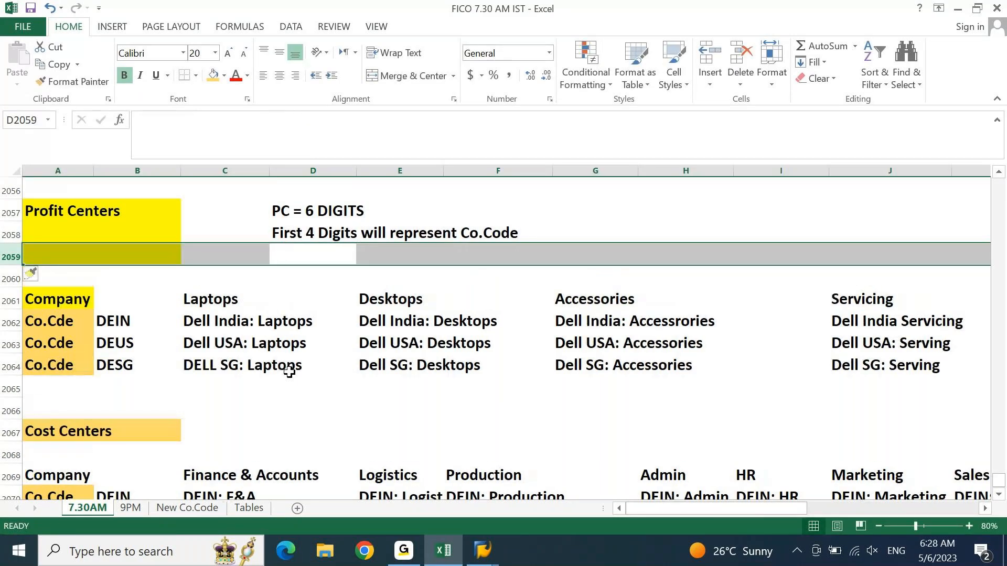
type("Last 2 DIgits")
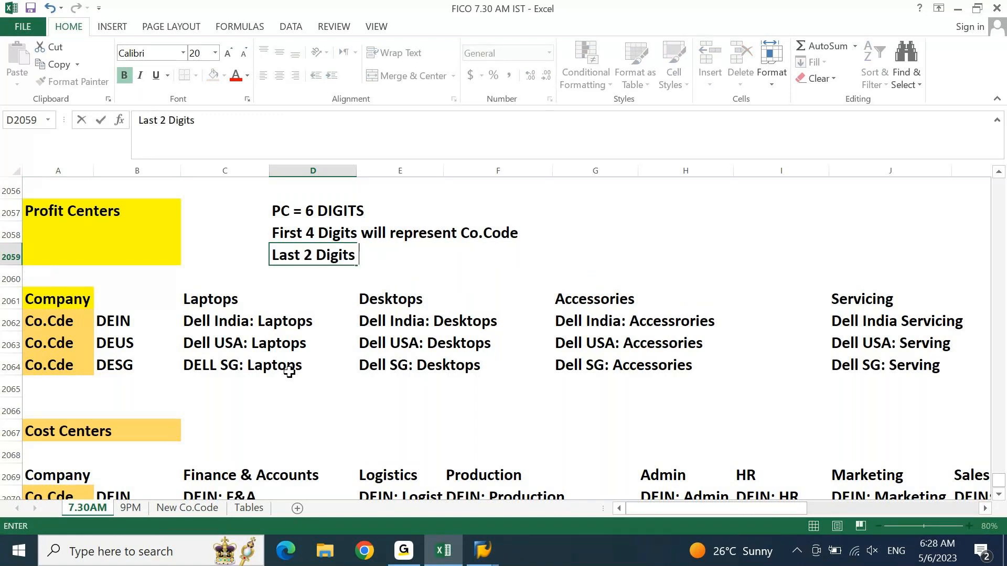
type(" will represent")
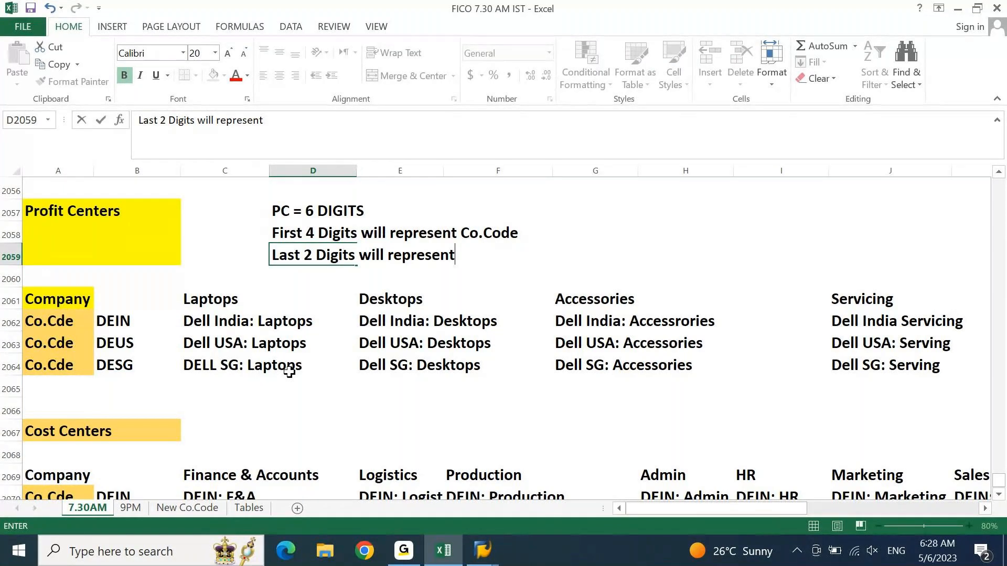
type(" Profit center Sequence")
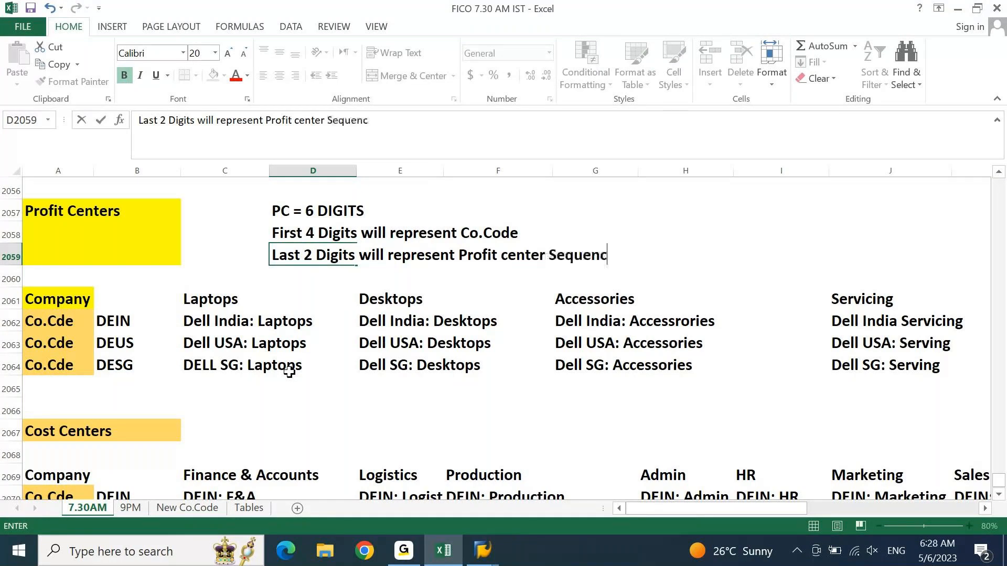
key("Return")
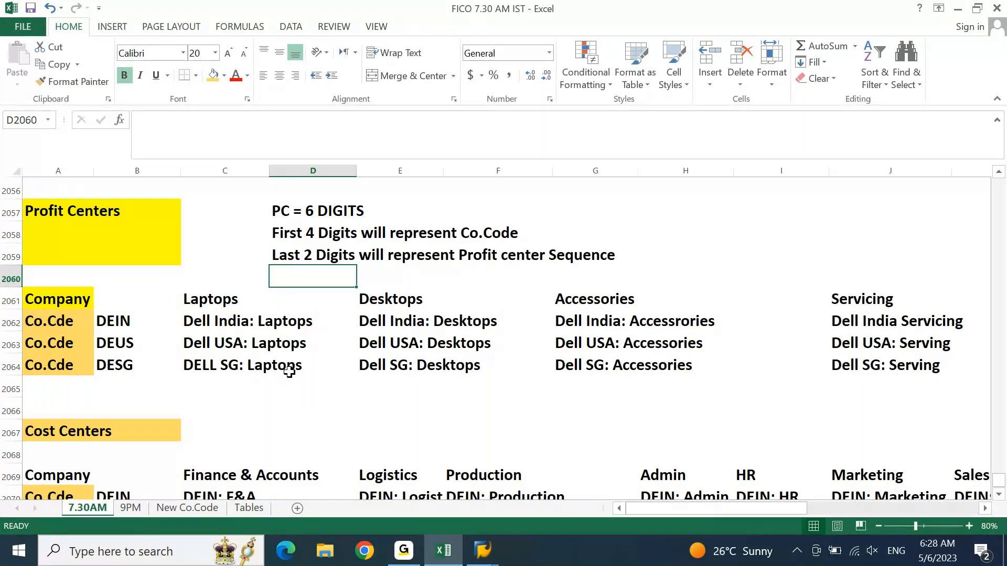
left_click(242, 330)
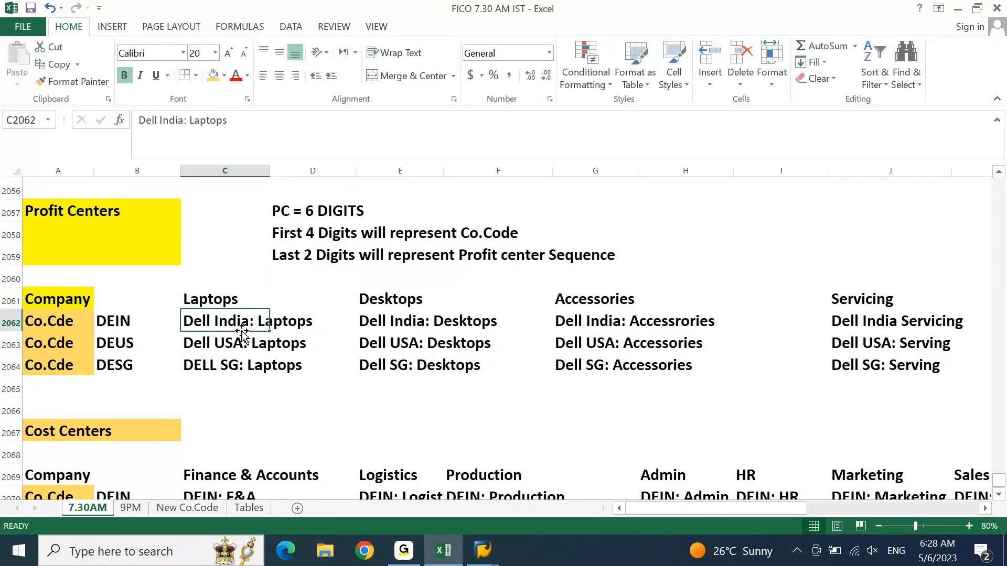
left_click(329, 259)
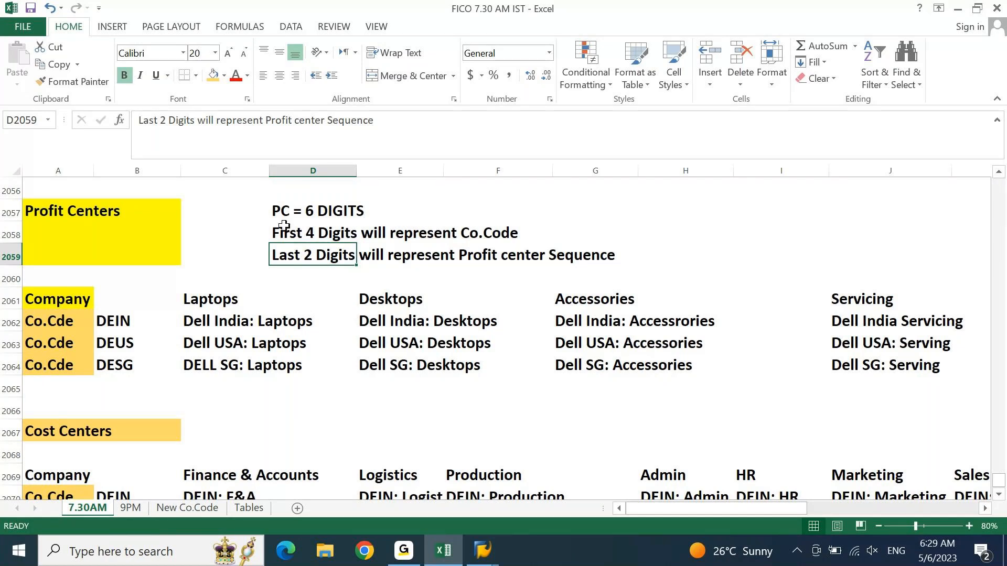
left_click(223, 217)
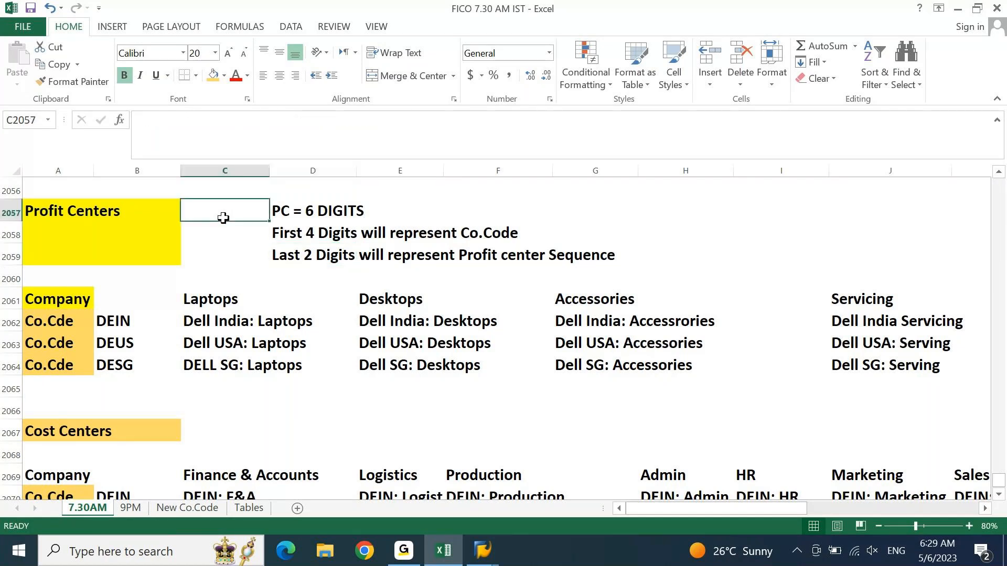
key("Down")
key("Right")
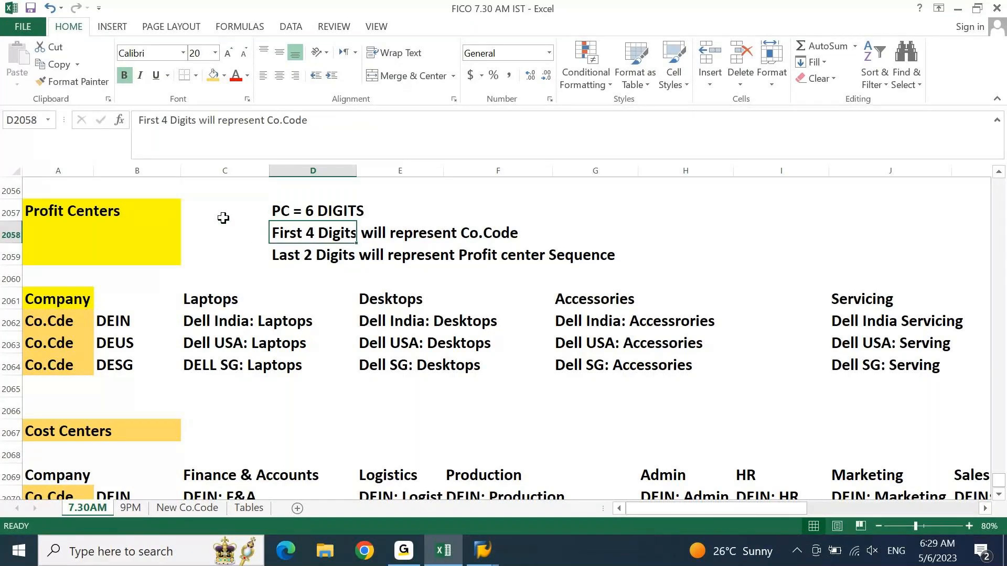
- Enter the example company code DEIN in H2058 and the sequence number 01 as text in H2059
key("Right")
key("Right")
key("Right")
key("Right")
key("Right")
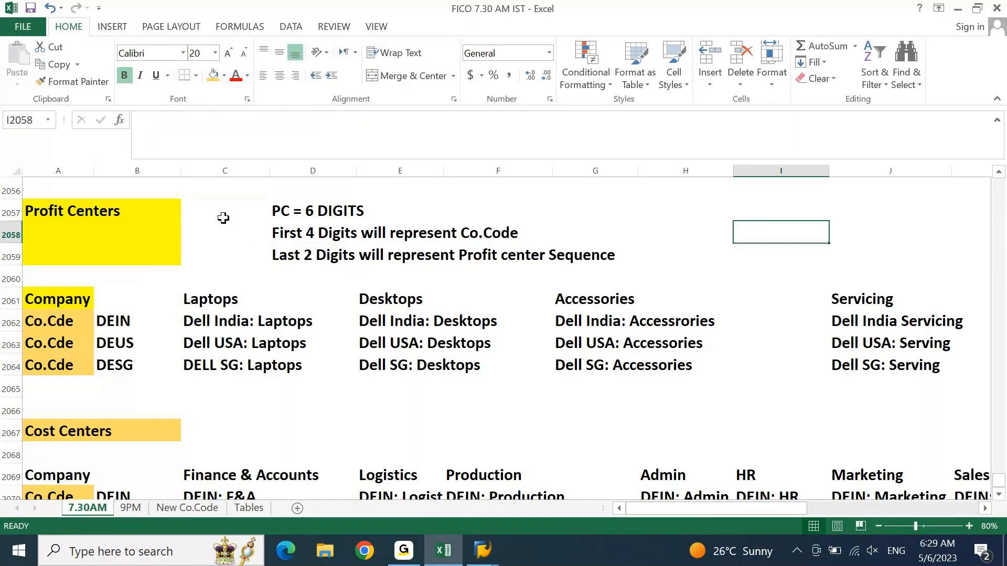
key("Left")
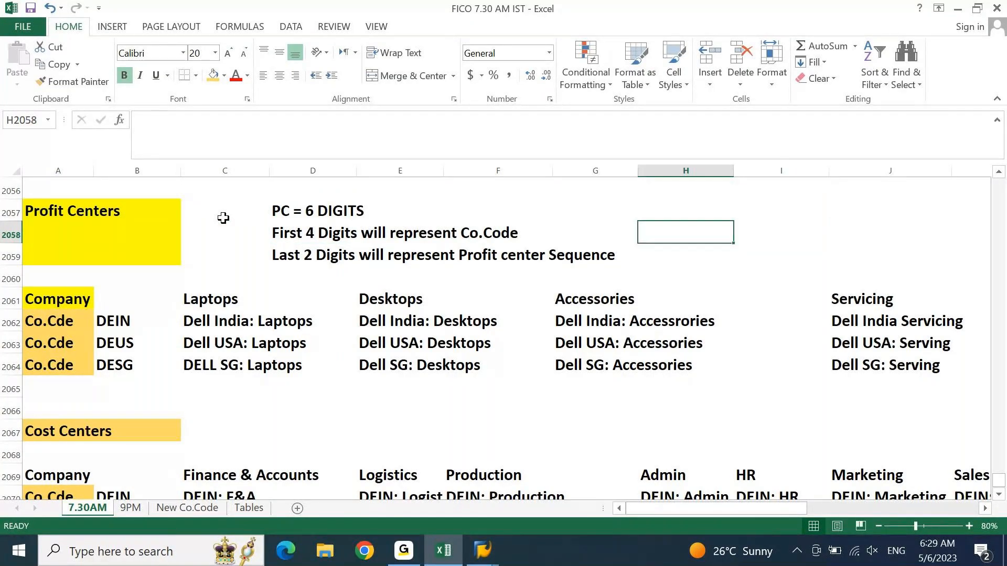
type("DEIN")
key("Return")
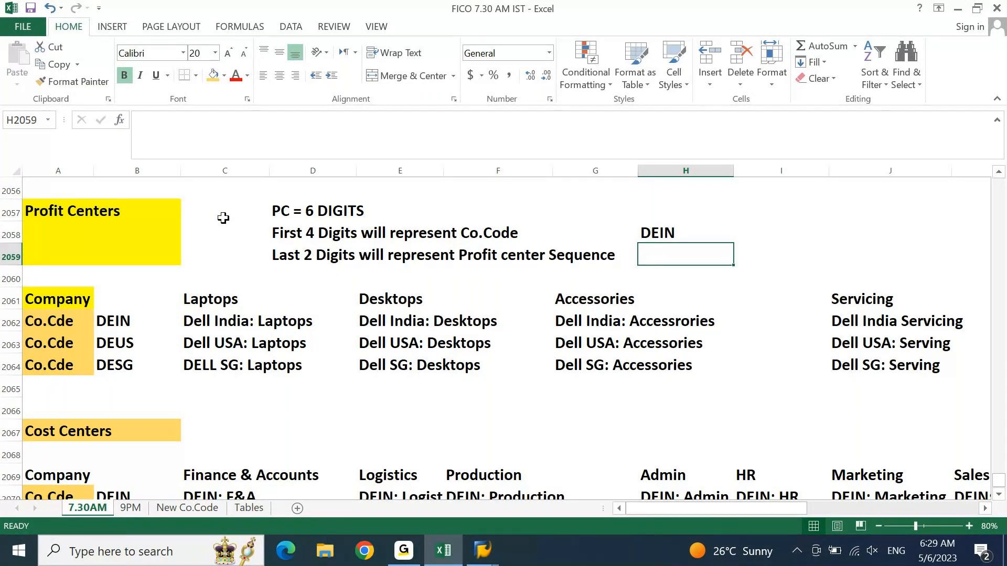
type("'0")
type("1")
key("Return")
- Enter the combined example profit center code DEIN01 in H2057, beside the six-digit note
key("Up")
key("Up")
key("Up")
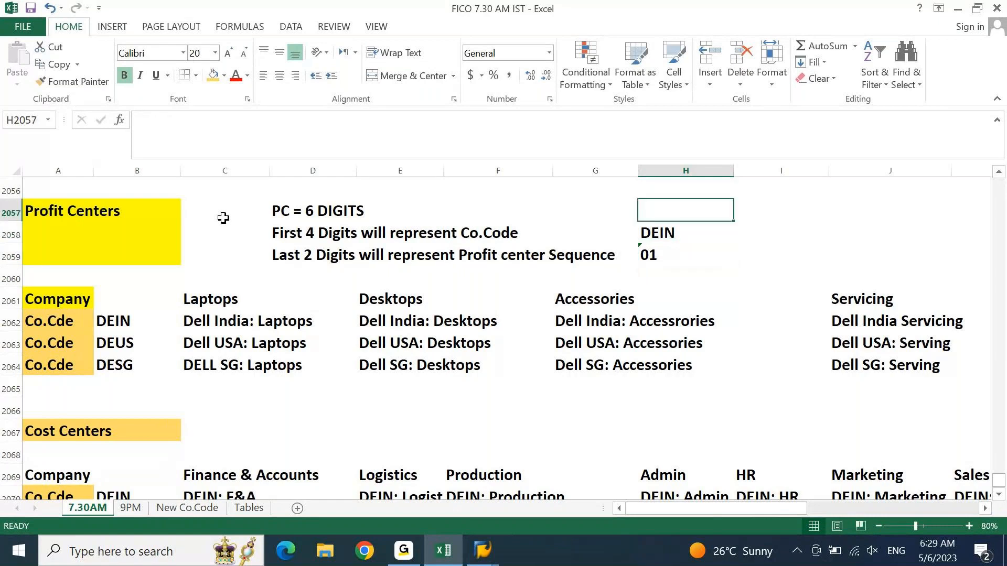
type("D")
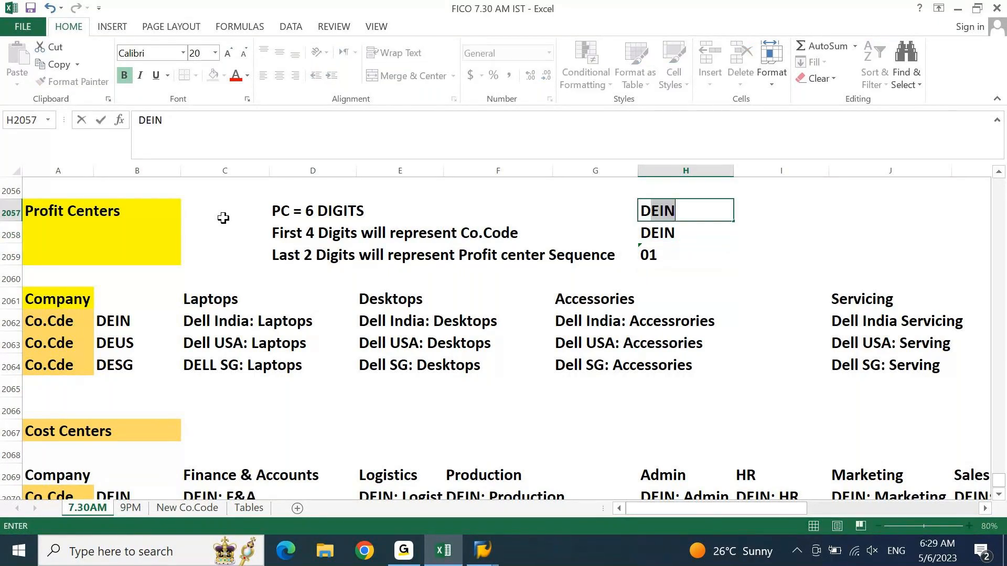
type("EIN01")
key("Return")
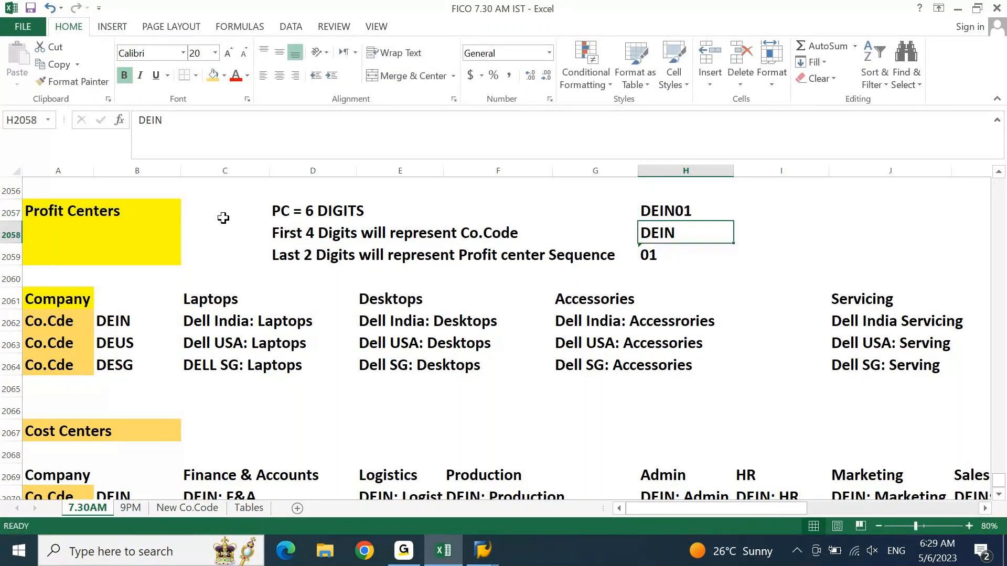
- Highlight the DEIN01 example in H2057 with the light orange fill color
key("Up")
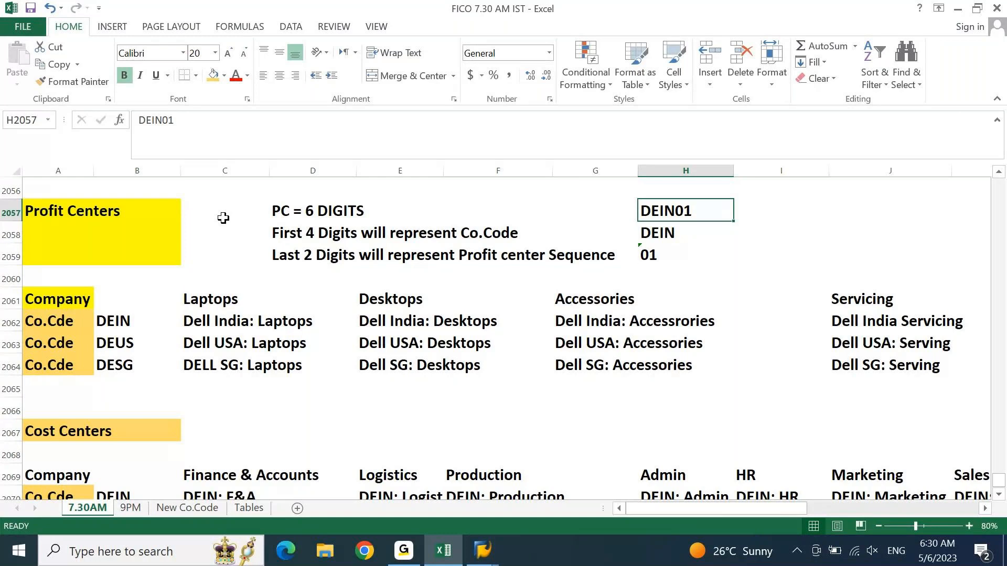
key("Right")
key("Left")
left_click(213, 82)
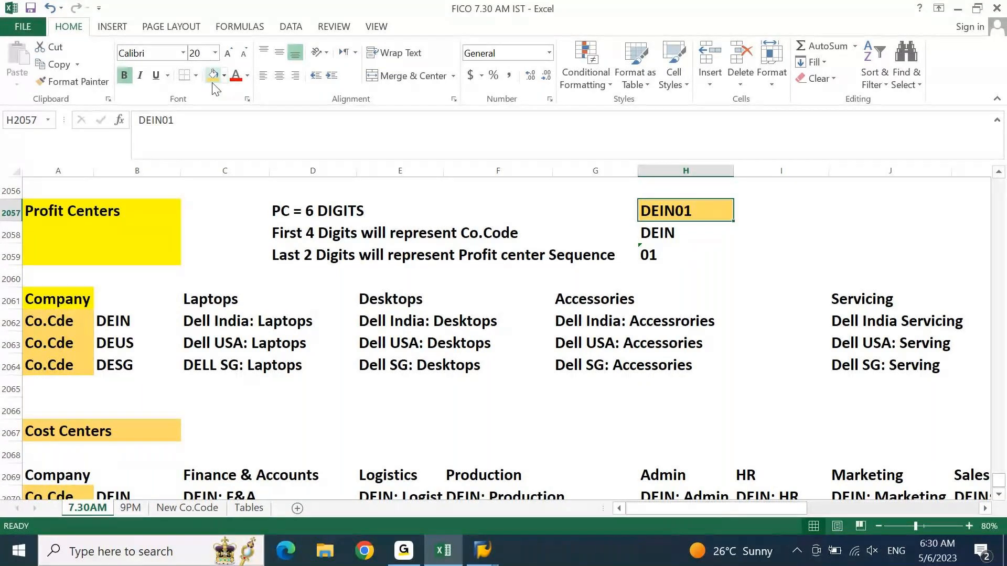
key("Left")
key("Left")
key("Left")
key("Left")
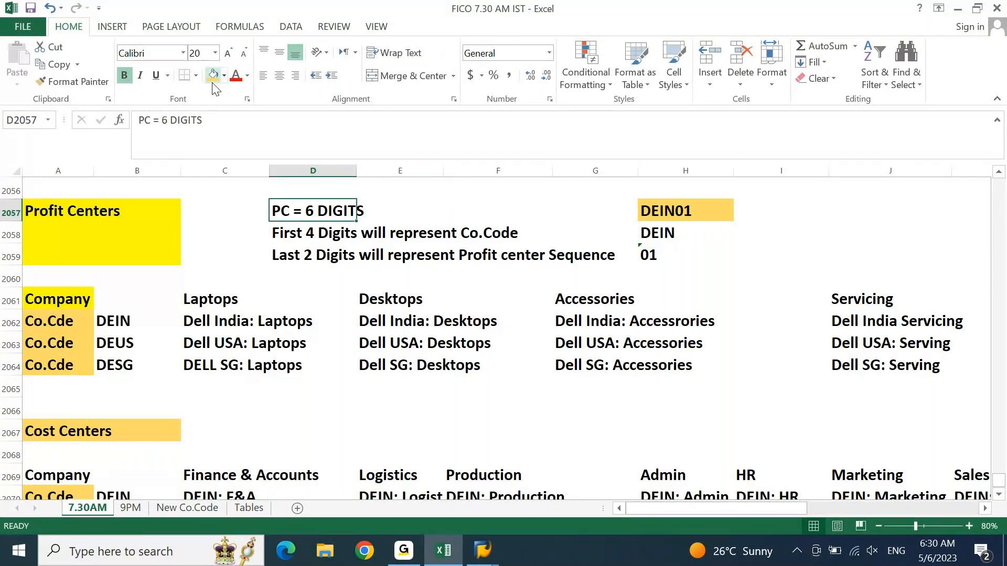
key("Down")
key("Down")
key("Down")
key("Down")
key("Down")
key("Down")
key("Down")
key("Down")
key("Down")
key("Down")
key("Up")
key("Up")
key("Up")
key("Up")
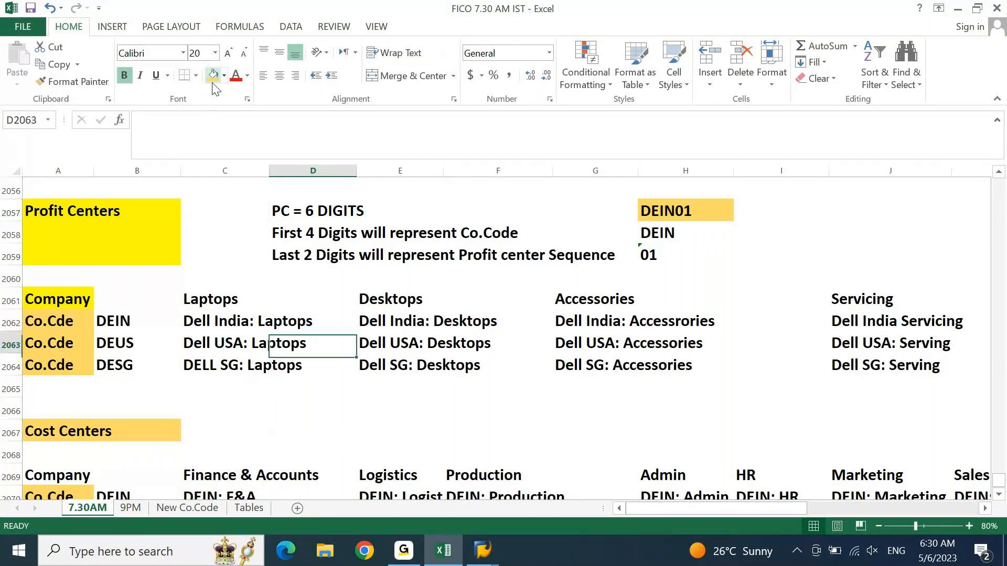
key("Up")
key("Up")
key("Right")
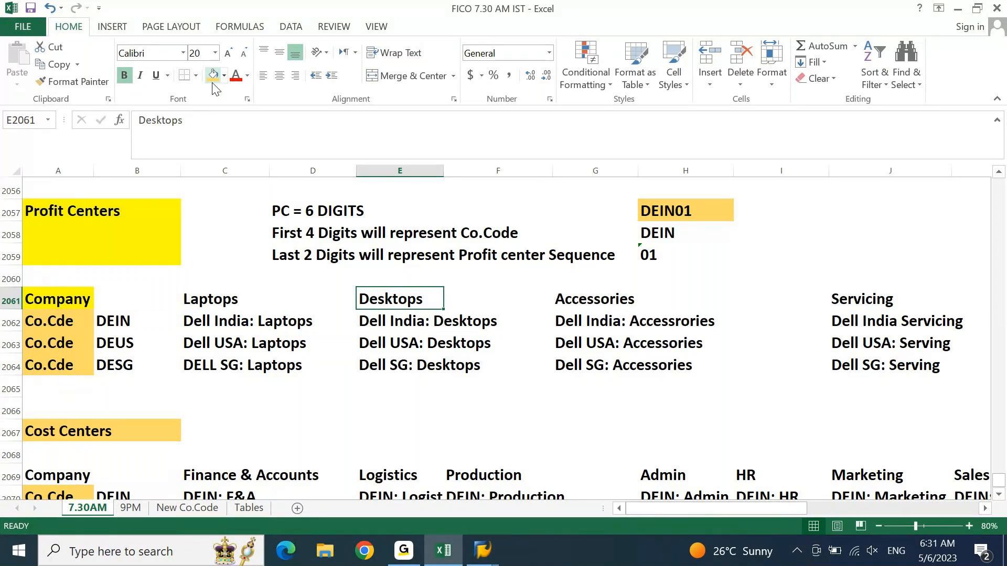
key("Down")
key("Down")
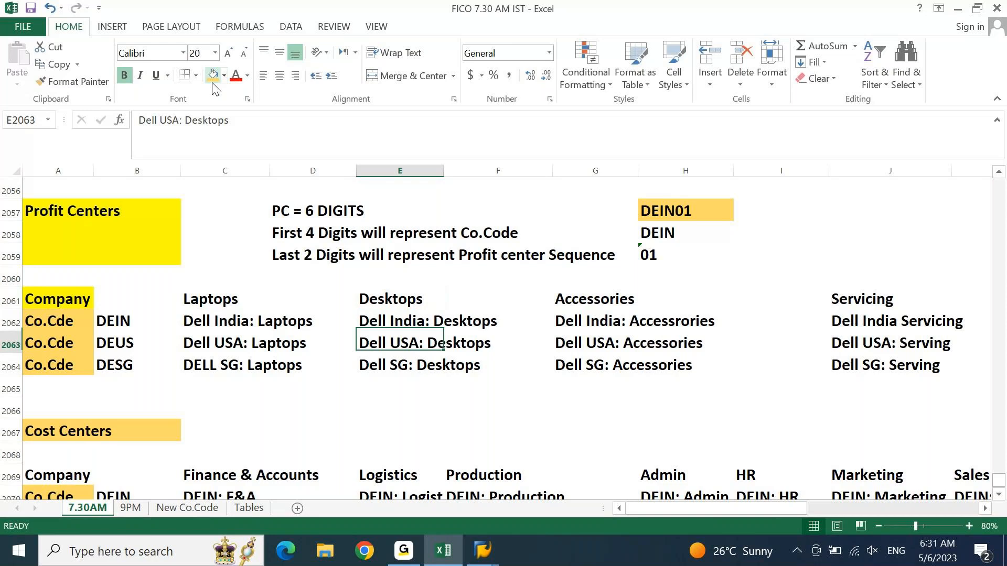
- Insert a row at 2063 and enter the profit center code DEIN01 in C2063 under Dell India: Laptops
key("shift+space")
key("ctrl+shift+plus")
key("Left")
key("Left")
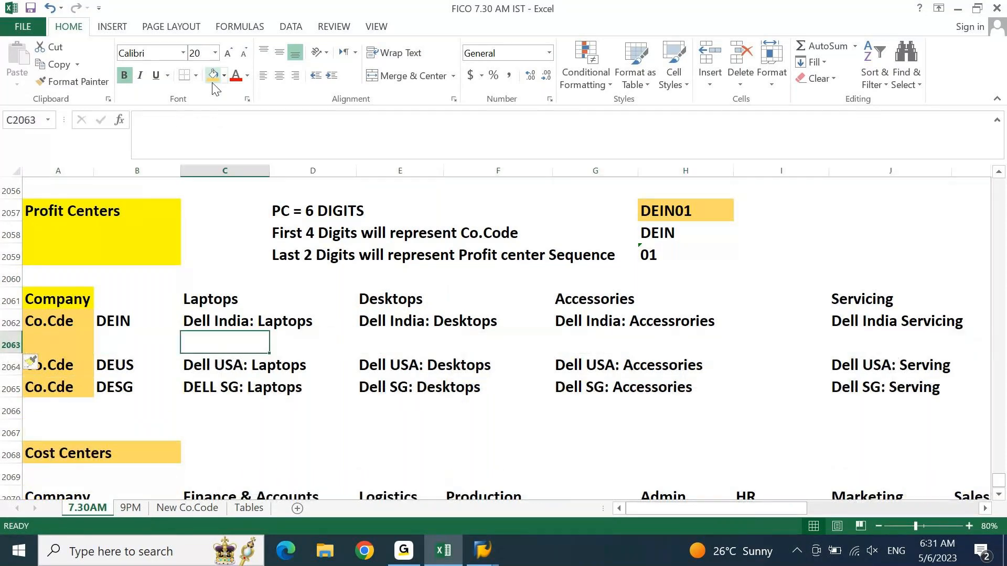
type("DEIN01")
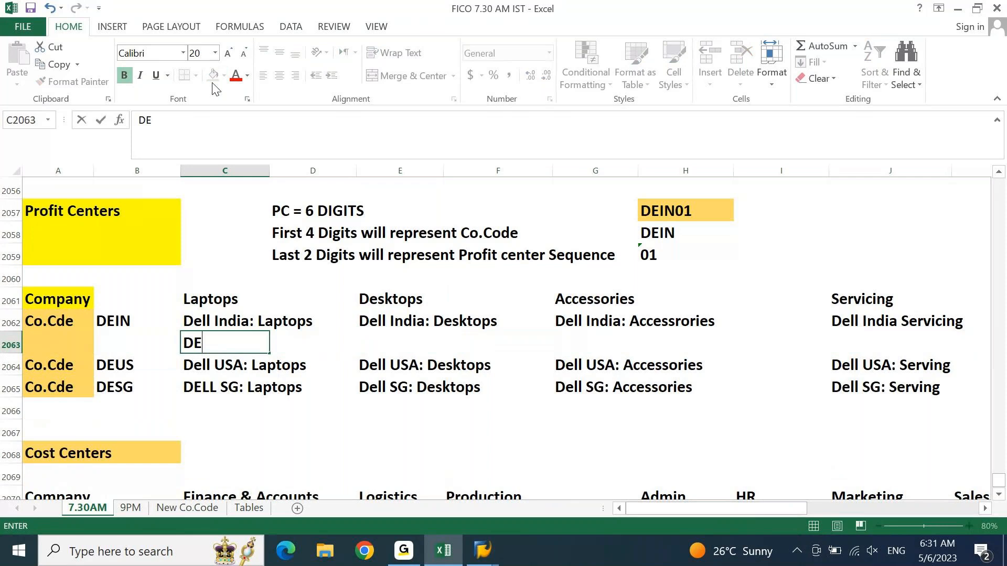
key("Tab")
- Enter the remaining Dell India profit center codes: DEIN02 in E2063, DEIN03 in G2063 and DEIN04 in J2063
key("Right")
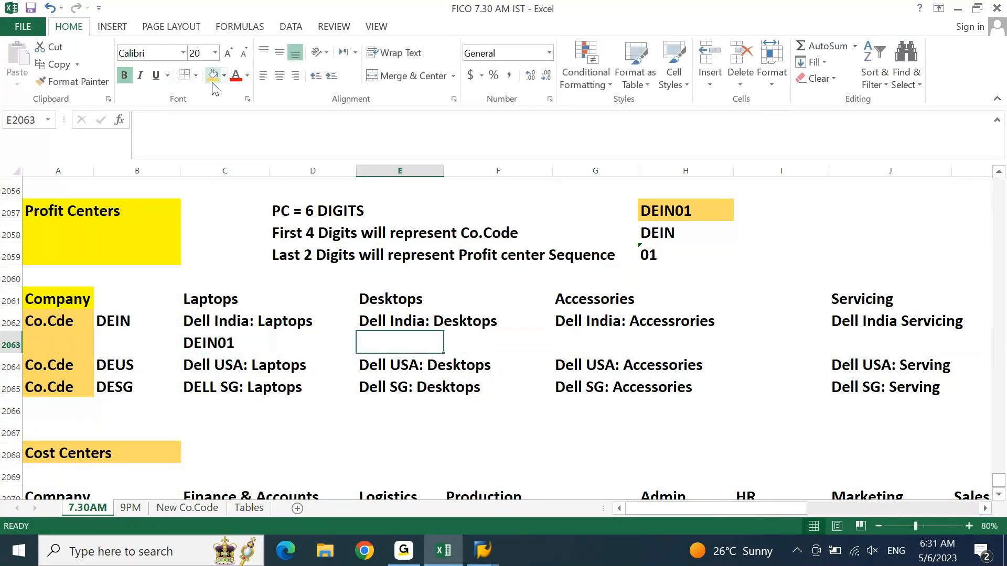
type("DEIN02")
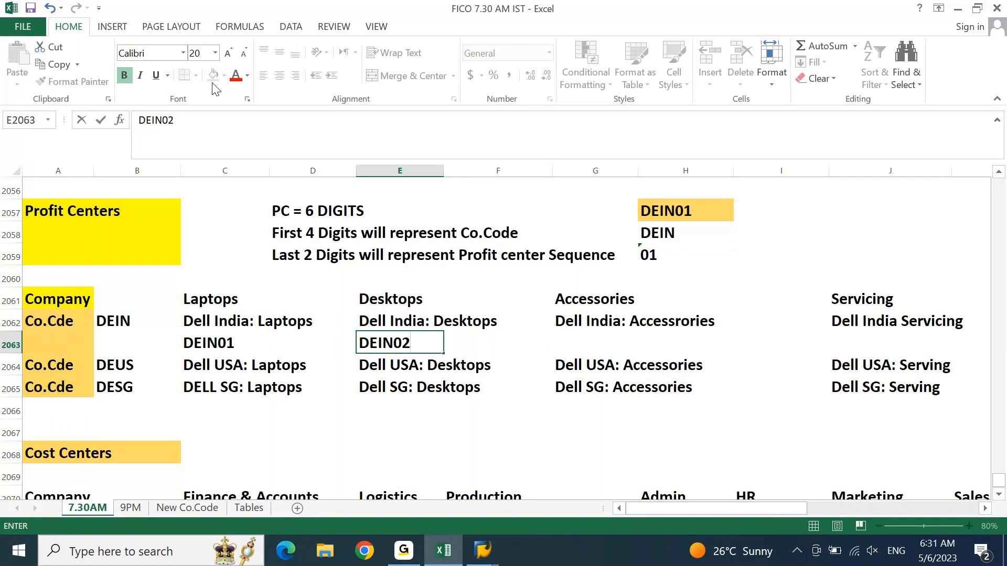
key("Tab")
key("Tab")
type("DEIN03")
key("Tab")
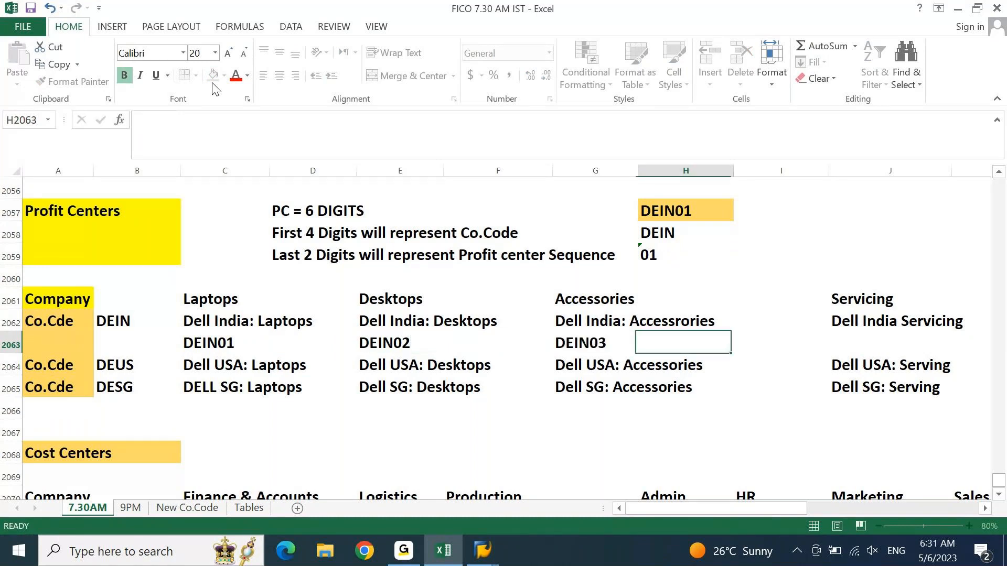
key("Tab")
key("Tab")
type("DEIN04")
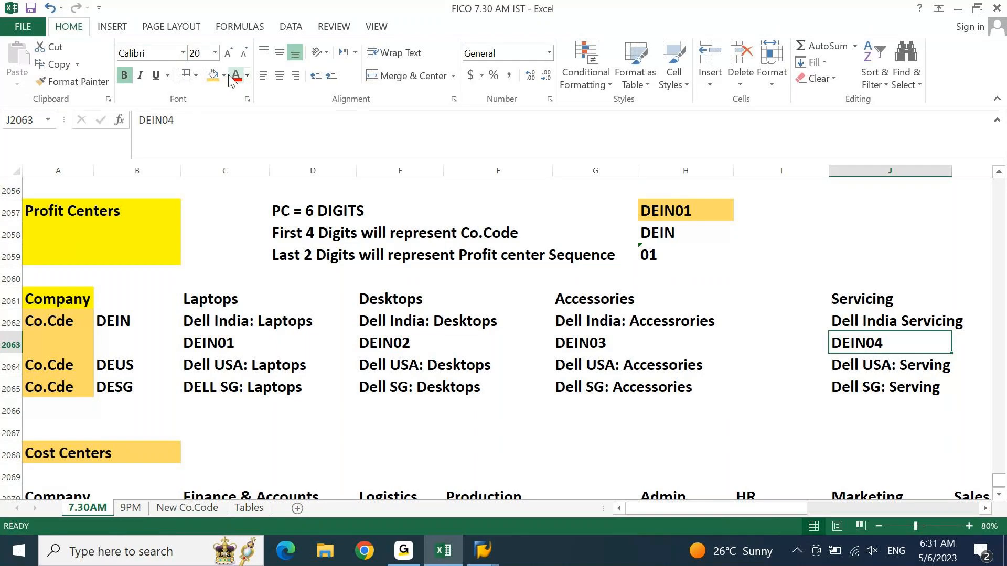
- Highlight the four profit center codes DEIN01 to DEIN04 in row 2063 with yellow fill
left_click(225, 77)
left_click(250, 190)
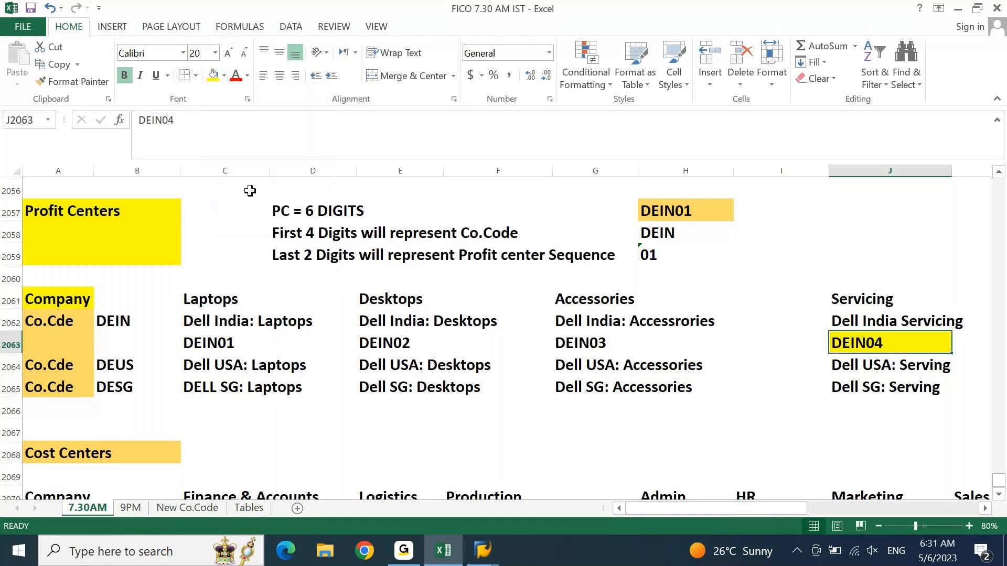
key("Left")
key("Left")
key("Left")
key("F4")
key("Left")
key("Left")
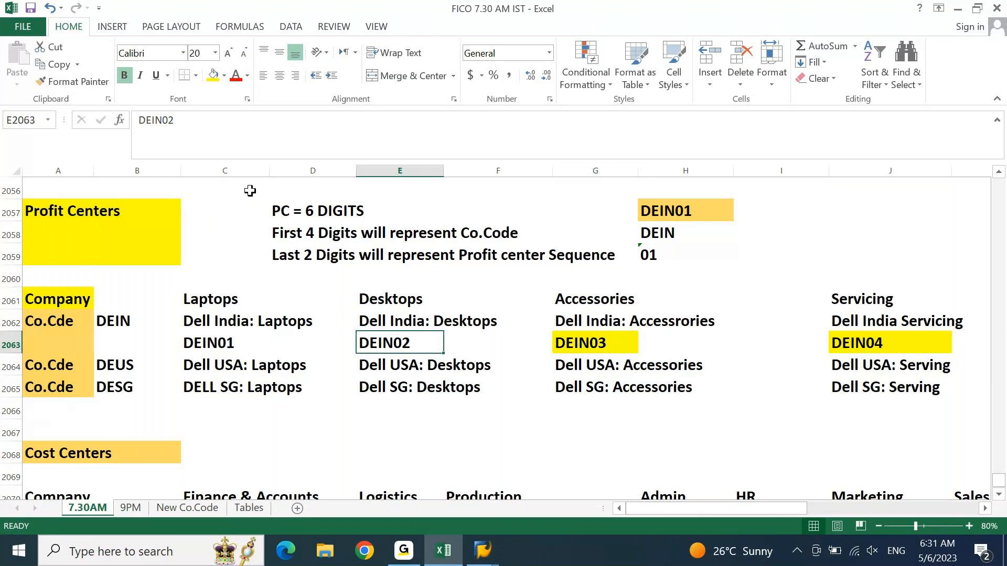
key("F4")
key("Left")
key("Left")
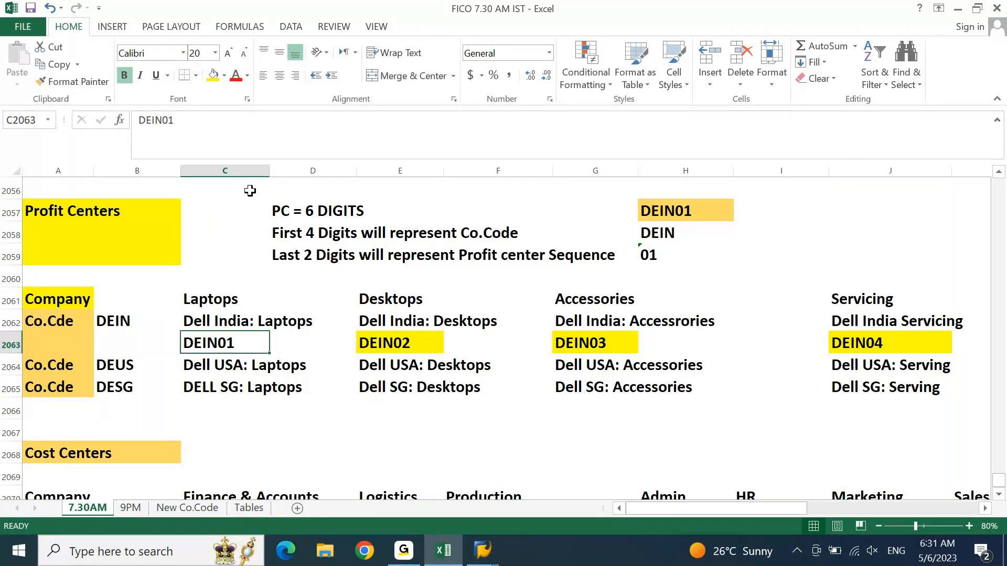
key("F4")
- Enter the note "CC = 10 DIGITS" in D2068 beside the Cost Centers heading
key("Down")
key("Down")
key("Down")
key("Down")
key("Down")
key("Down")
key("Down")
key("Down")
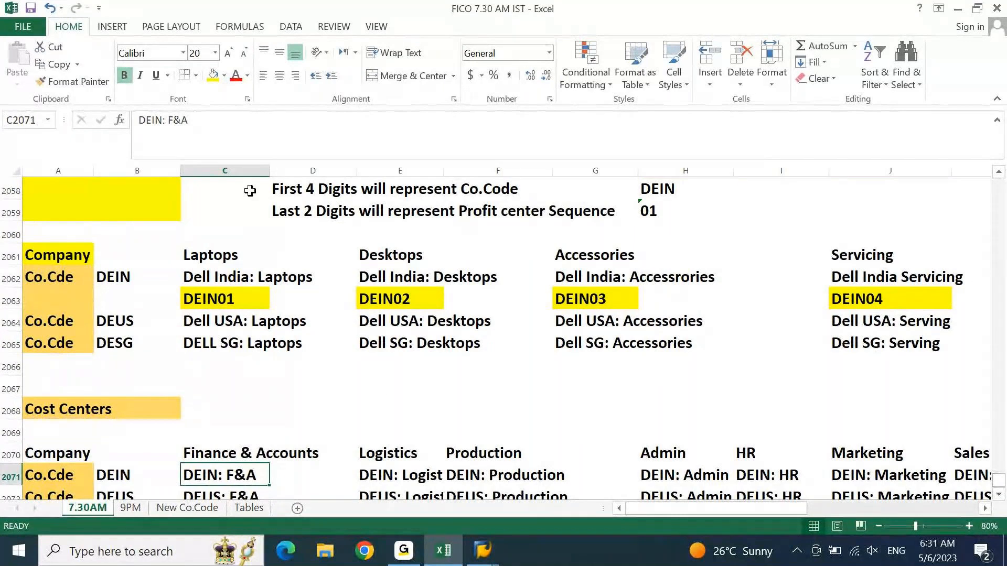
key("Up")
key("Up")
key("Up")
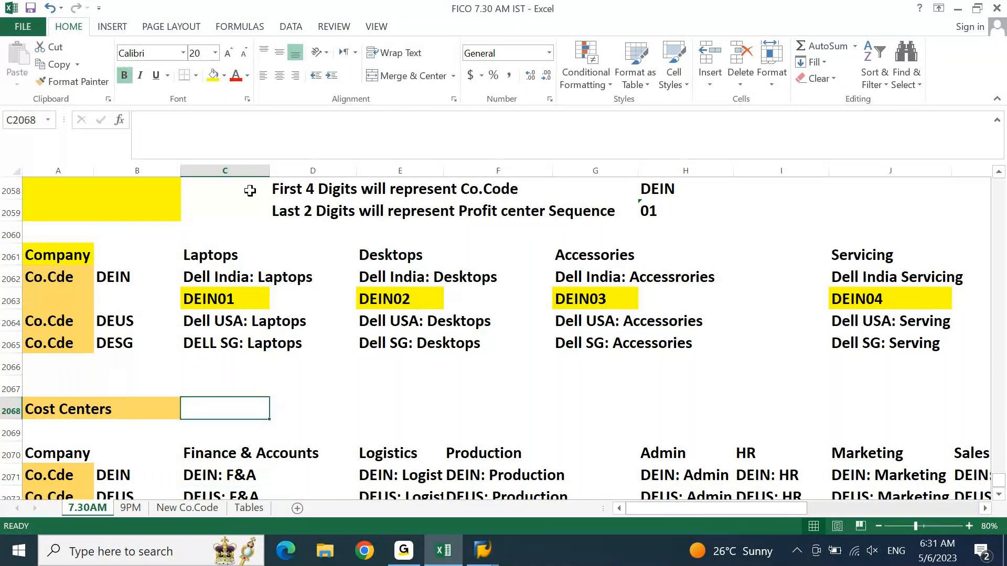
key("Right")
type("CC")
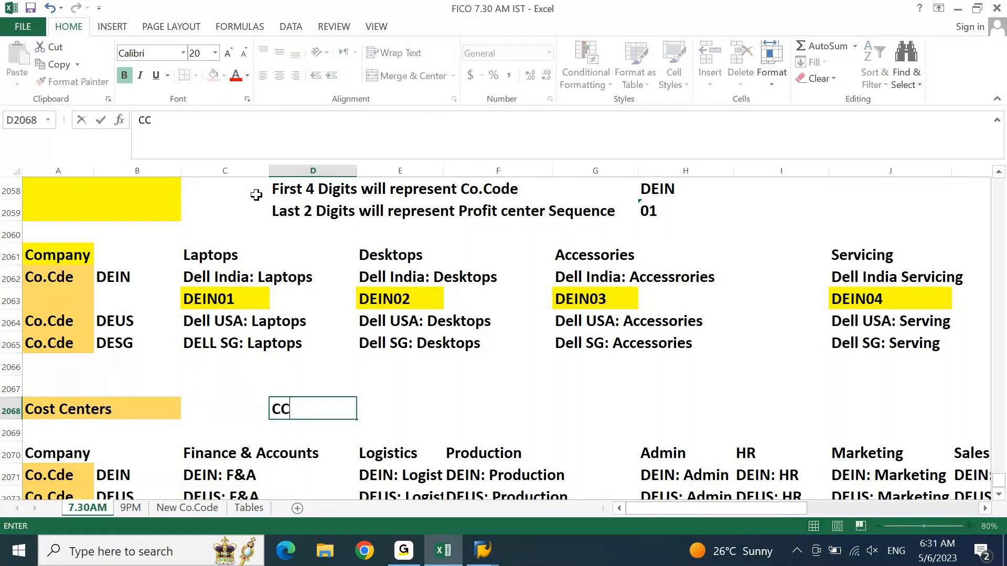
type(" = 10 DIGI")
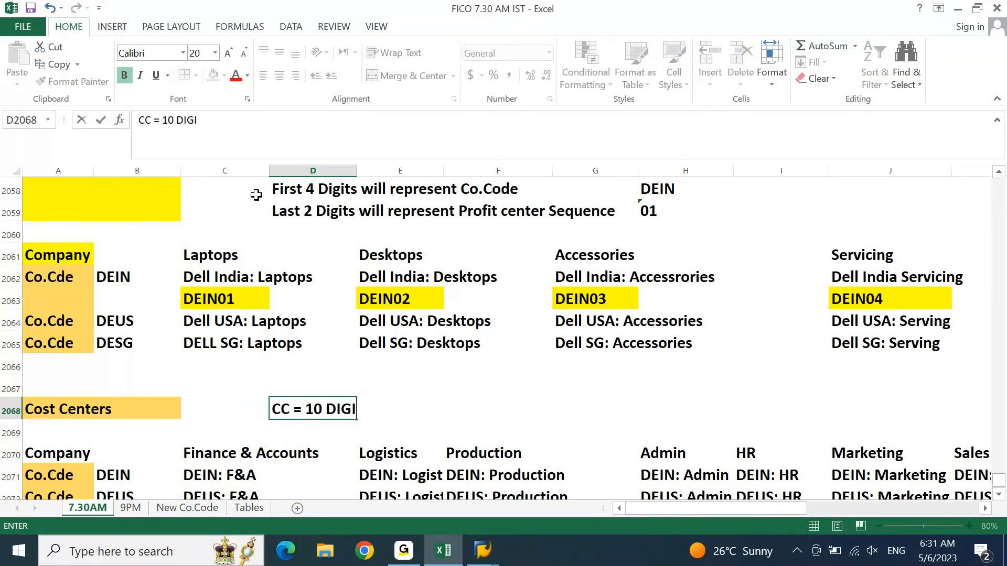
type("TS")
key("Return")
- Insert three blank rows directly below the Cost Centers heading row, starting at row 2069
key("shift+space")
key("ctrl+shift+plus")
key("ctrl+shift+plus")
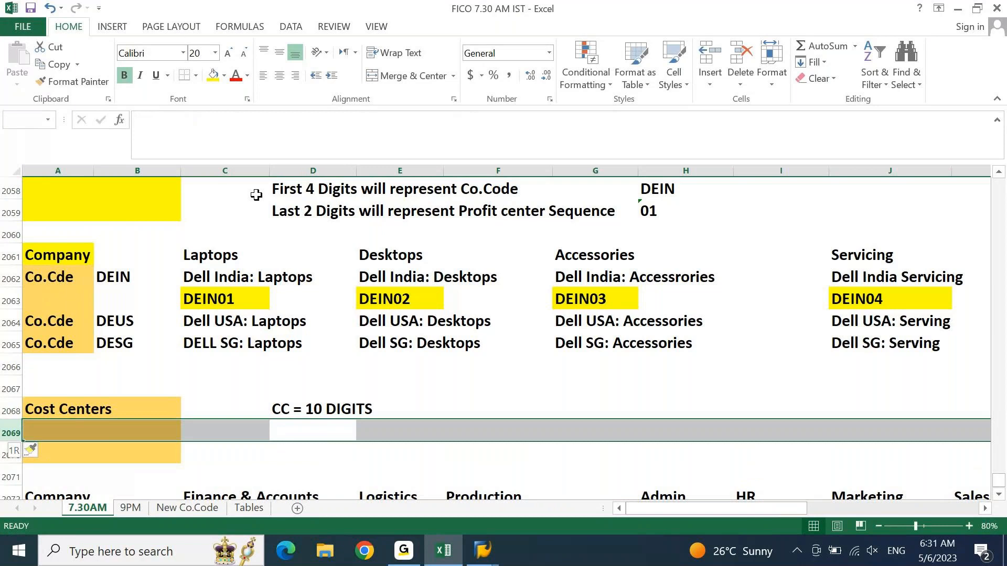
- Review the profit center numbering notes in D2057 and D2058
key("Up")
key("Up")
key("Up")
key("Up")
key("Left")
key("Up")
key("Up")
key("Up")
key("Up")
key("Up")
key("Up")
key("Up")
key("Up")
key("Up")
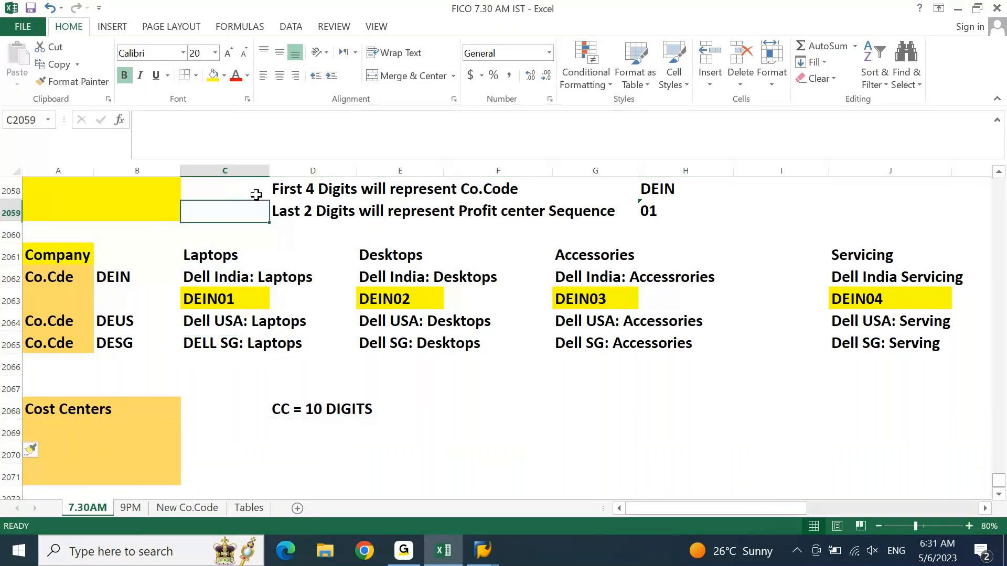
key("Down")
key("Right")
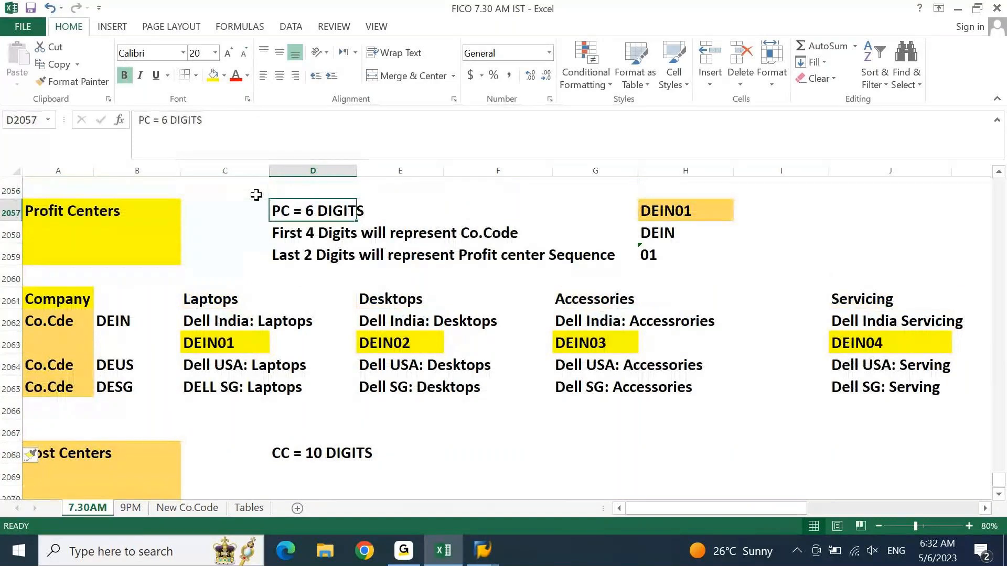
key("Down")
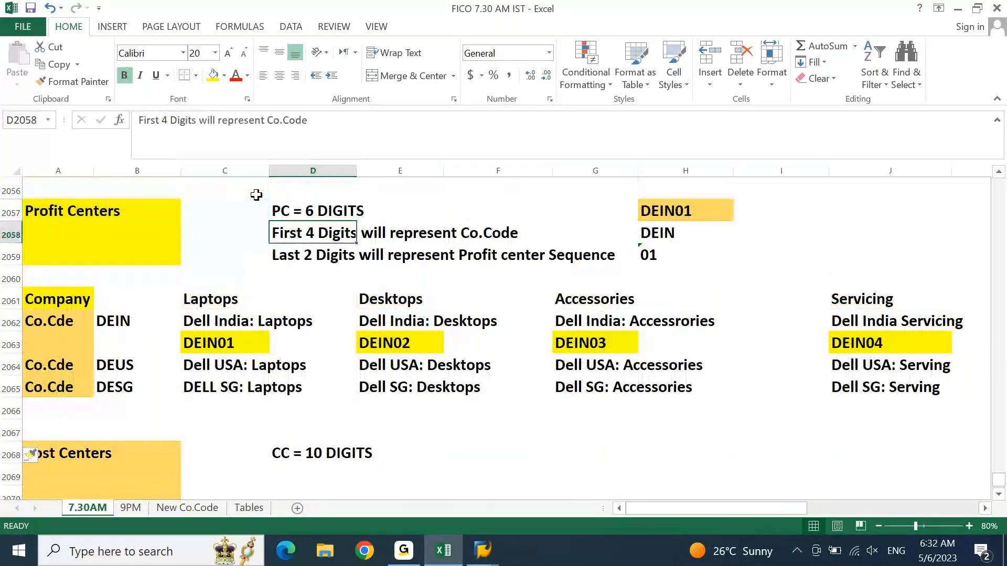
key("Down")
key("Down")
key("Down")
key("Down")
key("Down")
key("Down")
key("Down")
key("Down")
key("Down")
key("Down")
key("Down")
key("Down")
key("Down")
key("Down")
key("Down")
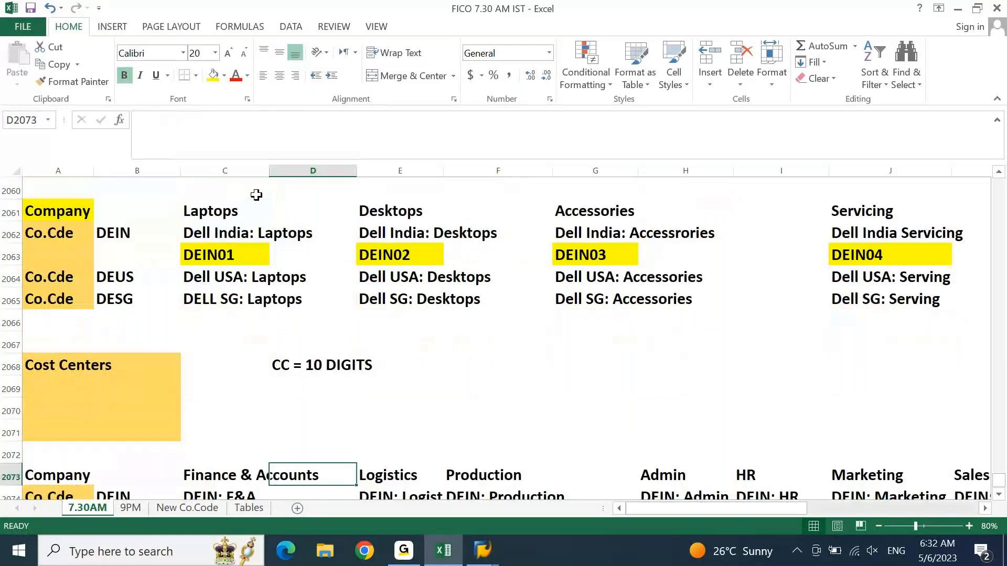
key("Up")
key("Up")
key("Up")
key("Up")
scroll(256, 195, "down", 2)
type("Fie")
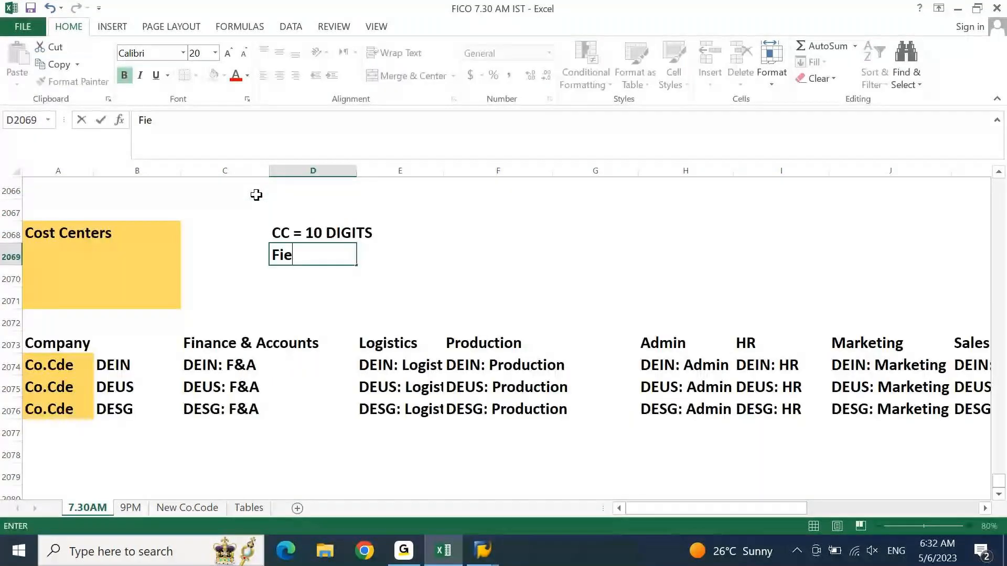
key("Escape")
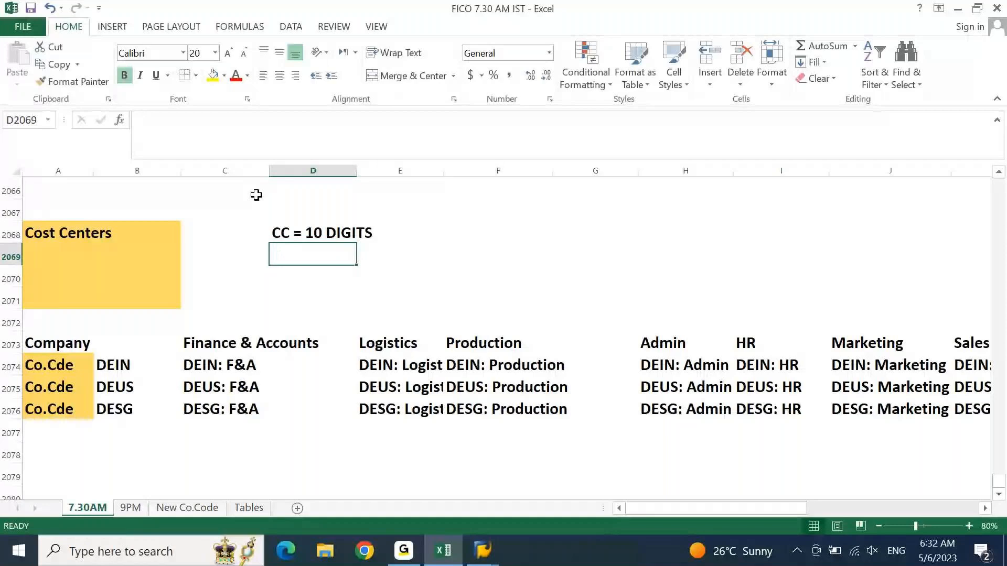
- Copy the two digit notes in D2058:D2059 to D2069:D2070 under "CC = 10 DIGITS"
key("Up")
key("Up")
key("Up")
key("Up")
key("Up")
key("Up")
key("Up")
key("Up")
key("Up")
key("Up")
key("Up")
key("Up")
key("Up")
key("Up")
key("Down")
key("Down")
key("Down")
key("shift+Down")
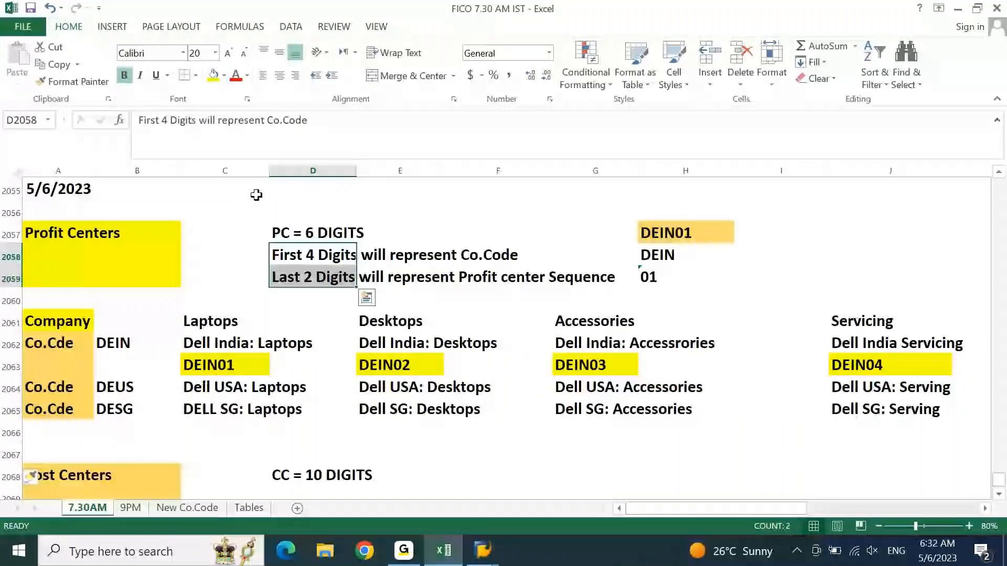
key("Down")
key("Down")
key("Down")
key("Down")
key("Down")
key("Down")
key("Down")
key("Down")
key("Down")
key("Down")
key("Down")
key("Left")
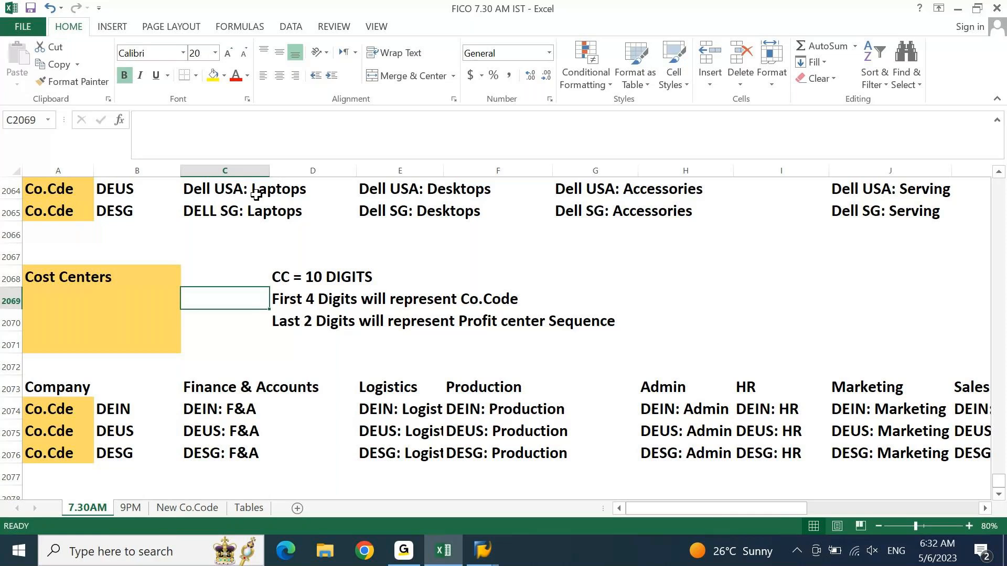
- Change the word "Last" to "Next" in D2070 so the note reads "Next 2 Digits will represent Profit center Sequence"
key("F2")
key("Return")
key("Right")
key("F2")
key("Home")
key("shift+Right")
key("shift+Right")
key("shift+Right")
key("shift+Right")
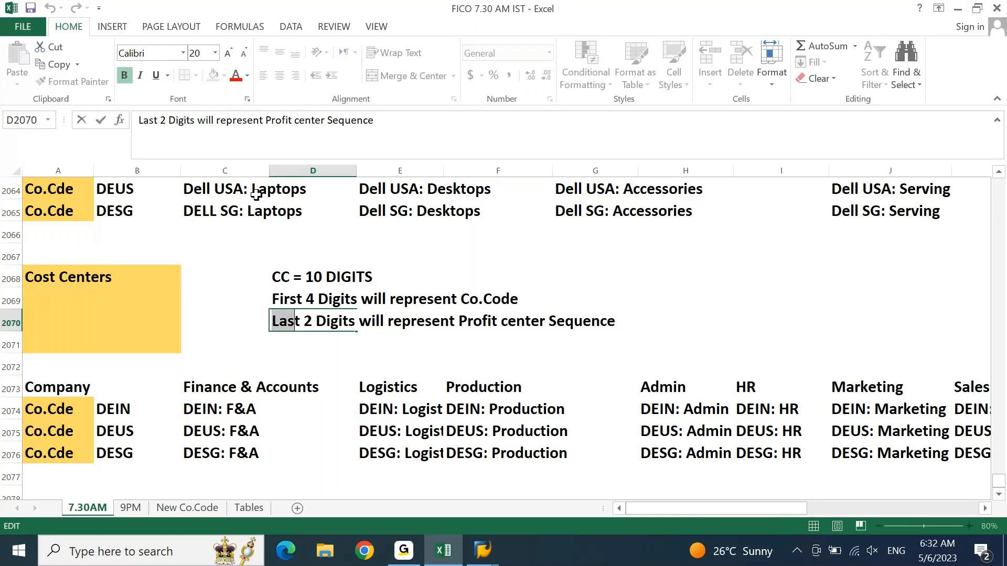
type("Nex")
type("t")
key("Return")
- Enter "Last 4 Digits will represent Cost center category/grouping" in D2071
type("Last")
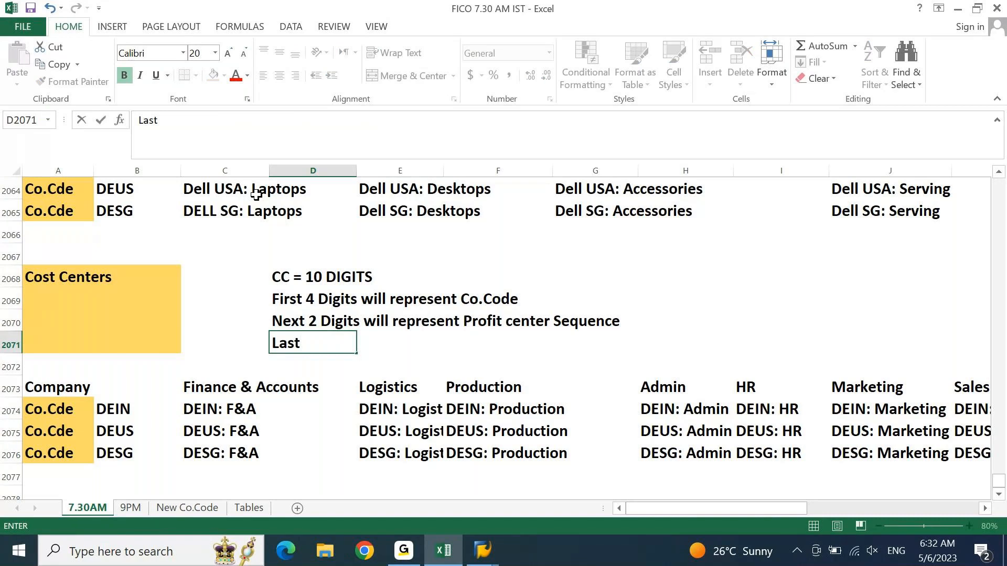
type(" 4 Digits")
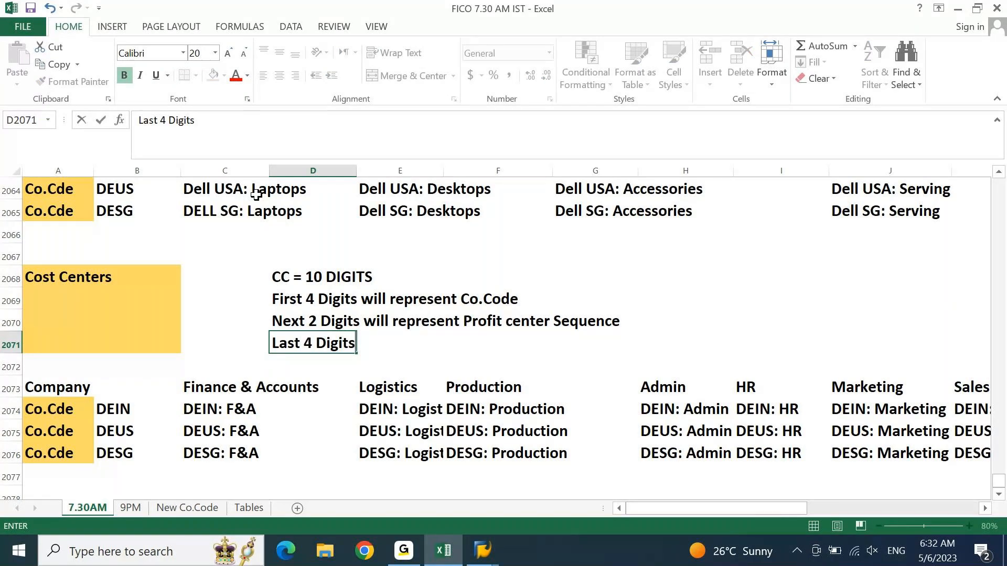
type(" will represent Cost ")
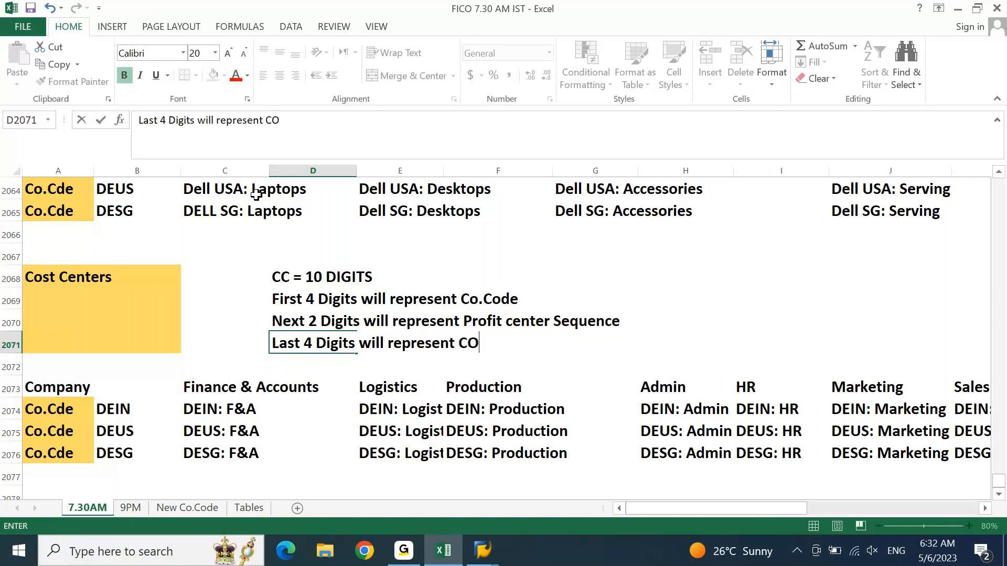
type("center")
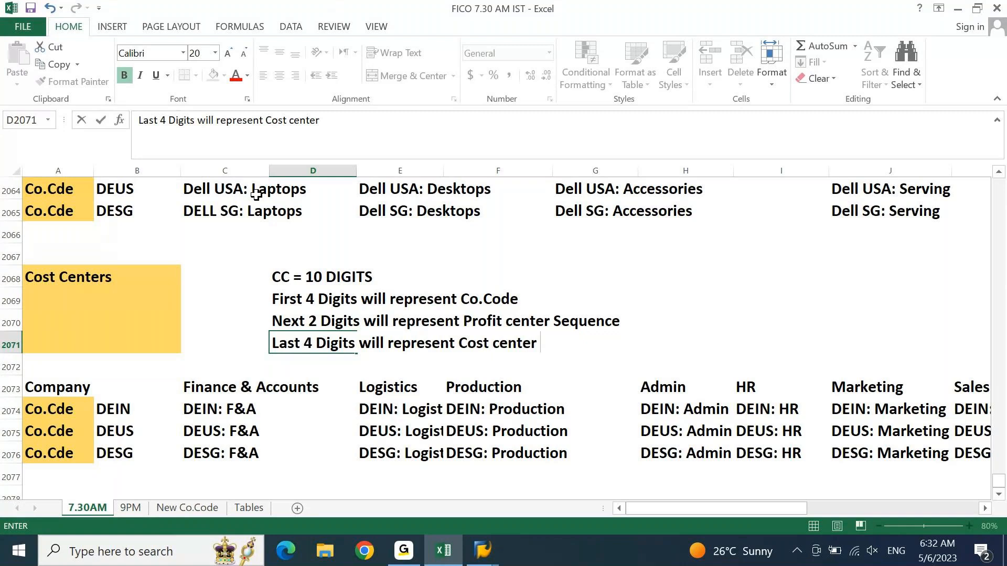
type(" category/gro")
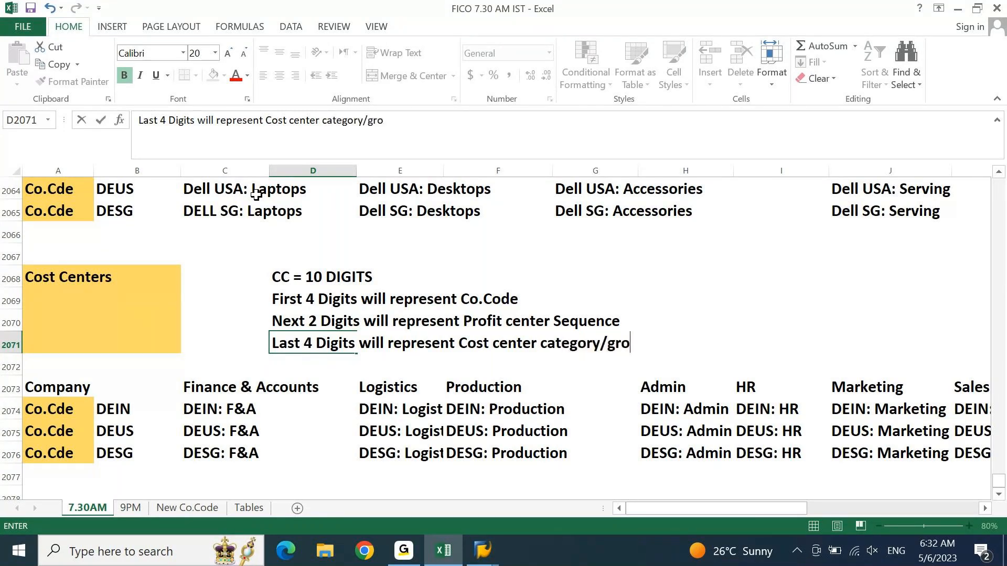
type("uping")
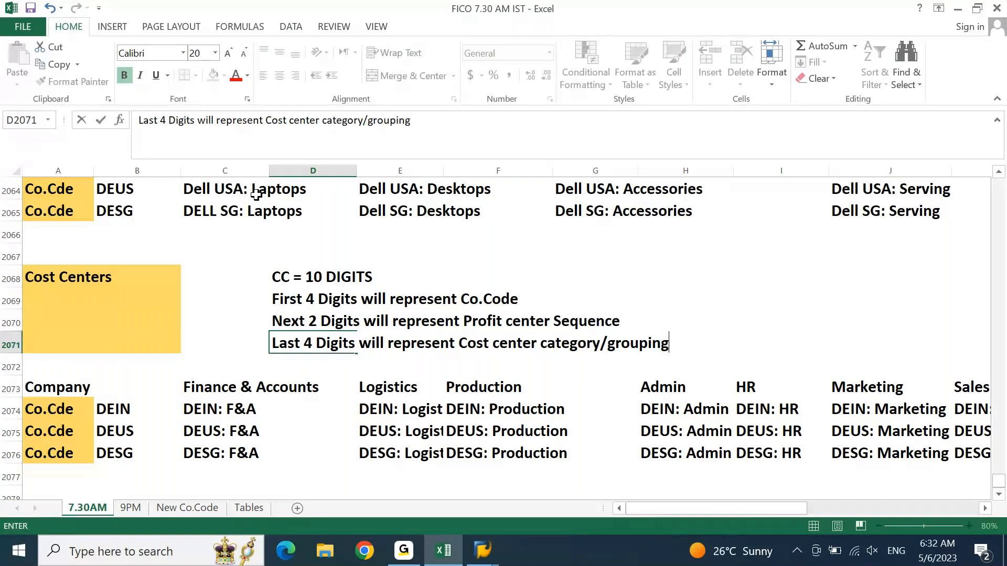
key("Return")
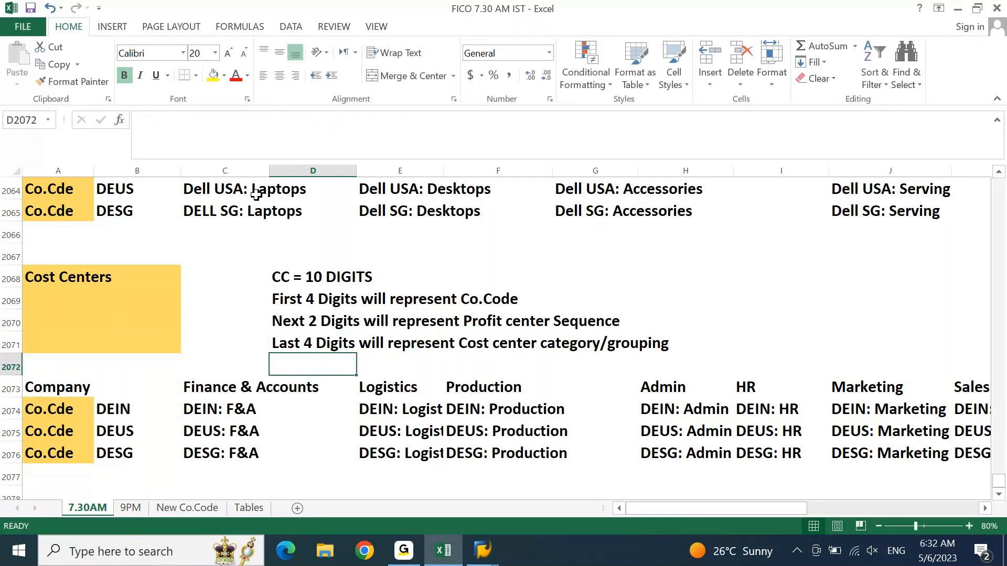
- Append "/Sequence" to the cost center note in D2071
key("Up")
key("F2")
type("/Se")
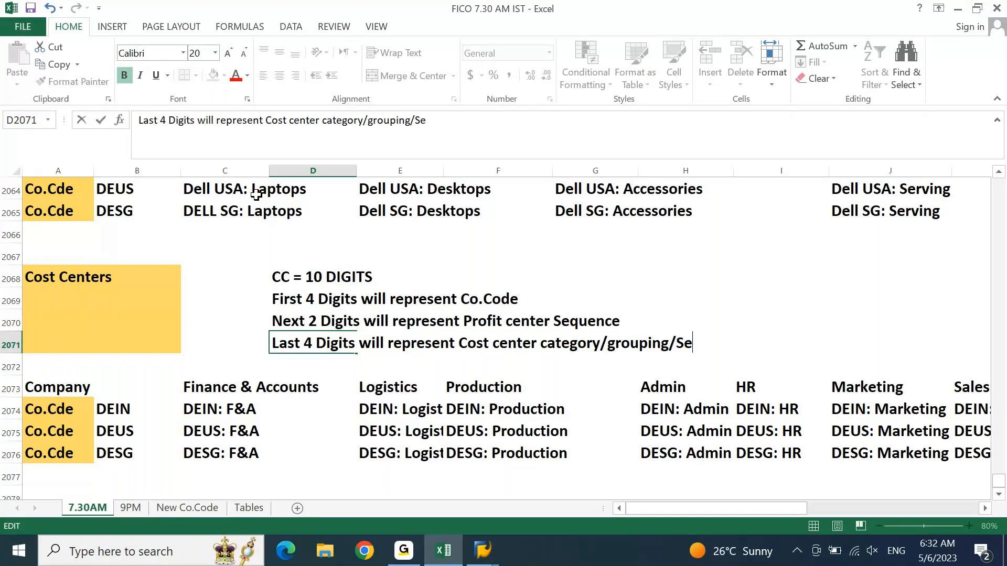
type("quence")
key("Return")
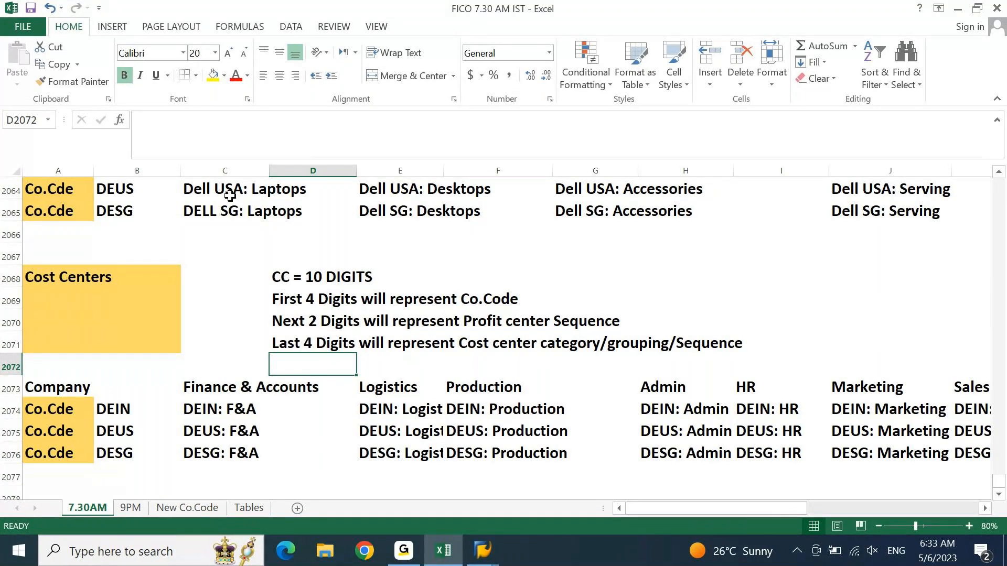
left_click(215, 365)
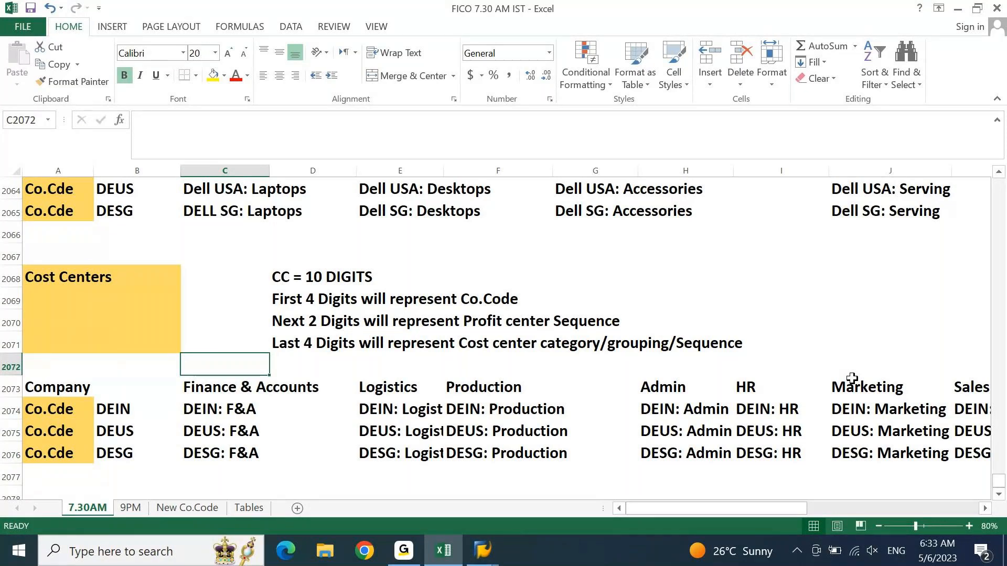
key("Down")
key("Up")
key("Down")
key("Down")
key("Up")
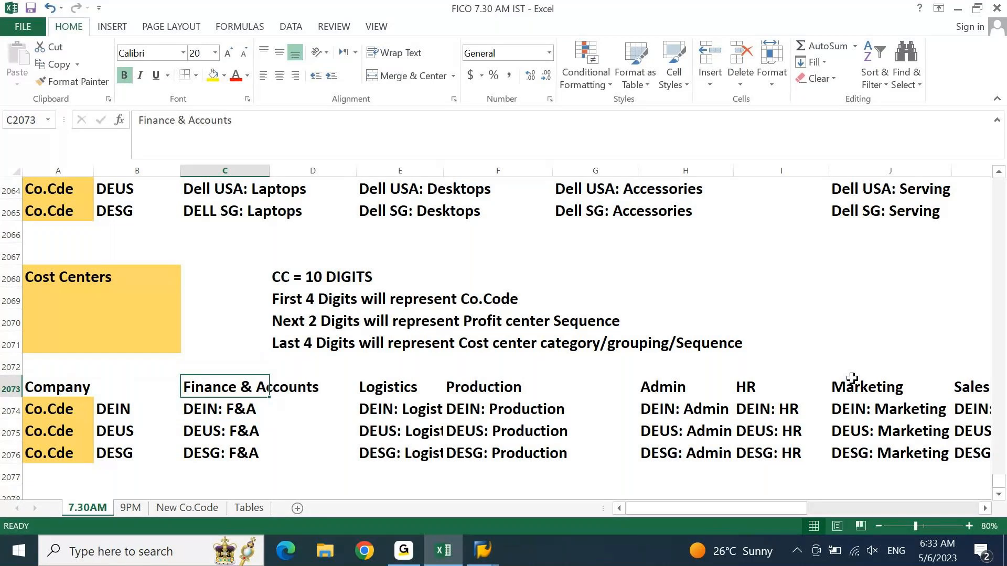
type("1")
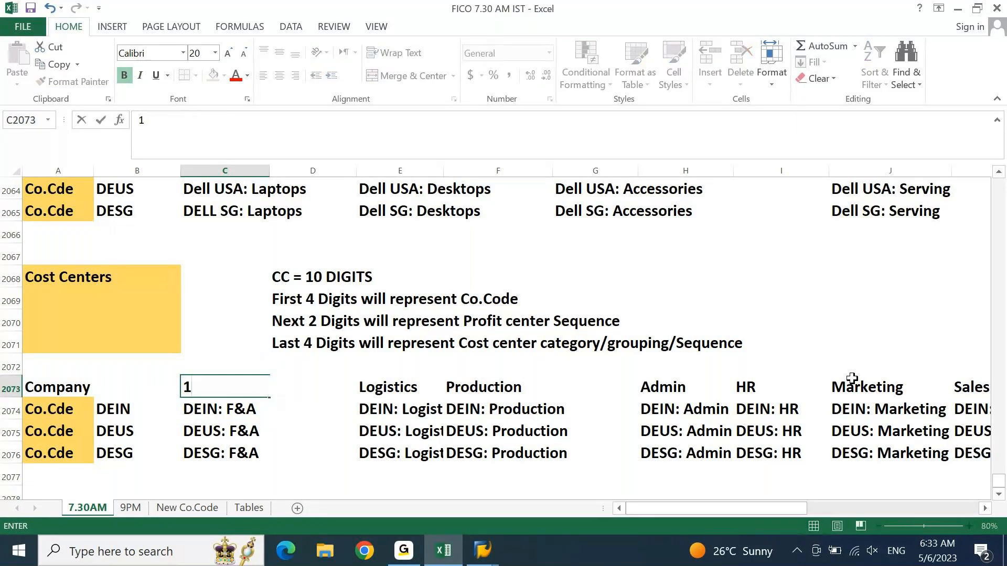
key("Escape")
- Insert a blank row at row 2072 above the cost center table's Company header row
key("Up")
key("shift+space")
key("ctrl+plus")
key("Left")
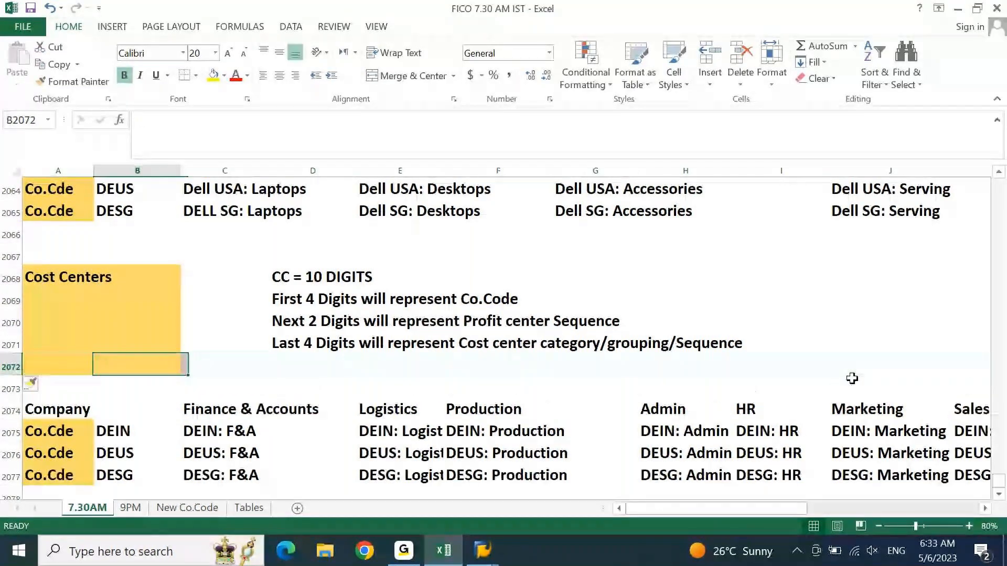
- Enter 1 above Finance & Accounts and 2 above Logistics in row 2073
key("Down")
key("Right")
type("1")
key("ctrl+Return")
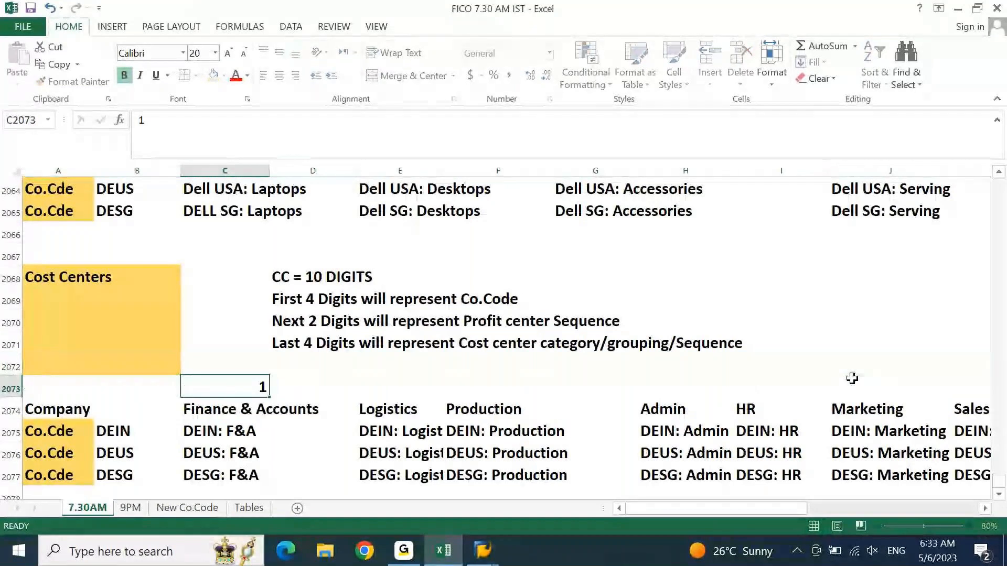
key("Right")
key("Right")
key("Right")
key("Left")
type("2")
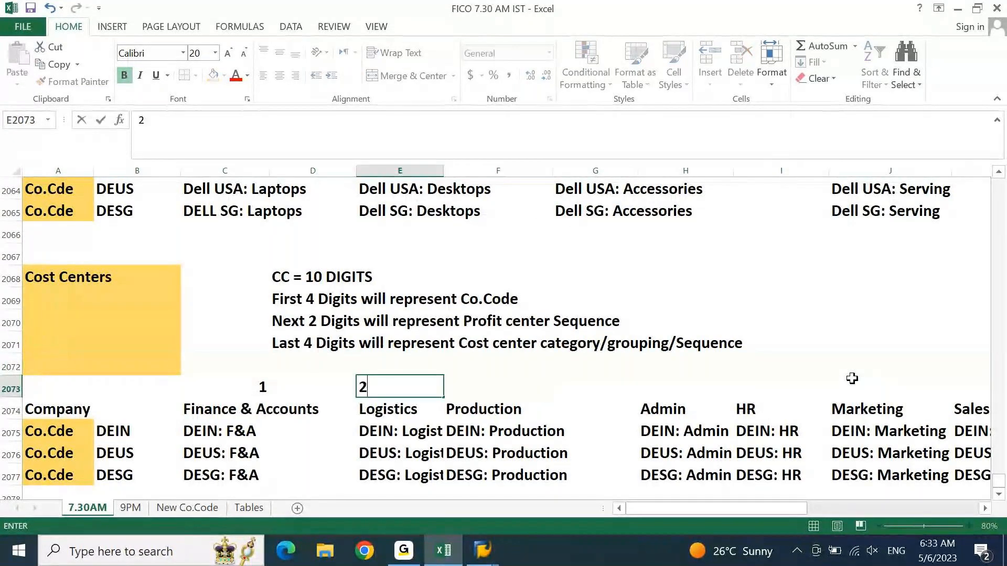
key("ctrl+Return")
key("Right")
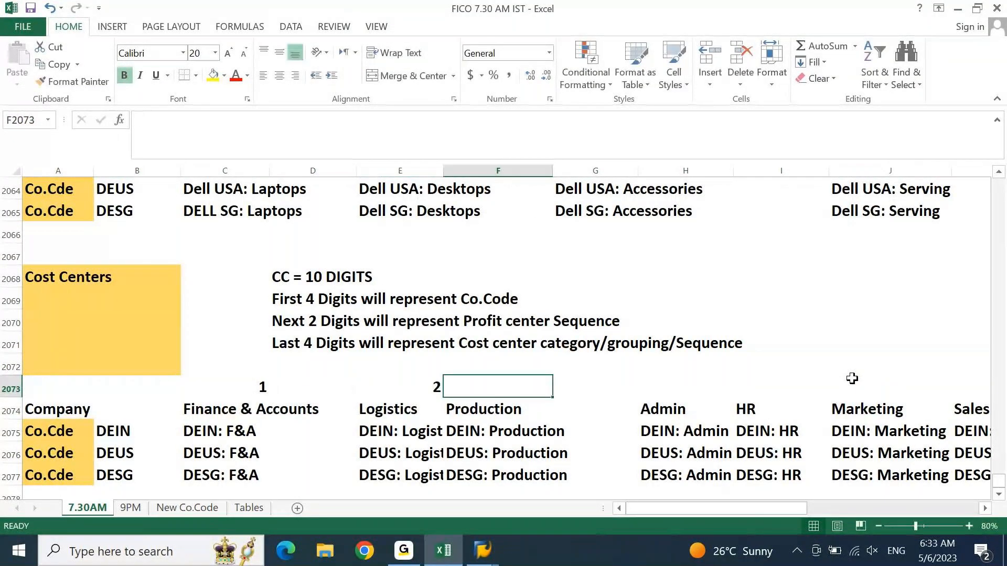
- Enter 3, 4, 5, 6 and 7 in row 2073 above Production, Admin, HR, Marketing and Sales
type("3")
key("Right")
key("Right")
type("4")
key("Right")
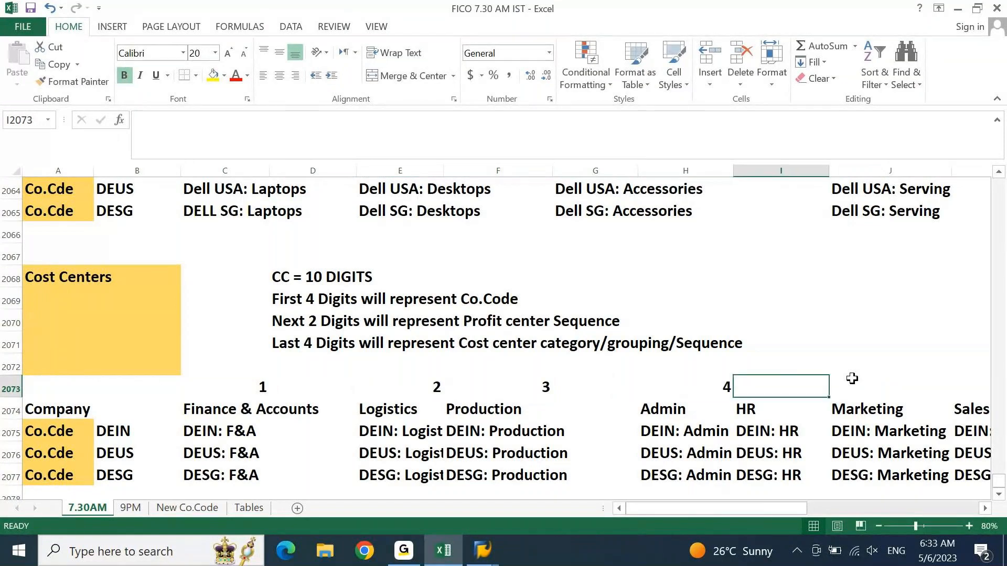
type("5")
key("Right")
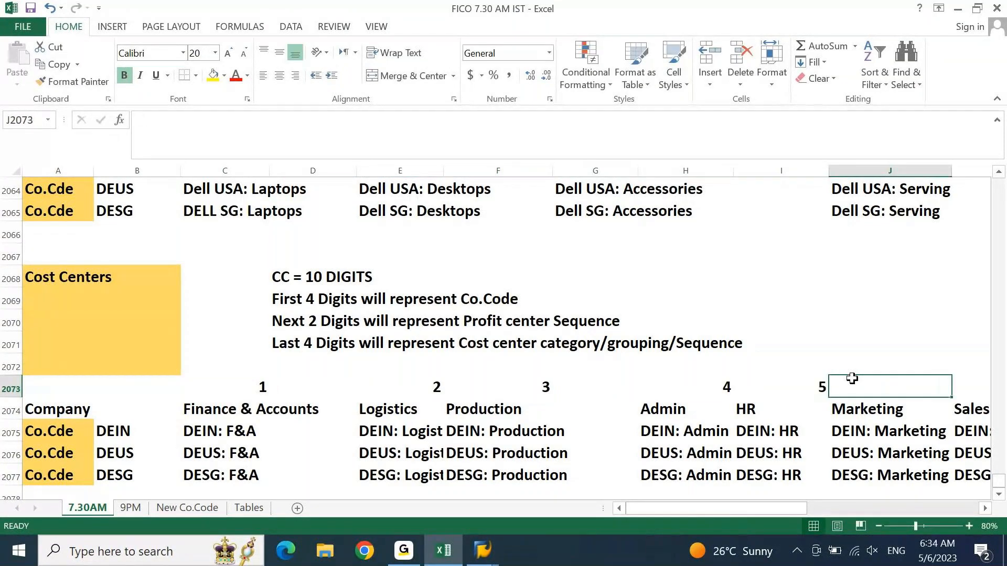
type("6")
key("Right")
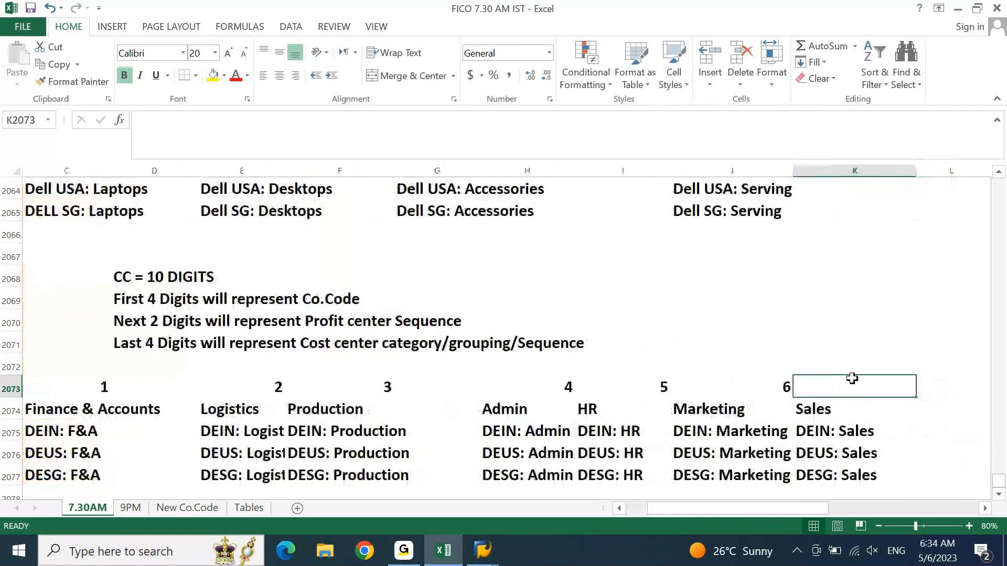
type("7")
key("Left")
key("Right")
- Left-align the sequence numbers in C2073:K2073
key("shift+Left")
key("shift+Left")
key("shift+Left")
key("shift+Left")
key("shift+Left")
key("shift+Left")
key("shift+Left")
key("shift+Left")
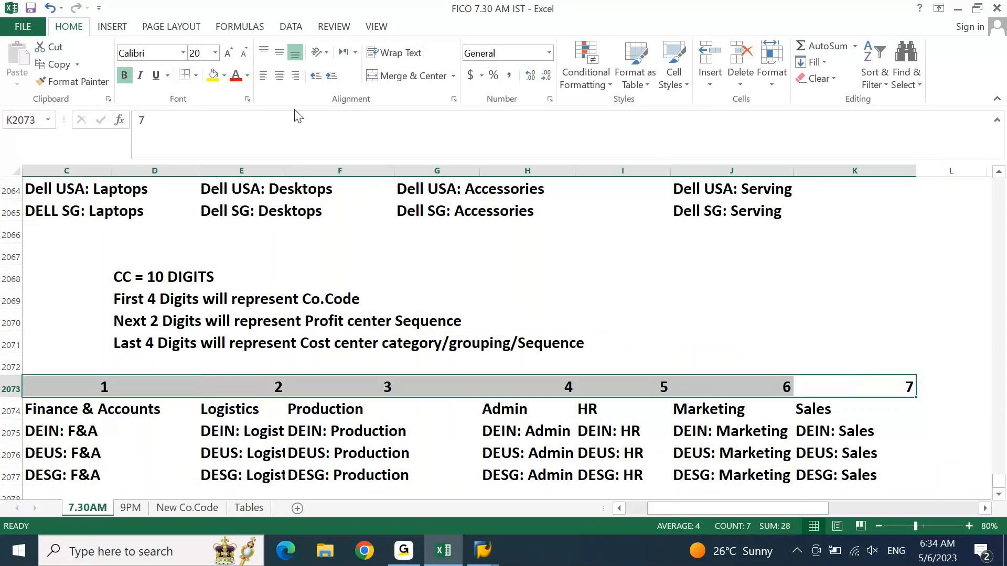
left_click(262, 75)
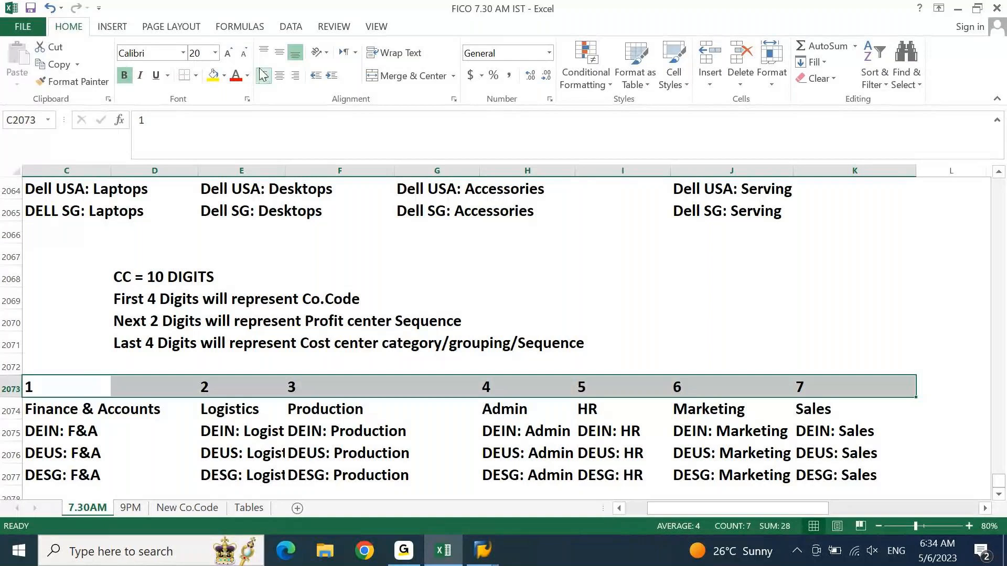
- Enter the company code DEIN in J2069, on the row of the first 4 digits note
left_click(164, 345)
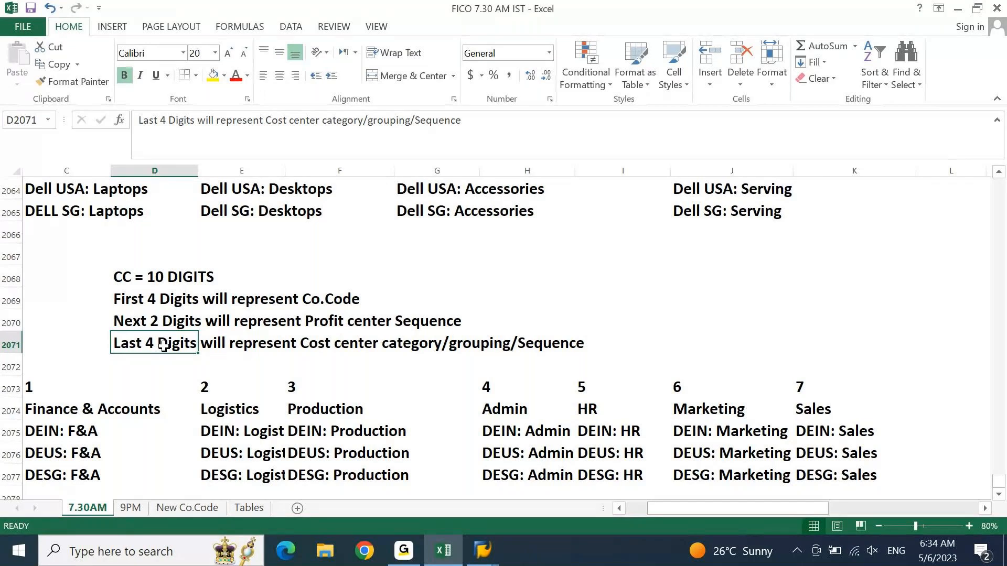
left_click(527, 298)
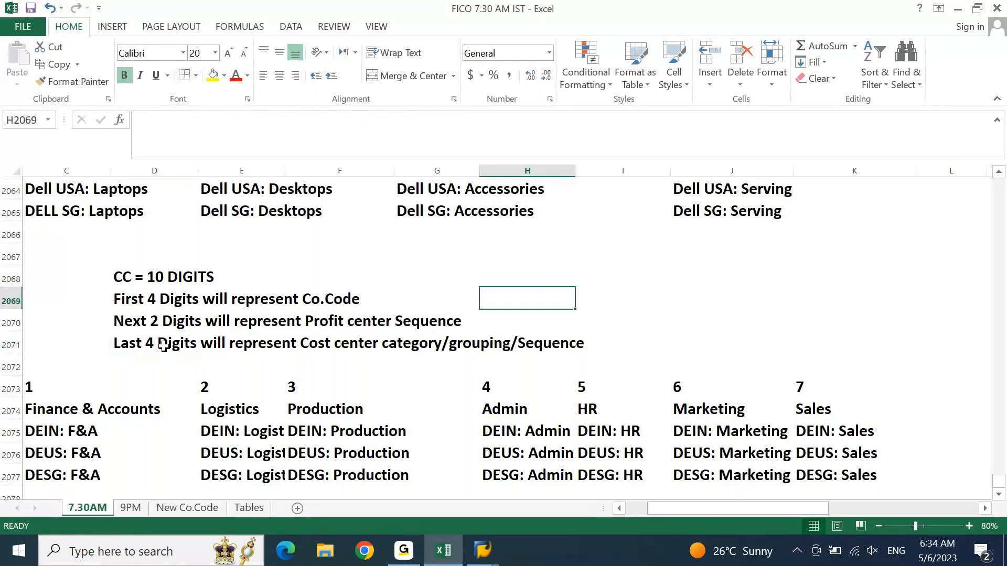
key("Right")
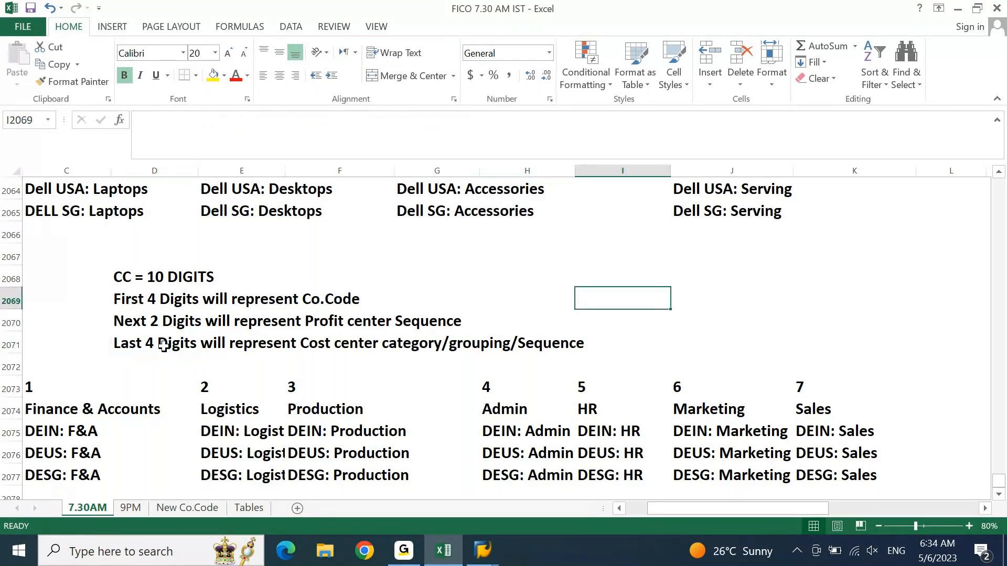
key("Right")
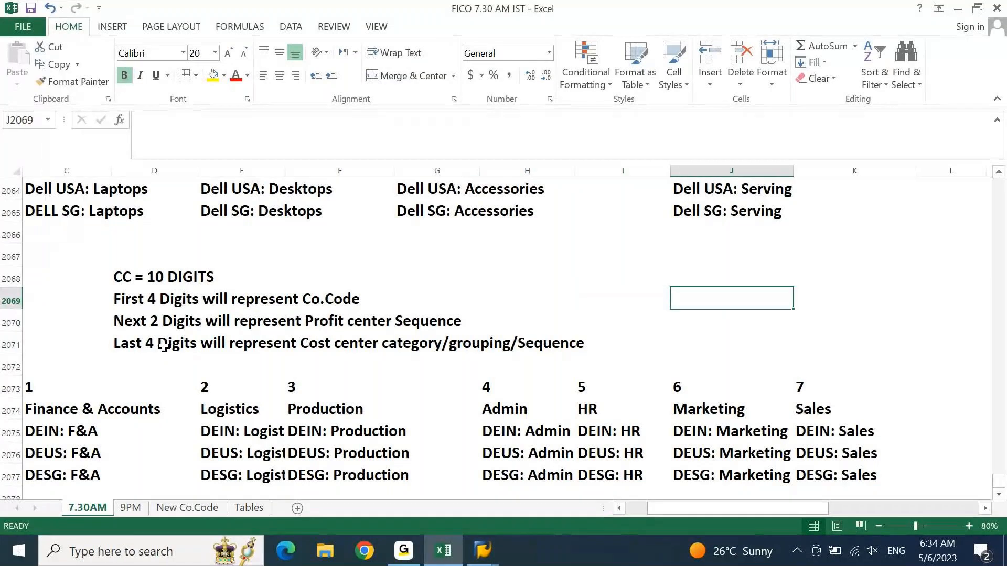
type("DEI")
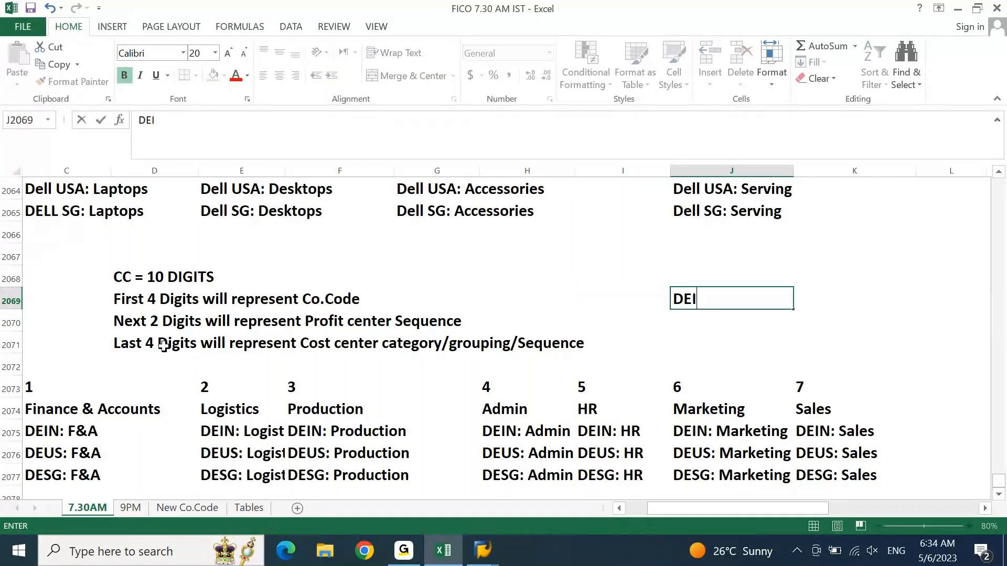
type("N")
key("Return")
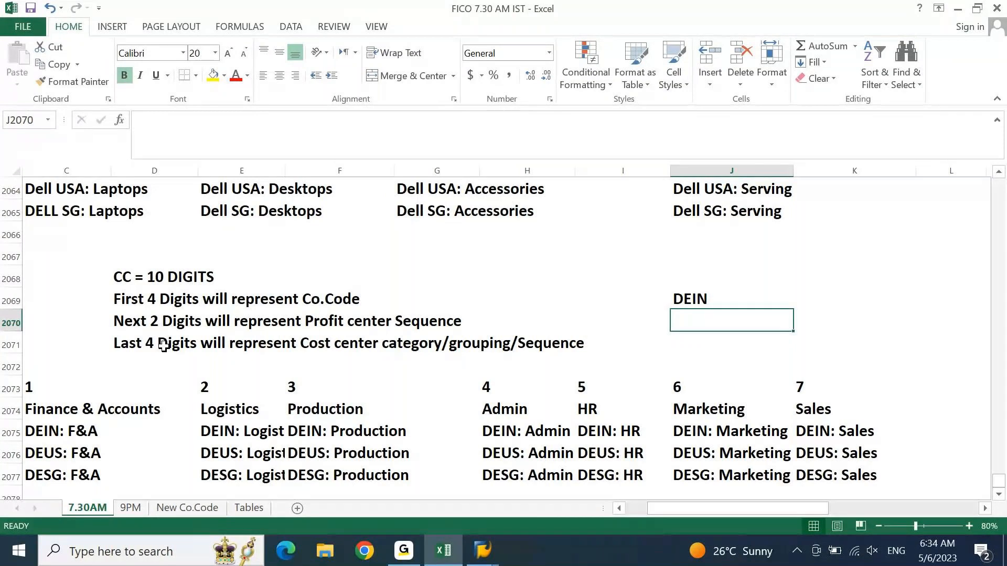
- Examine the profit center numbering example and the Dell India Laptops code in C2063
key("Up")
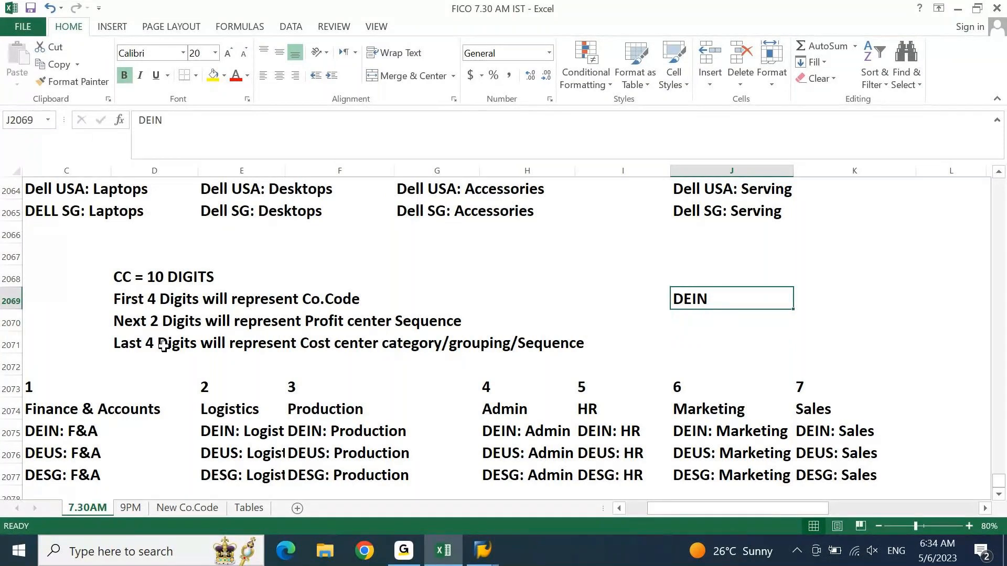
key("Left")
key("Left")
key("ctrl+Up")
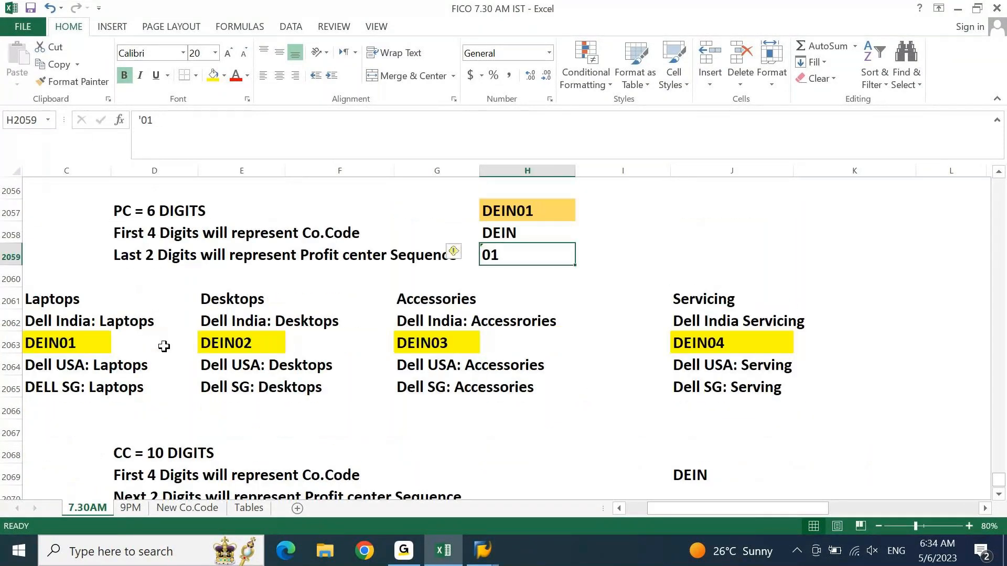
key("Left")
key("Left")
key("Left")
key("Down")
key("Down")
key("Down")
key("Down")
key("Left")
key("Left")
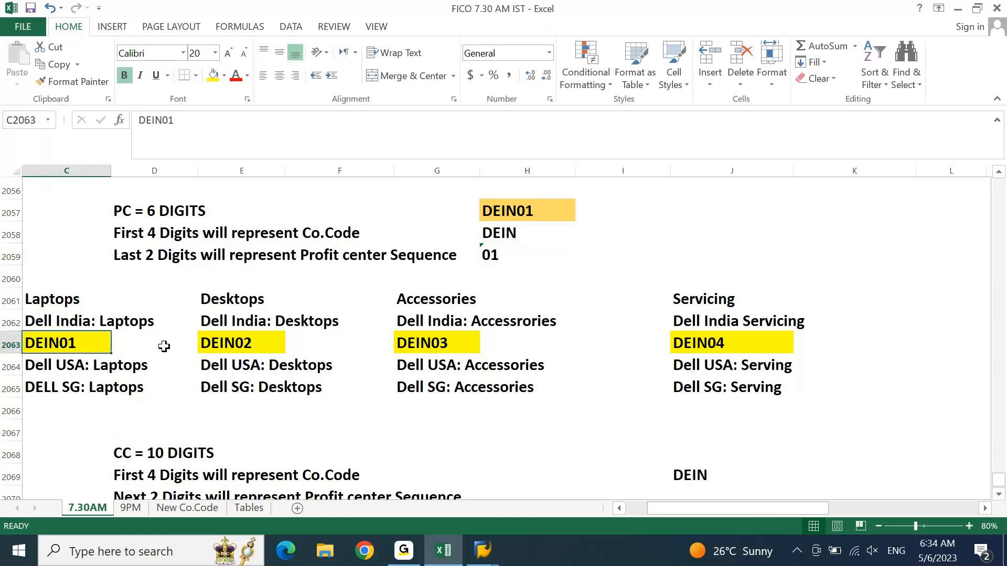
key("Down")
key("Down")
key("Down")
key("Down")
key("Down")
key("Down")
key("Down")
key("Down")
key("Down")
key("Down")
key("Down")
key("Down")
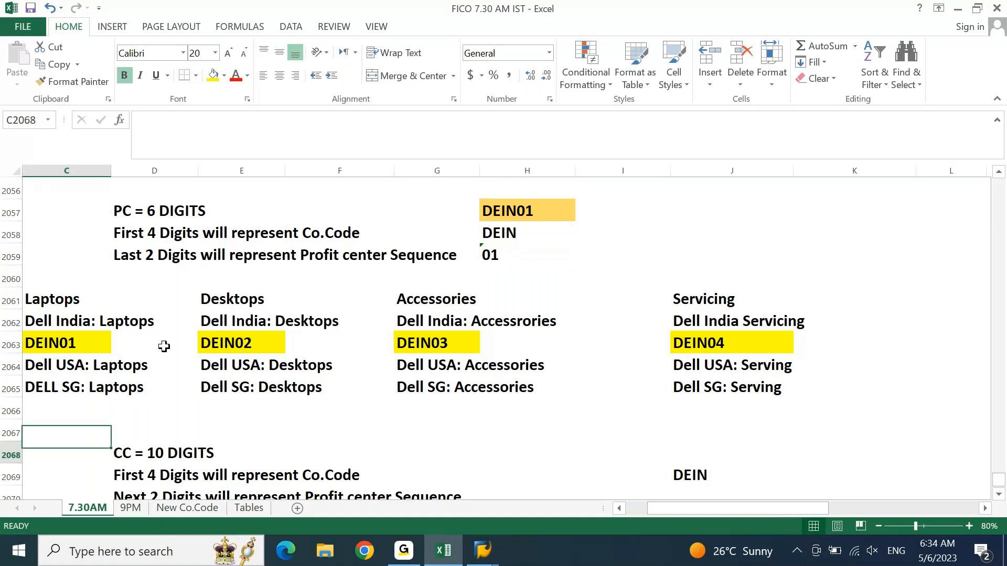
- Enter 01 as text in J2070 as the profit center sequence
left_click(687, 365)
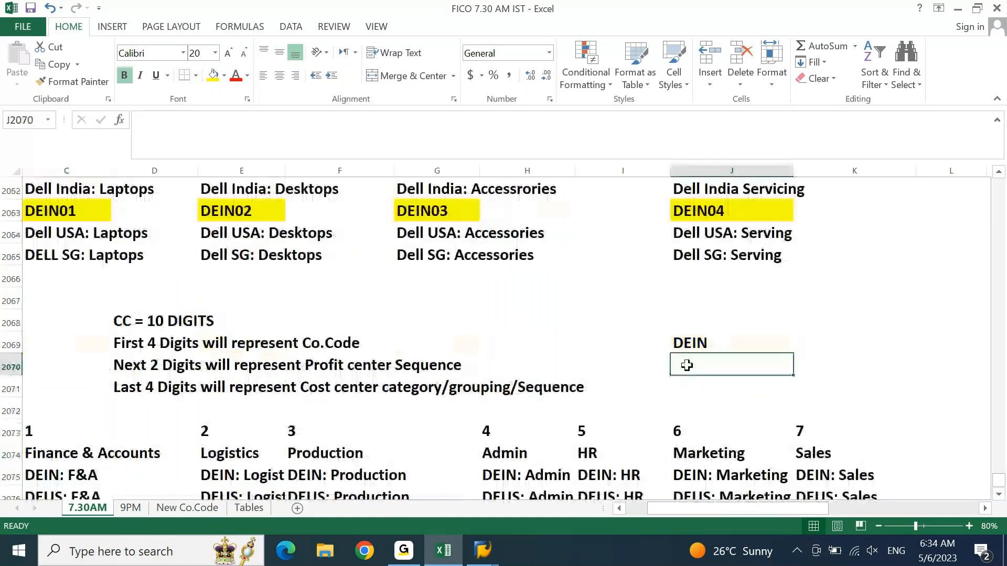
type("01")
left_click_drag(692, 344, 701, 361)
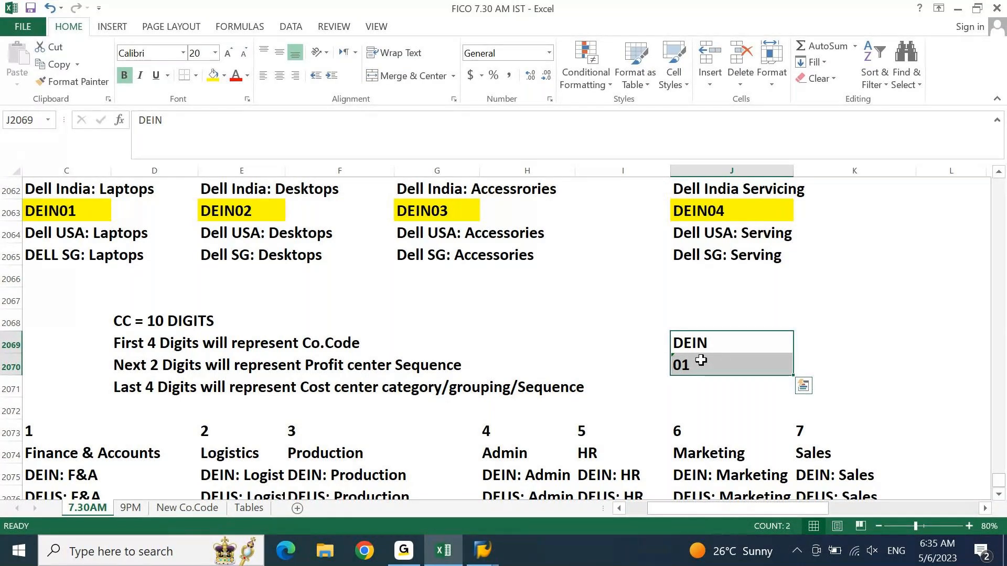
- Enter 1001 in J2071 as the cost center sequence and left-align it
left_click(57, 434)
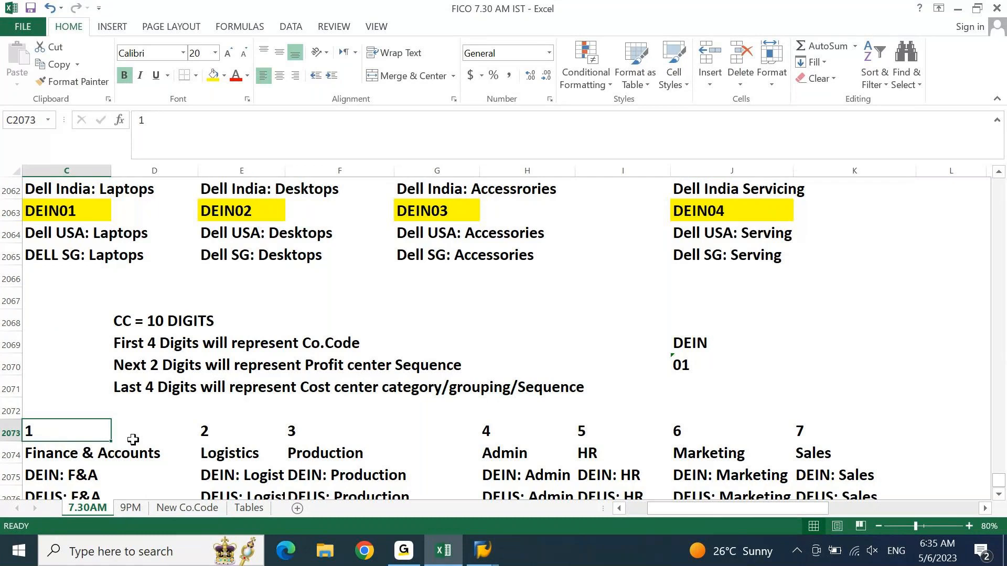
left_click(682, 386)
type("100")
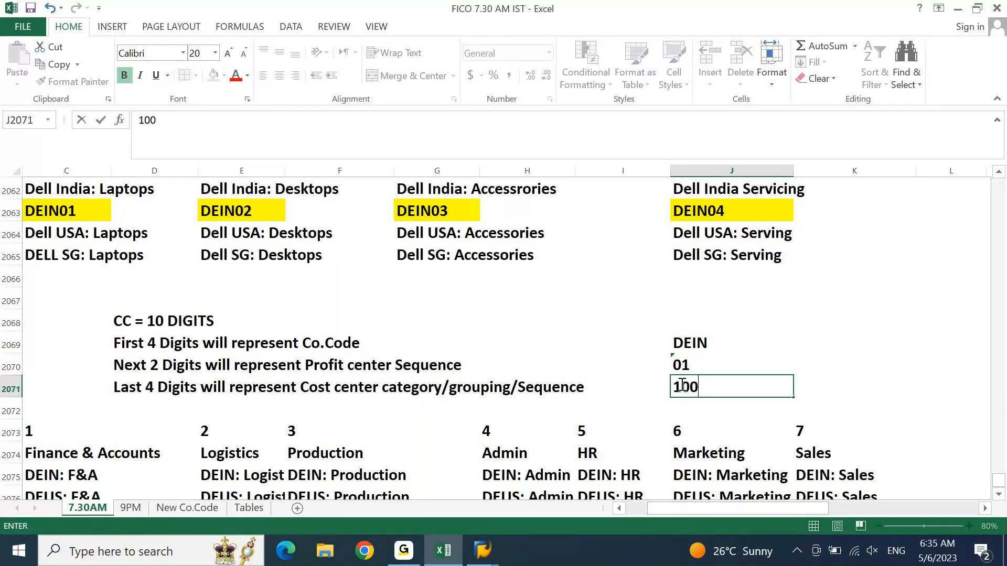
type("1")
key("Return")
left_click(680, 384)
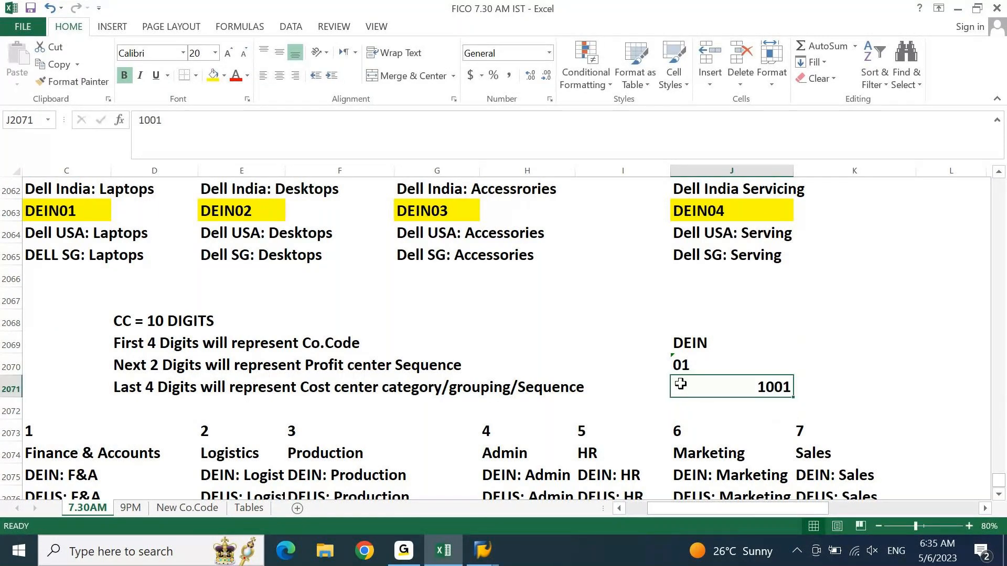
left_click(265, 76)
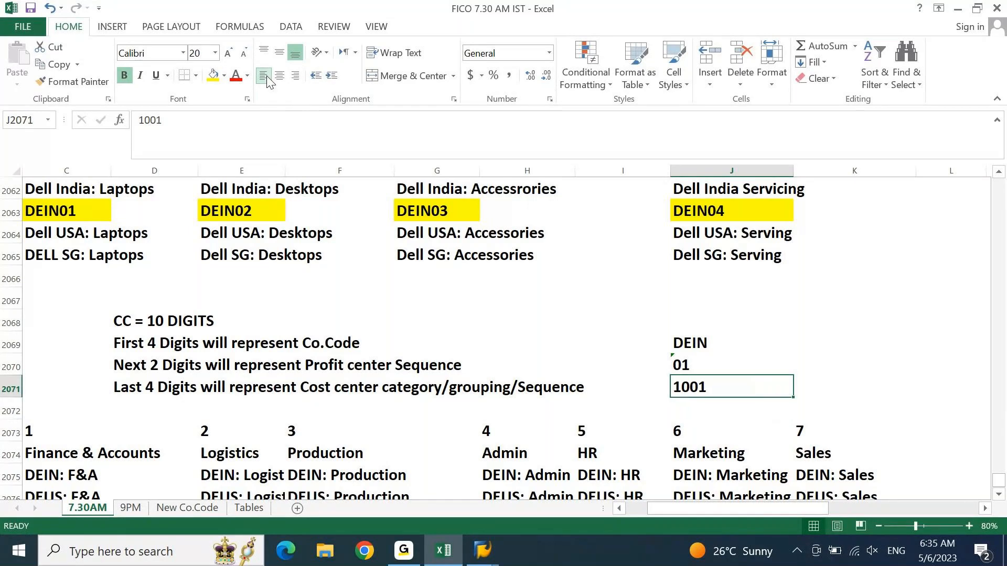
- Enter the combined cost center code DEIN011001 in J2068
key("Up")
key("Up")
key("Up")
type("DEIN")
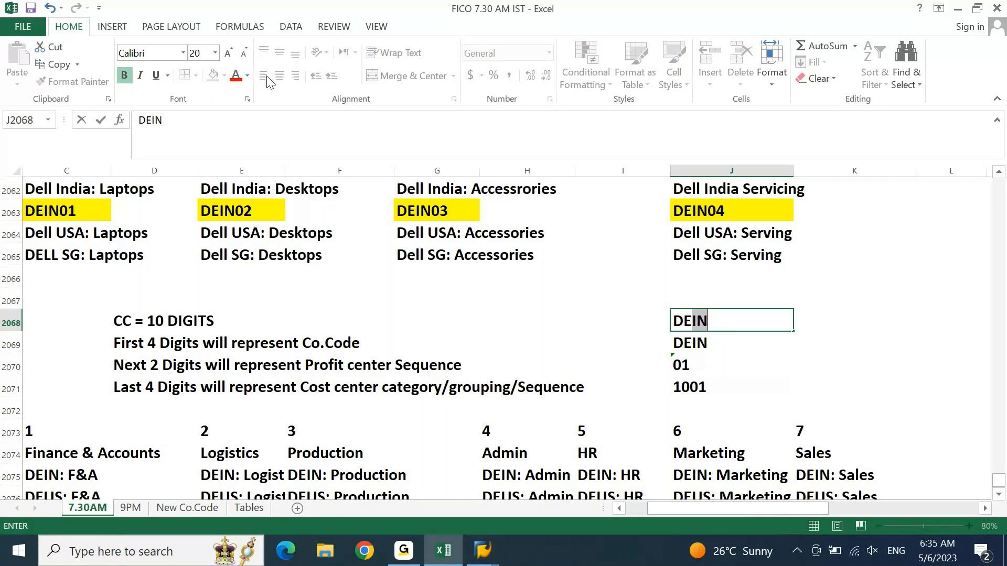
type("01")
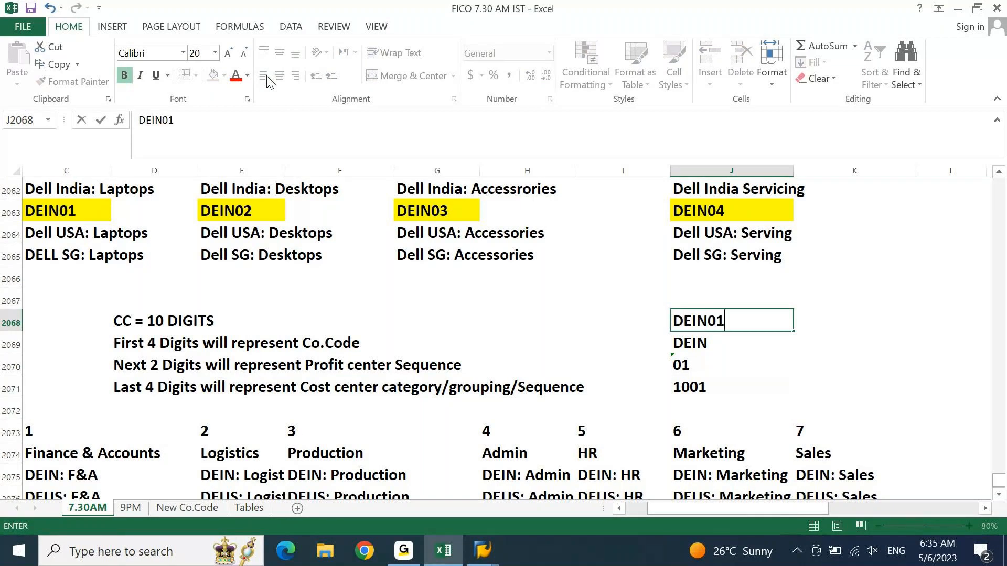
type("1001")
key("Tab")
key("shift+Tab")
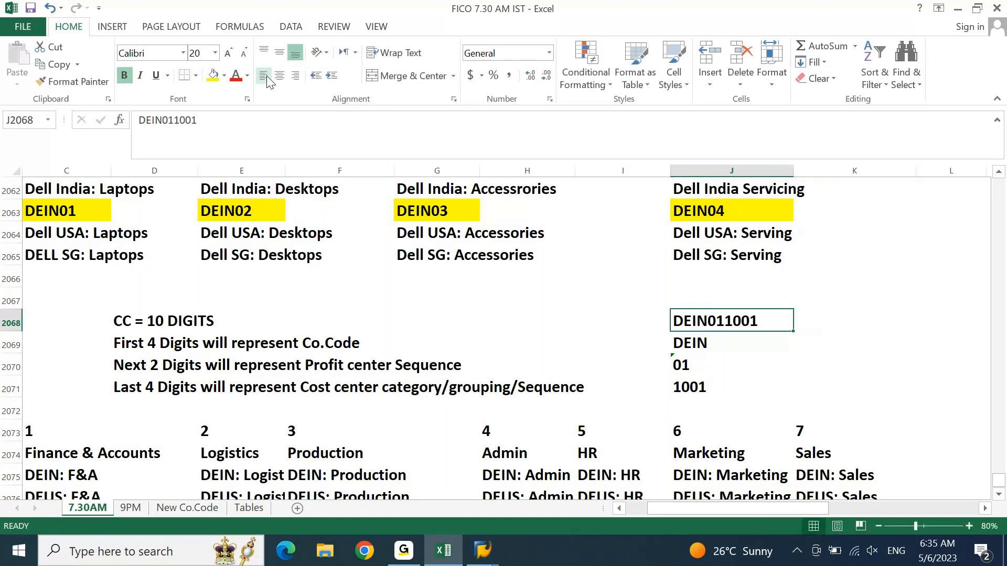
- Color the final 1001 of the code in J2068 red and the 01 before it light blue
key("F2")
key("shift+Left")
key("shift+Left")
key("shift+Left")
key("shift+Left")
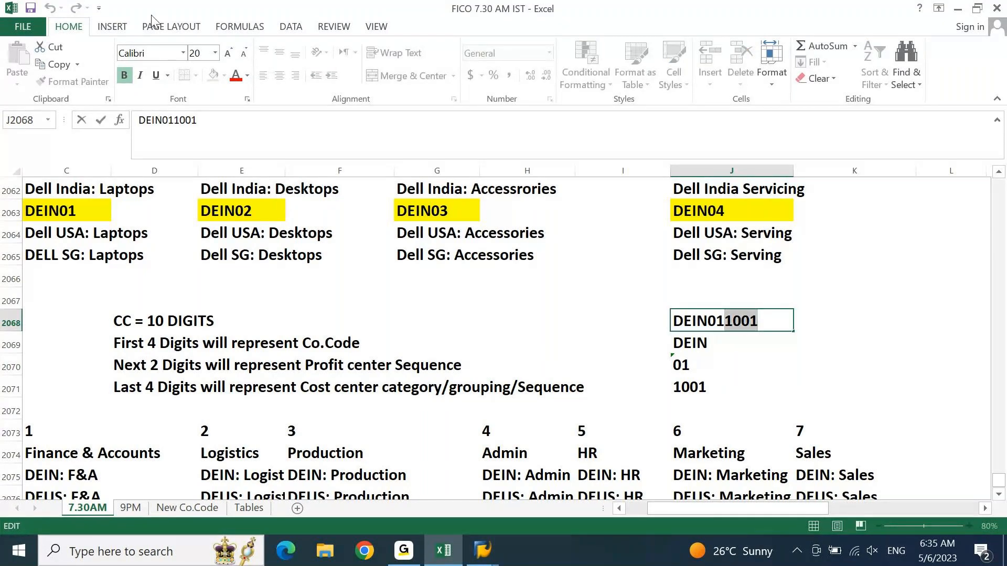
left_click(236, 76)
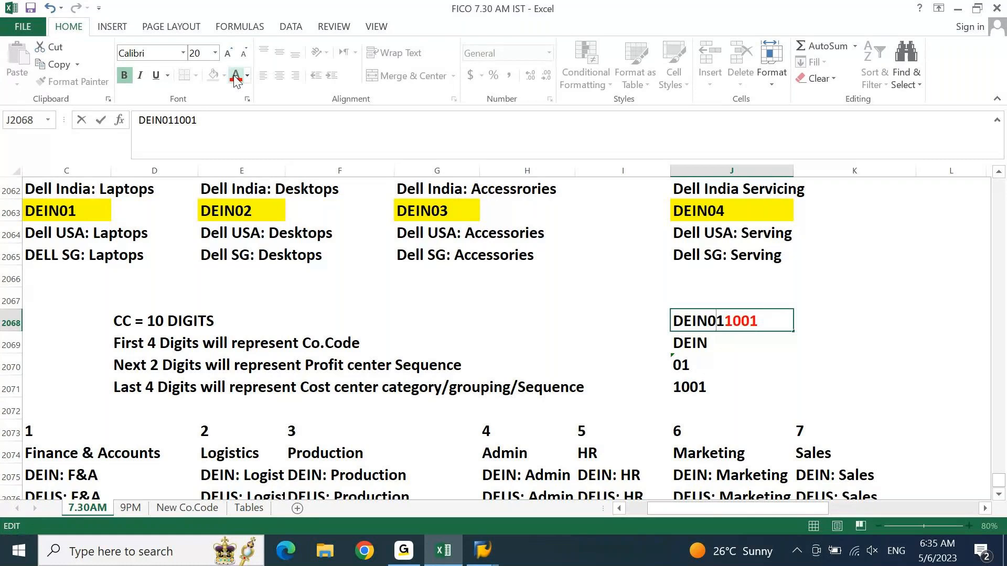
key("shift+Left")
left_click(247, 76)
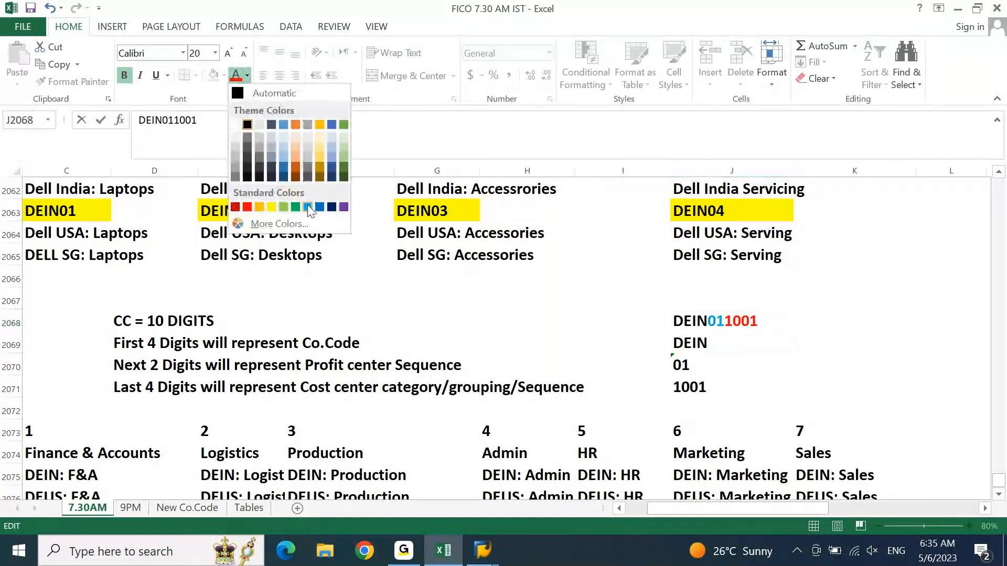
left_click(307, 204)
- Color the DEIN part of the code in J2068 green
key("Left")
key("shift+Left")
key("shift+Left")
key("shift+Left")
key("shift+Left")
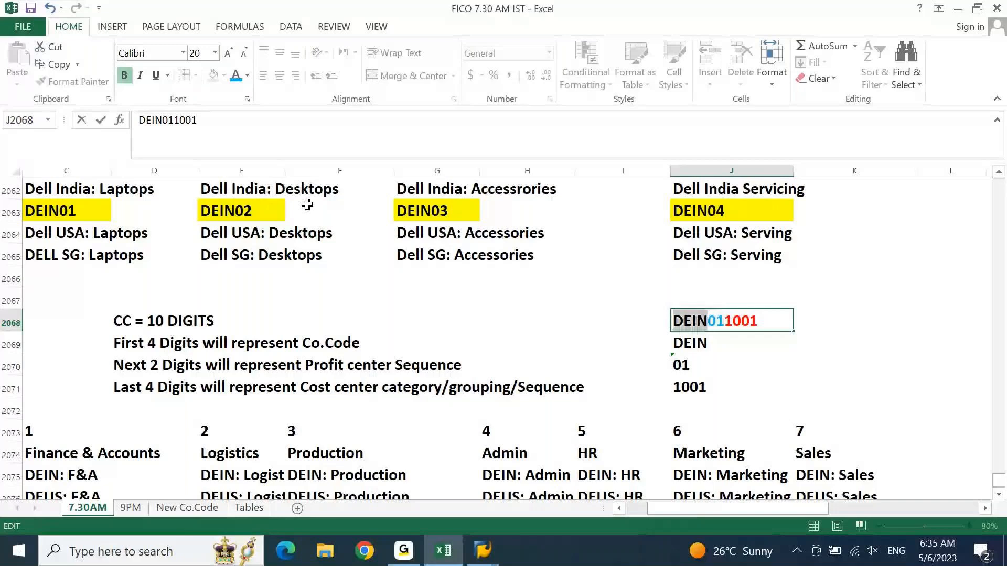
left_click(247, 76)
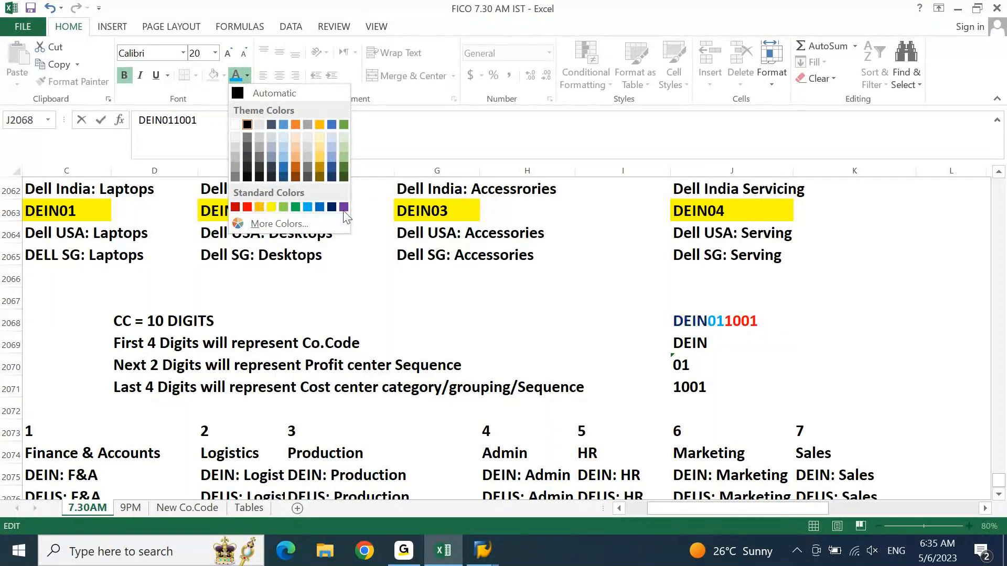
left_click(295, 207)
key("Return")
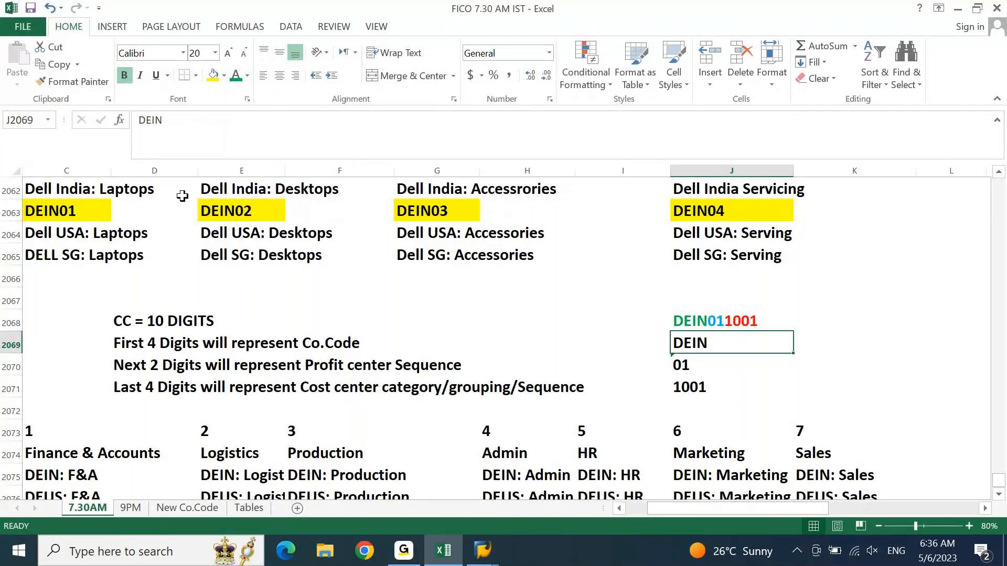
- Open the fill color choices for the DEIN cell J2069
left_click(225, 76)
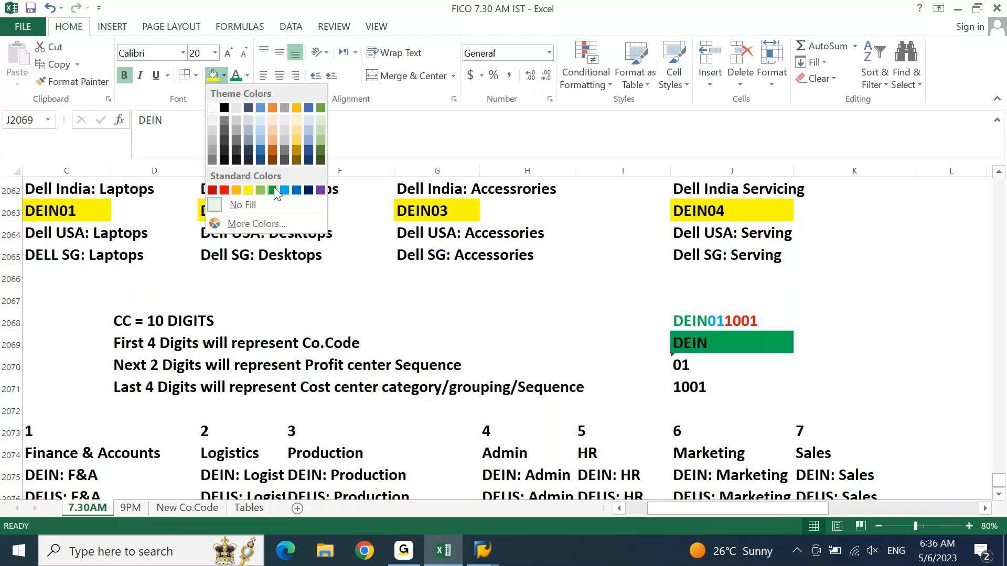
- Fill the DEIN, 01 and 1001 cells beside the numbering rules with green, light blue and red respectively
left_click(274, 191)
key("Down")
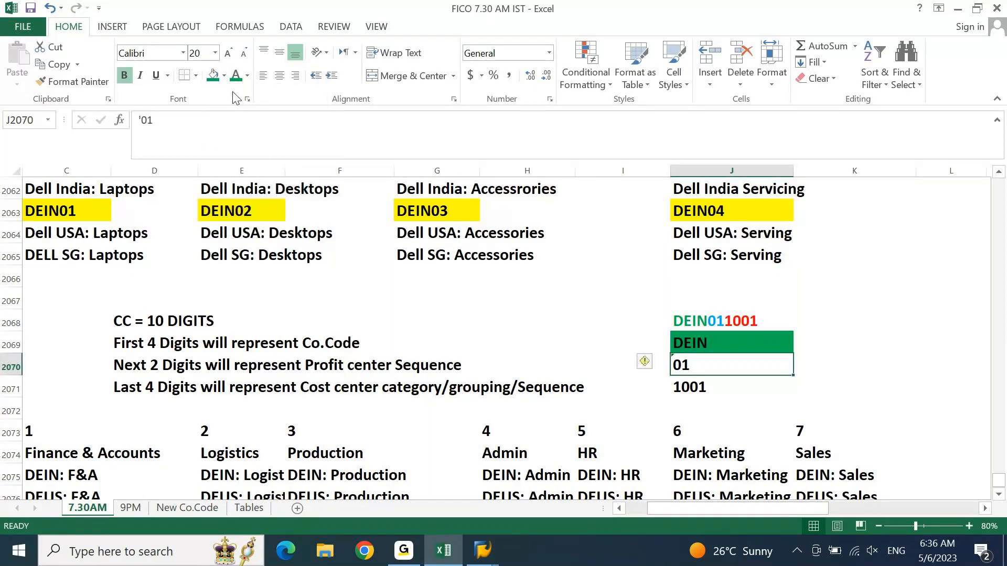
left_click(224, 76)
left_click(284, 190)
key("Down")
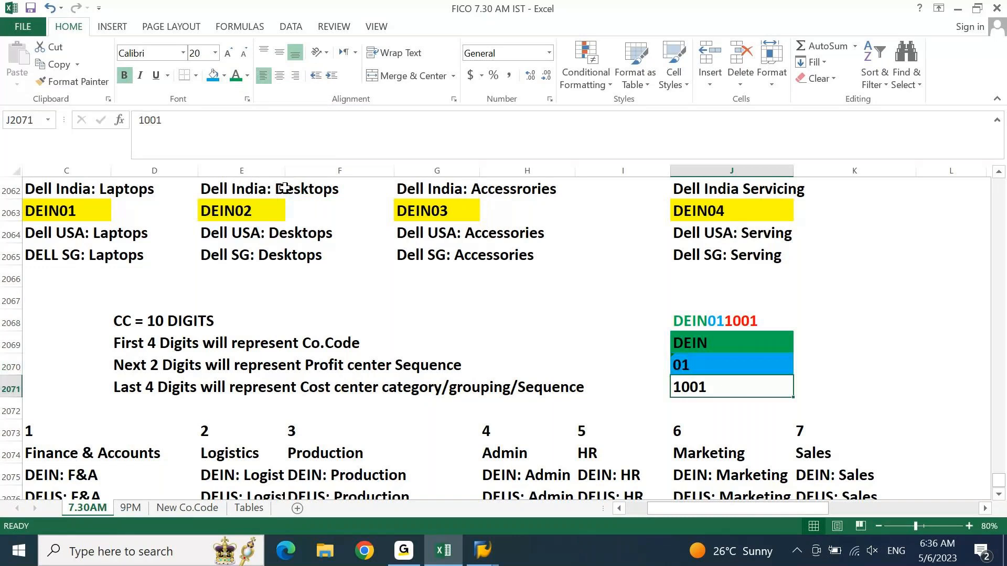
left_click(224, 82)
left_click(226, 187)
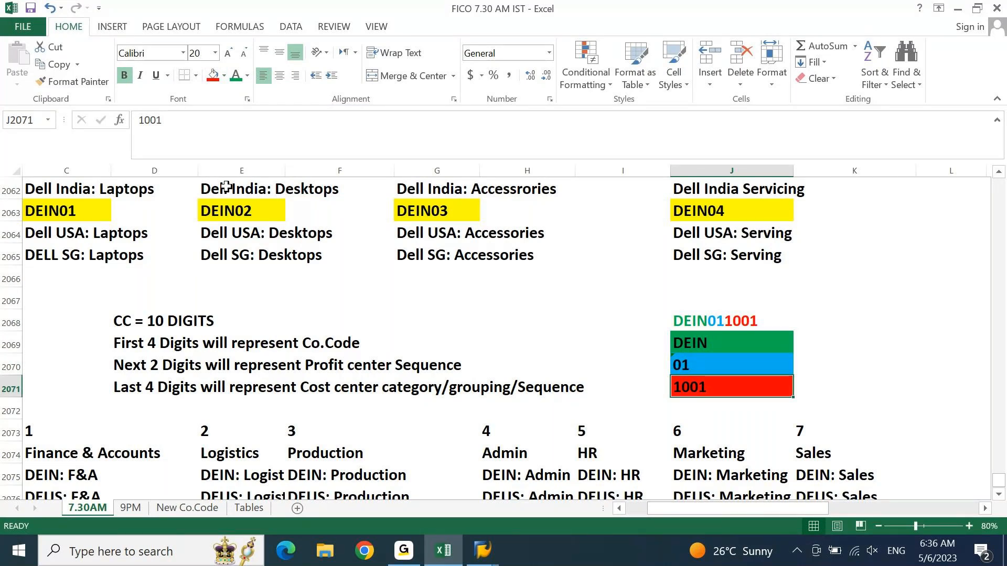
- Insert three blank rows between the DEIN and DEUS company code rows
key("Up")
key("Up")
key("Up")
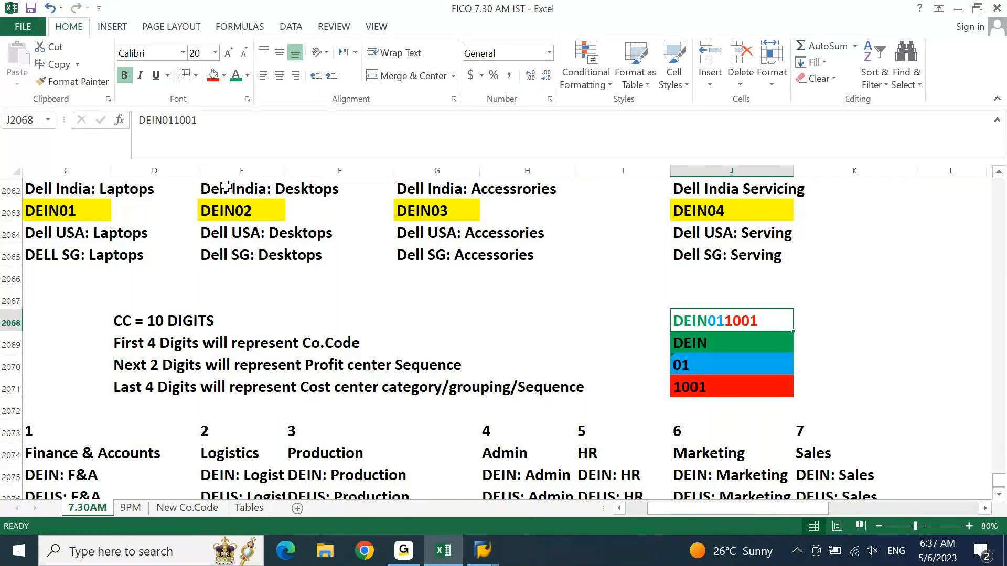
key("Down")
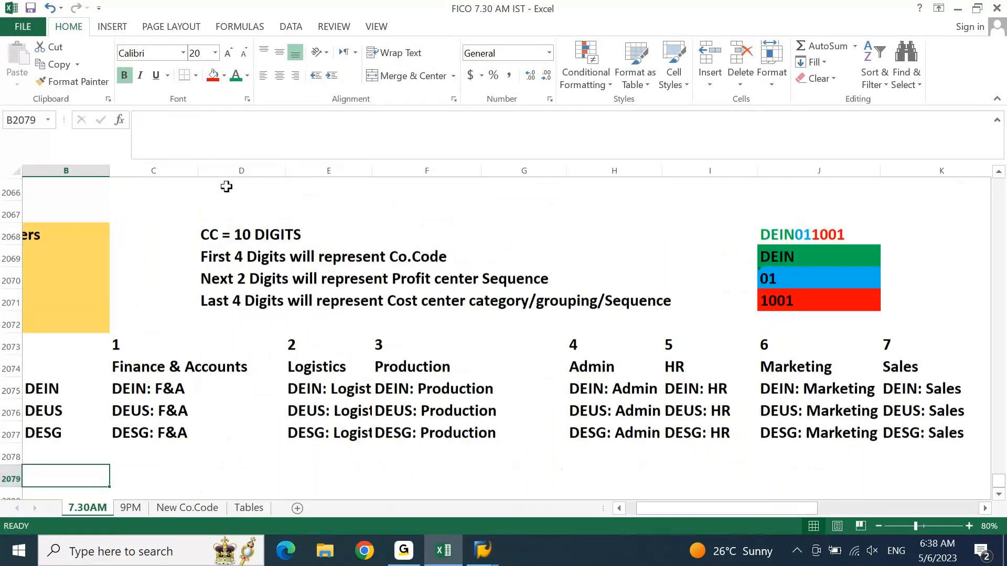
key("Up")
key("Up")
key("Up")
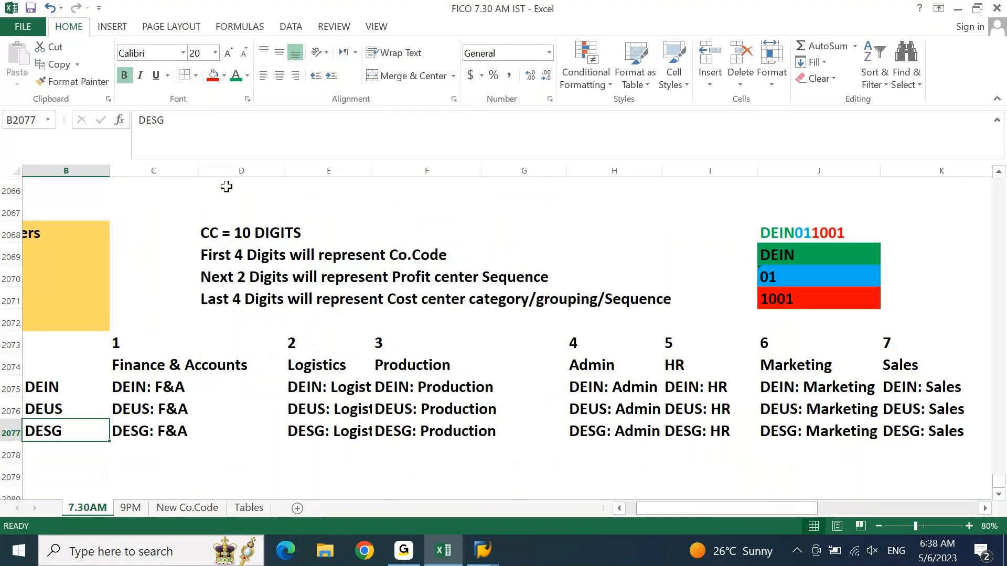
key("shift+space")
key("ctrl+plus")
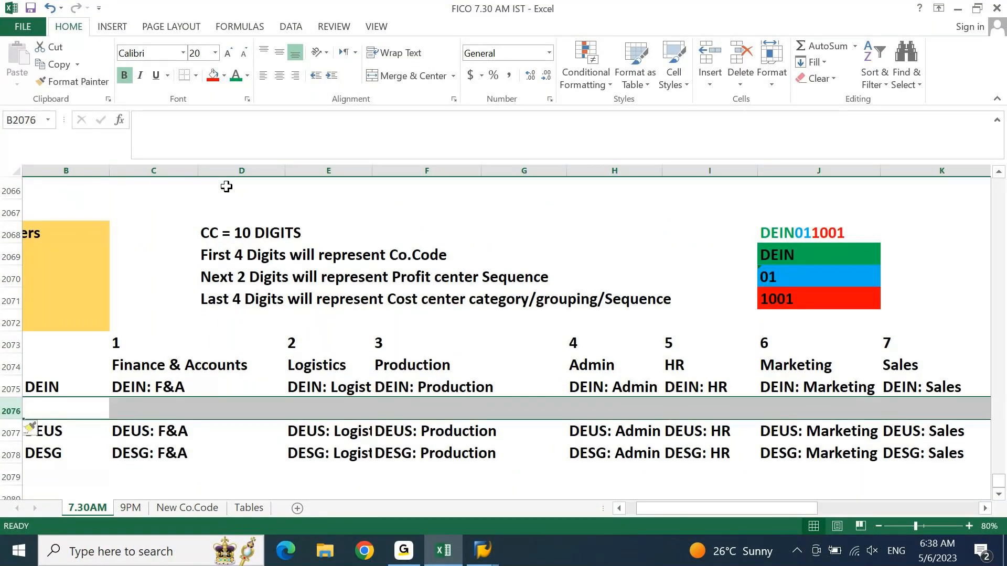
key("ctrl+plus")
key("ctrl+plus")
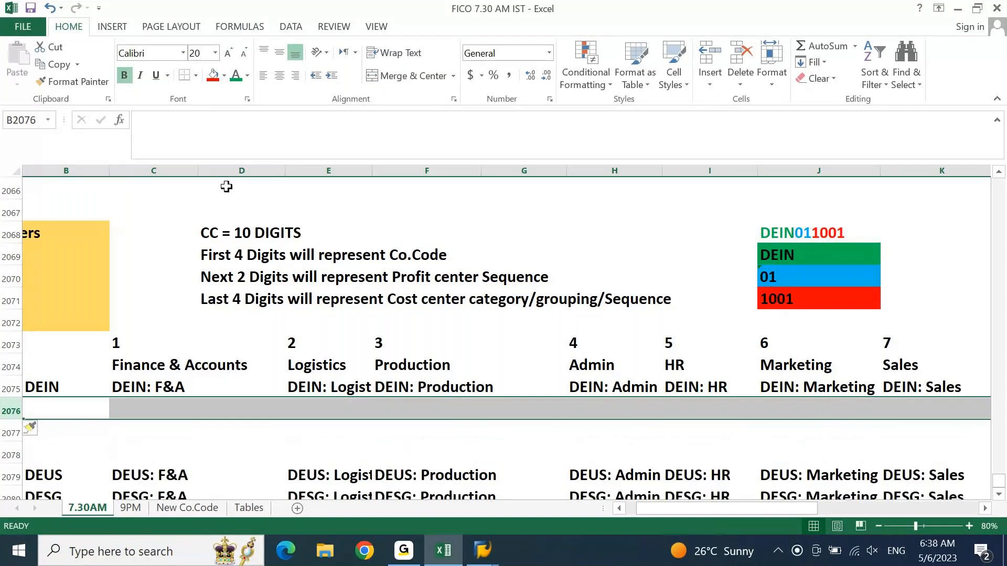
key("Left")
key("Right")
key("Right")
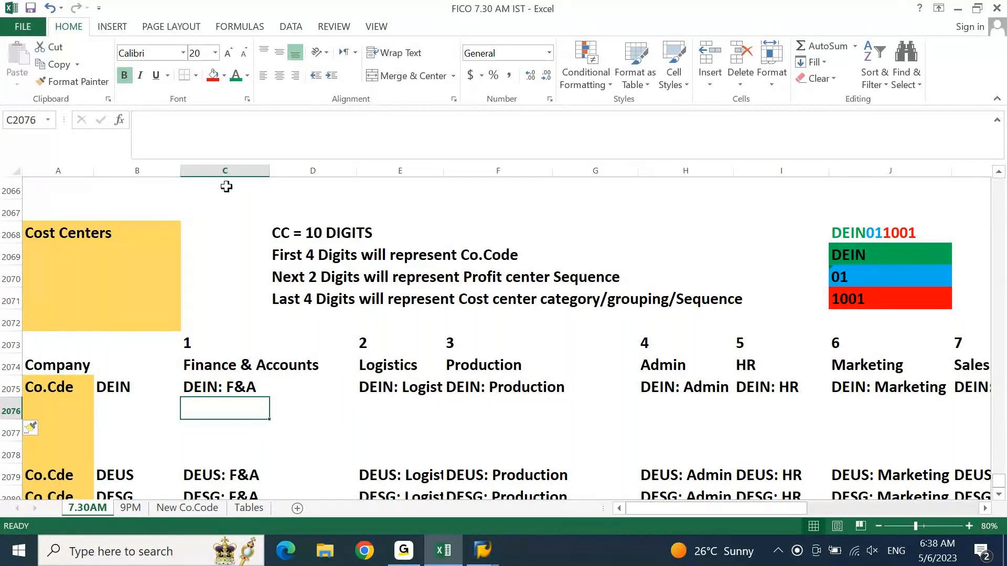
type("DEIN")
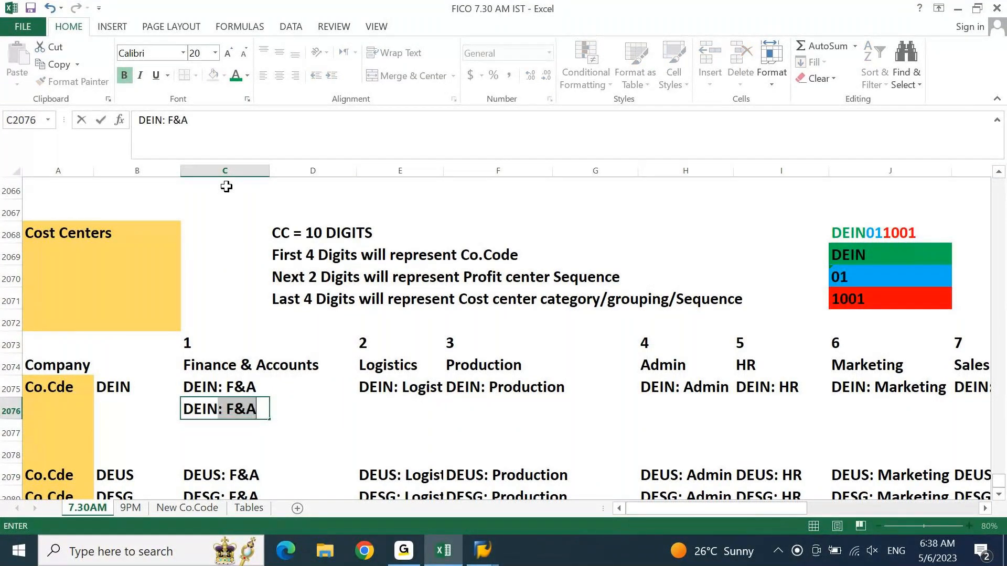
type("01")
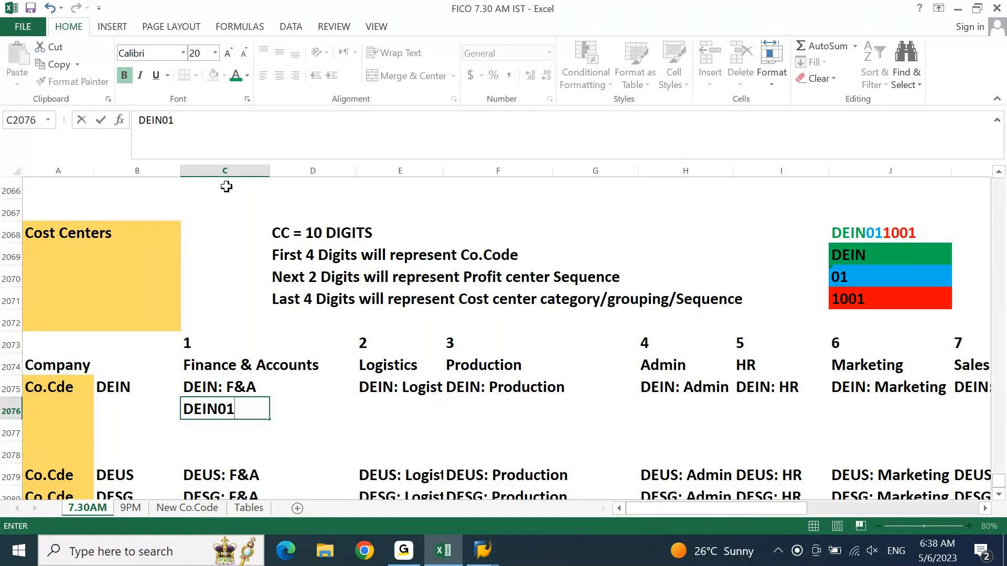
key("Escape")
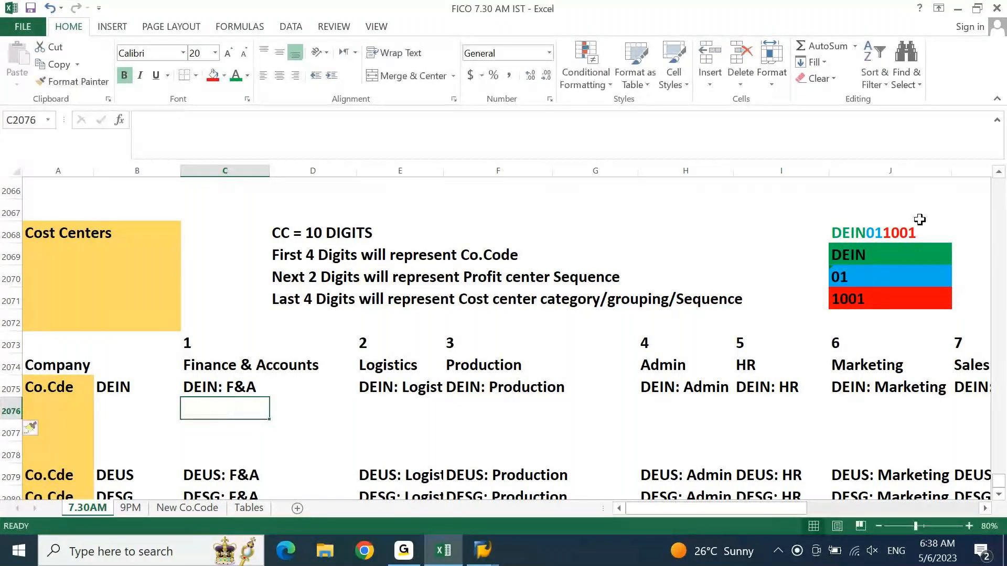
- Copy the colour-coded example DEIN011001 from J2068 into C2076, below DEIN: F&A
left_click(920, 224)
key("ctrl+c")
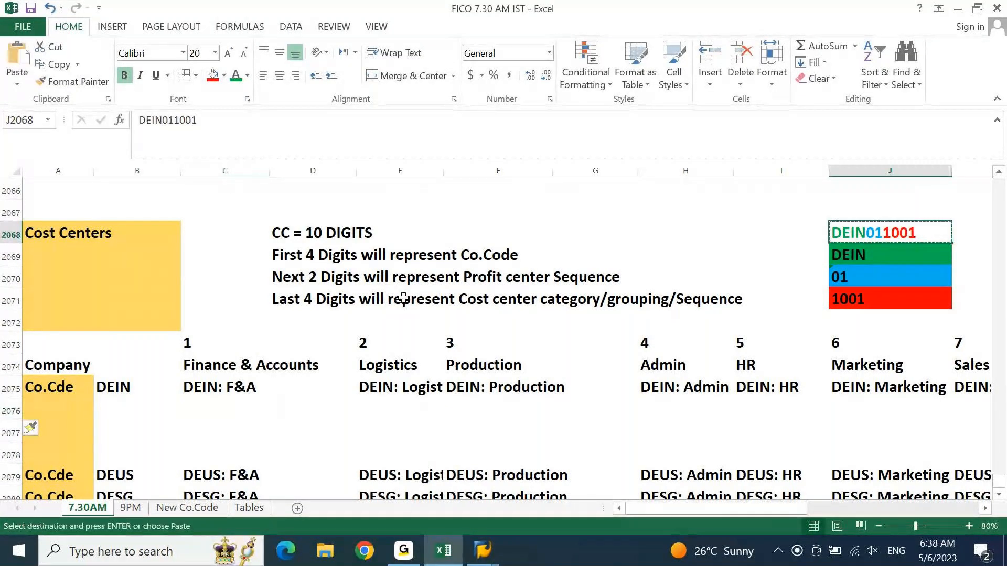
left_click(215, 406)
key("ctrl+v")
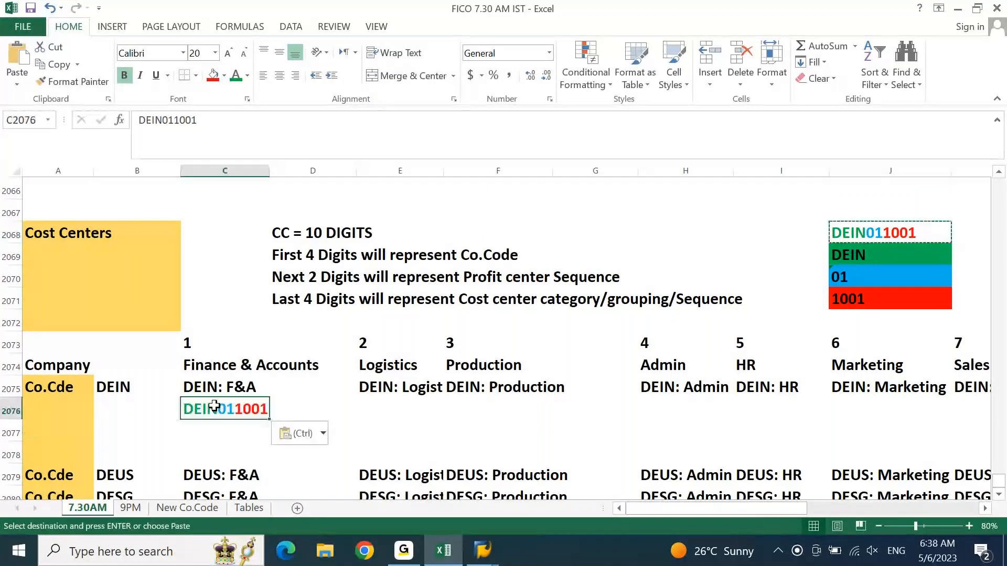
key("Escape")
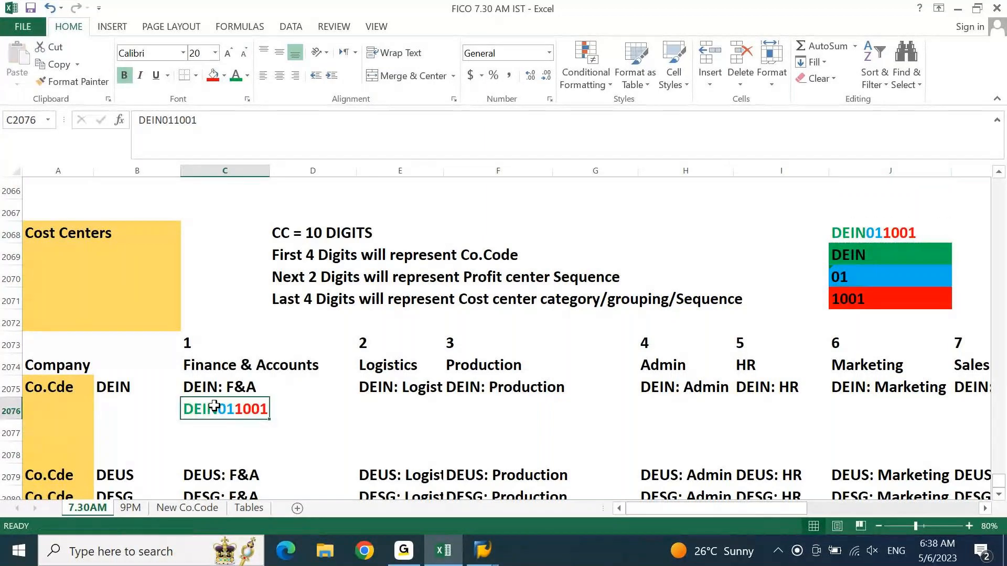
- Insert two more blank rows directly below the new cost center code in row 2076
key("Down")
key("shift+space")
key("ctrl+shift+plus")
key("ctrl+shift+plus")
- Copy the cost center code in C2076 down through C2079
key("Up")
key("ctrl+c")
key("shift+Down")
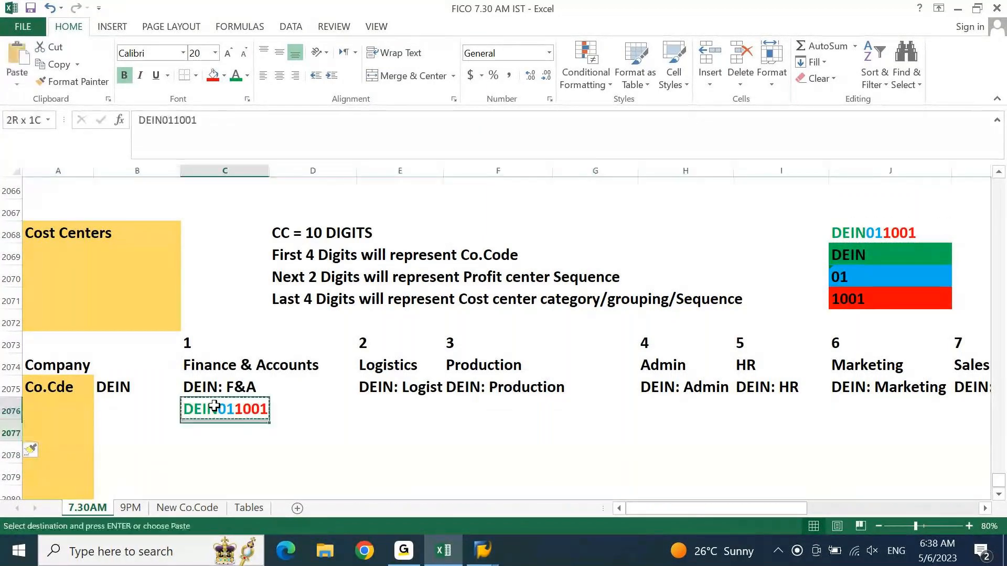
key("shift+Down")
key("shift+Down")
key("ctrl+v")
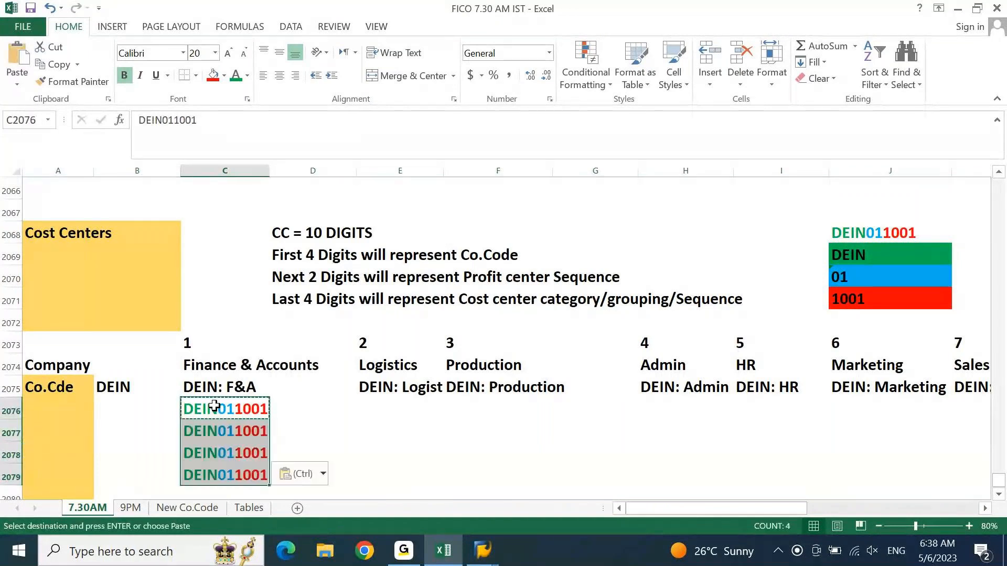
key("Escape")
key("Right")
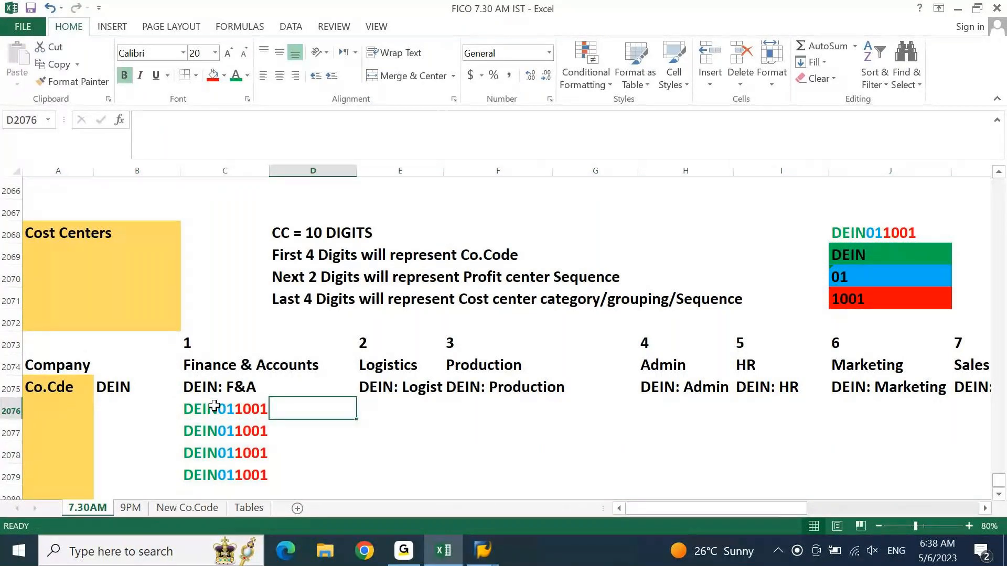
- Change the profit center digits of the code in C2077 to 02, making it DEIN021001
key("Left")
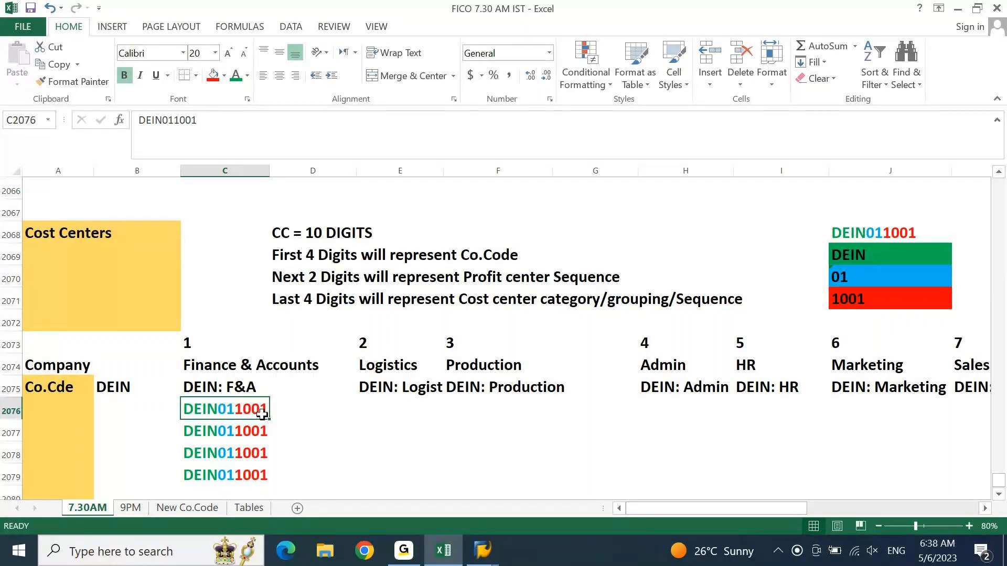
key("Down")
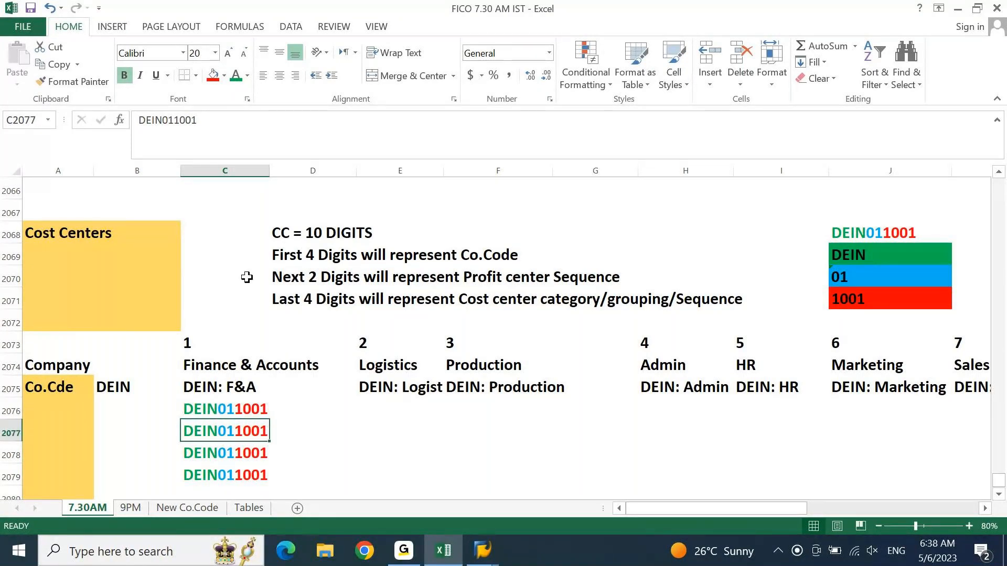
left_click(184, 128)
key("BackSpace")
type("2")
key("Return")
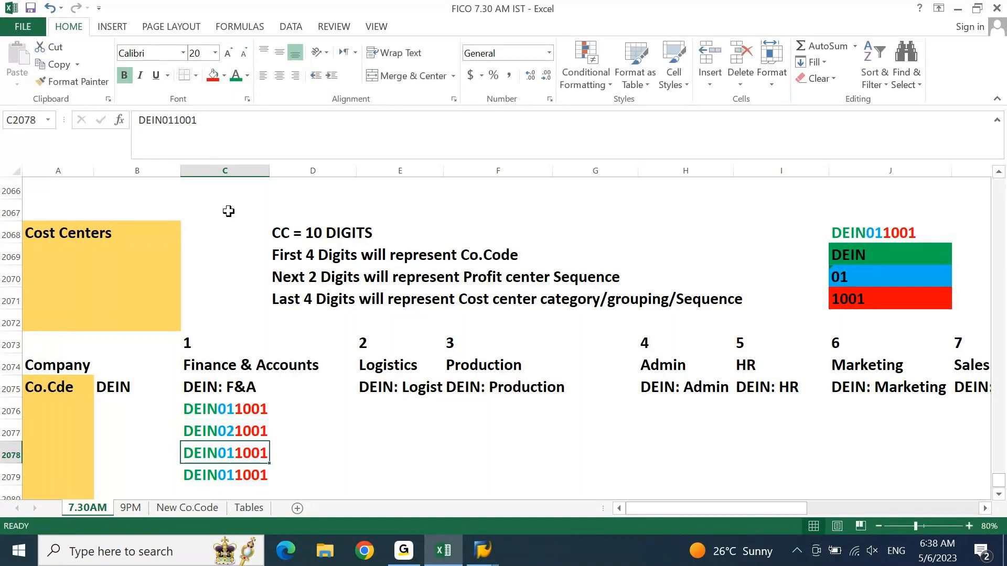
- Change the profit center digits of the code in C2078 to 03, making it DEIN031001
key("F2")
key("Left")
key("Left")
key("Left")
key("Left")
key("Left")
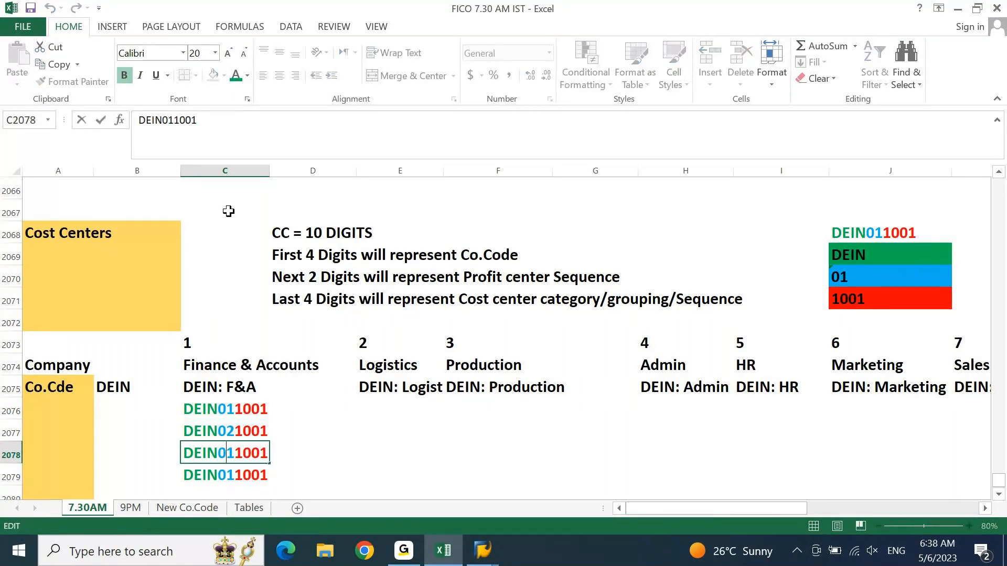
type("3")
key("Delete")
key("Return")
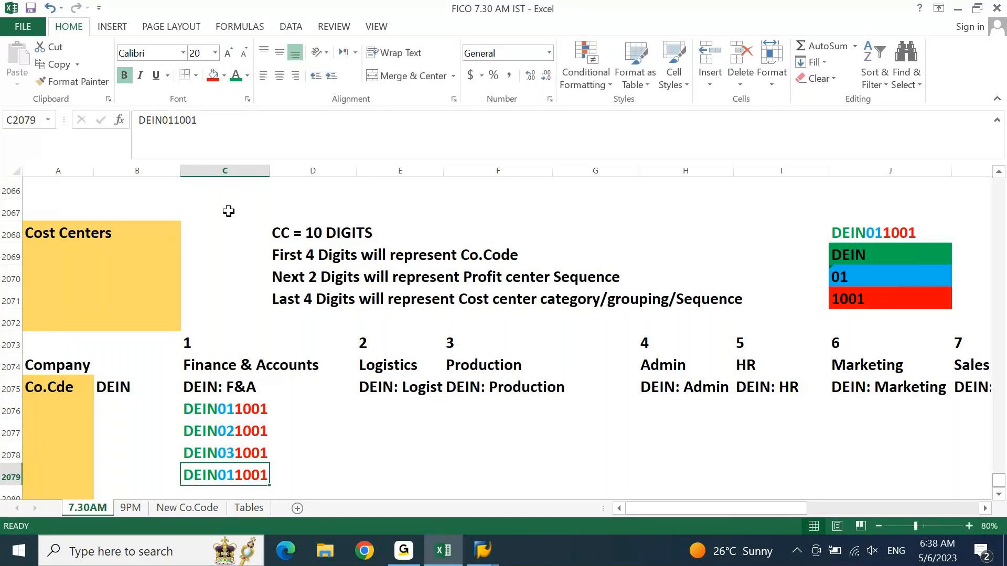
- Change the profit center digits of the code in C2079 to 04, making it DEIN041001
key("F2")
key("Left")
key("Left")
key("Left")
key("Left")
key("shift+Left")
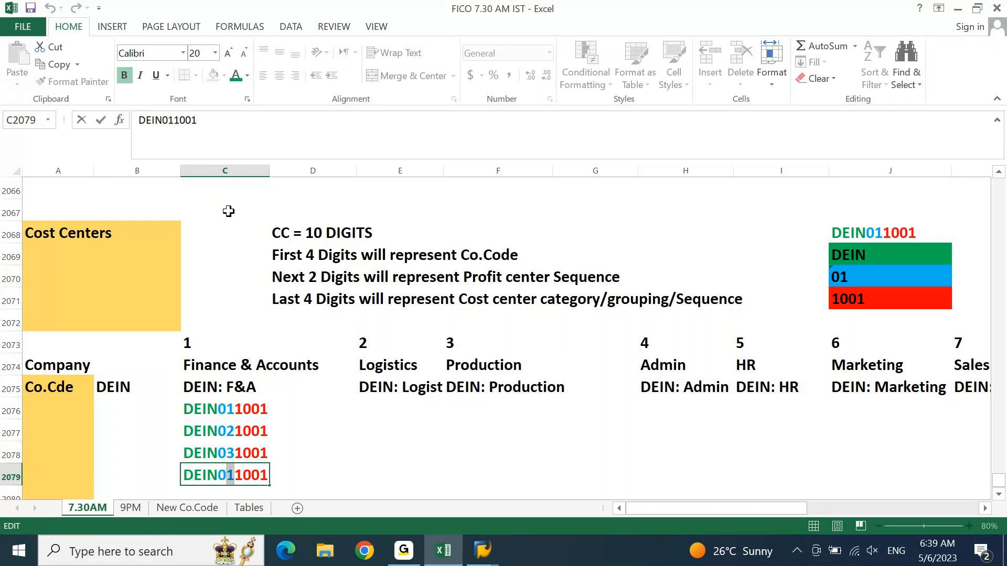
type("4")
key("Return")
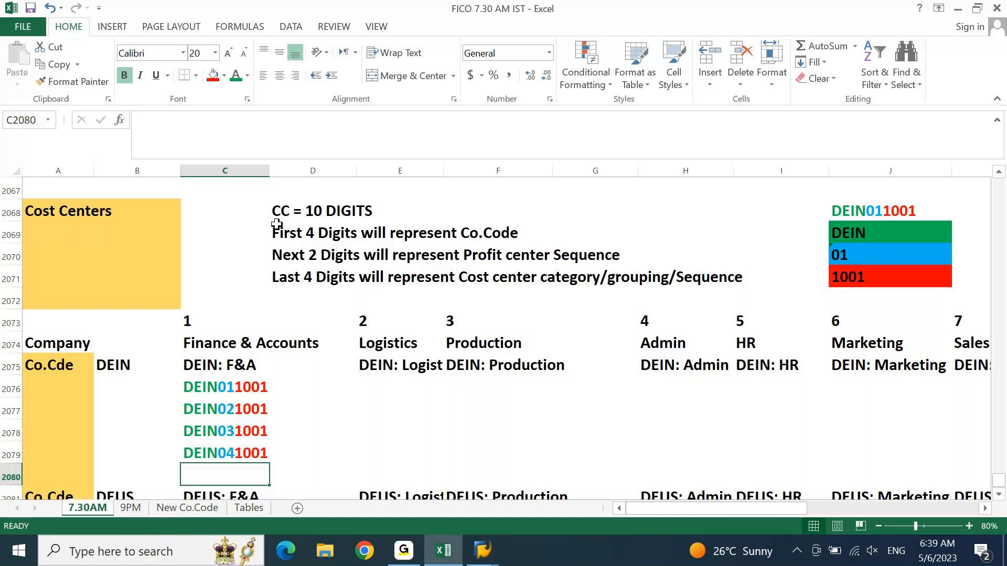
- Review the last-four-digits rule against the Finance & Accounts heading and the four DEIN cost center codes
left_click(308, 278)
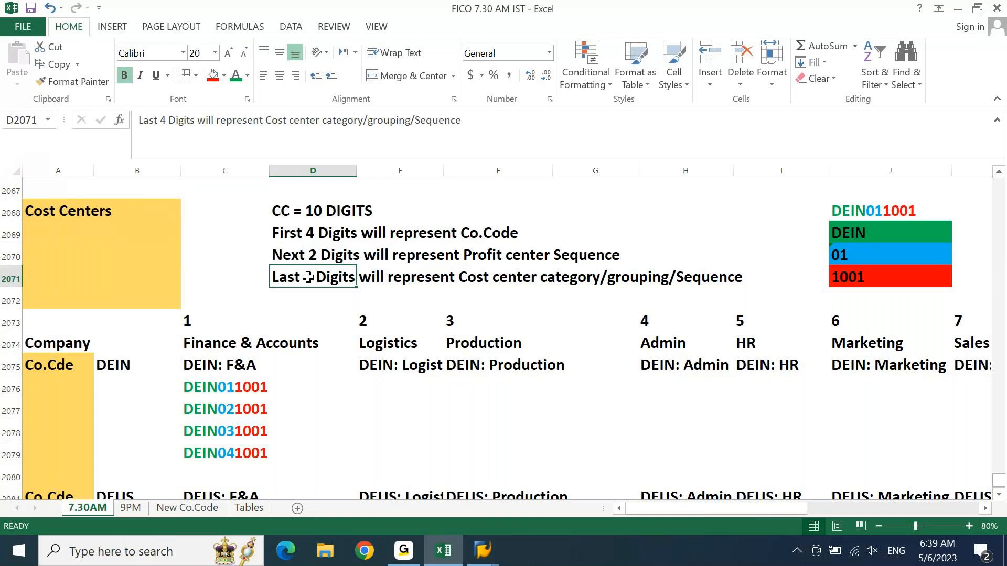
left_click(227, 342)
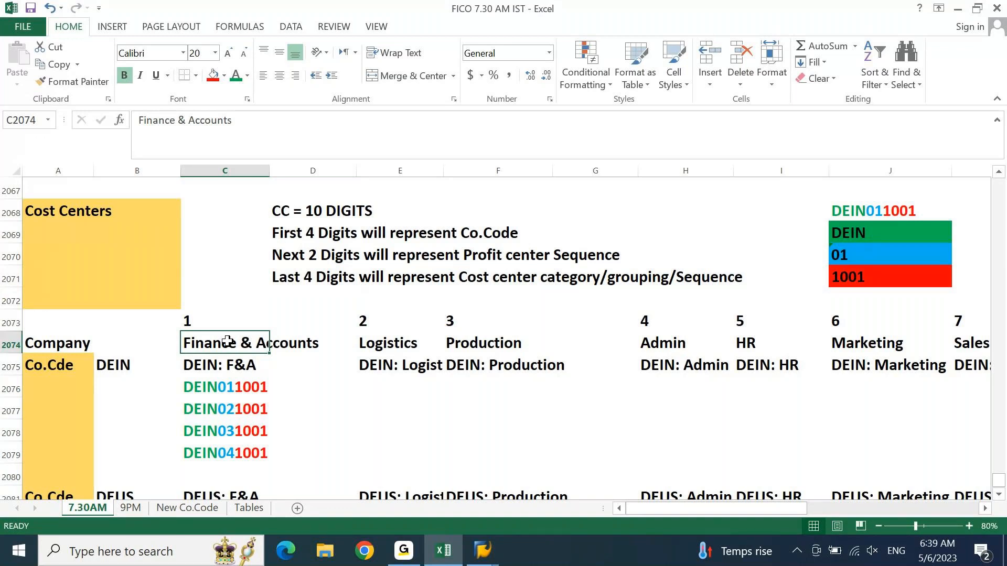
left_click(230, 393)
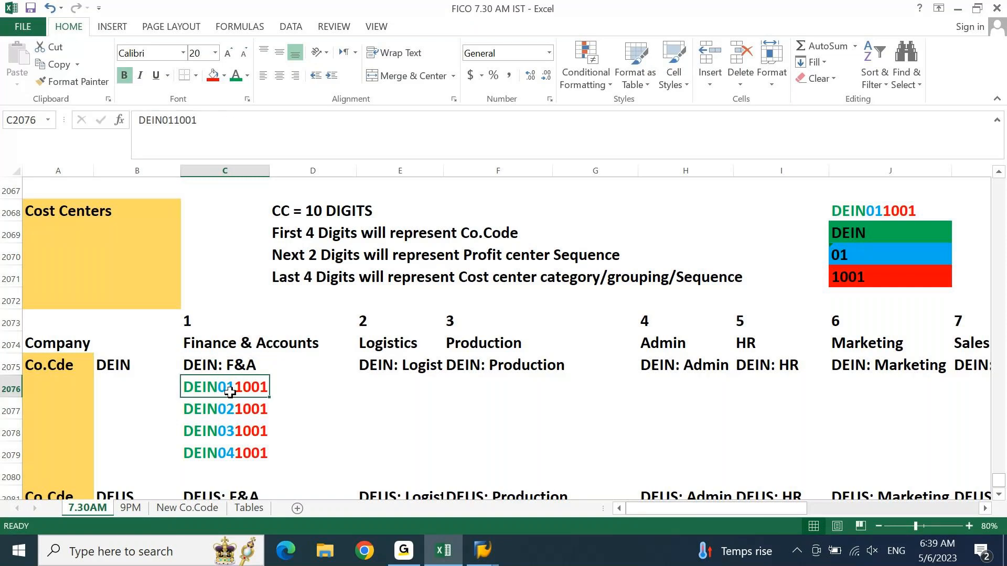
key("Down")
key("F2")
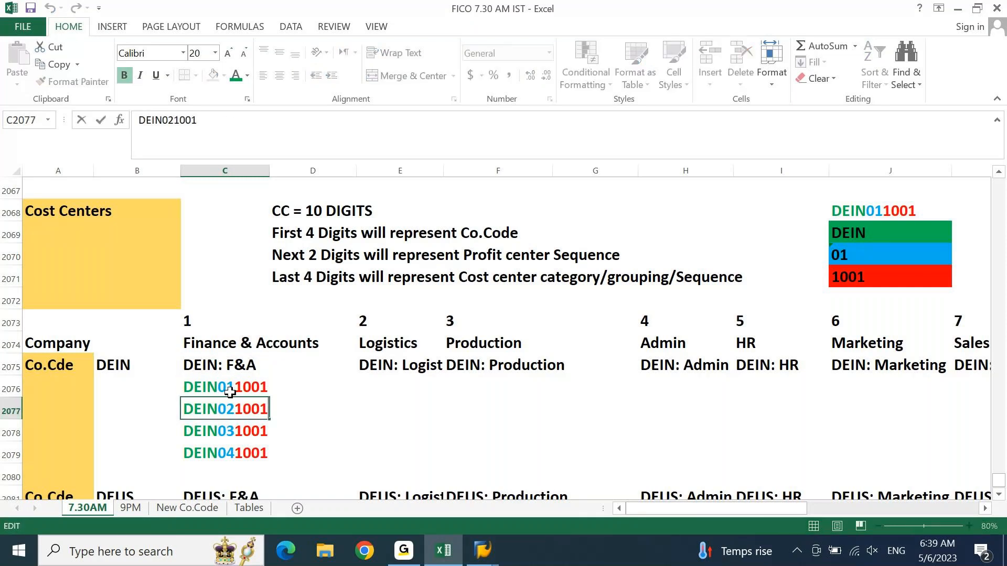
key("Return")
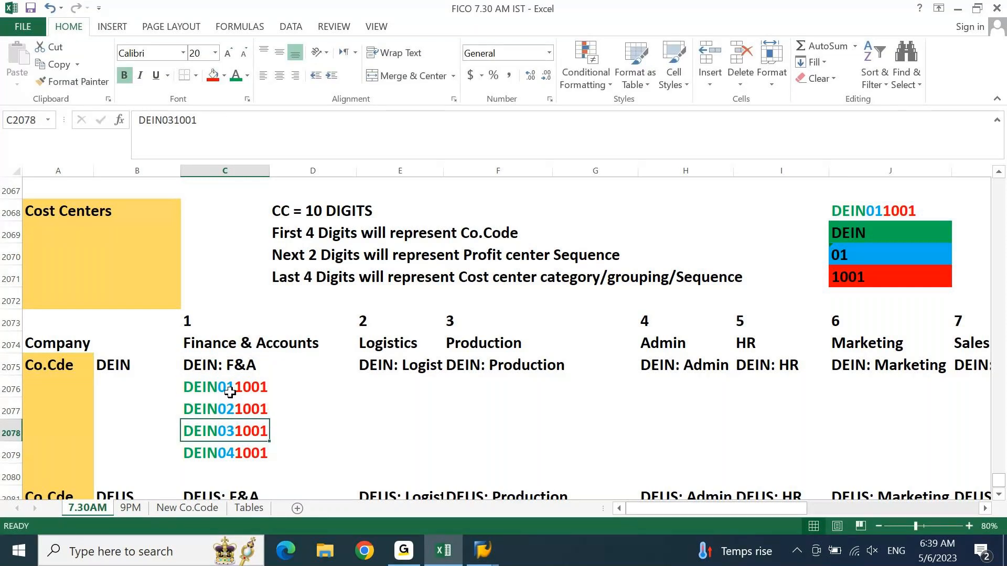
key("Down")
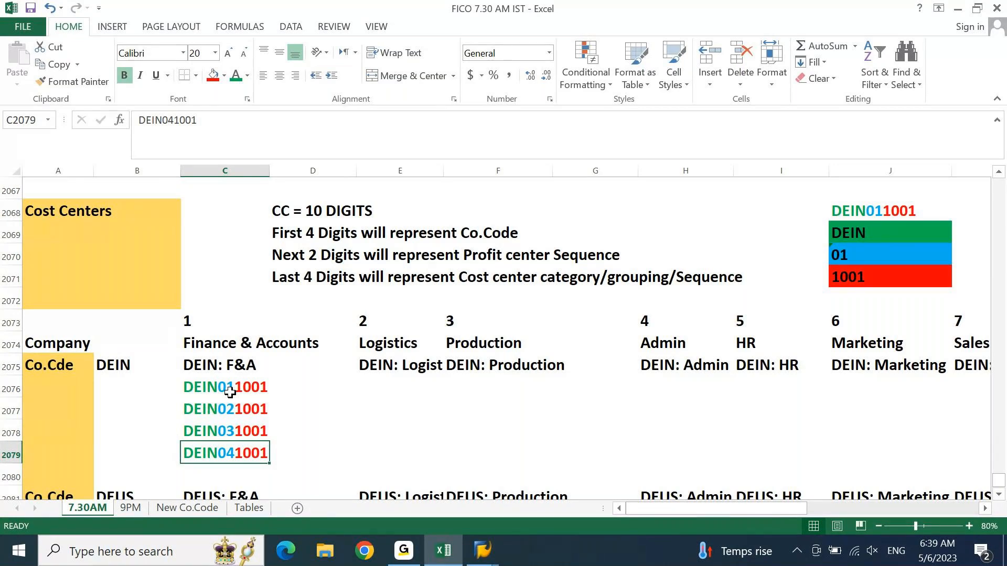
key("Down")
- Insert a blank row between the codes DEIN011001 and DEIN021001
scroll(229, 392, "down", 1)
left_click(230, 392)
key("Up")
key("shift+space")
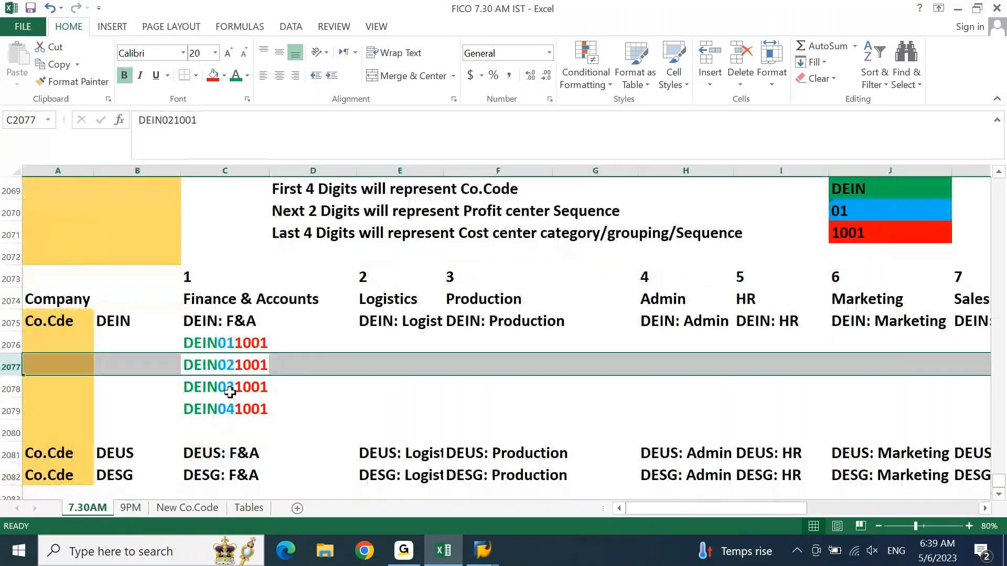
key("ctrl+shift+plus")
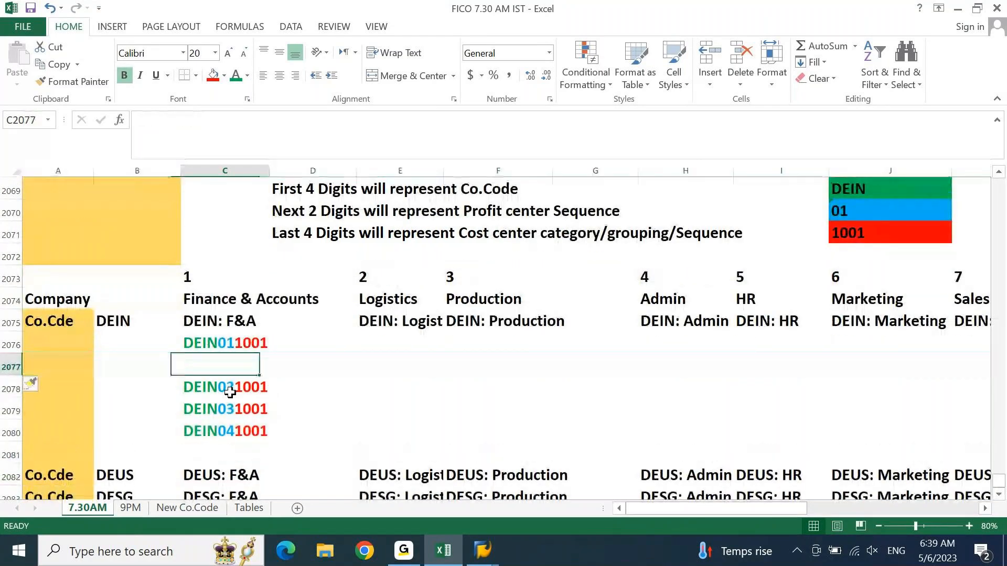
- Fill the code above down into C2077 and change its last digit to 2, making it DEIN011002
key("ctrl+d")
key("F2")
key("BackSpace")
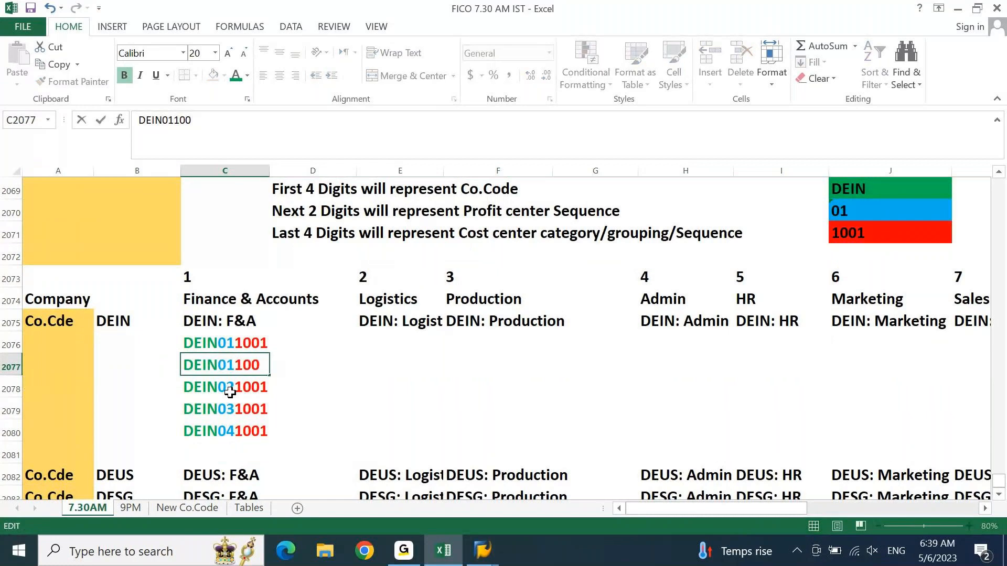
type("2")
key("Return")
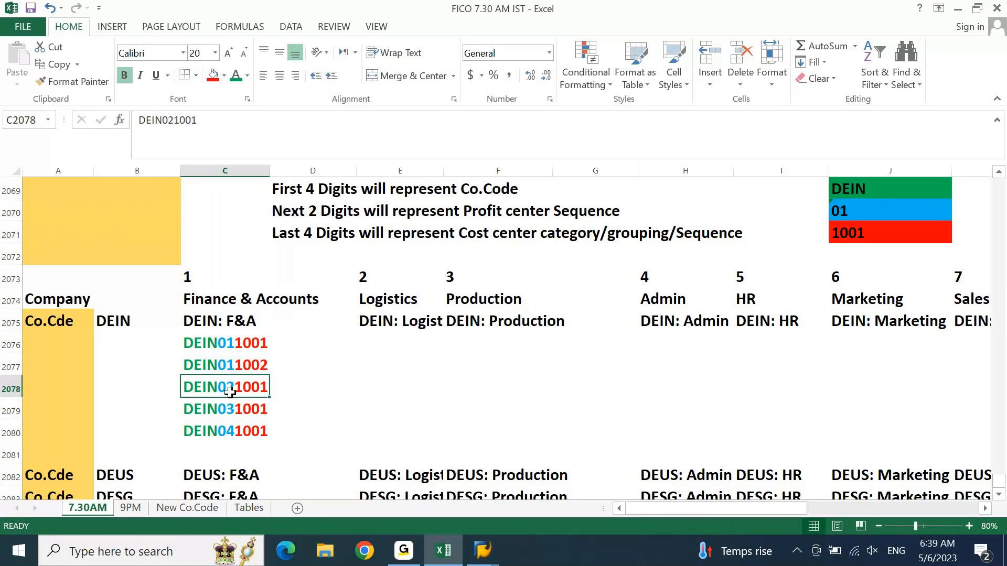
- Delete the entire row 2077 holding the code DEIN011002
key("Up")
key("Up")
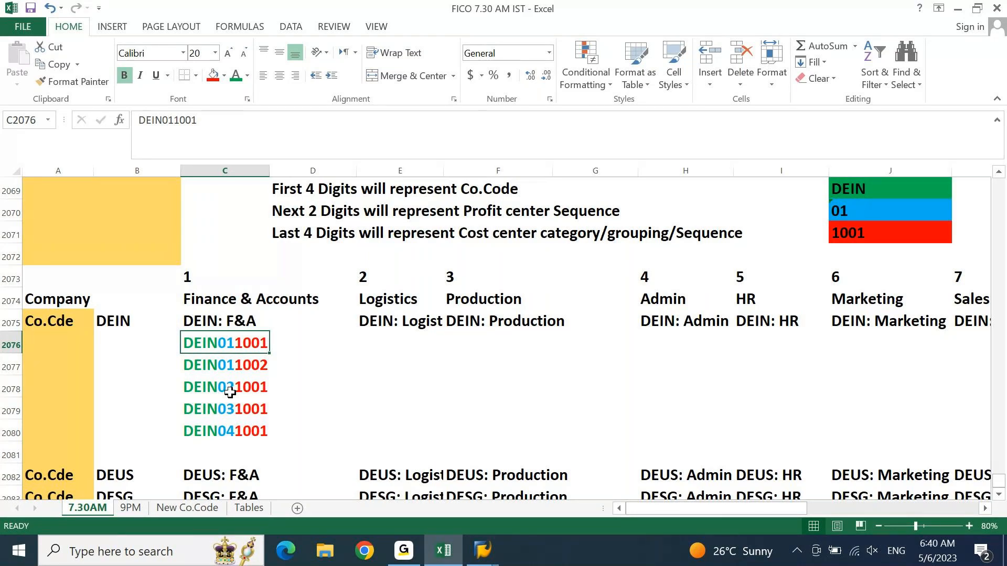
key("Down")
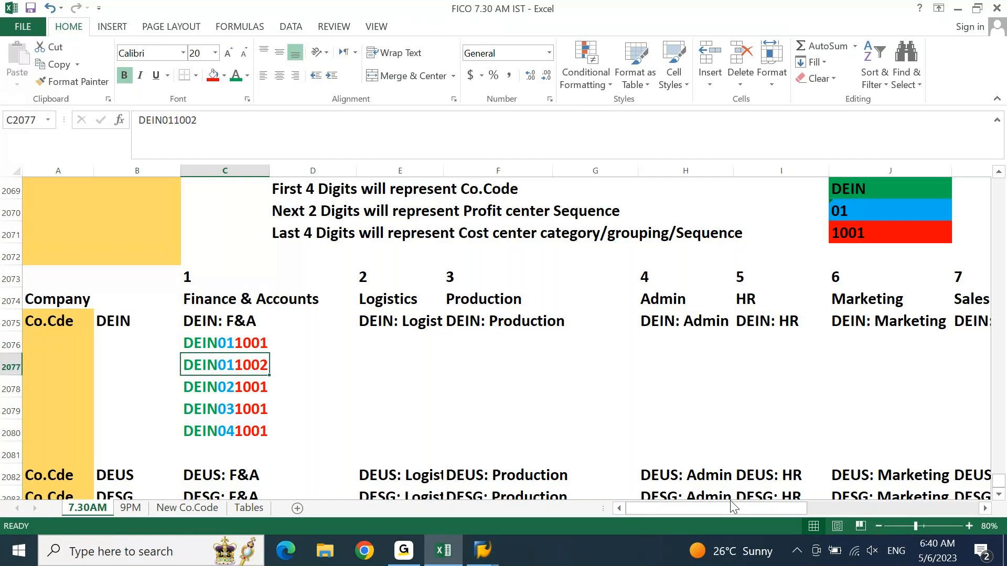
key("shift+space")
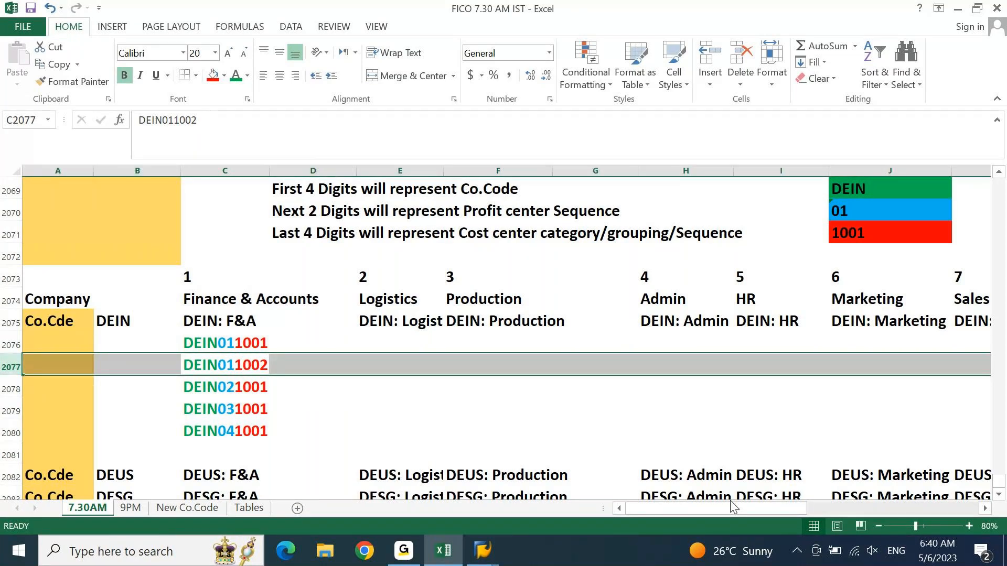
key("ctrl+minus")
key("Up")
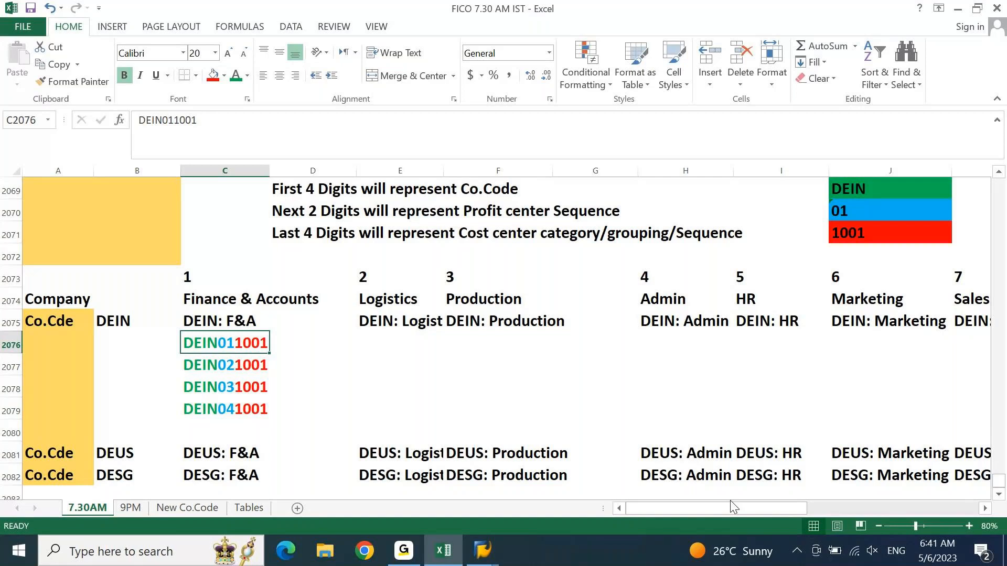
- AutoFit the width of the Logistics column E to its DEIN: Logistics heading
key("shift+space")
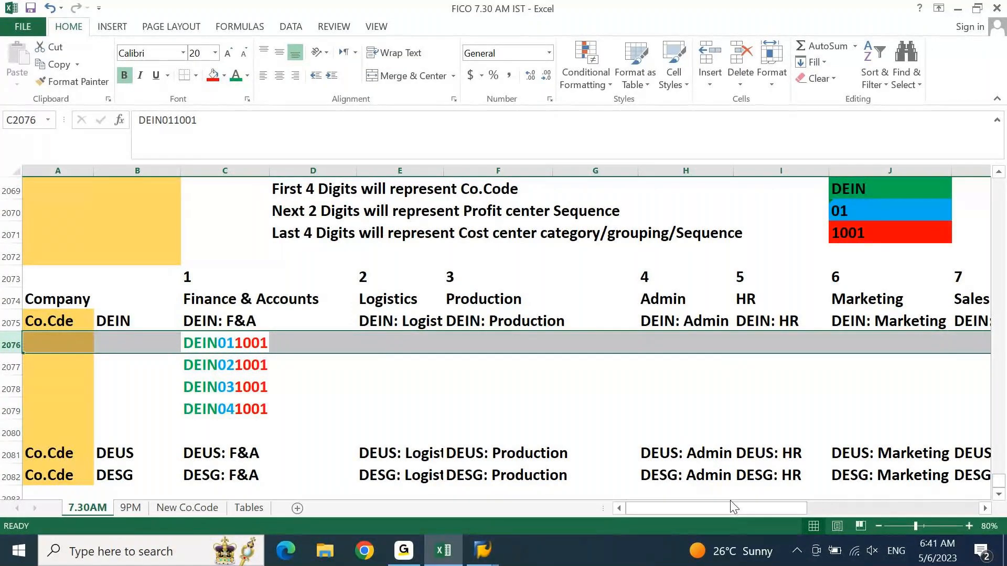
key("Right")
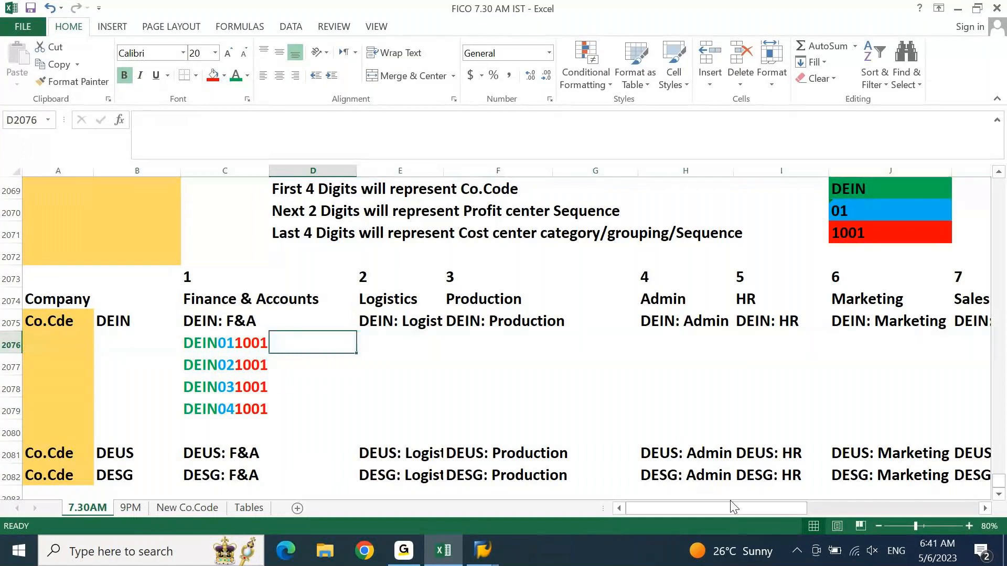
key("Right")
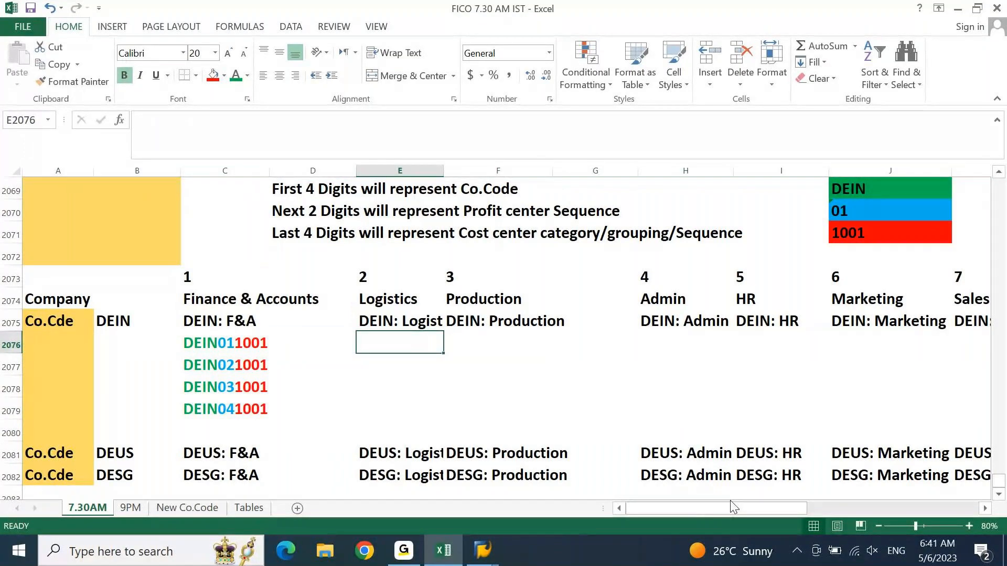
key("Up")
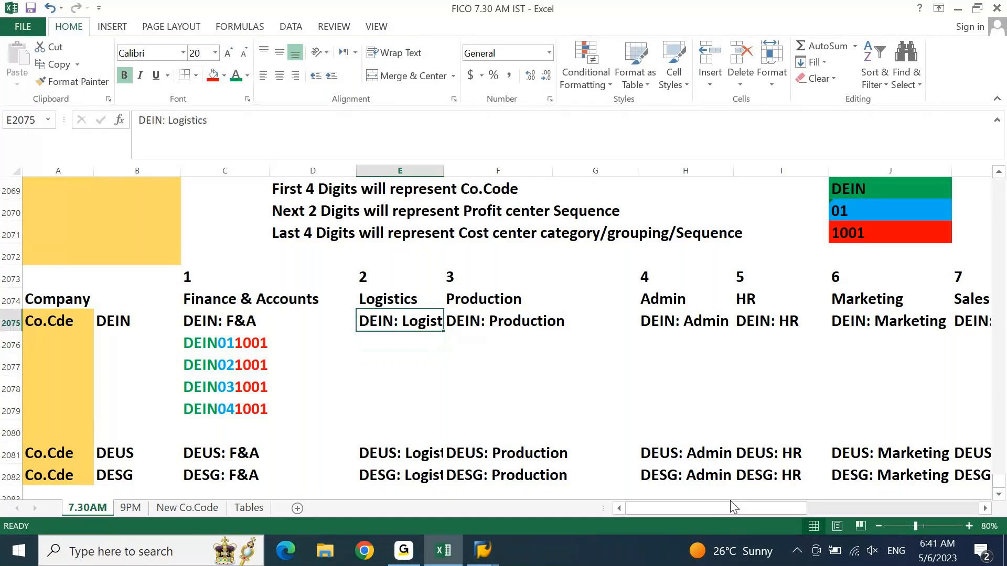
key("alt+h")
key("o")
key("i")
- Copy the code DEIN011001 from C2076 into E2076 under DEIN: Logistics
key("Down")
key("Down")
key("Left")
key("Up")
key("Left")
key("ctrl+c")
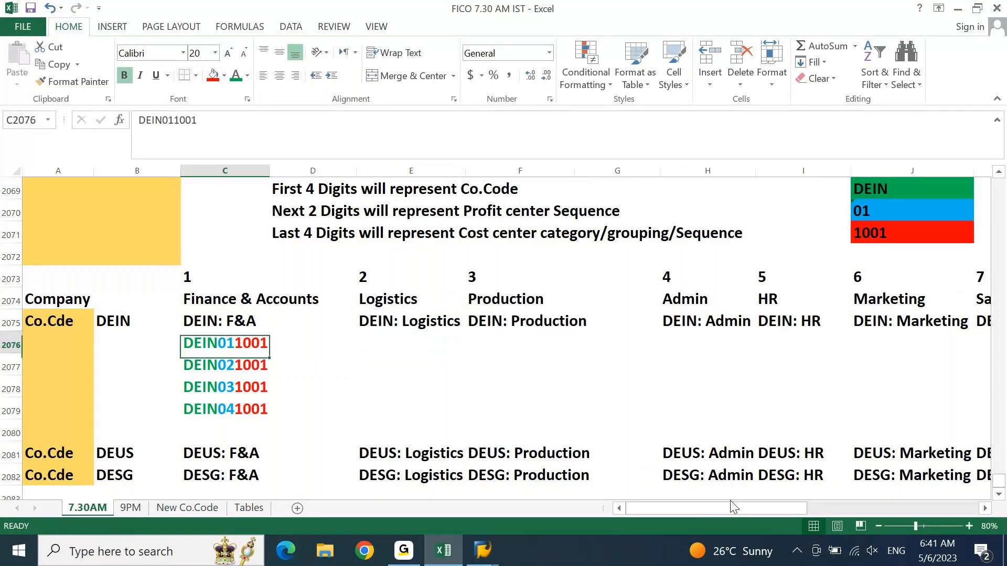
key("Right")
key("Right")
key("ctrl+v")
key("Escape")
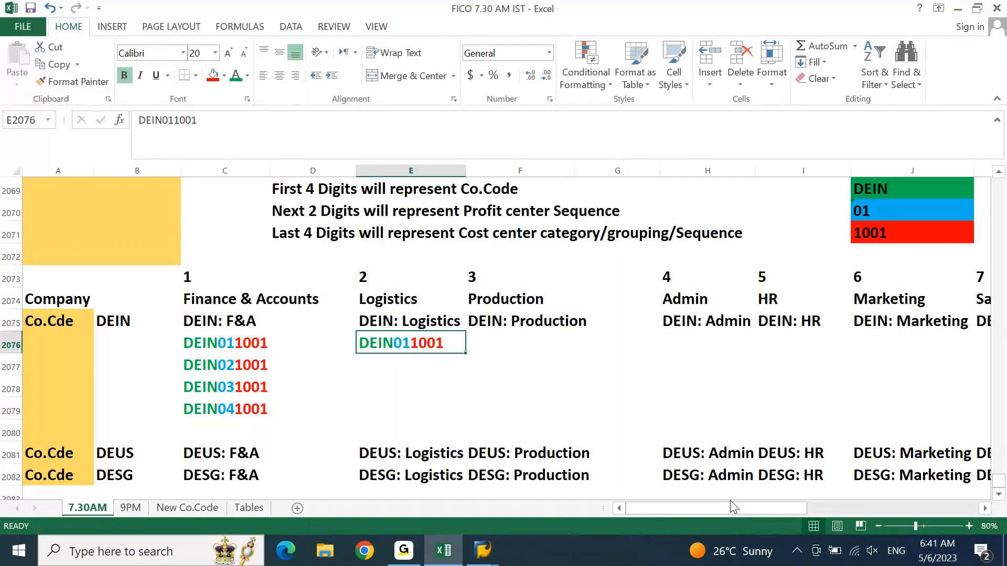
- Change the cost center category digit of the code in E2076 to 2, making it DEIN012001
key("F2")
key("Left")
key("Left")
key("Left")
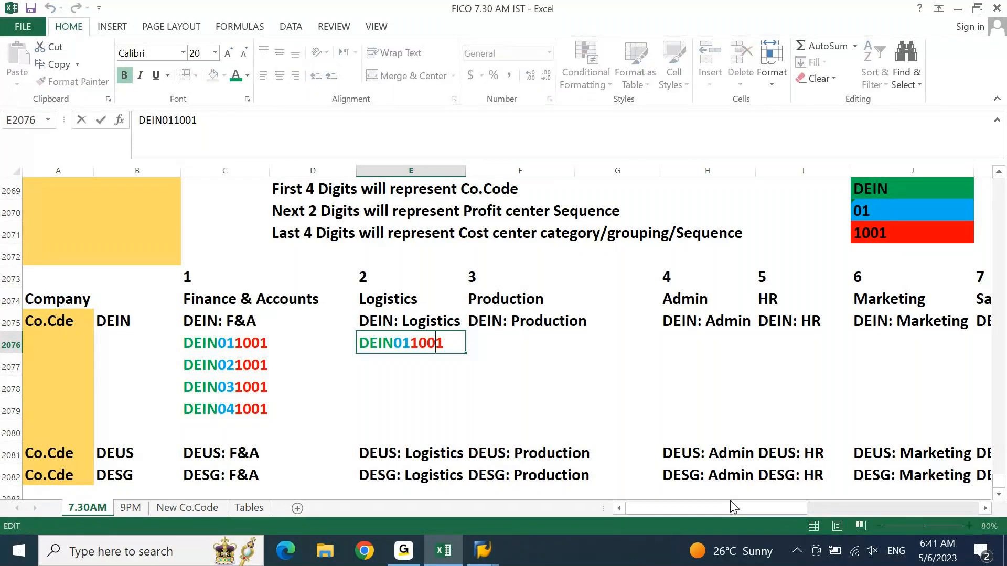
key("BackSpace")
type("2")
key("Return")
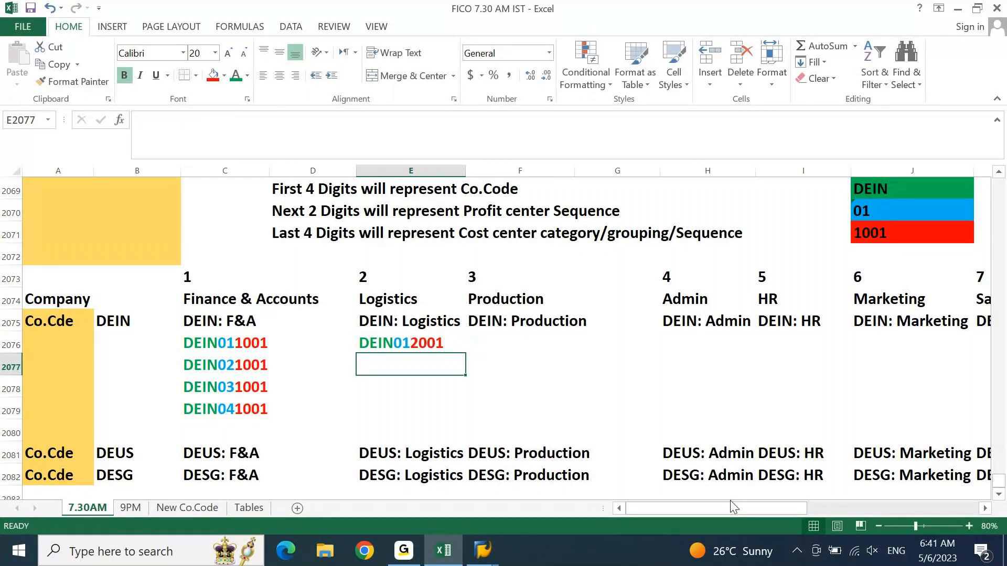
- Copy the code DEIN012001 from E2076 down through E2079
key("Up")
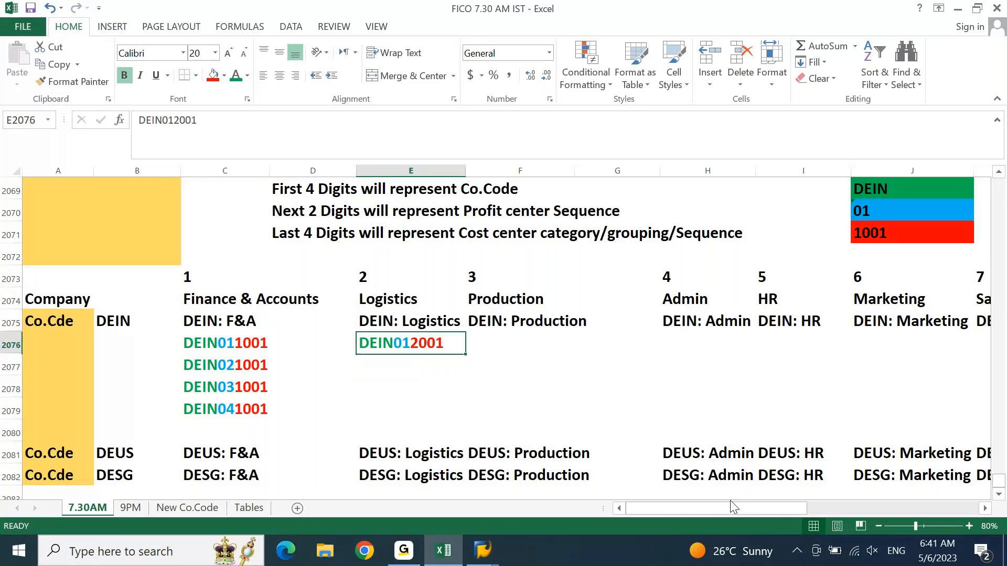
key("ctrl+c")
key("shift+Down")
key("shift+Down")
key("shift+Down")
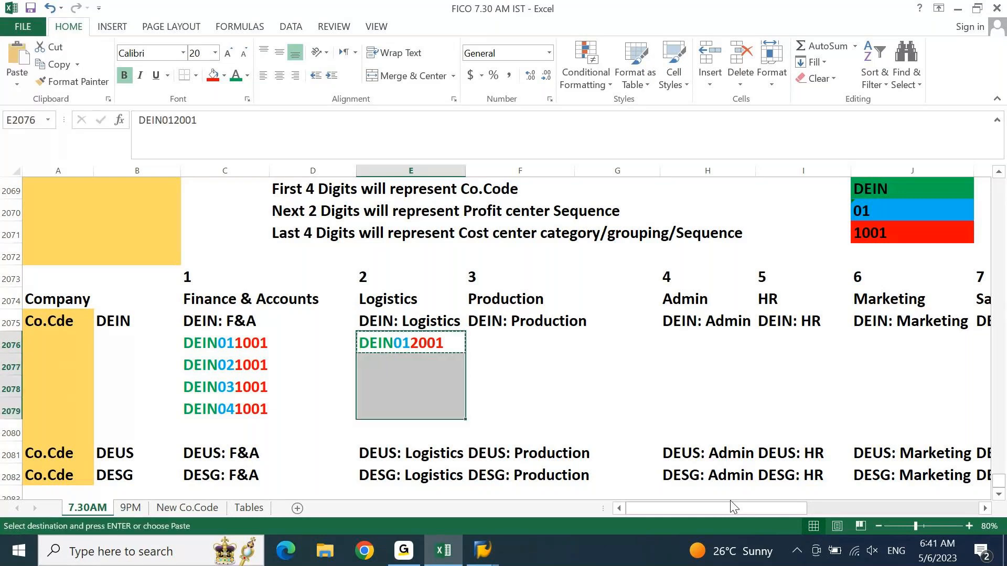
key("ctrl+v")
key("Escape")
- Change the profit center digits of the code in E2077 to 02, making it DEIN022001
key("Left")
key("Right")
key("Down")
key("F2")
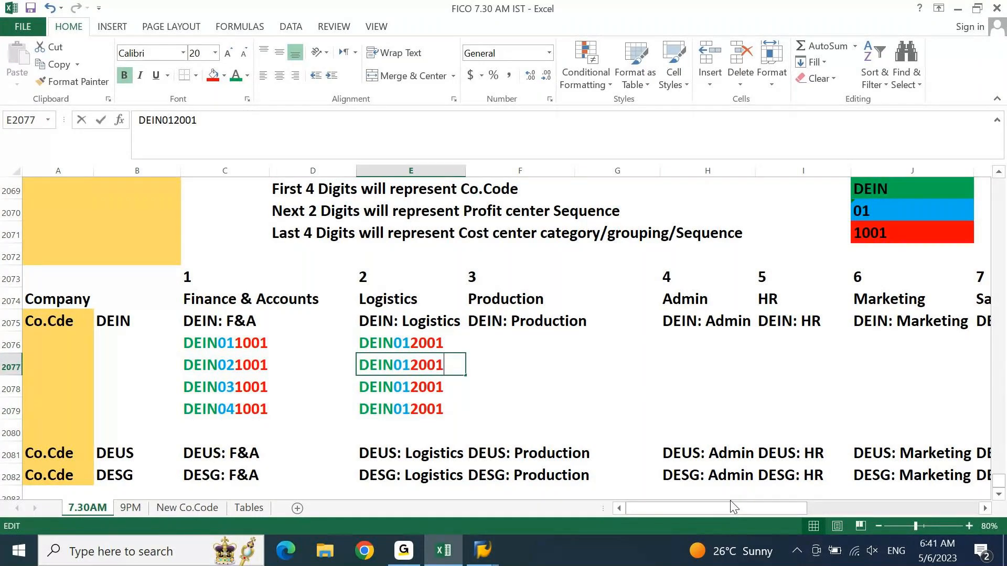
key("Left")
key("Left")
key("Left")
key("Left")
key("BackSpace")
type("2")
key("Return")
- Change the profit center digits of the code in E2078 to 03, making it DEIN032001
key("F2")
key("Left")
key("Left")
key("Left")
key("Left")
key("shift+Left")
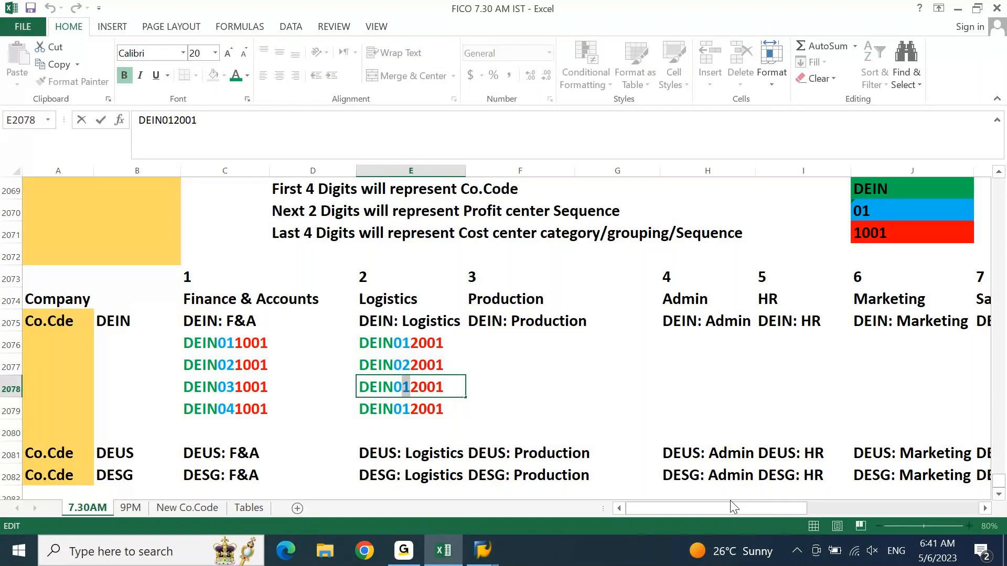
type("3")
key("Return")
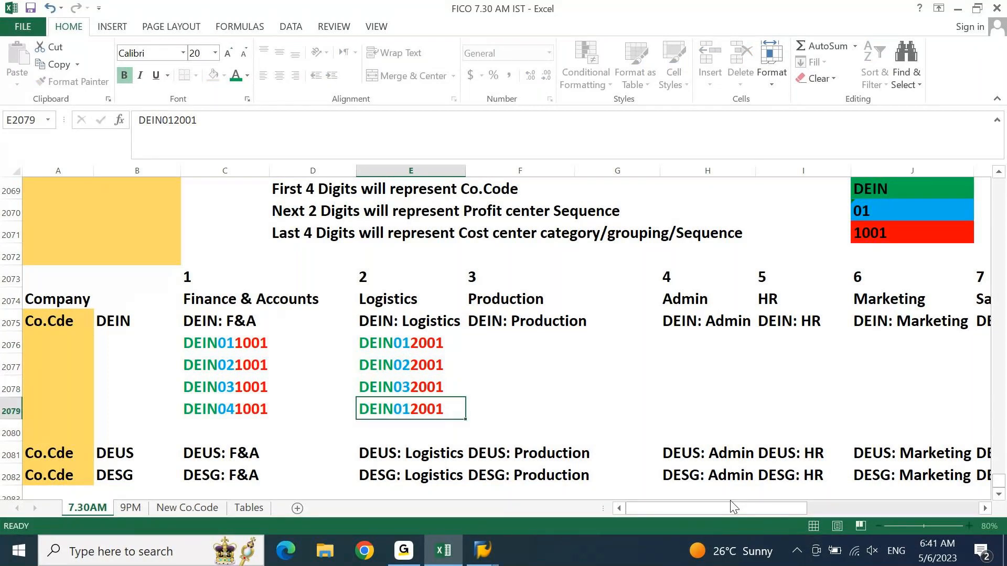
- Change the profit center digits of the code in E2079 to 04, making it DEIN042001
key("F2")
key("Left")
key("Left")
key("Left")
key("Left")
key("shift+Left")
type("4")
key("Return")
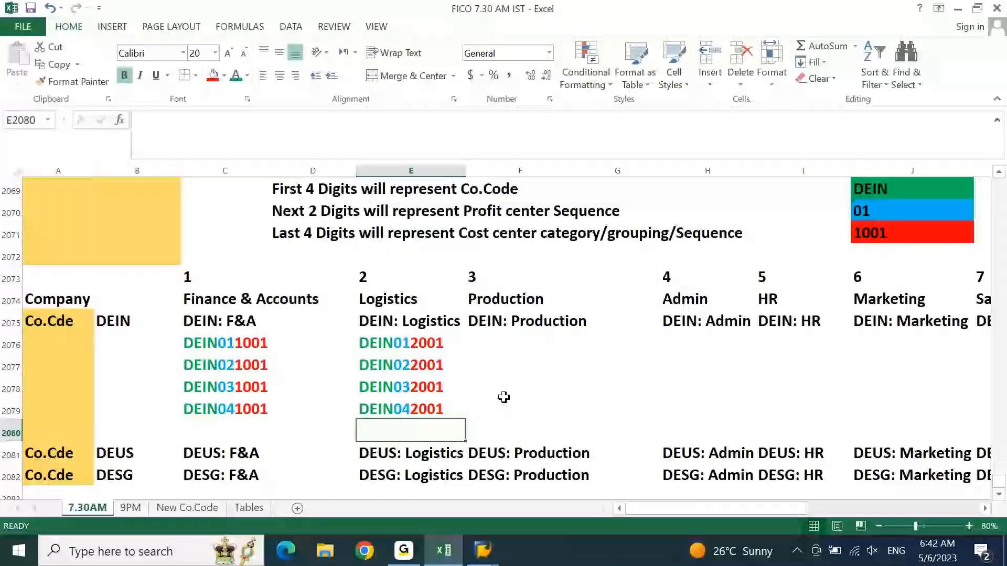
- Copy the four Logistics codes in E2076:E2079 into F2076:F2079 under DEIN: Production
left_click_drag(399, 343, 438, 404)
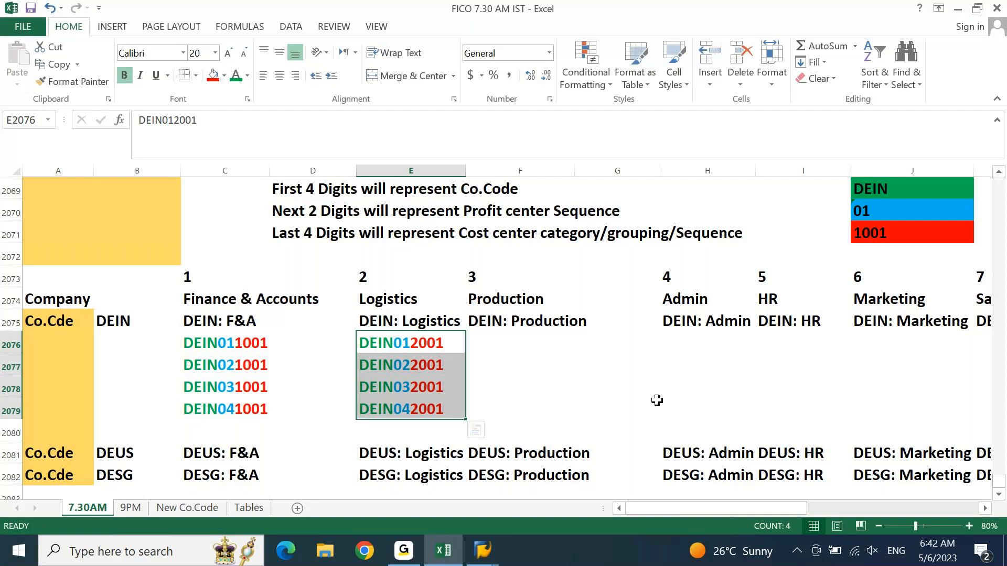
key("ctrl+c")
key("Right")
key("ctrl+v")
- Change the category digit of the Production code in F2076 to 3, making it DEIN013001
key("F2")
key("Left")
key("Left")
key("Left")
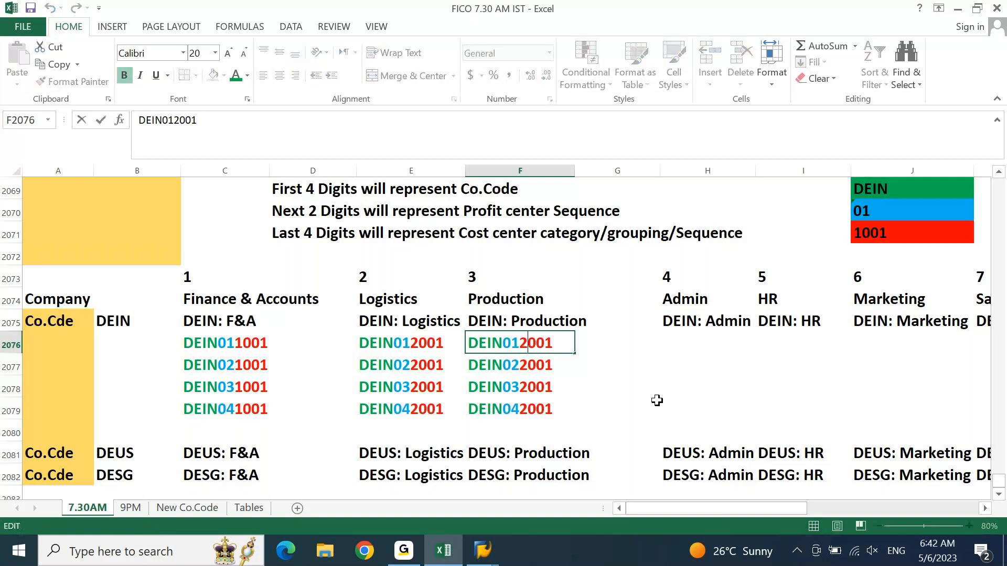
key("shift+Left")
type("3")
key("Return")
- Change the category digit of the Production code in F2077 to 3, making it DEIN023001
key("F2")
key("Left")
key("Left")
key("Left")
key("shift+Left")
type("3")
key("Return")
- Change the category digit of the Production code in F2078 to 3, making it DEIN033001
key("F2")
key("Left")
key("Left")
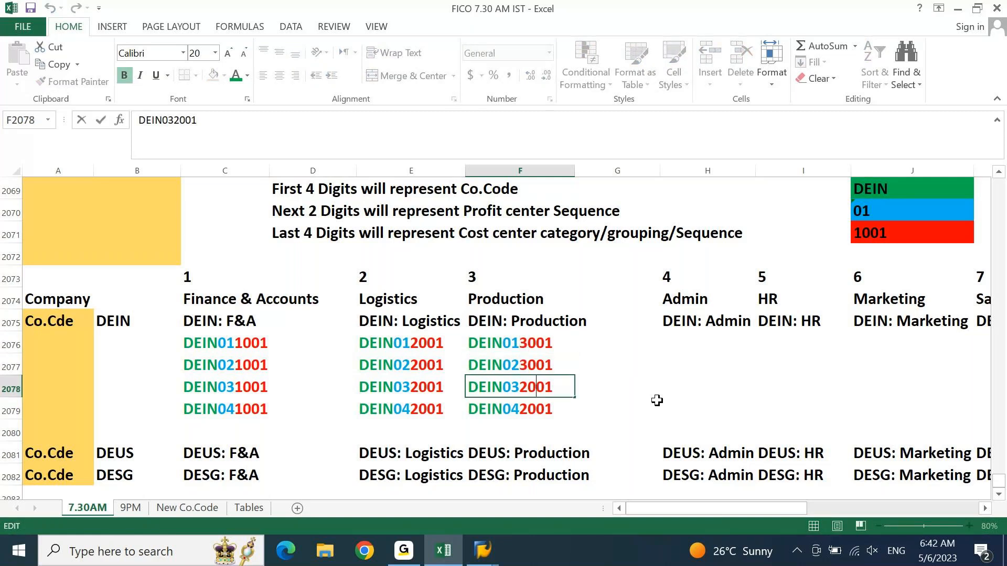
key("Left")
key("shift+Left")
type("3")
key("Return")
- Change the category digit of the code in F2079 to 3, making it DEIN043001, and save the workbook
key("F2")
key("Left")
key("Left")
key("Left")
key("shift+Left")
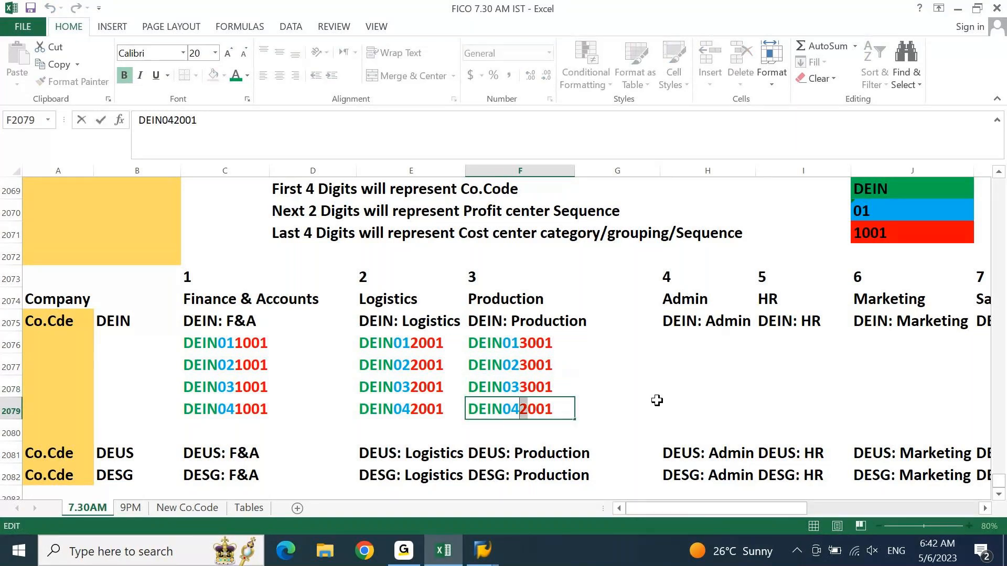
type("3")
key("Return")
key("ctrl+s")
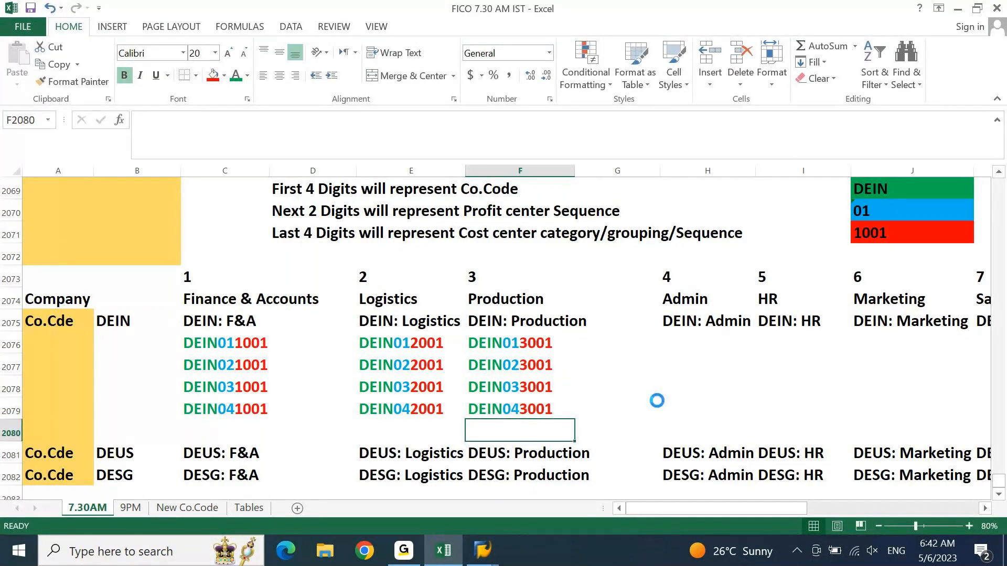
- Review the DEIN cost center row across the department columns from Production to Sales
key("Up")
key("Up")
key("Up")
key("Up")
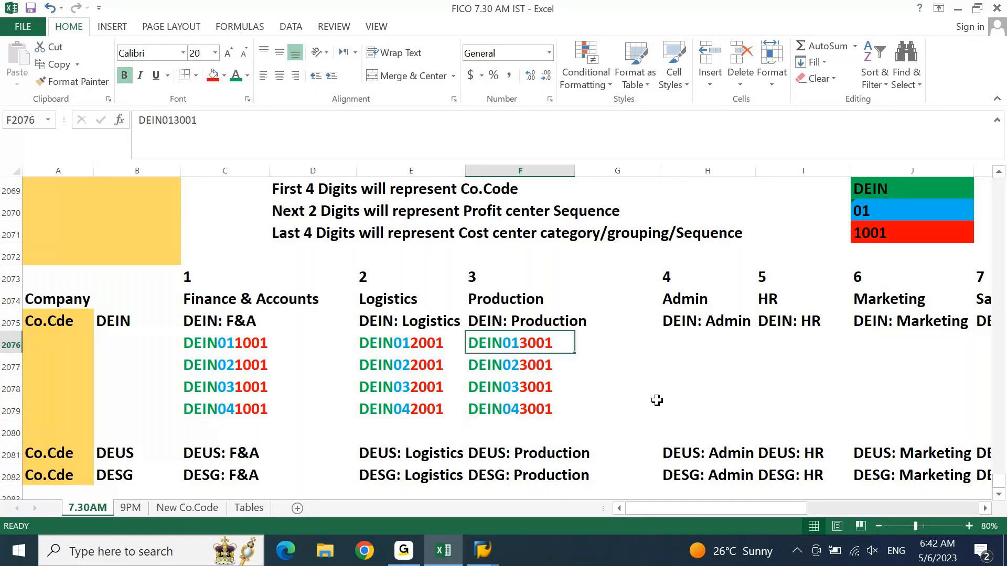
key("Right")
key("Right")
key("Right")
key("Right")
key("Right")
key("Right")
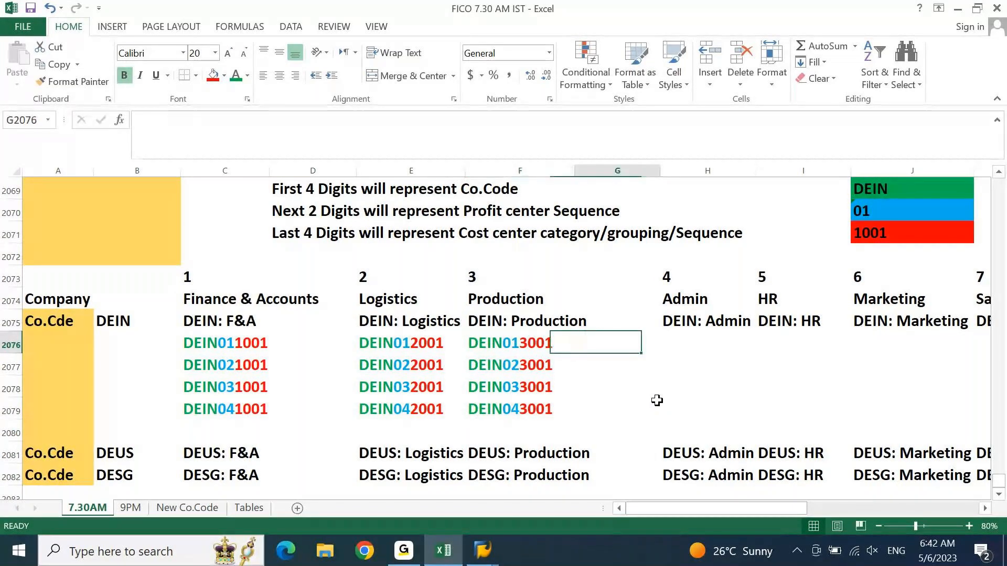
key("ctrl+Left")
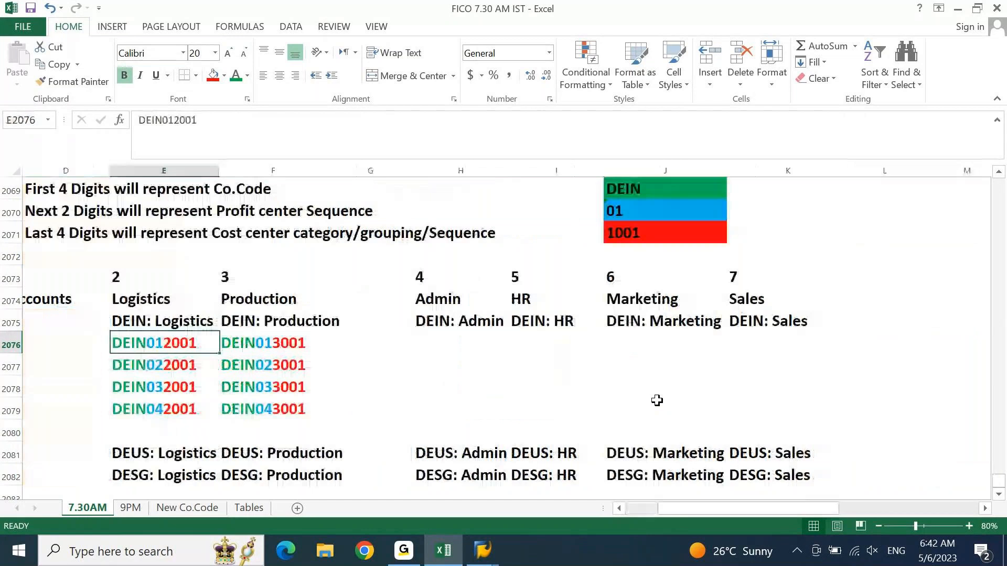
key("Home")
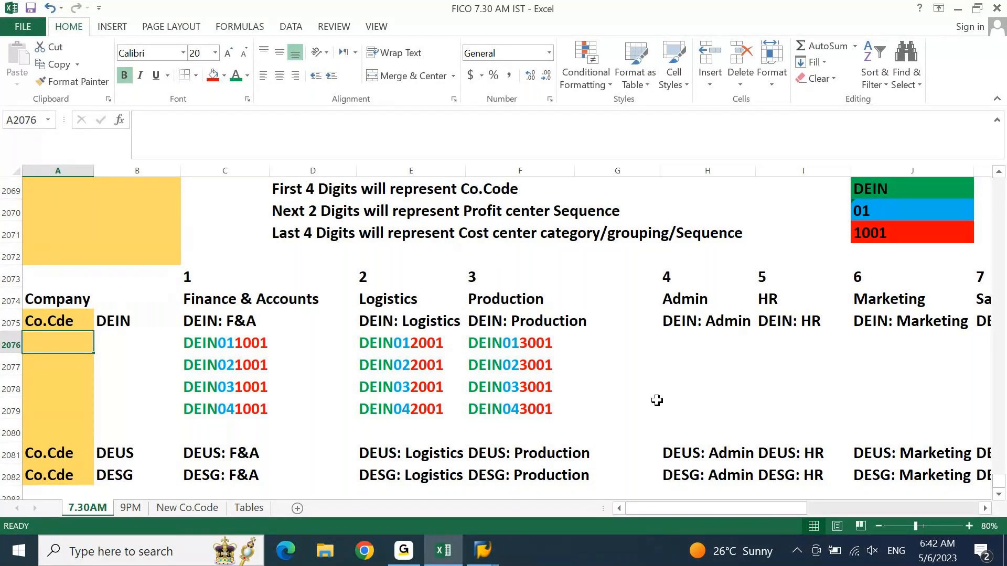
- Review the Profit Centers numbering rules and the DEIN01 to DEIN04 codes above the cost center section
key("Up")
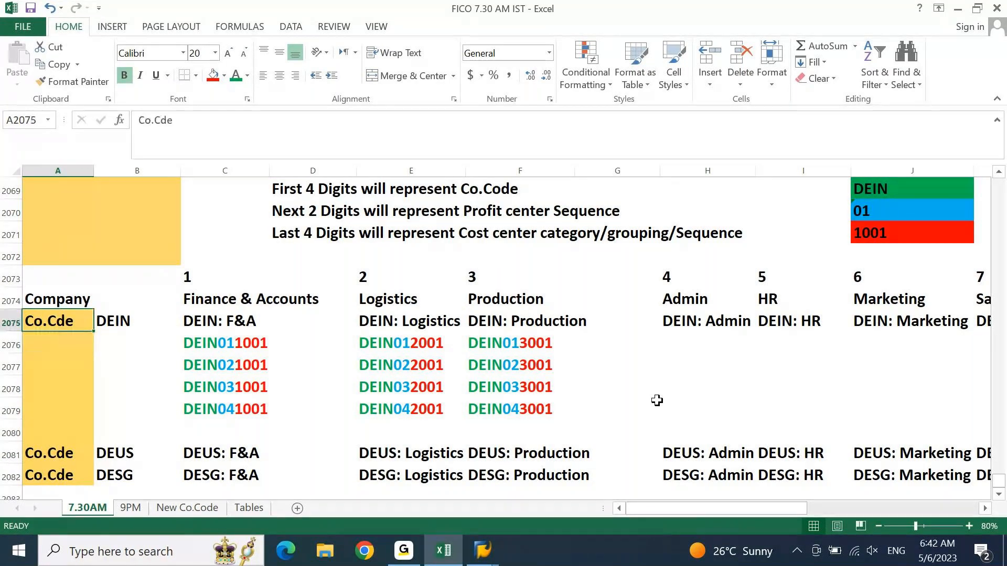
key("Up")
key("Up")
key("Up")
key("Up")
key("Up")
key("Up")
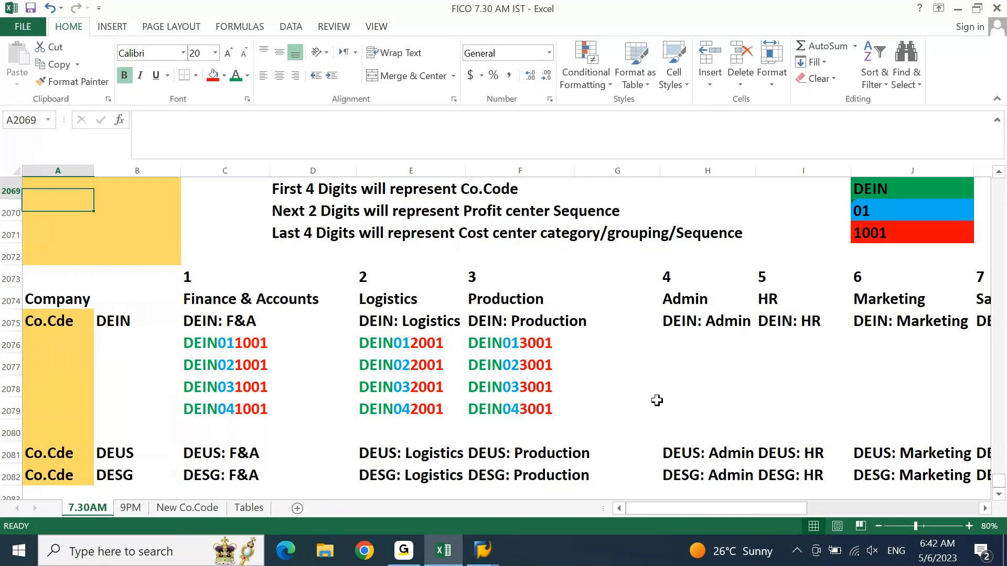
key("Right")
key("Up")
key("Up")
key("Up")
key("Up")
key("Up")
key("Up")
key("Up")
key("Up")
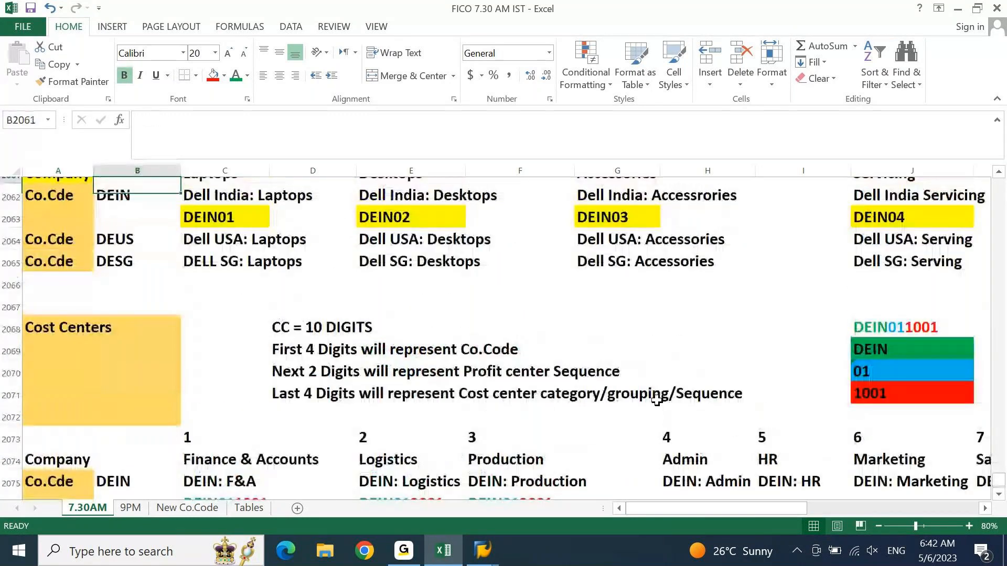
key("Up")
key("Up")
key("Up")
key("Up")
key("Up")
key("Up")
key("Up")
key("Down")
key("Down")
key("Down")
key("Down")
key("Down")
key("Right")
key("Down")
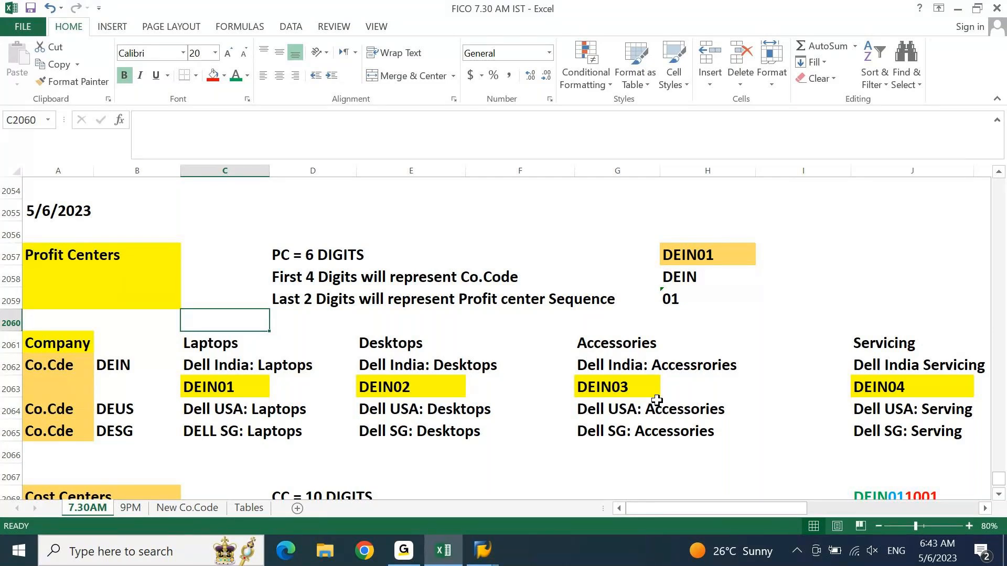
- Switch to SAP, run transaction SPRO and display the SAP Reference IMG
left_click(487, 553)
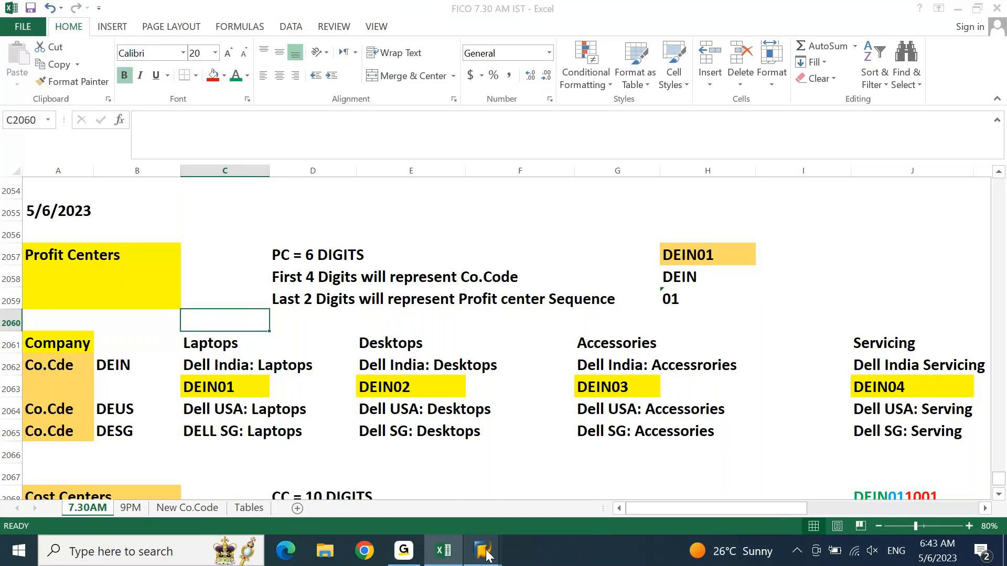
type("SP")
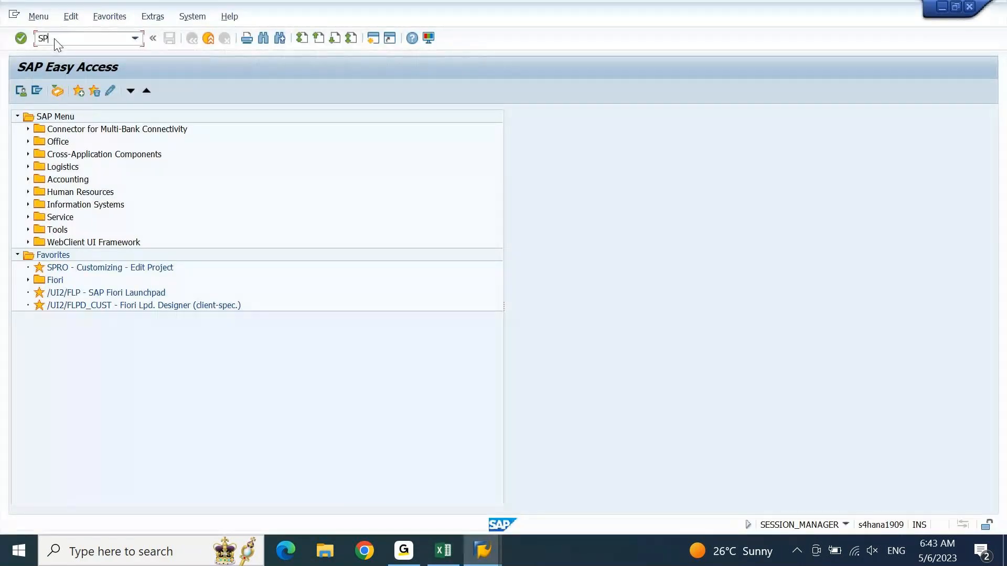
type("RO")
key("Return")
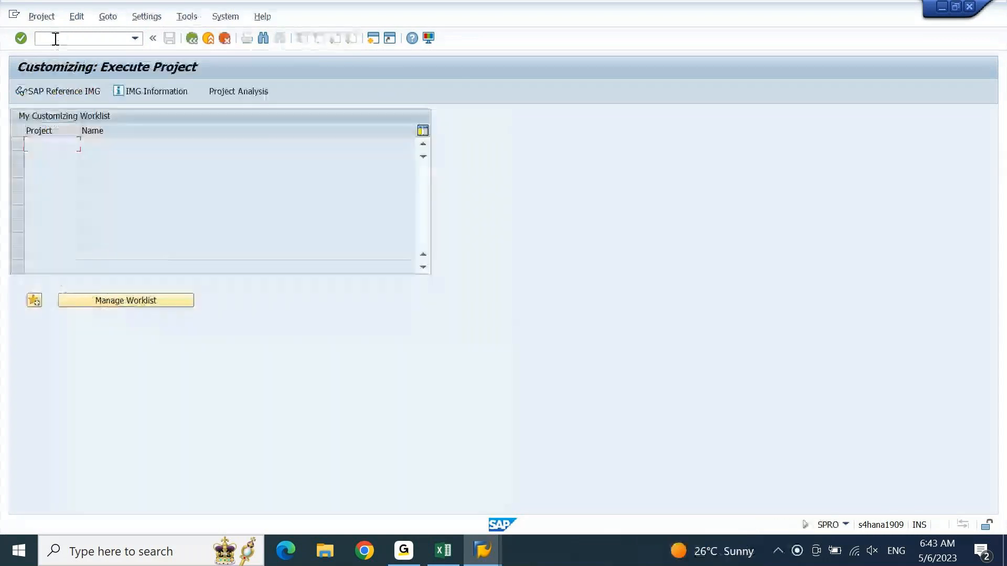
left_click(76, 92)
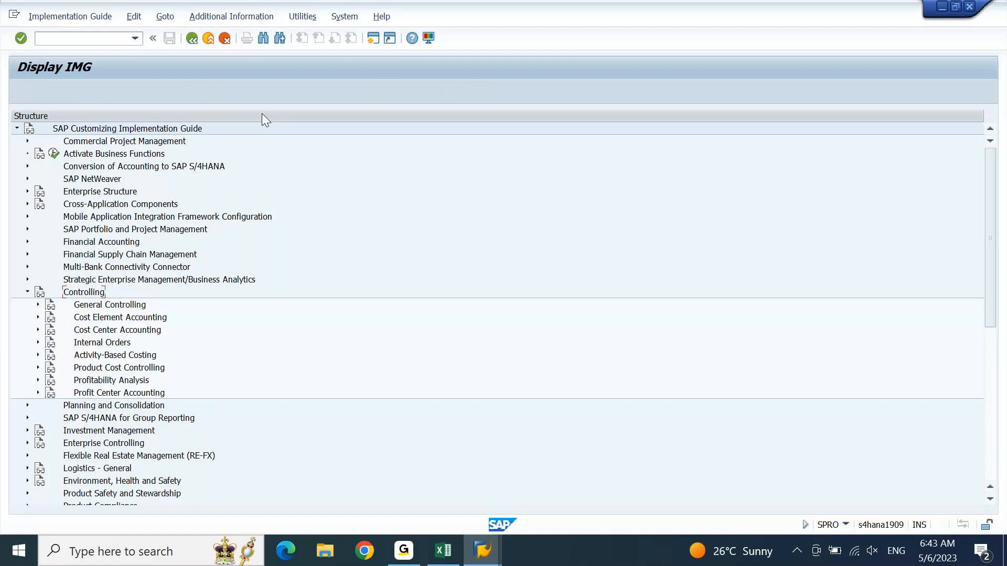
- Open Define Standard Hierarchy in the Profit Center Accounting master data and set the controlling area to DEGR
left_click(110, 393)
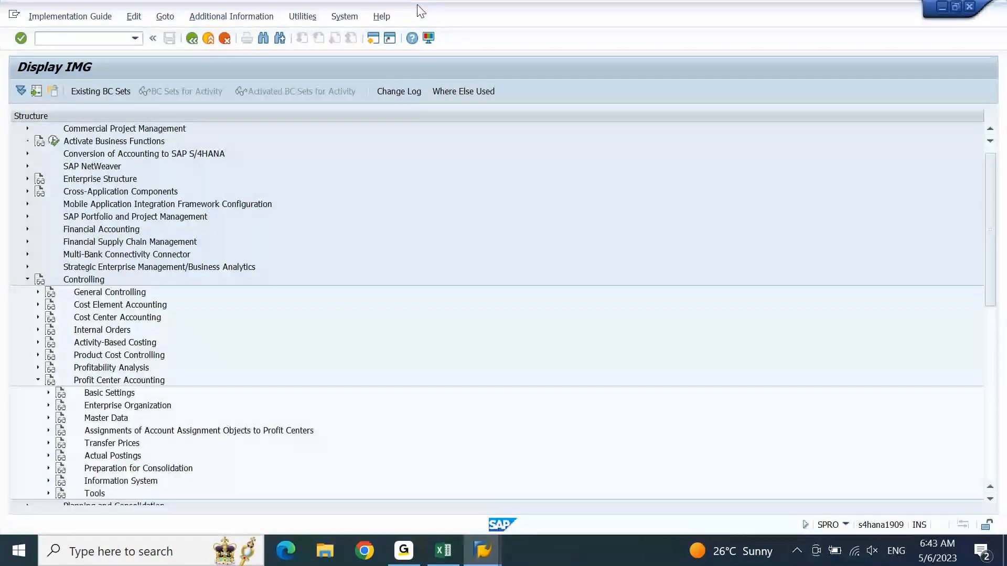
left_click(112, 394)
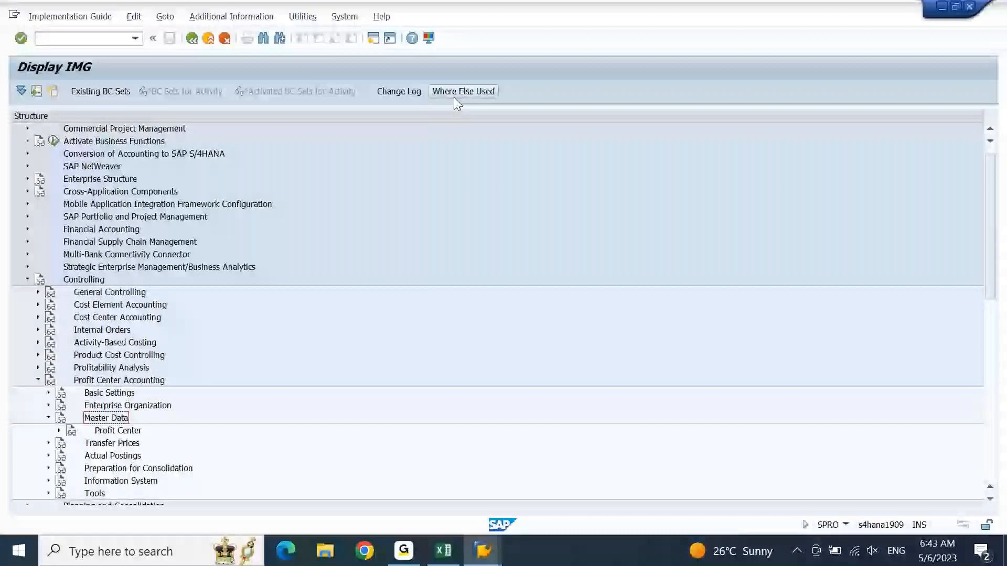
key("Down")
key("Right")
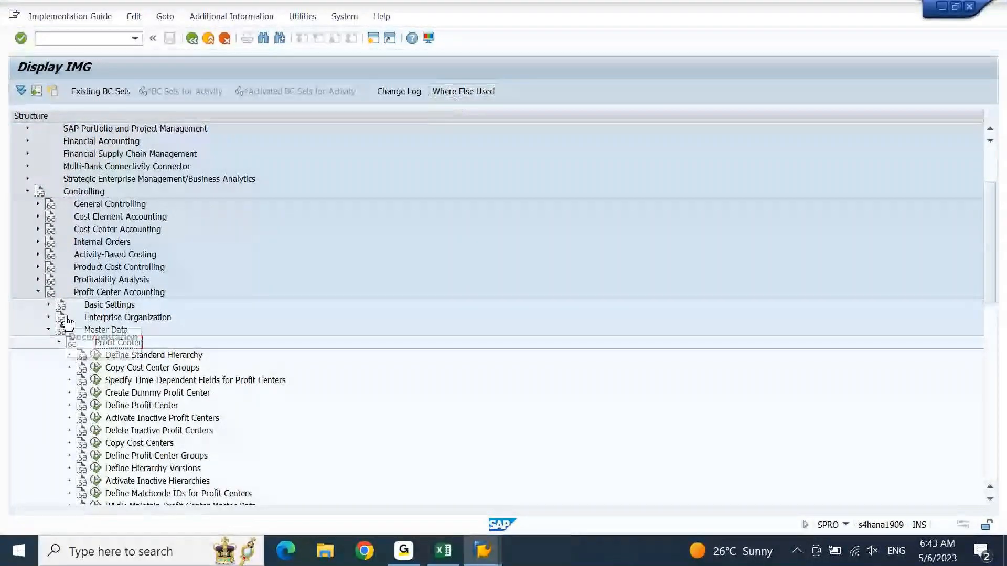
left_click(96, 355)
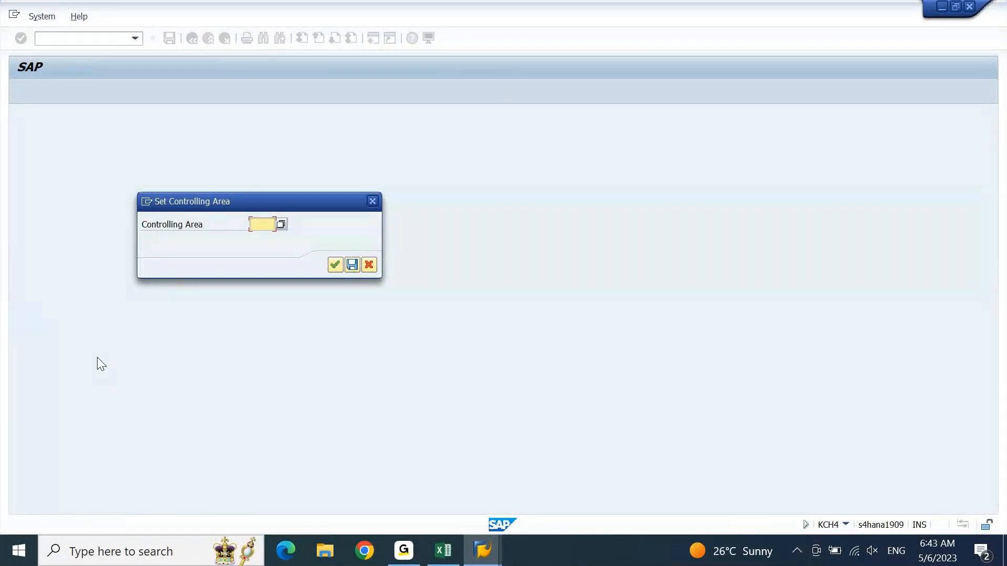
type("DEGR")
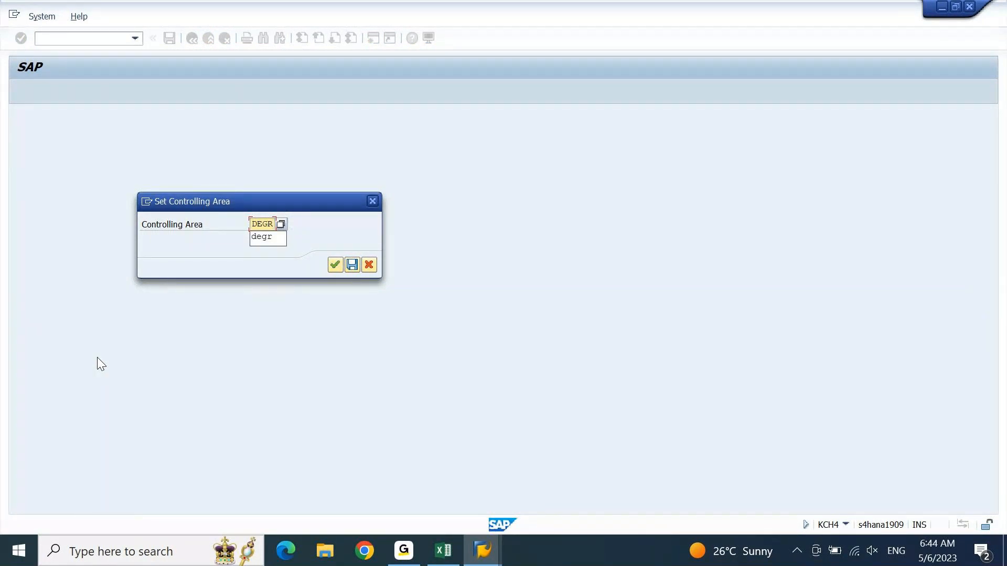
key("Return")
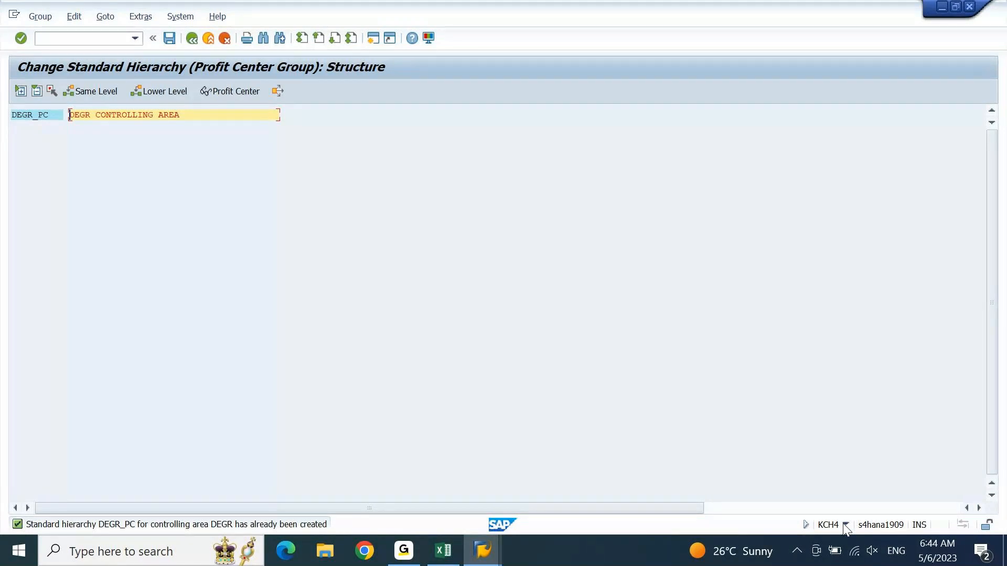
- Check the standard hierarchy in the EC-PCA controlling area settings, using transaction 0KE5 in a separate session, and close that session
left_click(31, 113)
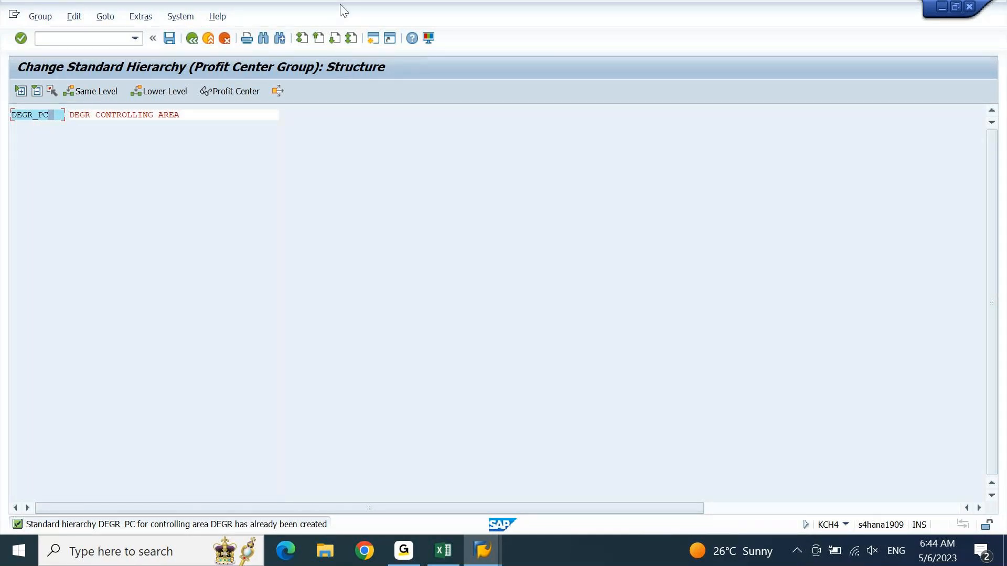
left_click(373, 39)
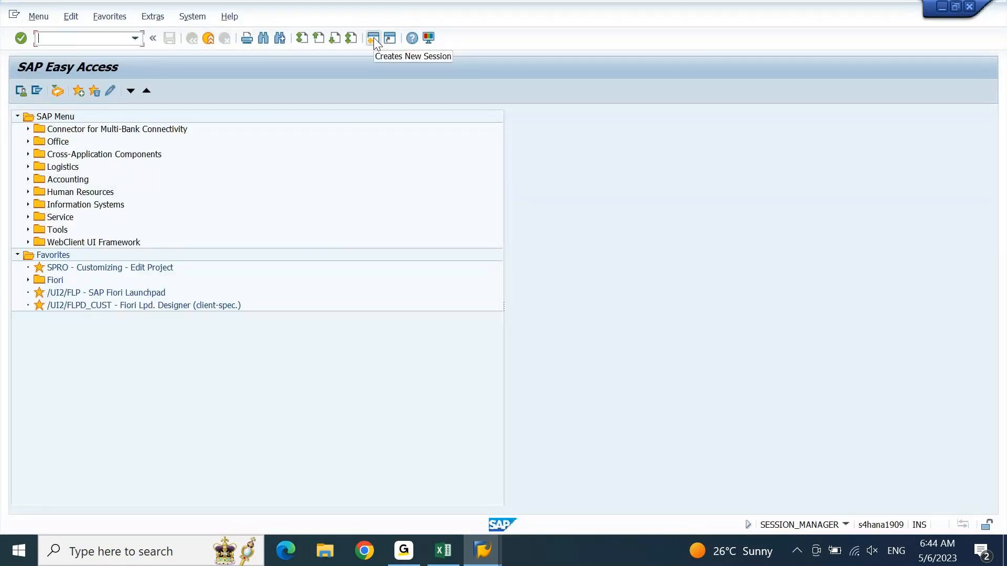
type("OKE5")
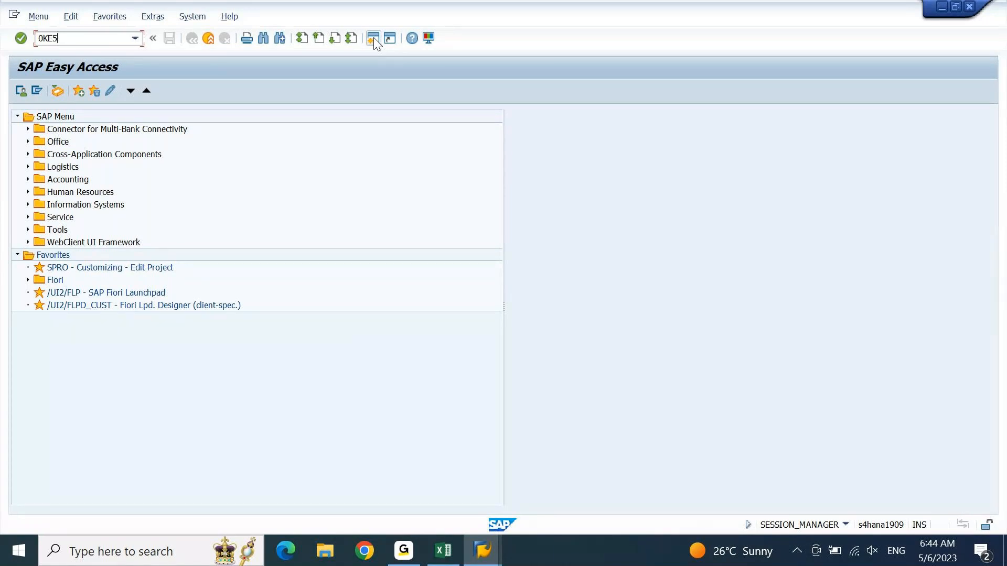
key("Return")
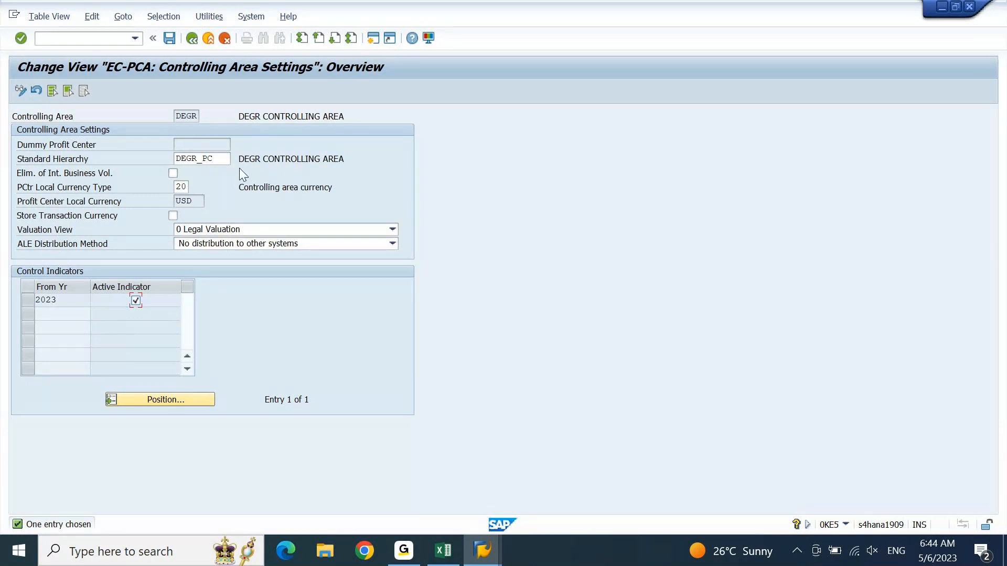
left_click_drag(221, 160, 173, 163)
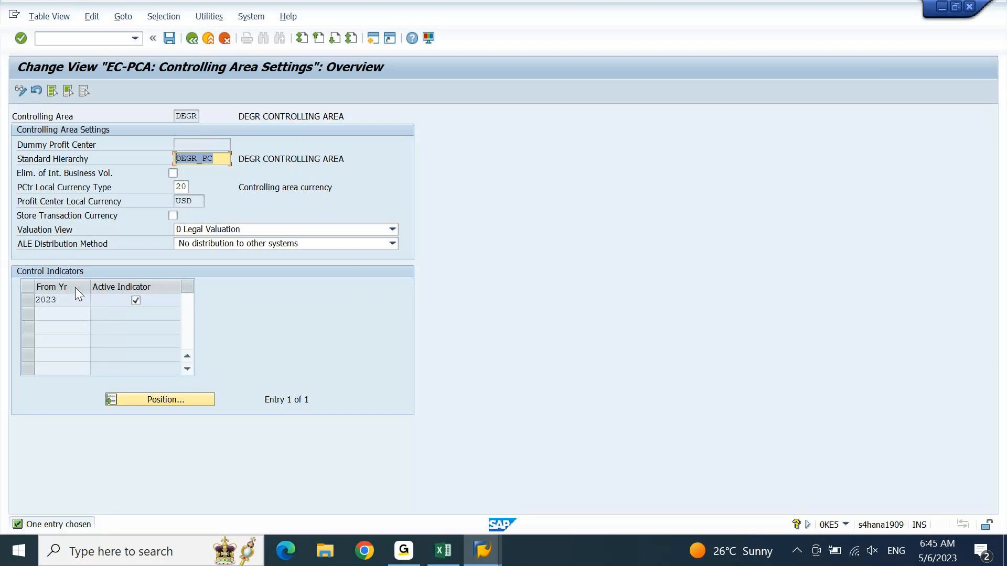
left_click(969, 7)
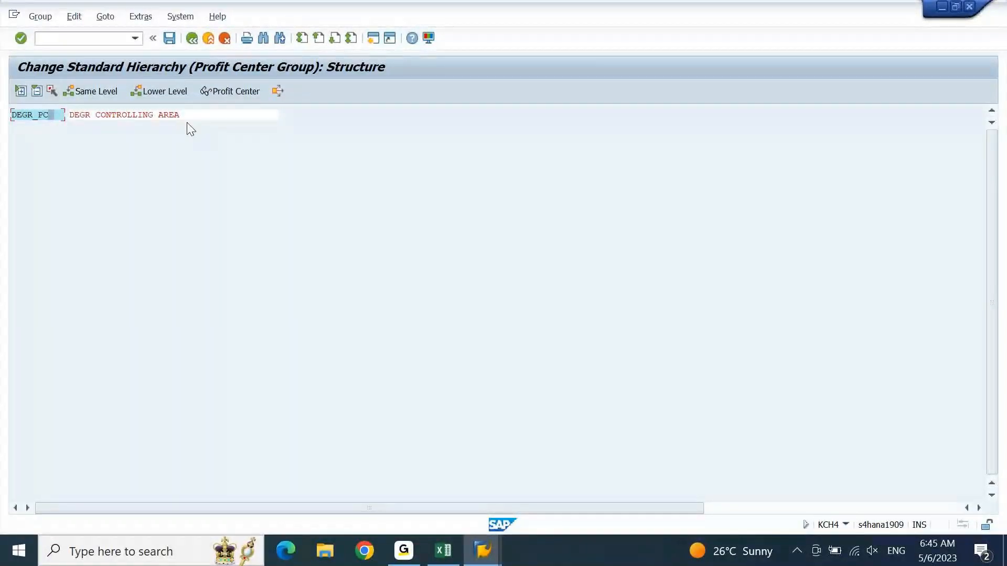
- Change the description of top node DEGR_PC to DELL GROUP PROFIT CENTER HIERARCHY and save the hierarchy
left_click(130, 114)
key("ctrl+a")
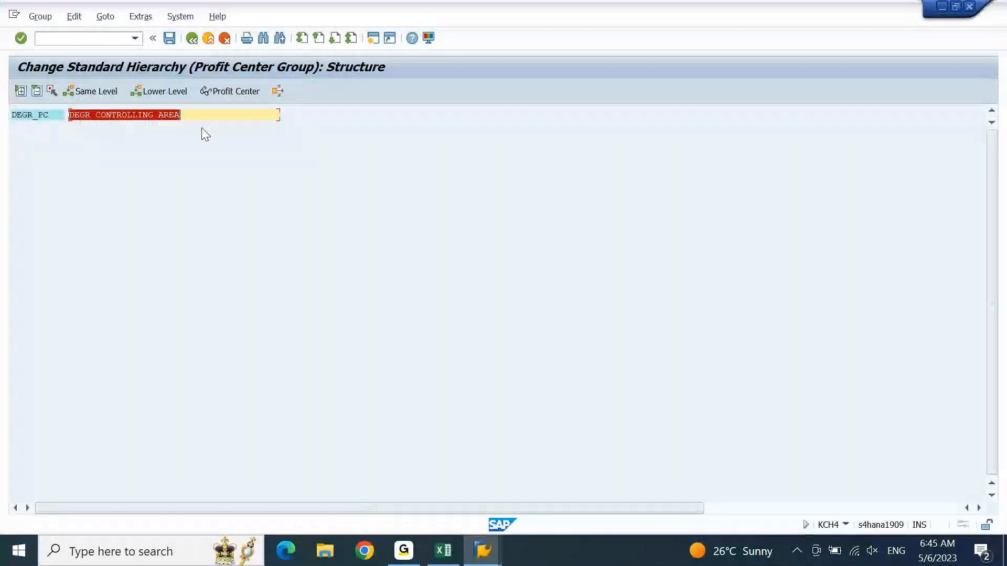
type("DELL ")
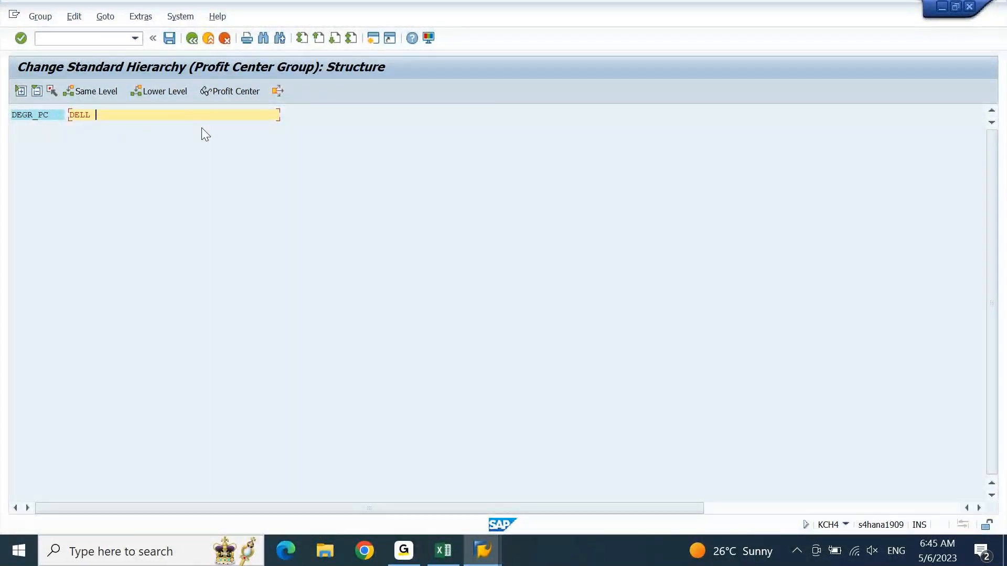
type("GROUP PROFIT CENTER HIERA")
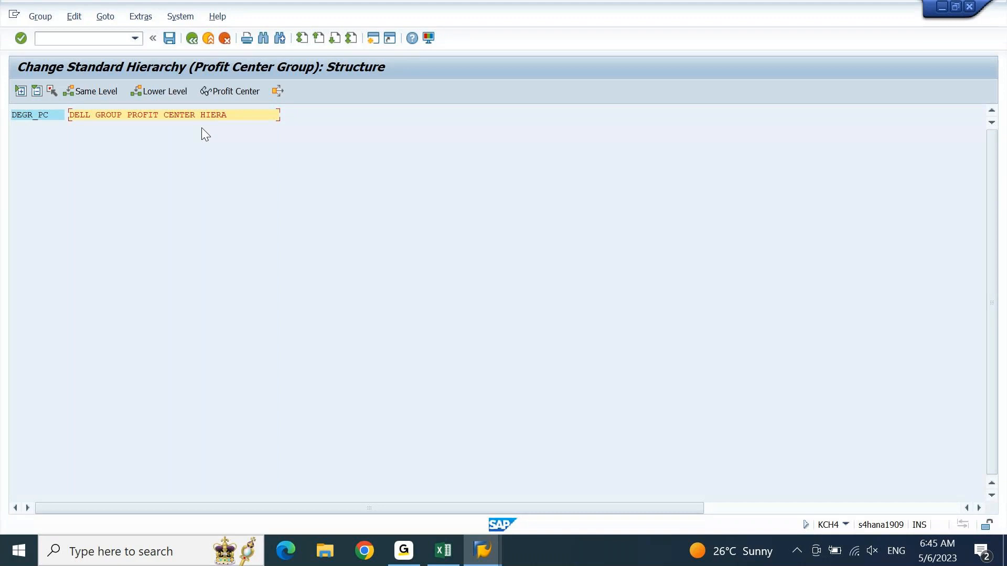
type("CHY")
left_click(227, 114)
type("R")
key("Return")
left_click(176, 43)
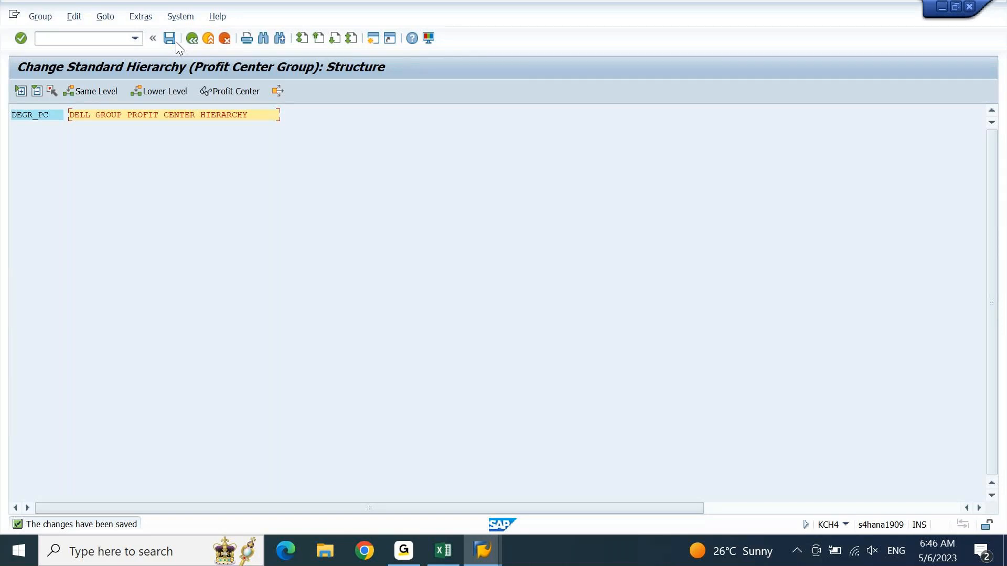
- Insert the profit center group LAPTOPS one level below DEGR_PC with the description DELL LAPTOPS
left_click(33, 117)
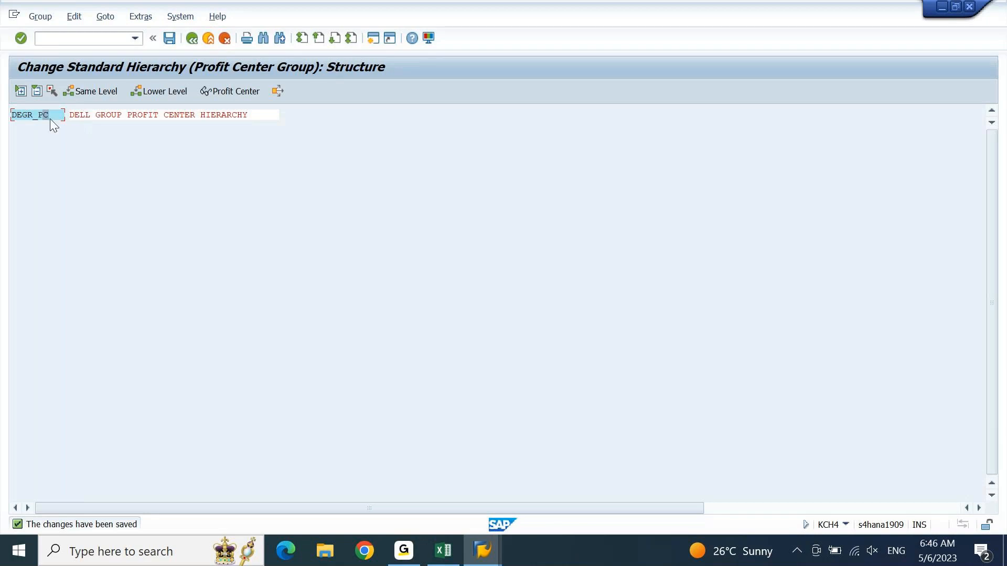
left_click(173, 93)
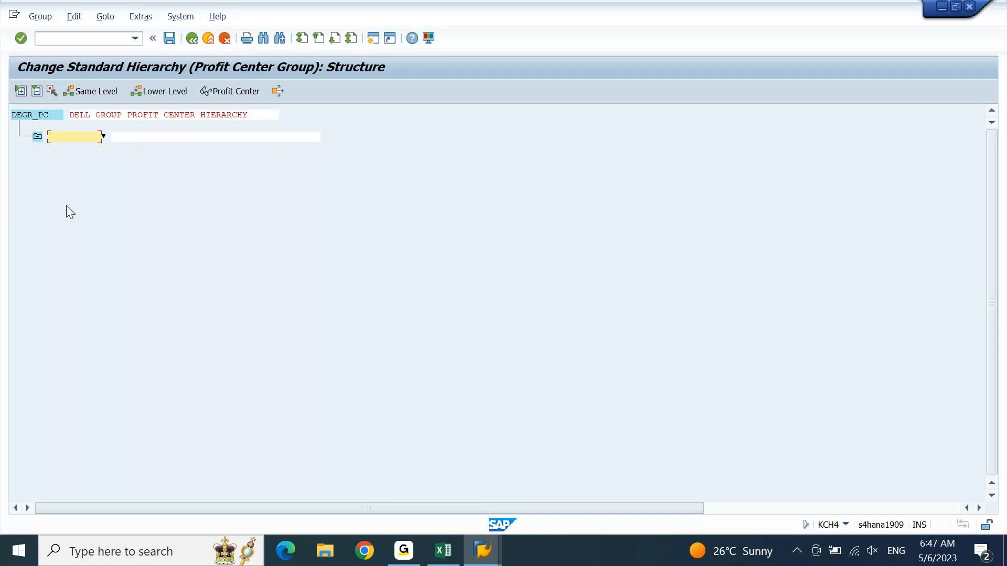
type("LAPTOPS")
left_click(113, 136)
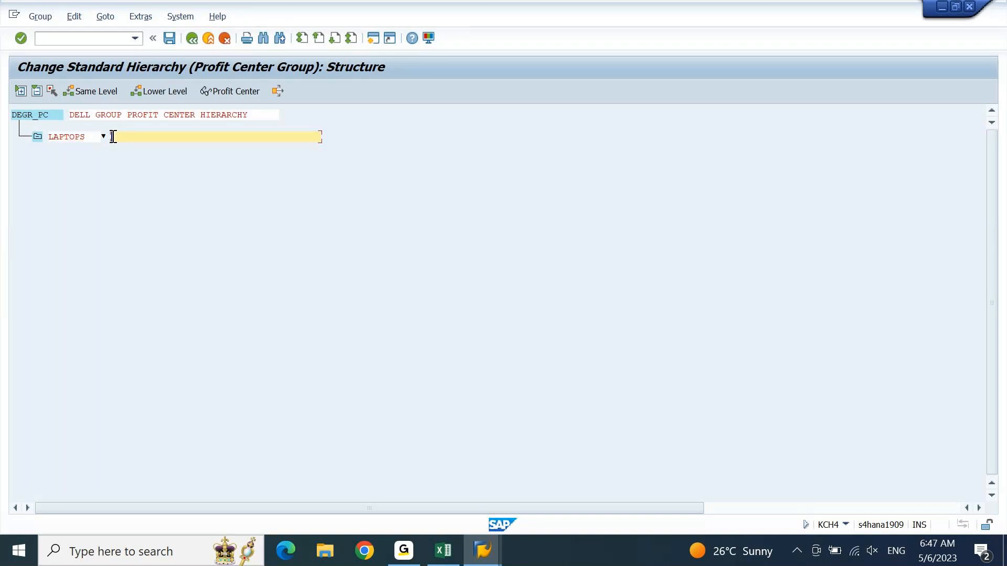
type("DELL LAPTOPS")
key("Return")
- Insert a profit center group DESKTOP one level below LAPTOPS, then collapse and expand the LAPTOPS node
left_click(67, 138)
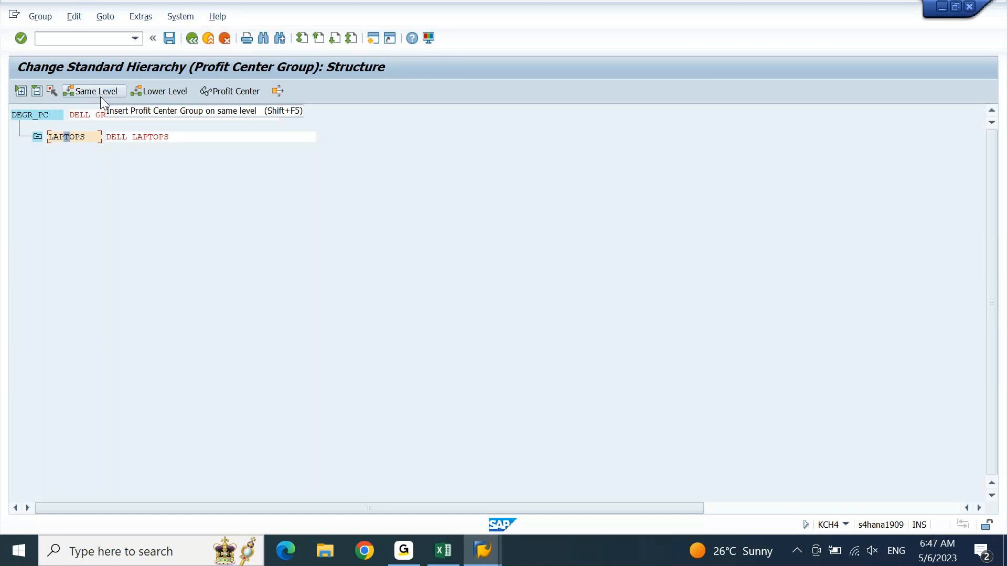
left_click(34, 118)
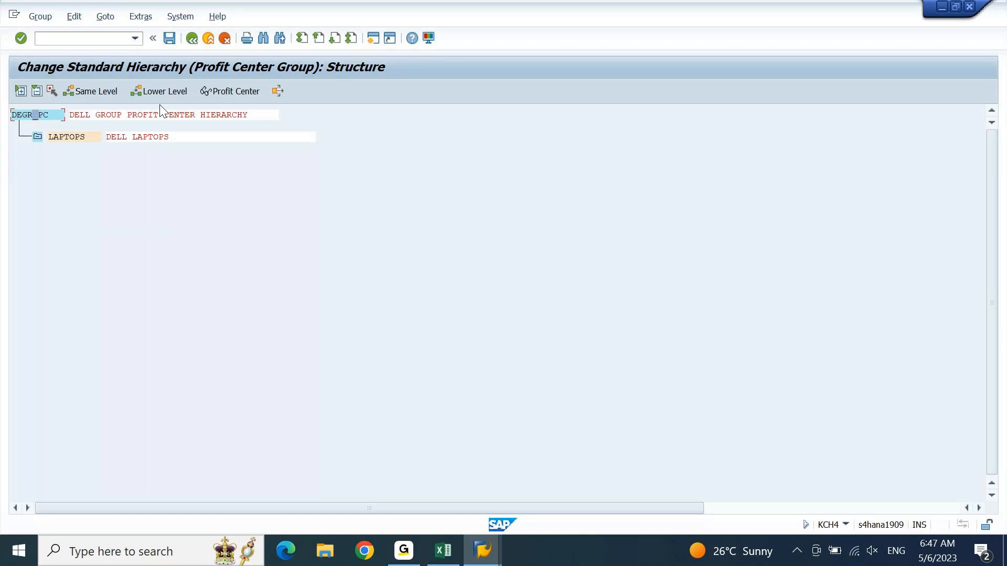
left_click(58, 115)
left_click(152, 92)
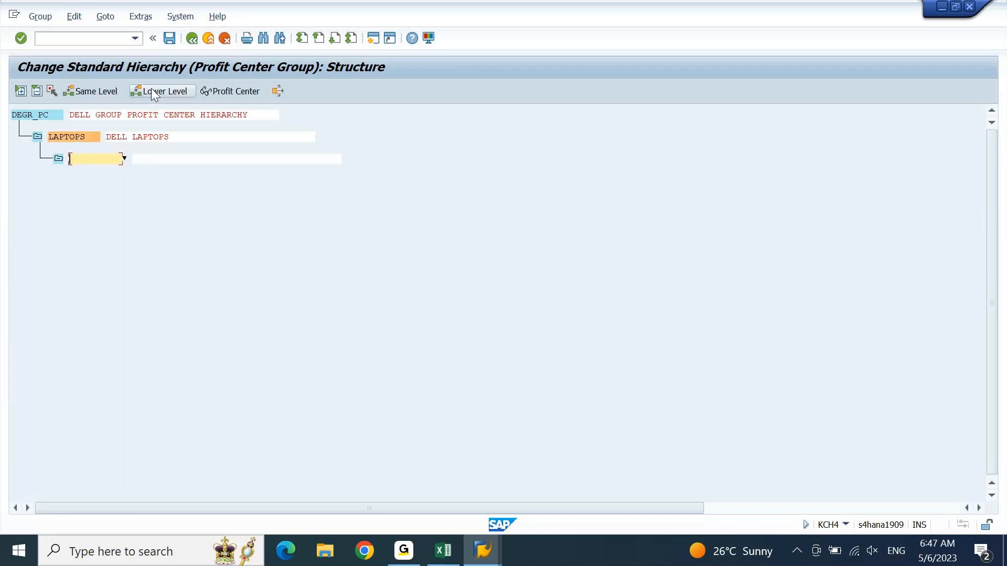
type("DESKTOP")
key("Return")
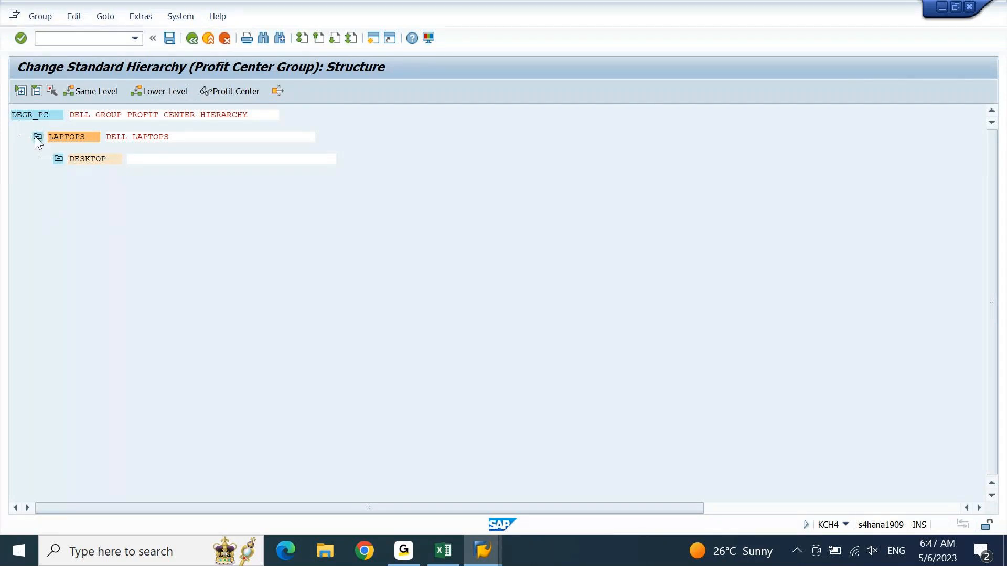
left_click(38, 137)
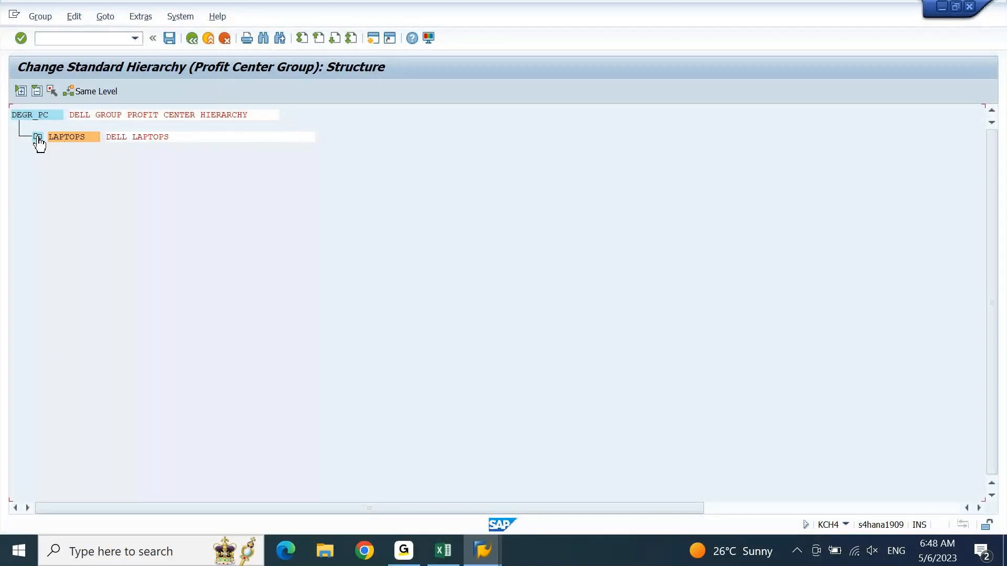
left_click(38, 138)
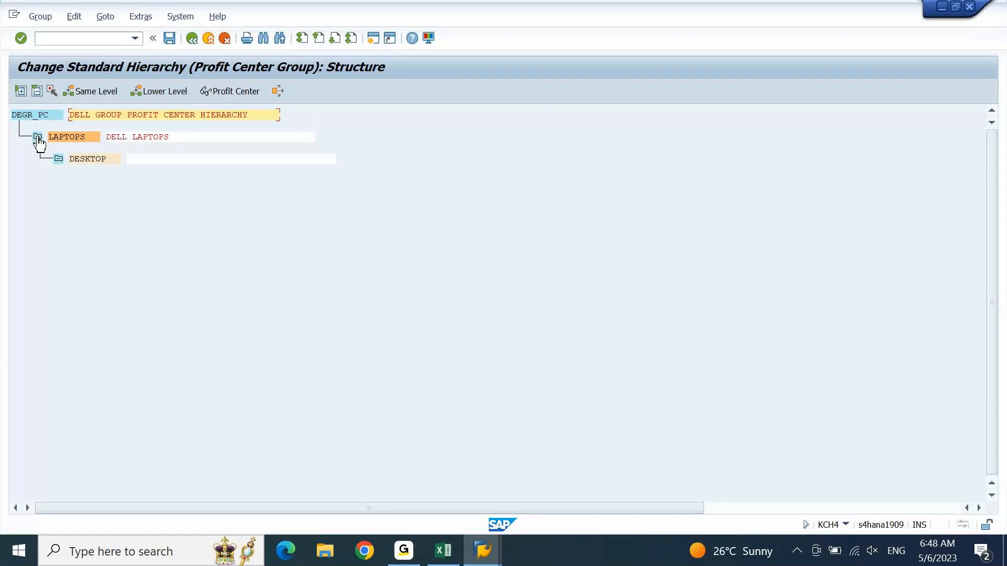
- Remove the DESKTOP group from beneath LAPTOPS, agreeing to save the pending changes first
left_click(95, 159)
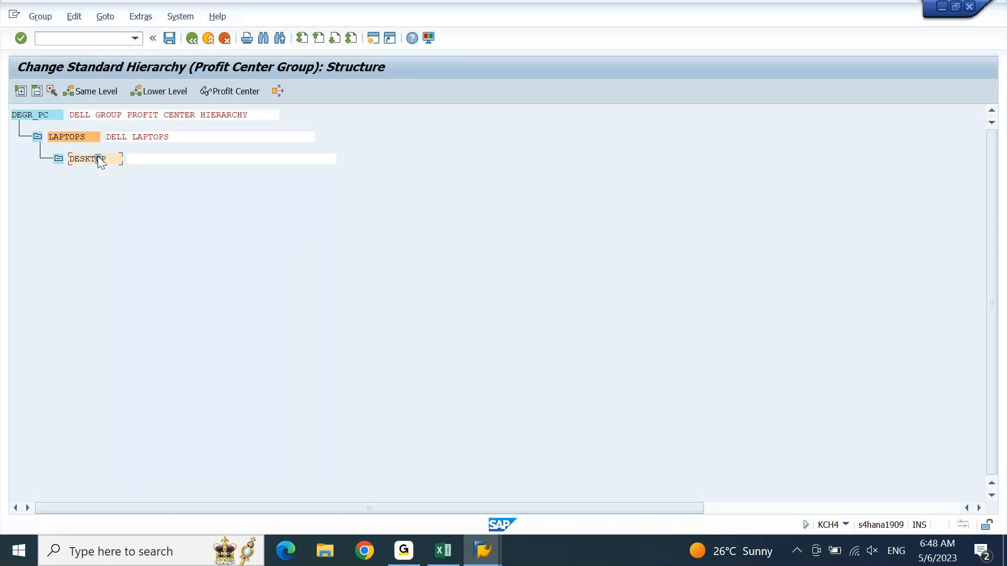
left_click(53, 92)
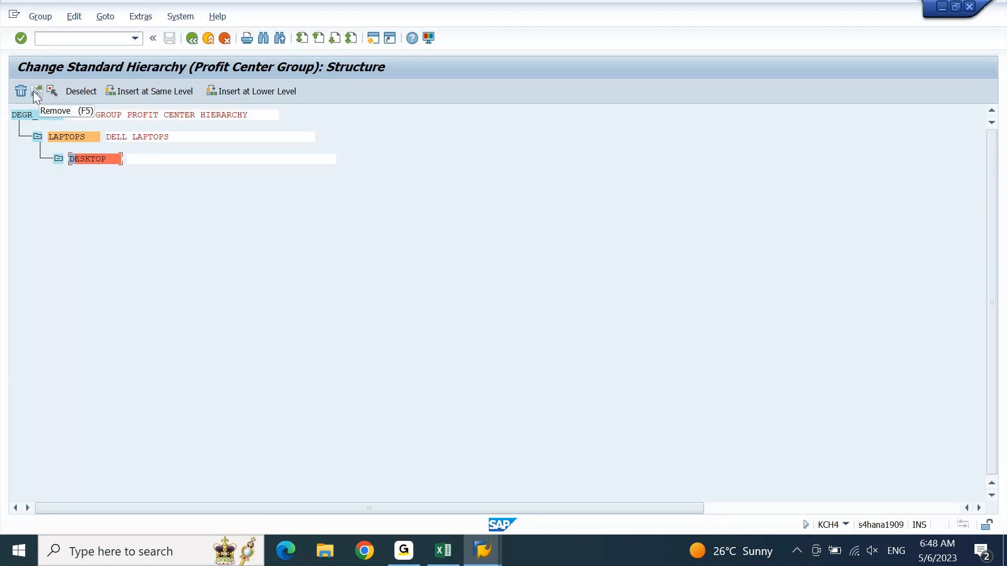
left_click(34, 92)
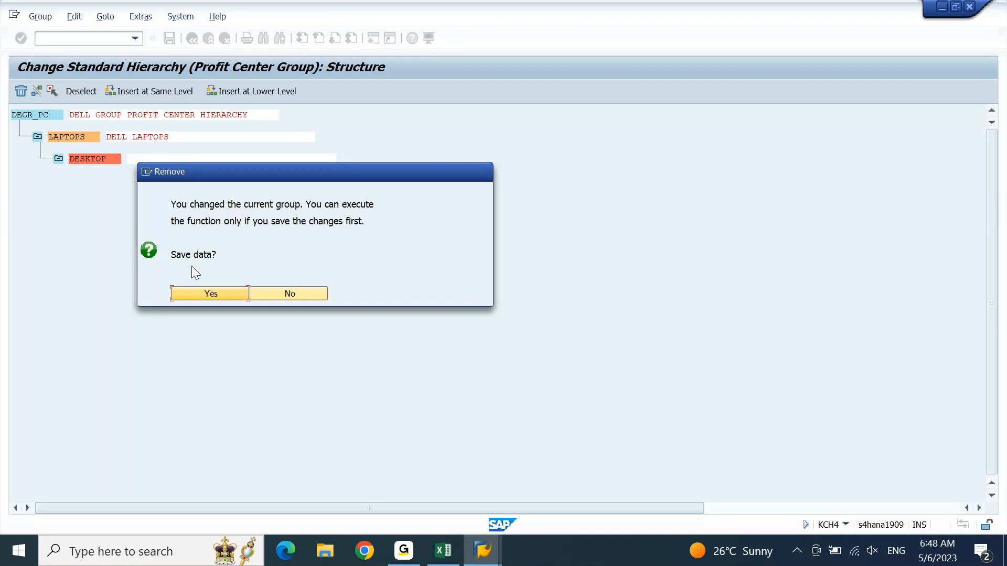
left_click(211, 291)
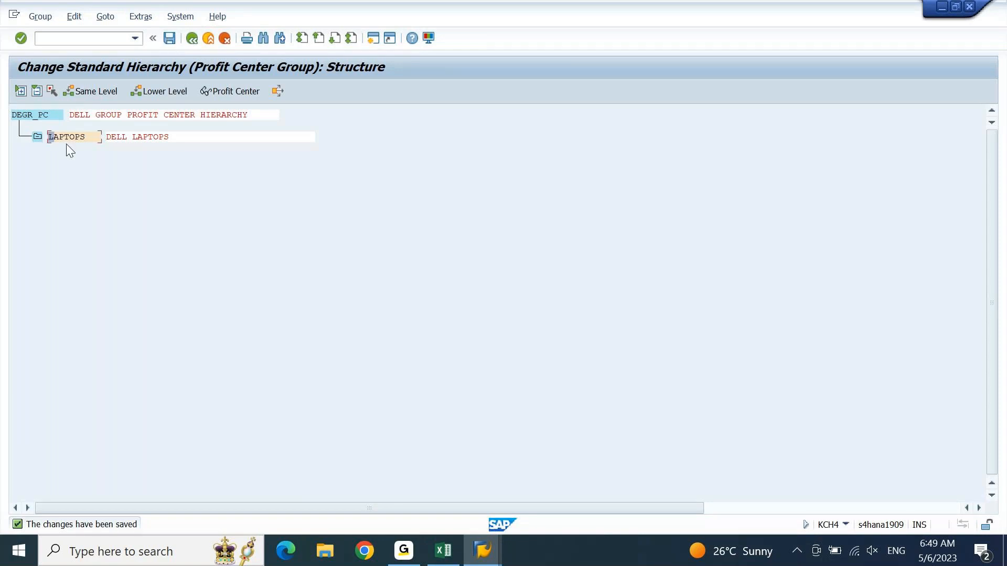
- Add three groups on the same level as LAPTOPS and fill the first with DESKTOP, described as DELL DESKTOPS
left_click(105, 93)
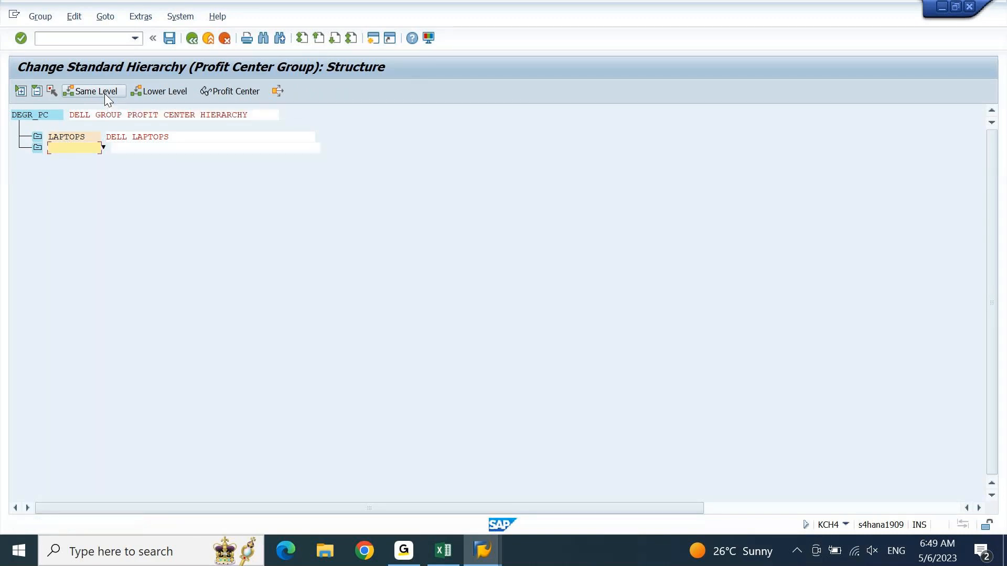
key("alt+Tab")
left_click(105, 92)
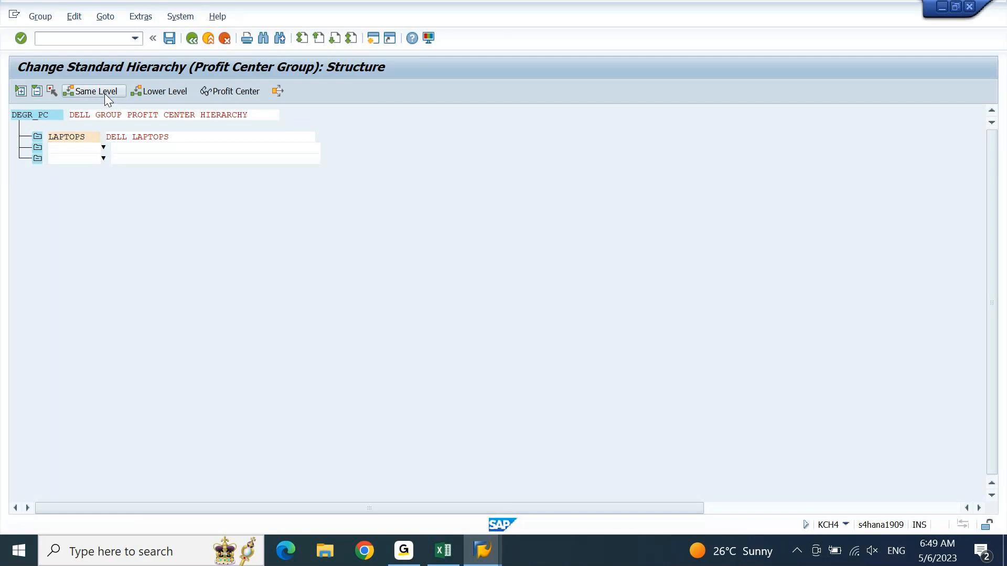
left_click(105, 93)
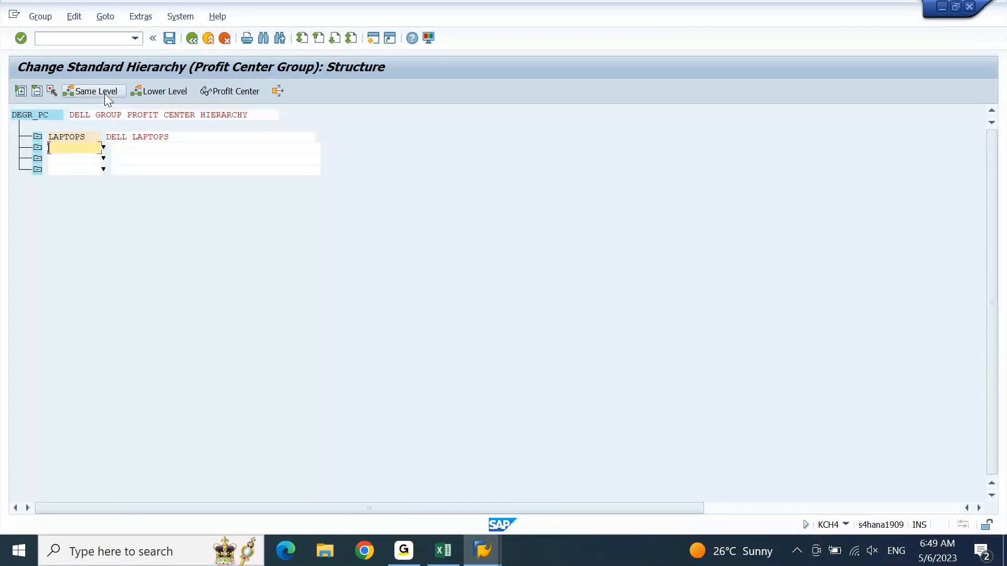
type("DESKTOP")
key("Tab")
type("DELL DESKTOPS")
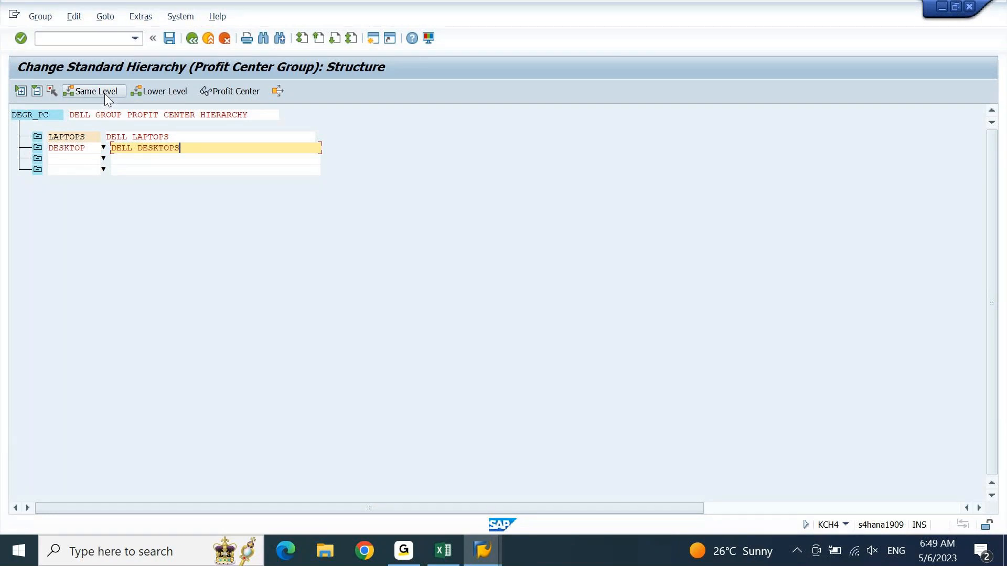
- Fill the second new group below LAPTOPS with the name ACCESSORIE and the description DELL ACCESSORIES
left_click(70, 158)
type("ACCESSORIE")
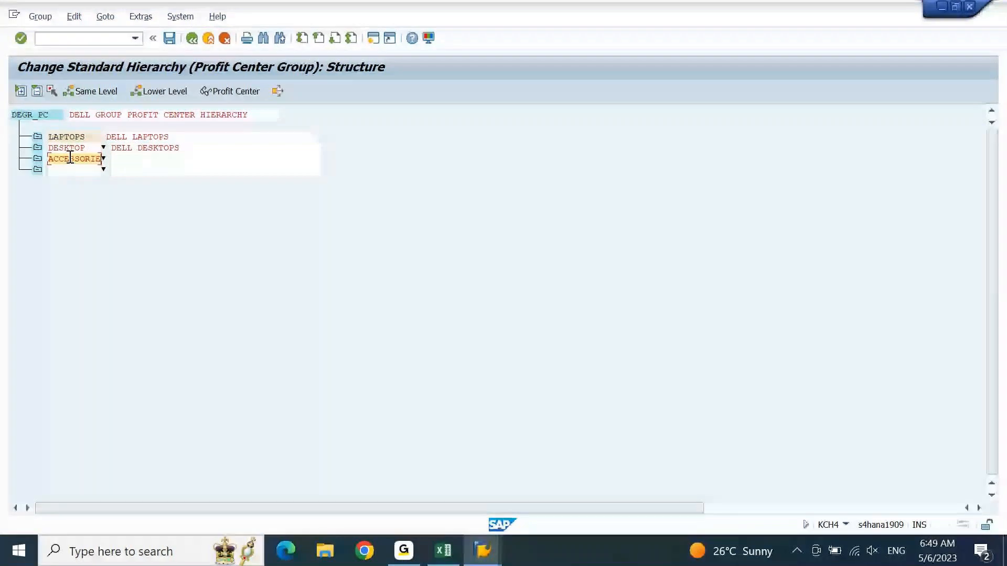
key("Tab")
type("DELL AC")
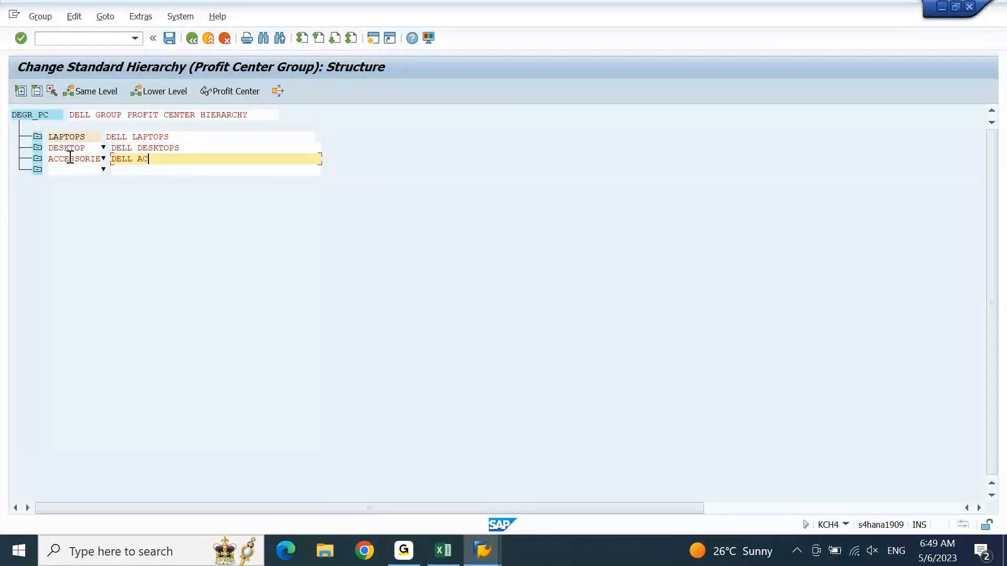
type("CESSORIES")
- Fill the last new group with SERVICING, described as DELL SERVICING, and save the standard hierarchy
key("Down")
key("Left")
type("SERVICING")
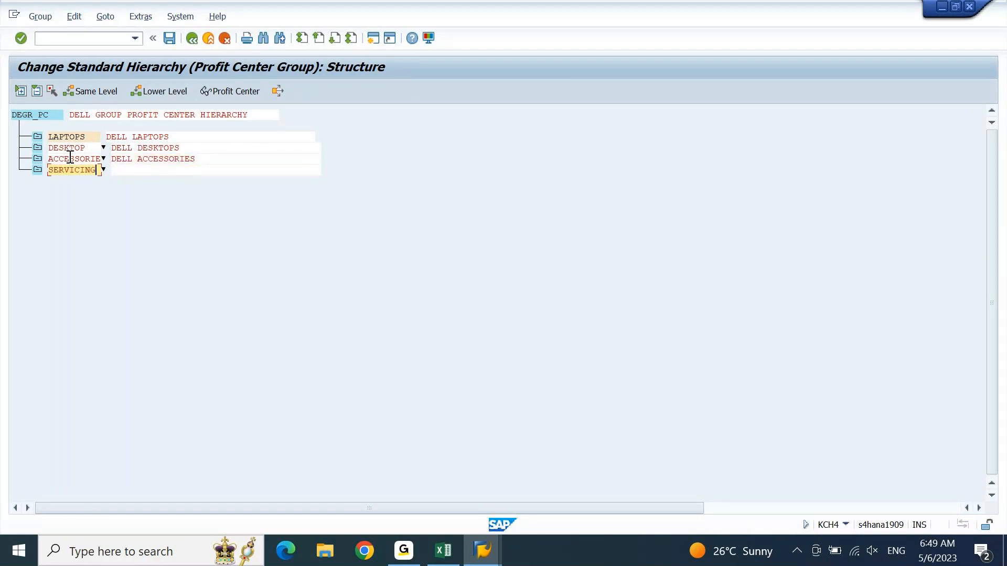
key("Tab")
type("DELL SER")
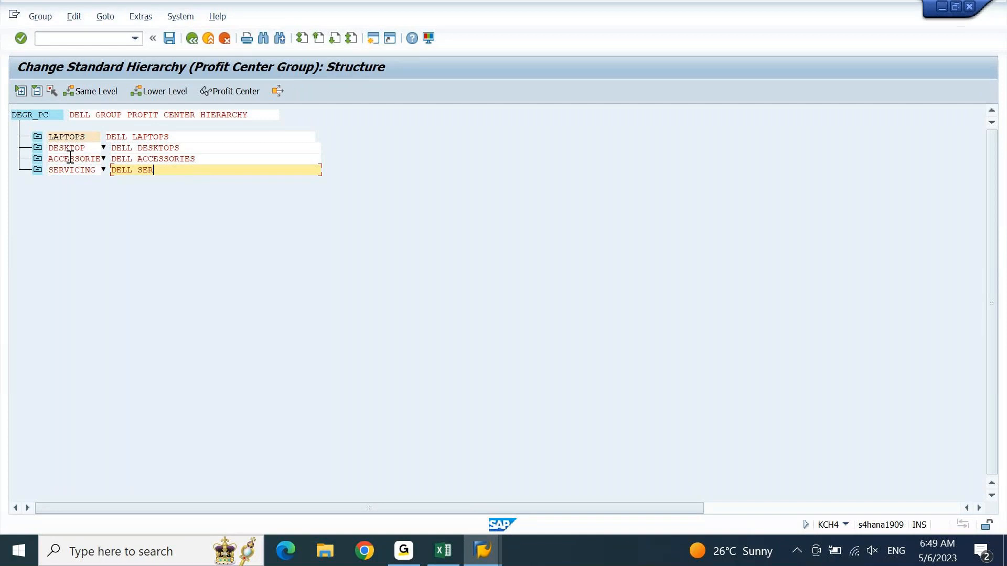
type("VICING")
key("Return")
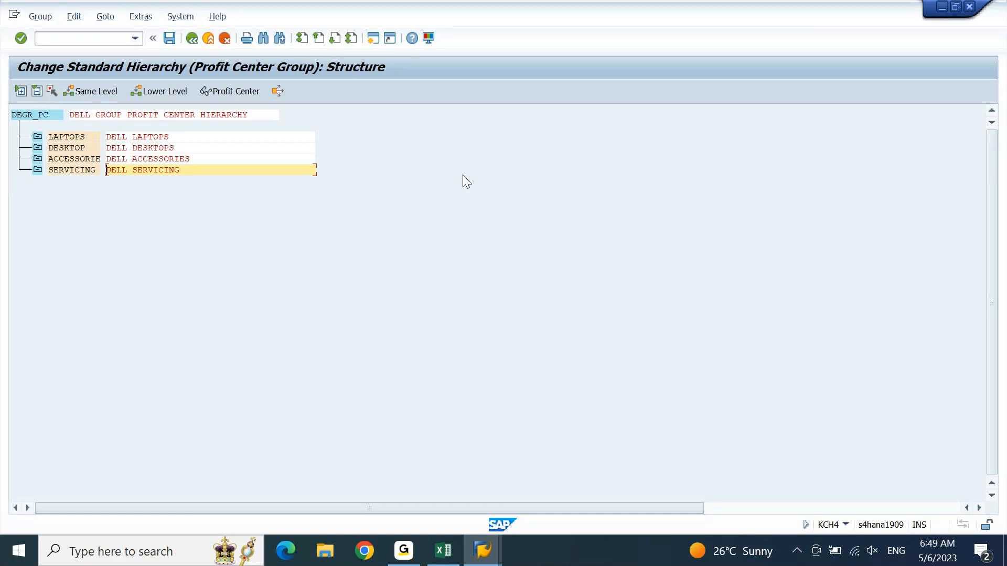
key("ctrl+s")
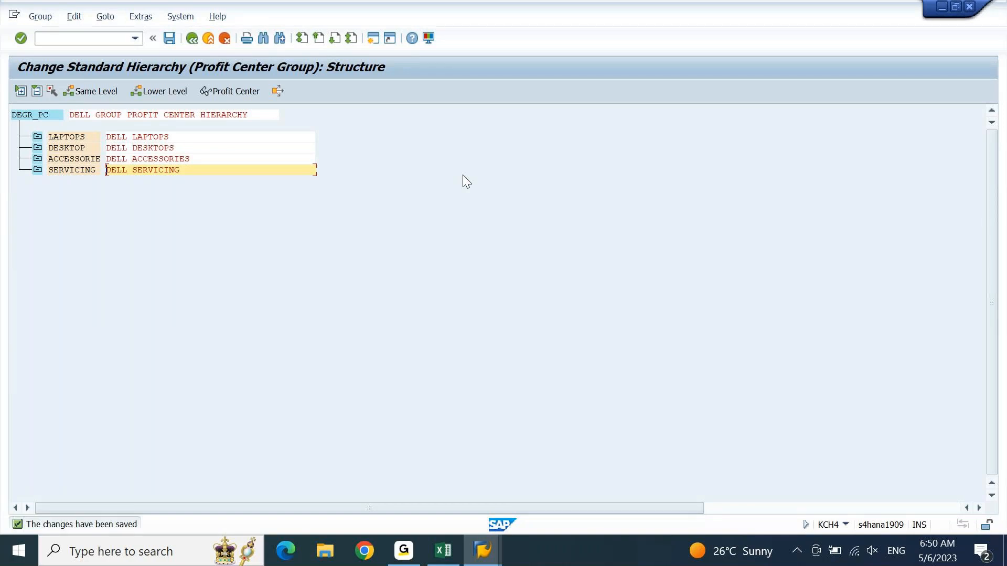
- Switch to Excel to examine the Laptops profit center entries and the DEIN01 code, and compare them with the DEGR_PC hierarchy in SAP
left_click(442, 550)
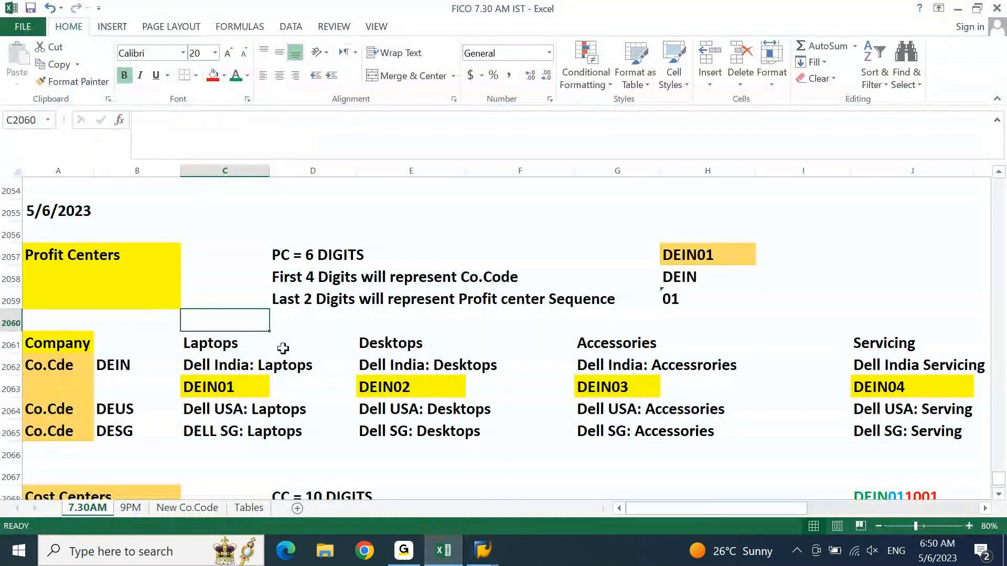
left_click(230, 368)
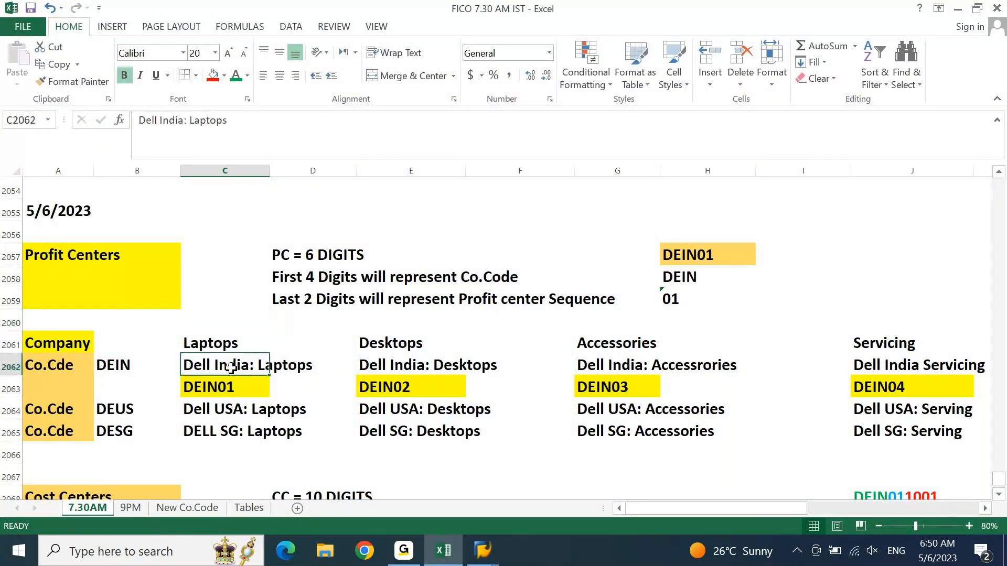
left_click(207, 391)
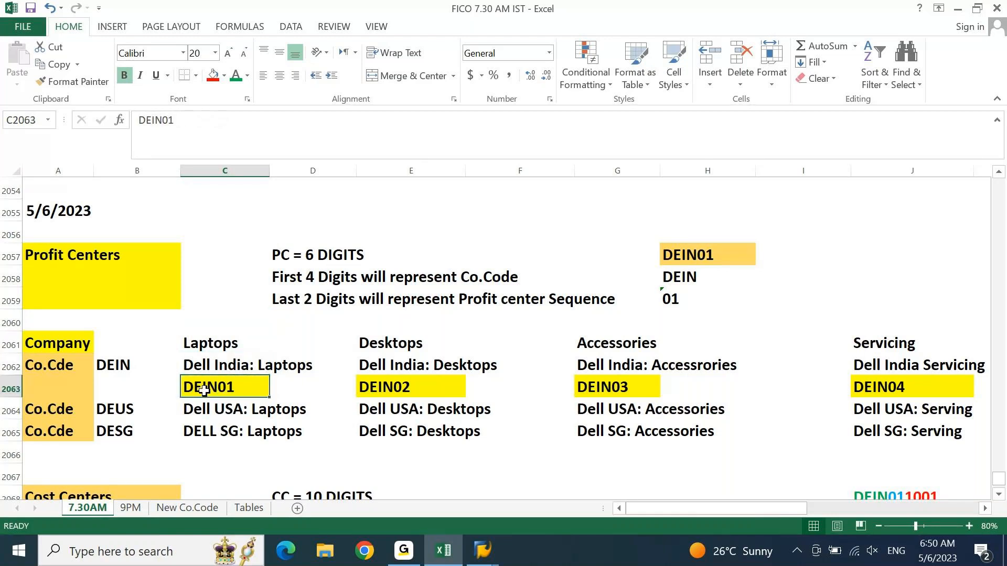
left_click(212, 367)
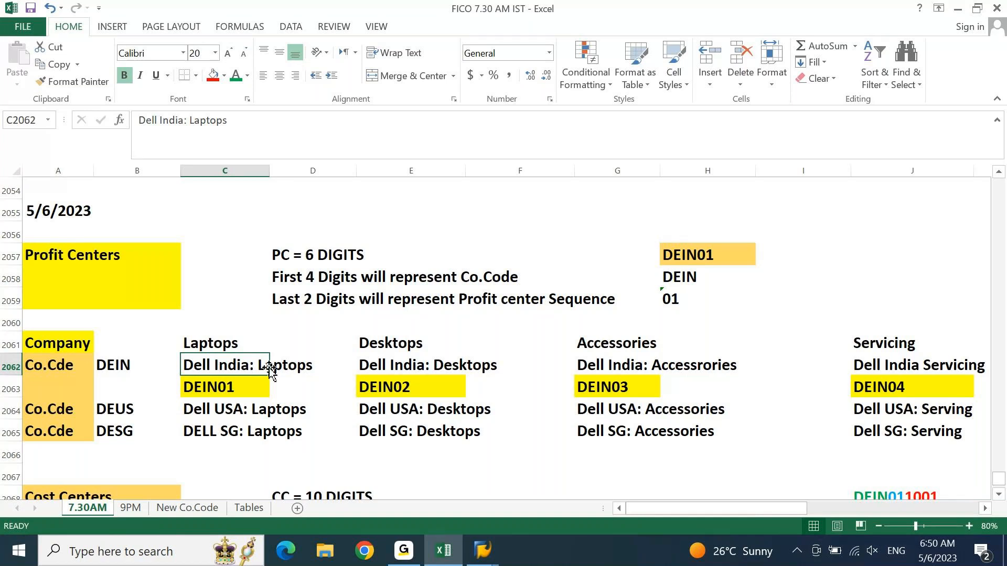
left_click(231, 343)
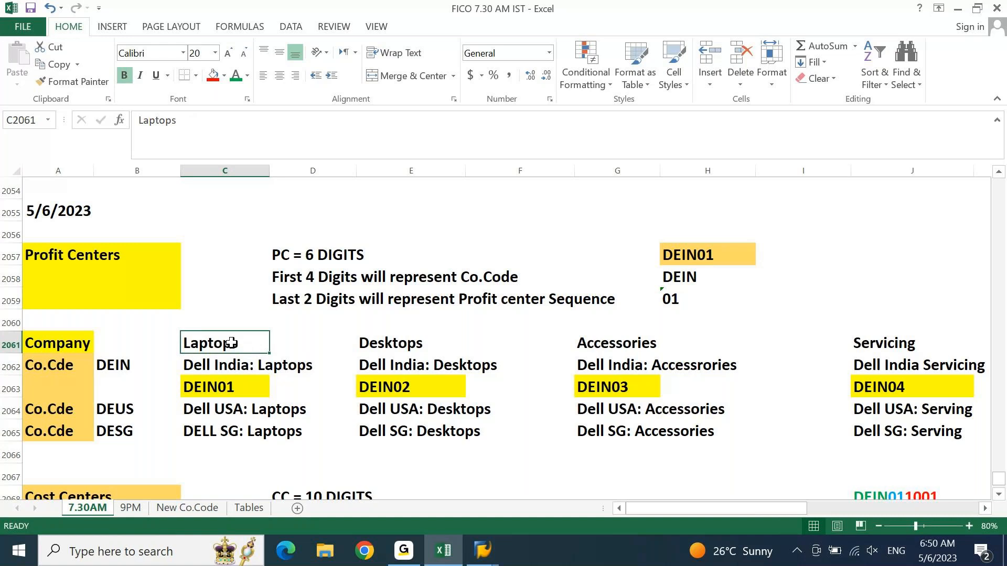
left_click(445, 552)
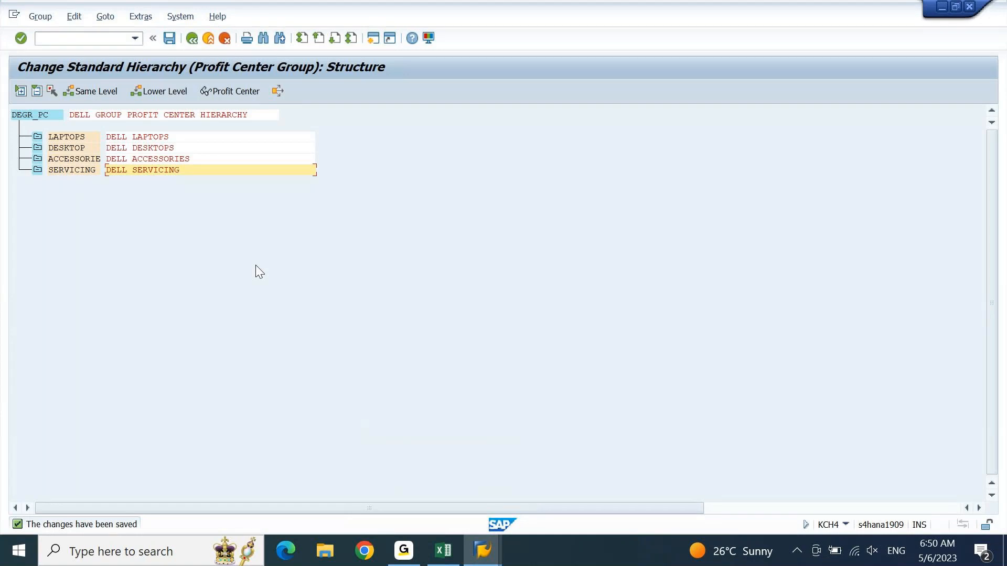
left_click(42, 116)
- Open a new SAP session and start profit center creation with transaction KE51
left_click(373, 40)
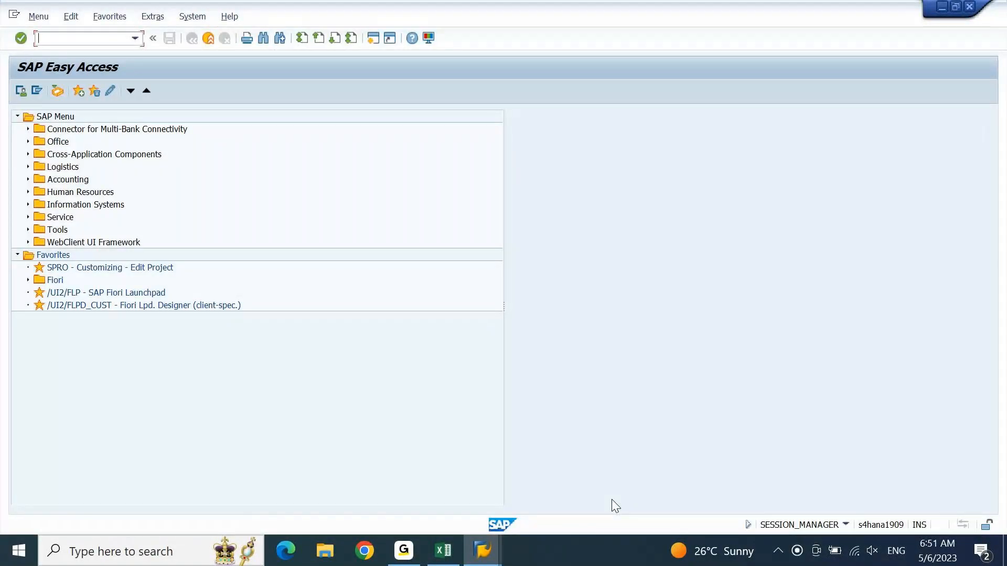
type("KE51")
key("Return")
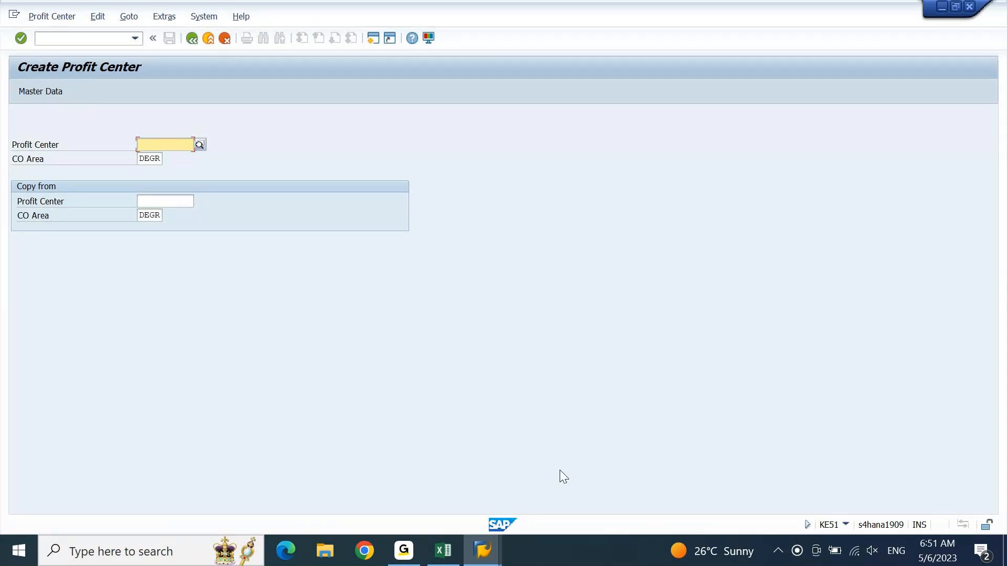
- Copy the laptop code DEIN01 from the Excel plan as the new profit center's ID in SAP and open its master data
left_click(435, 549)
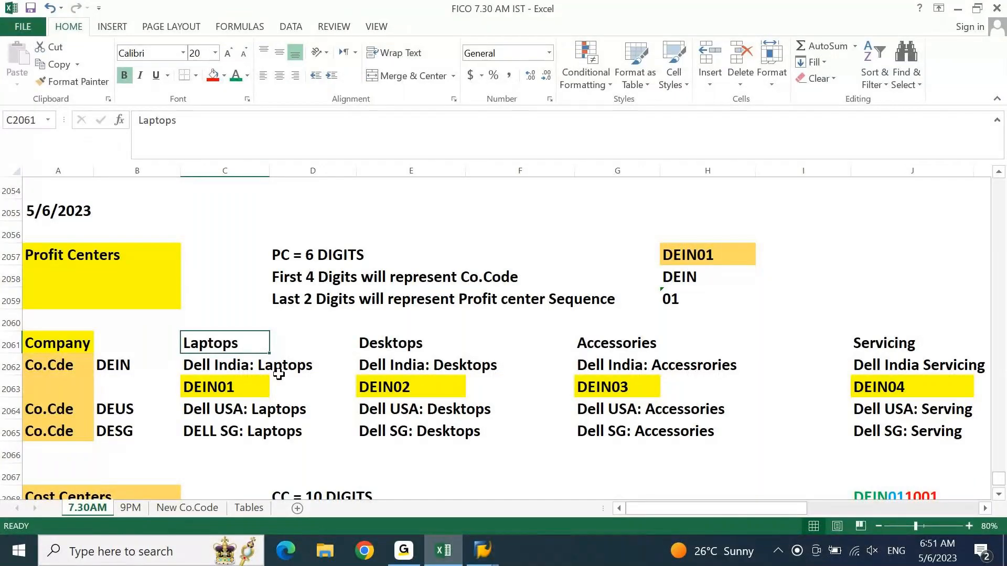
left_click(211, 385)
key("ctrl+c")
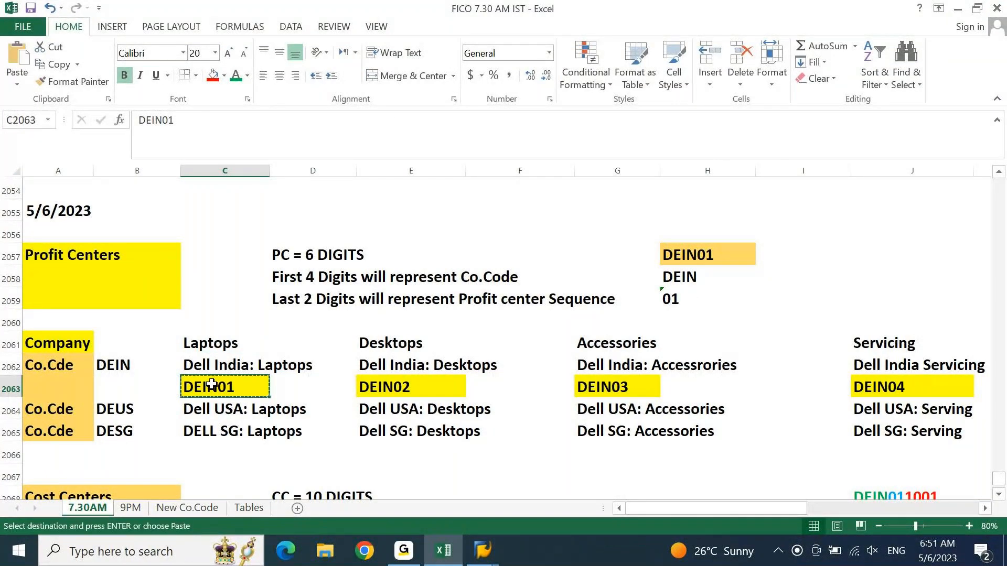
left_click(445, 549)
key("ctrl+v")
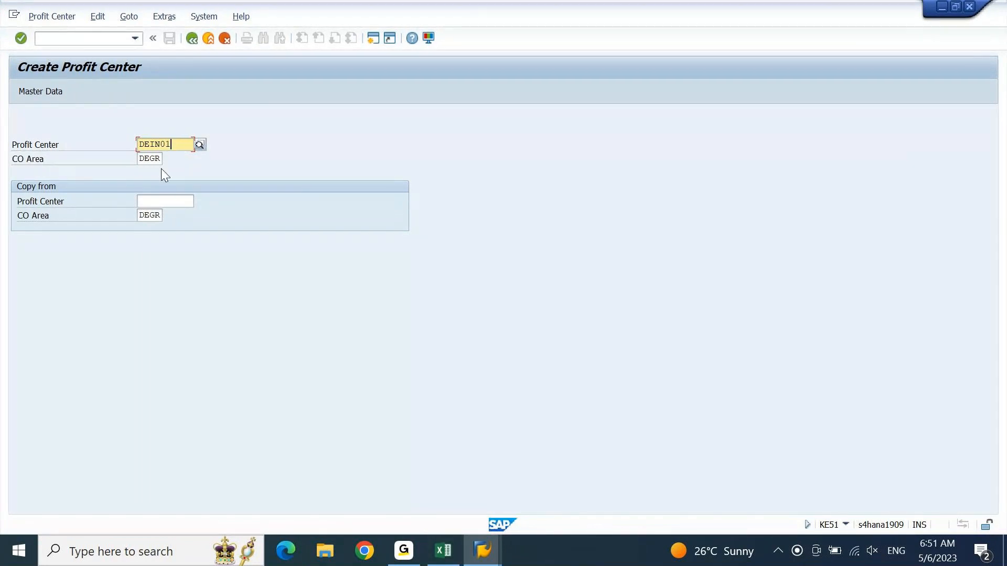
left_click(164, 16)
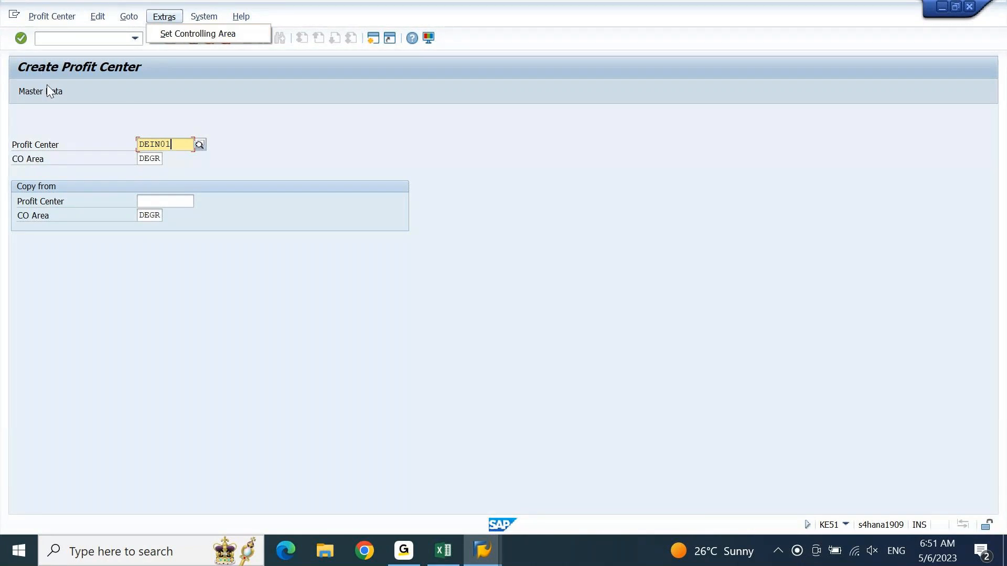
key("Return")
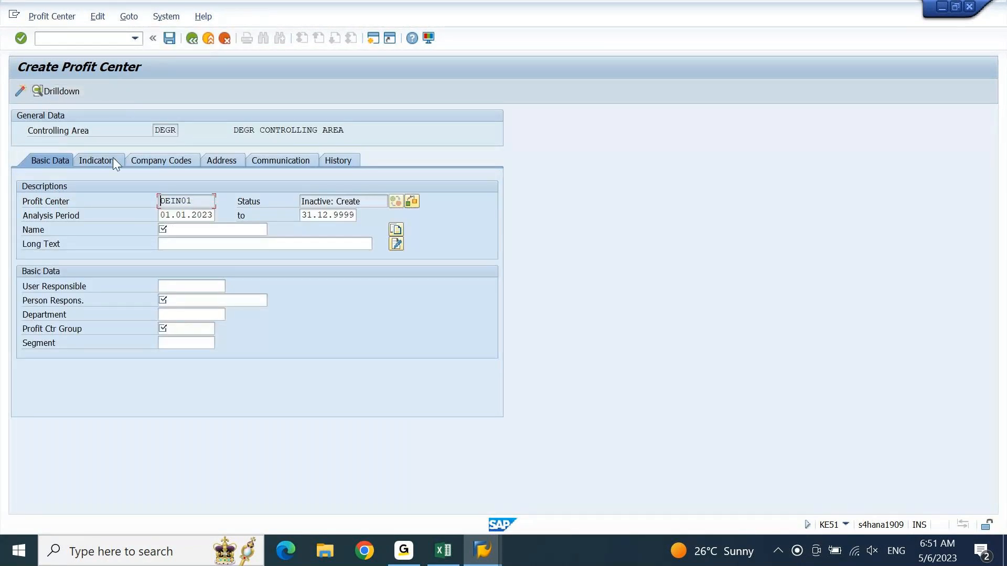
- Copy "Dell India: Laptops" from the Excel plan into both the name and long text of profit center DEIN01
left_click(175, 215)
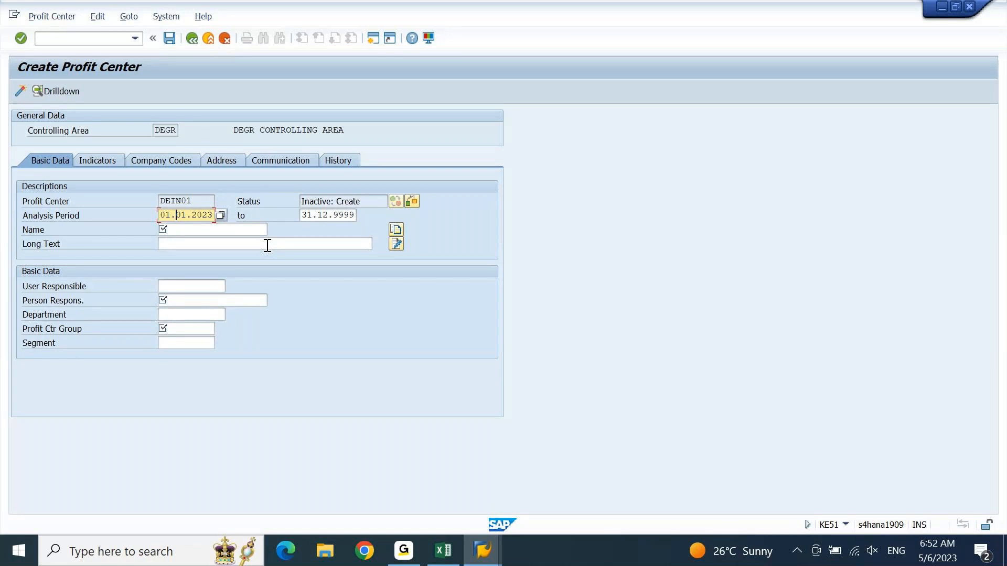
left_click(210, 227)
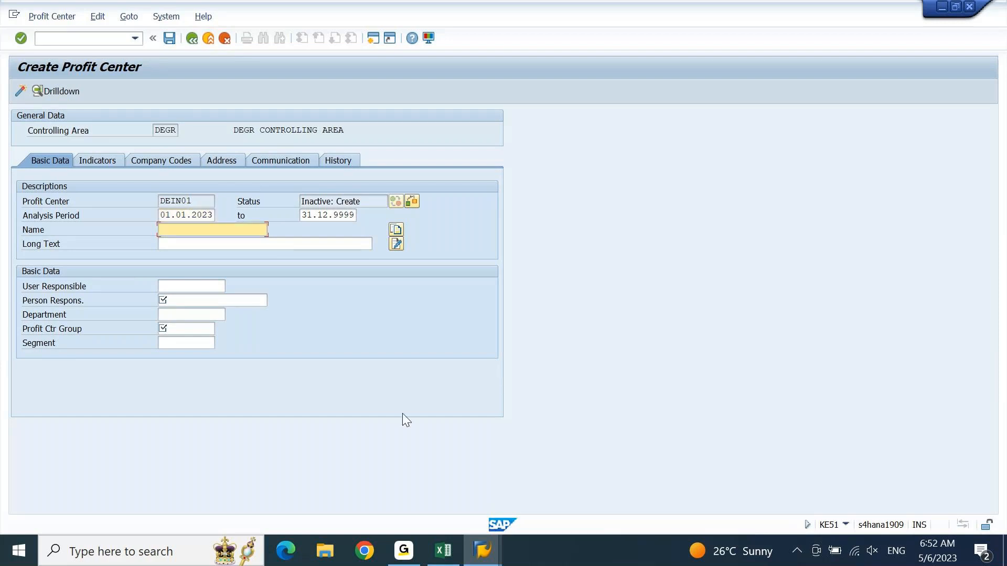
left_click(443, 551)
left_click(243, 362)
key("ctrl+c")
left_click(448, 555)
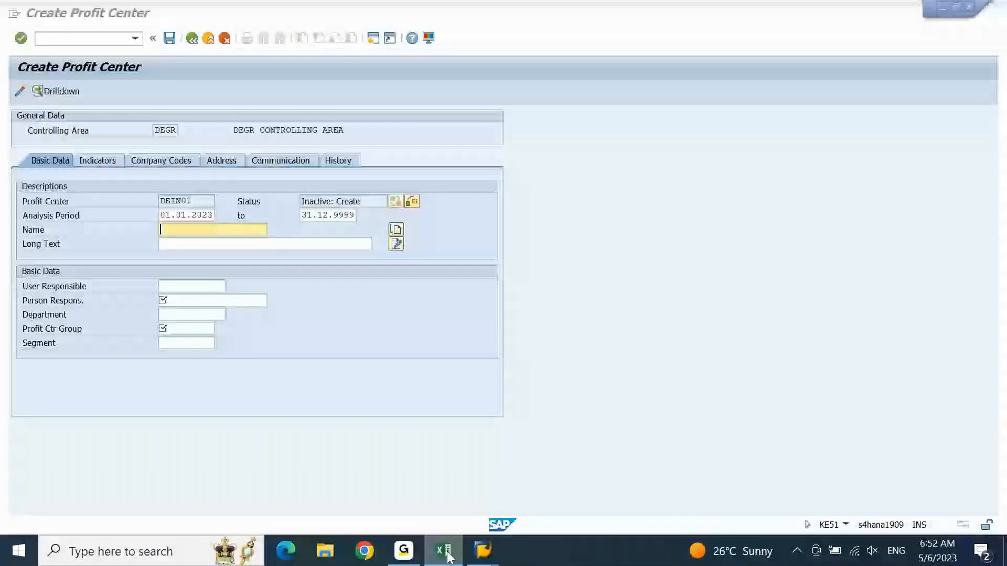
key("ctrl+v")
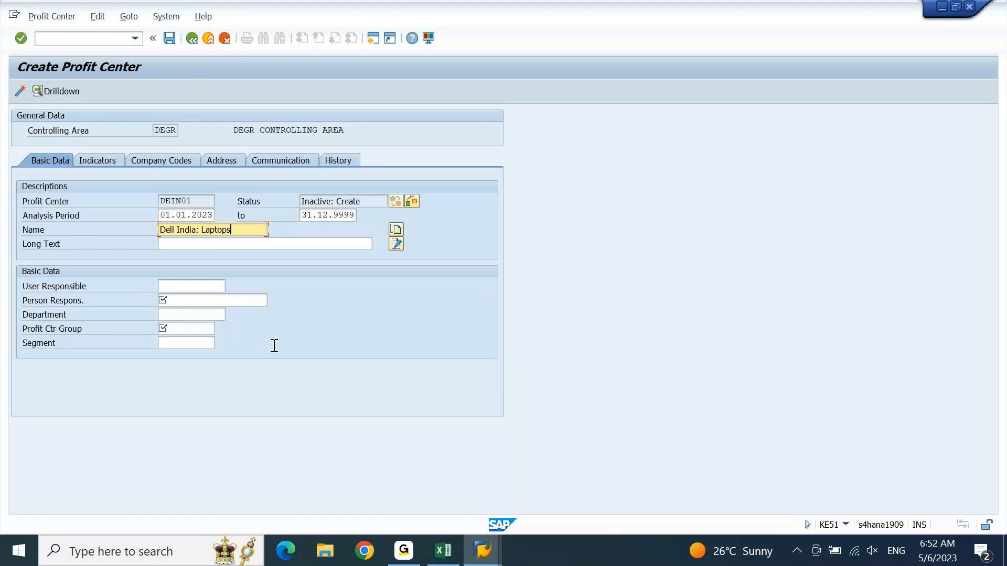
left_click(187, 246)
key("ctrl+v")
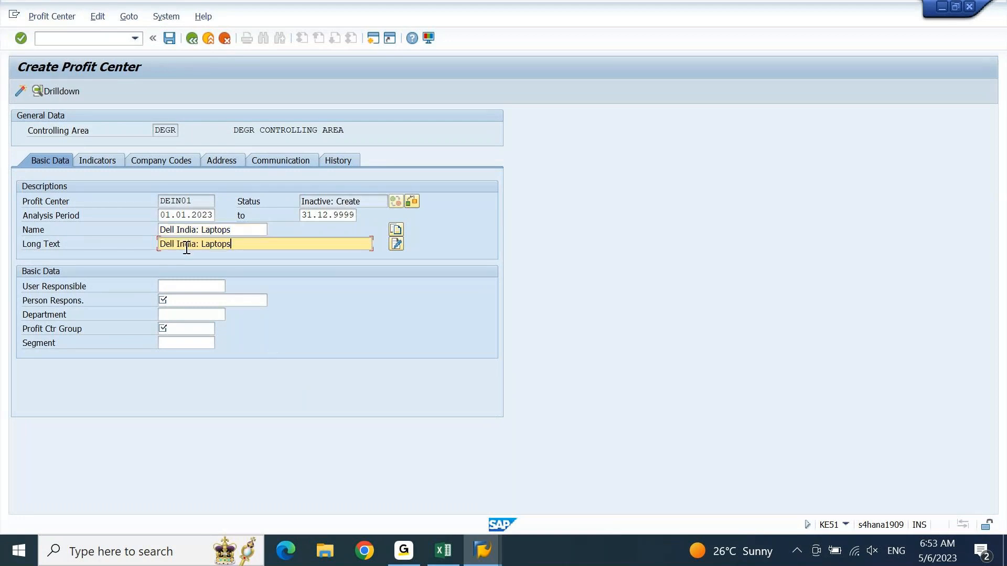
- Enter the name of the person responsible for profit center DEIN01, leaving the user responsible and department empty
left_click(189, 286)
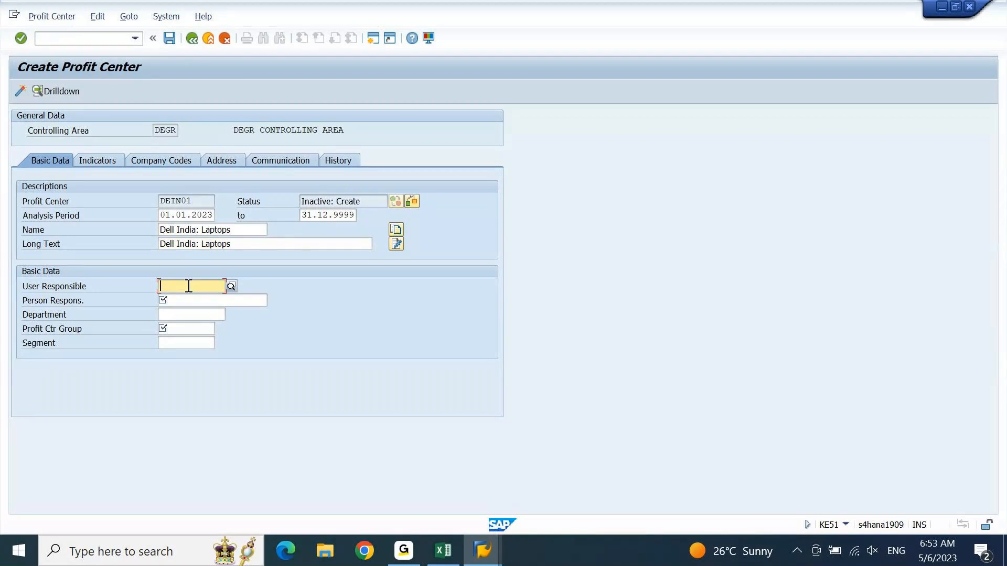
left_click(190, 304)
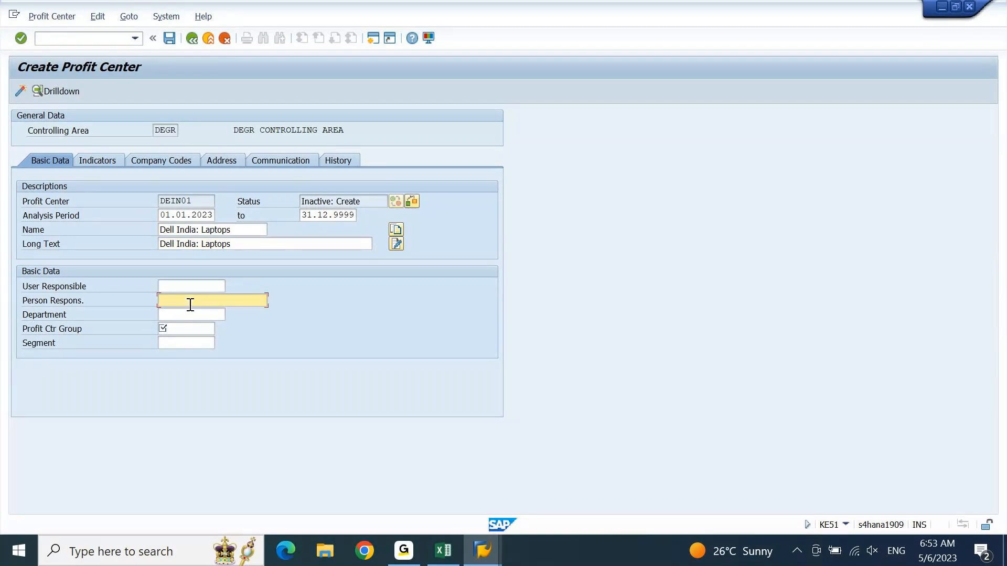
type("MR.")
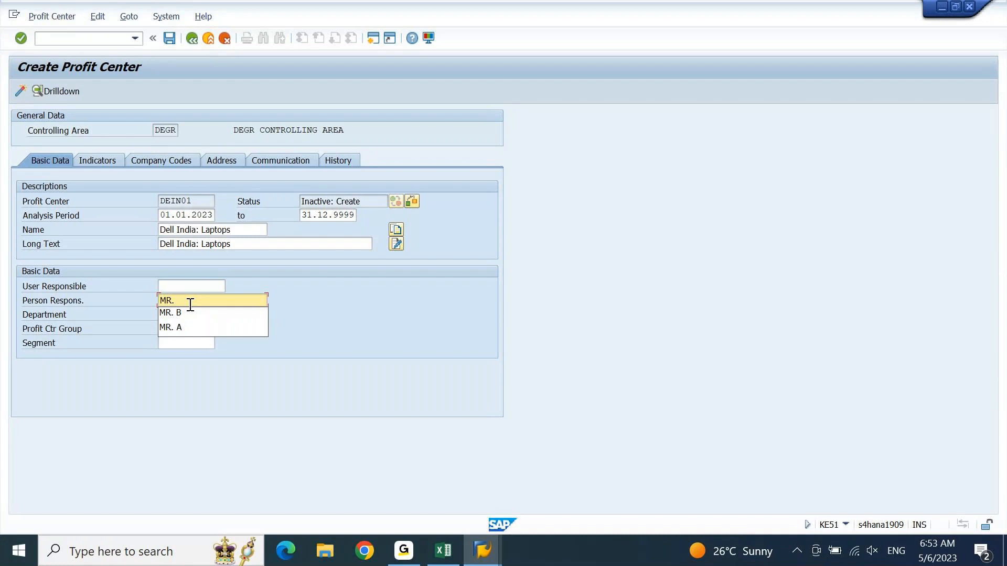
type(" RAJU")
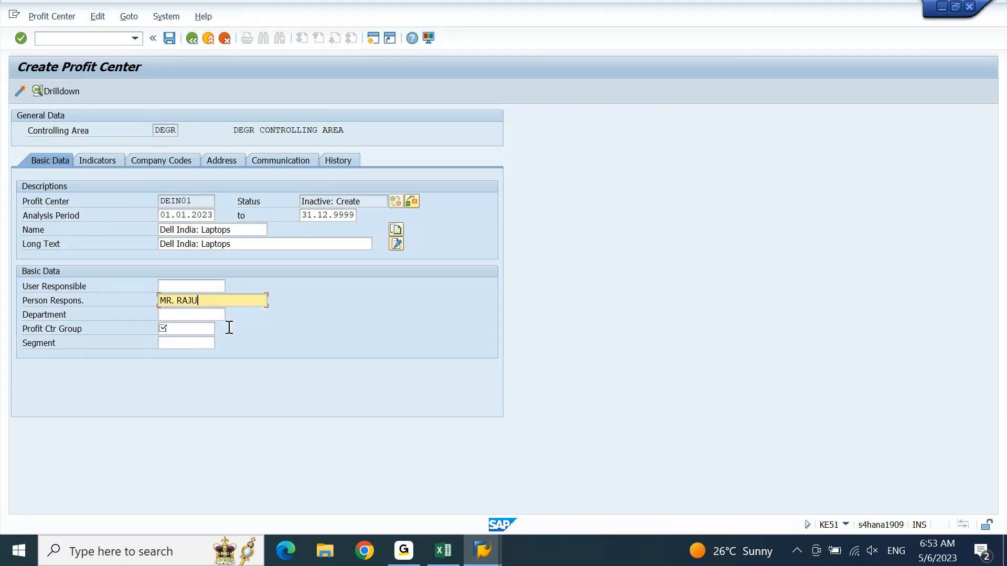
left_click(215, 317)
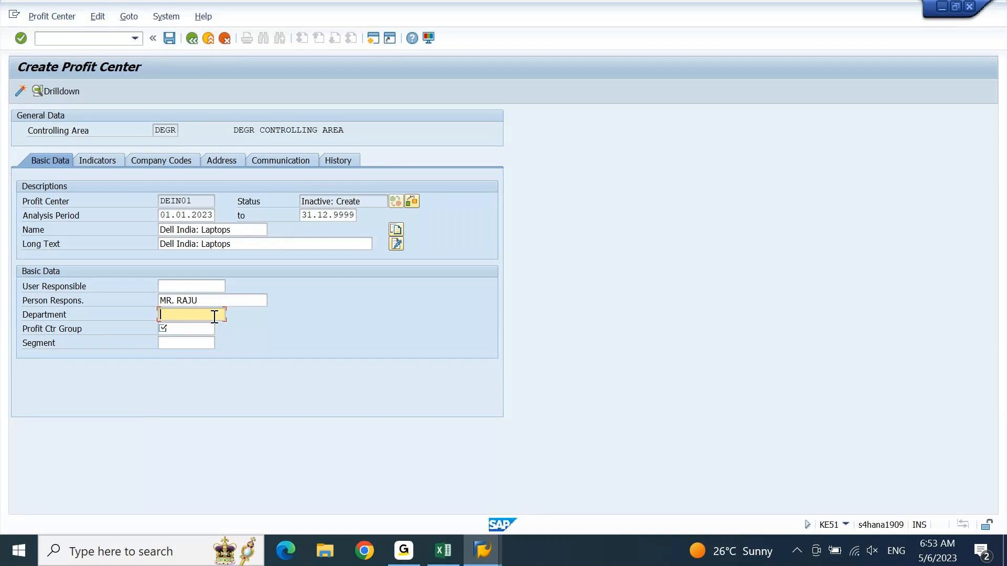
- Look up the groups offered for the profit center group of DEIN01 and close the list without choosing one
left_click(192, 328)
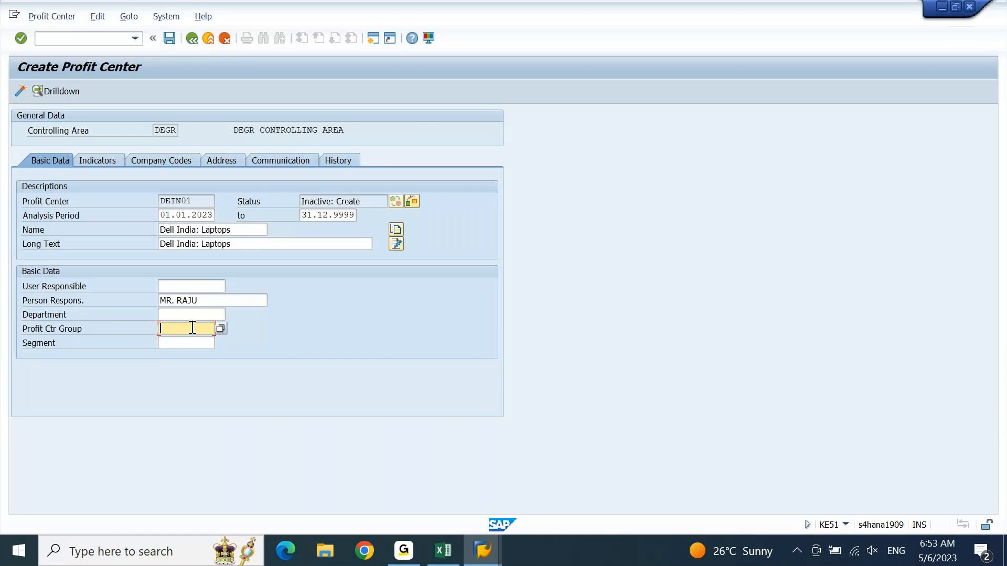
left_click(223, 328)
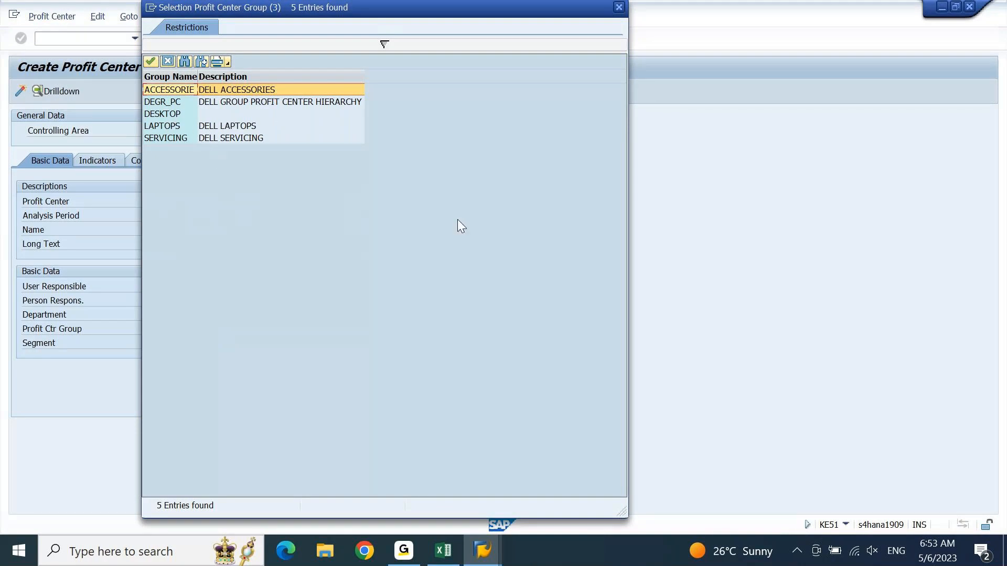
left_click(620, 8)
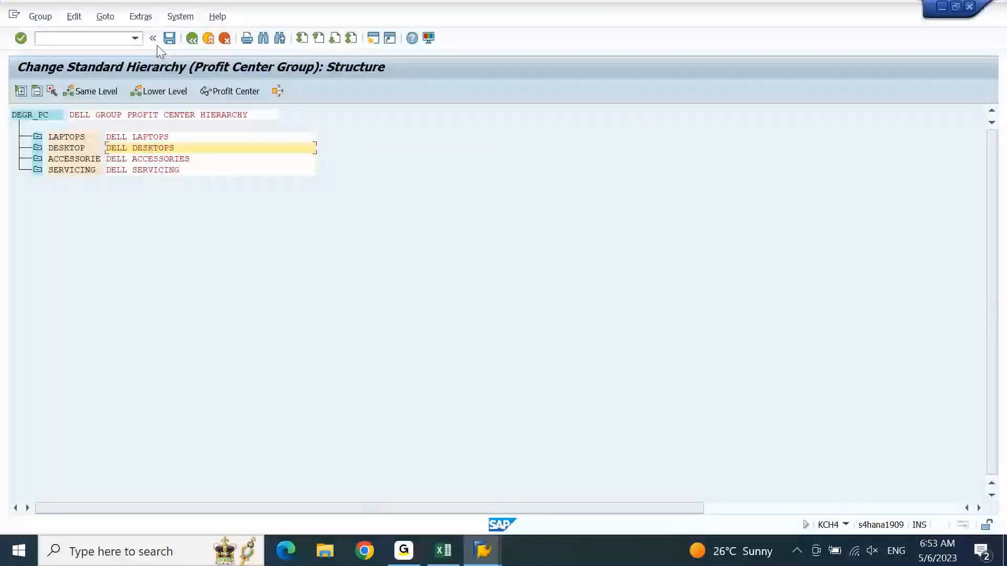
- Save the DEGR_PC standard hierarchy and check the DESKTOP entry in the profit center group list
left_click(172, 42)
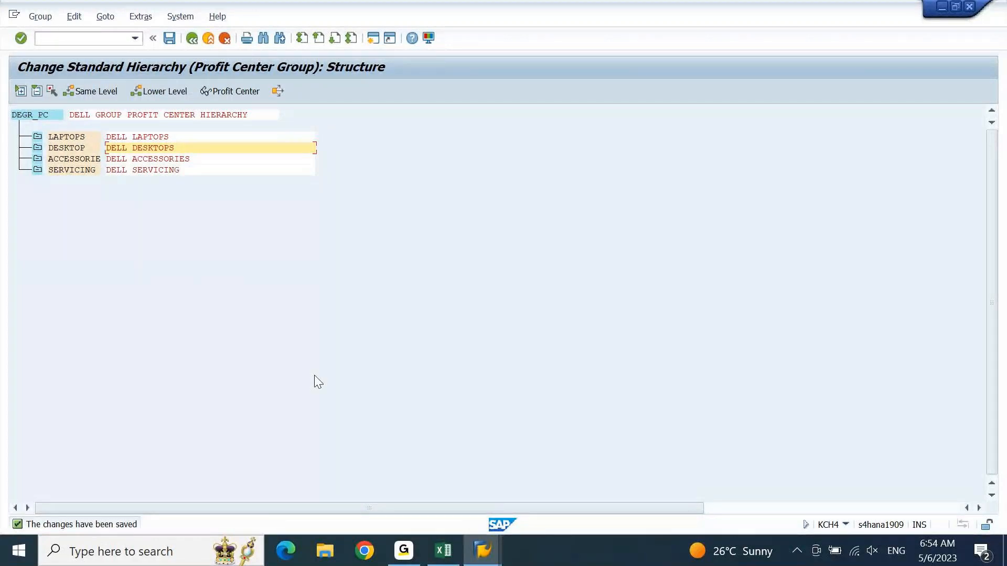
left_click(485, 560)
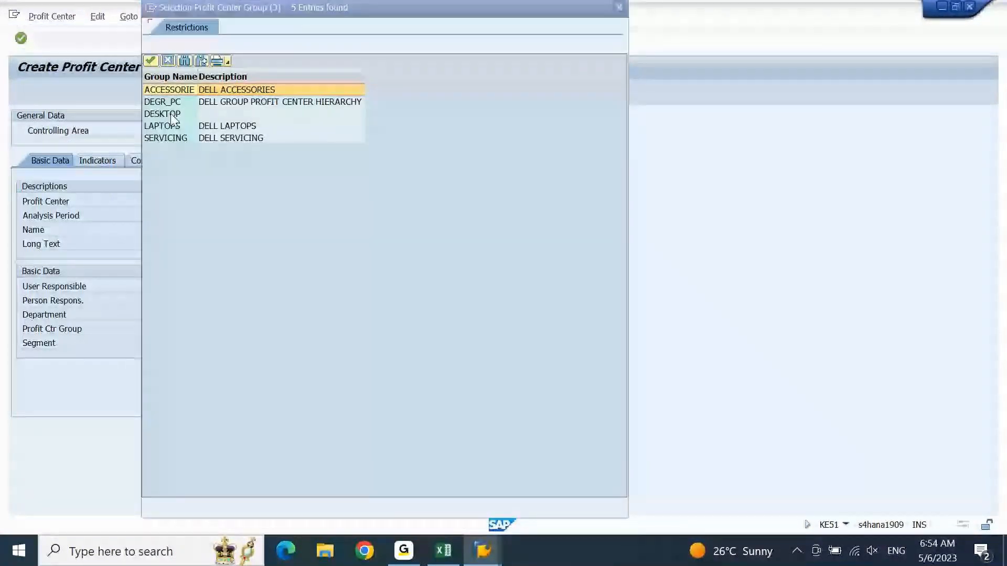
left_click(171, 113)
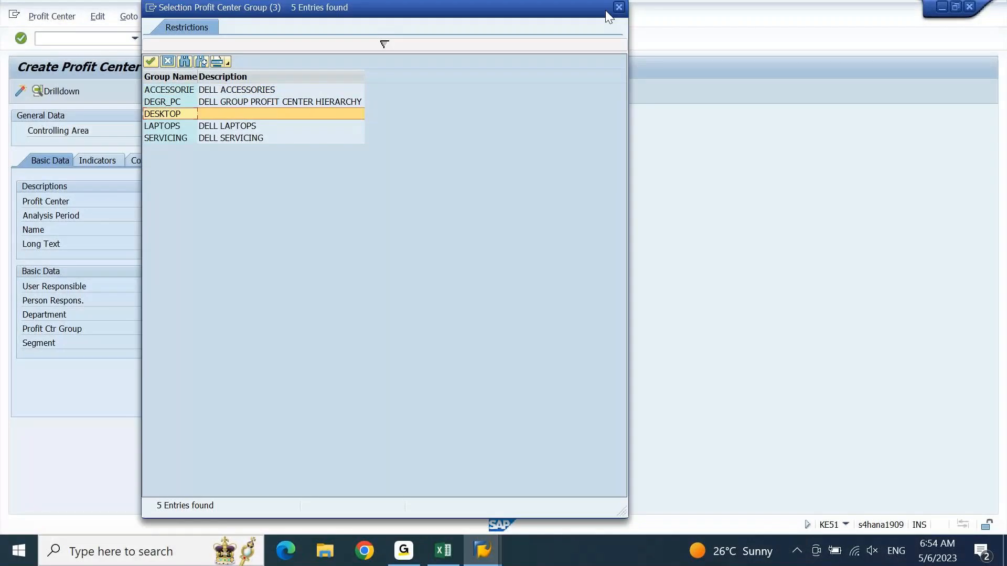
left_click(618, 7)
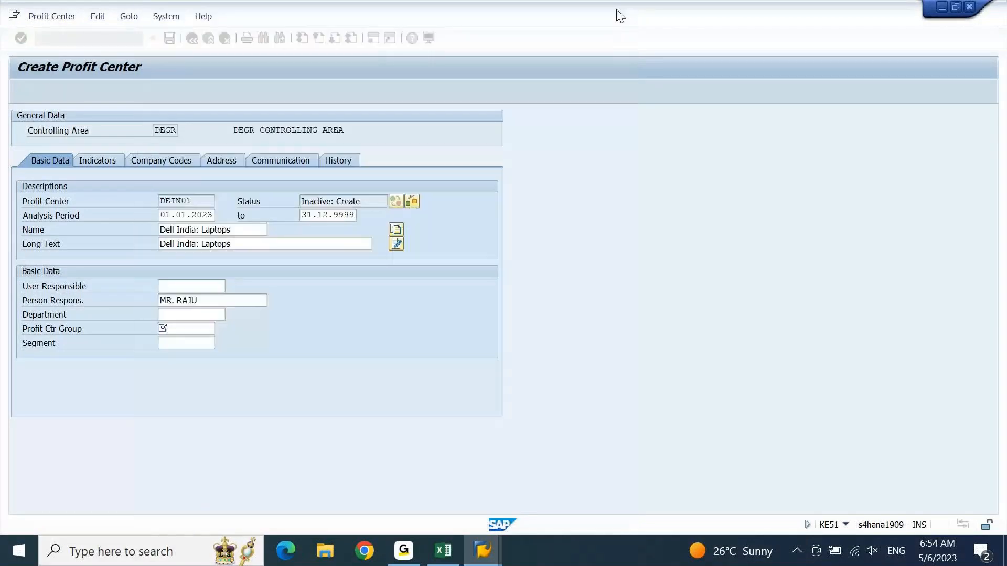
- Permanently delete the DESKTOP profit center group from the DEGR_PC standard hierarchy and save the hierarchy
mouse_move(475, 562)
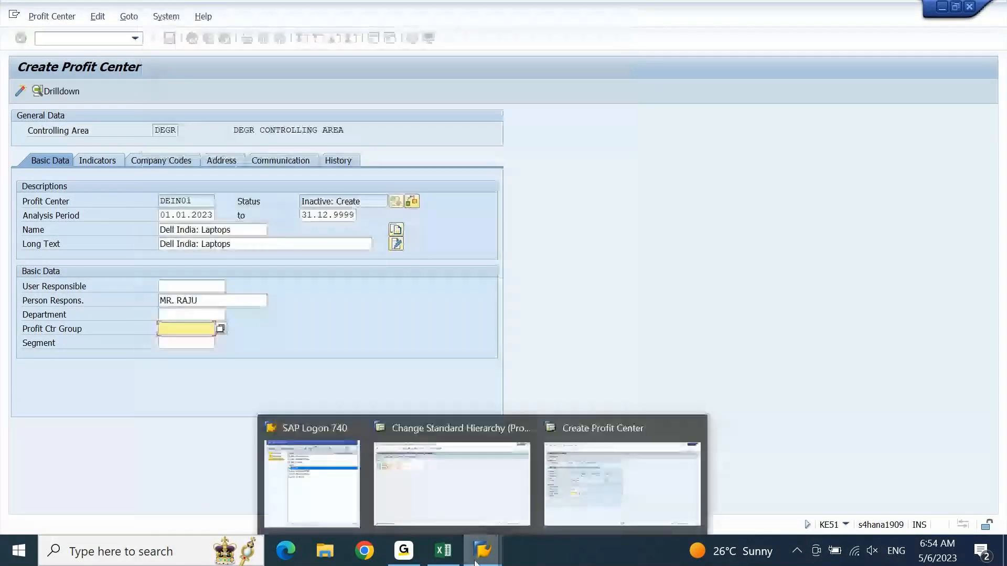
left_click(427, 435)
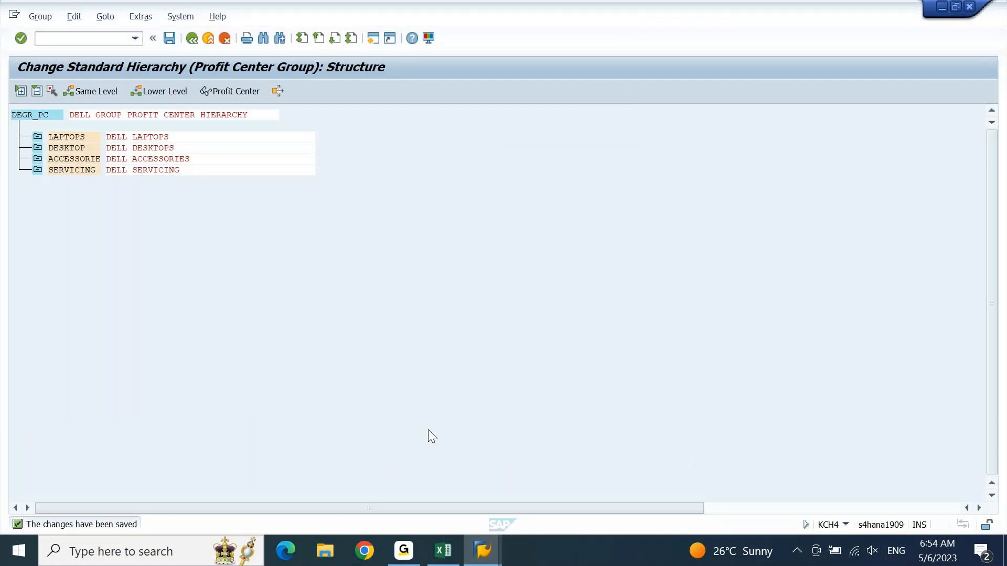
left_click(50, 90)
left_click(23, 93)
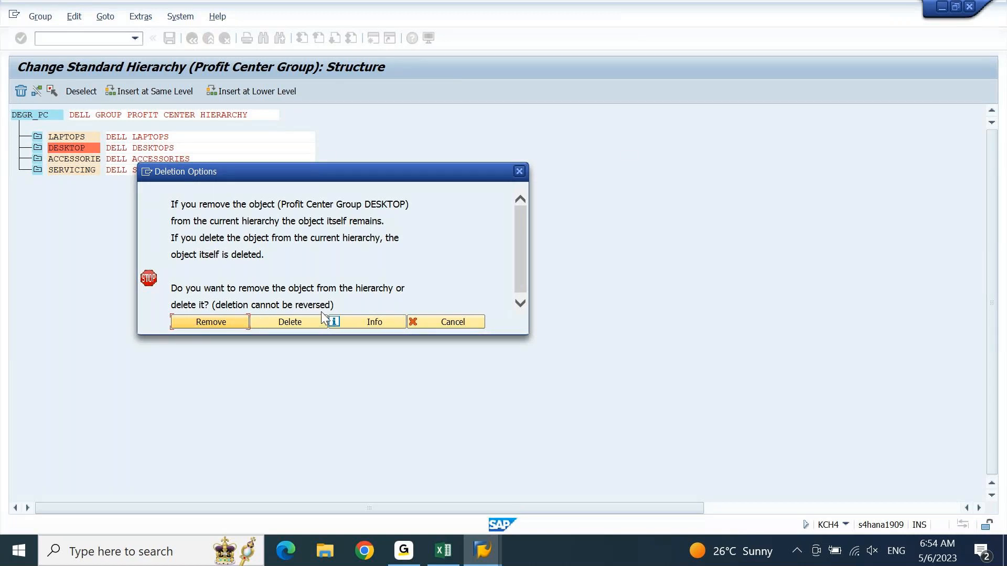
left_click(309, 325)
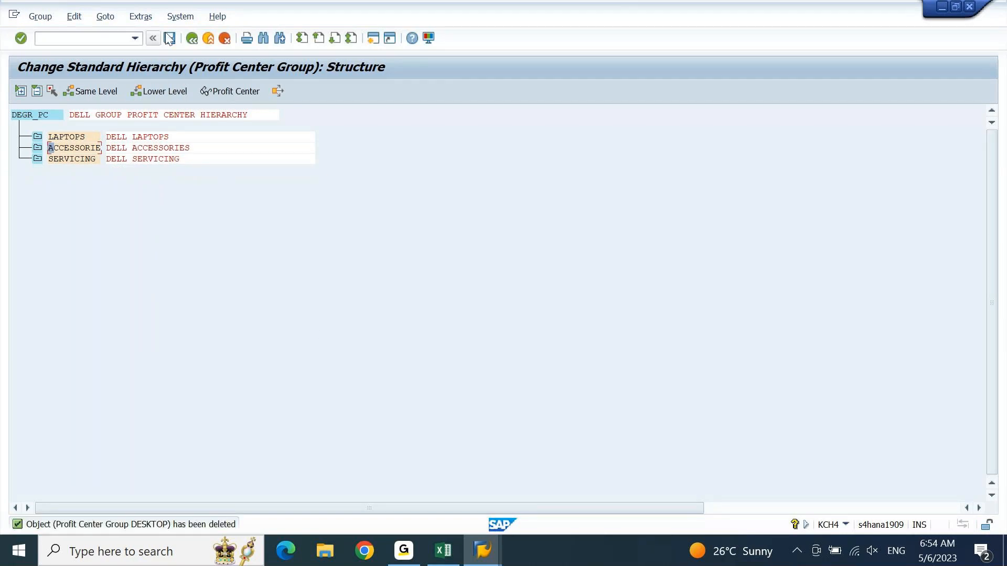
left_click(169, 38)
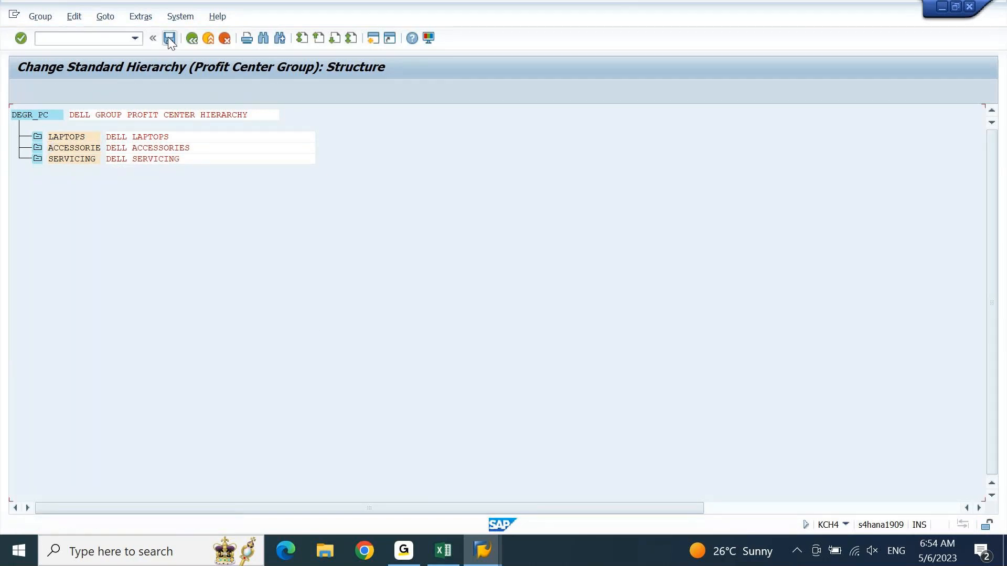
- Add the group DESKTOPS with description DELL DESKTOPS at the same level as LAPTOPS and save the standard hierarchy
left_click(67, 136)
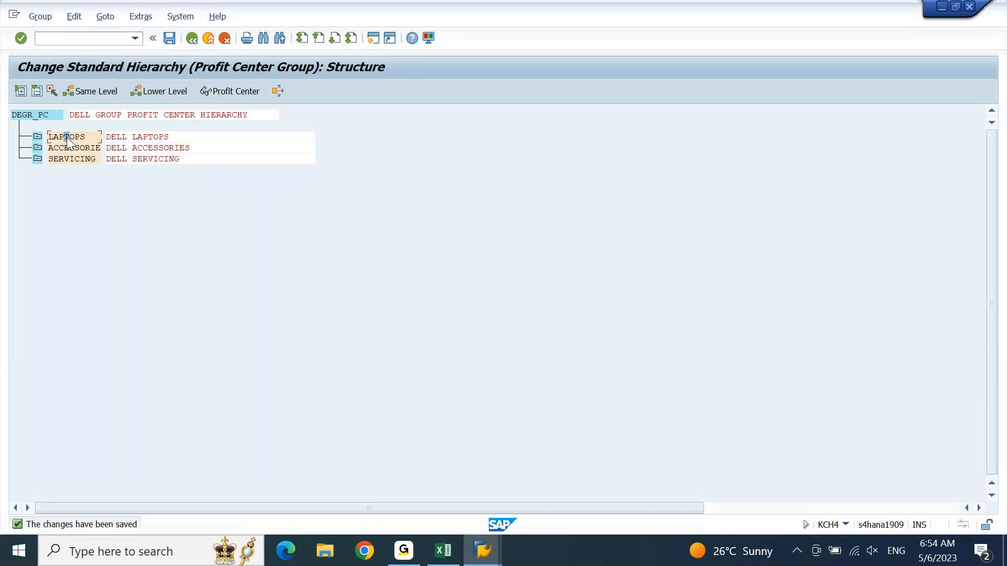
left_click(89, 93)
type("DESKTOPS")
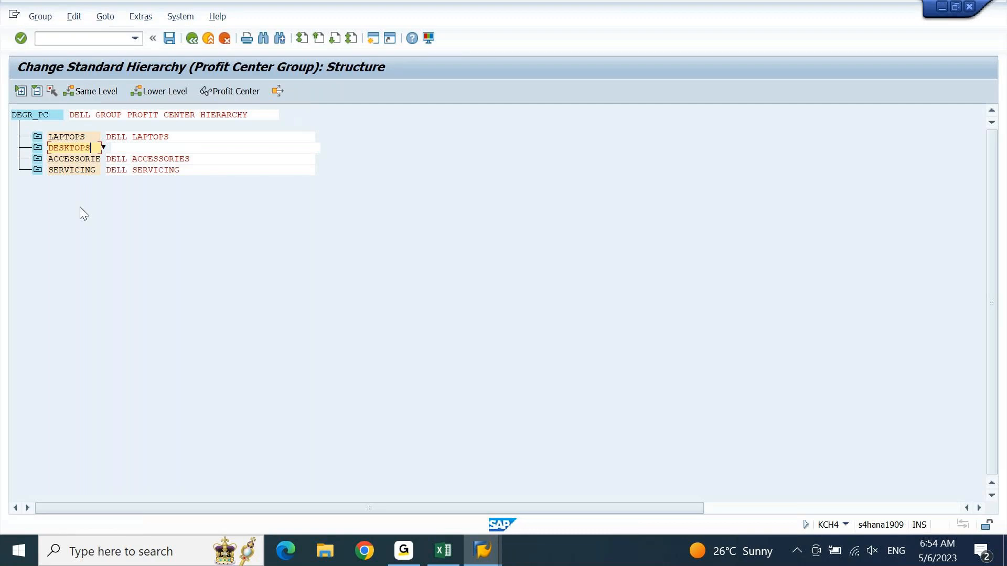
key("Tab")
type("DELL D")
type("ESKTOPS")
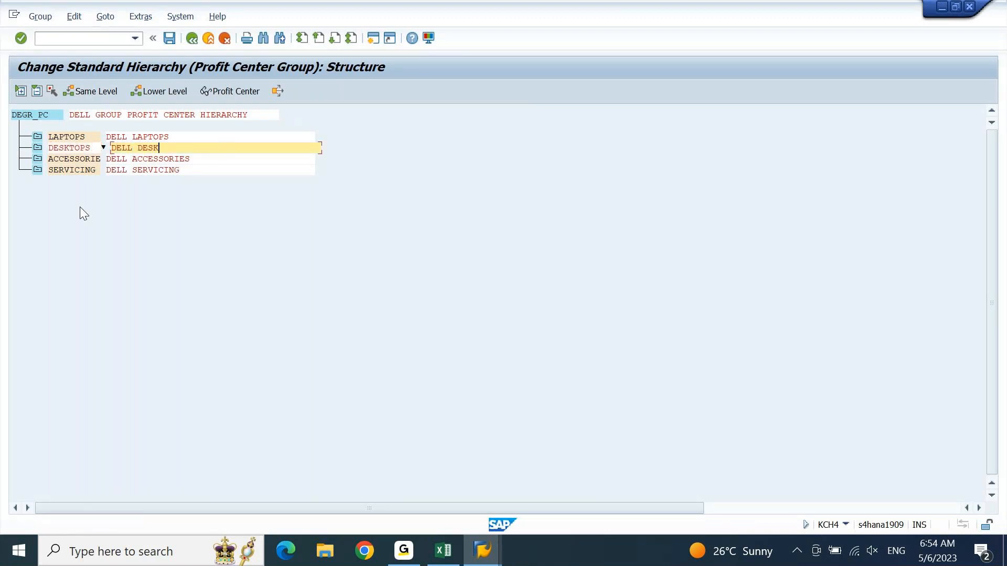
key("Return")
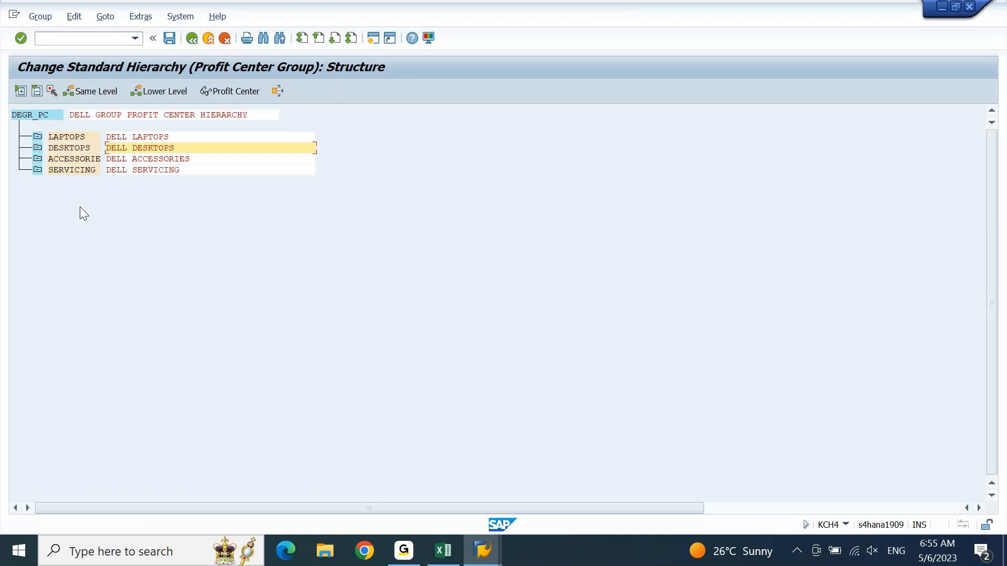
left_click(173, 39)
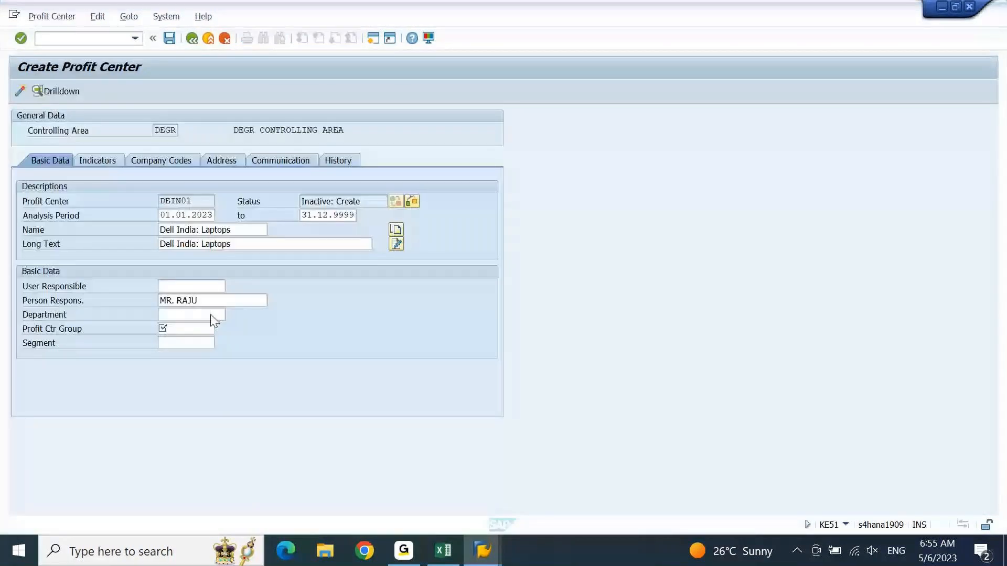
- Check the profit center group list for DEIN01 for the DESKTOPS group
left_click(215, 327)
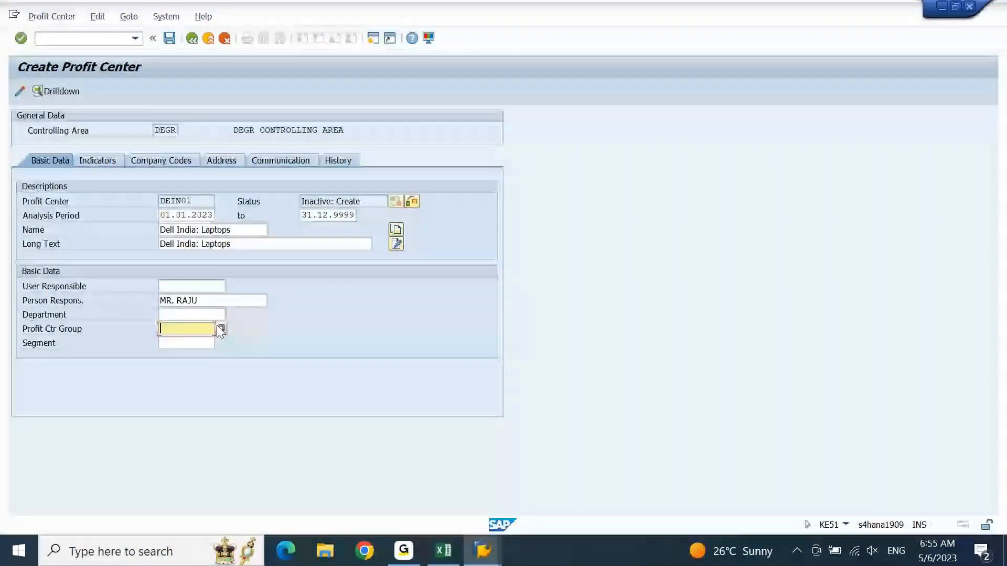
left_click(220, 329)
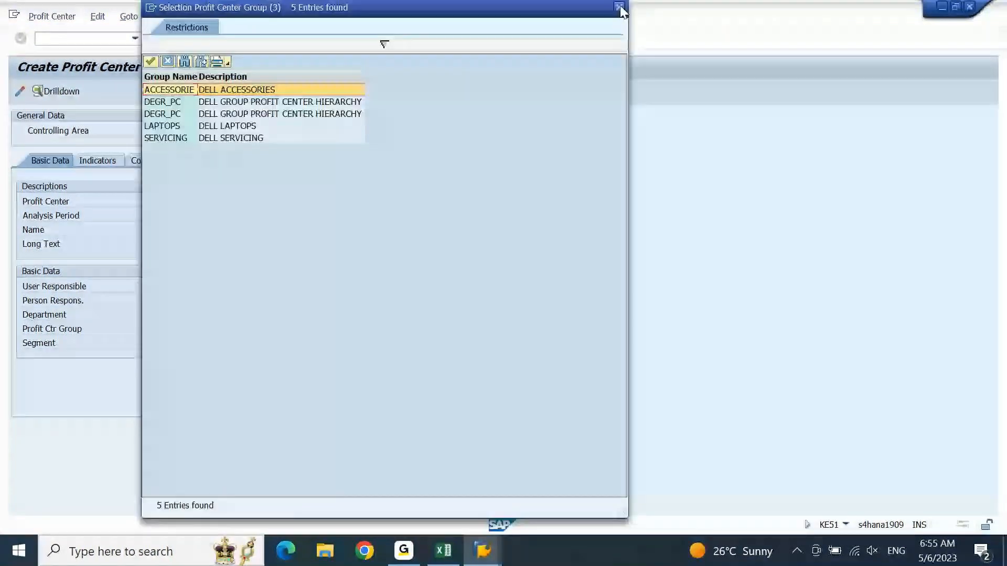
left_click(619, 7)
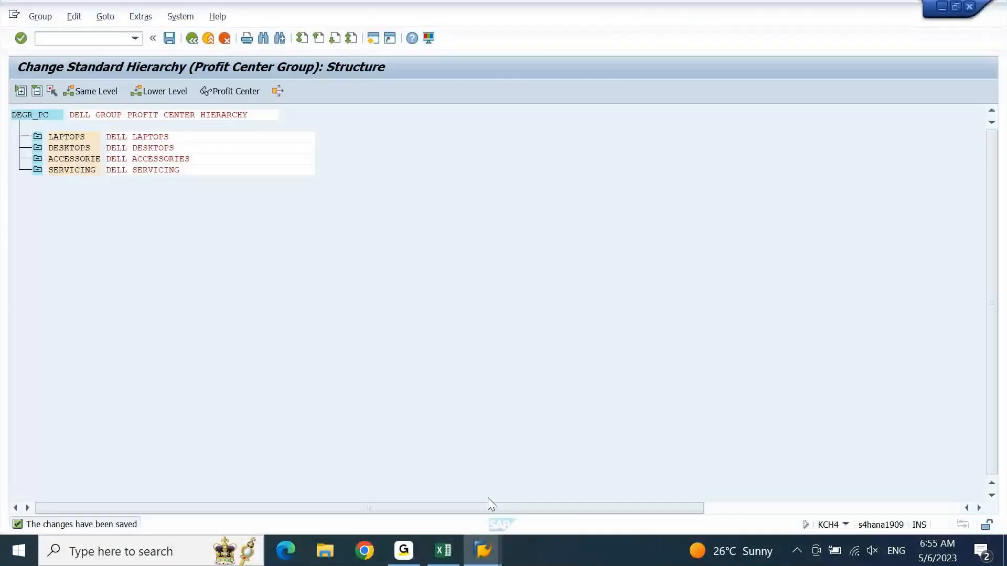
- Permanently delete the DESKTOPS profit center group from the standard hierarchy and save the hierarchy
left_click(66, 151)
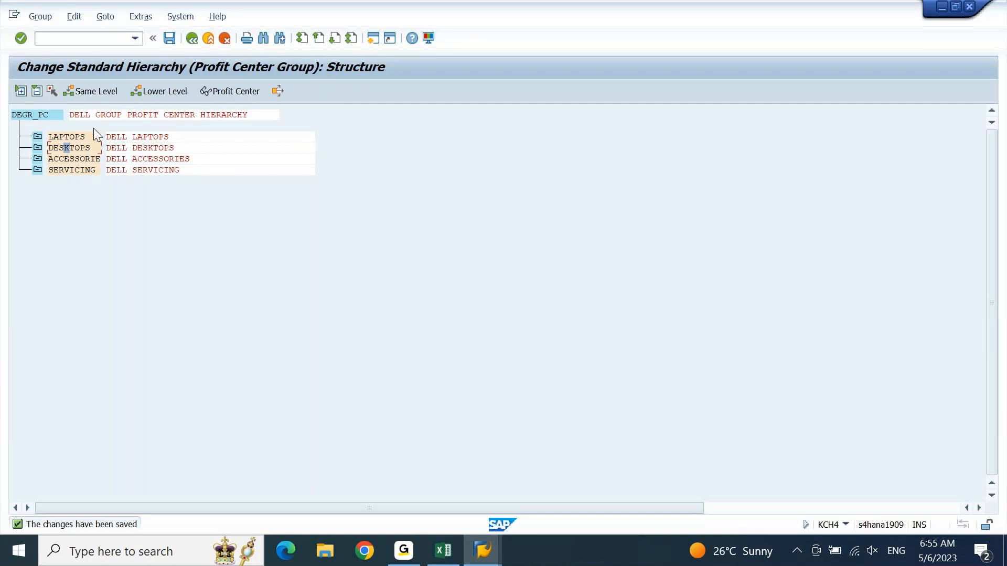
left_click(51, 87)
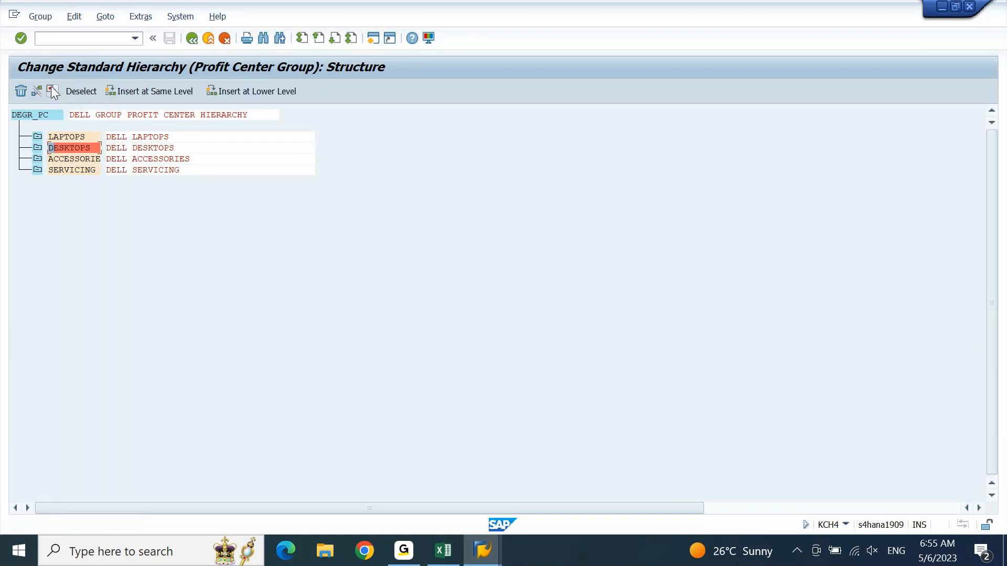
left_click(24, 90)
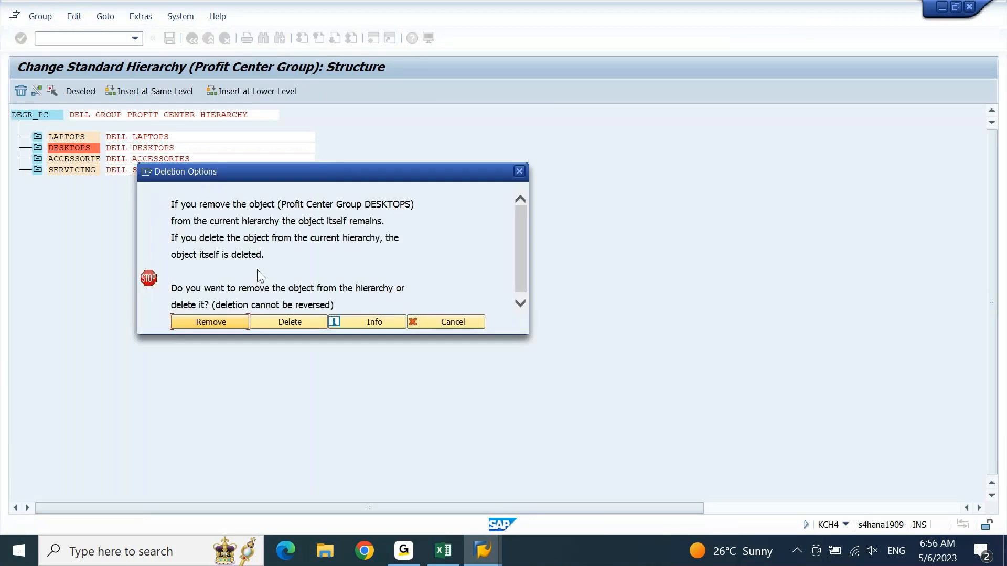
left_click(282, 323)
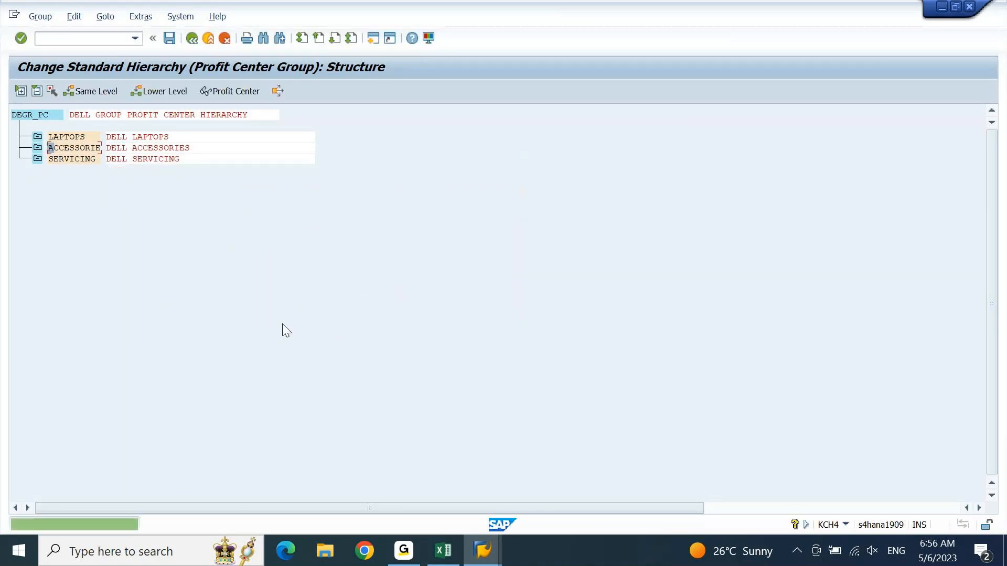
left_click(175, 39)
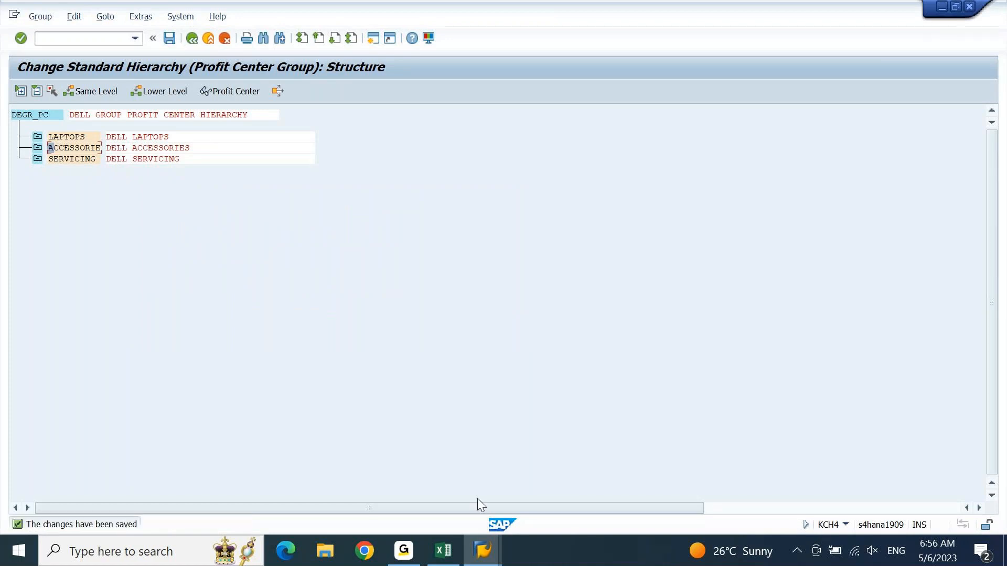
- Recheck the group list in the DEIN01 profit center record and compare it with the DEGR_PC standard hierarchy
mouse_move(485, 546)
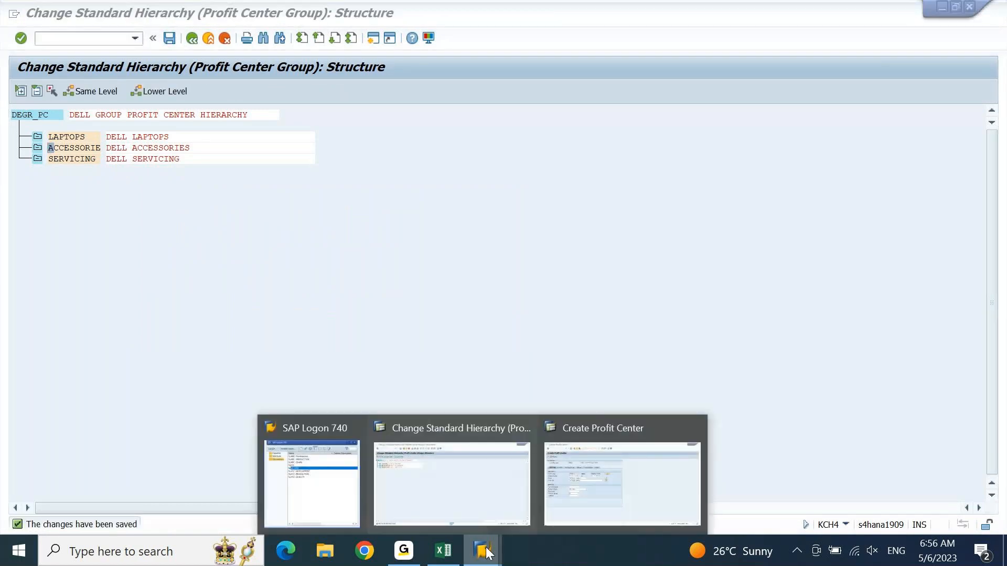
left_click(574, 496)
left_click(191, 330)
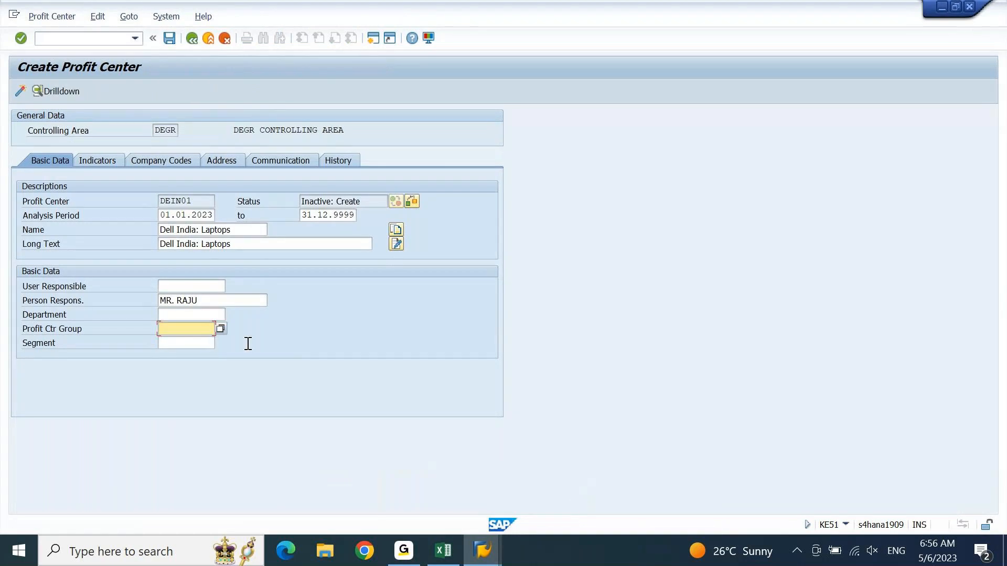
left_click(222, 329)
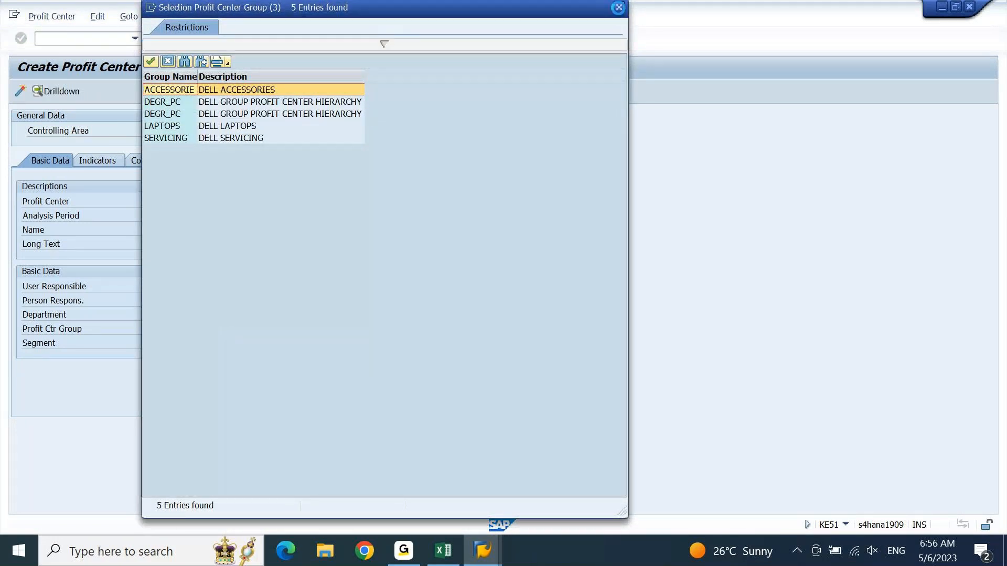
left_click(618, 7)
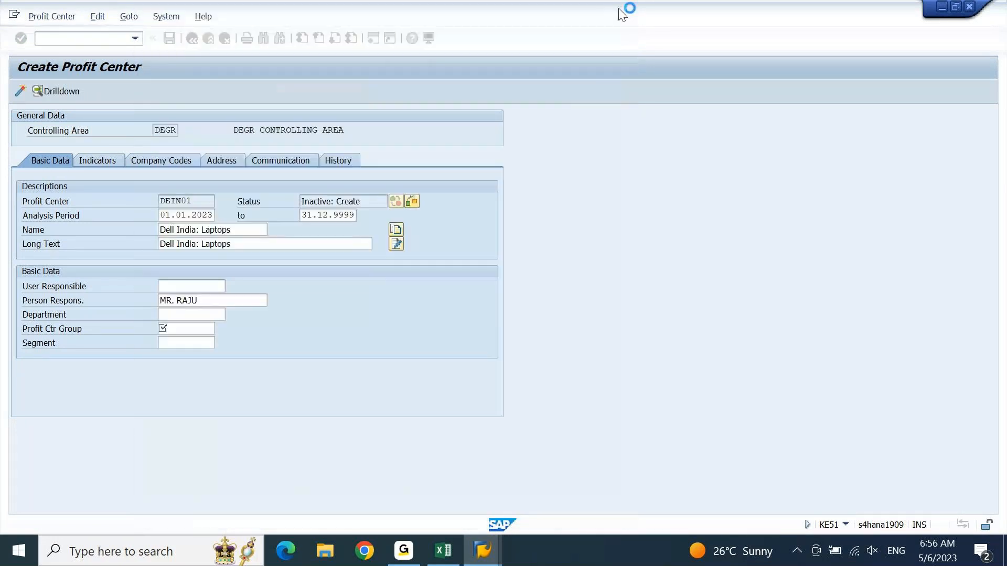
left_click(484, 533)
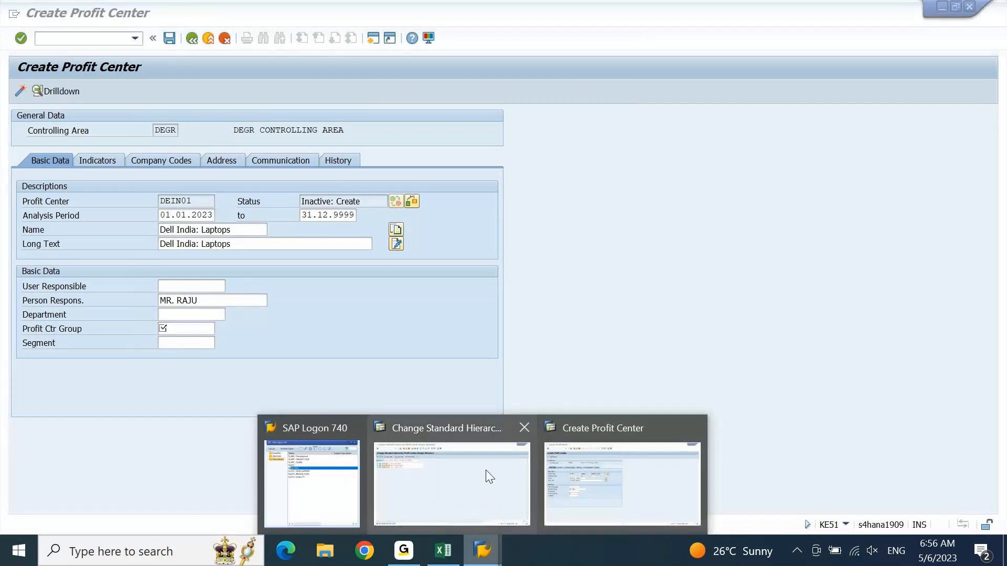
left_click(489, 476)
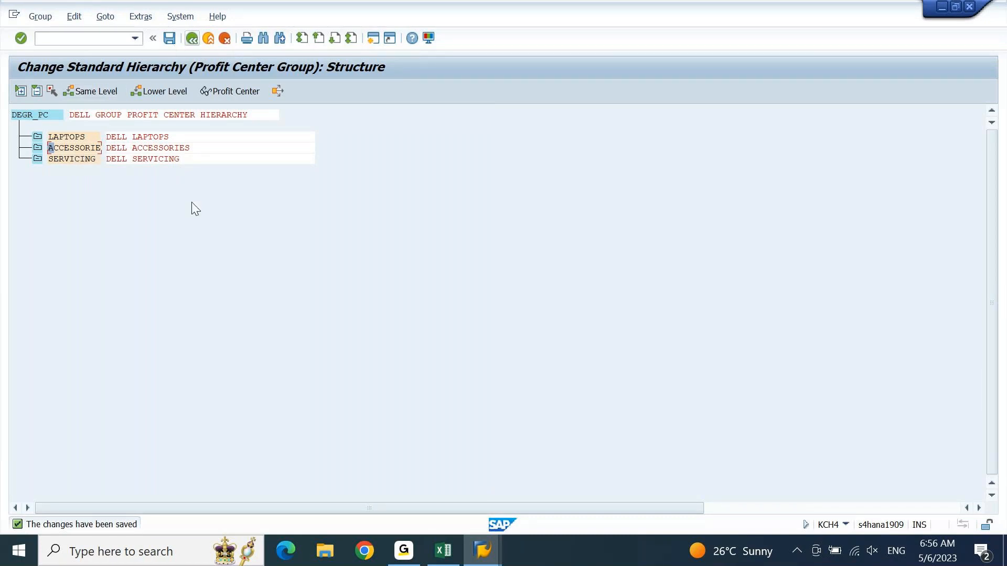
left_click(497, 556)
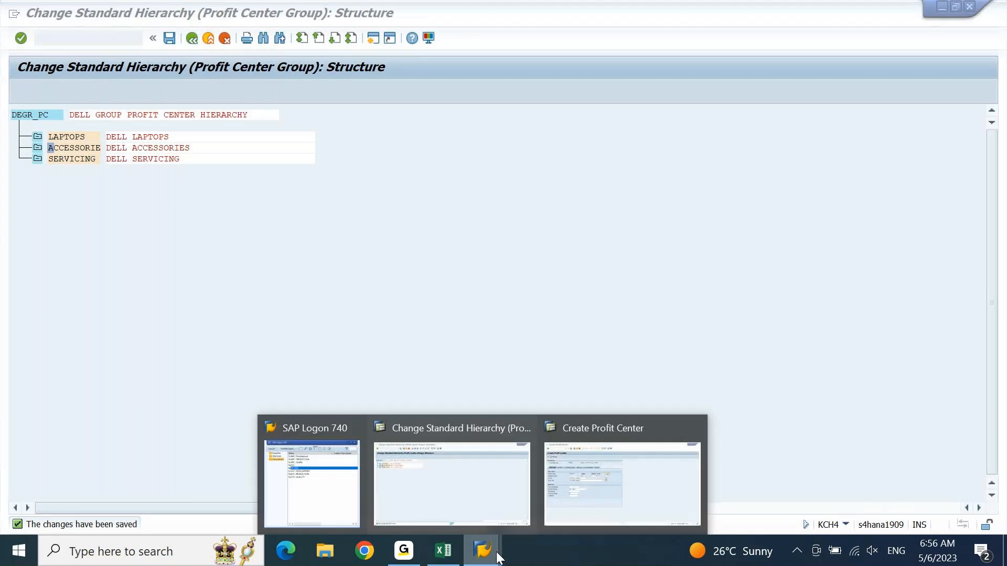
- Restart transaction KE51 for profit center DEIN01 and check the available profit center groups for DESKTOPS
left_click(595, 505)
left_click(106, 38)
type("/NKE")
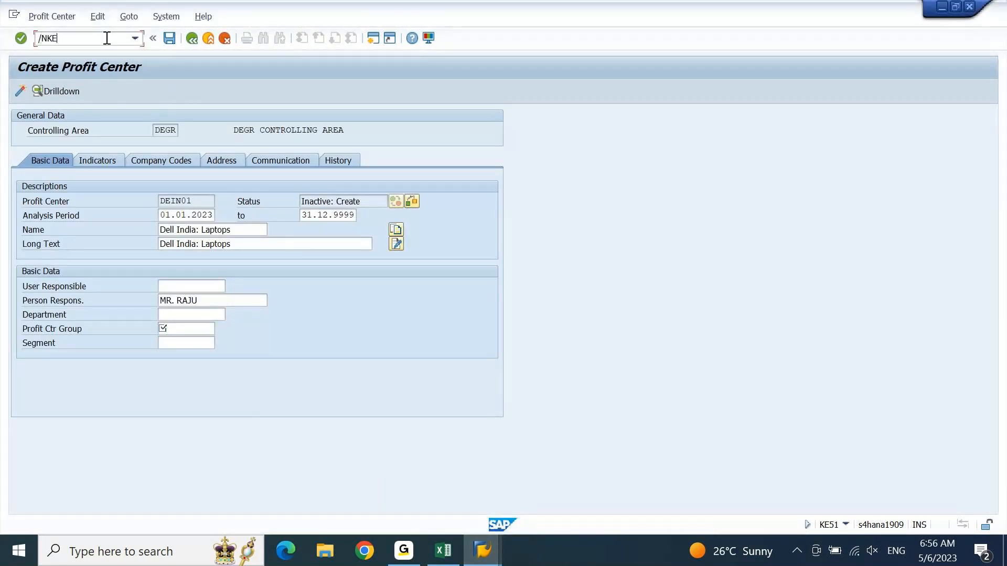
type("51")
key("Return")
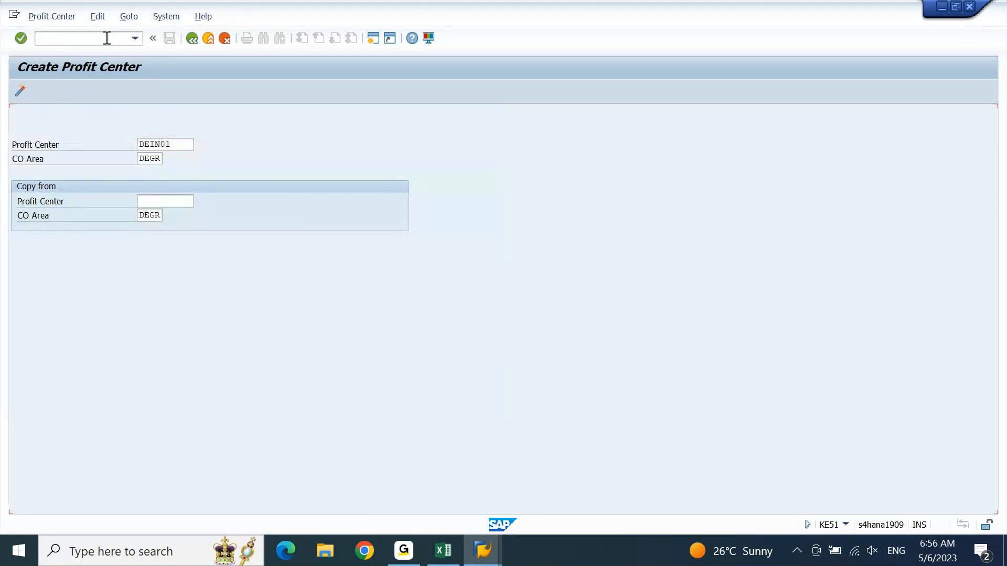
key("Return")
left_click(207, 328)
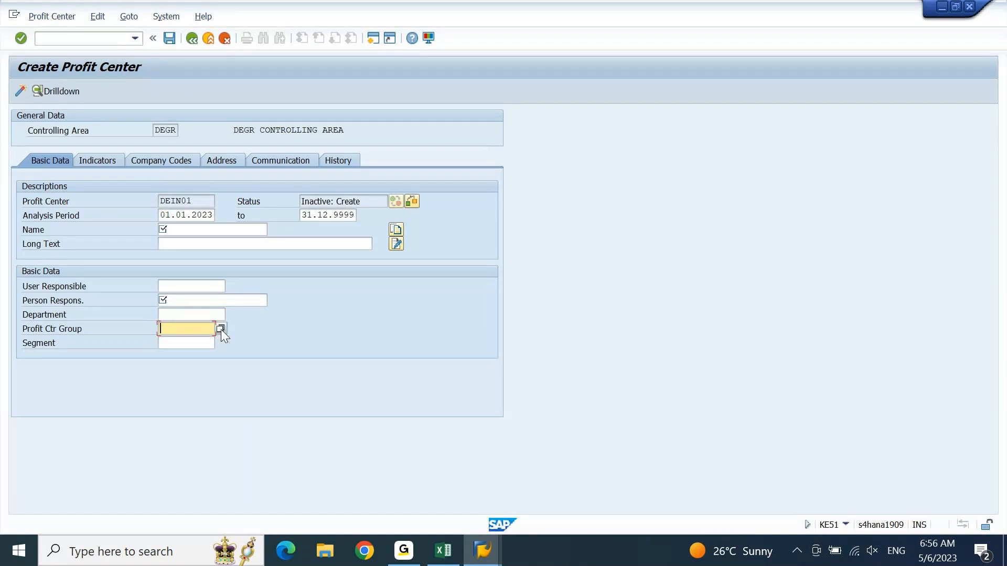
left_click(220, 328)
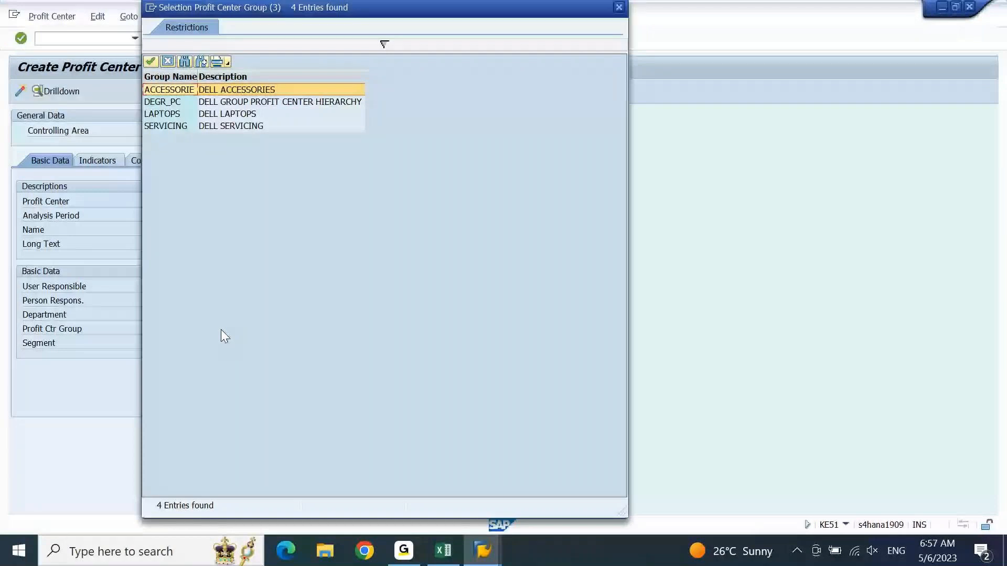
left_click(619, 7)
- Add the group DESKTOPS with description DELL DESKTOPS one level below DEGR_PC and save the standard hierarchy
mouse_move(483, 549)
left_click(450, 480)
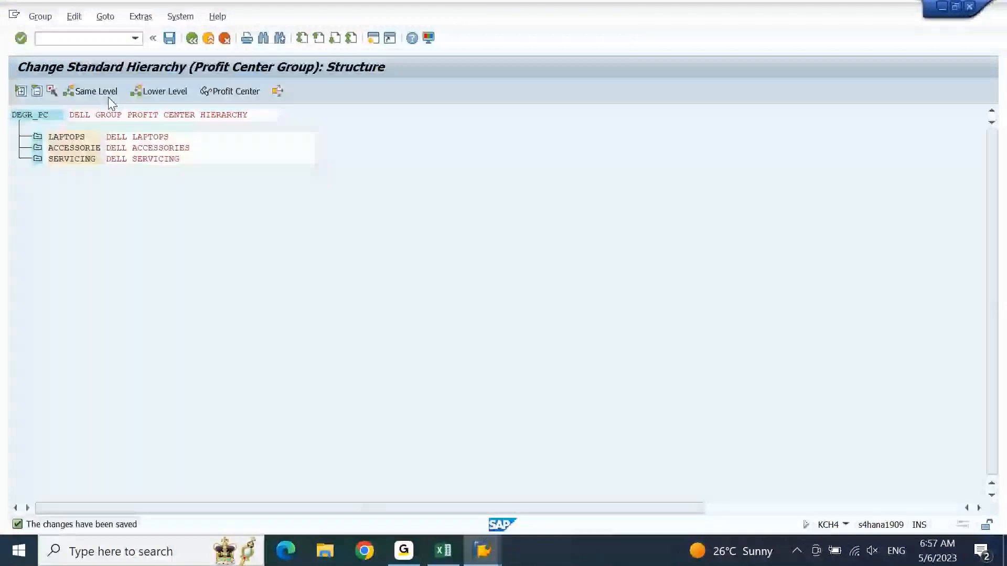
left_click(164, 95)
type("DE")
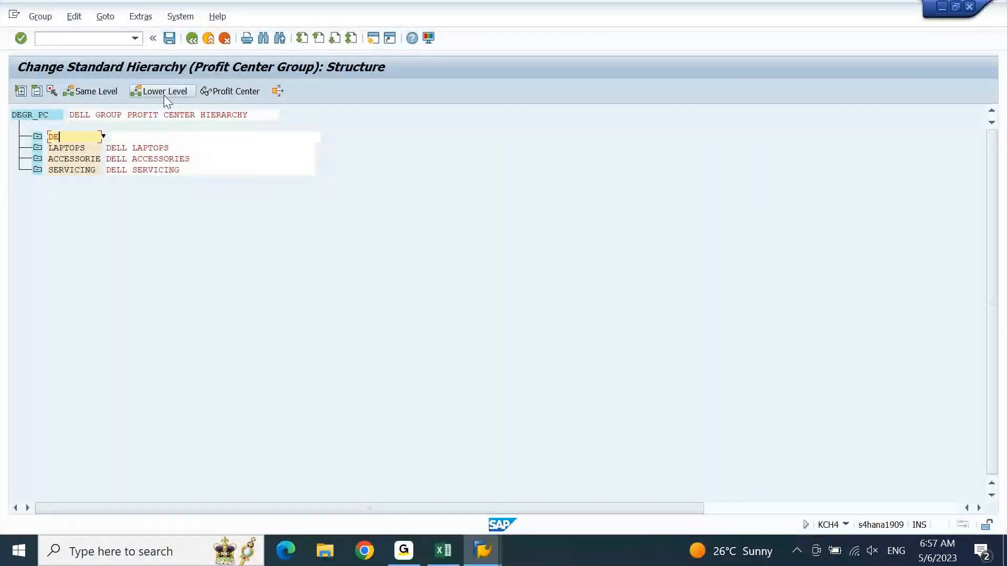
type("SKTOPS")
key("Tab")
type("DELL DESKTOPS")
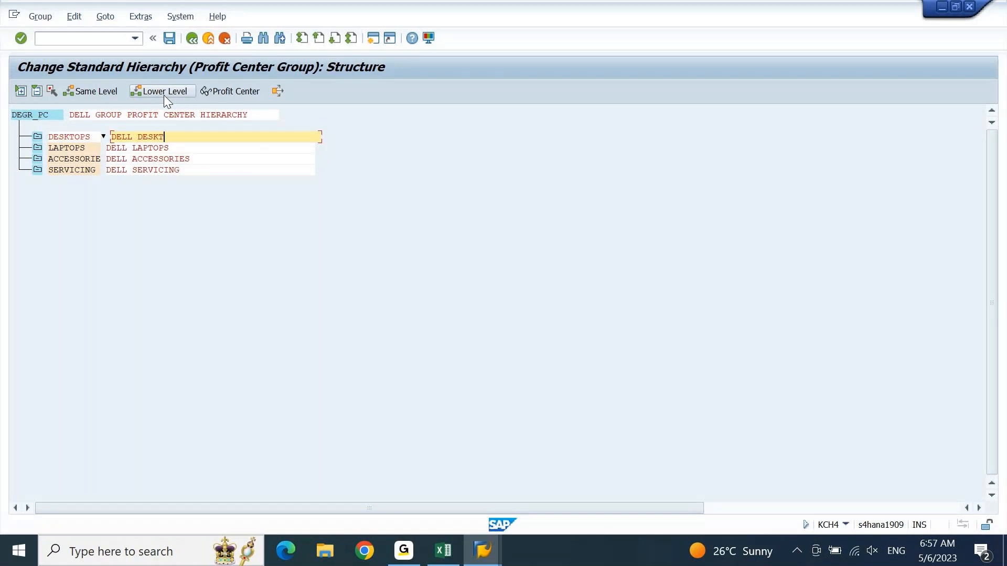
key("Return")
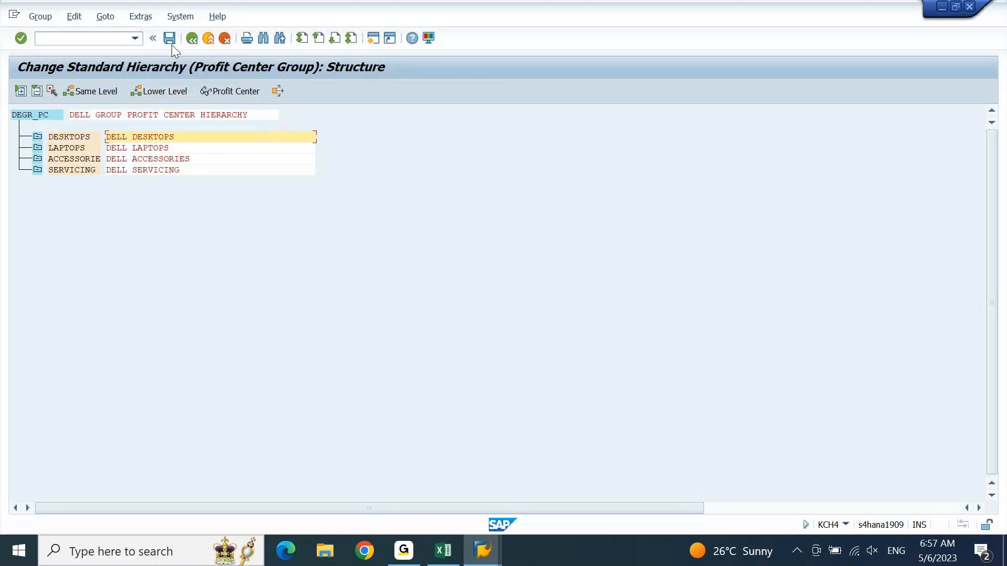
left_click(171, 41)
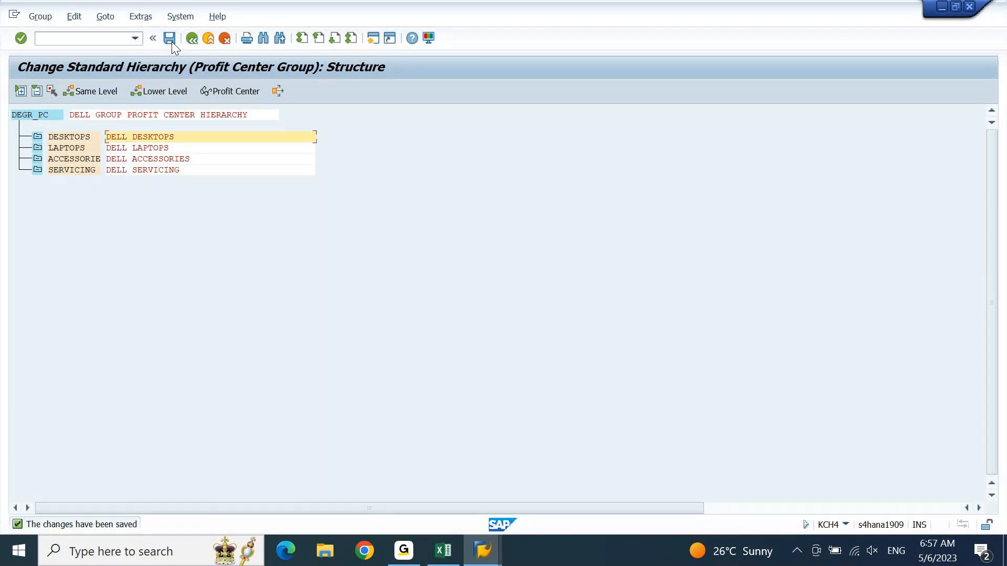
- Abandon the open profit center record and start transaction KE51 again for DEIN01 in controlling area DEGR
mouse_move(498, 560)
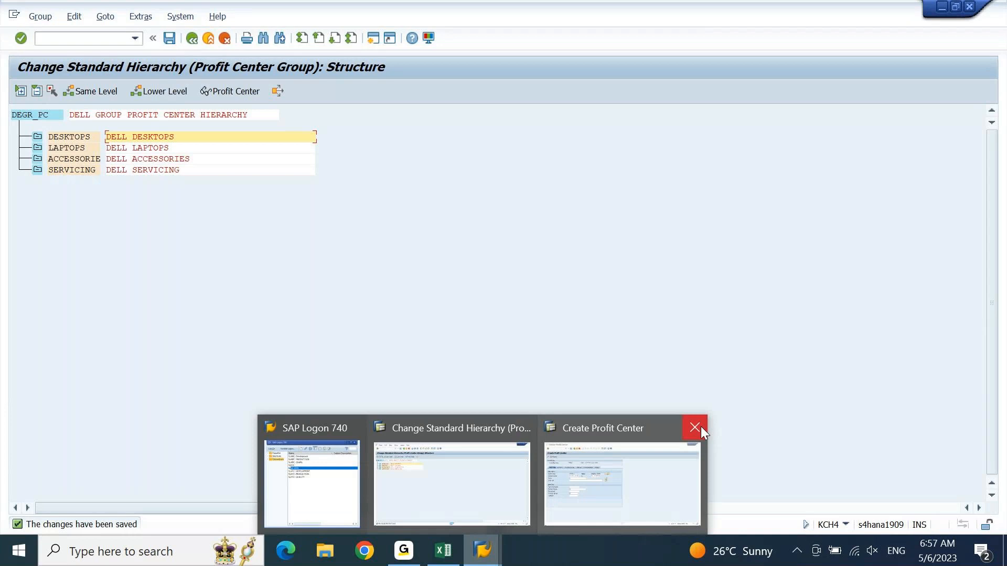
mouse_move(701, 428)
left_click(637, 466)
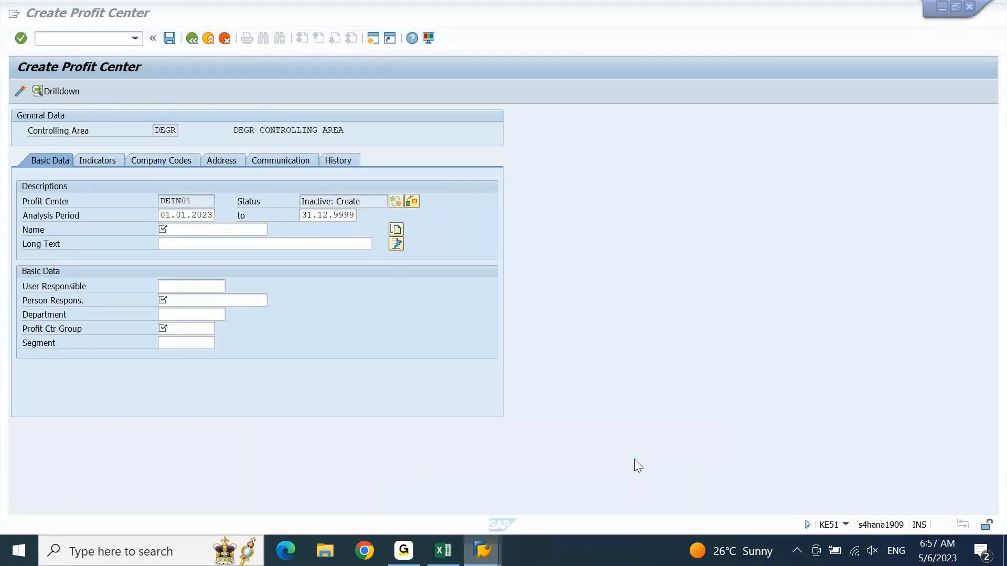
type("/n")
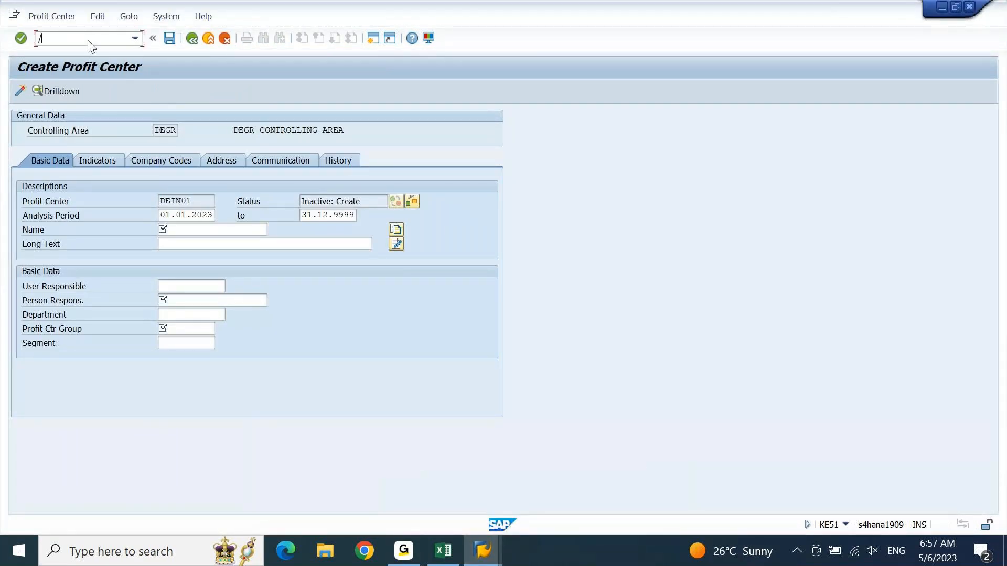
key("Return")
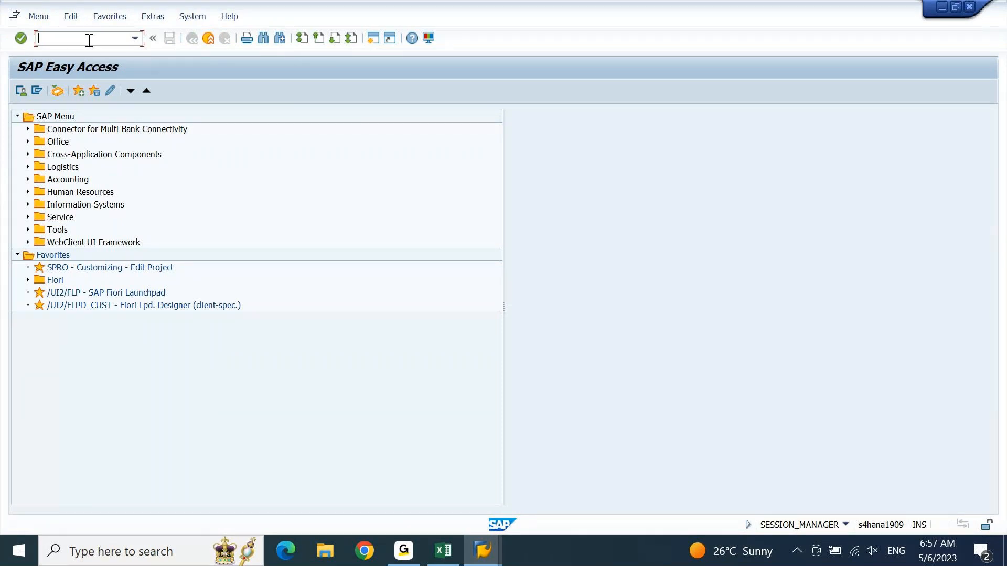
type("KE51")
key("Return")
key("Return")
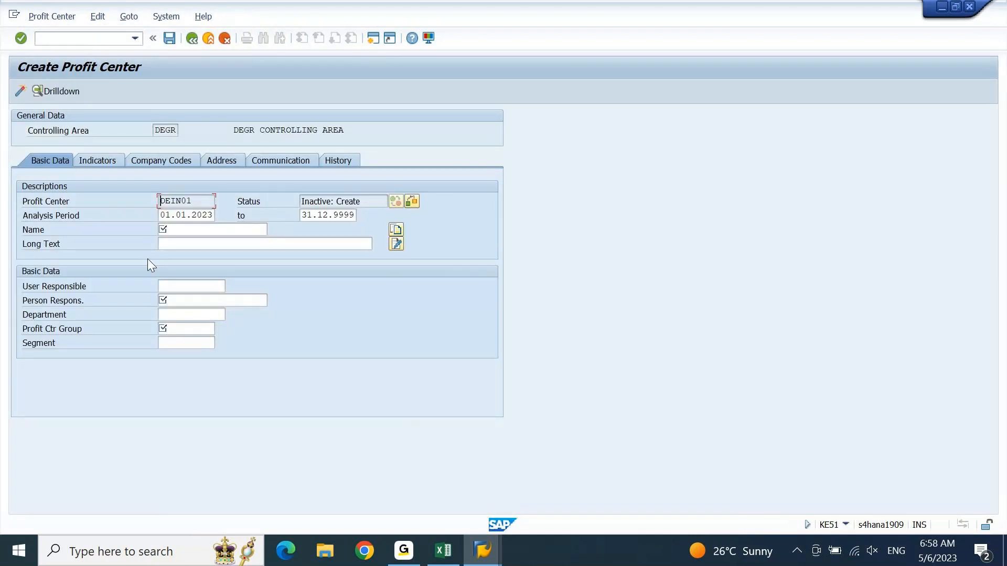
- Examine the profit center groups available for DEIN01, including DESKTOPS and DEGR_PC, without choosing one
left_click(193, 331)
left_click(223, 326)
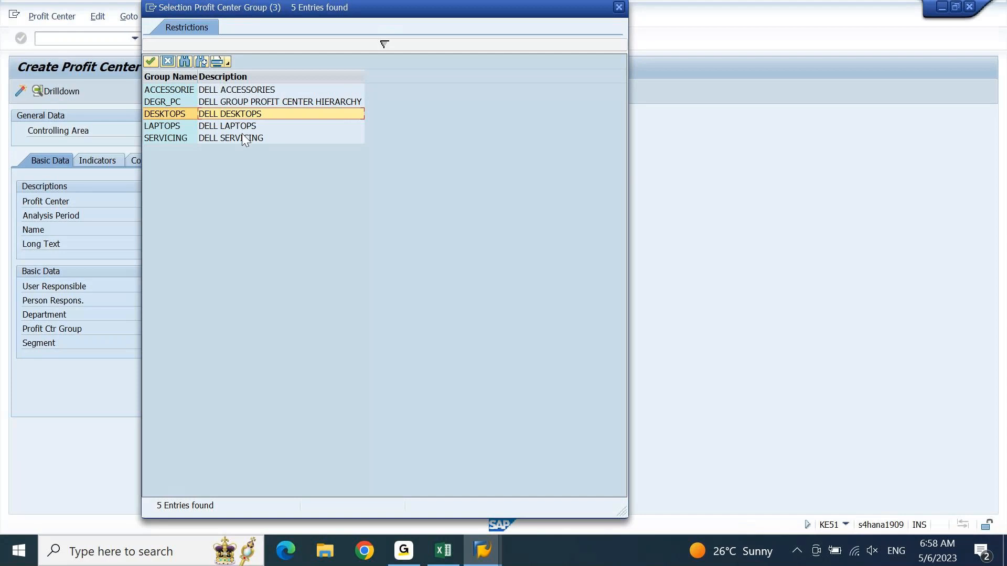
left_click(344, 103)
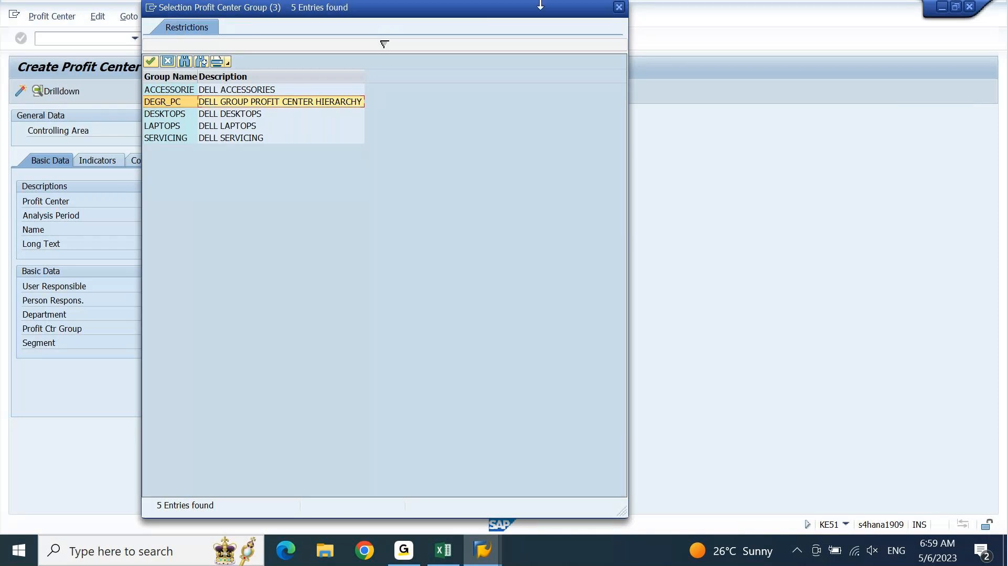
left_click(622, 10)
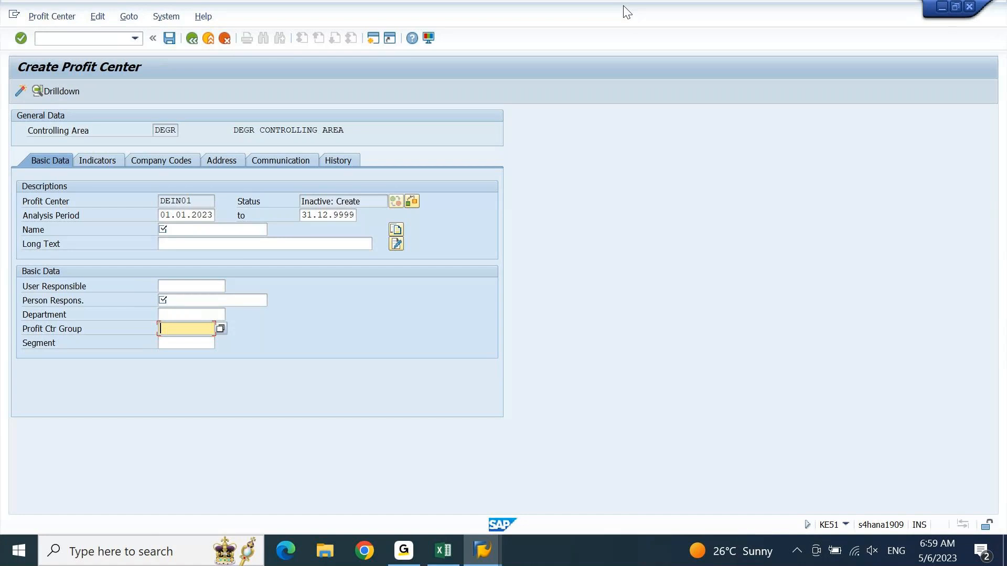
- Set the profit center's name and long text to Dell India: Laptops and fill in the person responsible
left_click(225, 231)
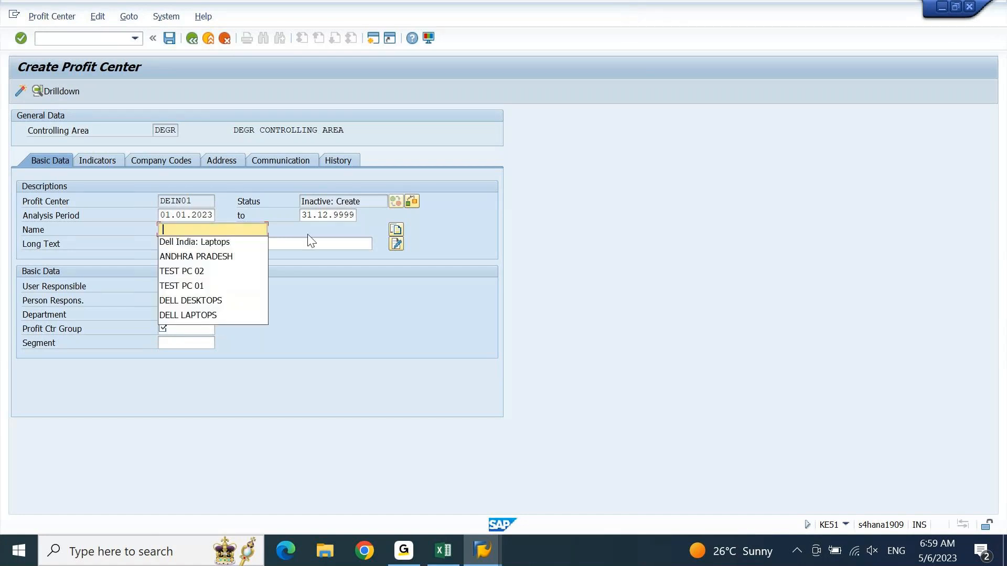
key("Down")
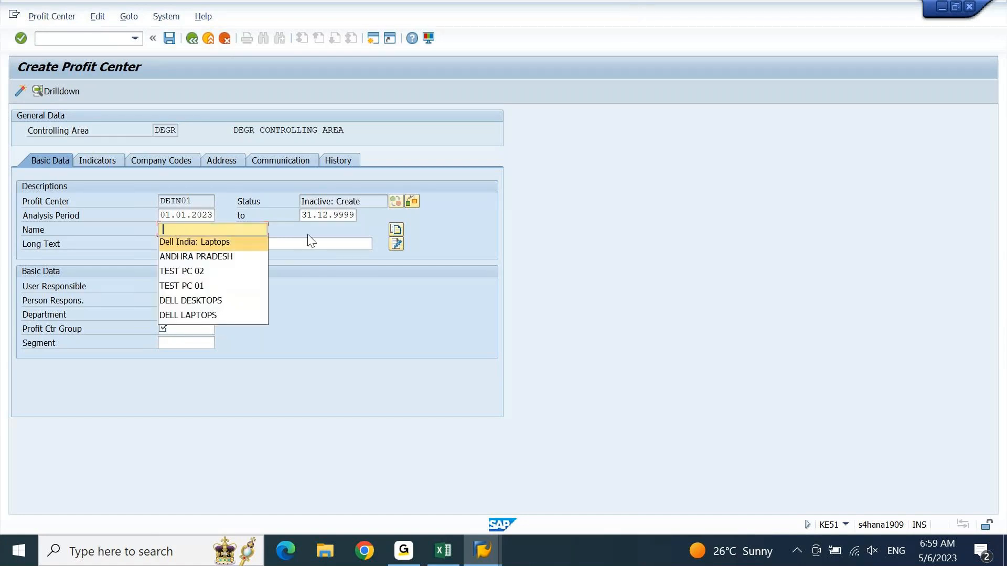
key("Tab")
key("Down")
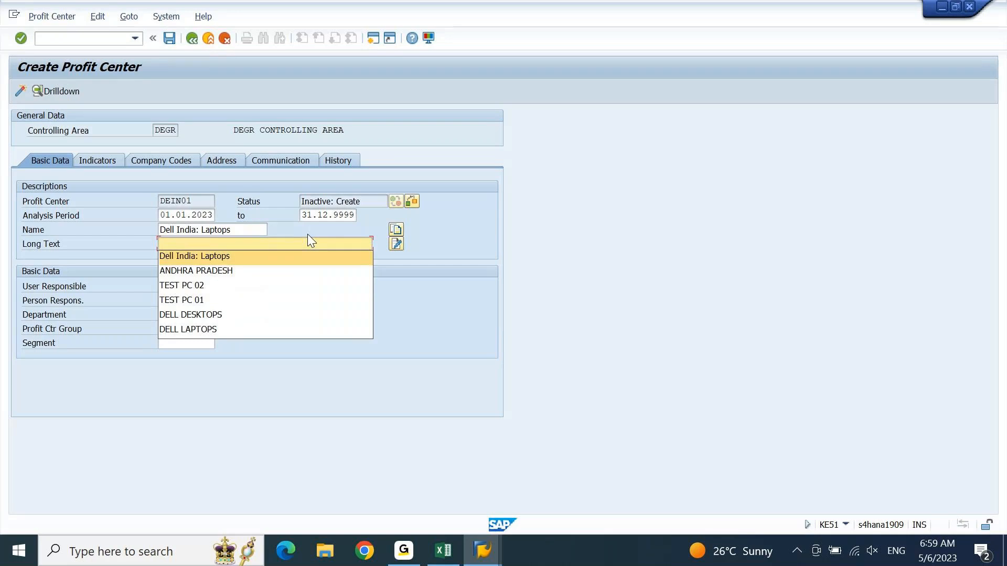
key("Tab")
key("Tab")
key("Down")
key("Tab")
key("Tab")
key("Tab")
key("shift+Tab")
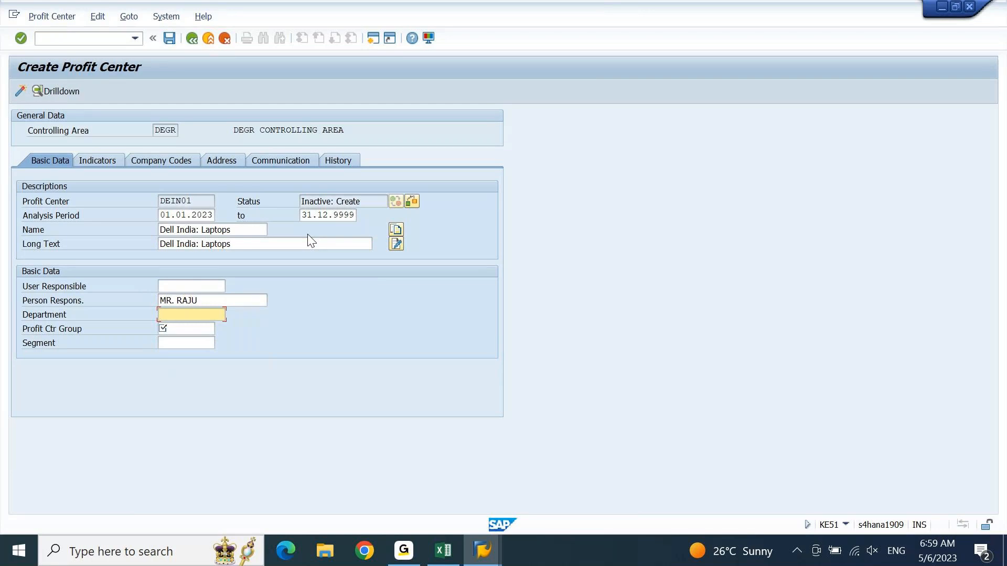
- Try to assign profit center DEIN01 to the LAPTOPS group, leaving the segment empty
key("Tab")
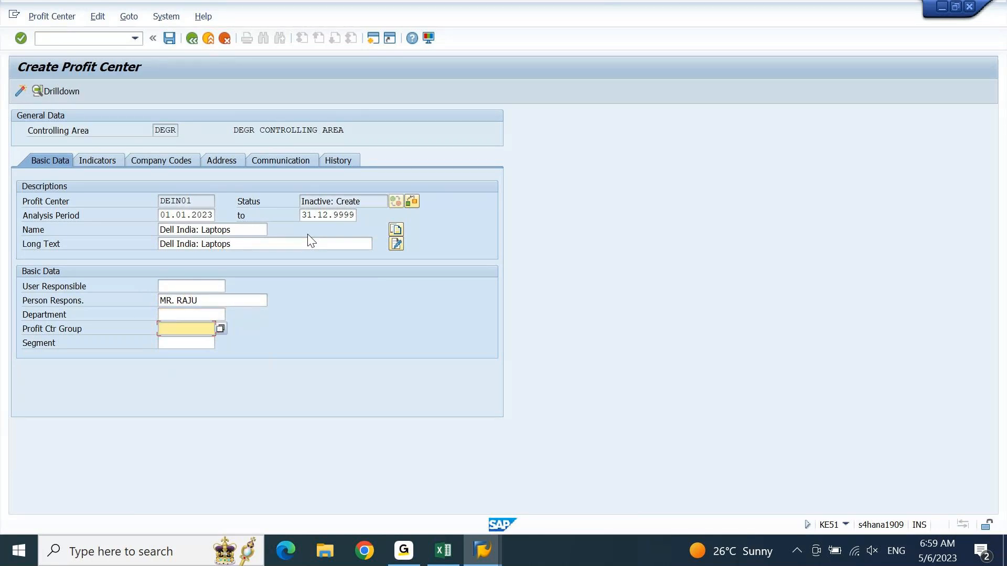
key("F4")
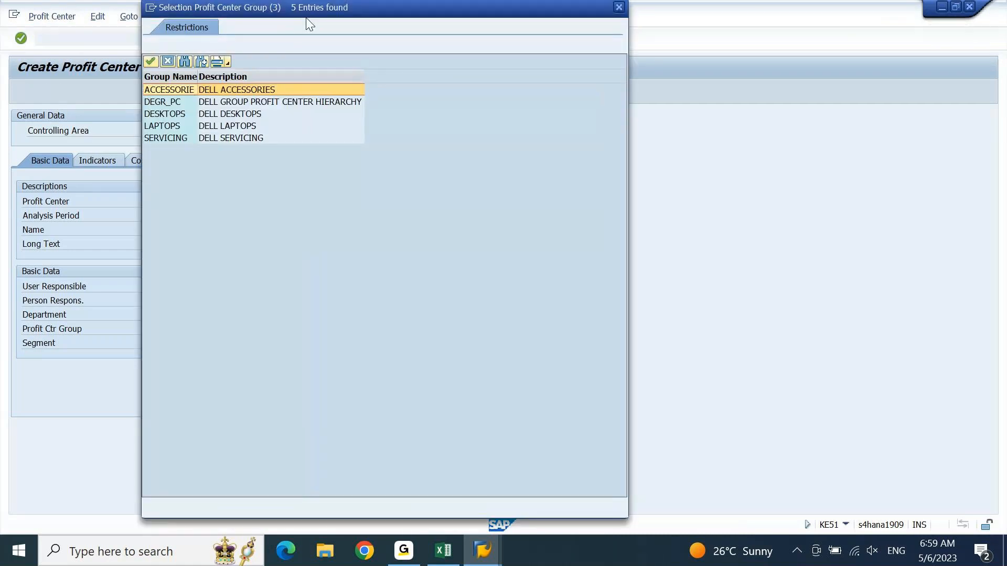
left_click_drag(322, 18, 489, 43)
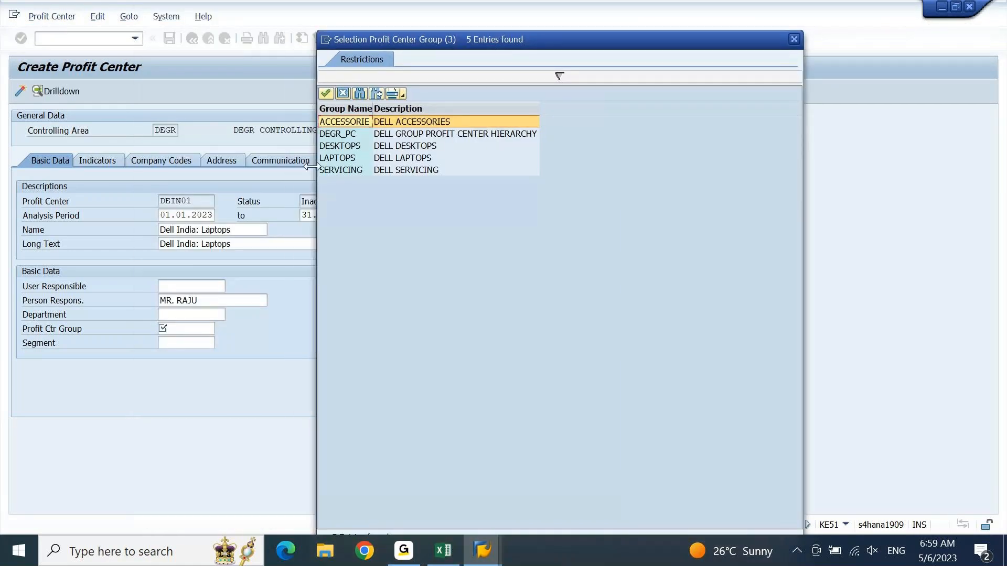
left_click(393, 163)
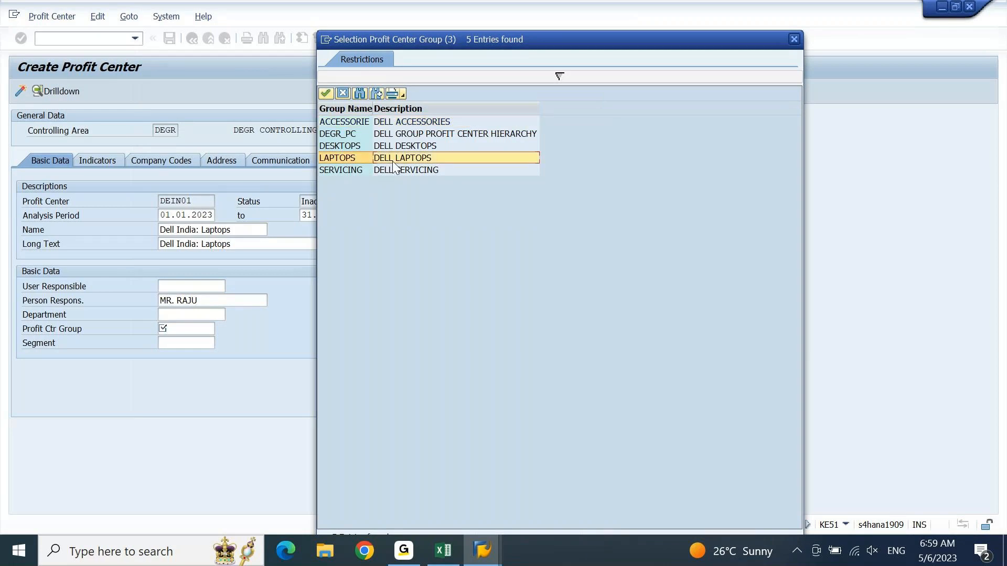
double_click(393, 162)
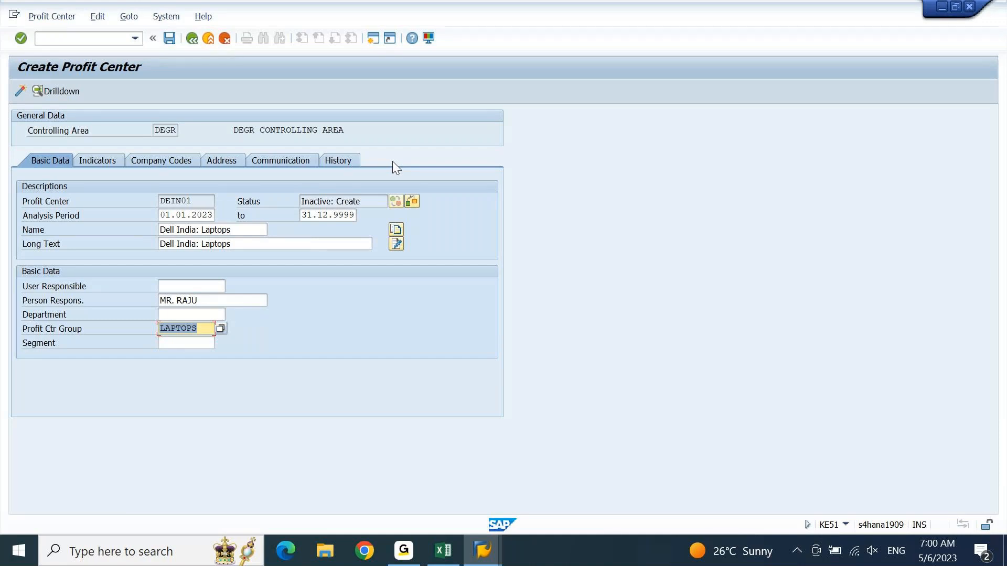
left_click(199, 342)
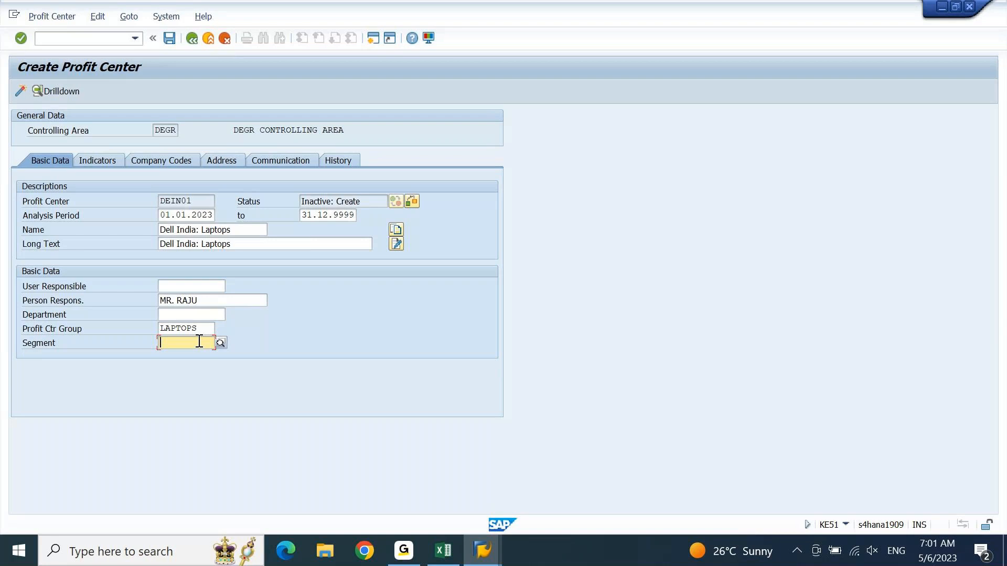
key("Return")
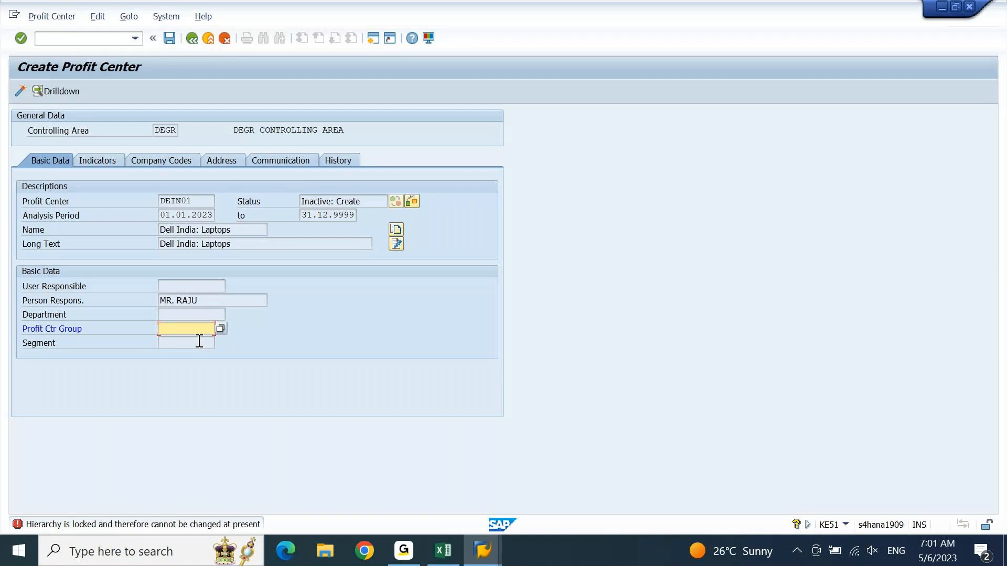
- Exit the DEGR_PC standard hierarchy in the other session to release its lock
mouse_move(481, 550)
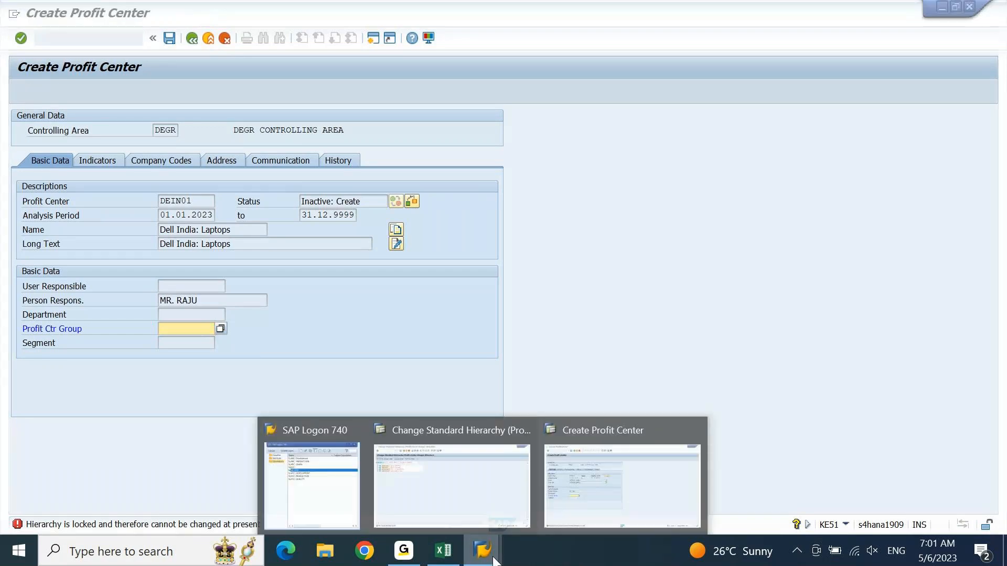
left_click(478, 497)
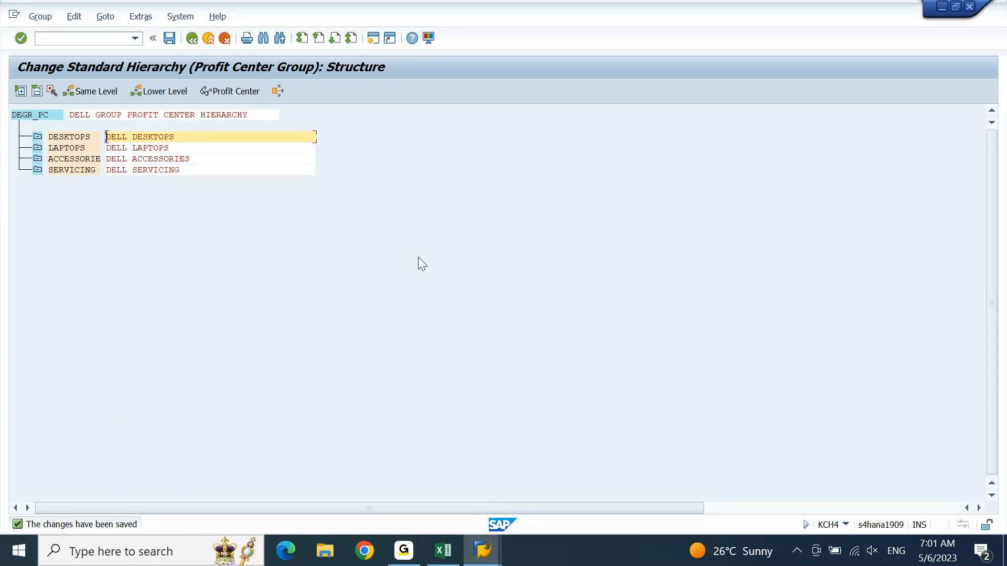
left_click(192, 38)
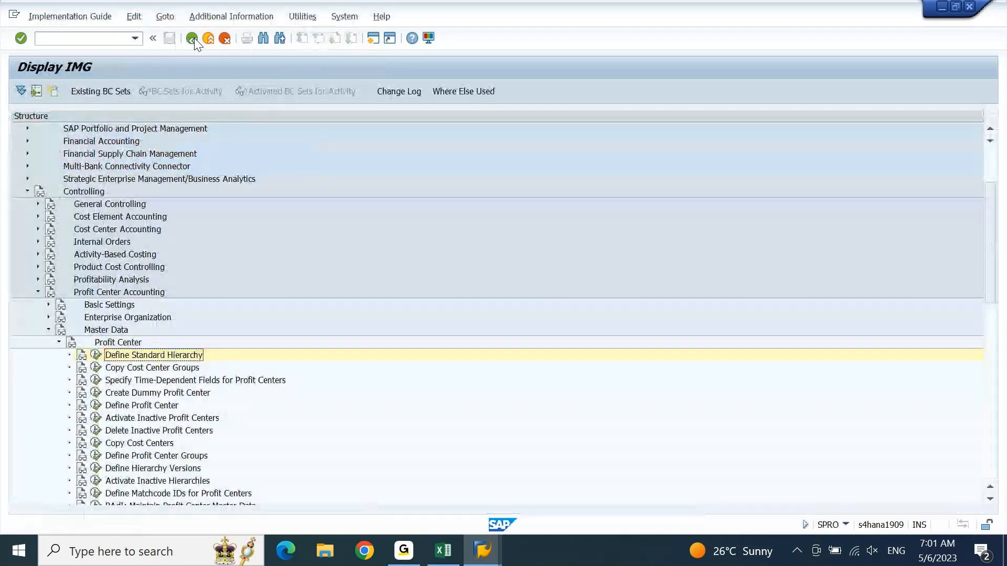
- Return to the DEIN01 profit center record and assign it to the LAPTOPS group
left_click(481, 551)
left_click(560, 488)
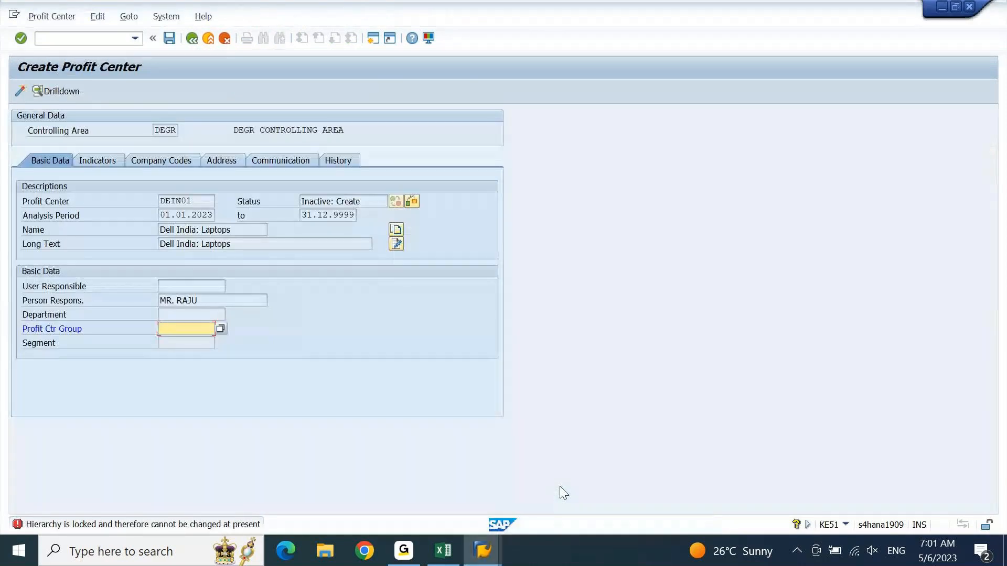
key("Down")
key("Return")
key("Return")
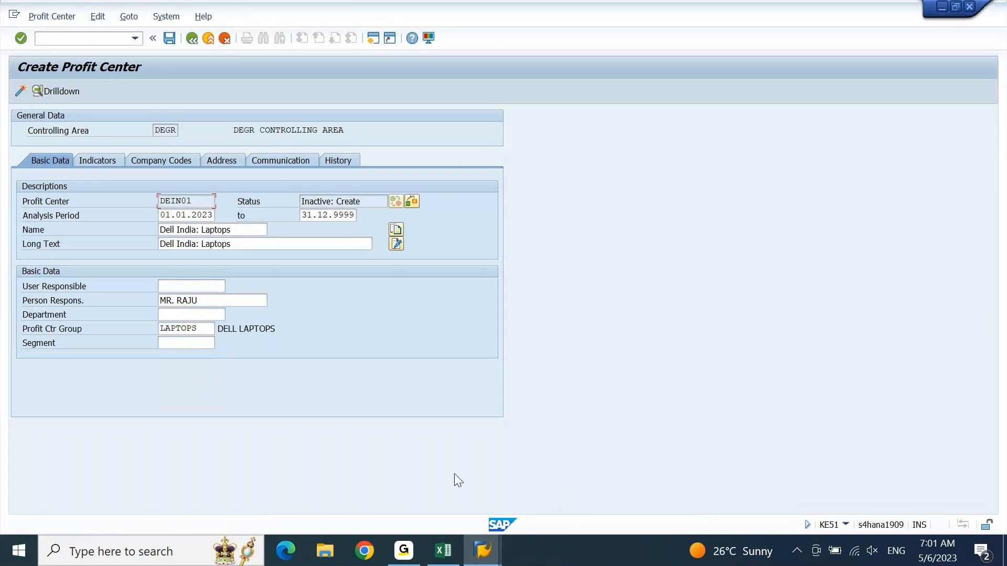
- Check the status of profit center DEIN01 and display its company code assignments
left_click(362, 202)
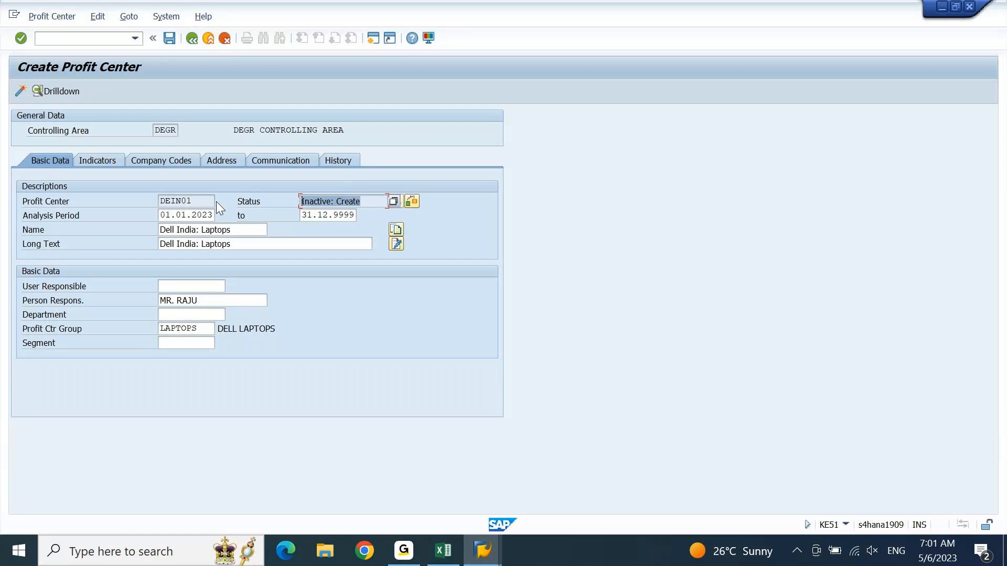
left_click(165, 155)
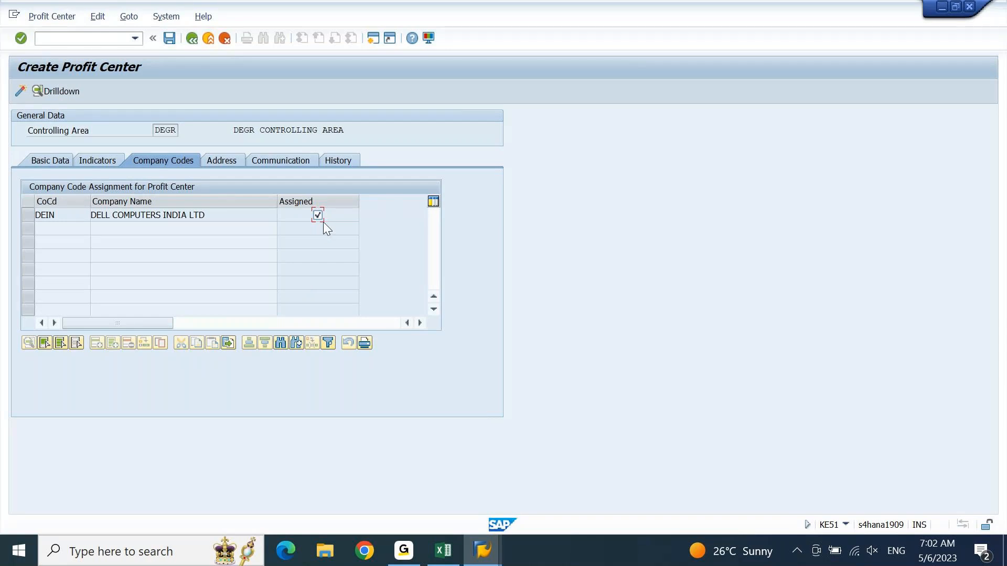
- Activate profit center DEIN01 from its basic data and open its master record in display mode
left_click(65, 162)
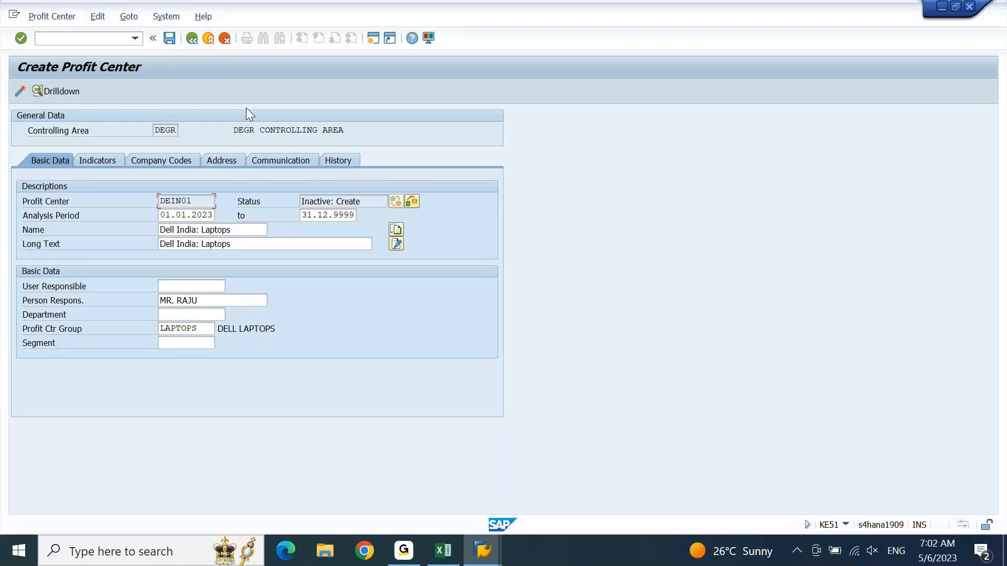
left_click(24, 90)
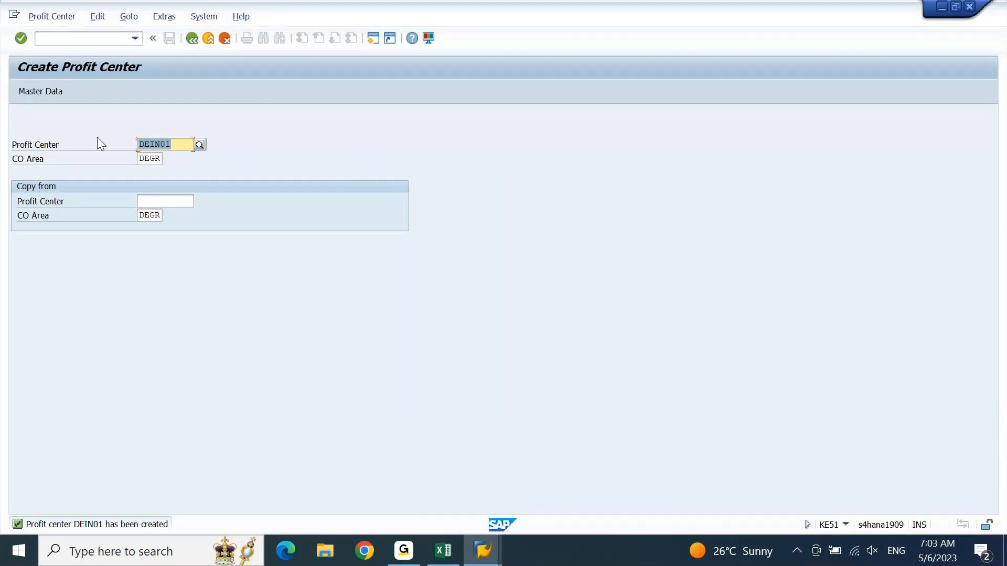
left_click(55, 17)
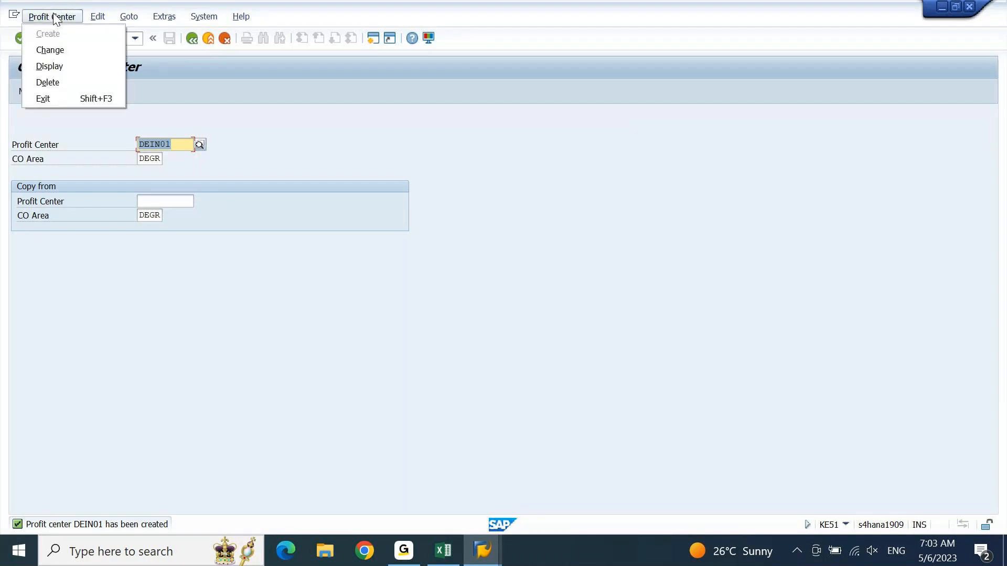
left_click(62, 65)
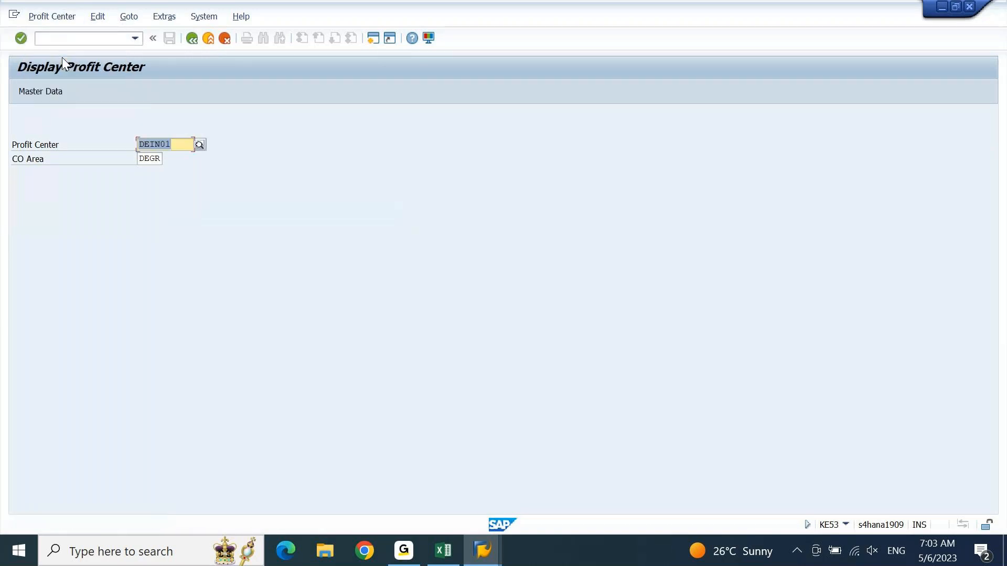
key("Return")
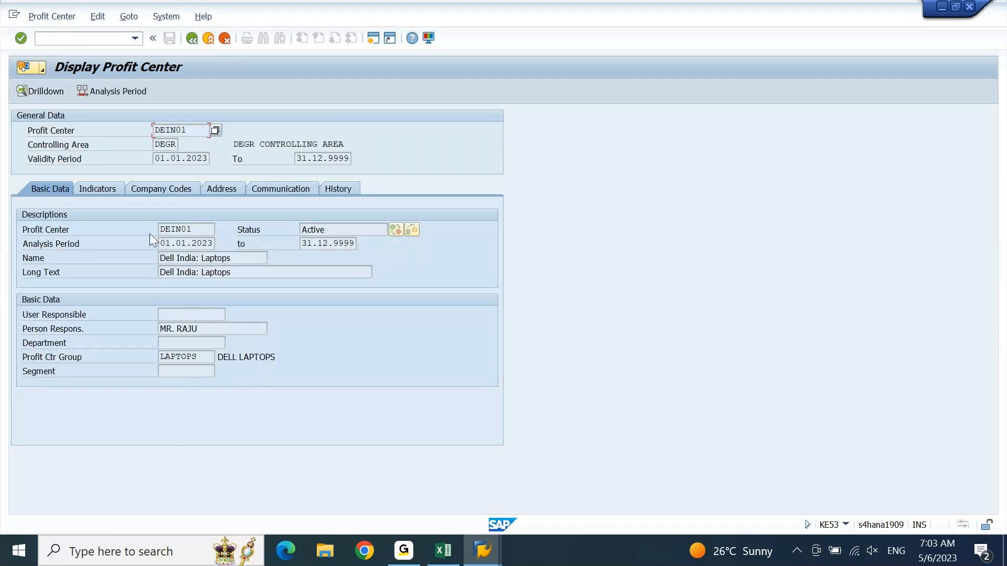
- Examine the status, analysis period and validity period of profit center DEIN01, and return to the initial display screen
left_click(253, 235)
double_click(333, 230)
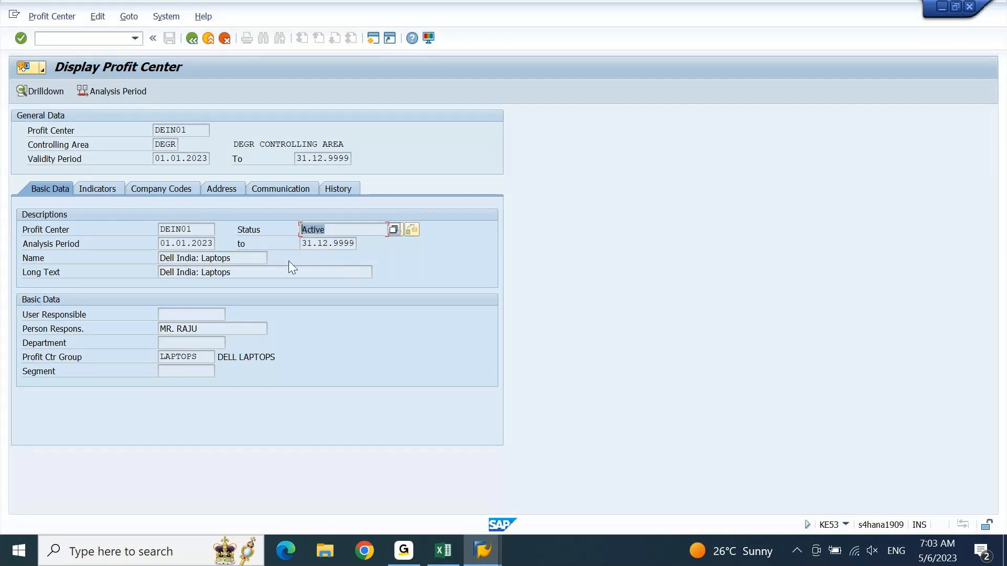
left_click(164, 246)
left_click_drag(164, 245, 218, 243)
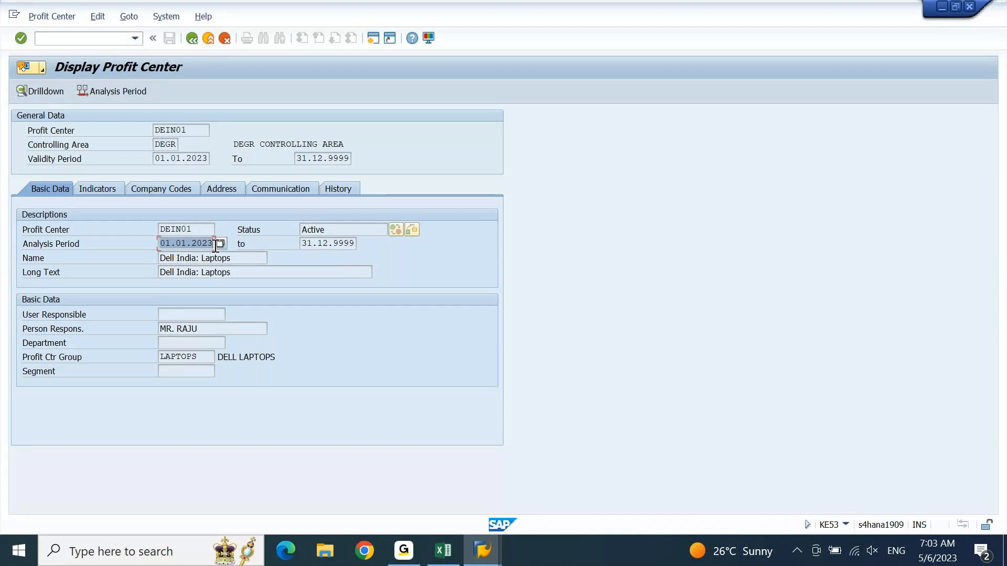
double_click(306, 248)
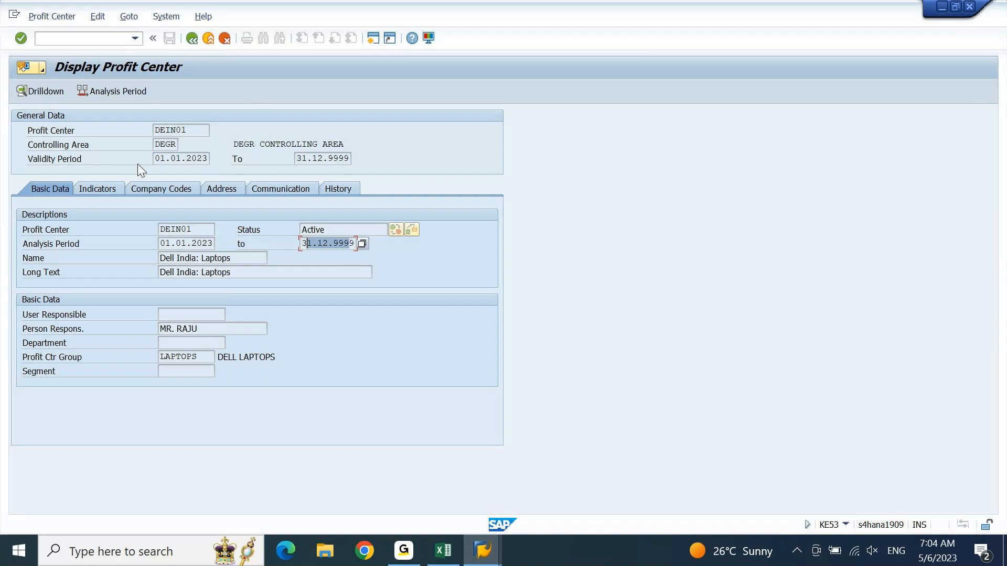
left_click(50, 247)
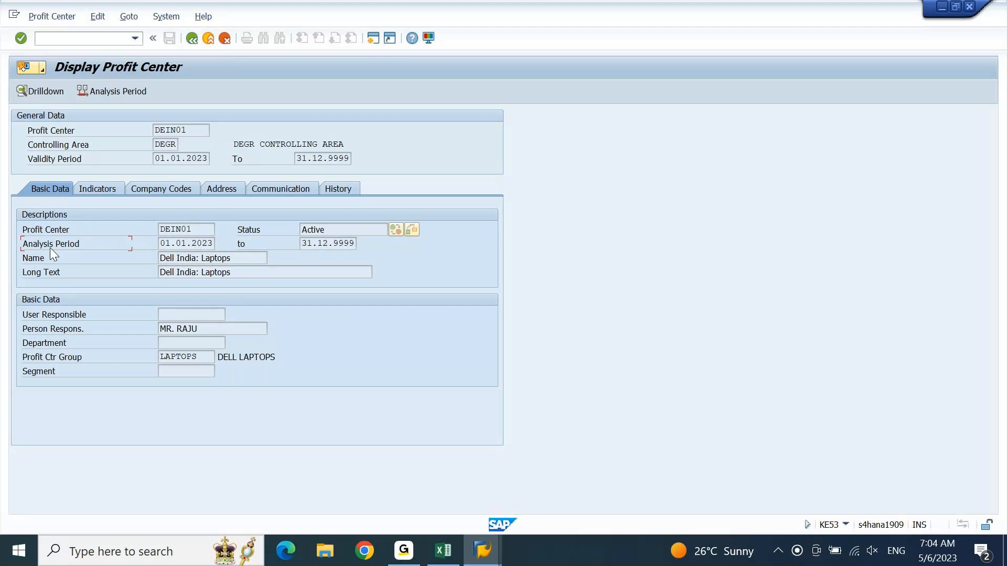
left_click(172, 158)
left_click(192, 242)
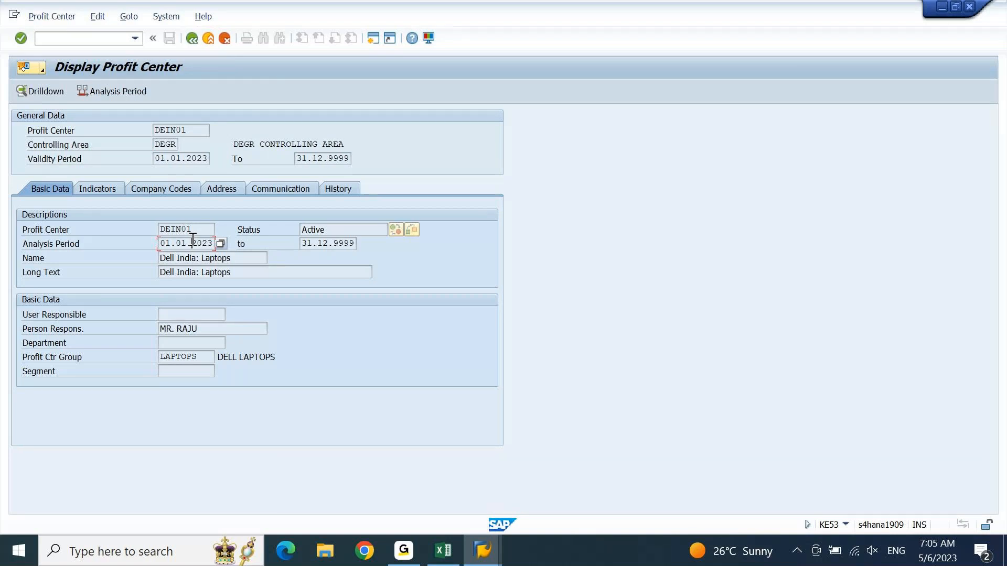
key("F3")
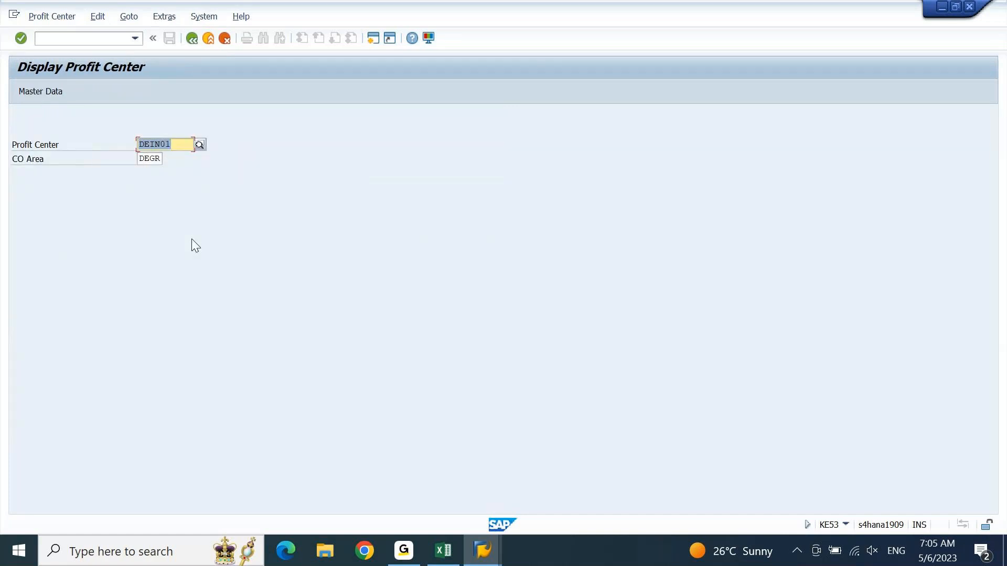
- Take the desktops code DEIN02 from the Excel plan and start a new profit center DEIN02 in controlling area DEGR
left_click(452, 550)
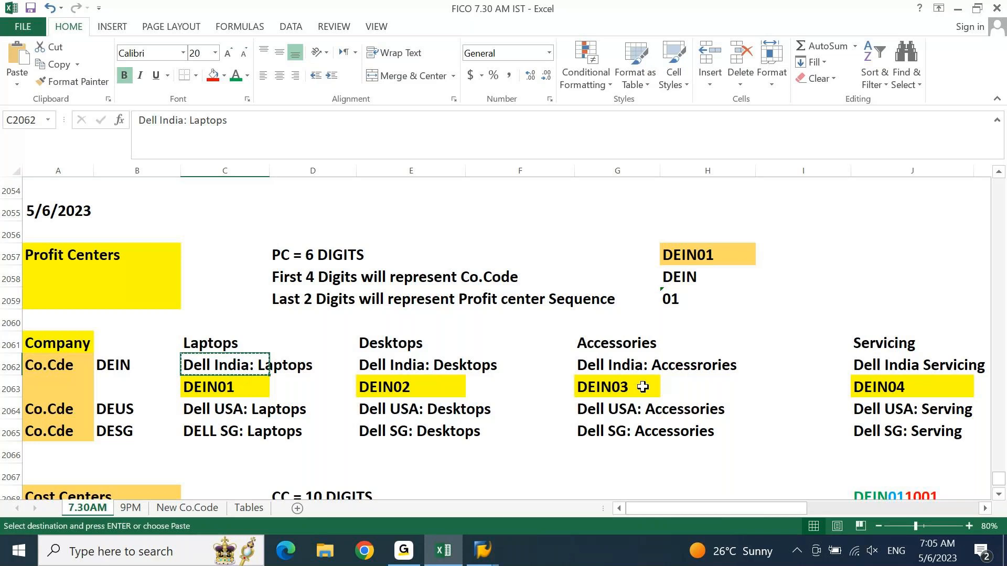
left_click(378, 386)
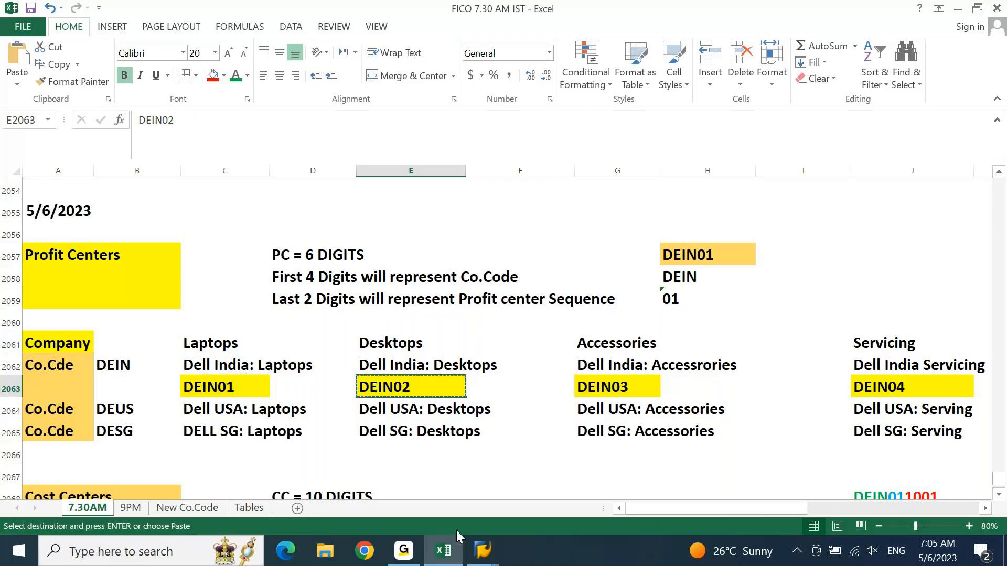
left_click(455, 548)
left_click(52, 16)
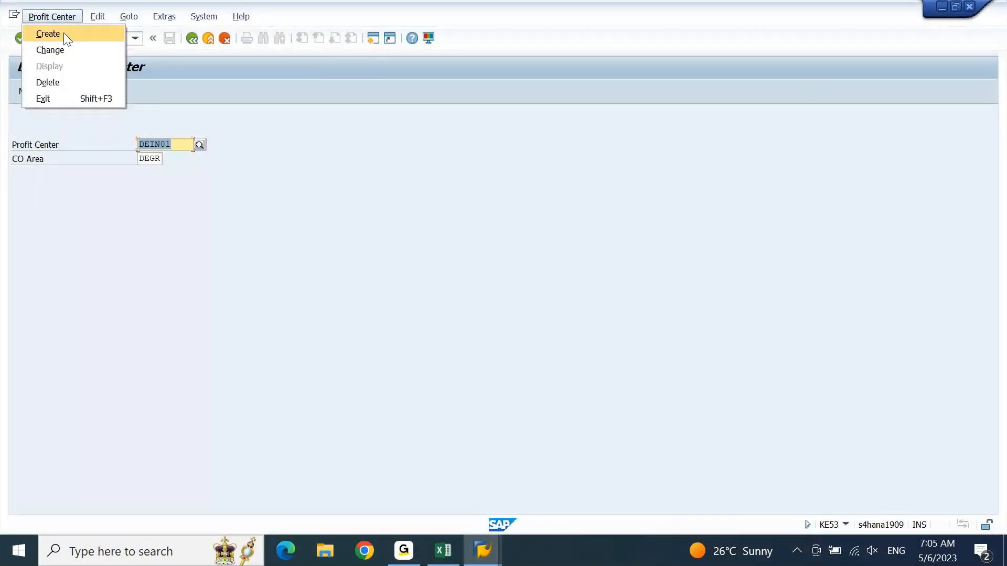
left_click(66, 35)
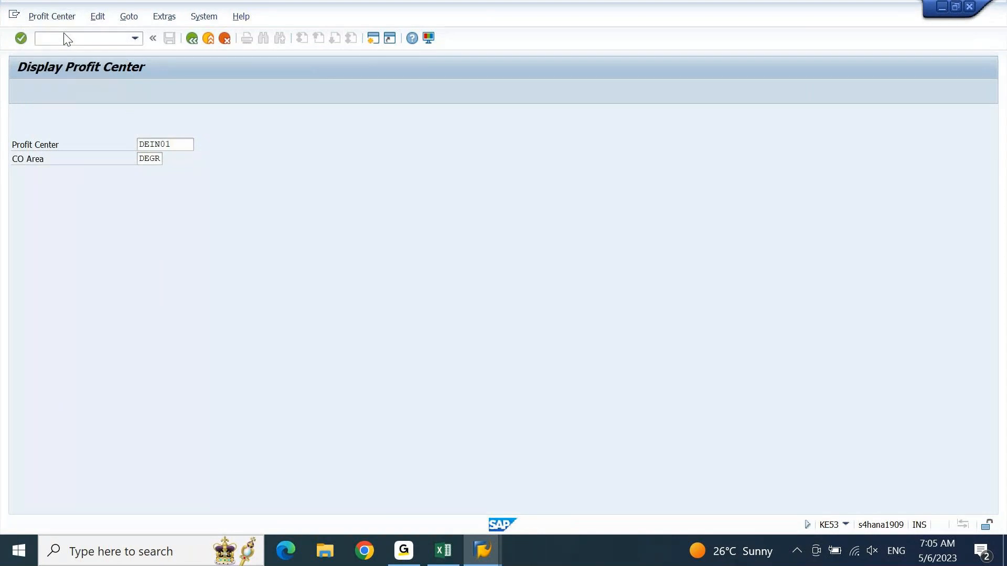
type("DEIN02")
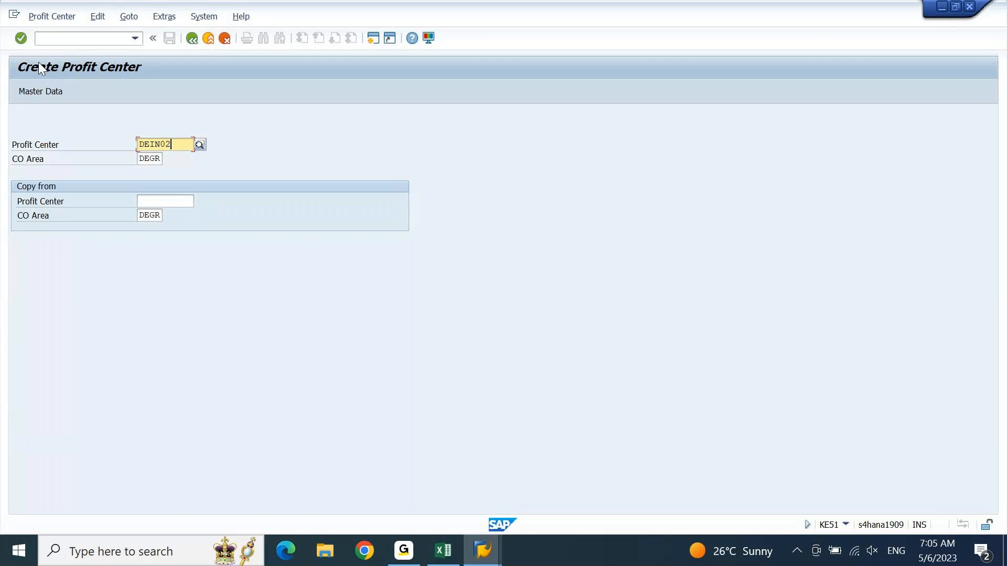
left_click(48, 90)
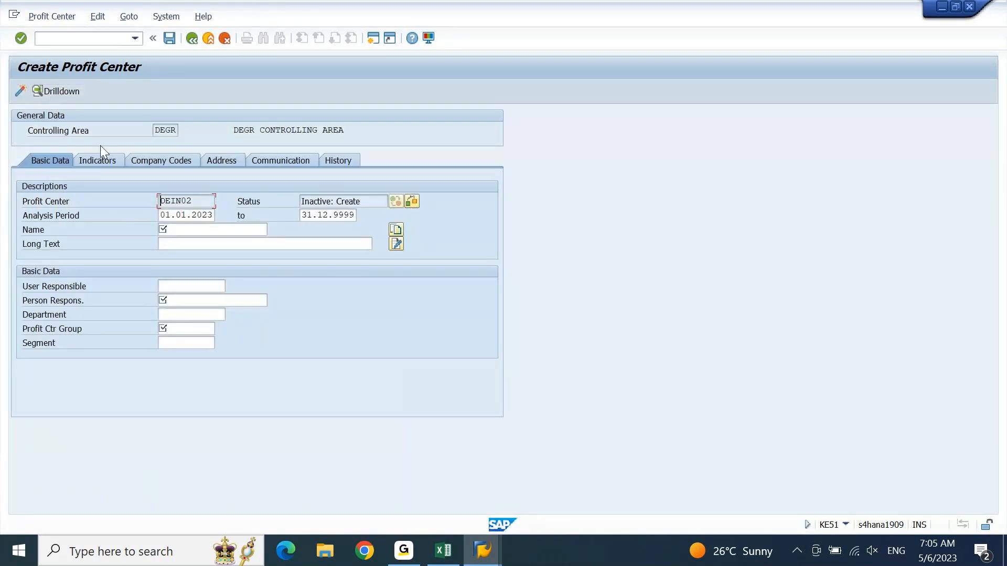
- Copy "Dell India: Desktops" from the Excel plan into the name and long text of profit center DEIN02
left_click(192, 244)
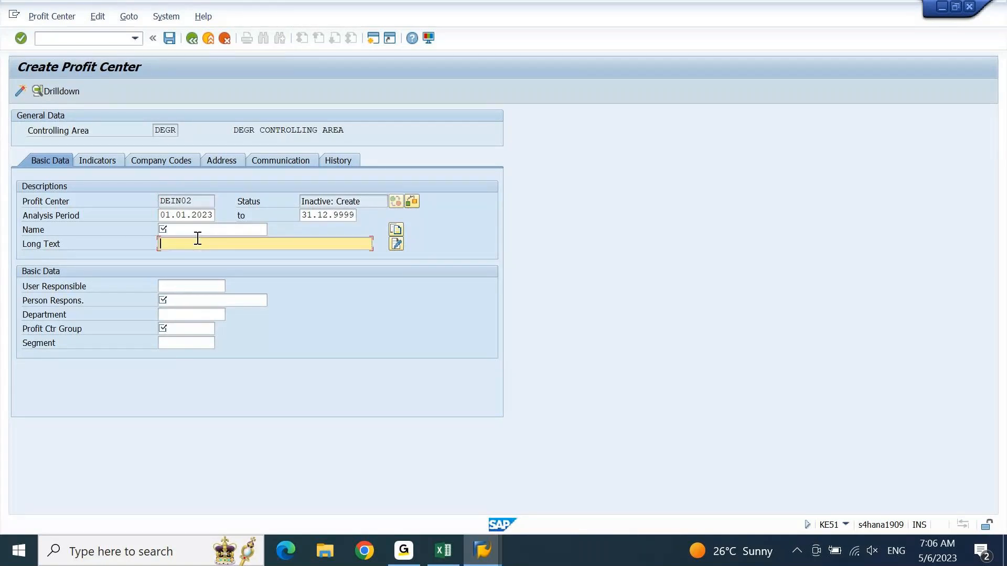
left_click(445, 552)
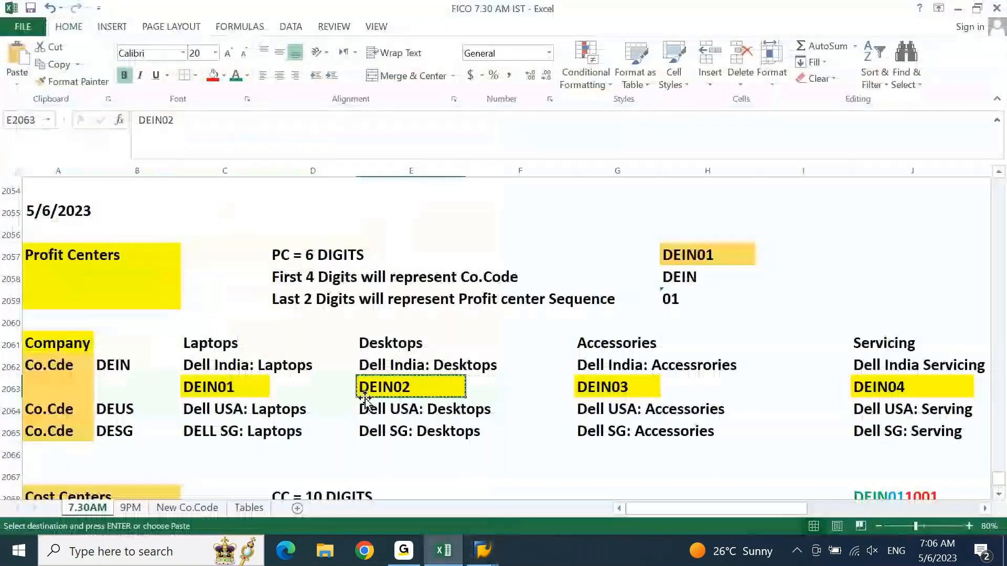
left_click(397, 369)
key("ctrl+c")
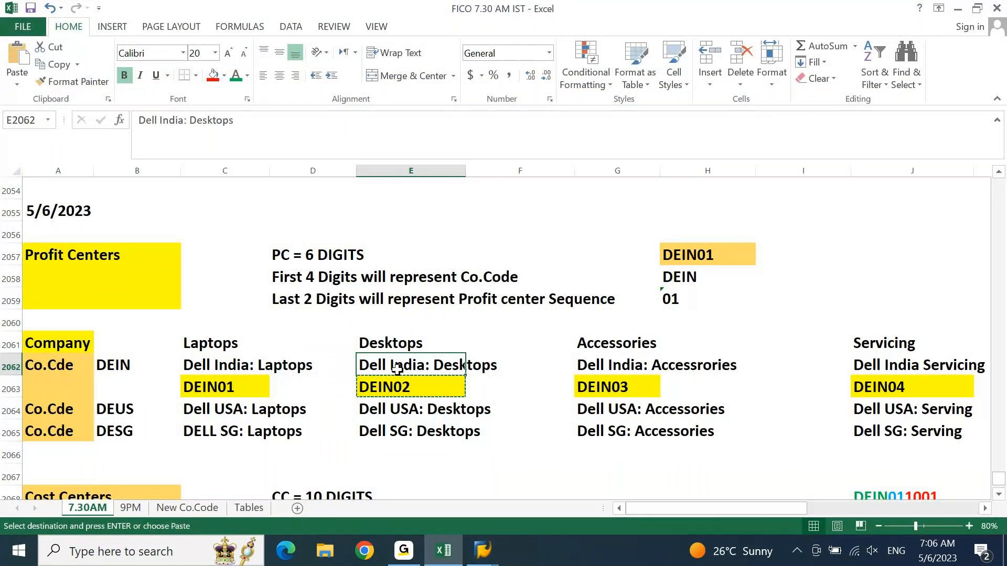
left_click(436, 548)
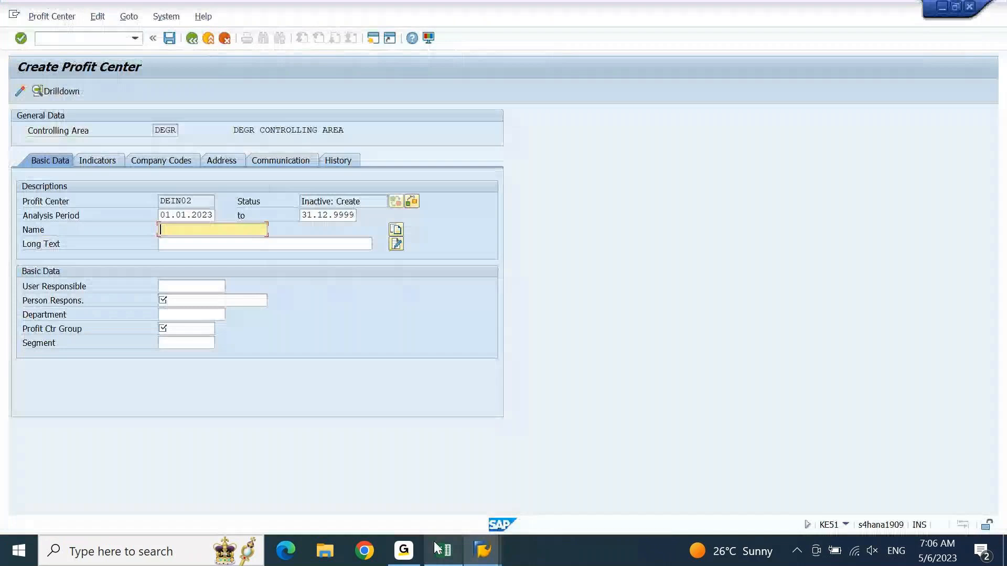
key("ctrl+v")
key("Tab")
key("ctrl+v")
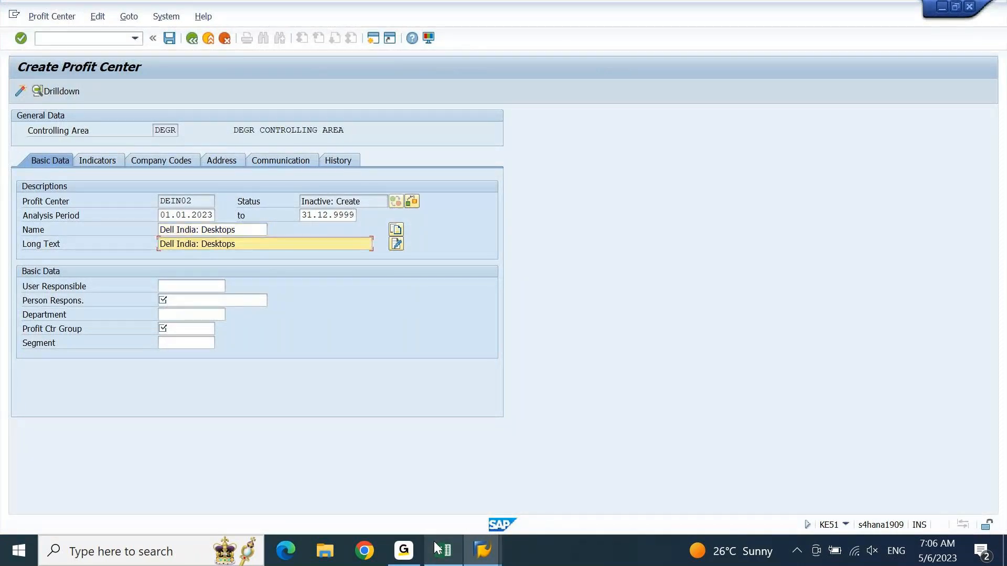
- Enter the person responsible for DEIN02 and assign the profit center to the DESKTOPS group
key("Tab")
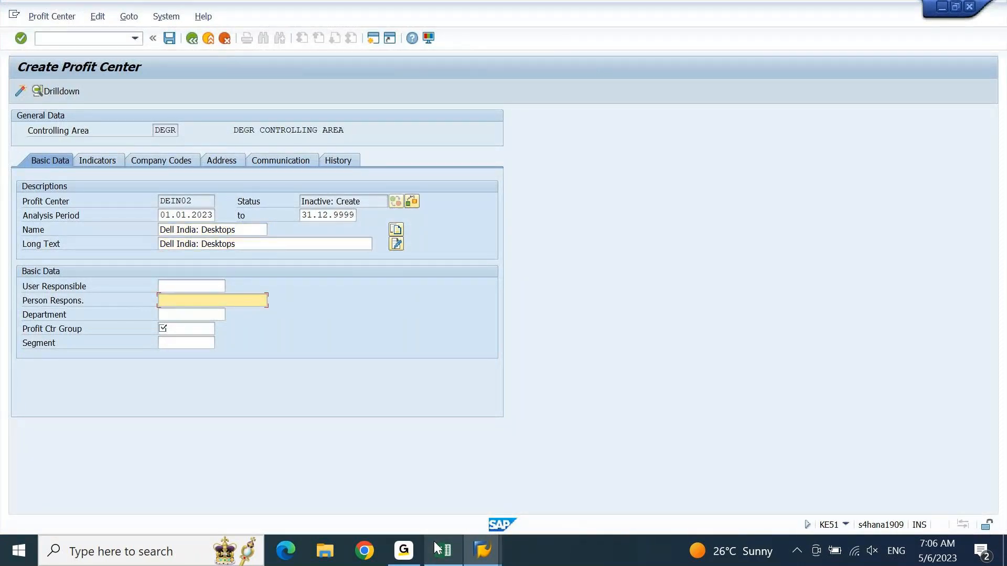
type("MR. RAVI")
left_click(199, 333)
left_click(220, 328)
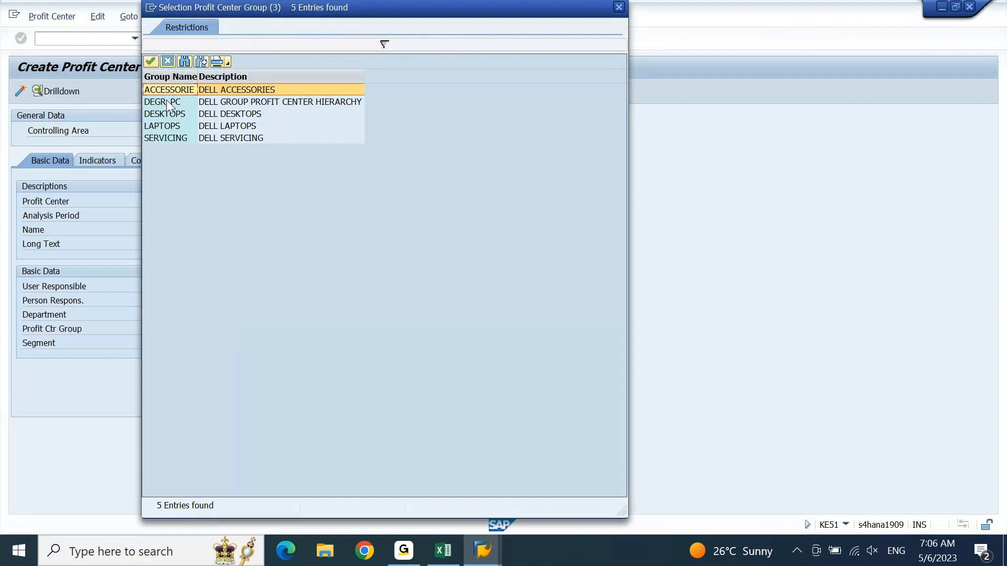
left_click(211, 117)
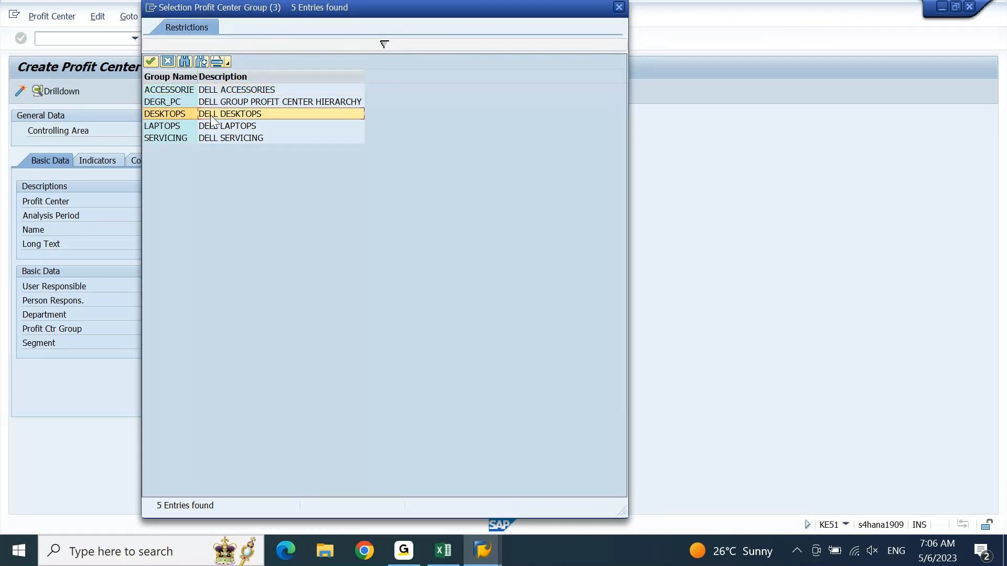
double_click(211, 116)
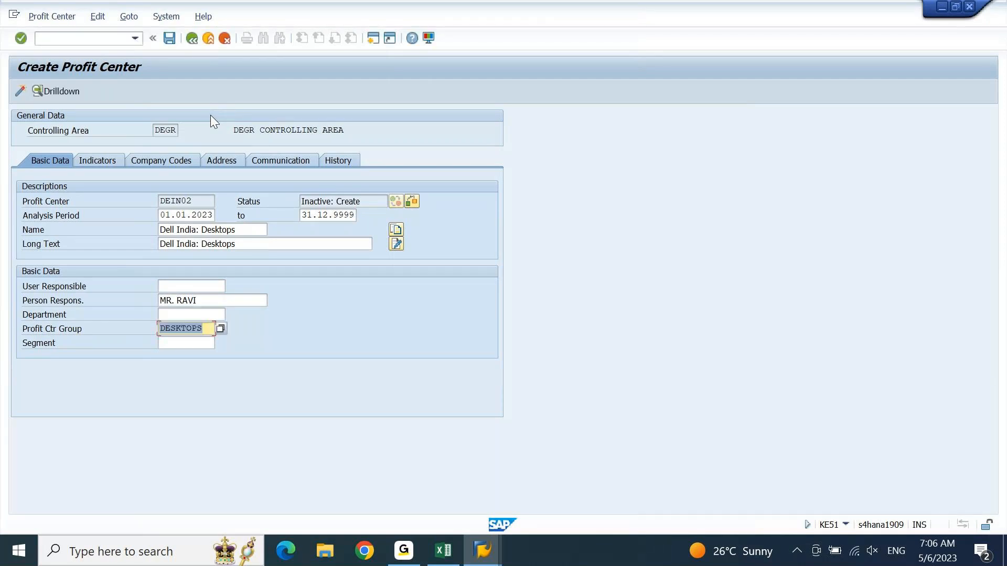
left_click(210, 115)
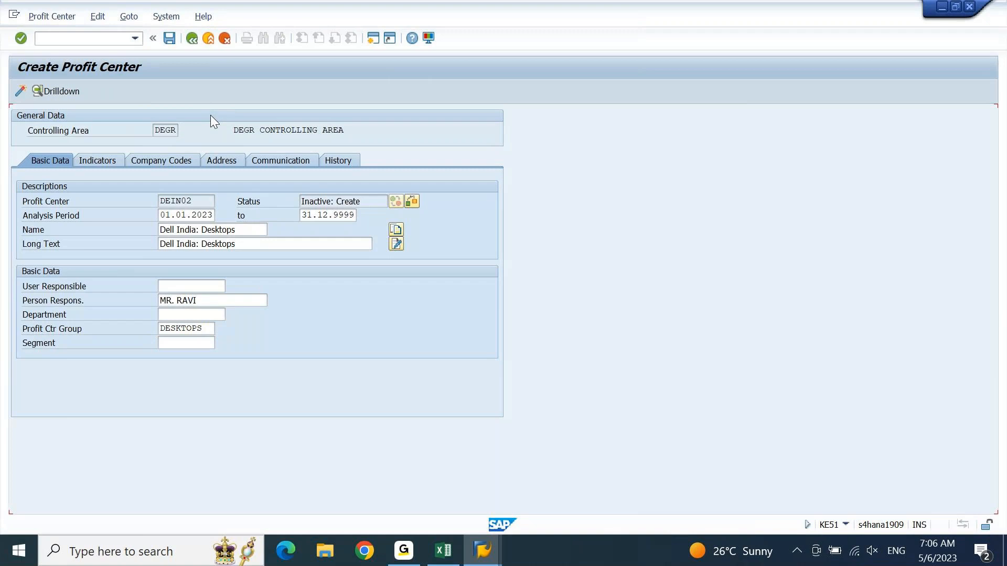
key("Return")
- Check the company code assignment of DEIN02 and activate the profit center
left_click(179, 164)
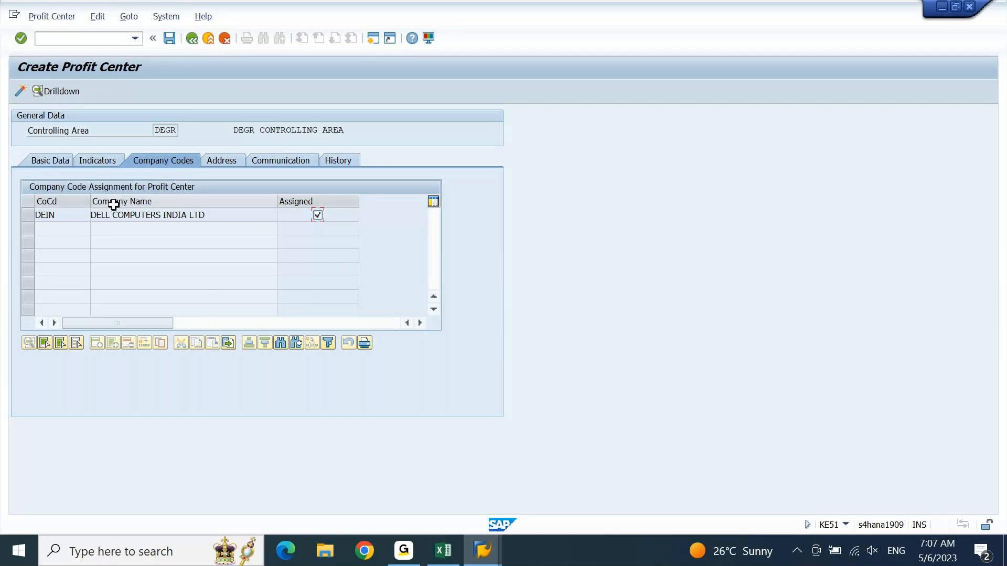
left_click(66, 162)
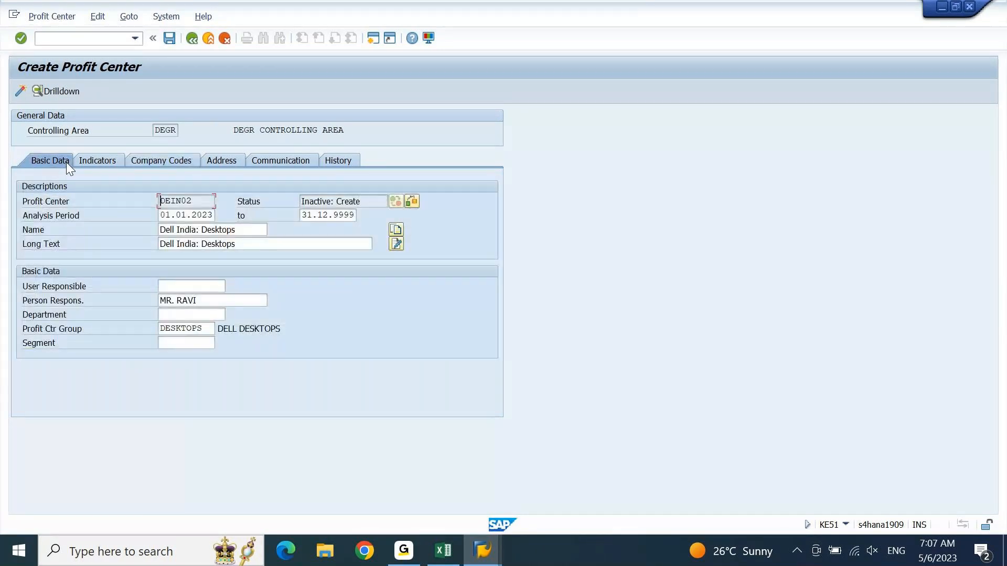
mouse_move(369, 203)
left_mouse_down()
mouse_move(303, 201)
mouse_move(351, 204)
left_mouse_up()
left_click(23, 92)
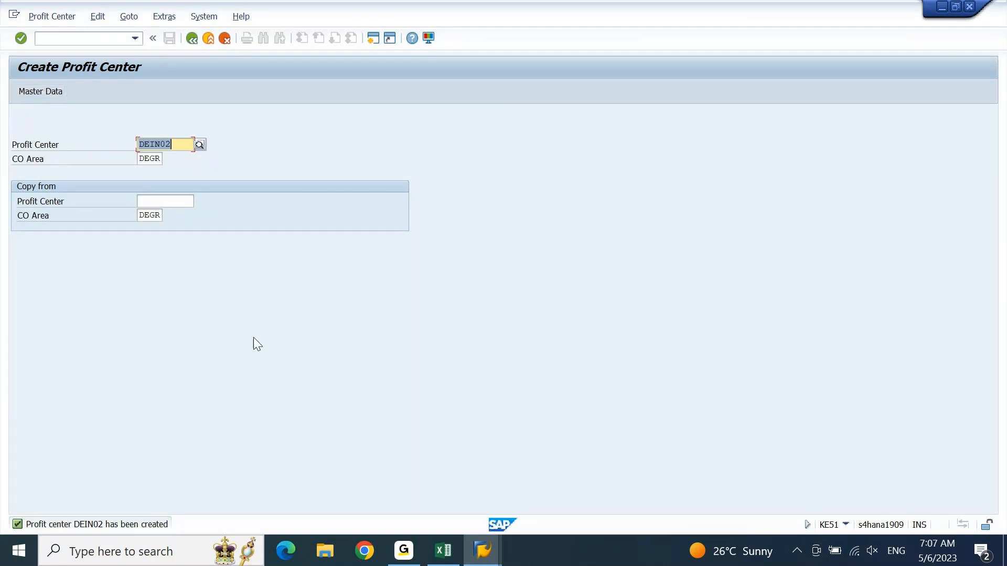
- Start a new profit center DEIN03 in controlling area DEGR and open its master data
left_click(184, 146)
key("BackSpace")
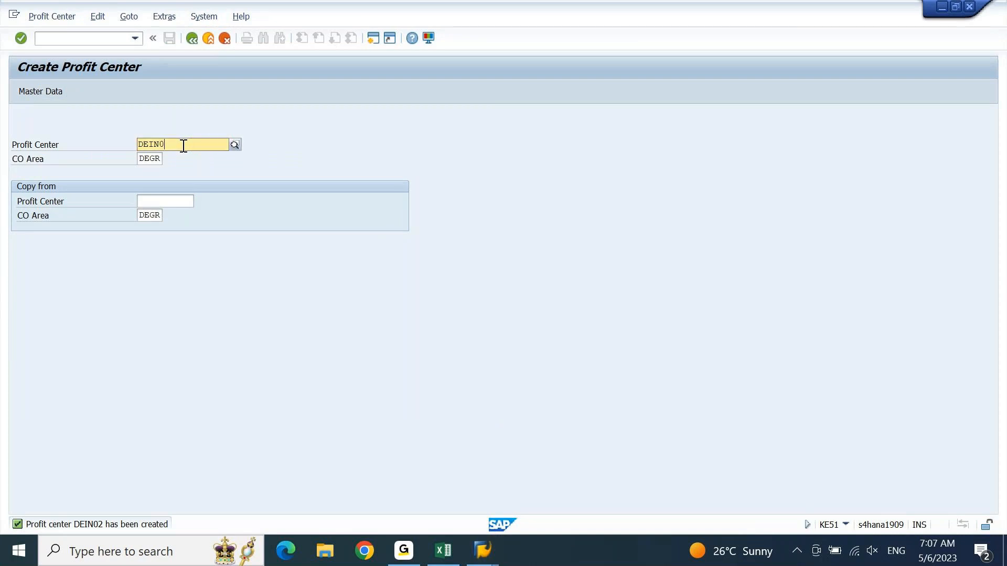
type("3")
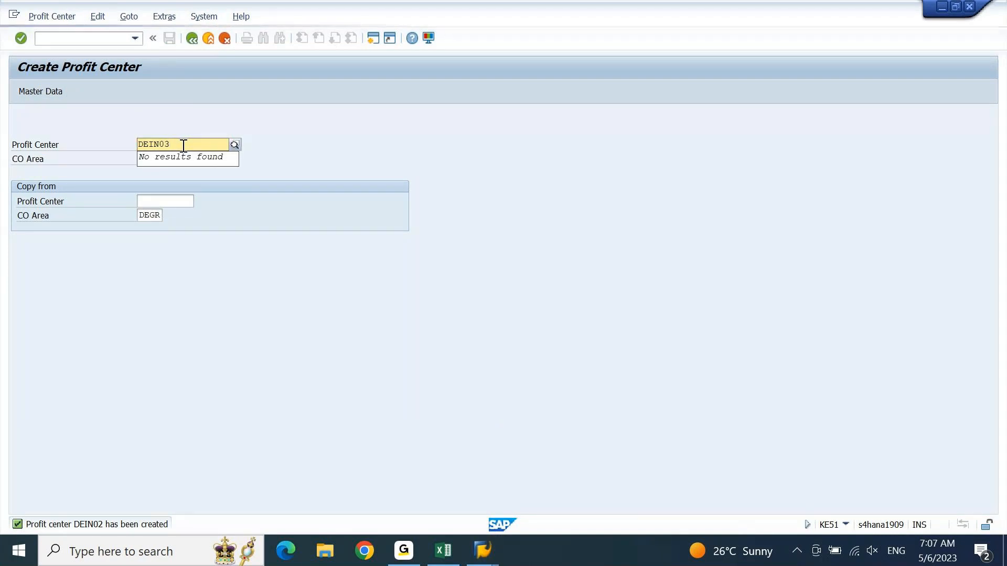
left_click(51, 87)
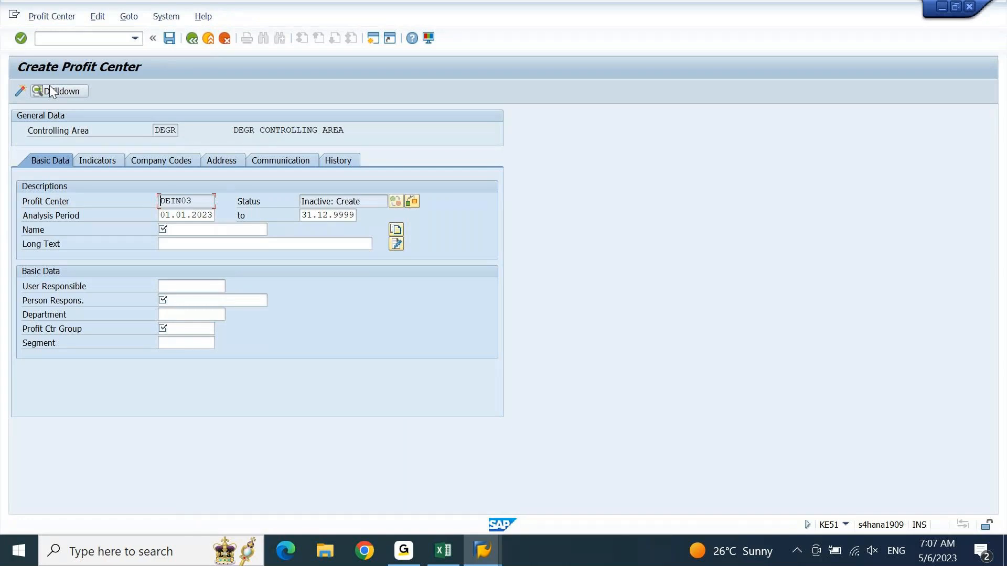
- Copy "Dell India: Accessrories" from the Excel plan into the name and long text of profit center DEIN03
left_click(445, 550)
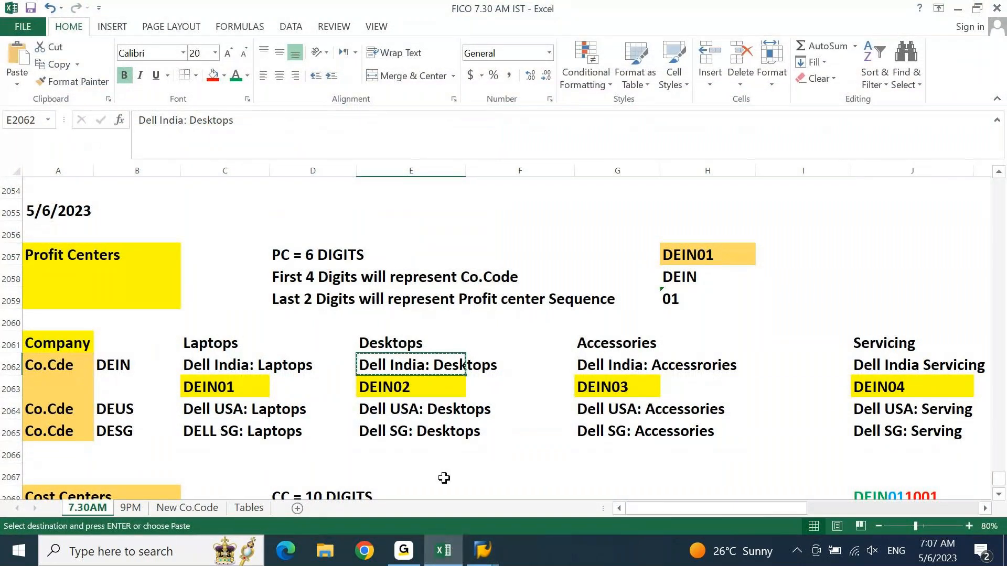
key("Right")
key("Right")
key("ctrl+c")
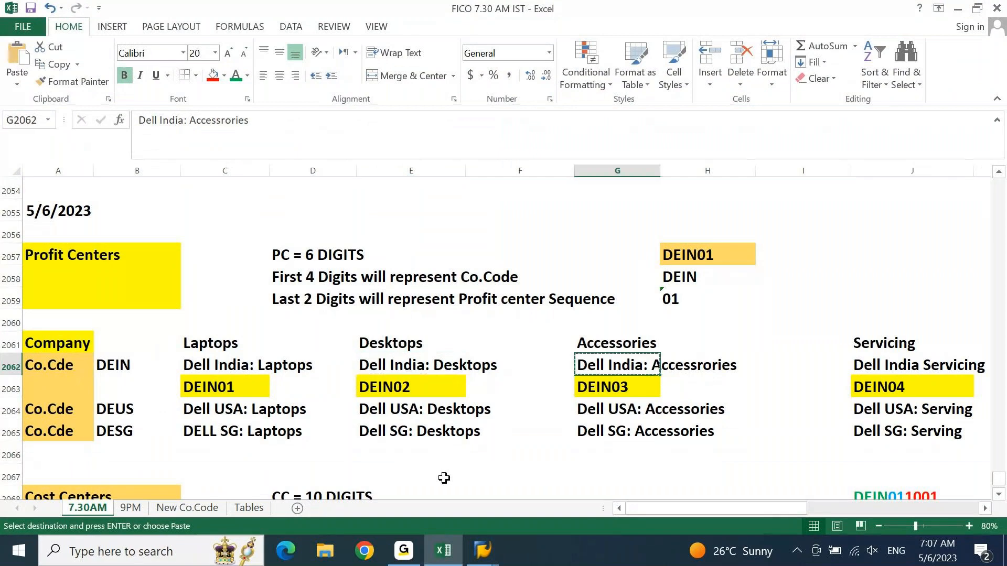
left_click(449, 550)
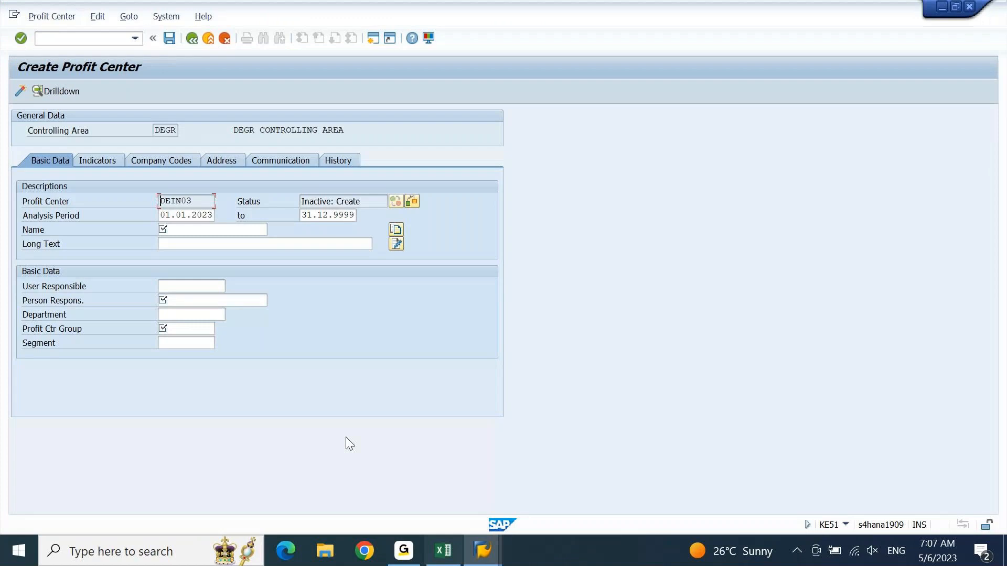
left_click(199, 229)
key("ctrl+v")
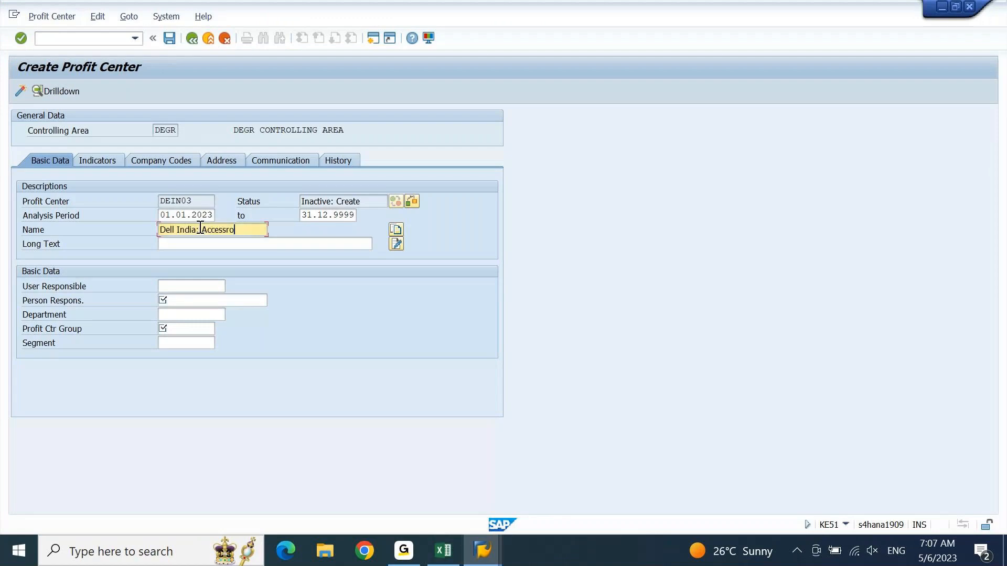
left_click(200, 244)
key("ctrl+v")
- Enter the person responsible for DEIN03 and assign the profit center to the ACCESSORIE group
left_click(204, 296)
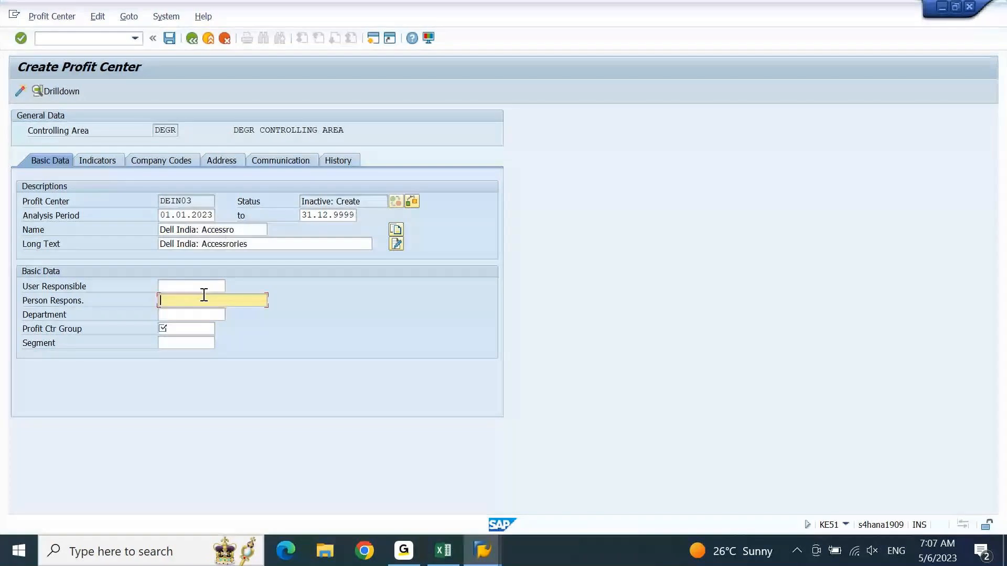
type("MR. ANIL")
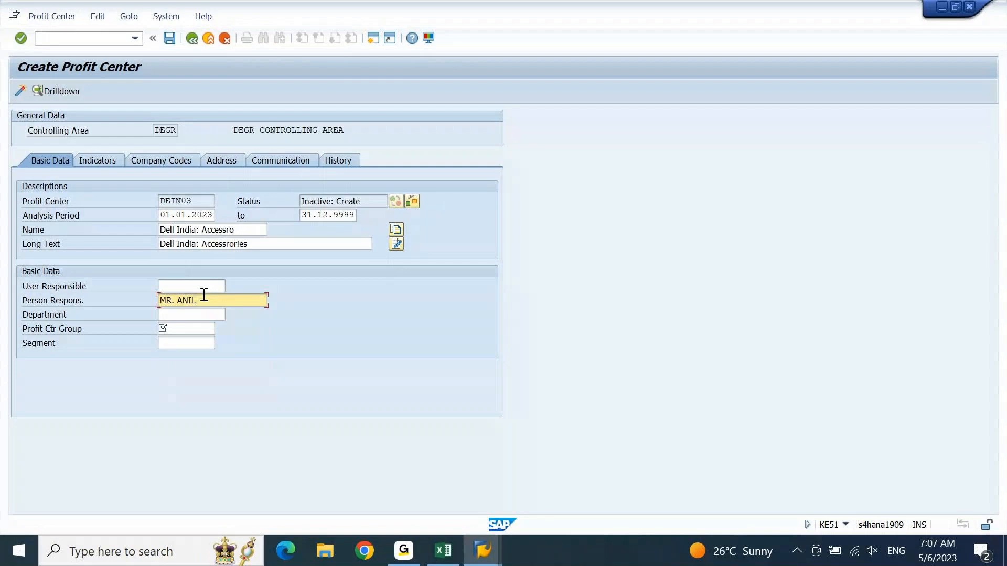
left_click(184, 335)
left_click(219, 328)
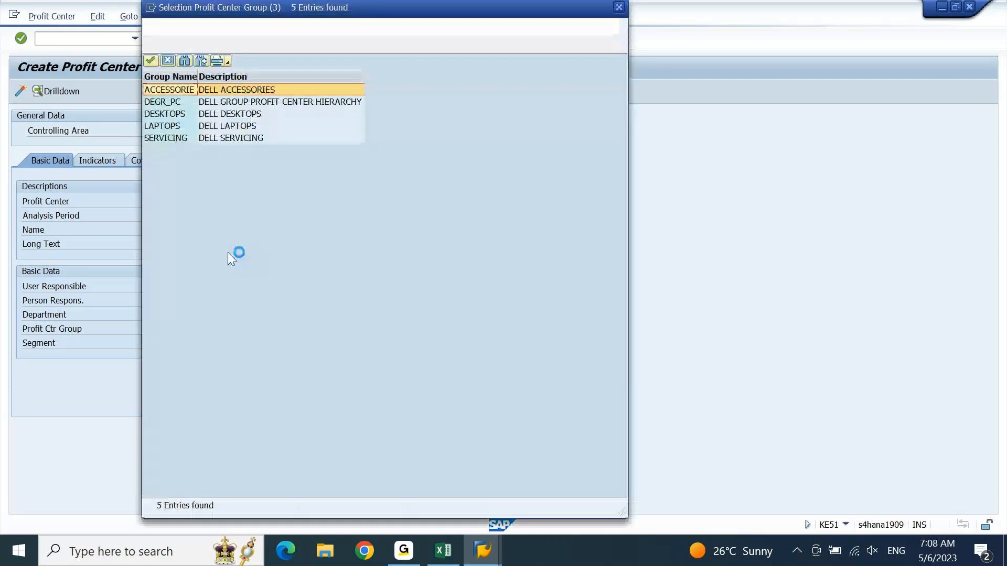
double_click(247, 90)
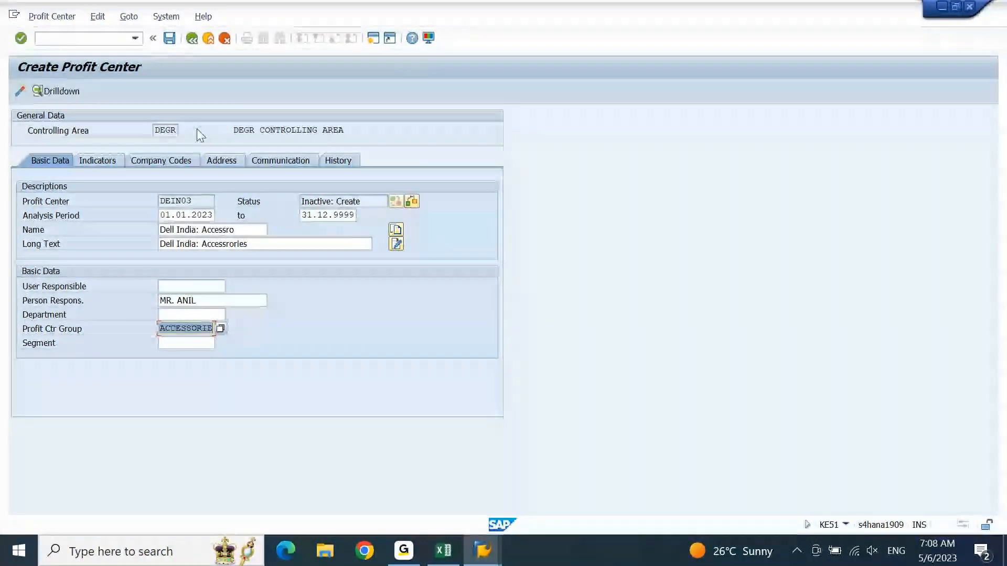
- Check the company code assignment of DEIN03 and activate the profit center
left_click(175, 159)
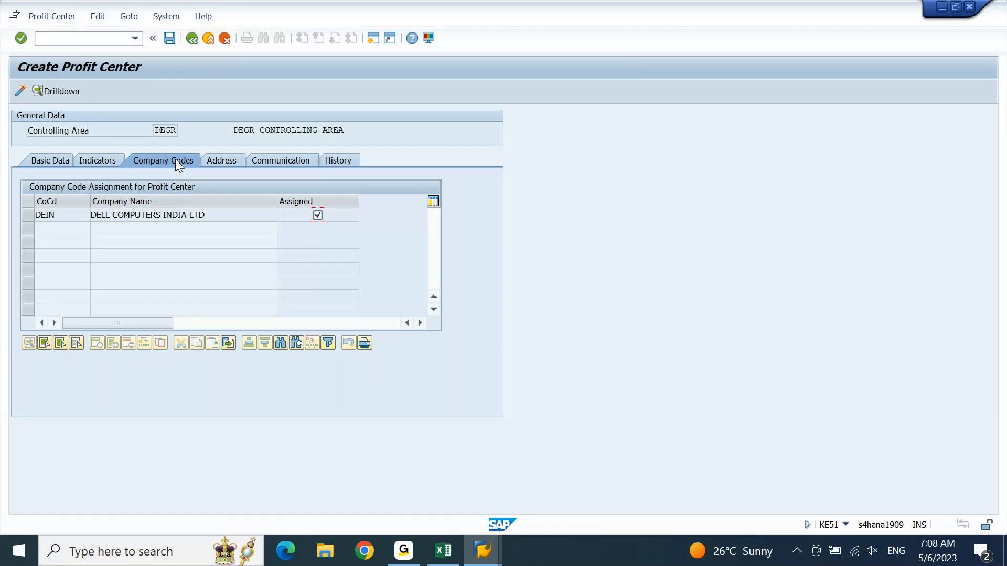
left_click(46, 162)
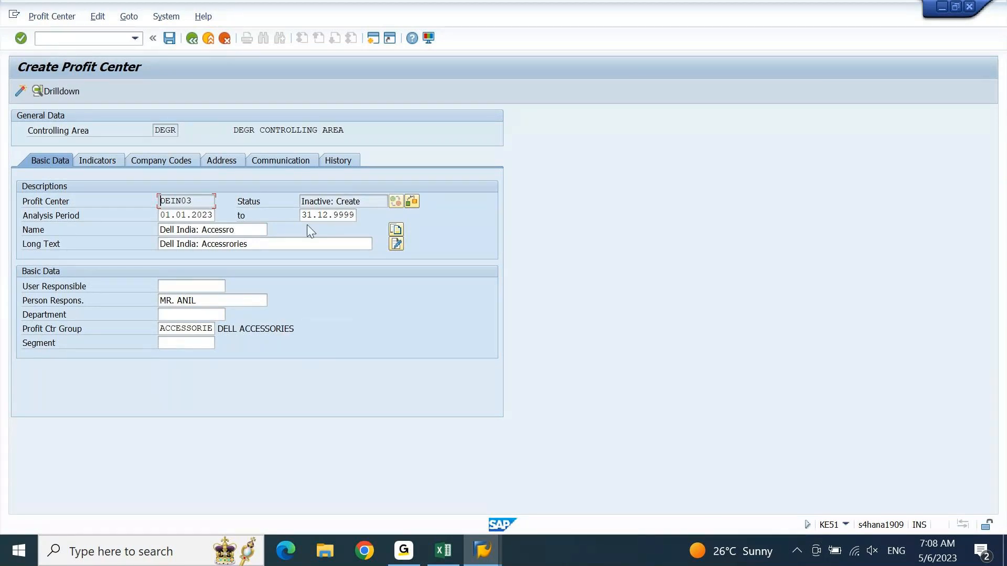
key("ctrl+s")
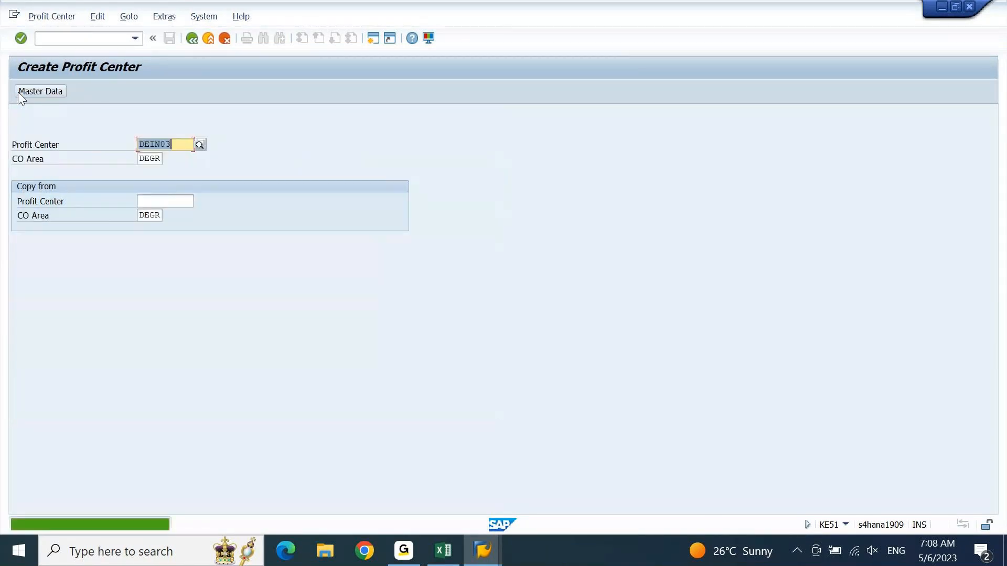
- Start a new profit center DEIN04 in controlling area DEGR and open its master data
type("DEIN04")
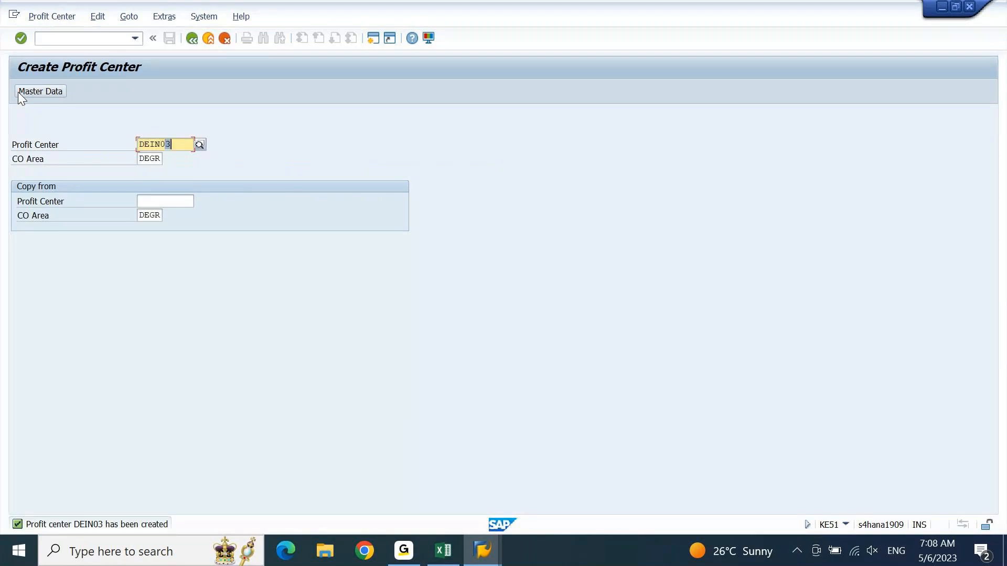
key("Return")
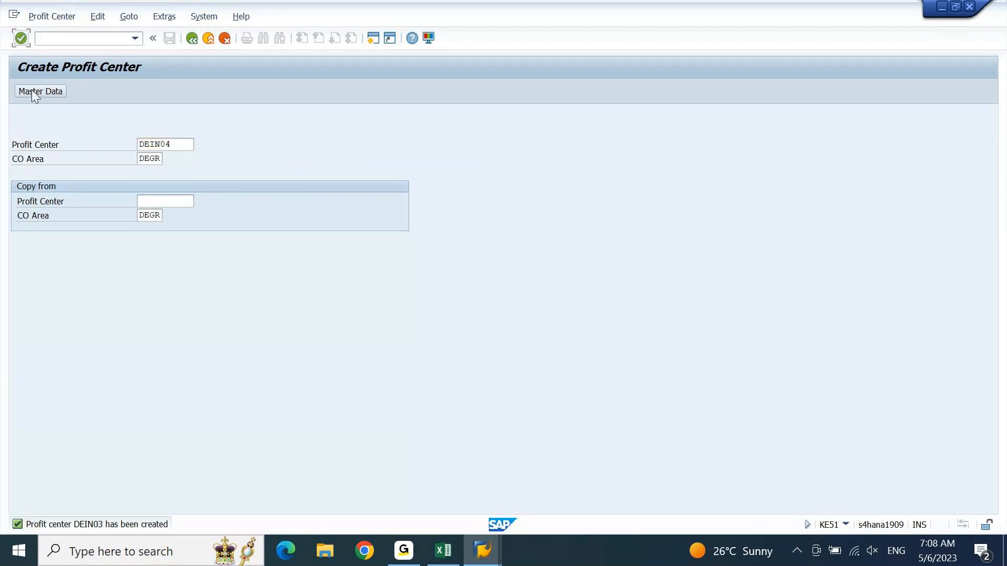
left_click(32, 91)
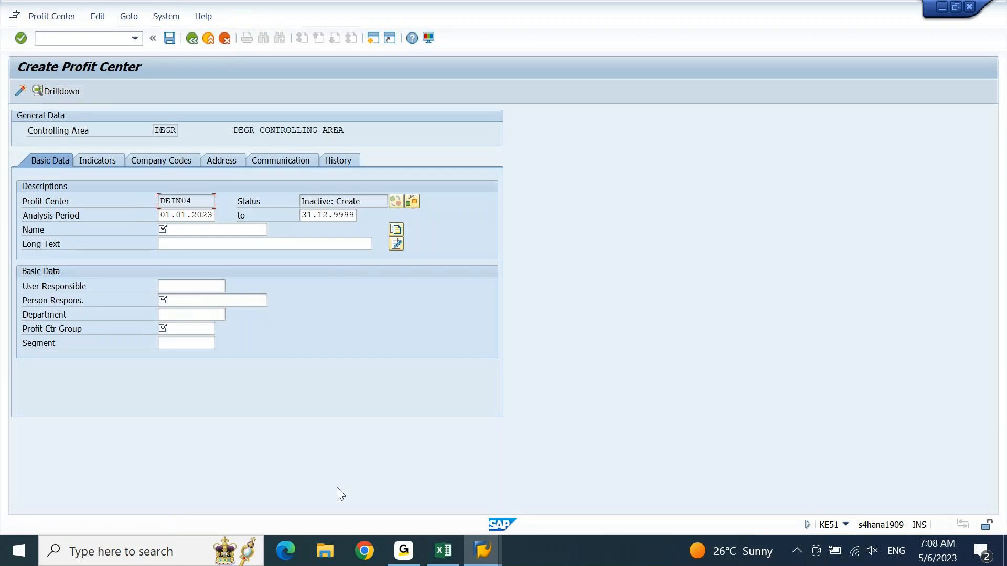
- Copy "Dell India Servicing" from the Excel plan into the name and long text of profit center DEIN04
left_click(442, 559)
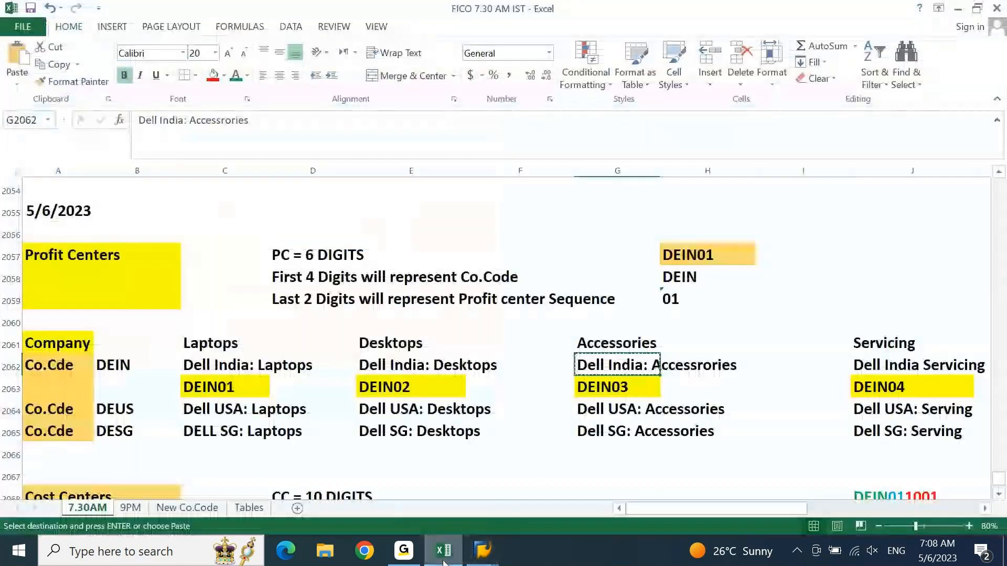
left_click(865, 365)
key("ctrl+c")
left_click(443, 551)
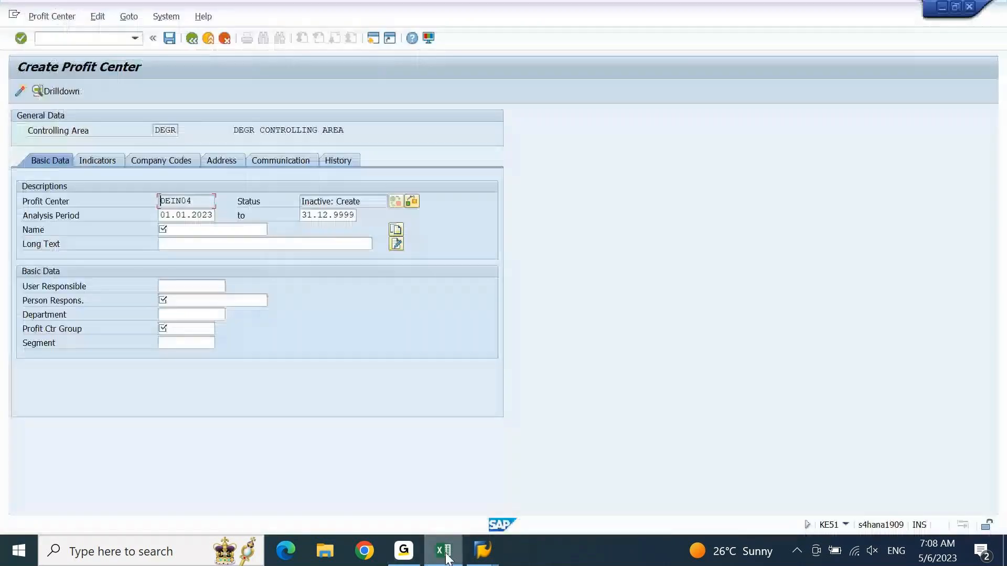
key("ctrl+v")
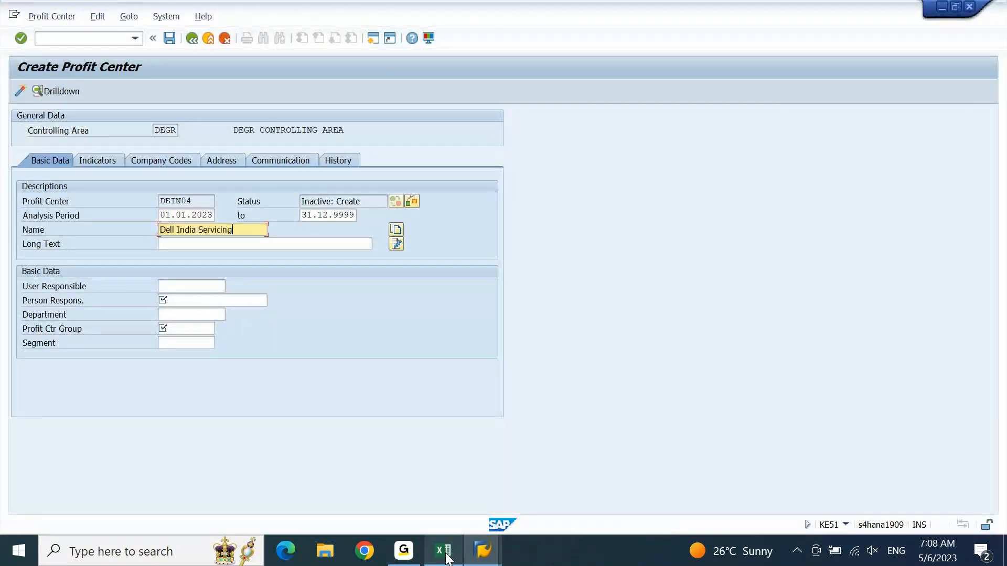
key("Tab")
key("ctrl+v")
- Enter the person responsible for DEIN04 and assign the profit center to the SERVICING group
key("Tab")
key("Tab")
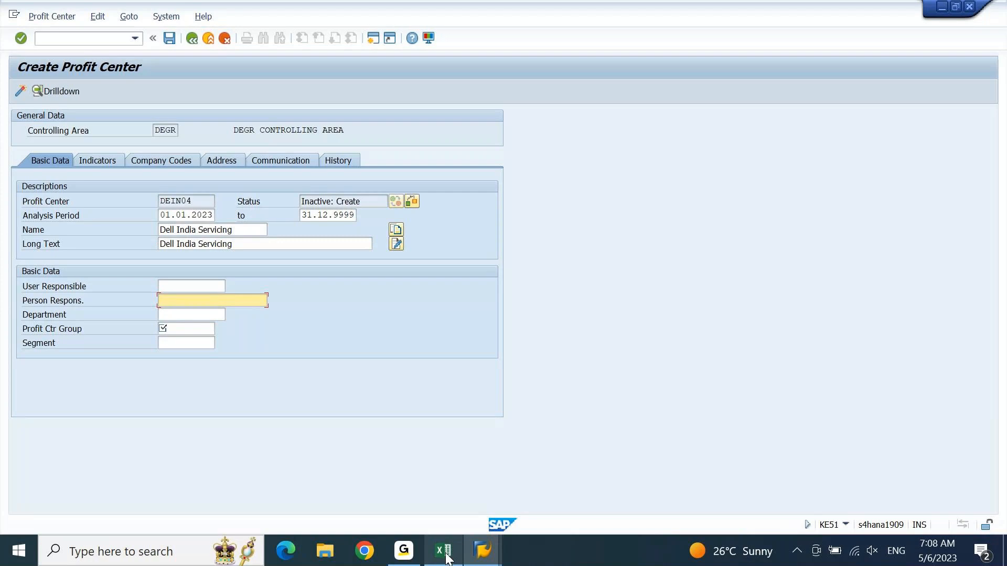
type("MR.")
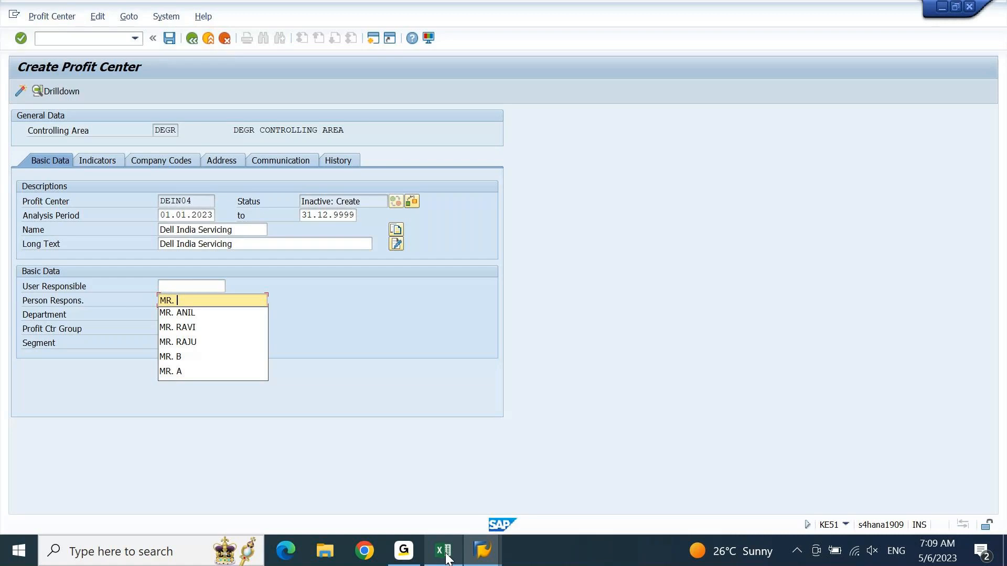
type("MANOJ")
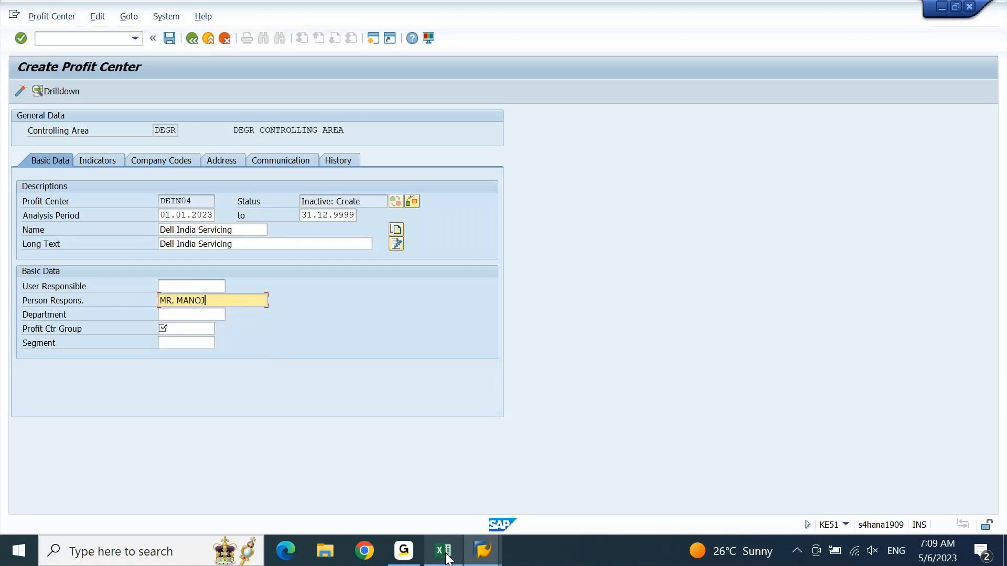
left_click(186, 330)
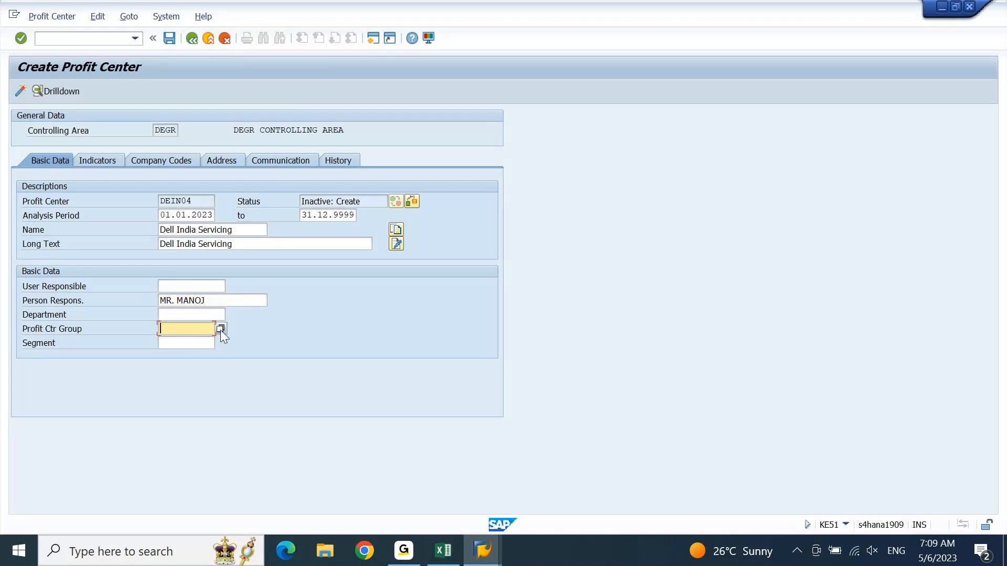
left_click(220, 329)
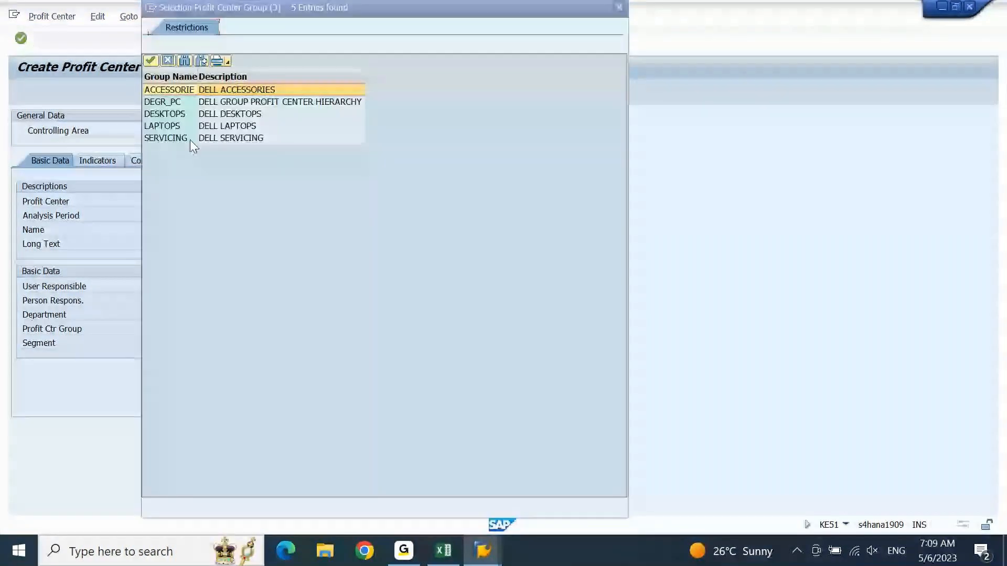
double_click(190, 140)
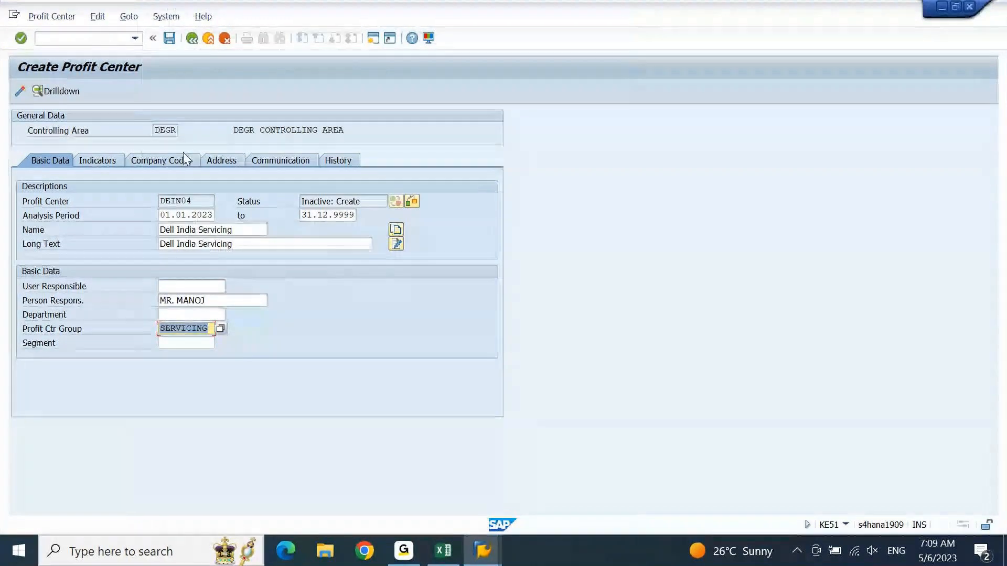
- Check the company code assignment of DEIN04 and activate the profit center
left_click(184, 160)
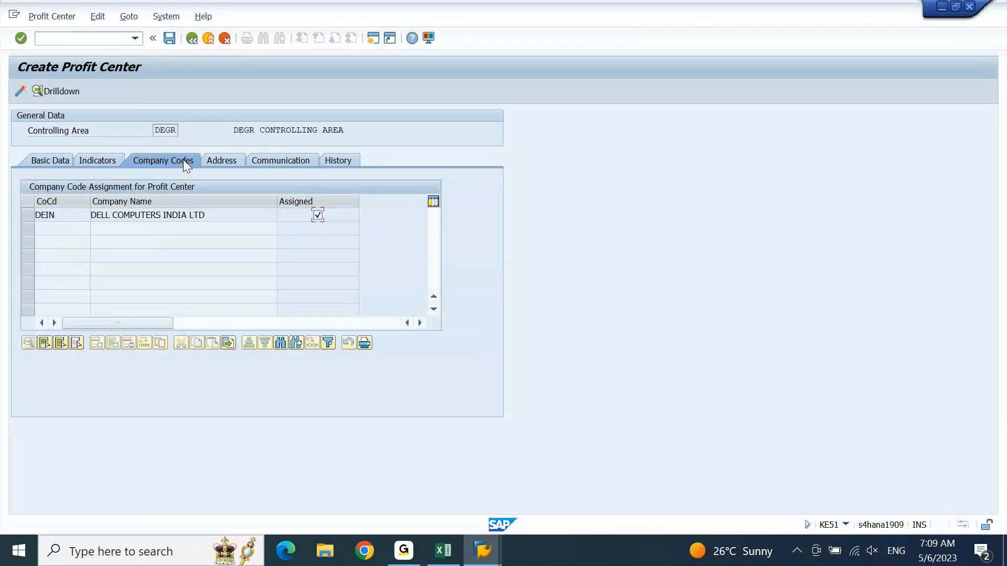
left_click(64, 165)
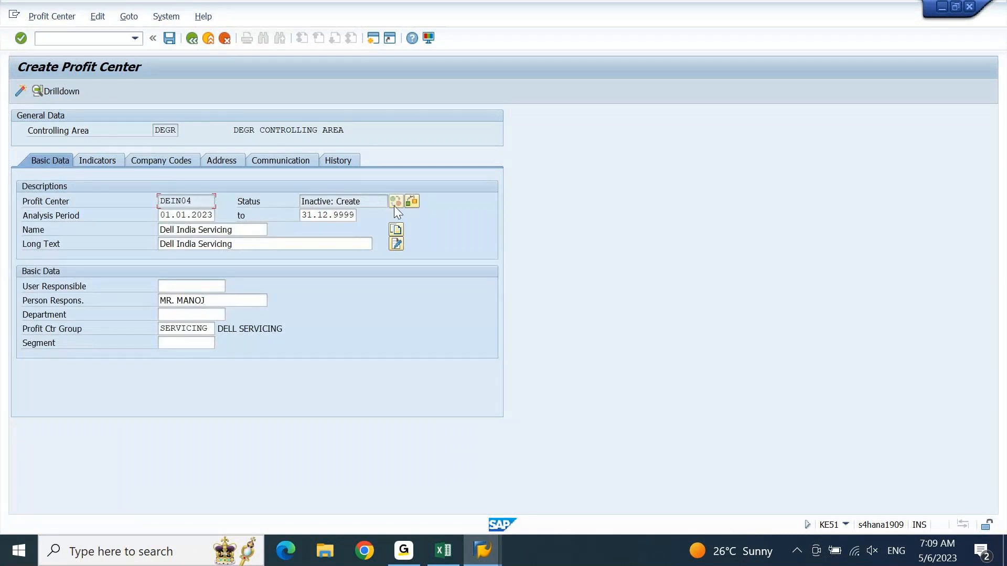
left_click(21, 90)
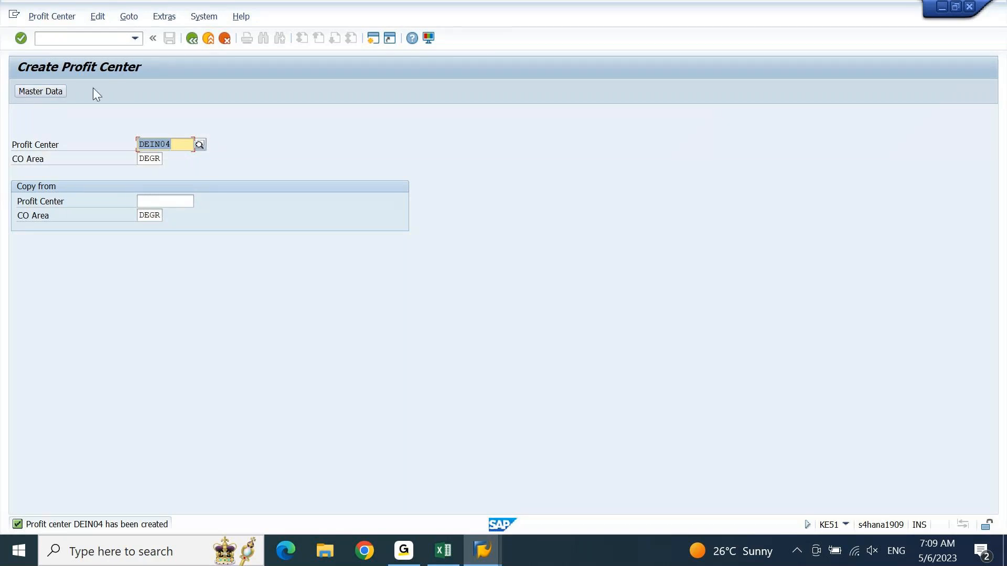
- Switch to the Display IMG session and open Define Standard Hierarchy for profit centers
left_click(496, 559)
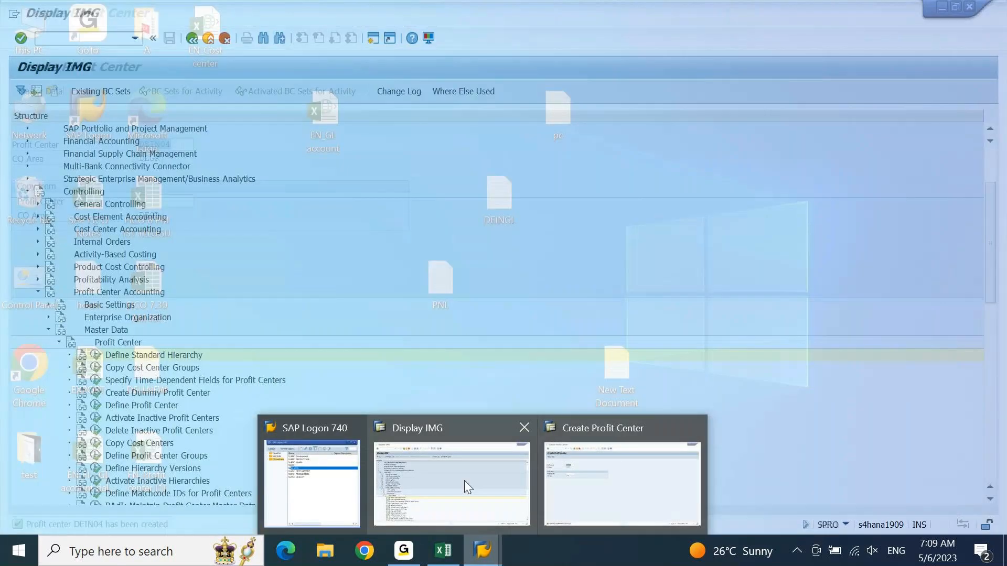
left_click(464, 480)
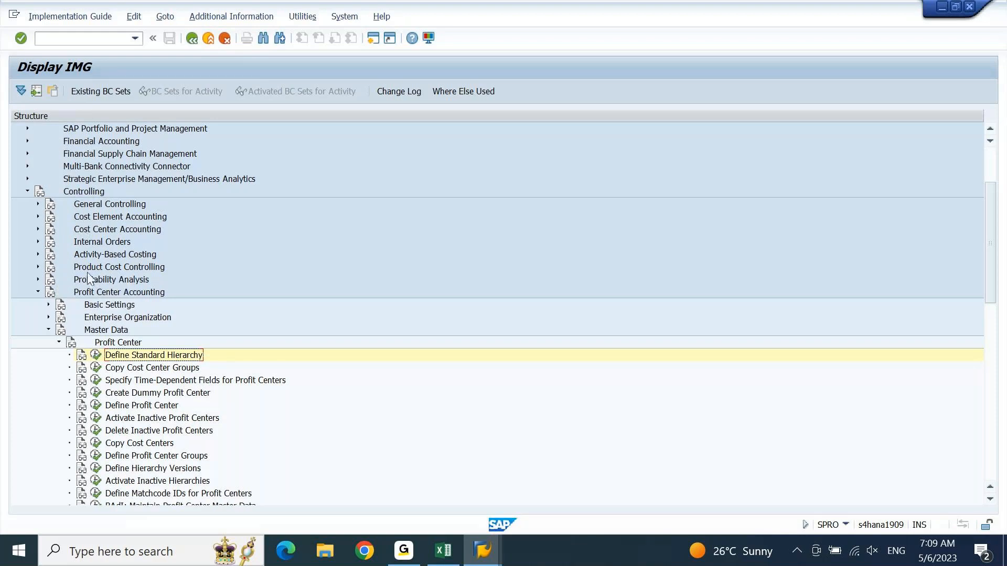
left_click(96, 355)
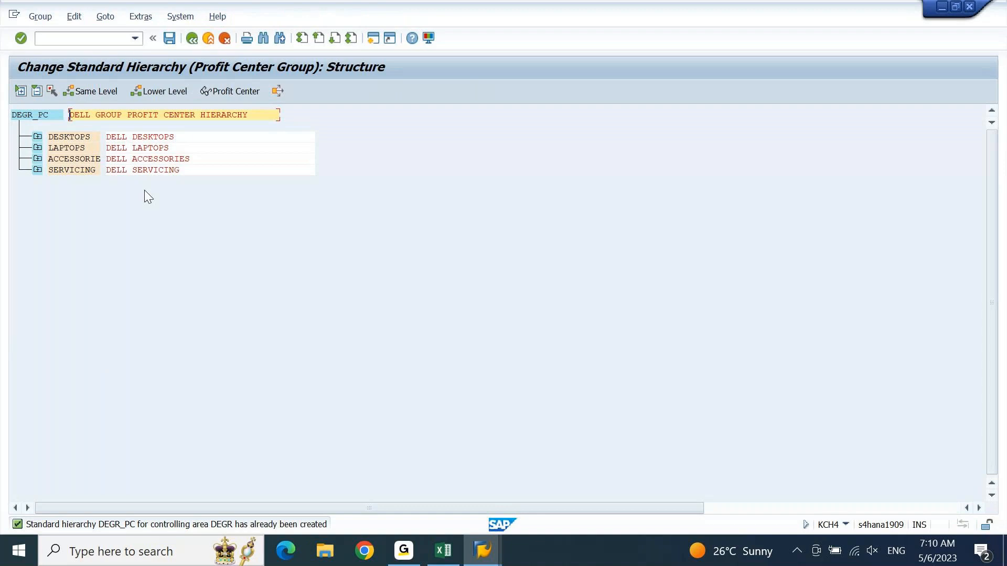
- Expand the DESKTOPS, LAPTOPS, ACCESSORIE and SERVICING groups to check their assigned profit centers, and return to the IMG structure
left_click(38, 137)
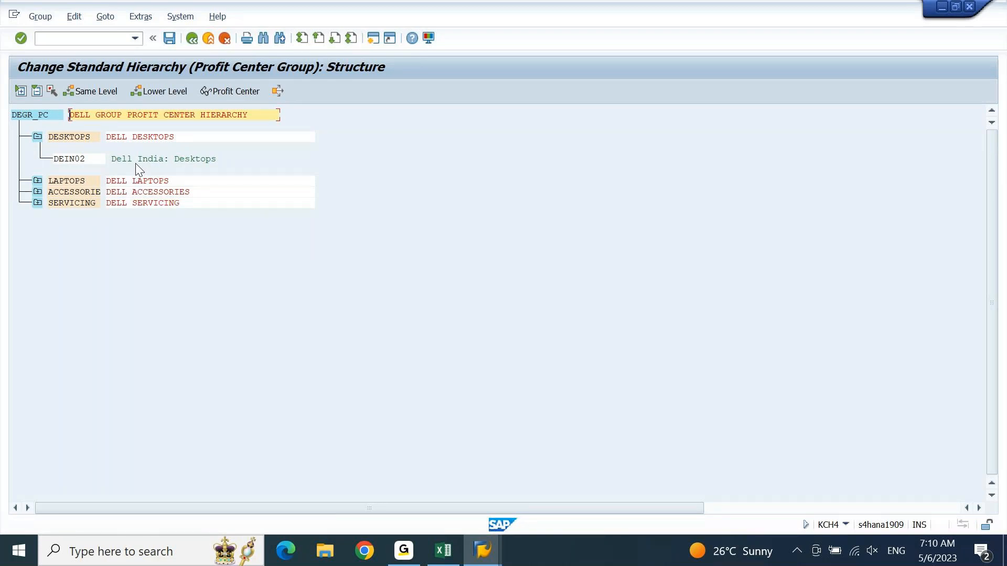
left_click(38, 138)
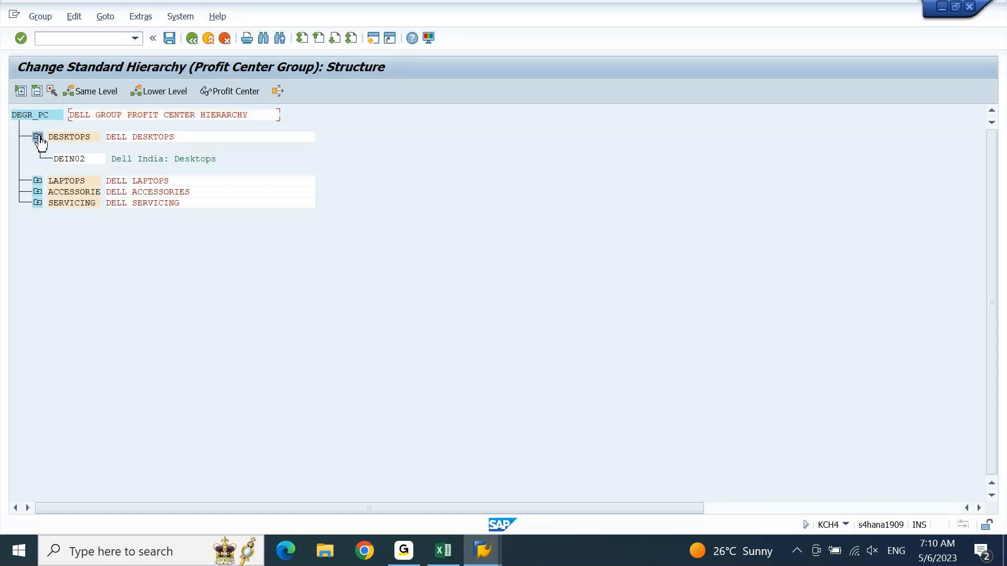
left_click(38, 137)
left_click(36, 115)
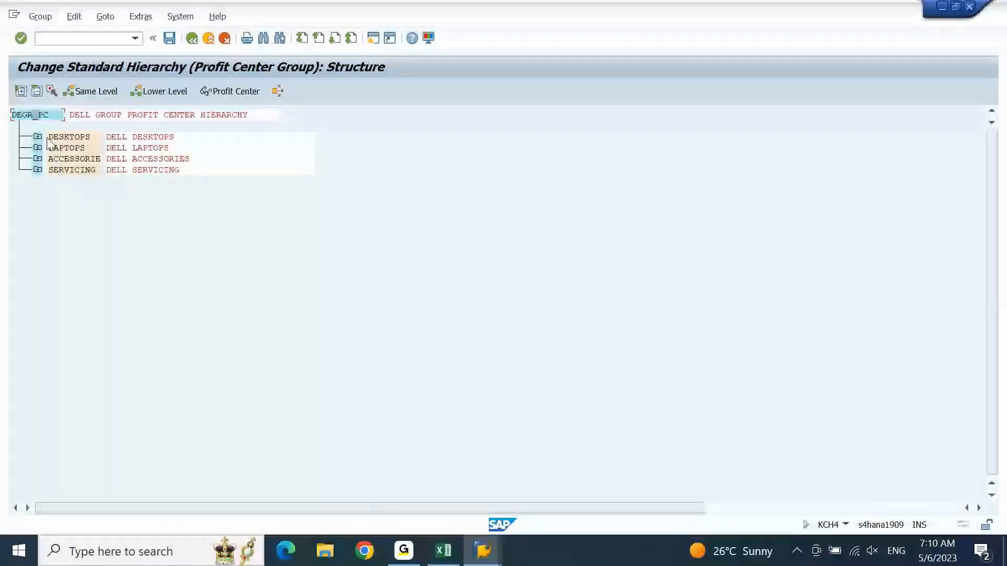
left_click(67, 137)
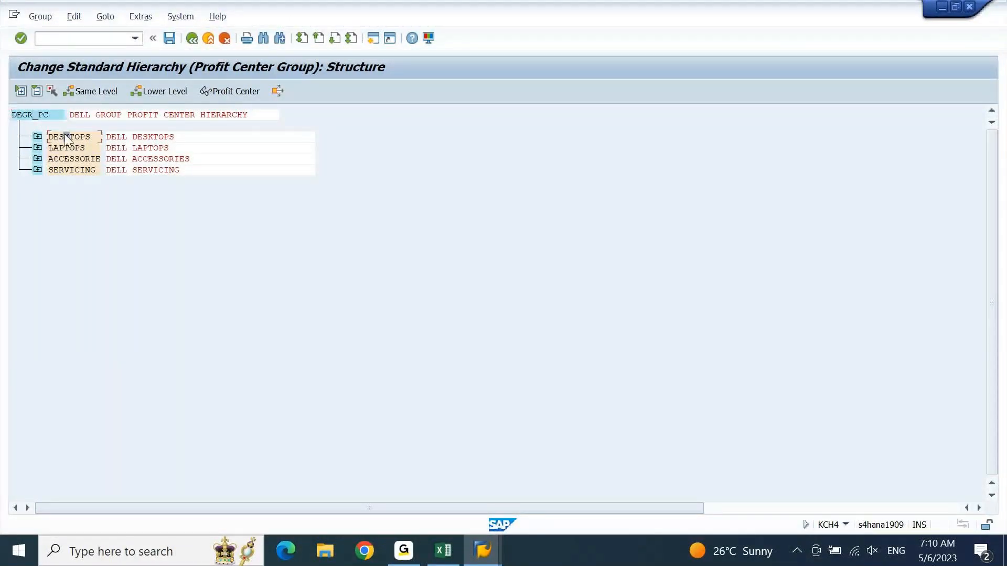
left_click(38, 138)
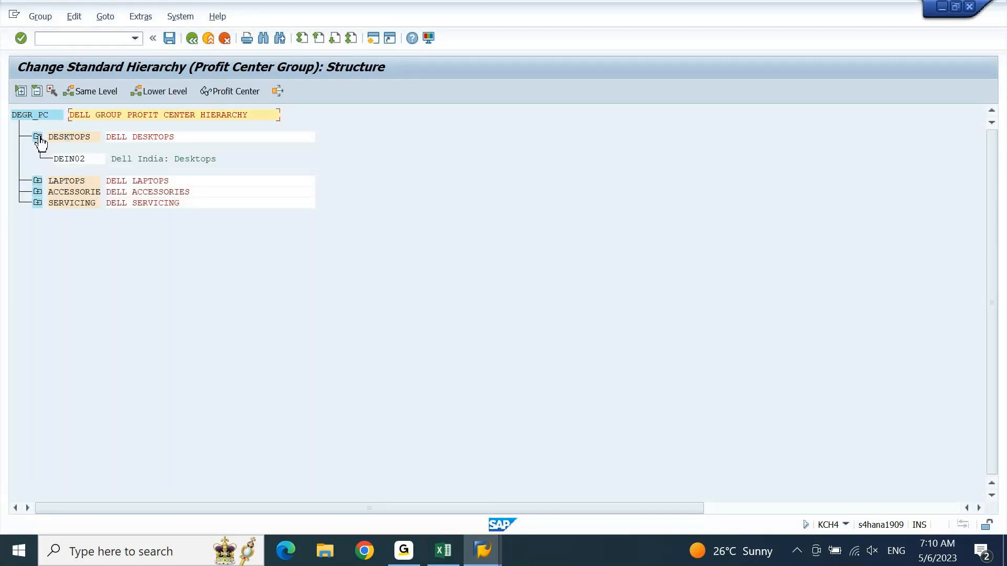
left_click(38, 181)
left_click(37, 225)
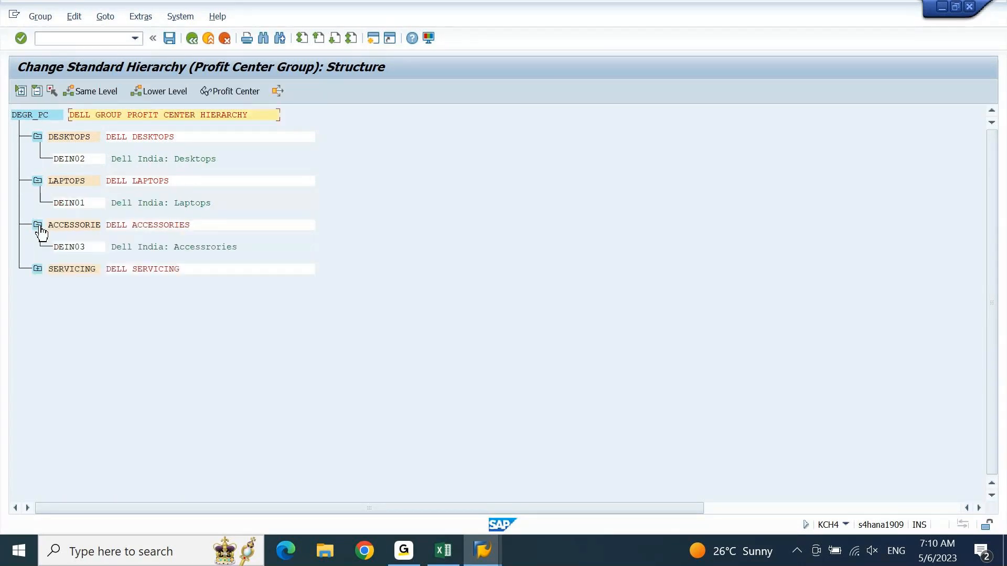
left_click(38, 269)
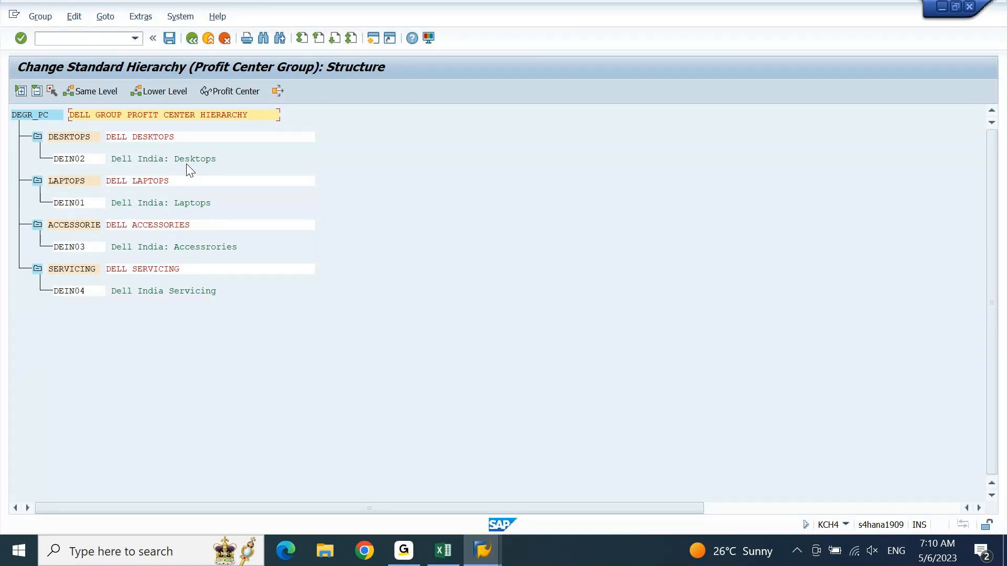
left_click(84, 141)
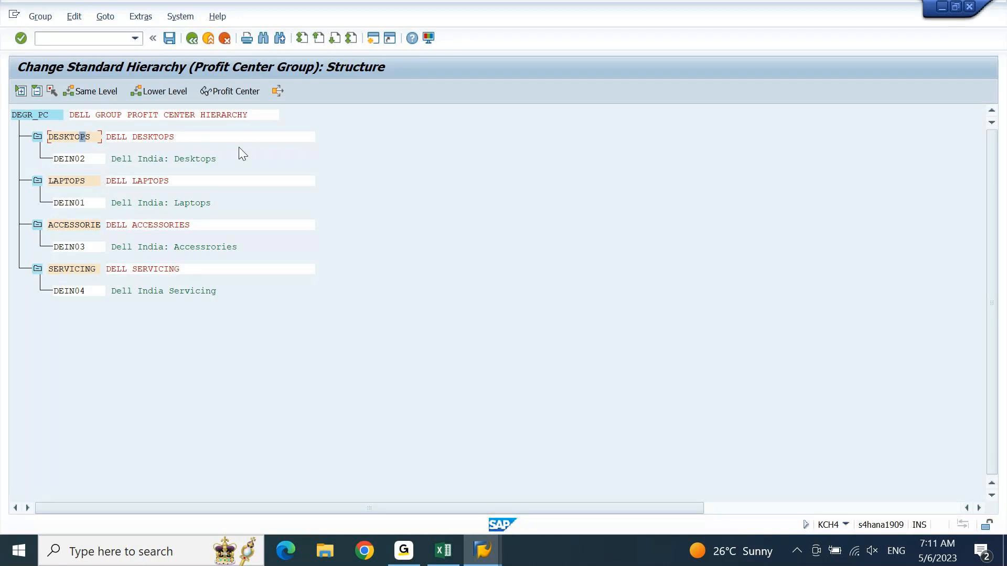
left_click(193, 43)
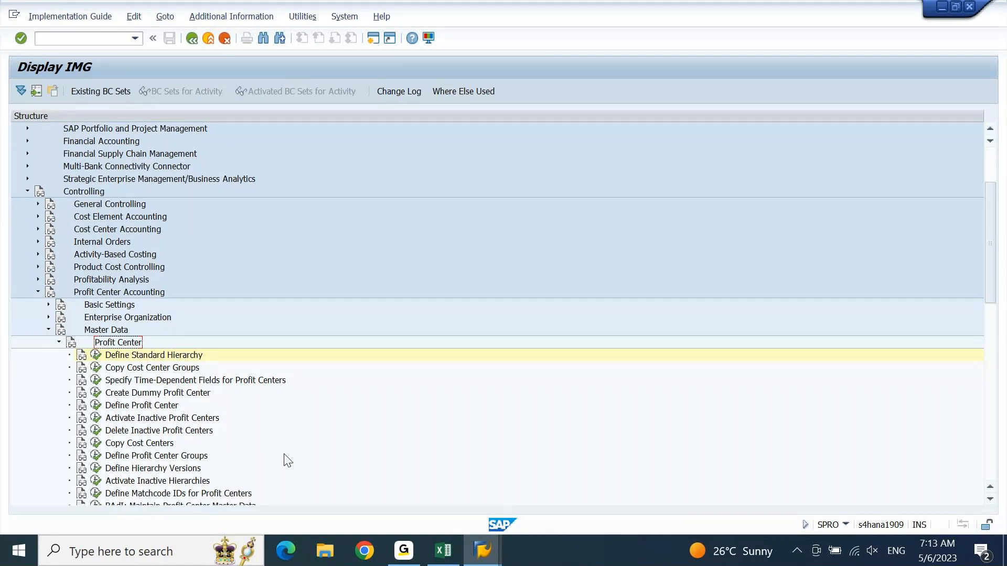
- Collapse the Profit Center Accounting branch of the IMG structure, including its Master Data and Profit Center nodes
key("Left")
key("Left")
key("Left")
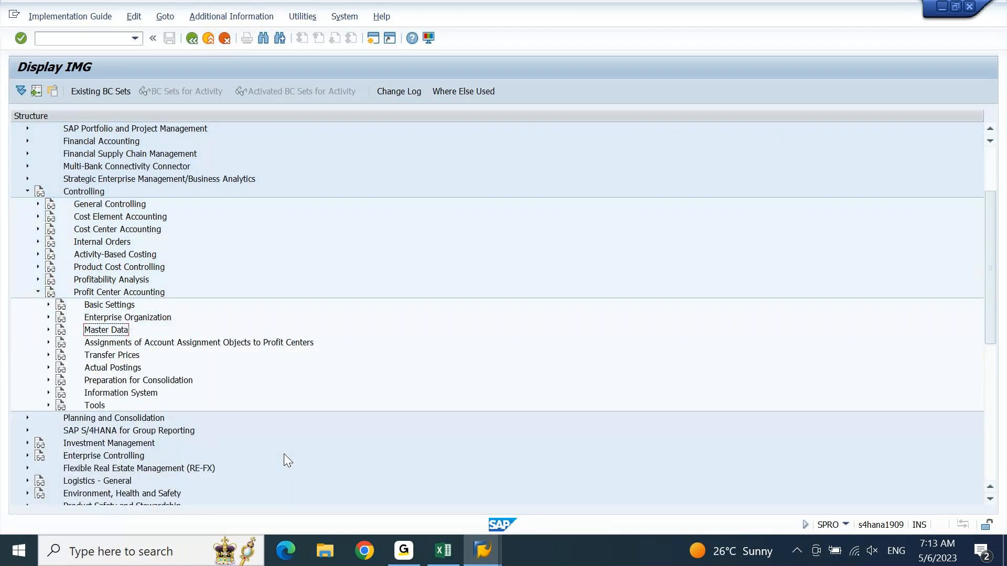
key("Left")
key("Left")
- Expand Cost Center Accounting under Controlling and move to its Enterprise Organization node
key("Up")
key("Up")
key("Up")
key("Up")
key("Up")
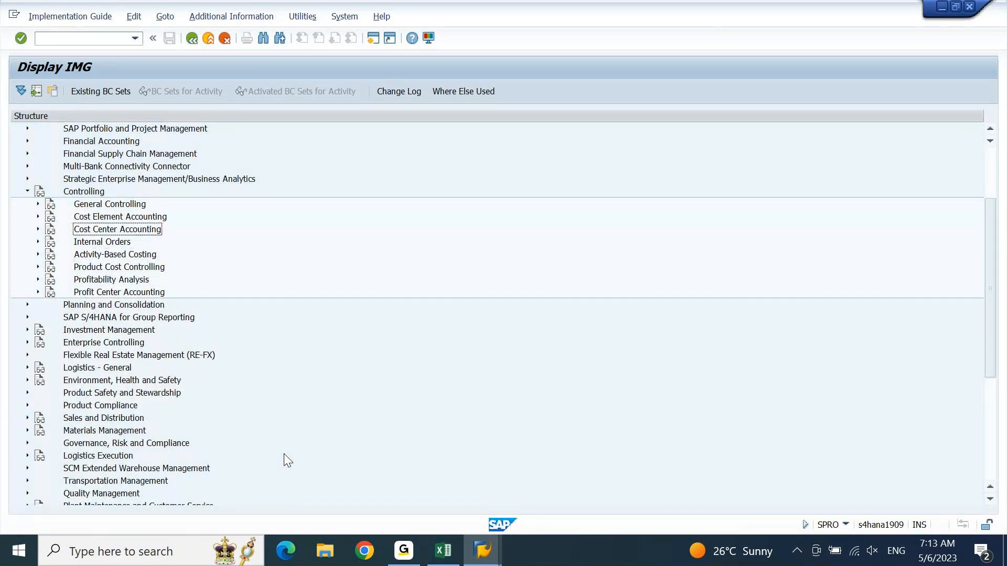
key("Right")
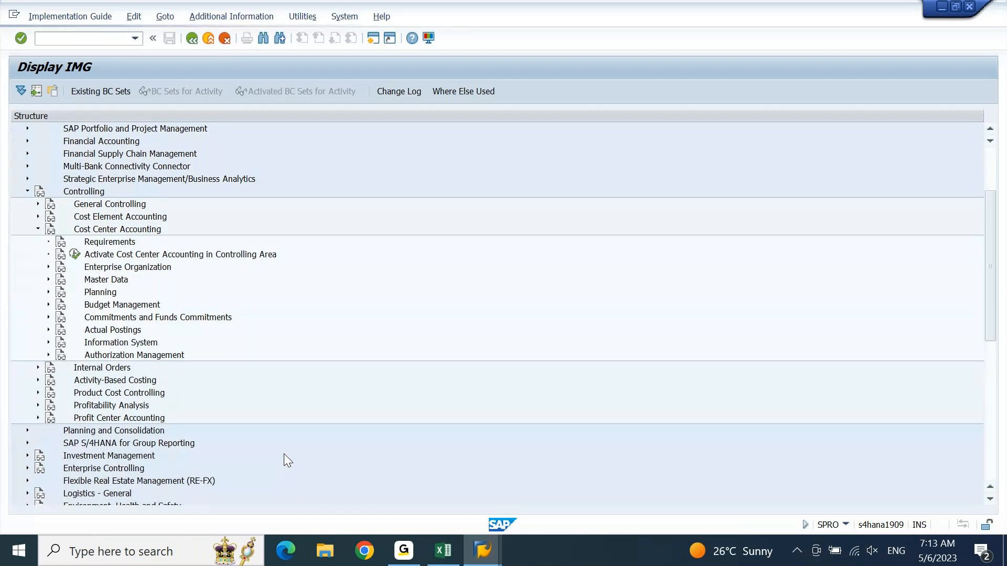
key("Down")
key("Down")
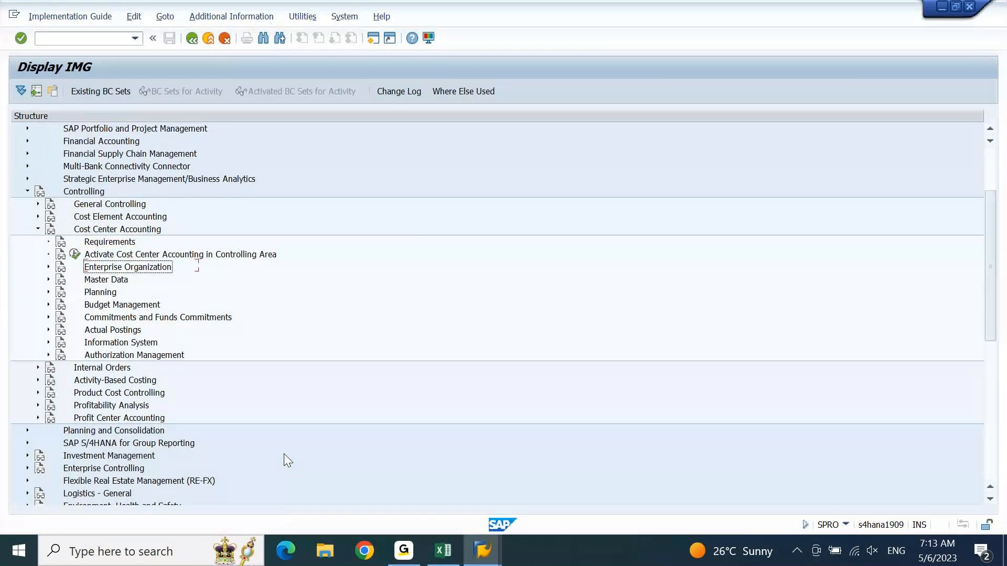
- Open the Define Cost Center Categories activity within the Cost Center Accounting master data for cost centers
key("Right")
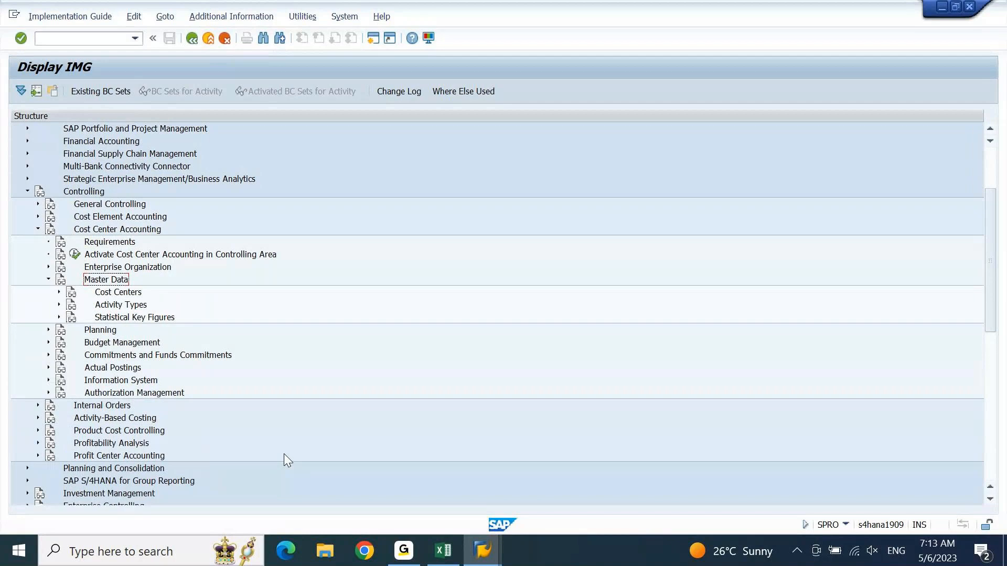
key("Down")
key("Right")
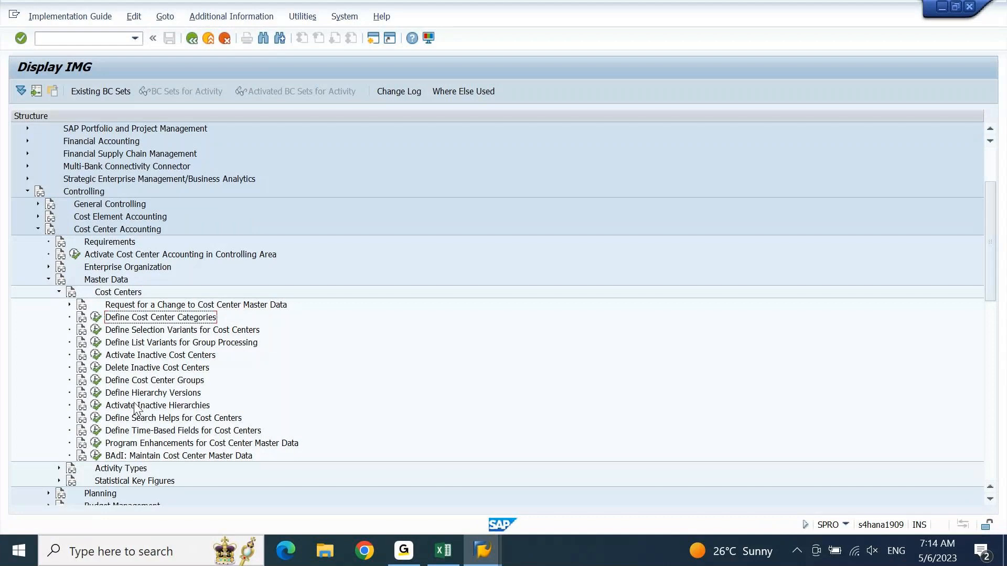
left_click(95, 317)
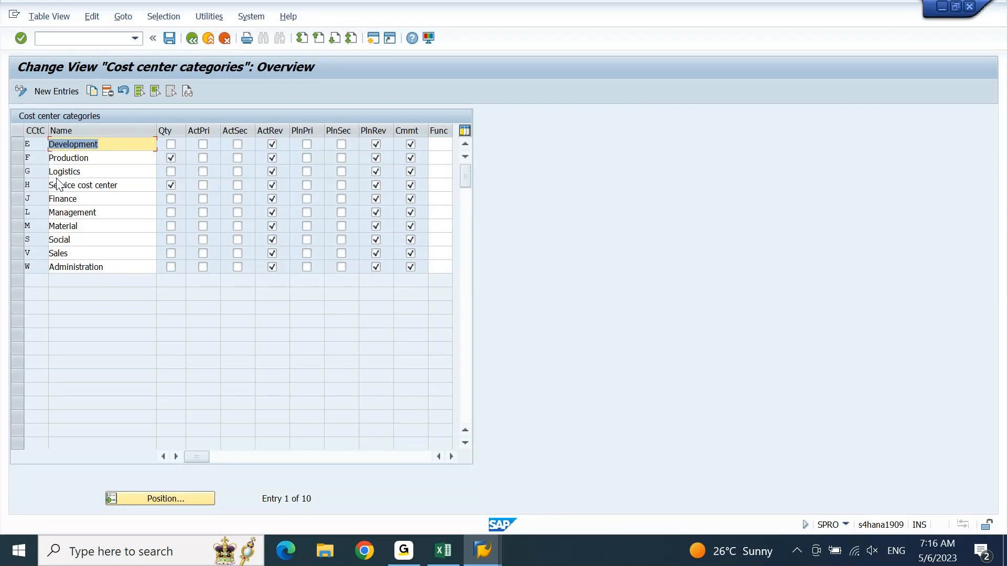
left_click(18, 158)
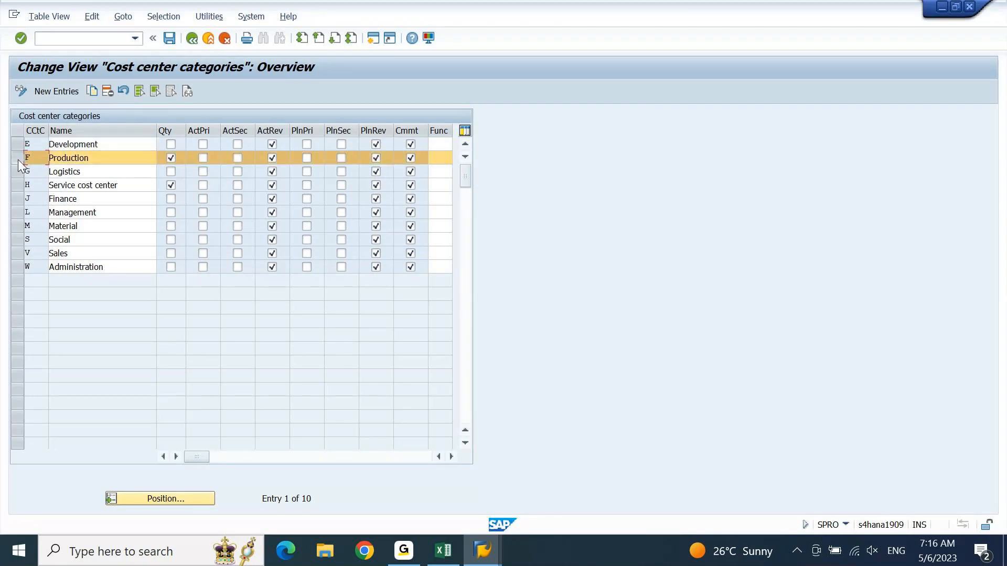
left_click(92, 90)
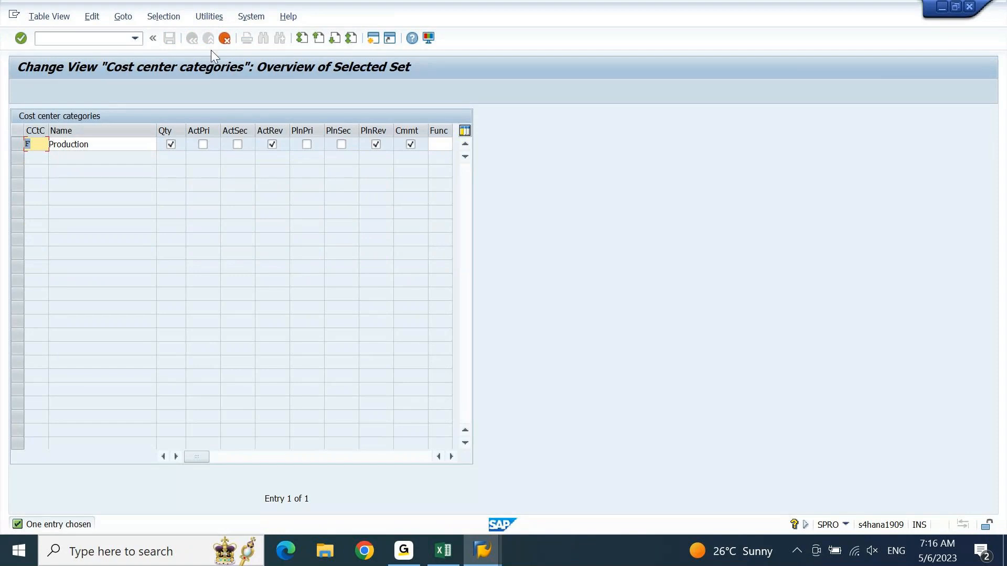
left_click(224, 40)
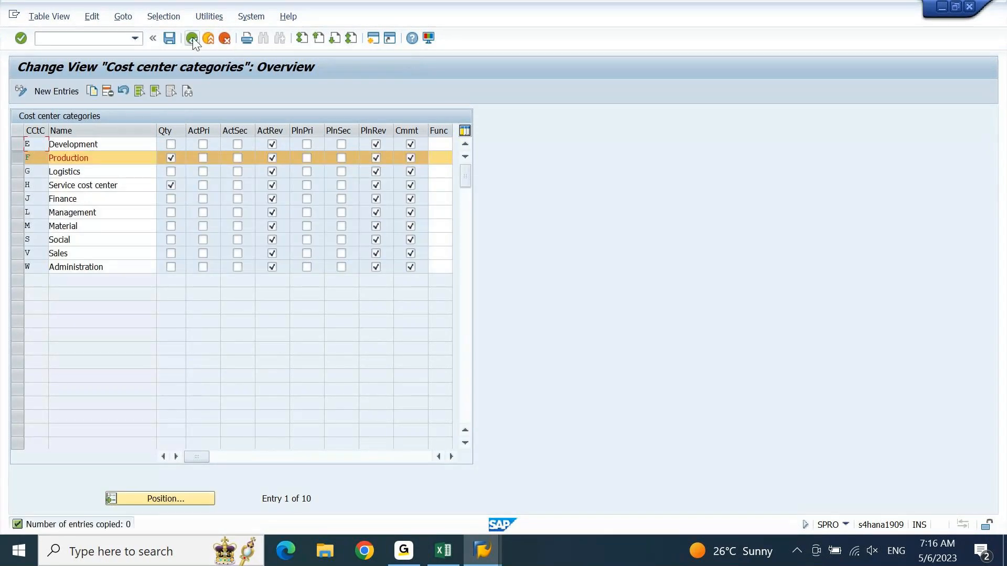
left_click(19, 157)
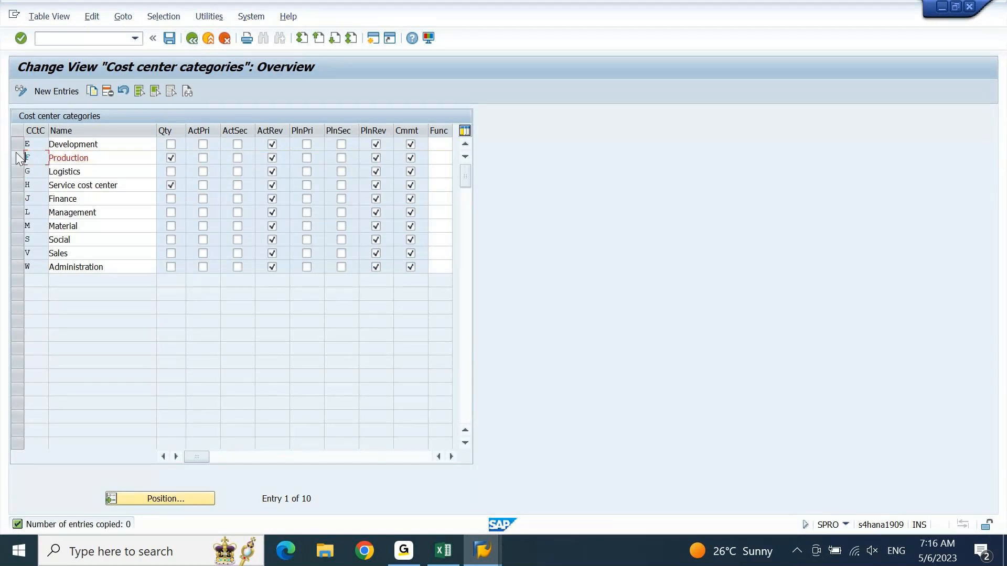
- Switch to the Excel workbook and review the planned cost center numbering and department groupings, then return to the SAP category table
left_click(444, 549)
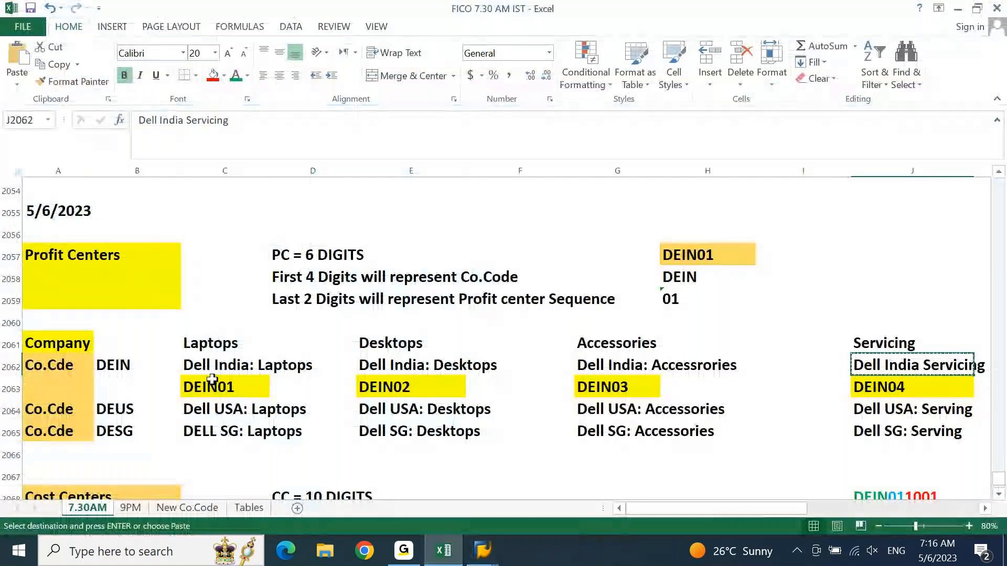
left_click(210, 408)
key("Down")
key("Down")
key("Down")
key("Down")
key("Down")
key("Down")
key("Down")
key("Down")
key("Down")
key("Down")
key("Down")
key("Down")
key("Down")
key("Down")
key("Down")
key("Down")
key("Down")
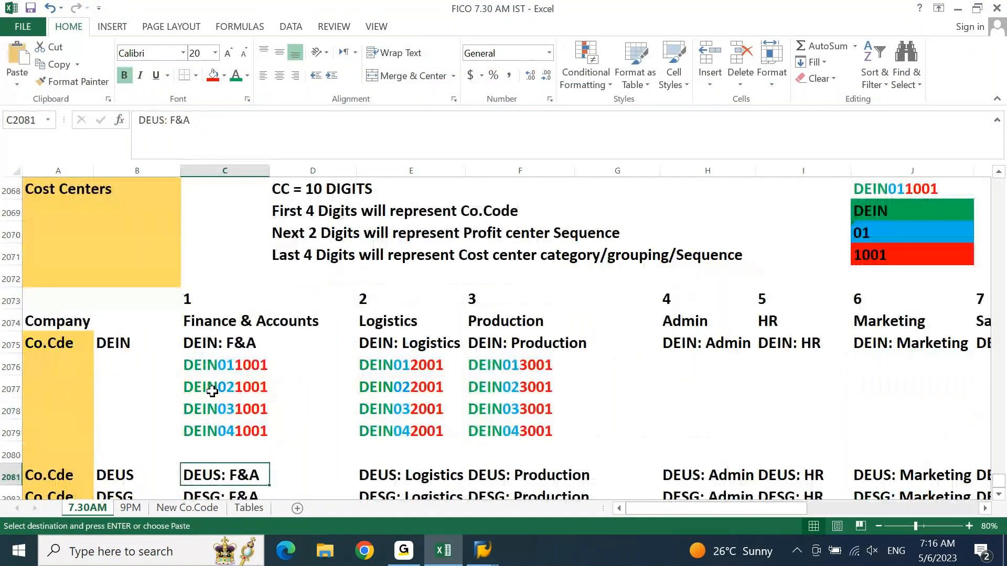
key("Down")
key("Down")
key("Down")
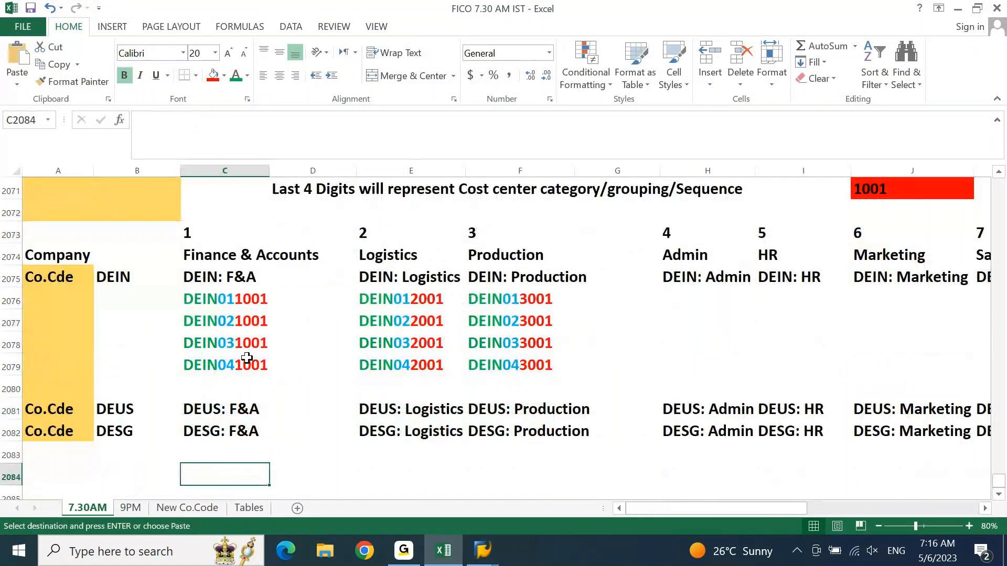
key("alt+Tab")
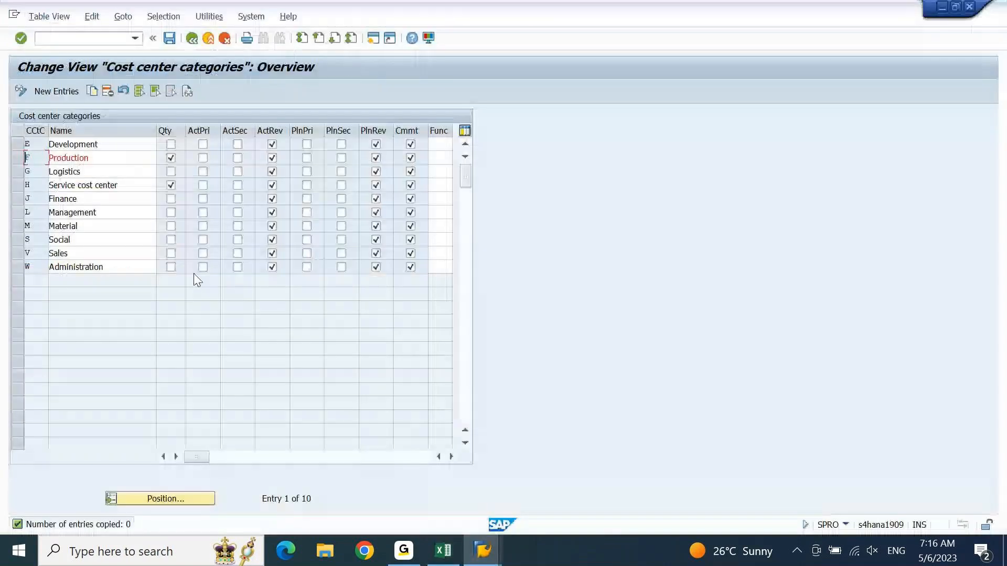
- Mark the Production, Finance, Logistics, Administration and Sales categories, checking them against the departments planned in the Excel sheet
left_click(16, 157)
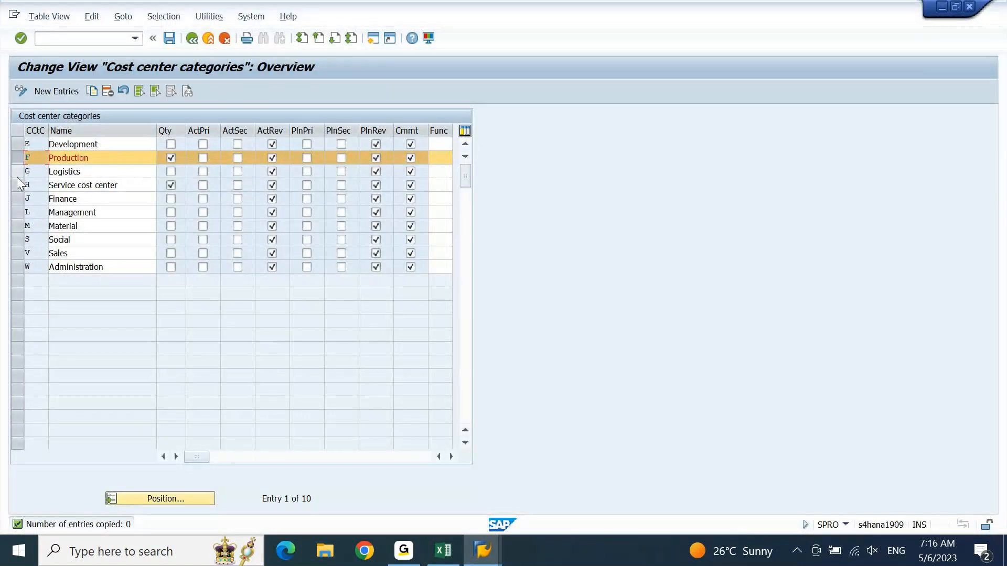
left_click(17, 199)
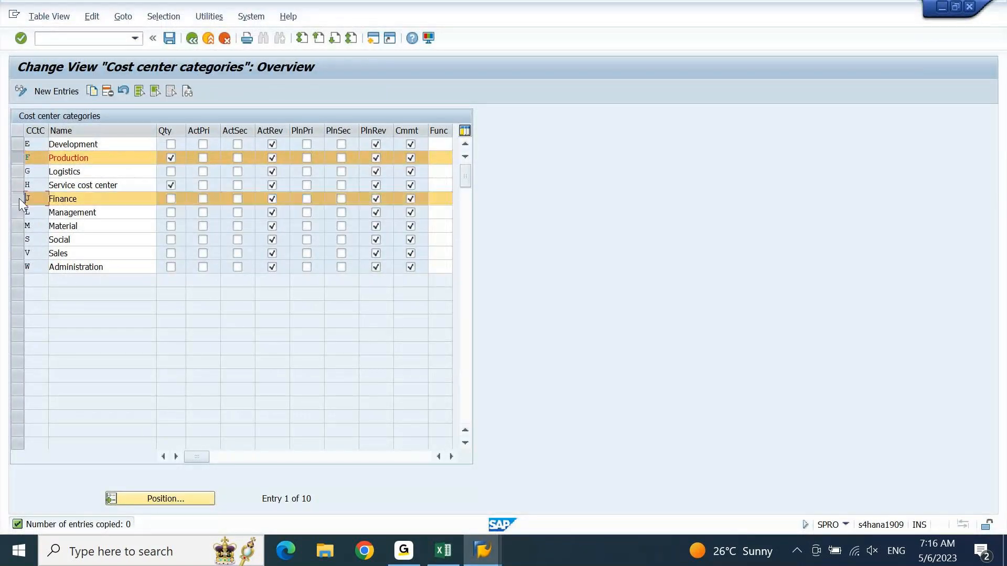
left_click(14, 171)
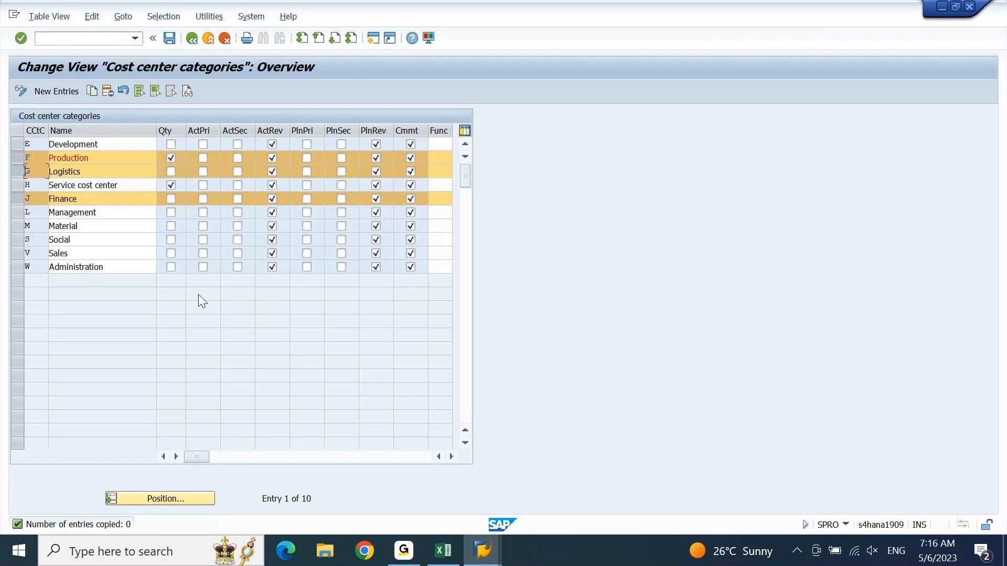
left_click(445, 559)
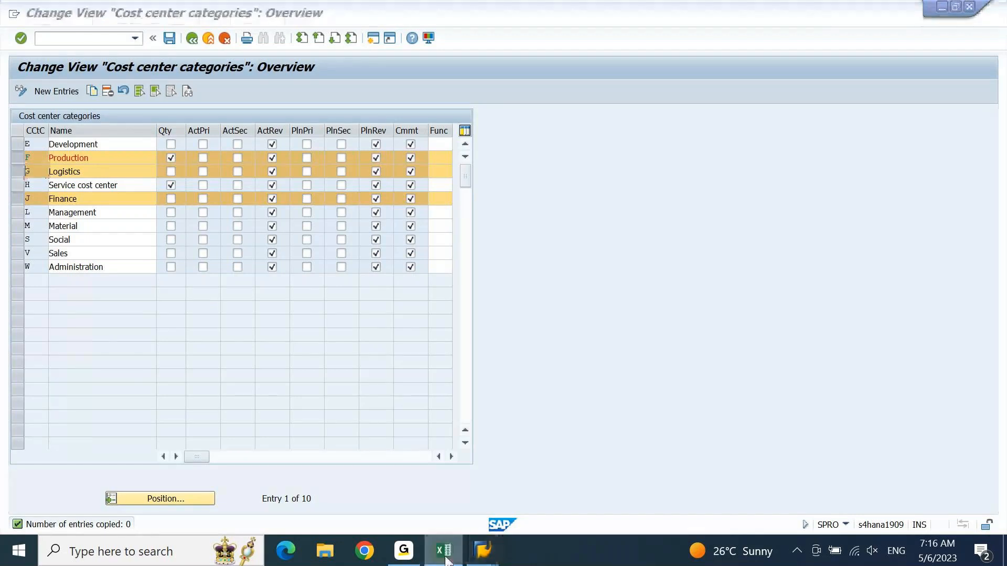
left_click(445, 554)
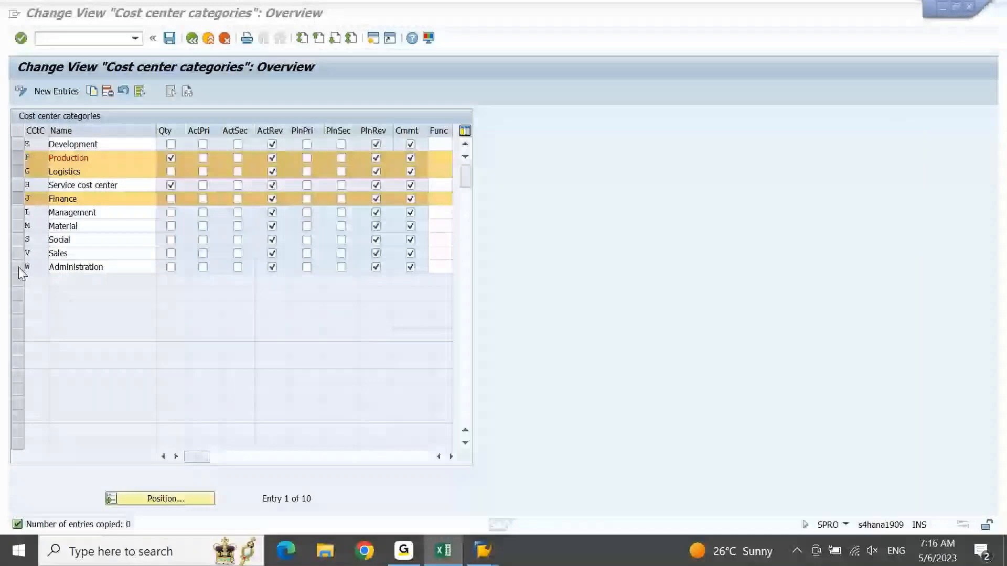
left_click(18, 267)
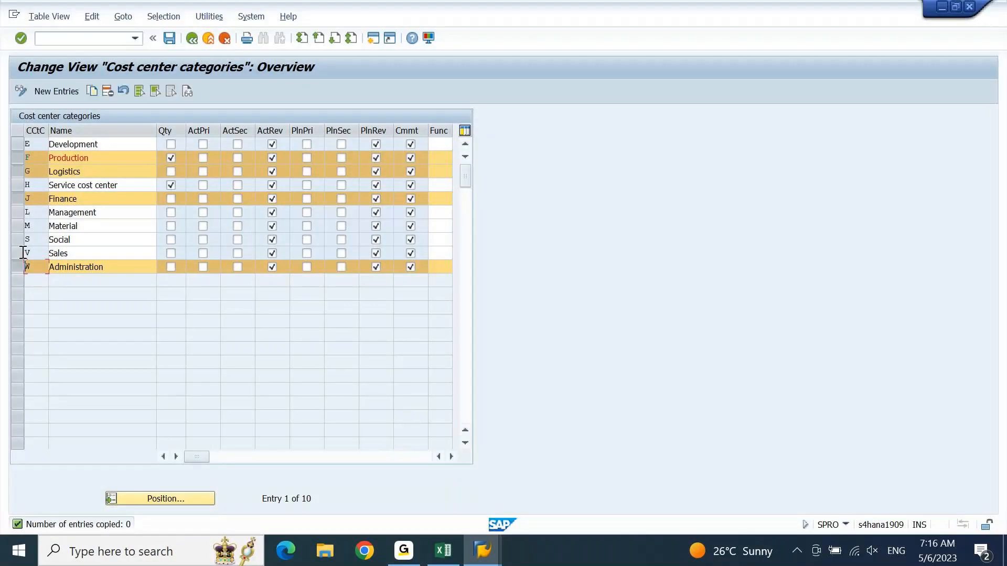
left_click(17, 256)
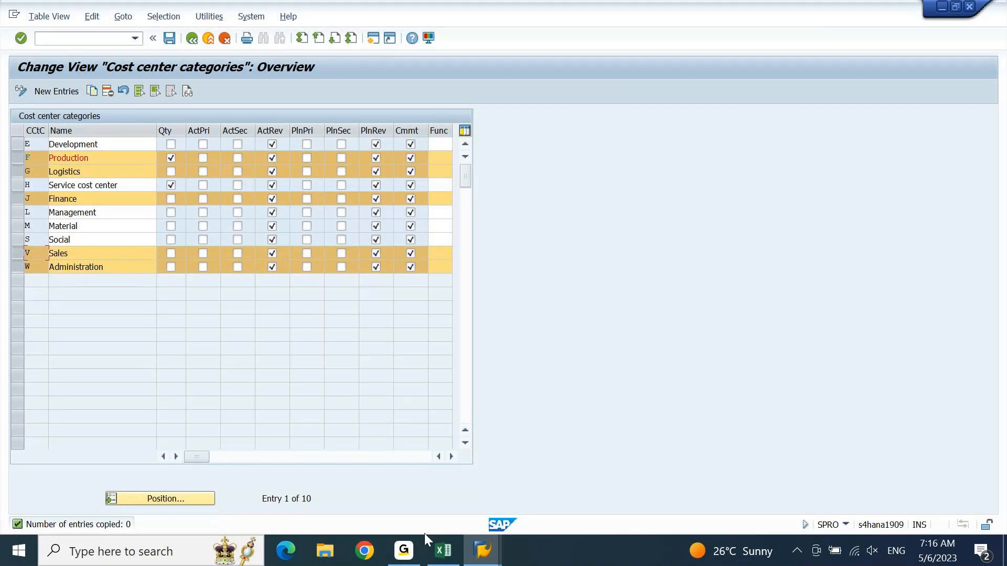
left_click(444, 553)
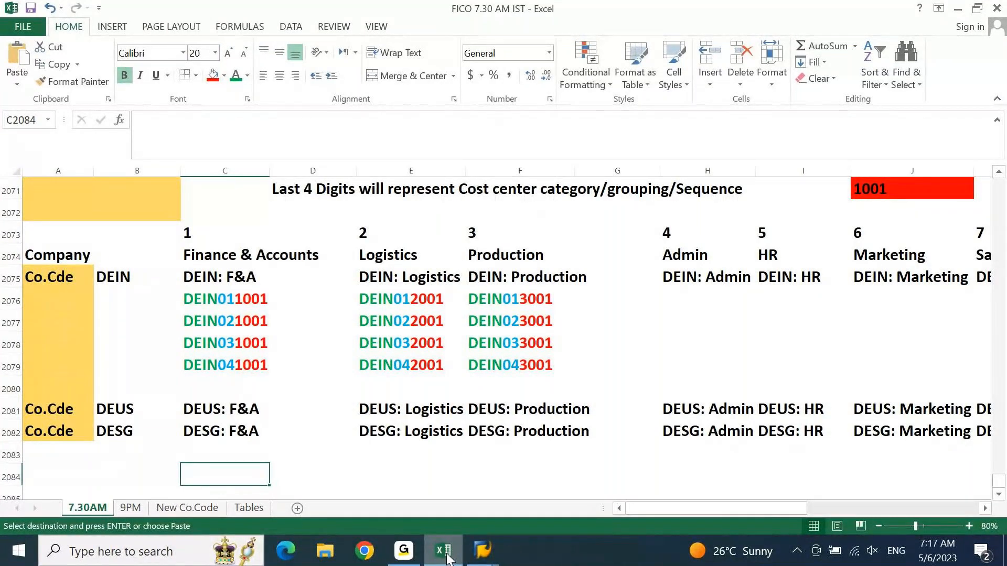
mouse_move(482, 550)
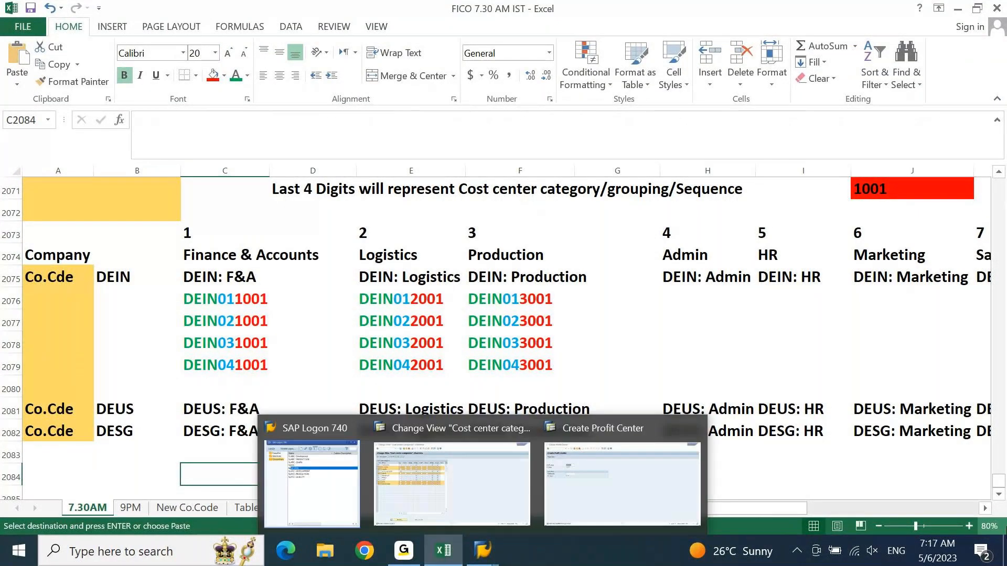
left_click(980, 256)
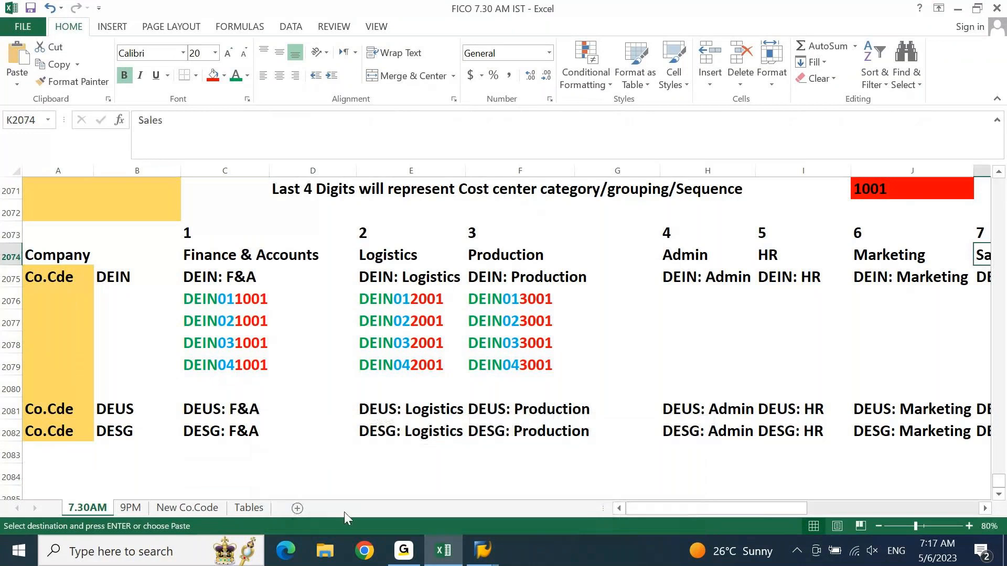
left_click(443, 550)
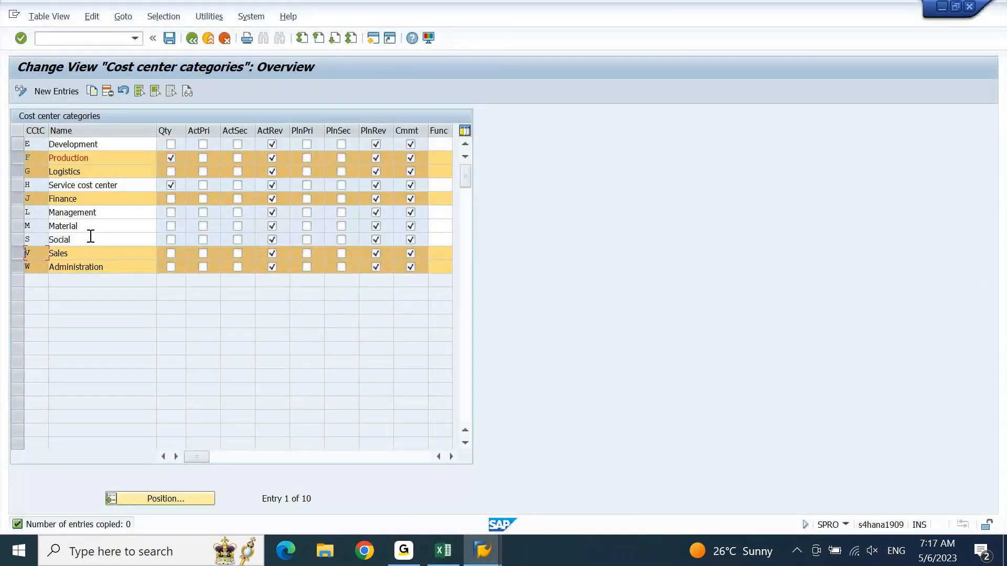
- Clear the marks from the Finance, Sales, Administration, Logistics and Production categories
left_click(17, 199)
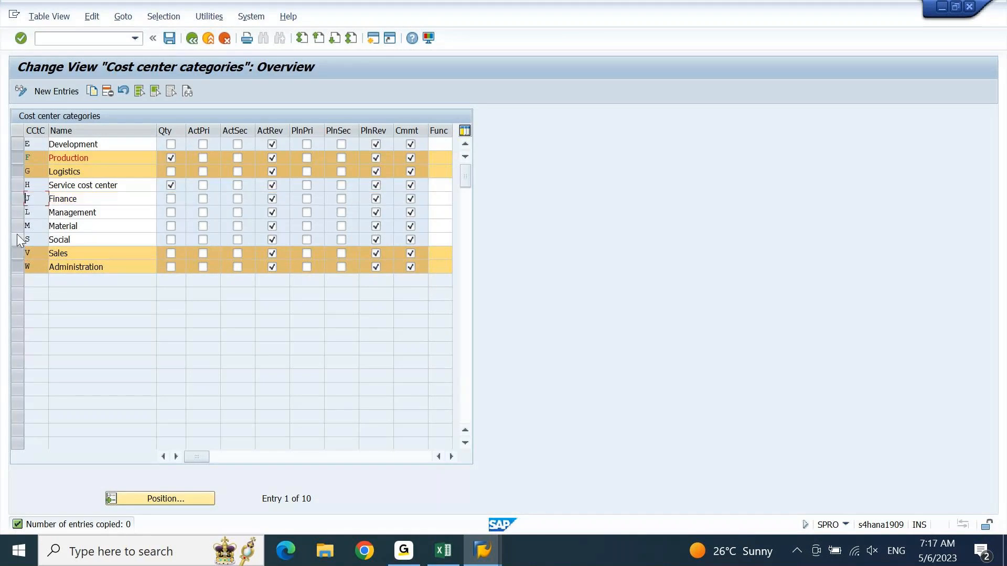
left_click(17, 253)
left_click(20, 267)
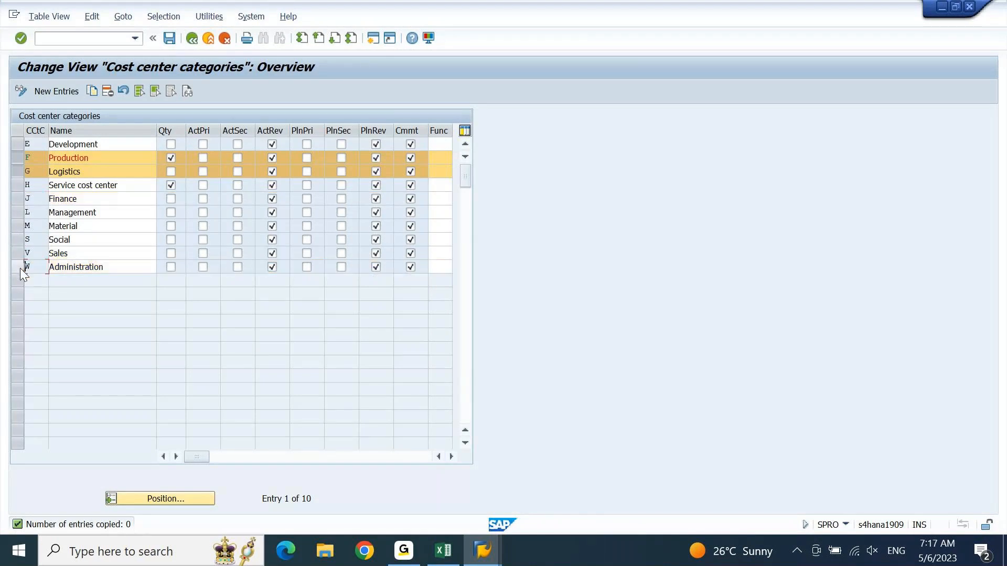
left_click(23, 171)
left_click(17, 153)
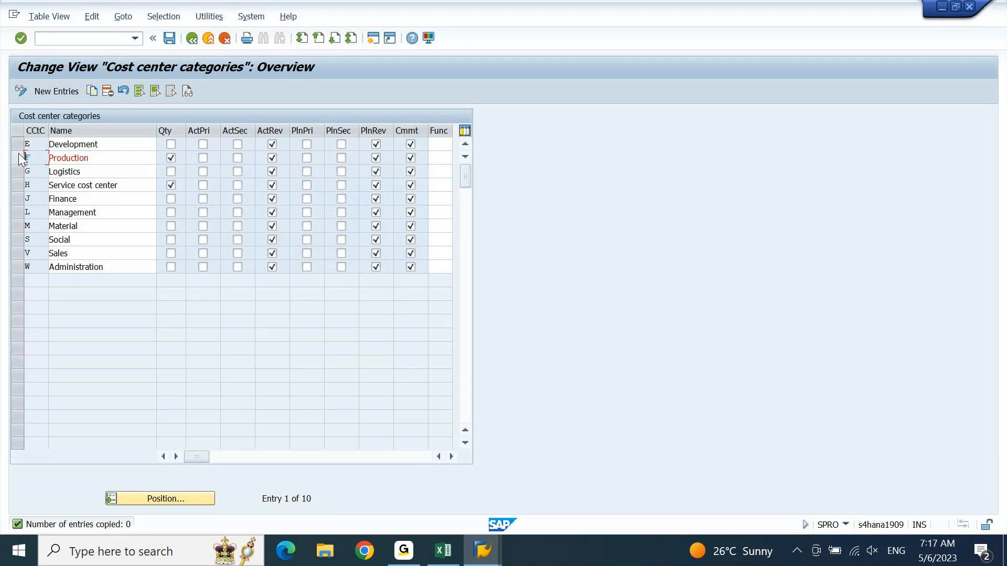
- Copy the Management and Material cost center categories as new entries with the keys N and O
left_click(19, 208)
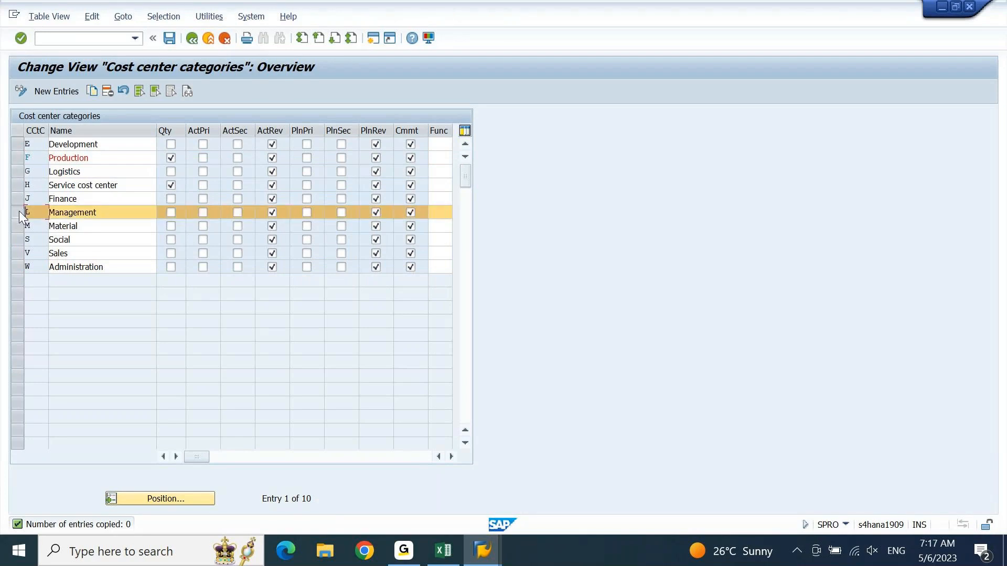
left_click(20, 226)
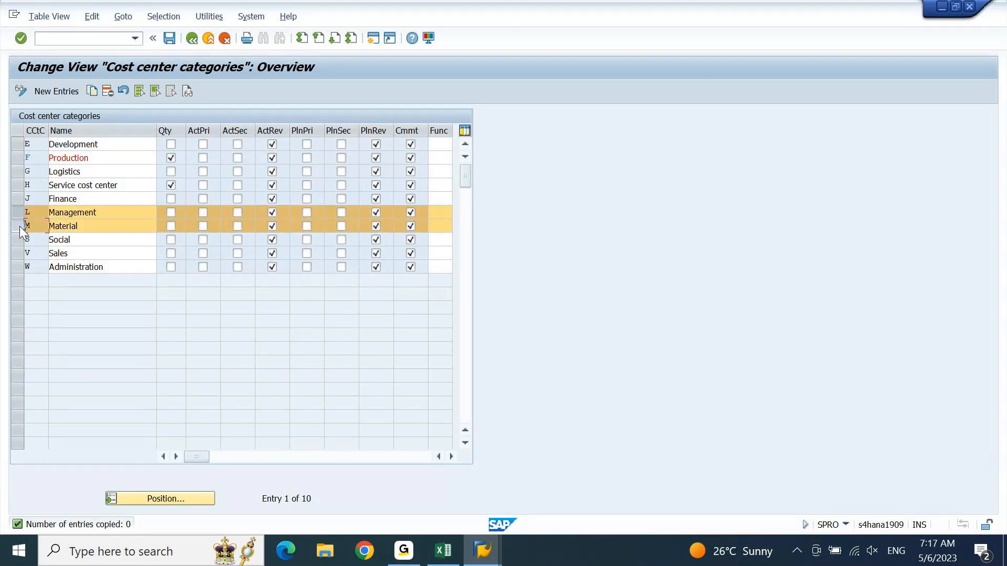
left_click(92, 91)
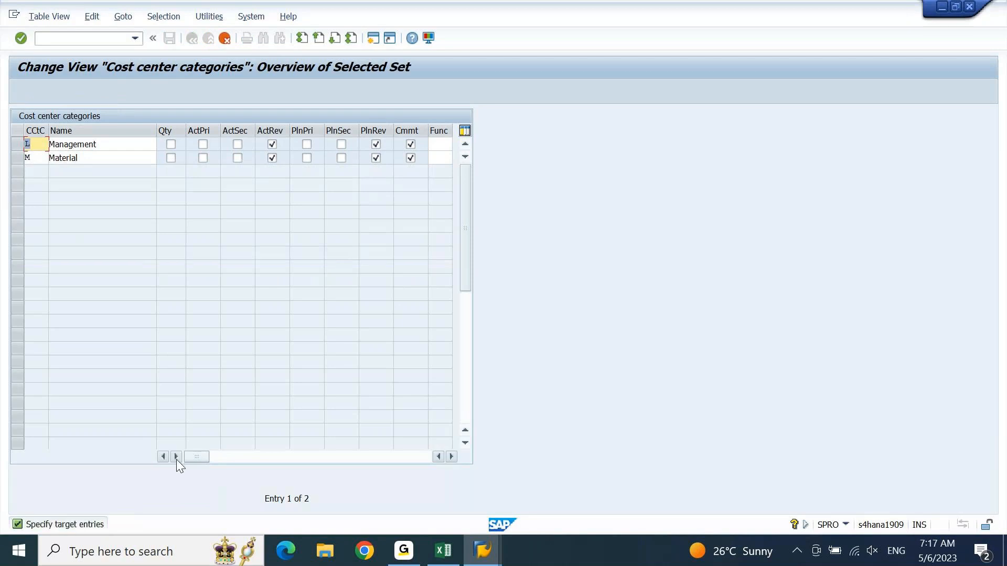
key("Escape")
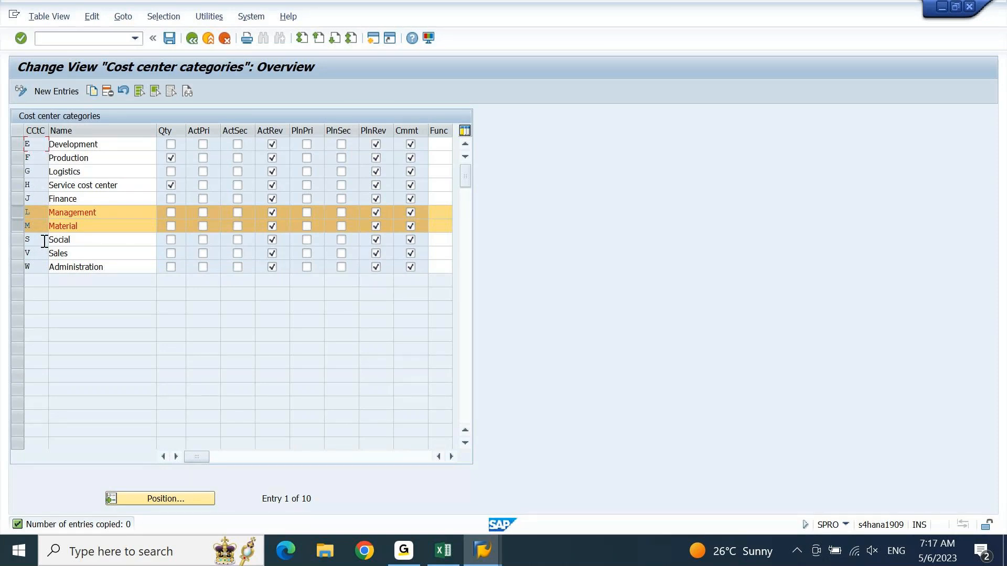
left_click(95, 93)
type("N")
key("Down")
key("BackSpace")
type("O")
key("Tab")
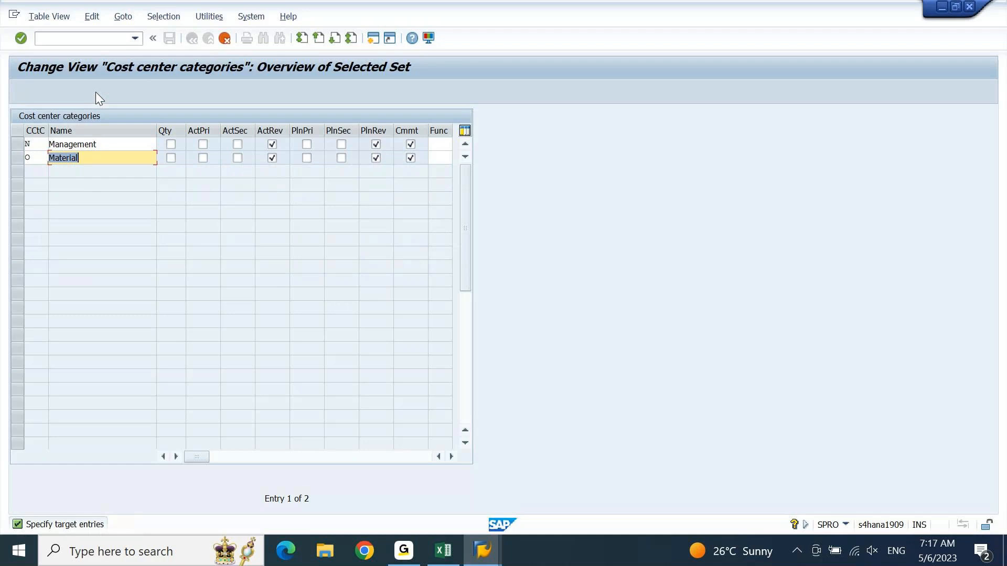
- Rename copied cost center category N as HUMAN RESOURCES and category O as MARKETING
key("Up")
key("Tab")
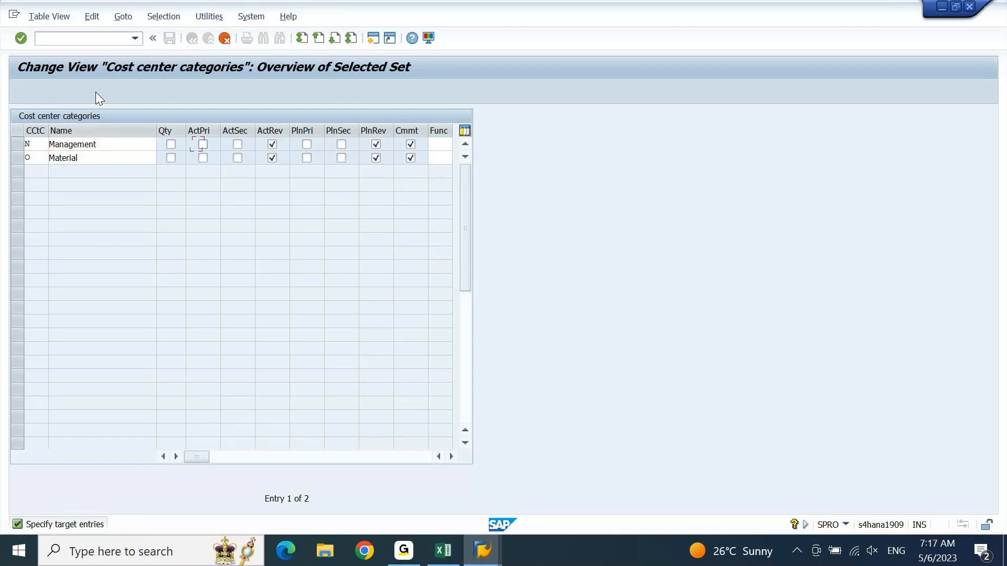
key("shift+Tab")
type("HUMAN")
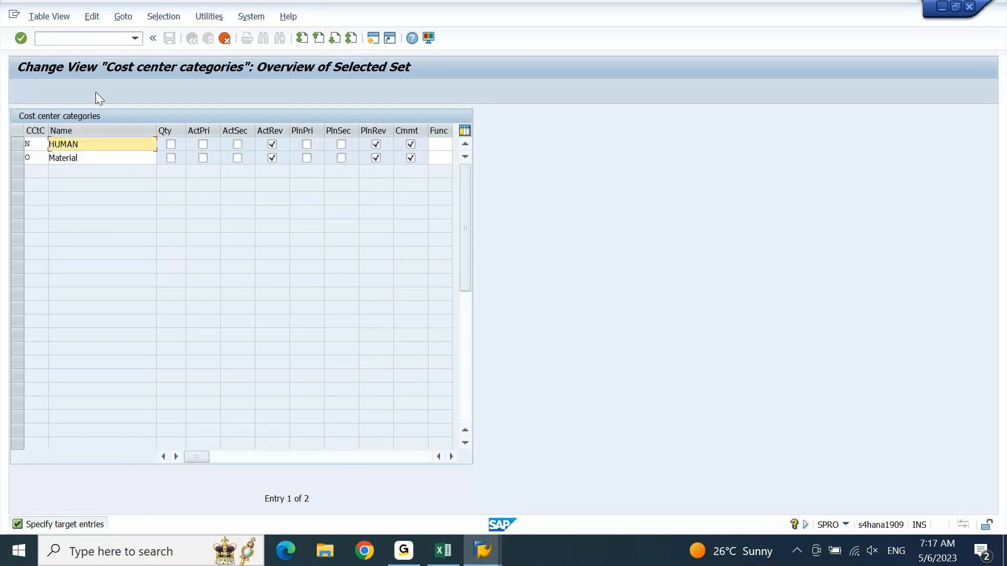
type(" RESOURCES")
key("Down")
key("shift+Home")
type("MARKETN")
key("BackSpace")
type("ING")
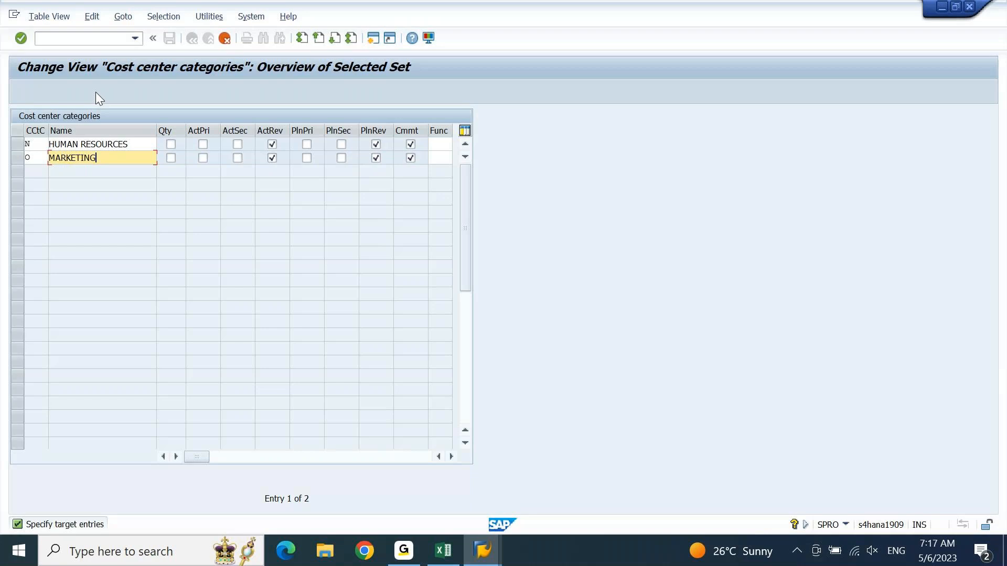
key("Return")
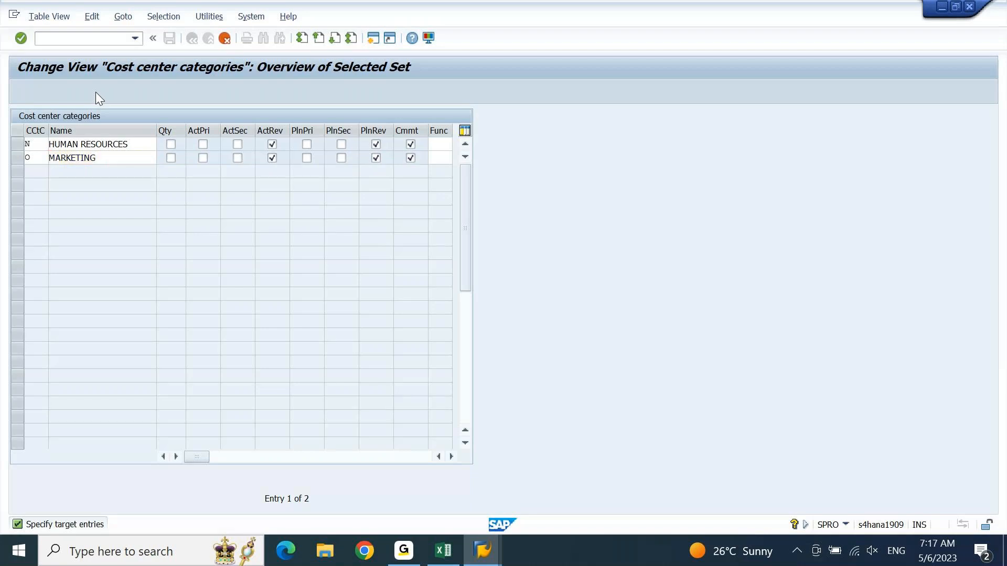
- Save the new categories under the proposed customizing request and return to the implementation guide
left_click(171, 40)
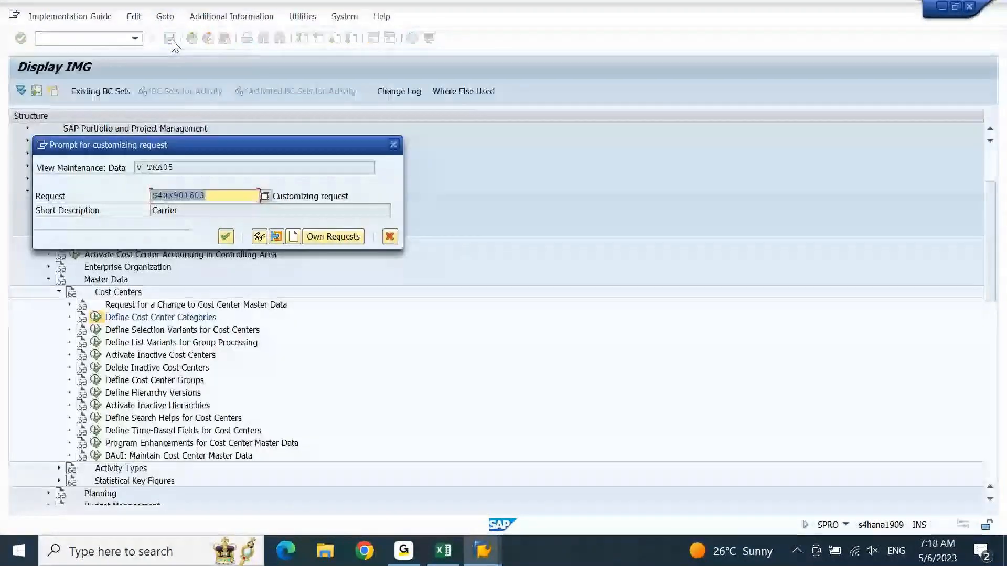
left_click(225, 236)
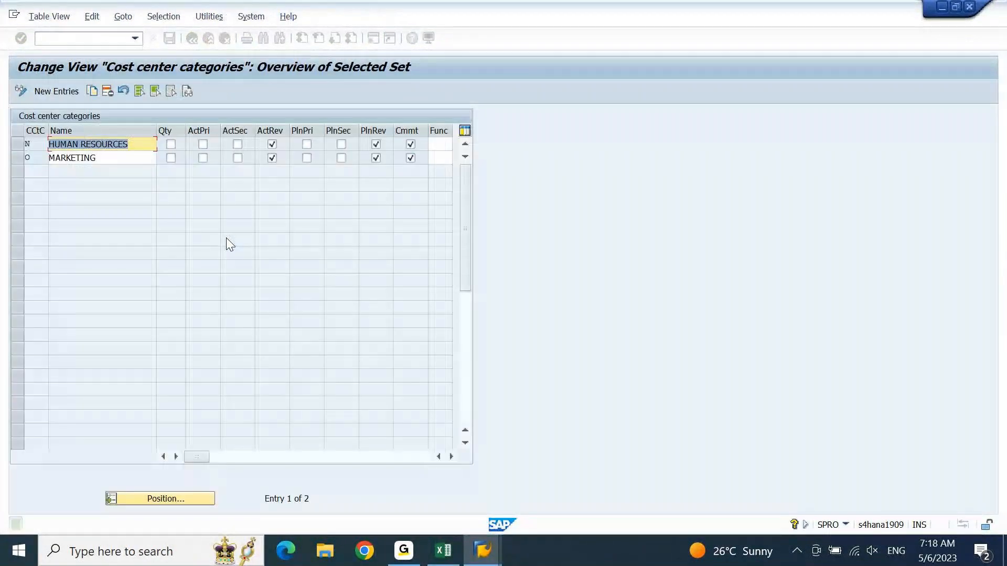
left_click(192, 39)
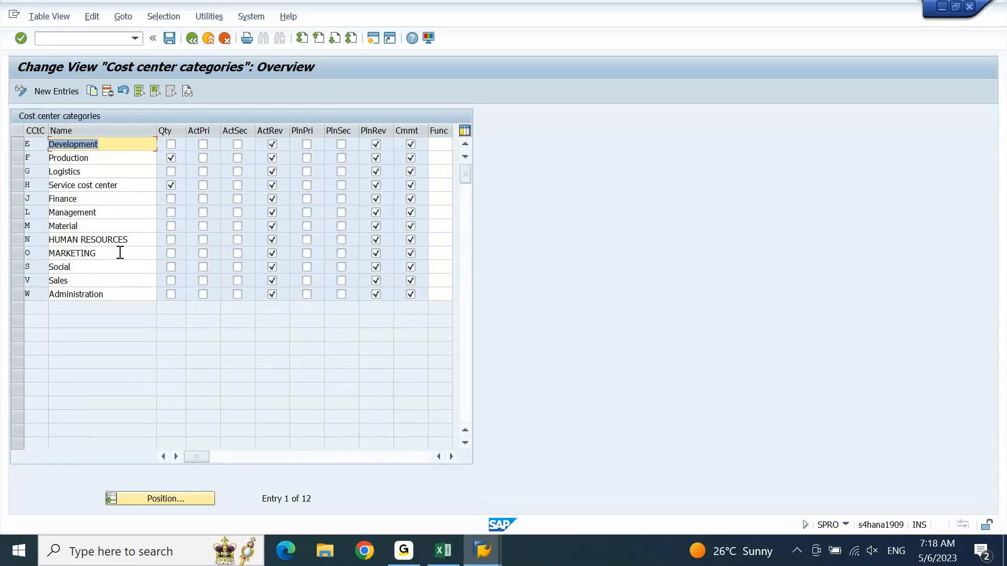
left_click(192, 38)
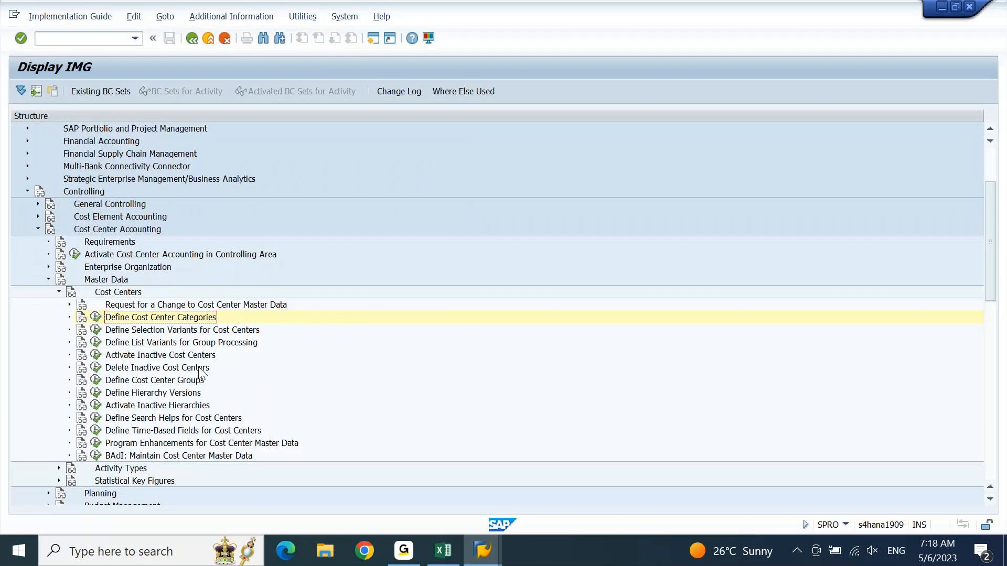
- Inspect the Create Cost Center Group and Define Hierarchy Versions activities, leaving both without making changes
left_click(179, 385)
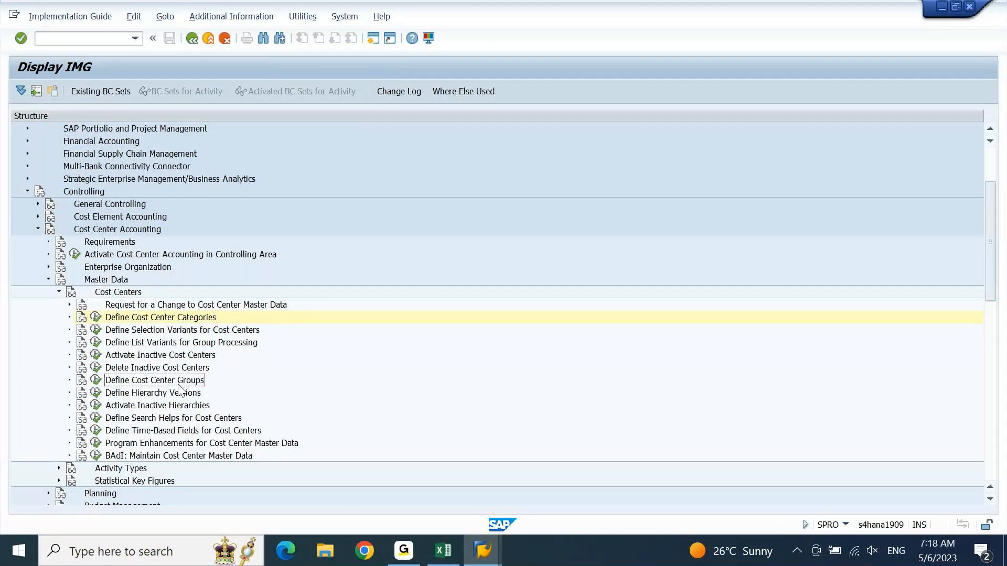
left_click(96, 380)
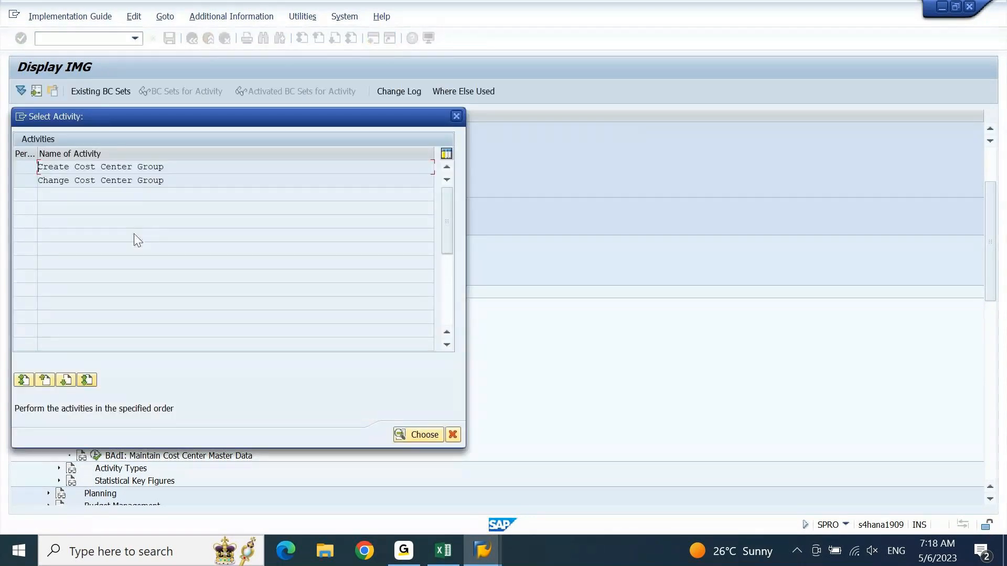
double_click(127, 167)
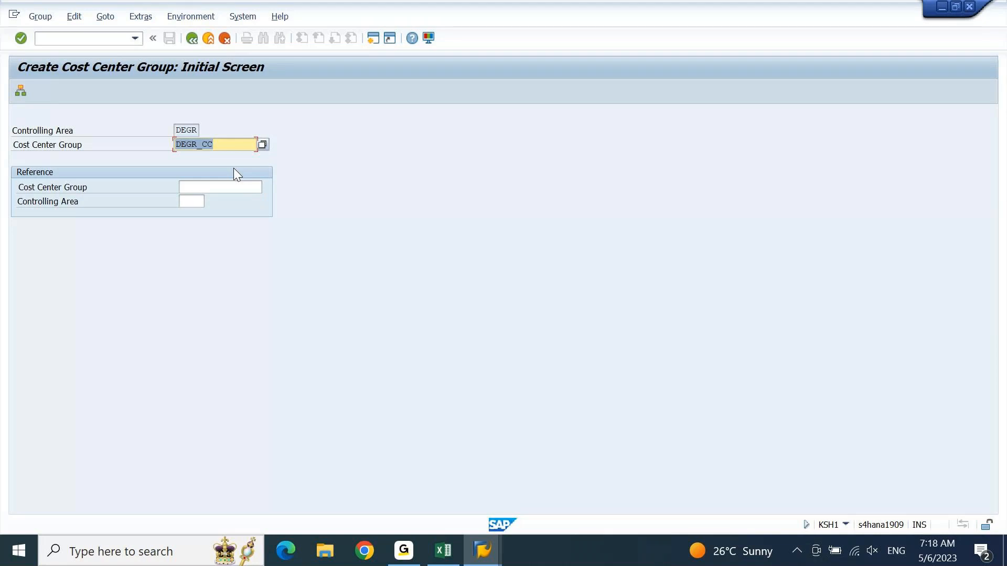
key("Return")
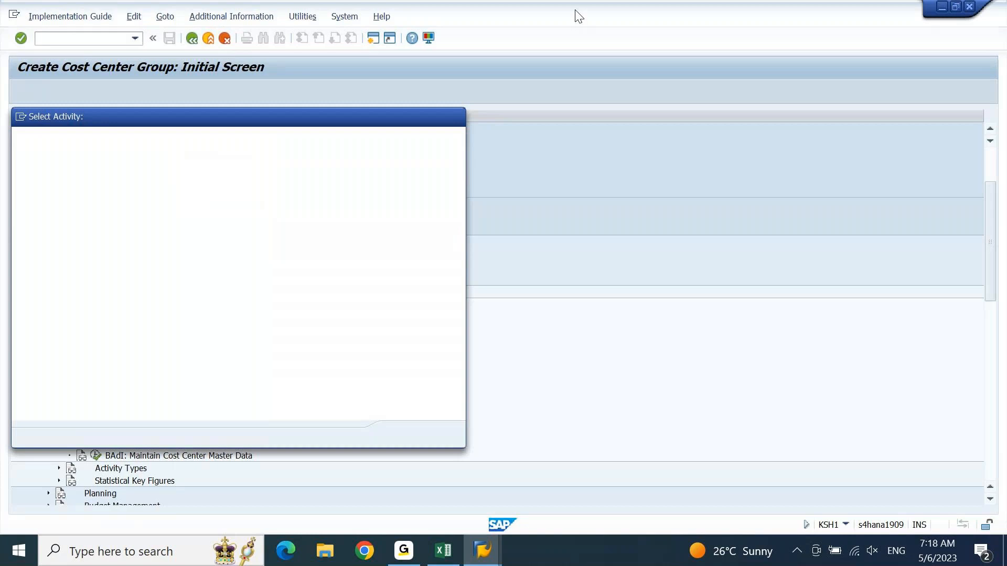
left_click(456, 117)
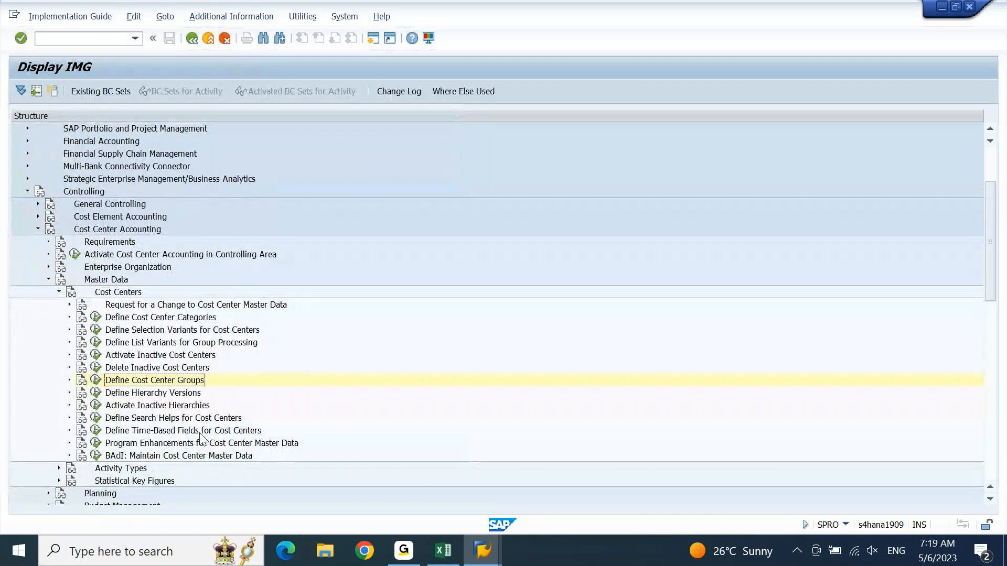
left_click(161, 397)
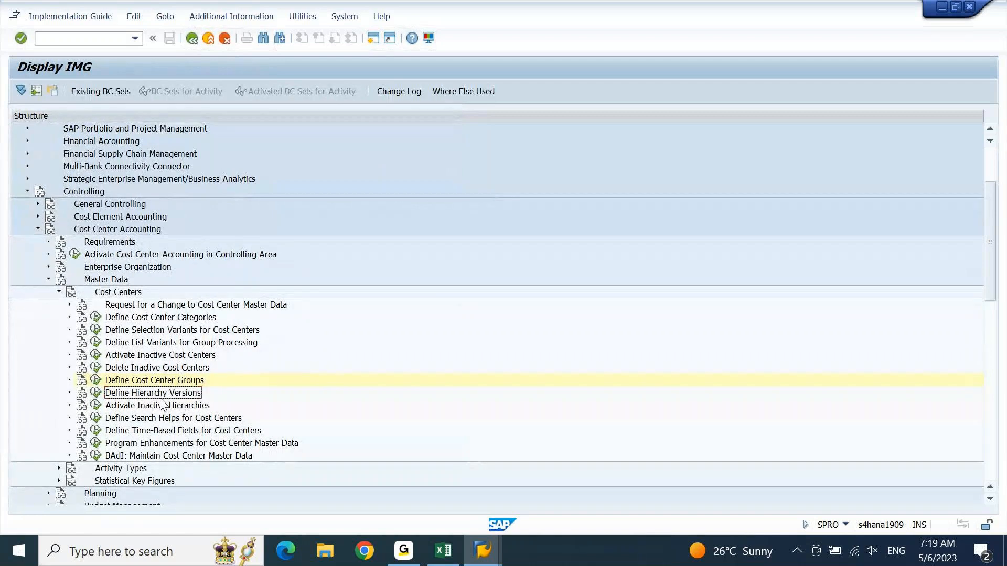
left_click(96, 394)
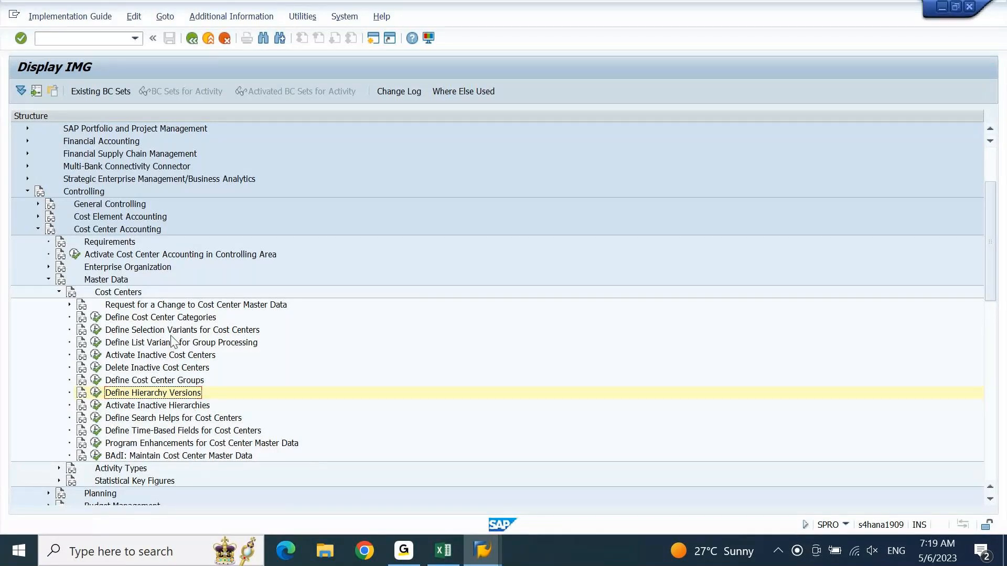
- Expand Enterprise Organization and inspect the Generate Enterprise Organization from Standard Hierarchy activity, returning to the implementation guide without running it
left_click(48, 267)
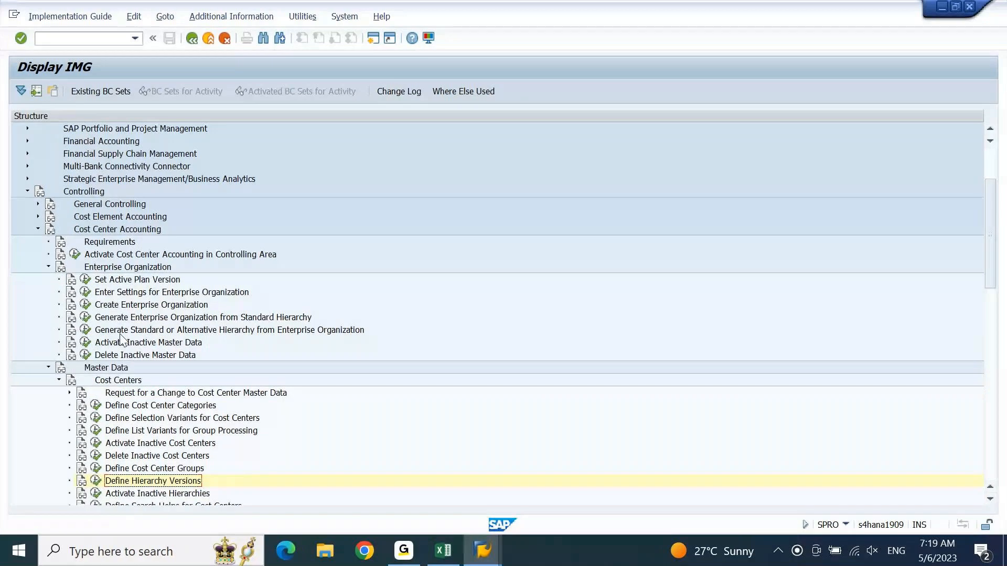
left_click(156, 318)
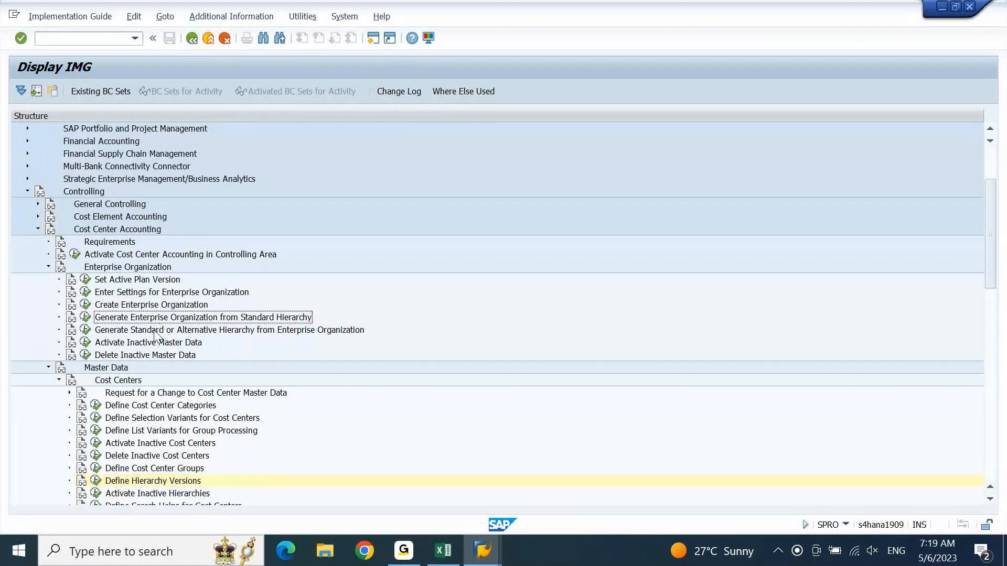
left_click(152, 331)
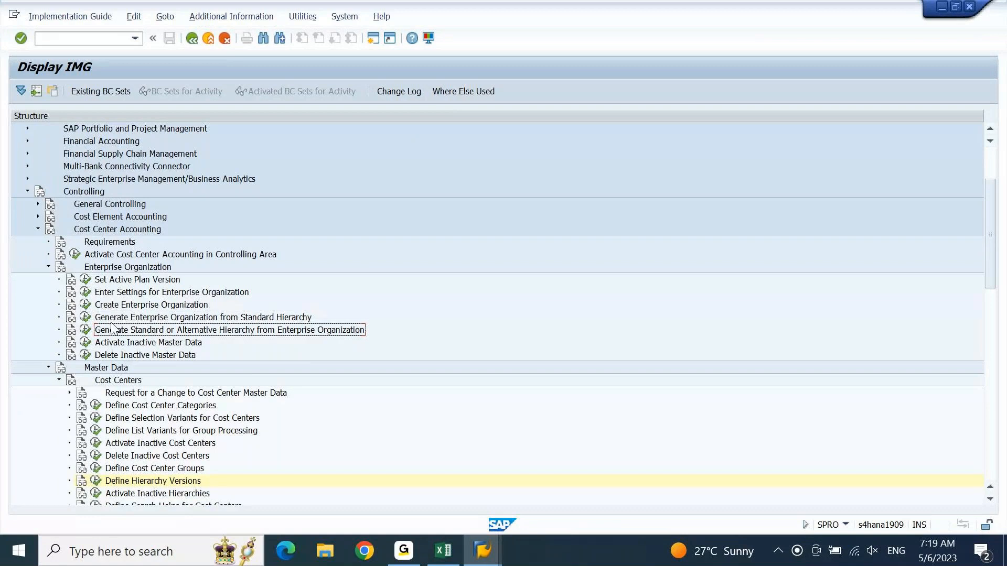
left_click(86, 319)
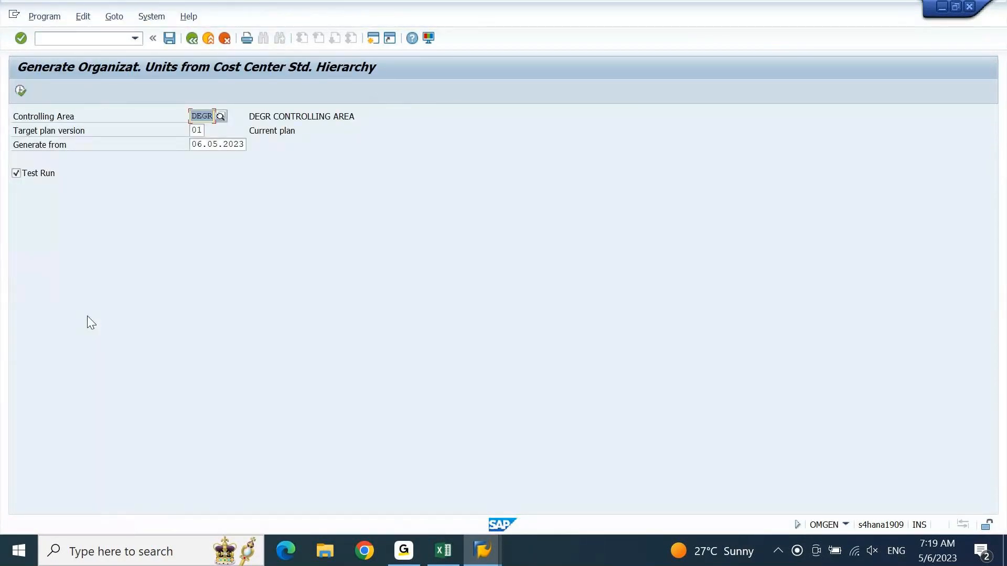
key("F3")
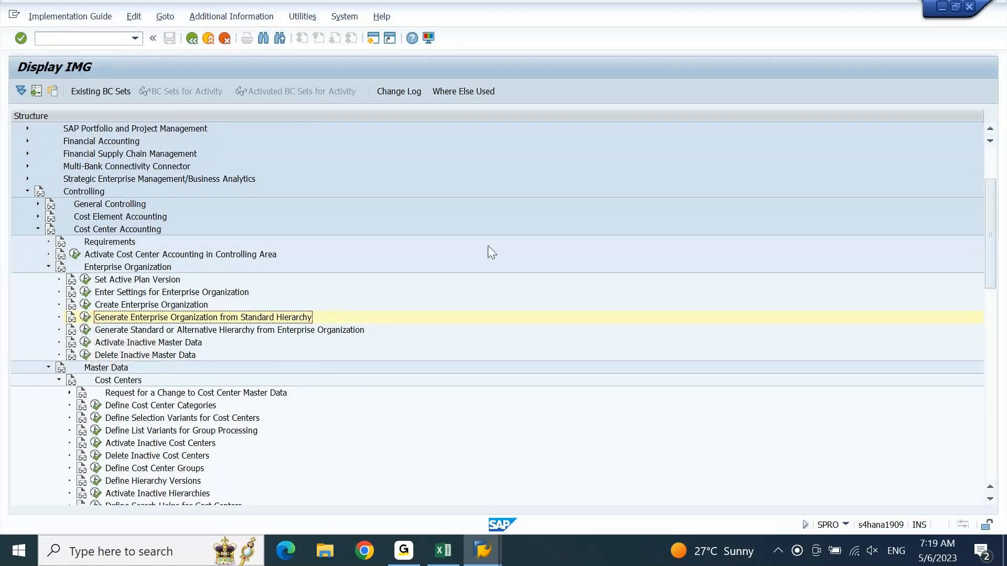
- Start a new SAP session and expand Accounting, Controlling and Cost Center Accounting down to the Master Data folder
left_click(373, 38)
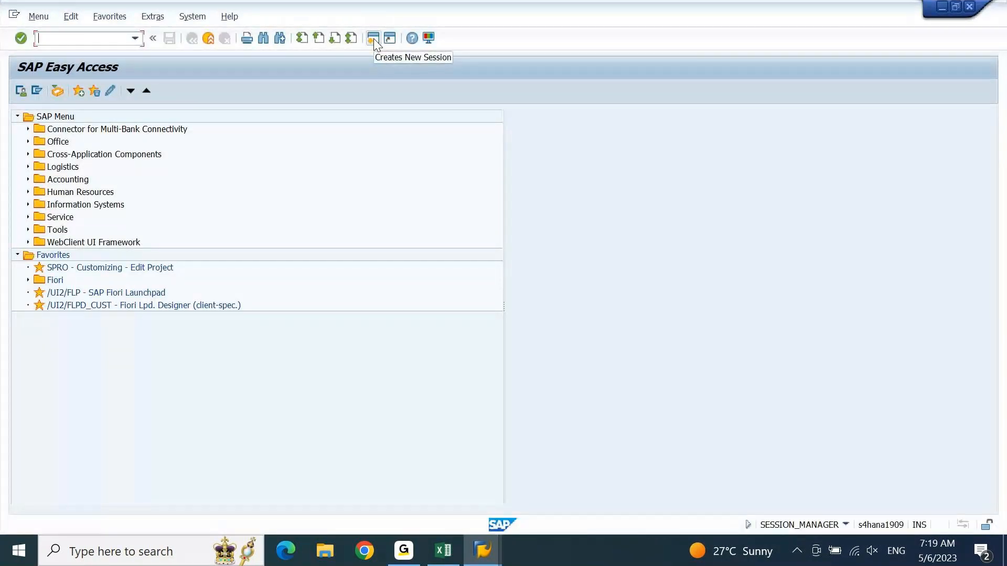
left_click(83, 182)
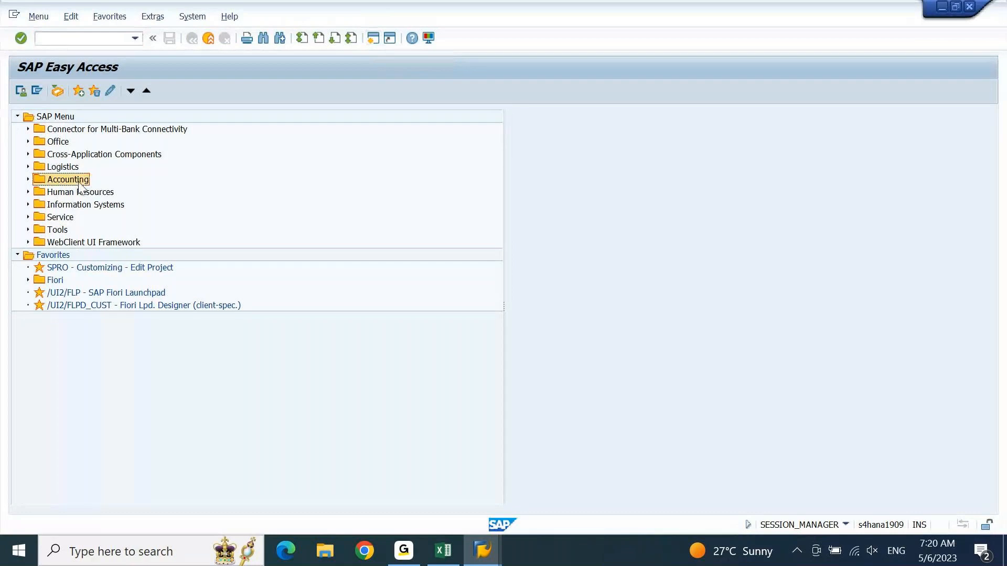
double_click(80, 183)
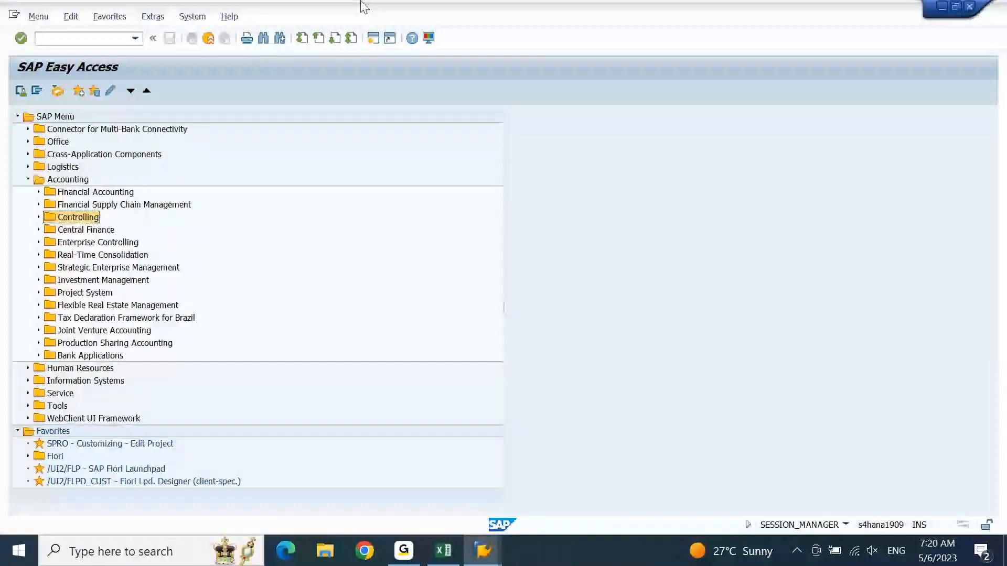
double_click(78, 217)
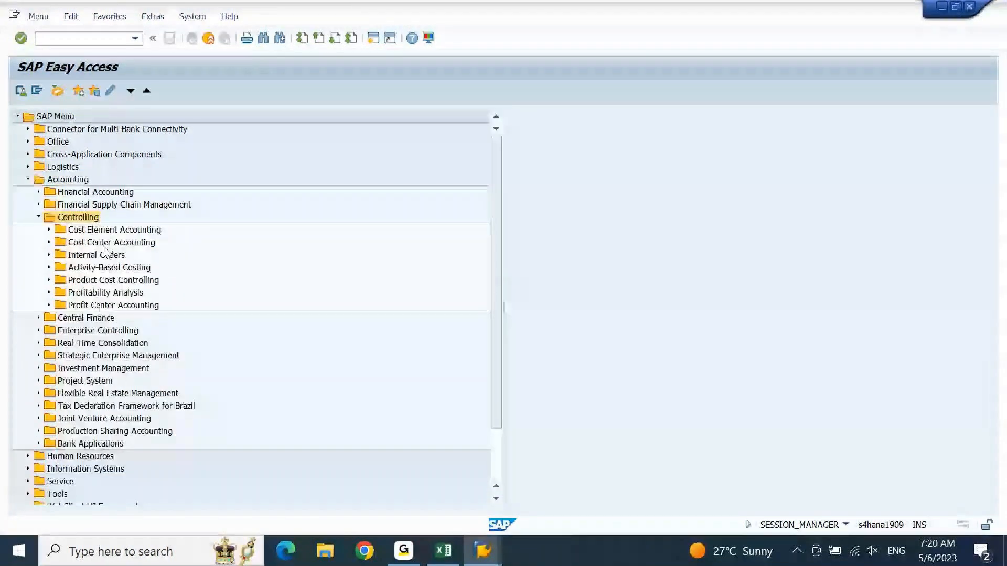
double_click(111, 243)
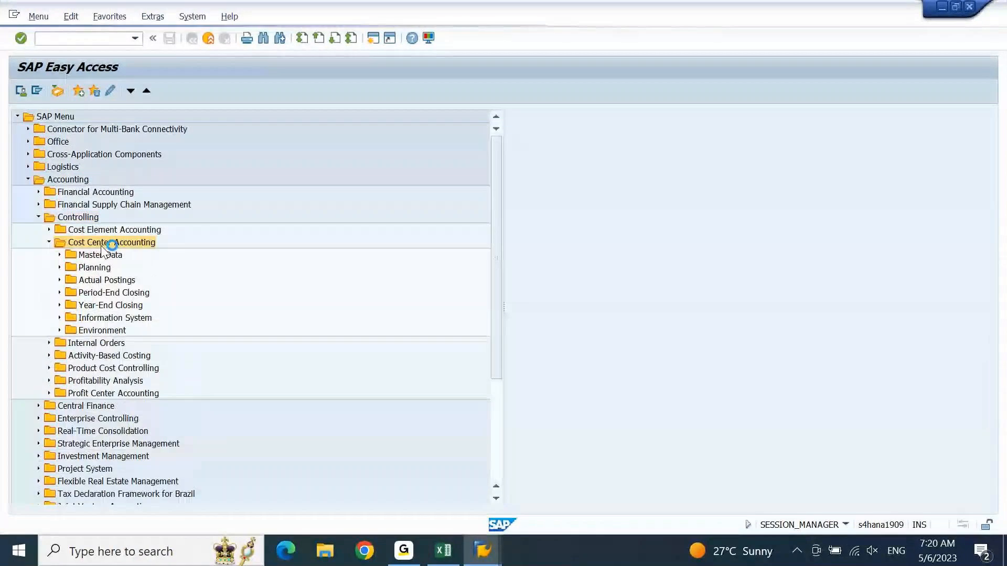
double_click(100, 254)
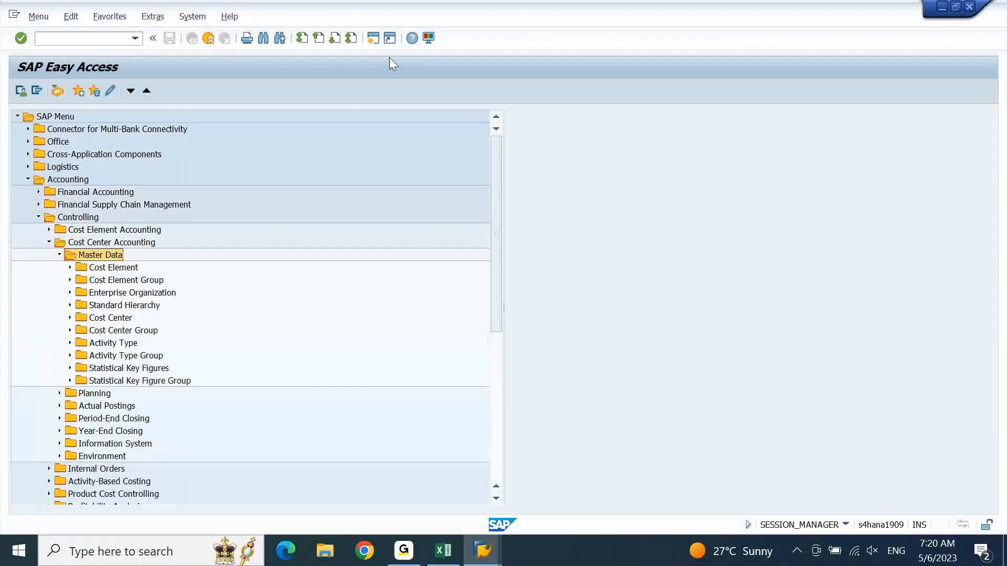
- Open the cost center standard hierarchy for change (OKEON) and examine the group name of its top node
key("Down")
key("Down")
key("Down")
key("Down")
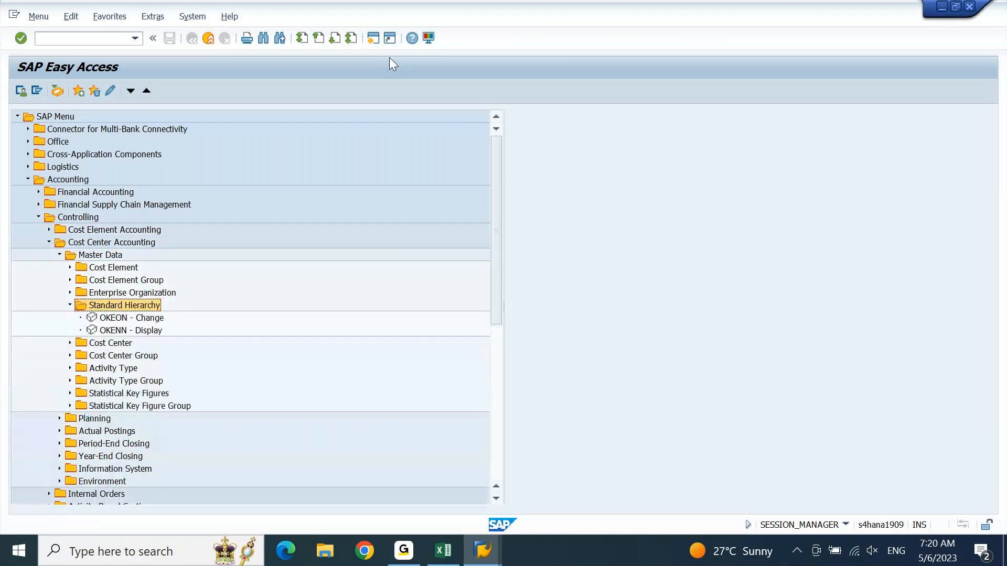
key("Down")
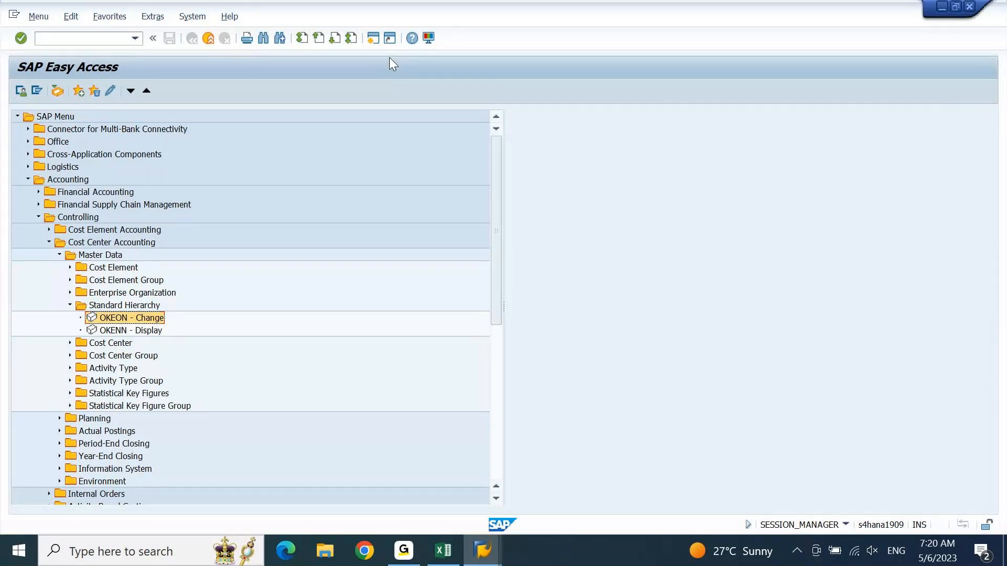
key("Return")
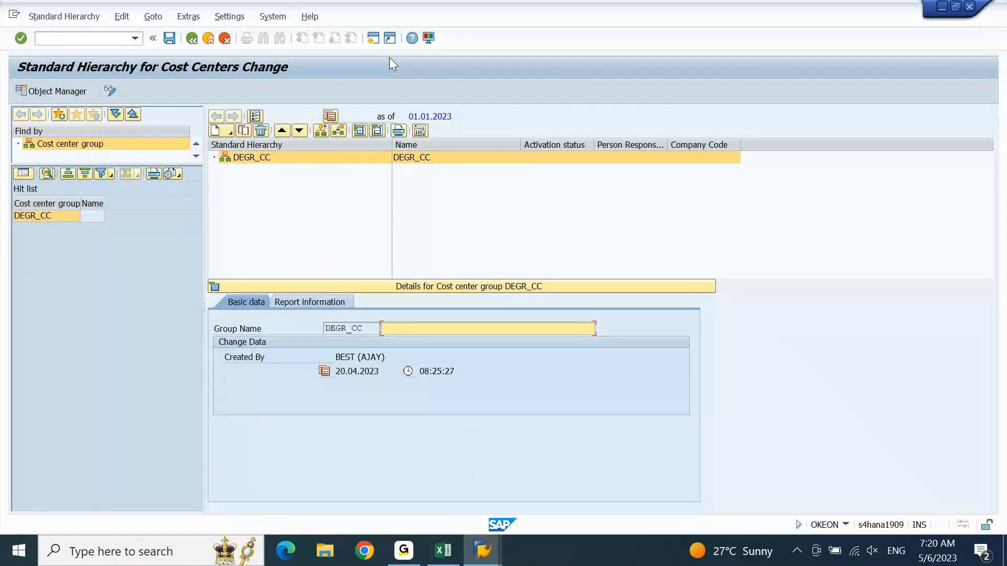
left_click(362, 330)
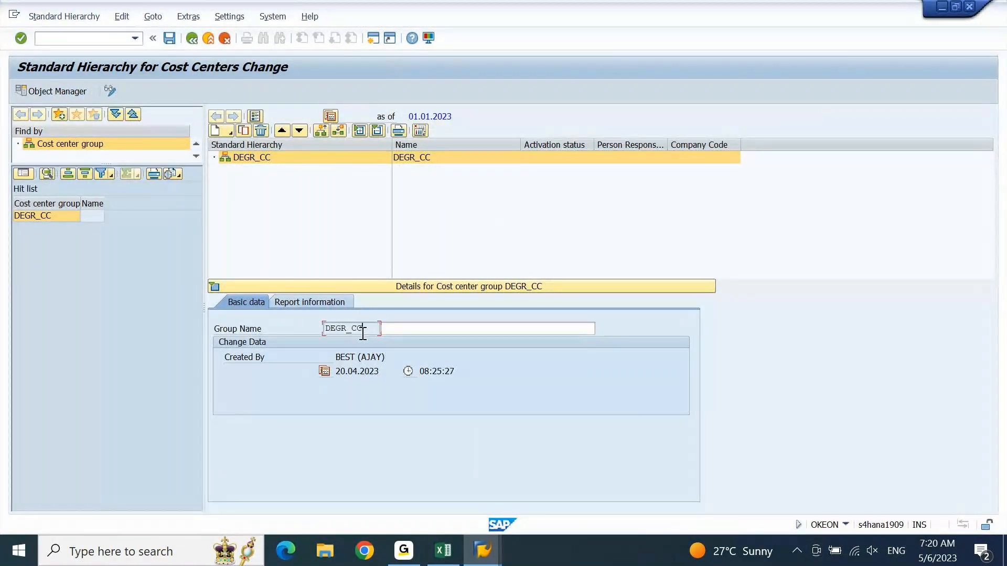
left_click_drag(362, 334, 328, 334)
- Open transaction OKKP in a new session, then locate and select the DEGR controlling area
left_click(373, 40)
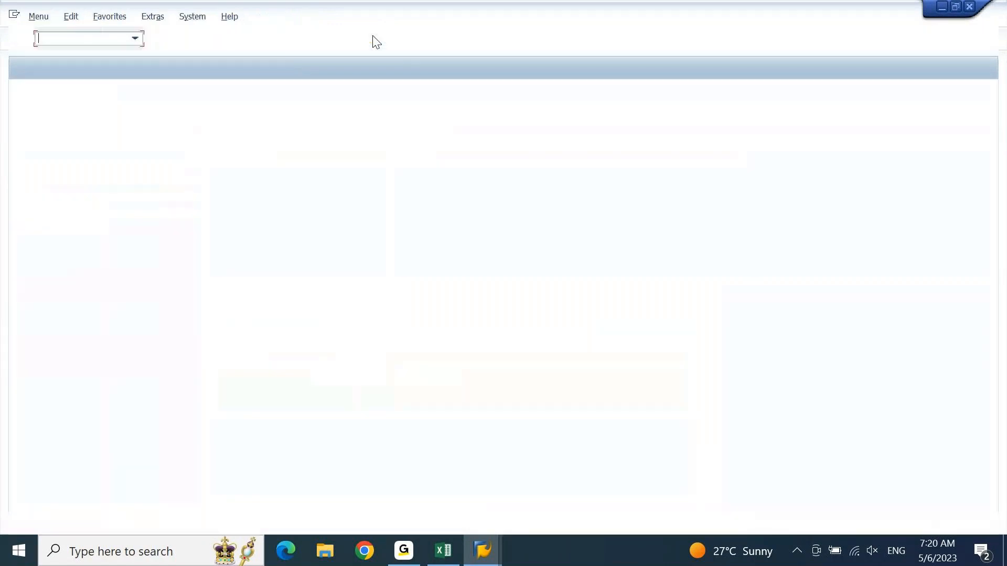
type("OKKP")
key("Return")
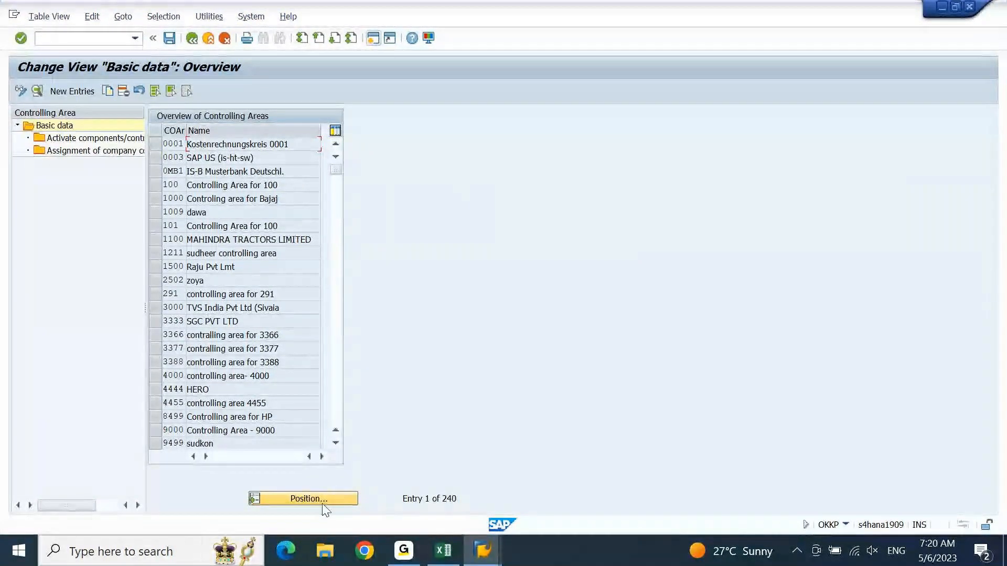
left_click(326, 507)
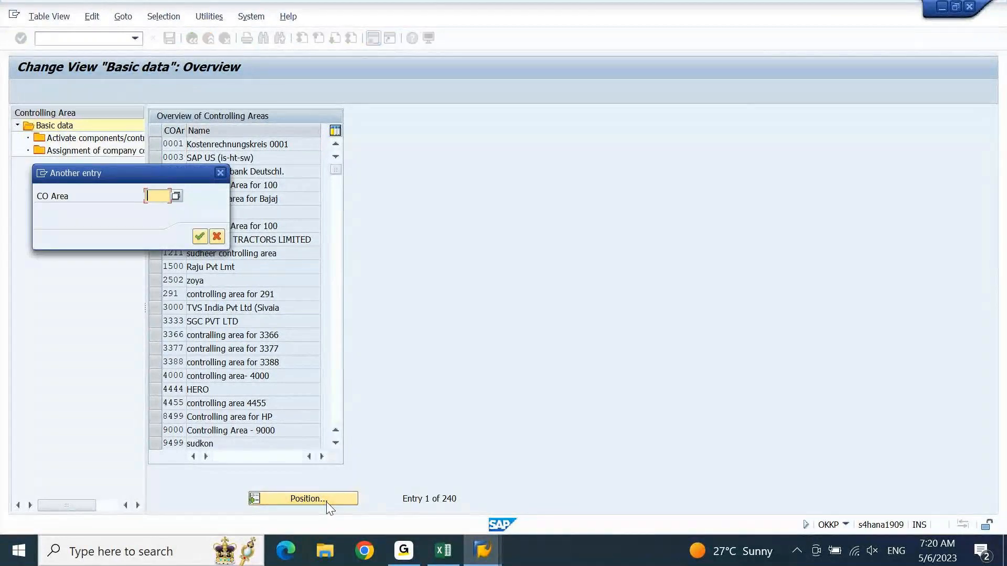
type("DEGR")
key("Return")
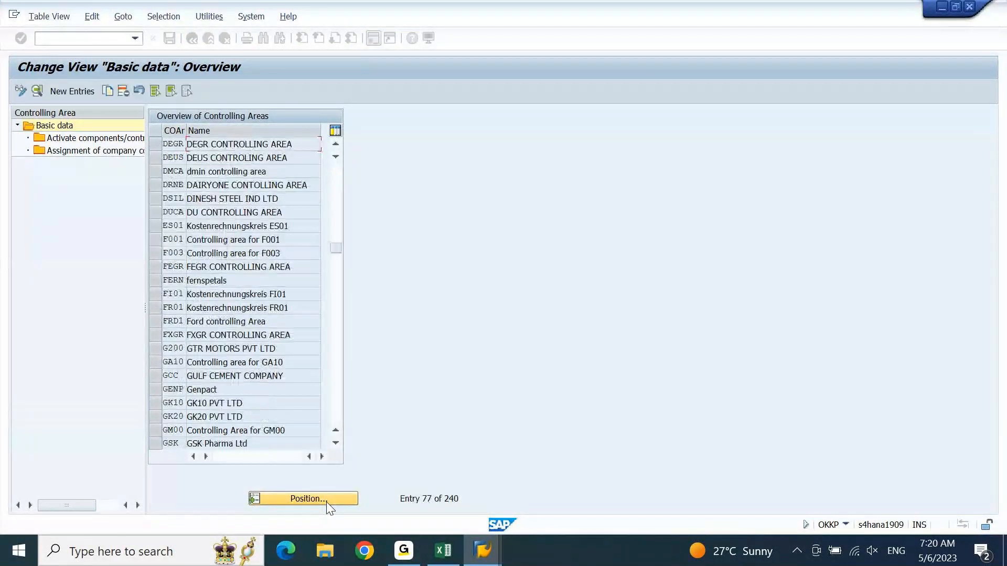
left_click(158, 139)
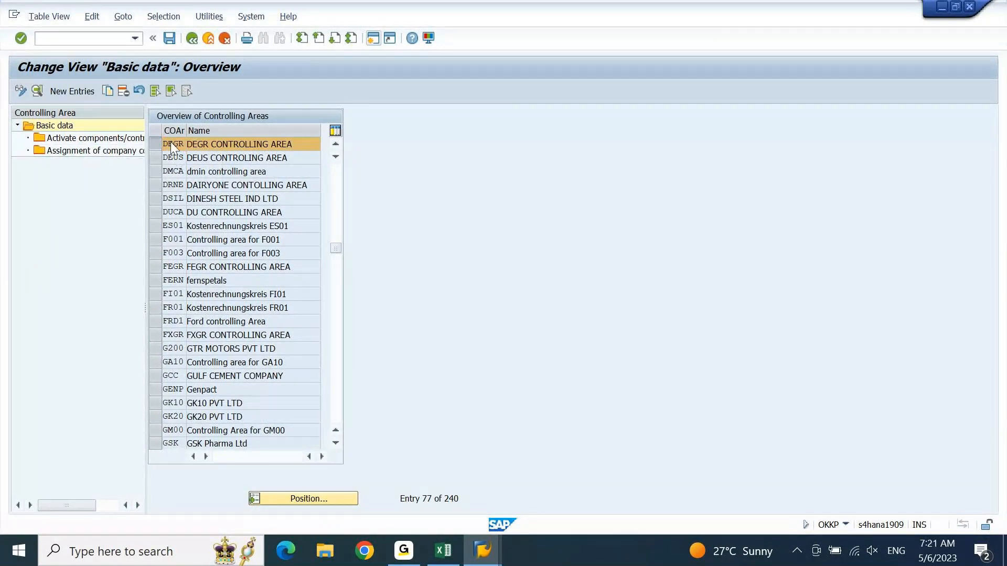
- Open the DEGR controlling area's details, examine its cost center standard hierarchy assignment, and close that session
double_click(172, 143)
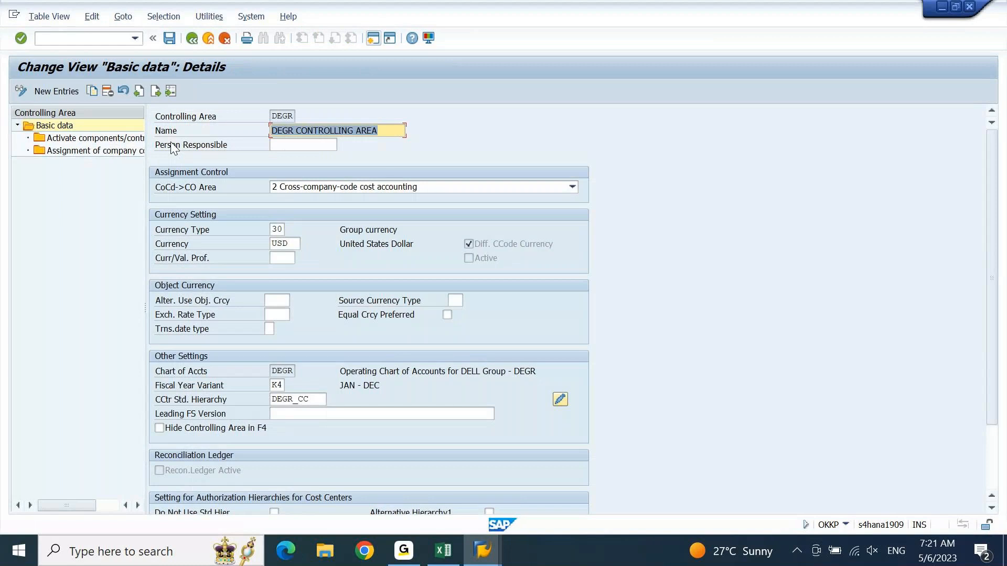
left_click(169, 405)
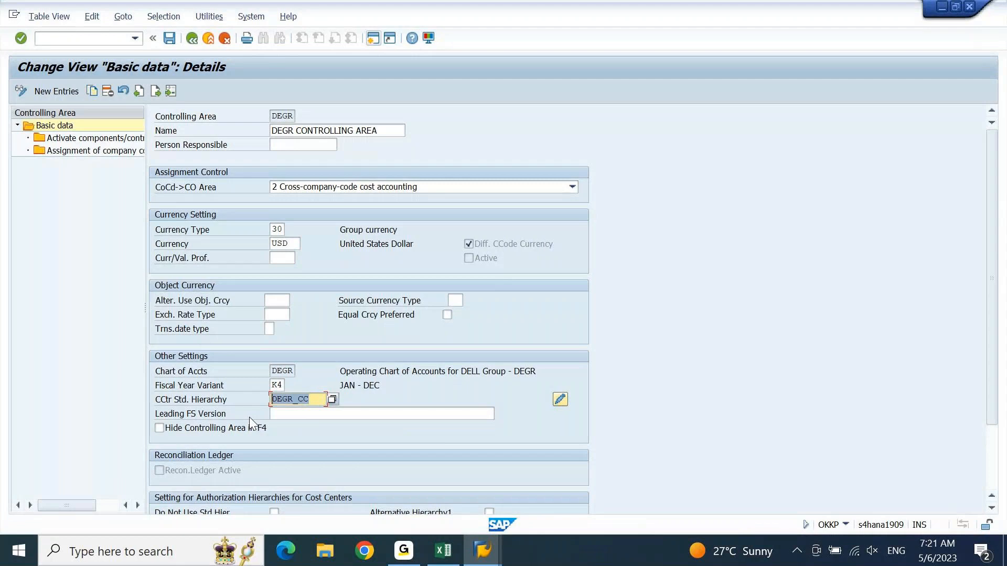
left_click(366, 400)
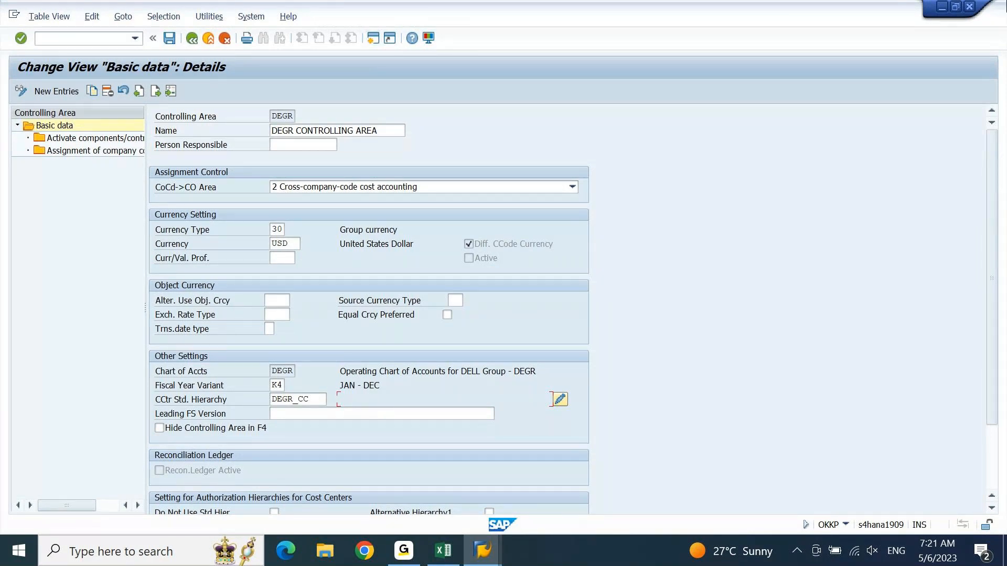
left_click(969, 6)
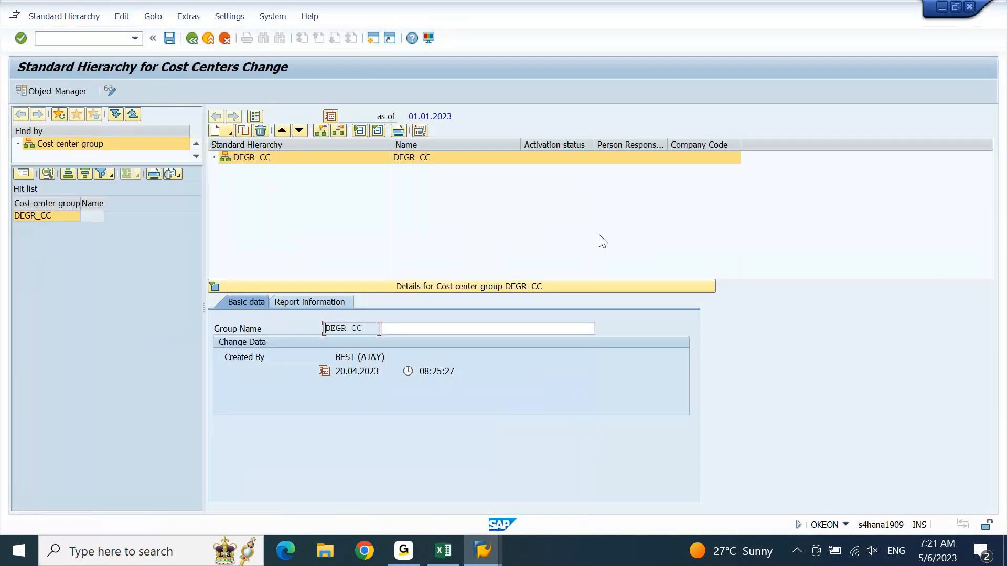
- Describe the top node DEGR_CC as "DELL GROUP COST CENTER HIERARCHY" and save the standard hierarchy
left_click(446, 330)
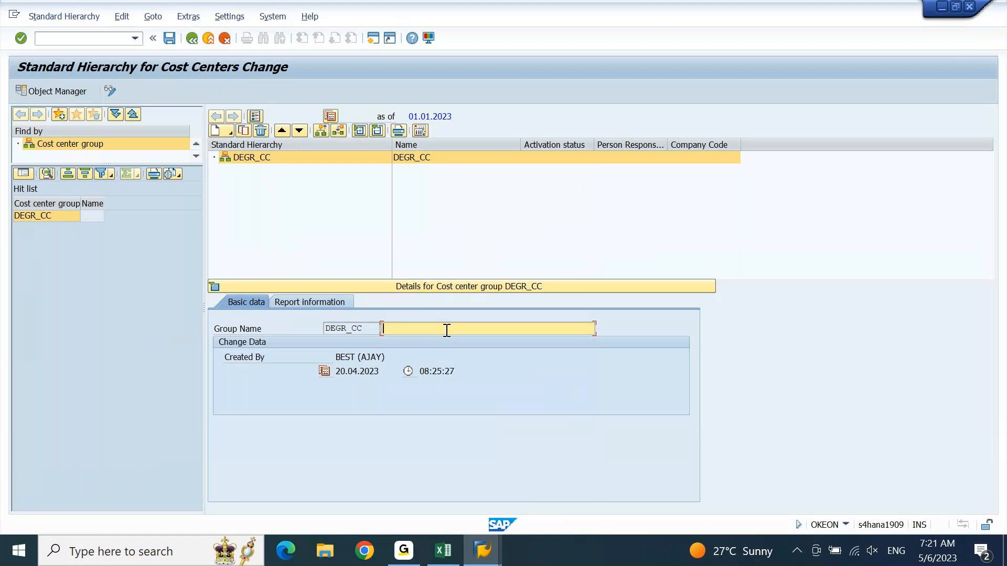
type("DELL GROUP COST CENTER HIERARCHY")
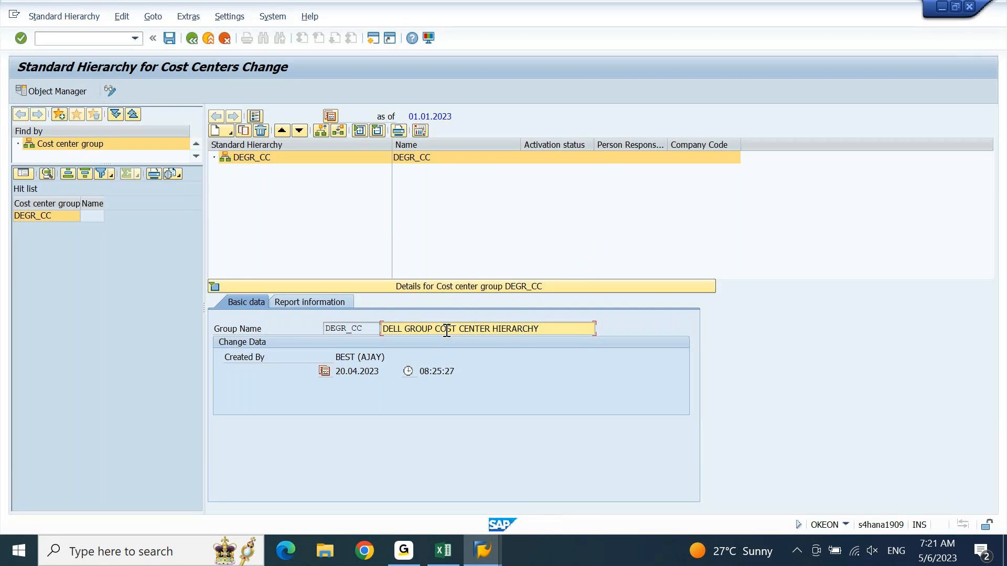
key("Return")
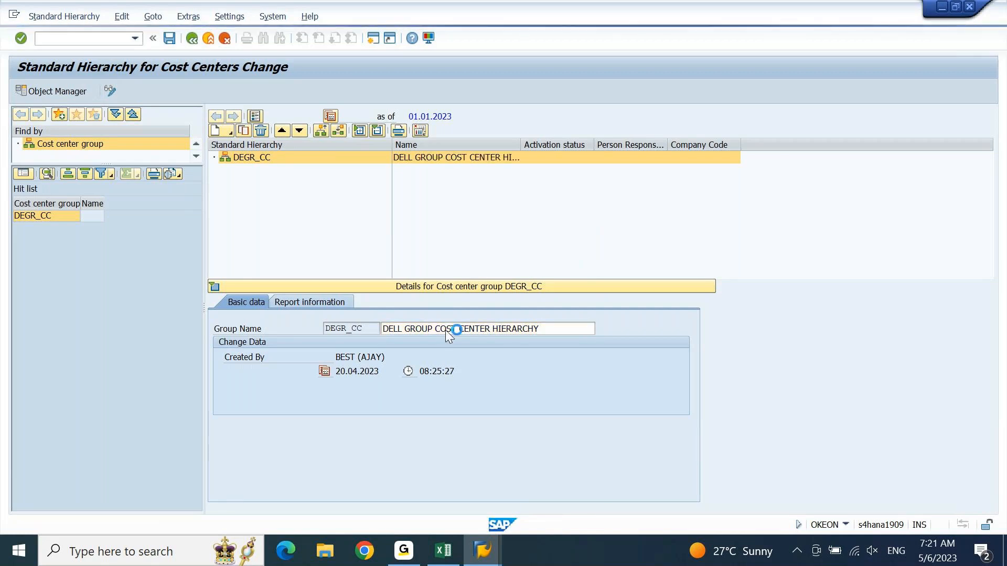
left_click(170, 37)
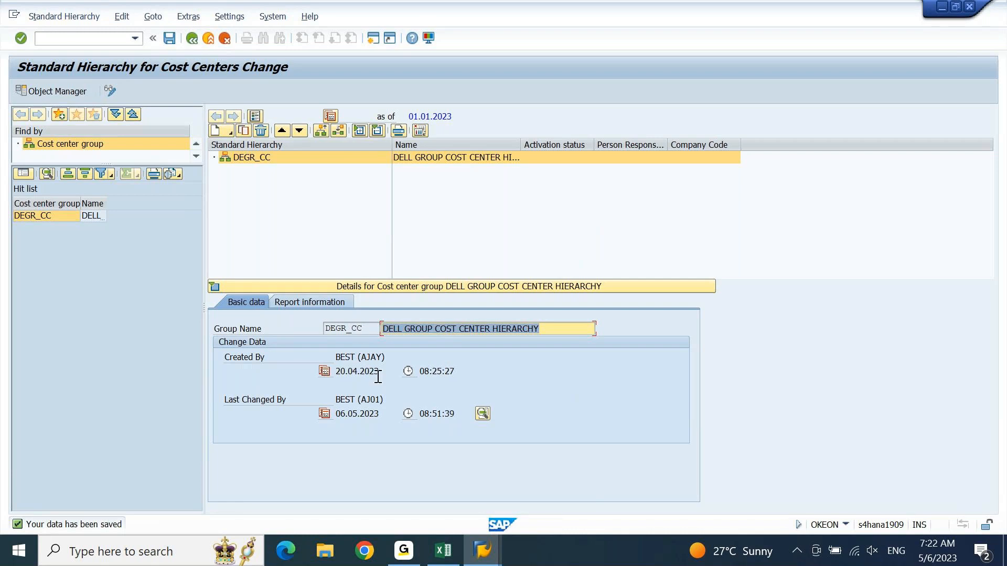
- Look up the Finance & Accounts grouping in the Excel cost center plan, and return to the SAP standard hierarchy
left_click(441, 551)
left_click(195, 257)
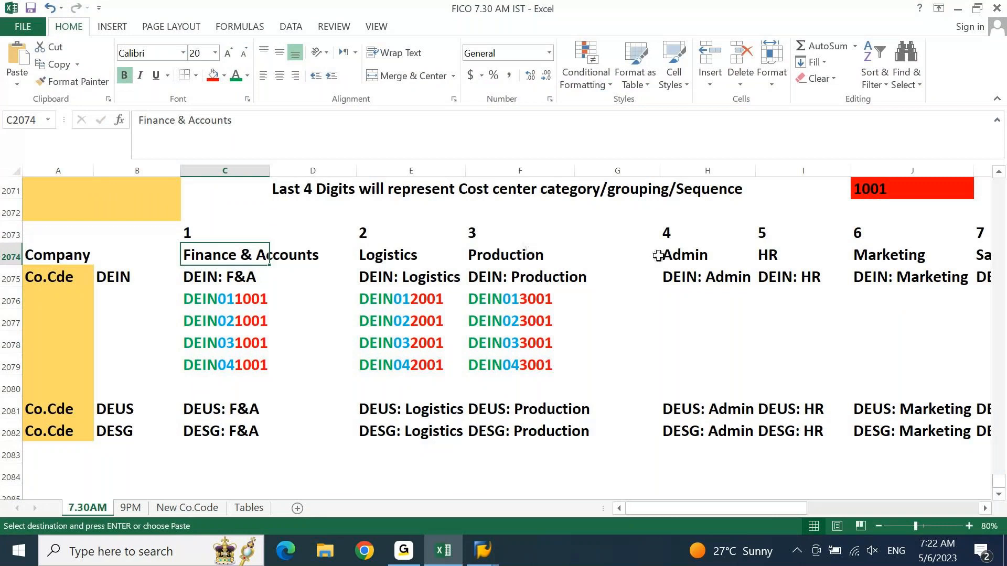
key("alt+Tab")
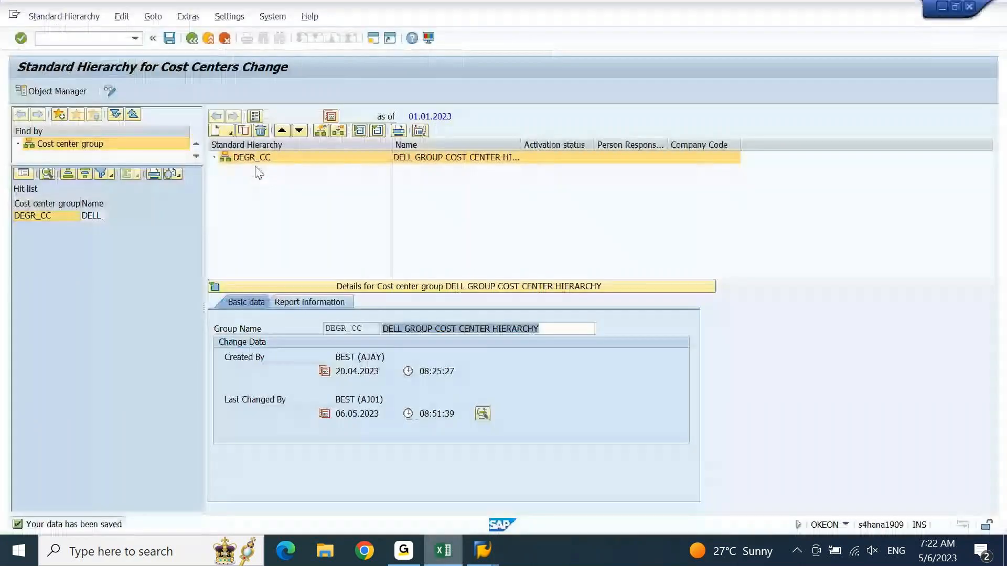
- Add a lower-level group beneath DEGR_CC, entering the group name F&A and the description "Dell: Finance & Accounts"
left_click(251, 158)
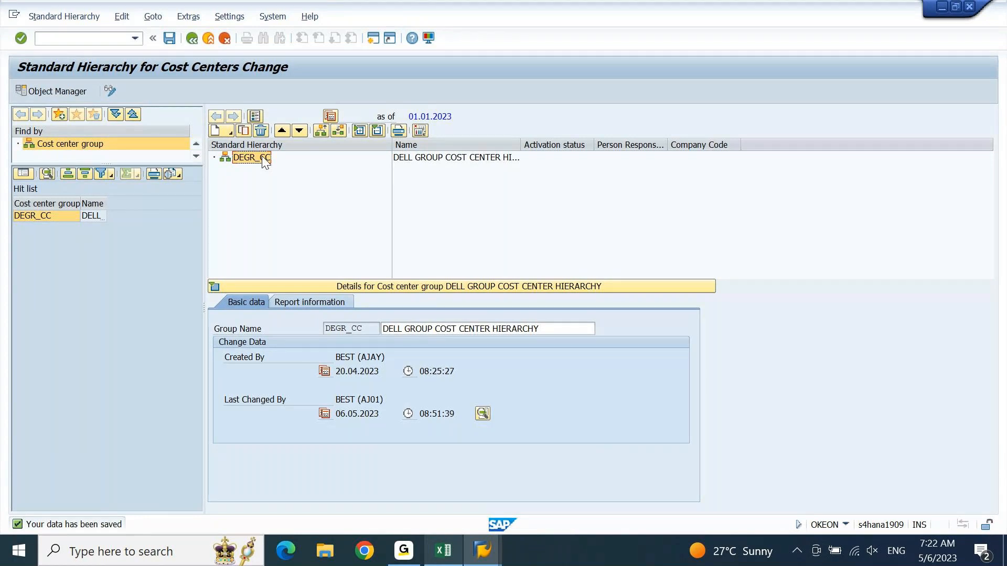
left_click(231, 134)
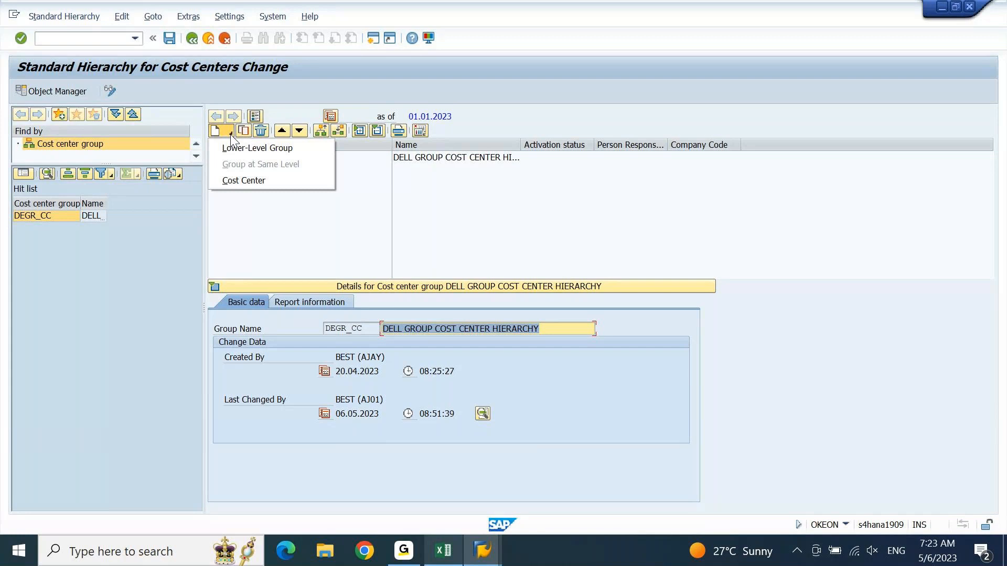
left_click(259, 147)
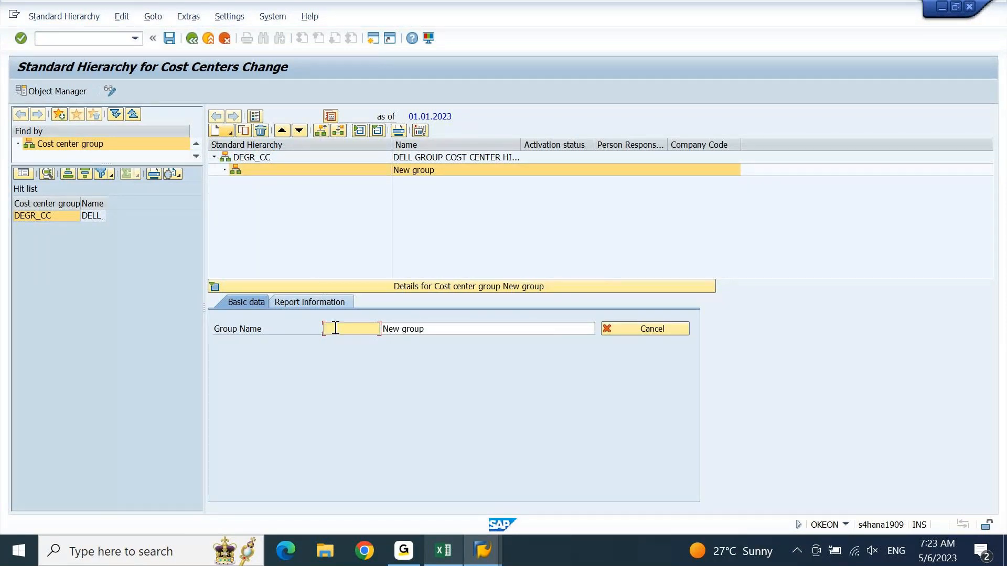
left_click(447, 543)
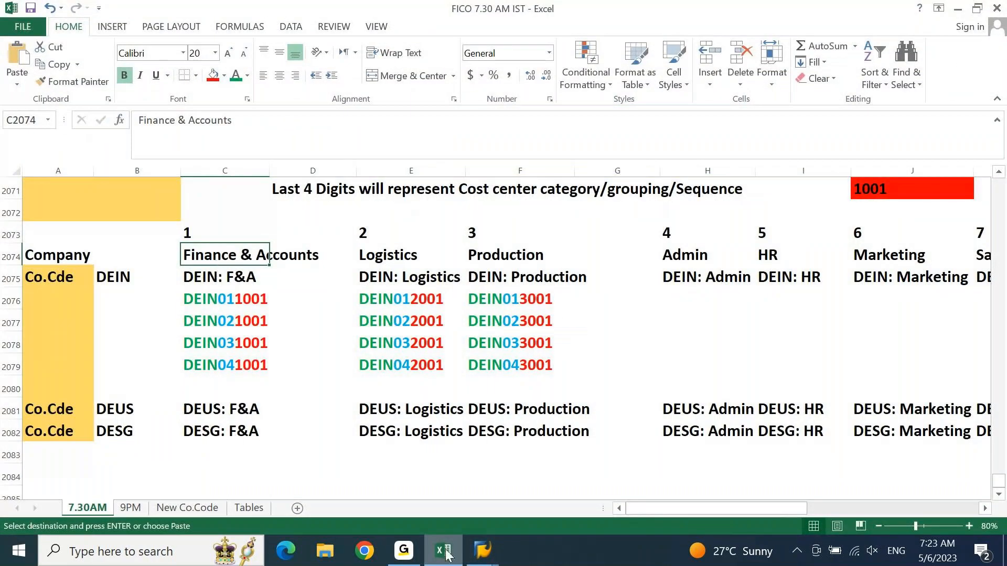
left_click(446, 551)
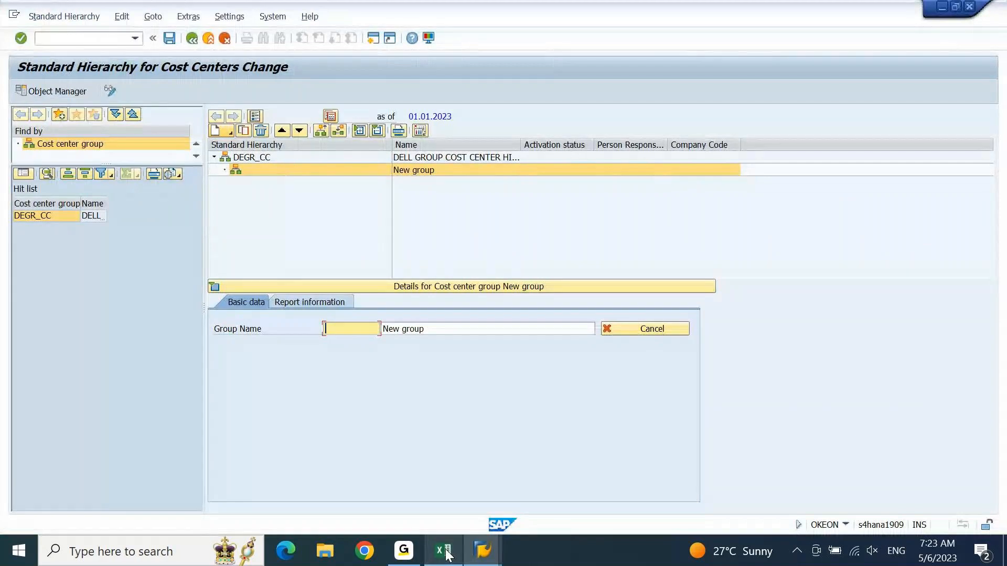
type("F&A")
key("BackSpace")
type("A")
key("Tab")
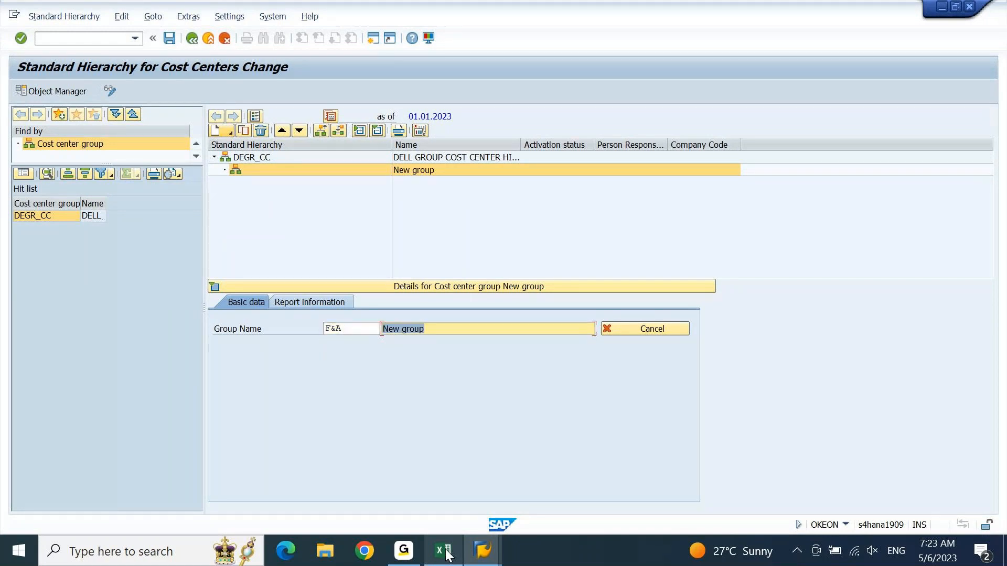
type("Dell")
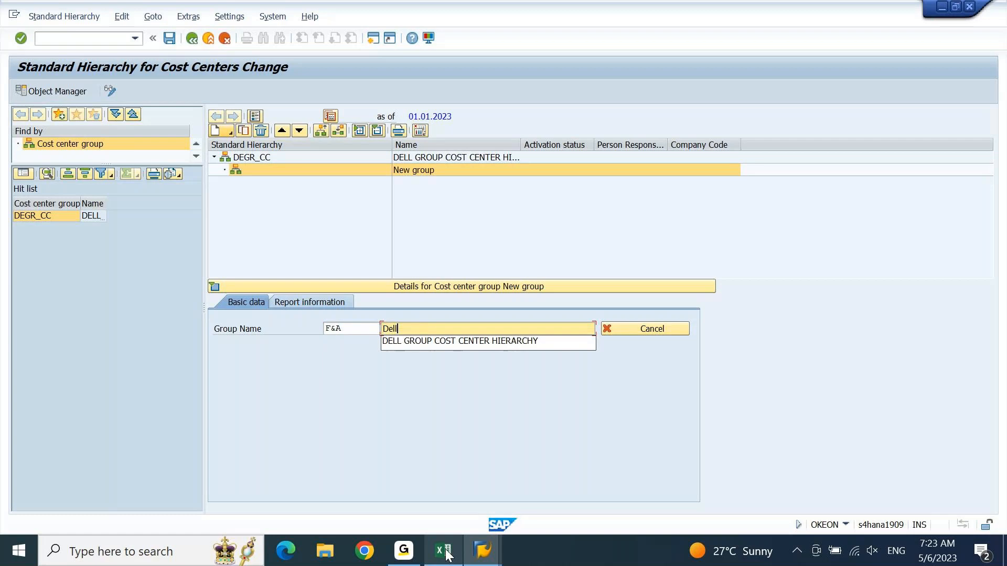
type(": Fin")
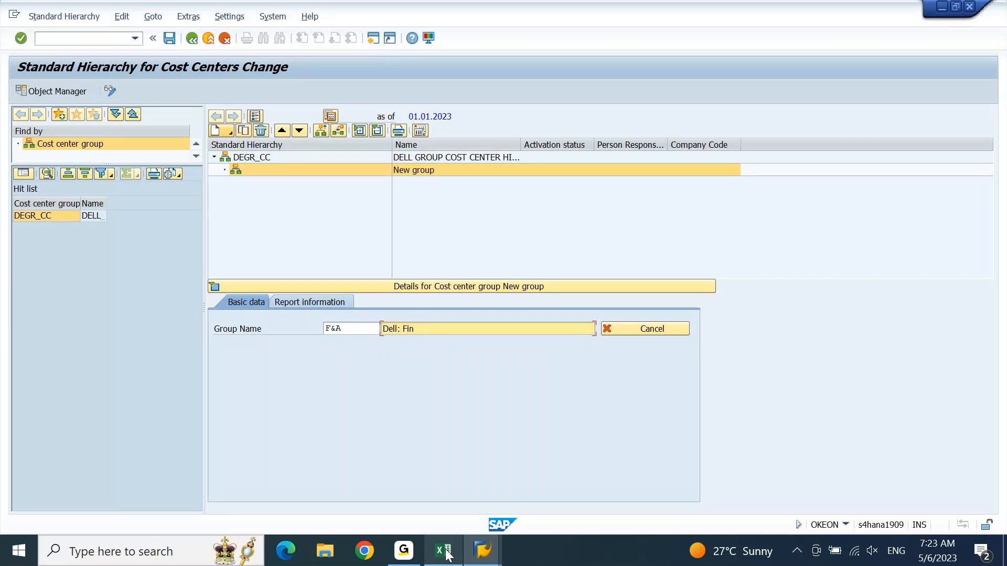
type("ance & Accounts")
- Replace the new group's name with FINANCE&AC and try to confirm it
key("shift+Tab")
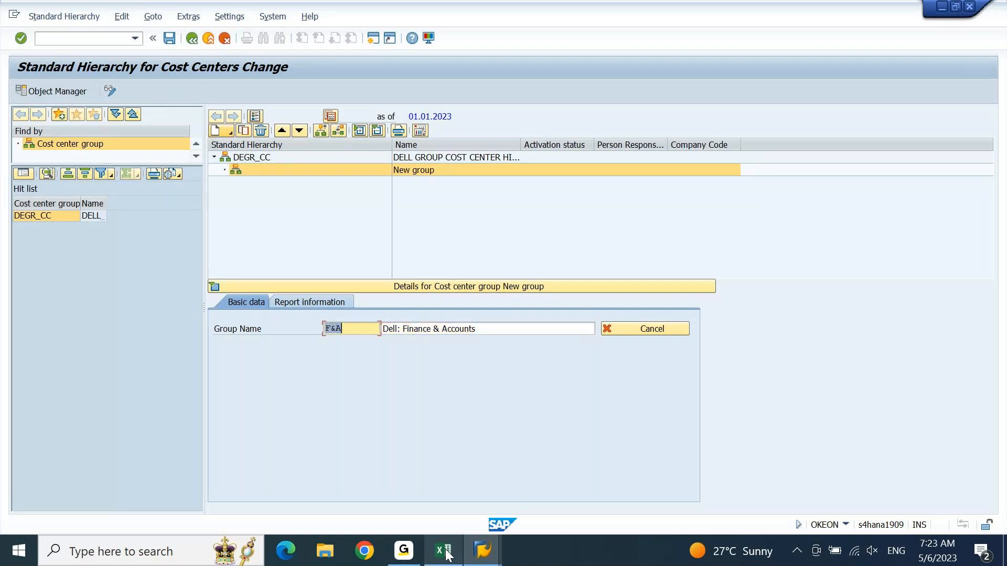
type("1234567899")
key("shift+Home")
type("FINANCE&AC")
key("Return")
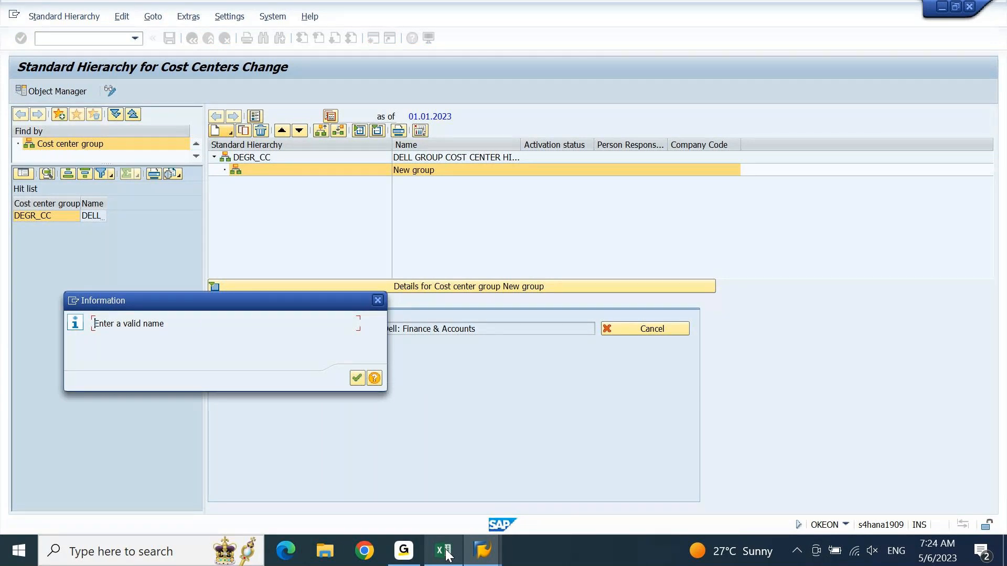
key("Return")
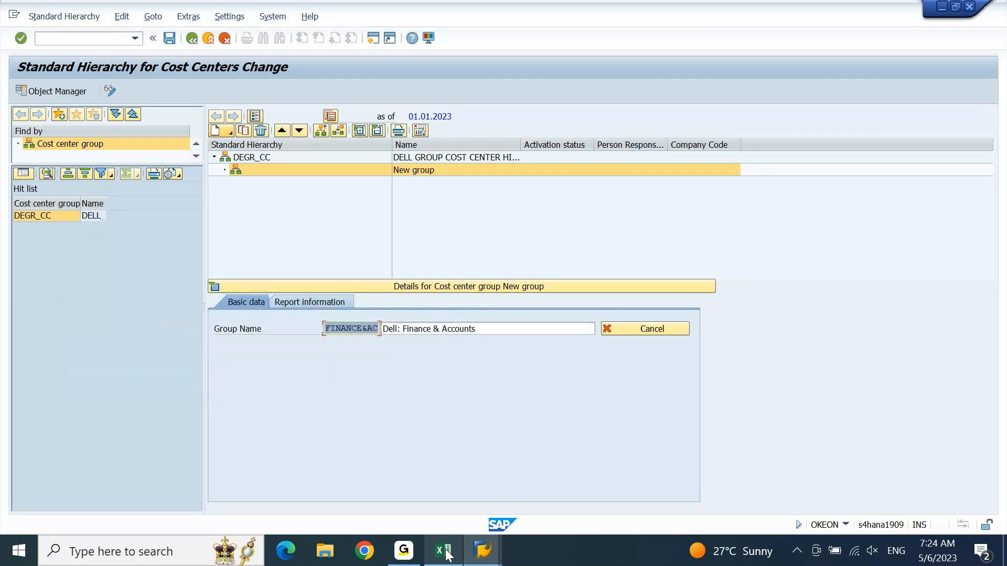
- Shorten the new group's name to FINANCE, confirm it and save the standard hierarchy
key("End")
key("BackSpace")
key("BackSpace")
key("BackSpace")
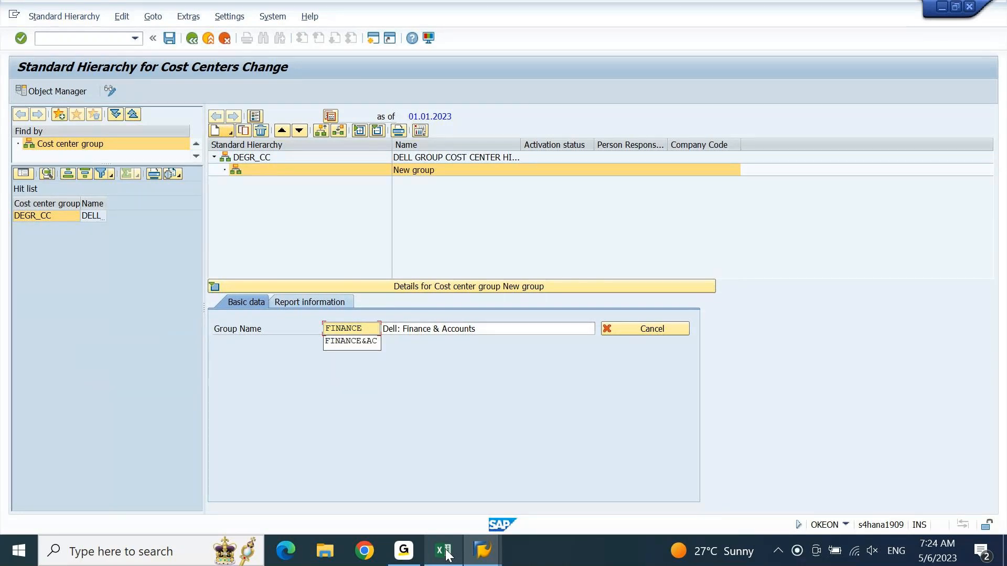
key("Return")
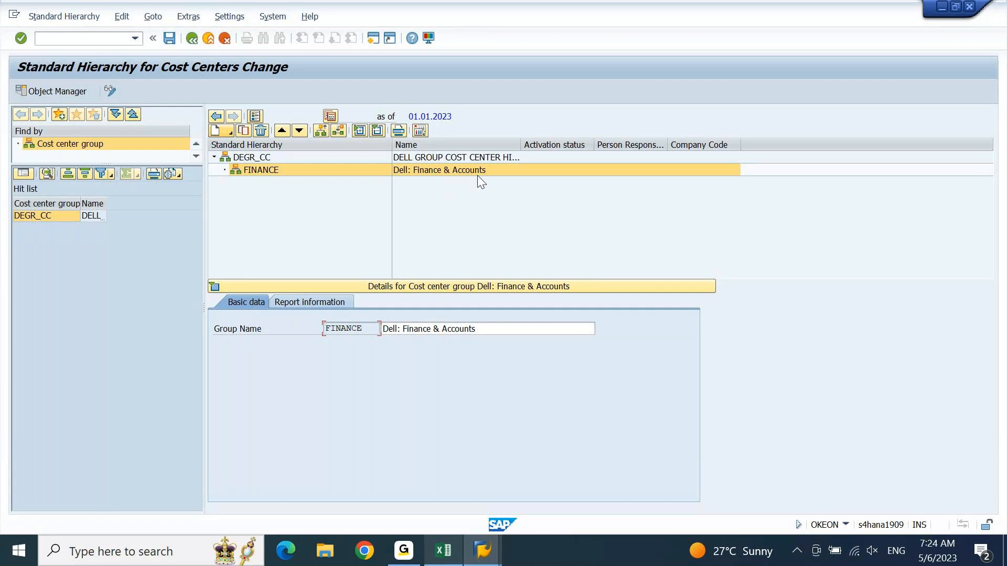
left_click(170, 38)
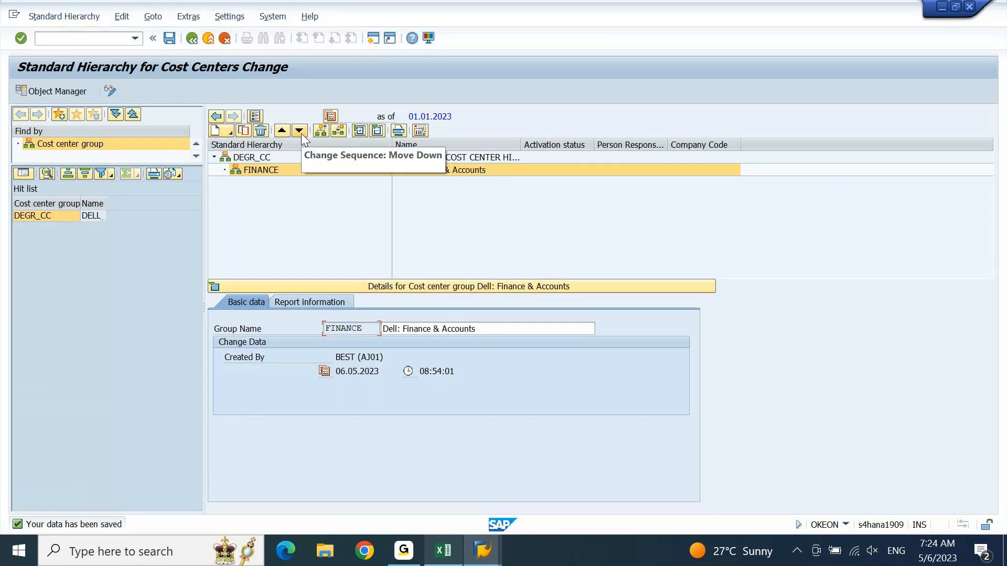
- Create a group at the same level as FINANCE, named LOGISTICS with the description "Dell: Logistics"
left_click(268, 171)
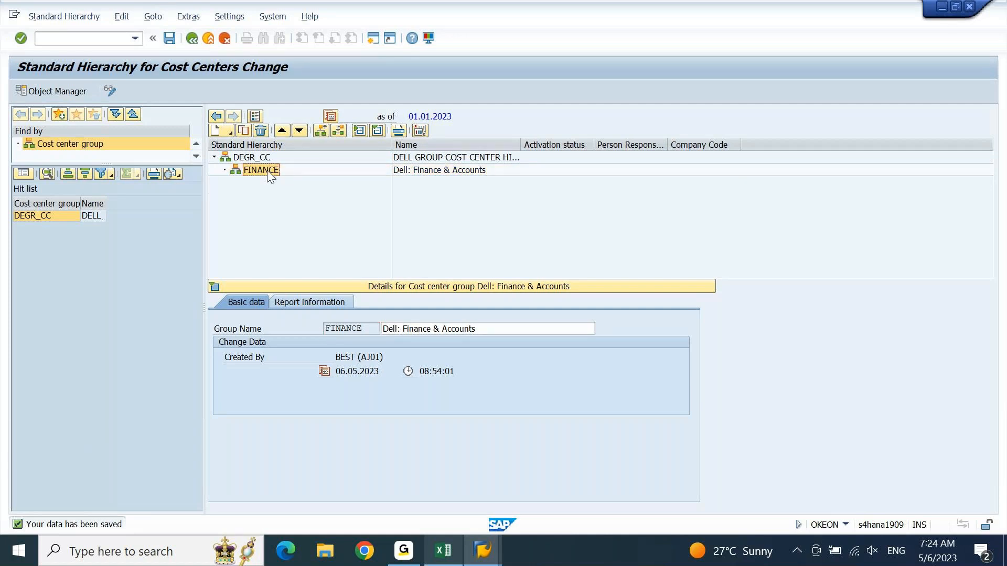
left_click(250, 159)
left_click(234, 136)
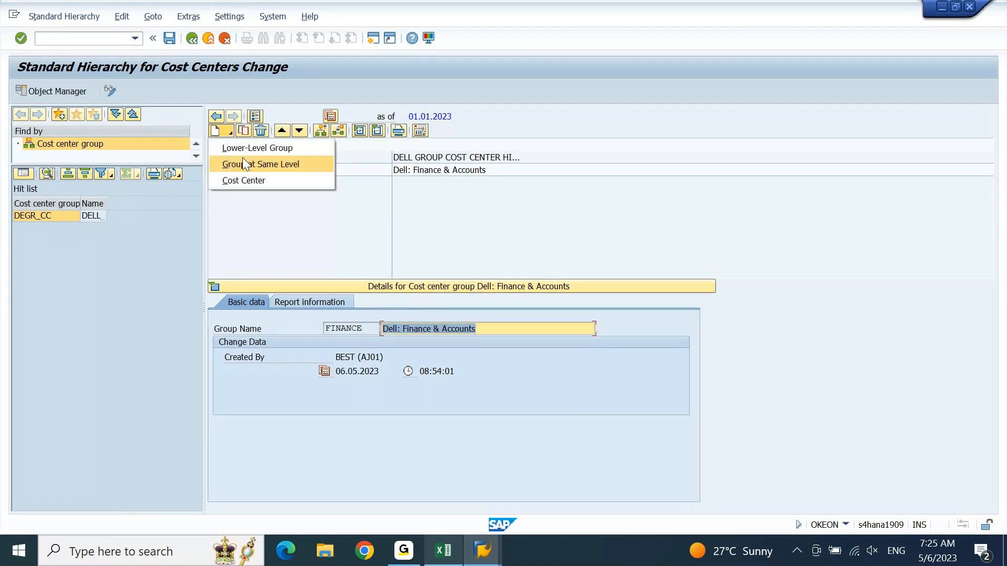
left_click(242, 159)
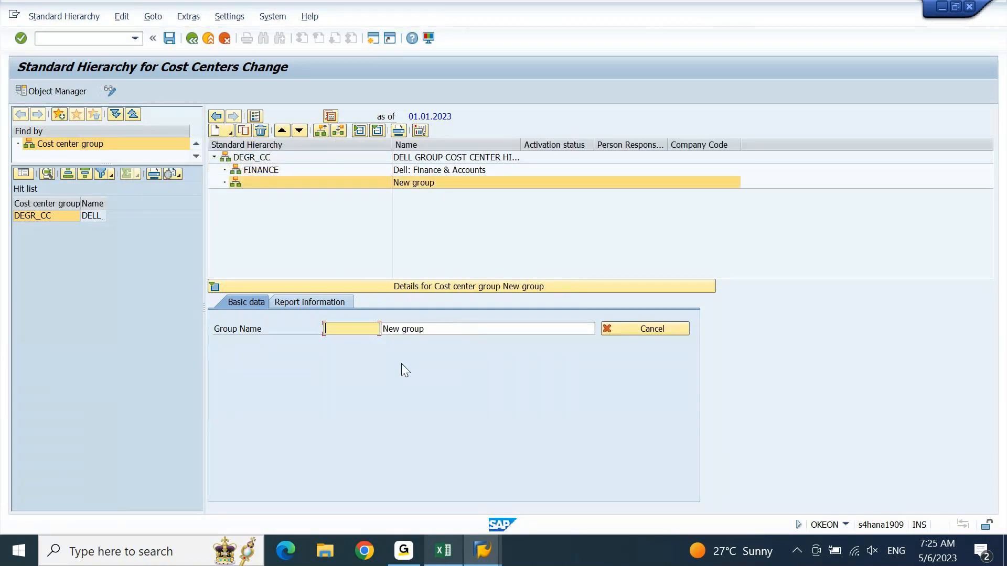
left_click(443, 552)
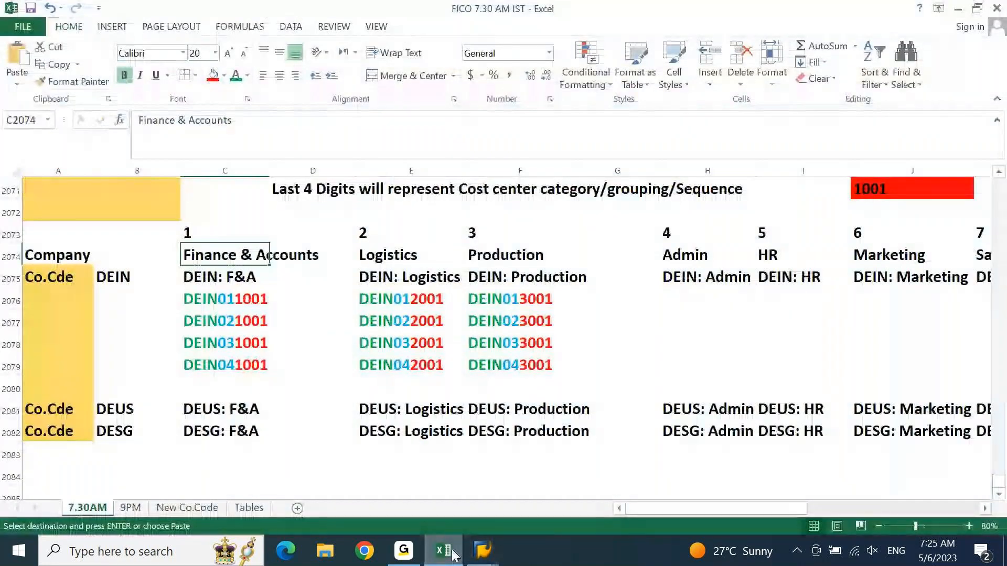
left_click(453, 554)
type("LOGISTIV")
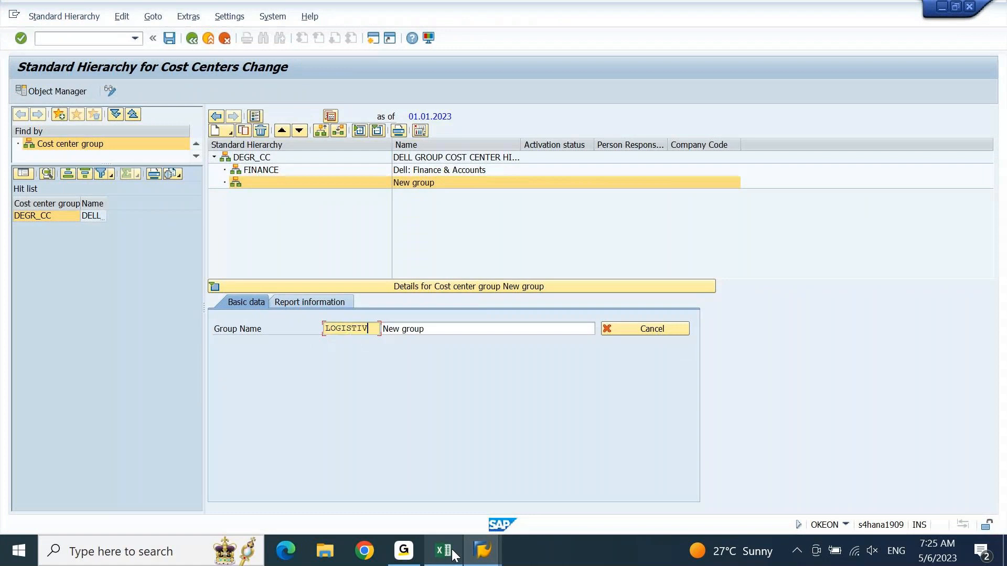
key("BackSpace")
type("CS")
key("Tab")
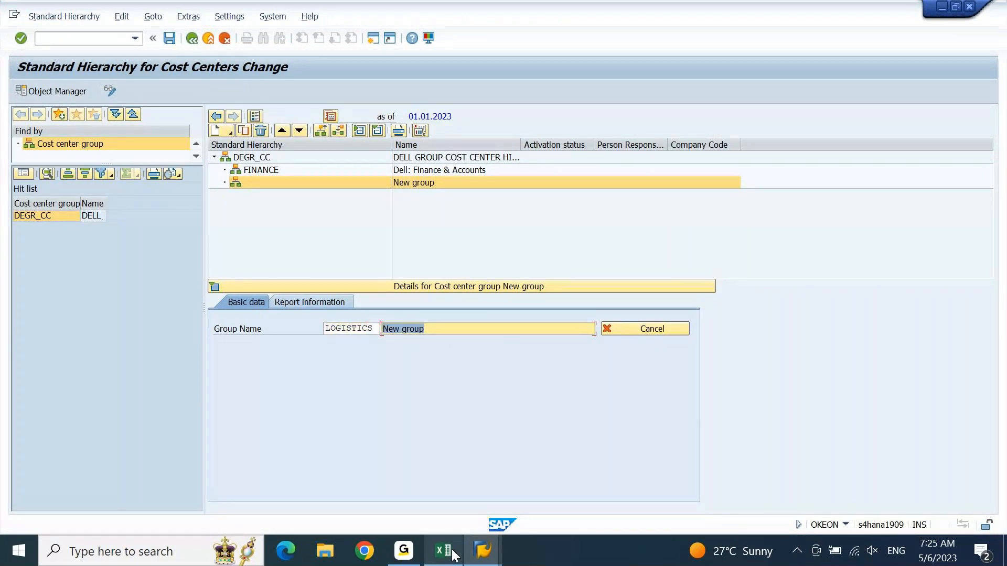
type("Dell: Logistics")
key("Return")
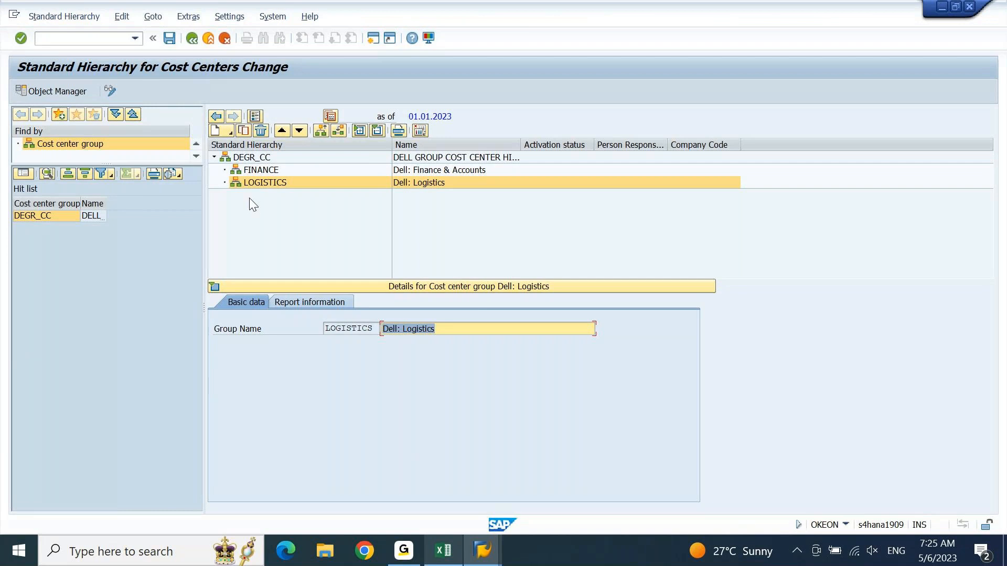
- Create a group at the same level as LOGISTICS, named PRODUCTION with the description "Dell: Production"
left_click(264, 184)
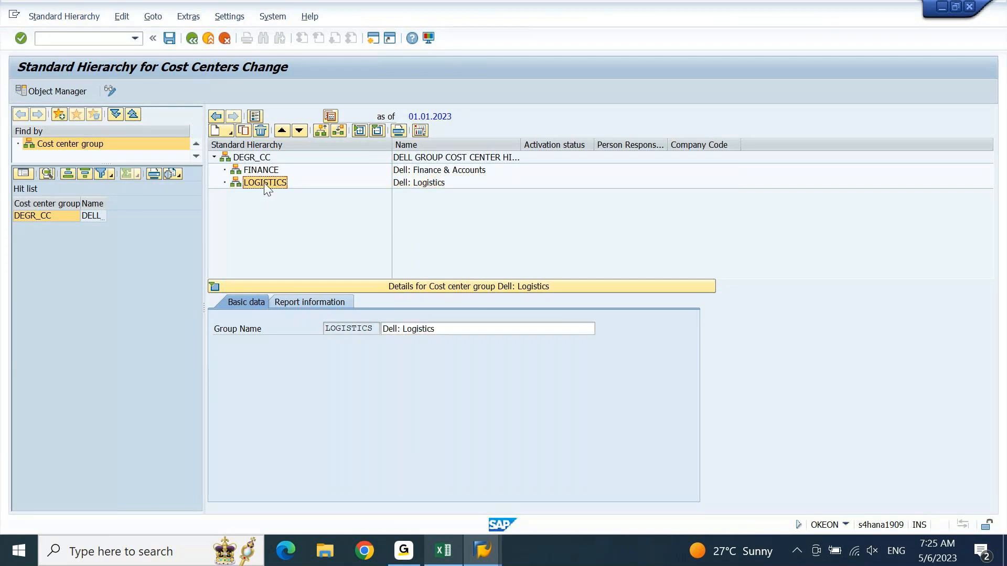
left_click(230, 129)
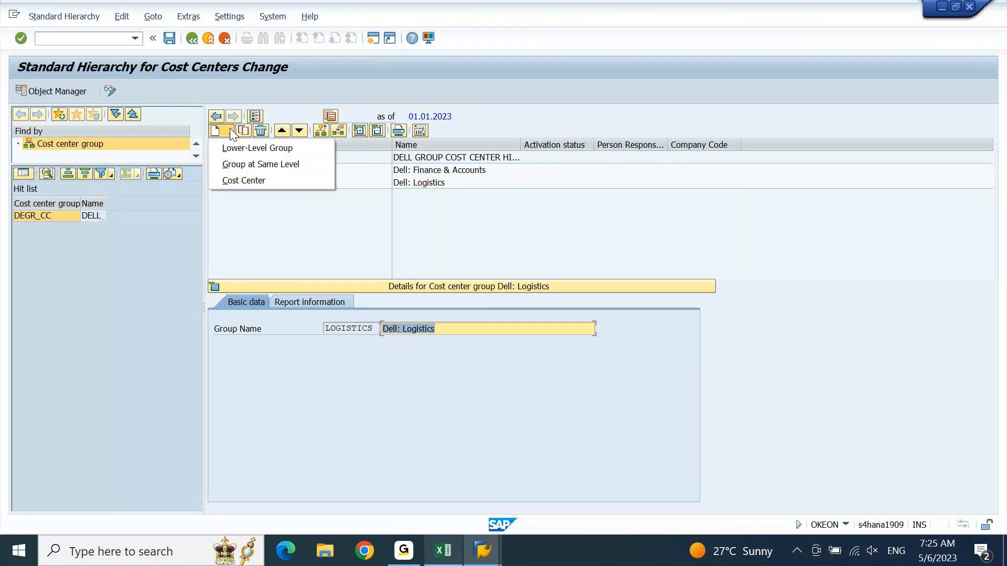
left_click(239, 163)
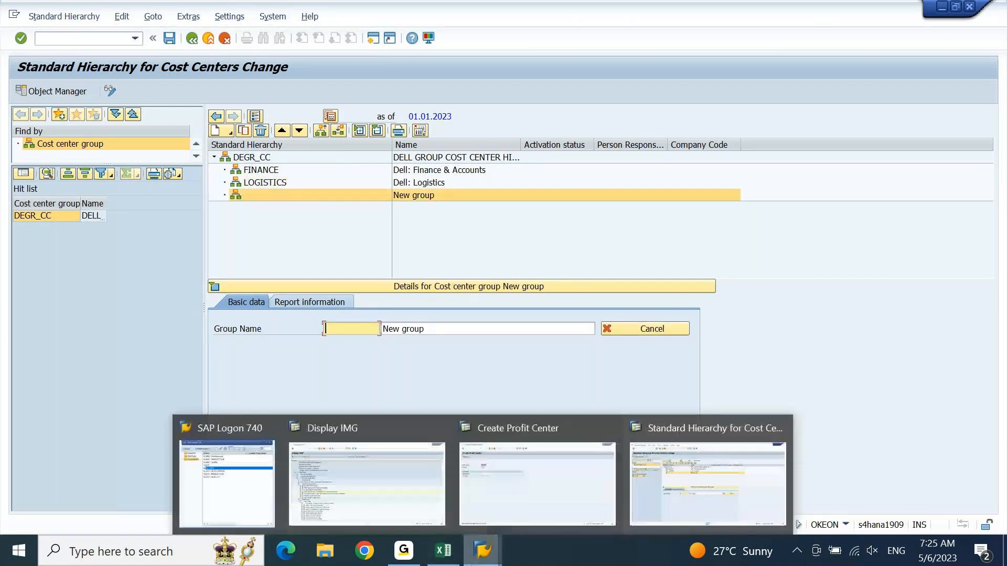
left_click(442, 560)
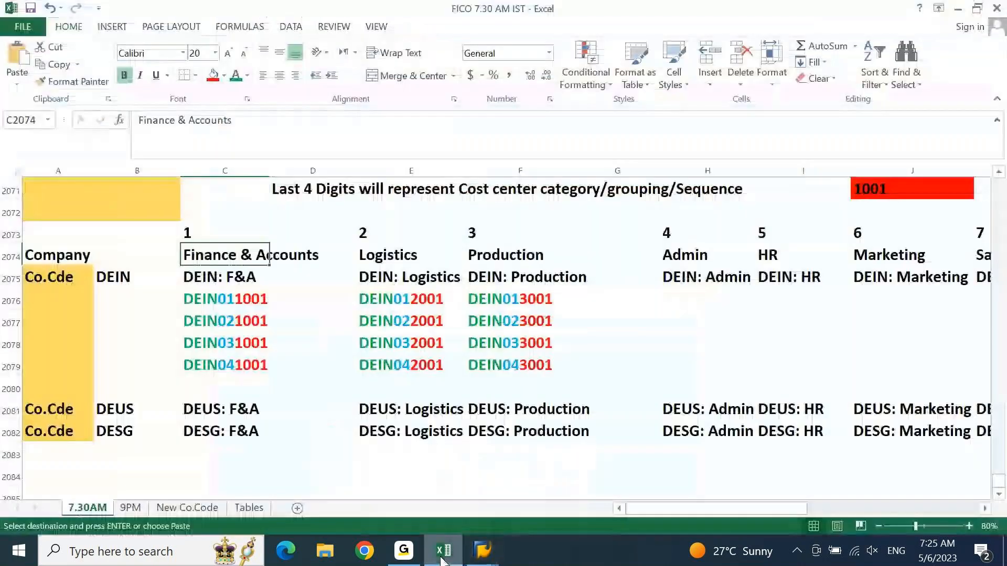
left_click(442, 560)
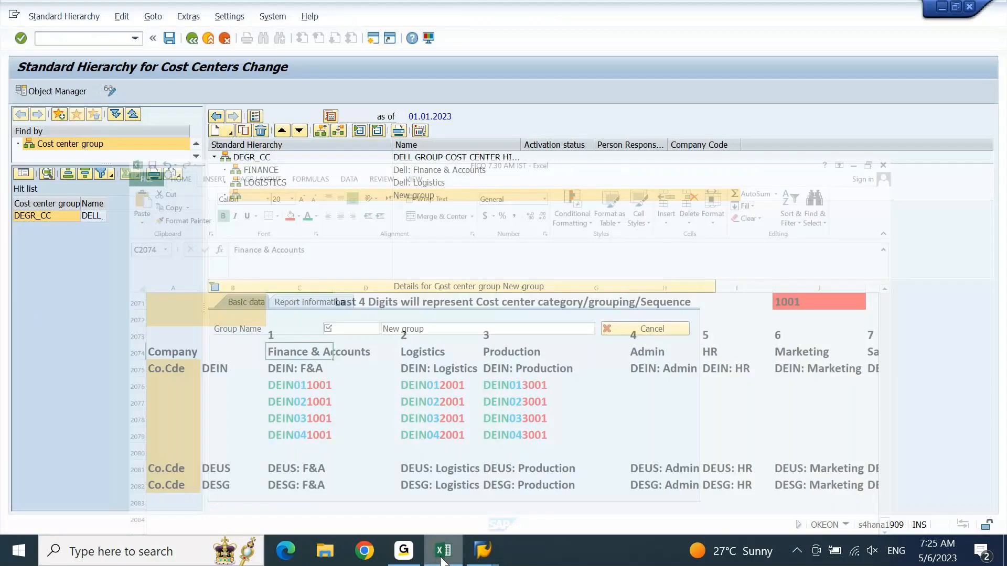
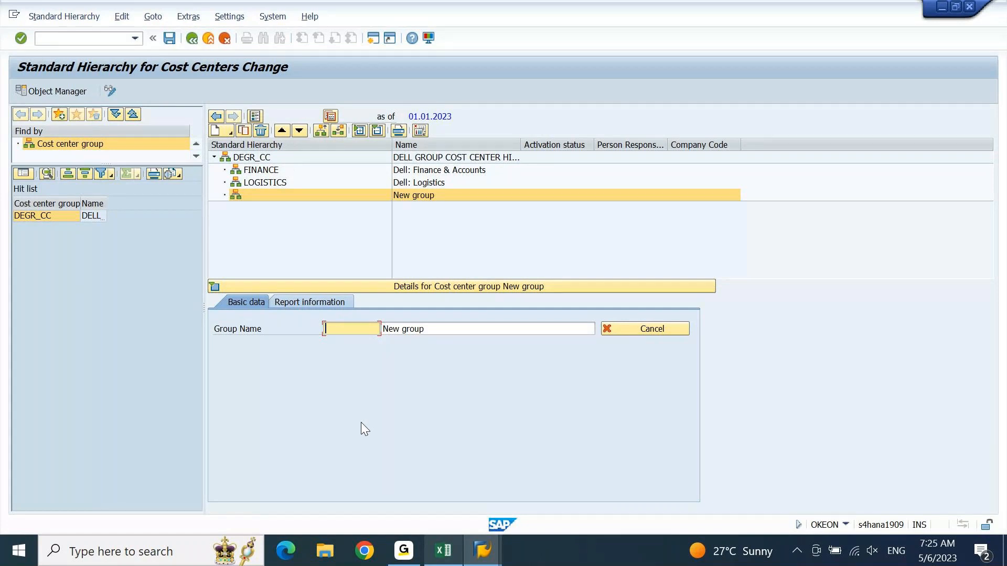
type("PRODUCTION")
key("Tab")
type("Dell")
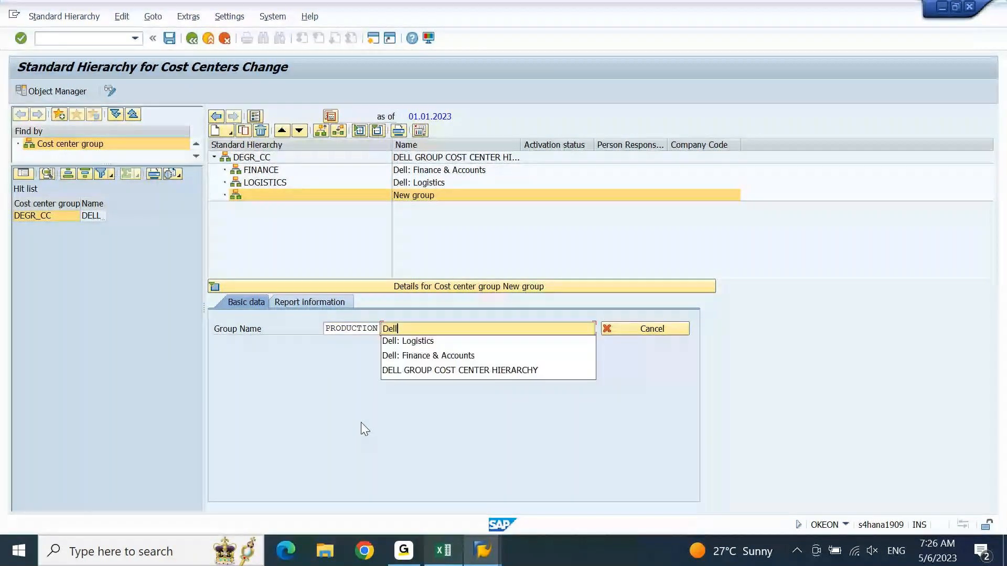
type(": Production")
key("Return")
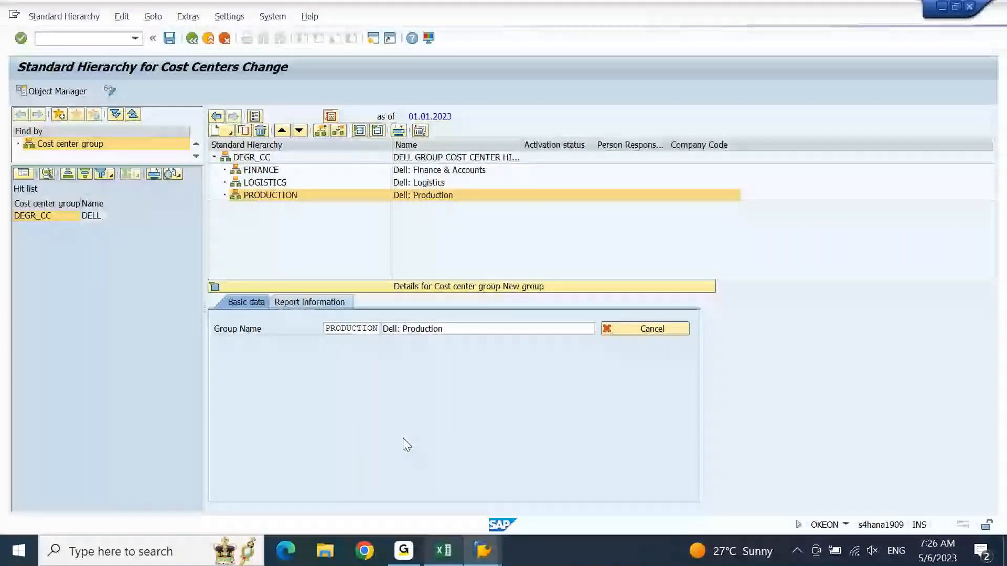
- Create a group at the same level as PRODUCTION, named ADMINISTRA with the description "Dell: Administration"
left_click(445, 551)
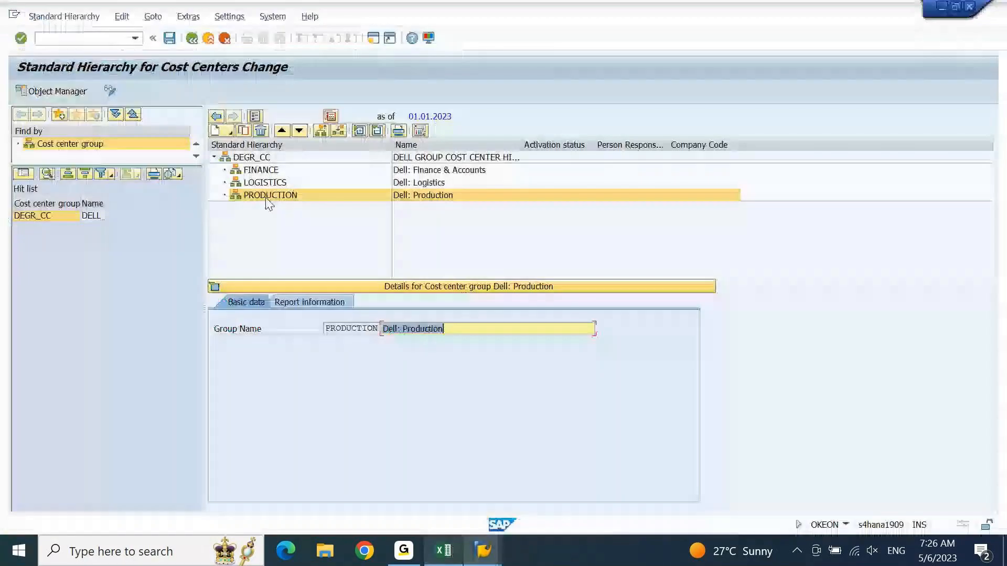
left_click(267, 195)
left_click(217, 130)
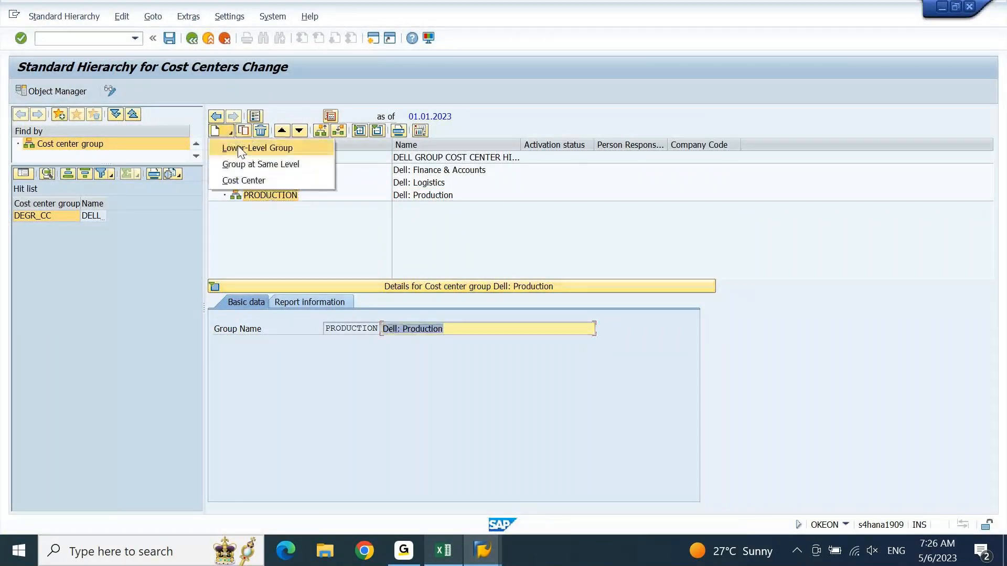
left_click(247, 163)
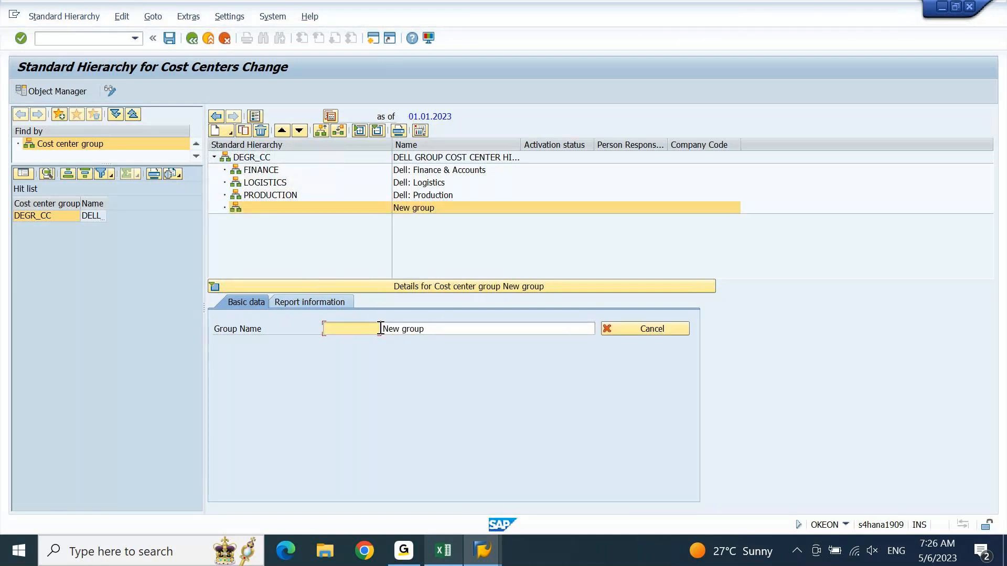
type("ADMINISTRA")
key("BackSpace")
key("BackSpace")
key("BackSpace")
key("BackSpace")
type("STRA")
key("Tab")
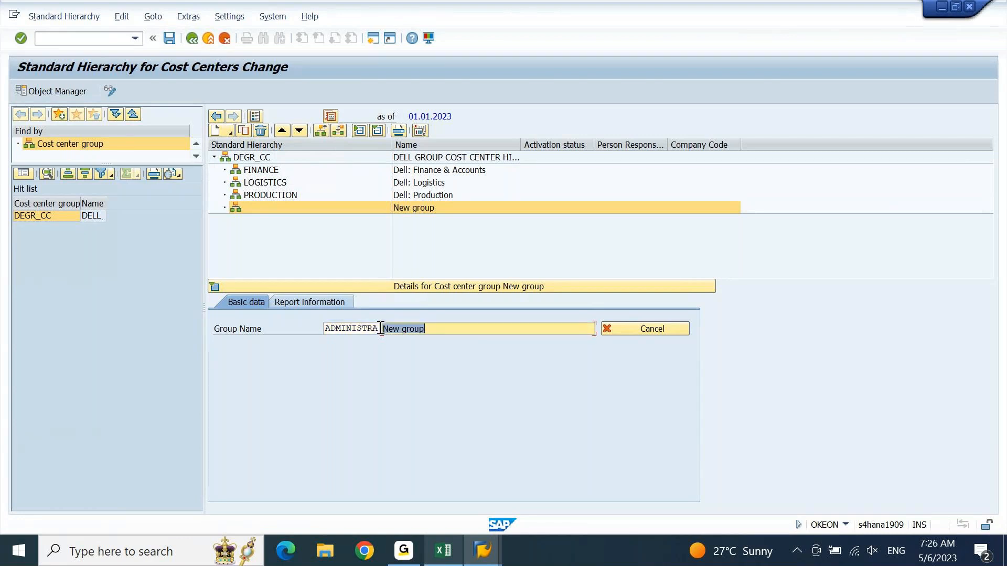
type("Dell: Administration")
key("Return")
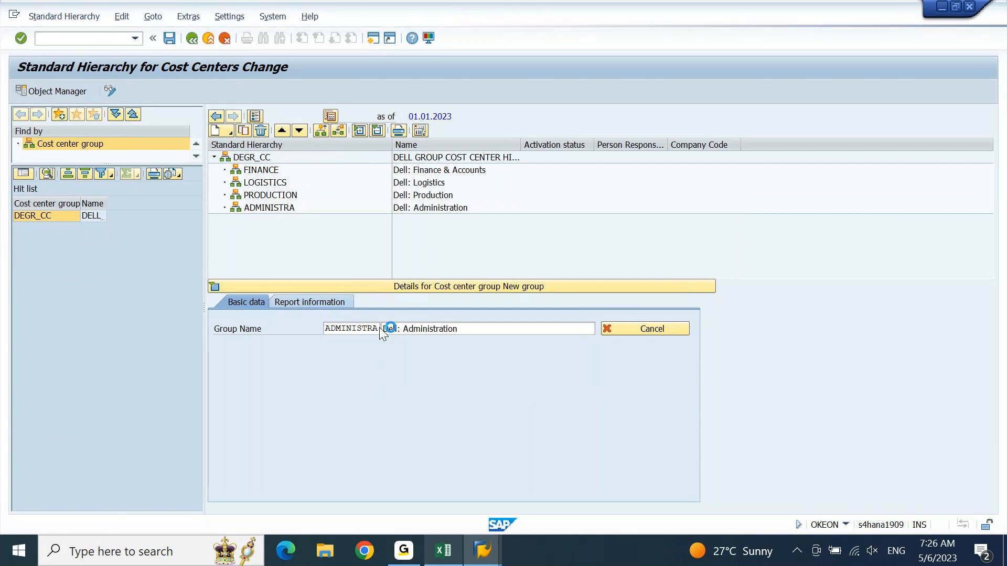
- Check the Excel plan, then create a group at the same level as ADMINISTRA, named MARKETING with the description "Dell: Marketing"
left_click(450, 549)
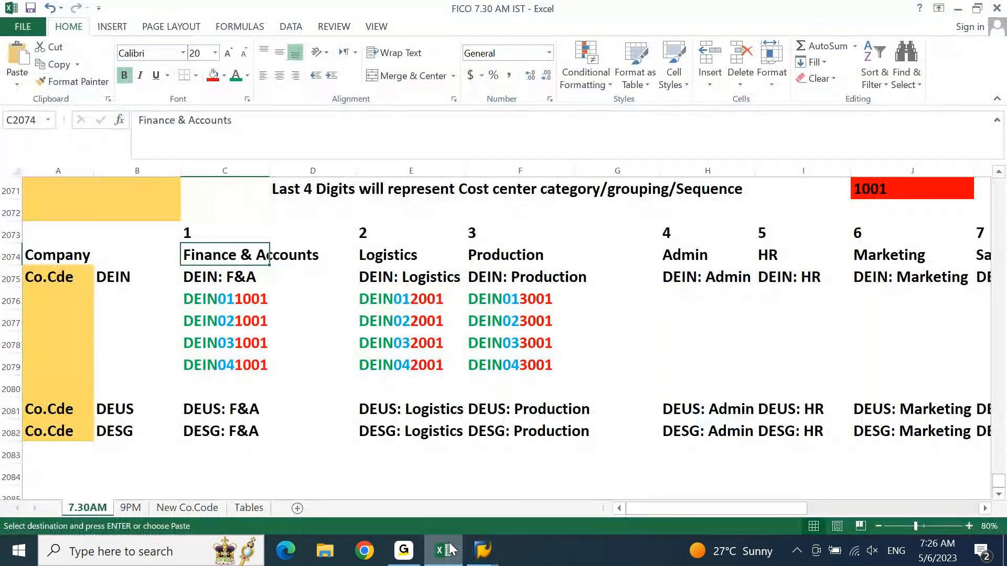
left_click(450, 549)
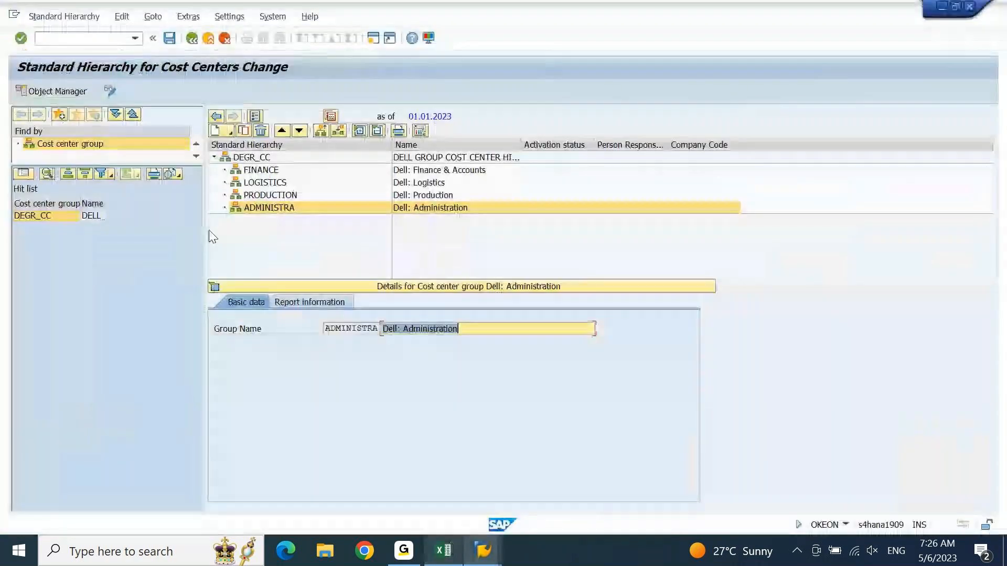
left_click(269, 207)
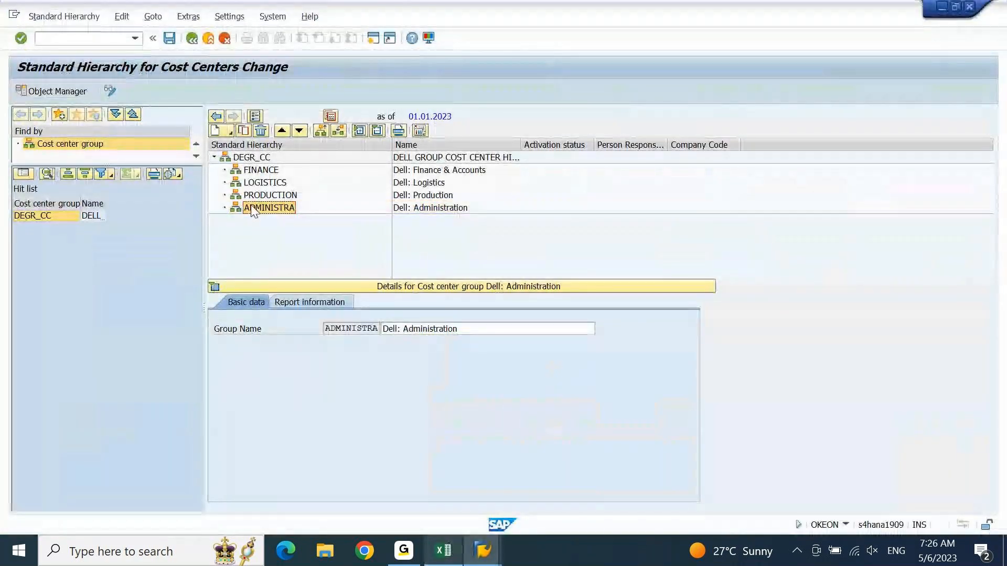
left_click(231, 132)
left_click(240, 164)
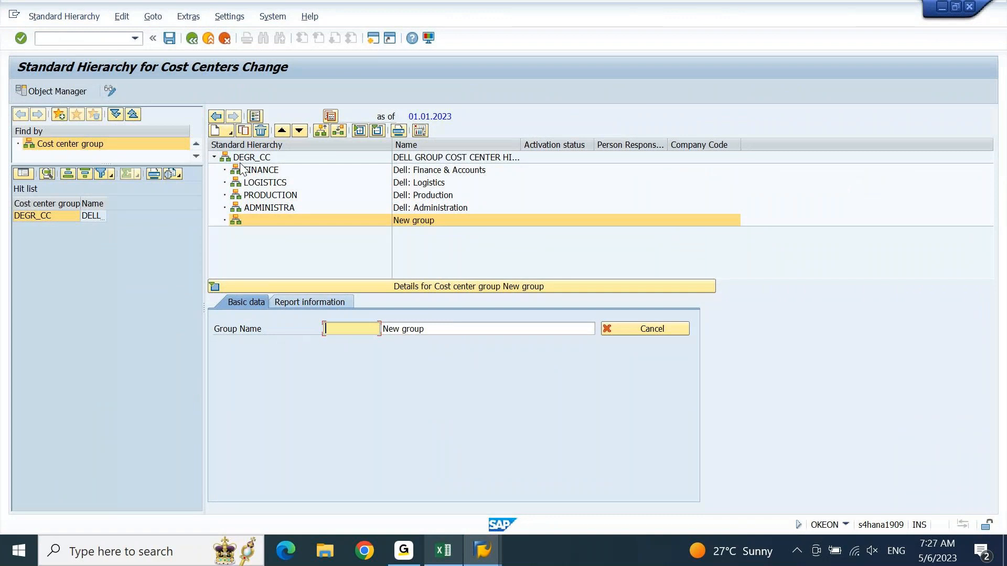
type("mar")
type("keting")
key("Tab")
type("Dell: M")
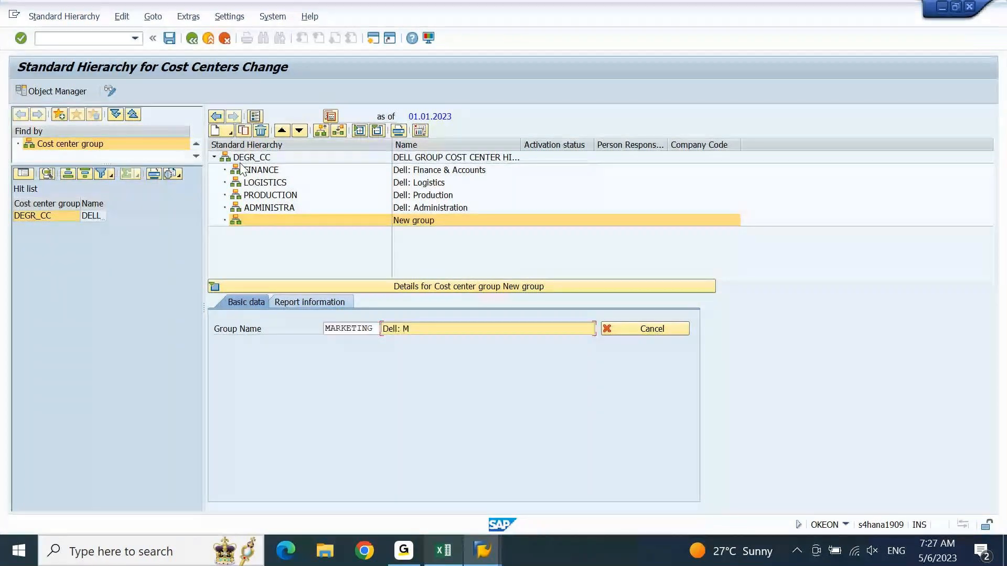
type("arketing")
key("Return")
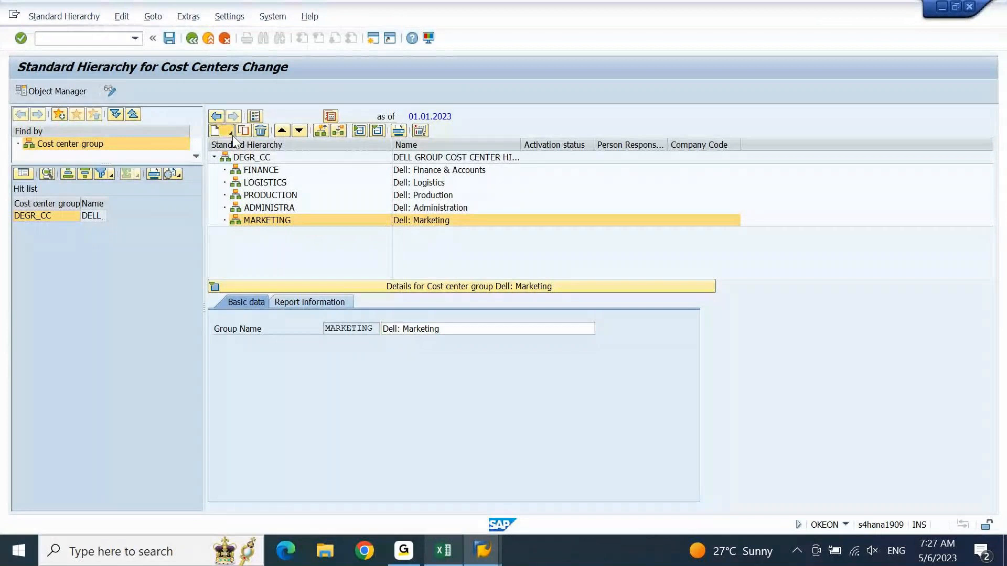
- Create a group at the same level as MARKETING, named HR with the description "Dell: Human Resources"
left_click(231, 132)
left_click(246, 162)
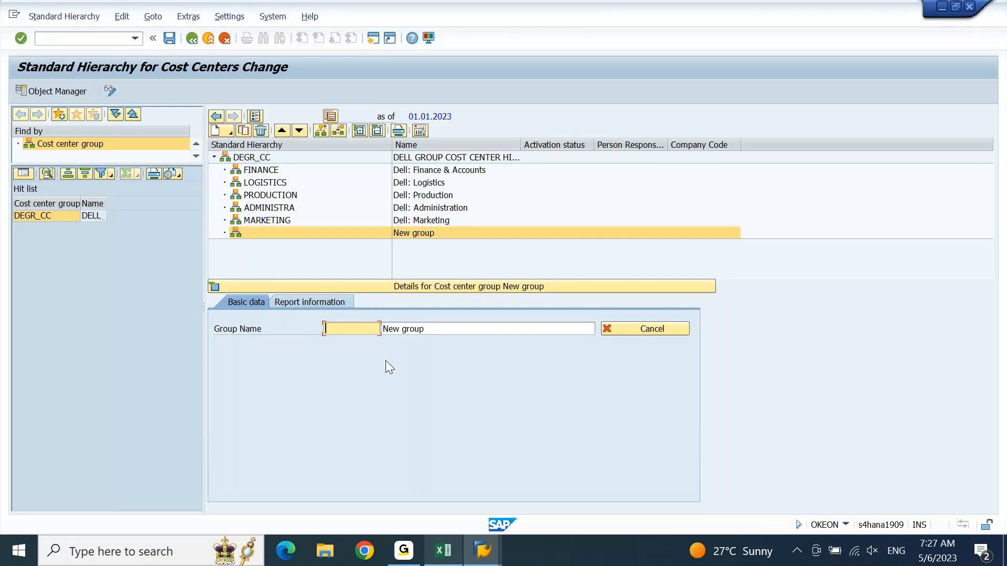
type("HUMAN ")
type("ESOU")
key("Tab")
key("shift+Tab")
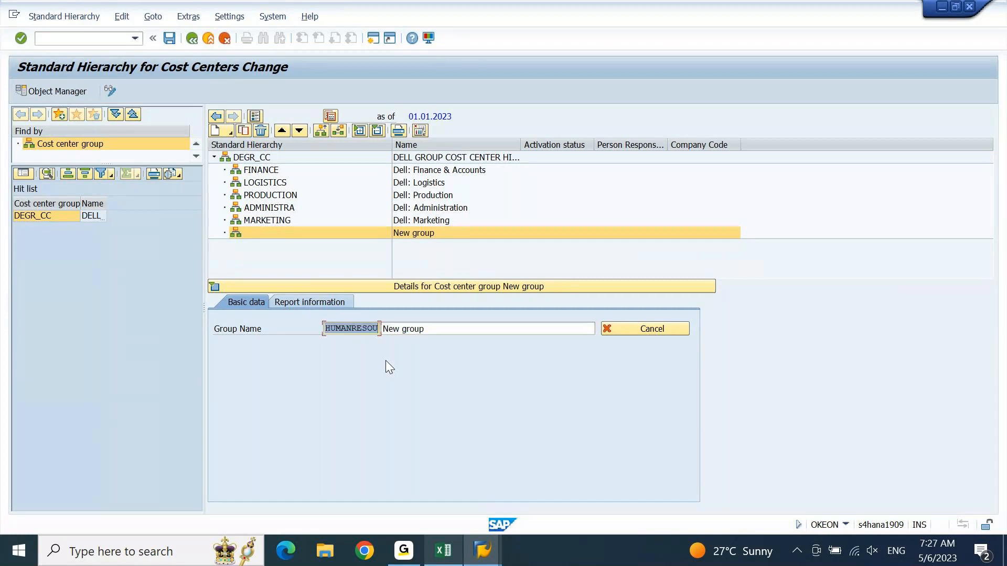
type("HR")
key("Tab")
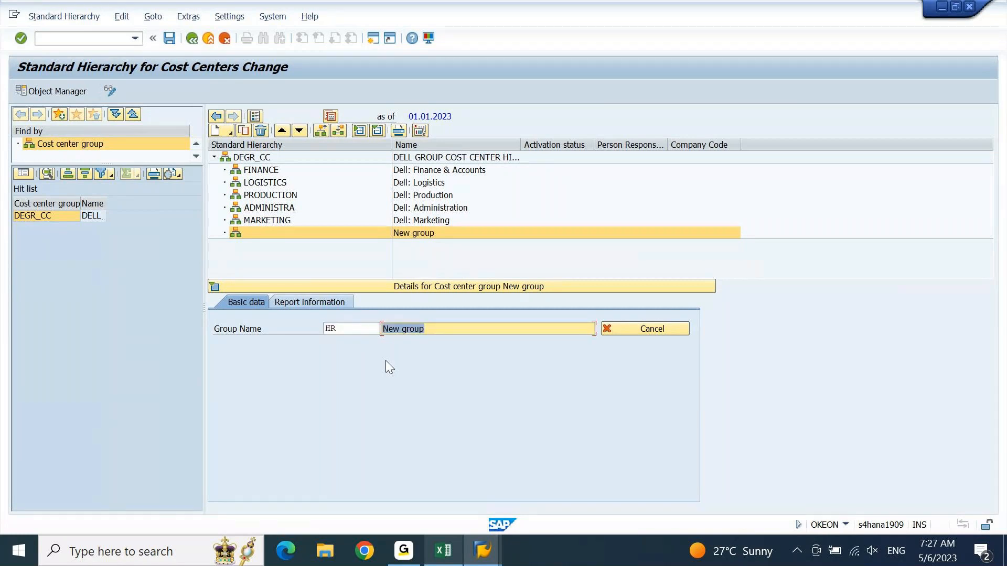
type("Dell: ")
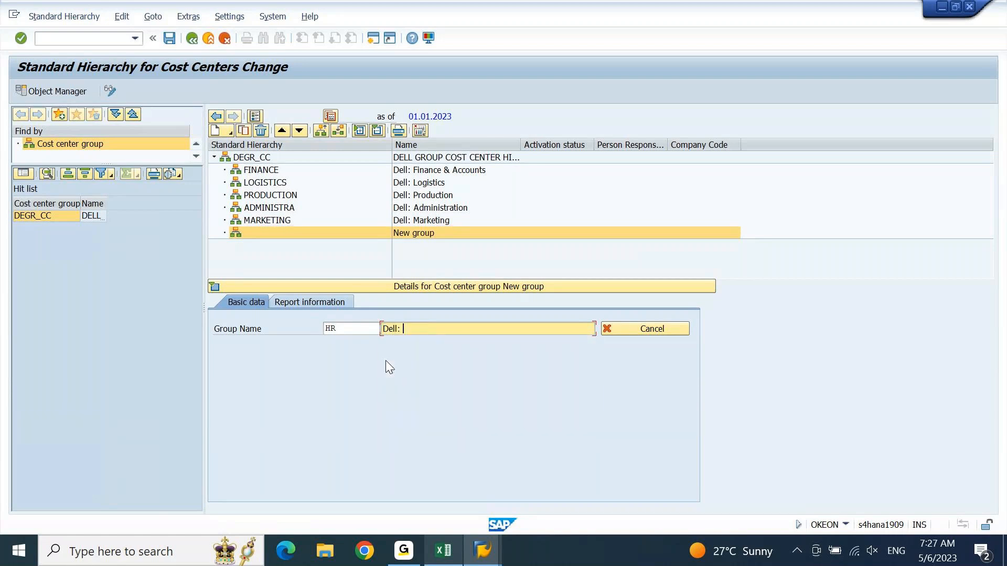
type("Human Resources")
key("Return")
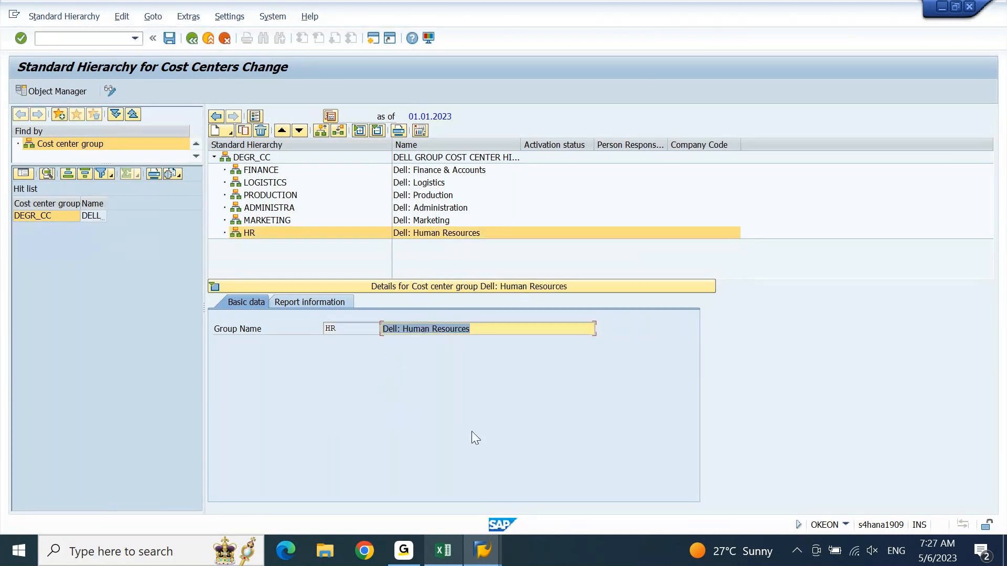
- Create a group at the same level as HR, named SALES with the description "Dell: Sales", and save the standard hierarchy
left_click(455, 548)
left_click(456, 548)
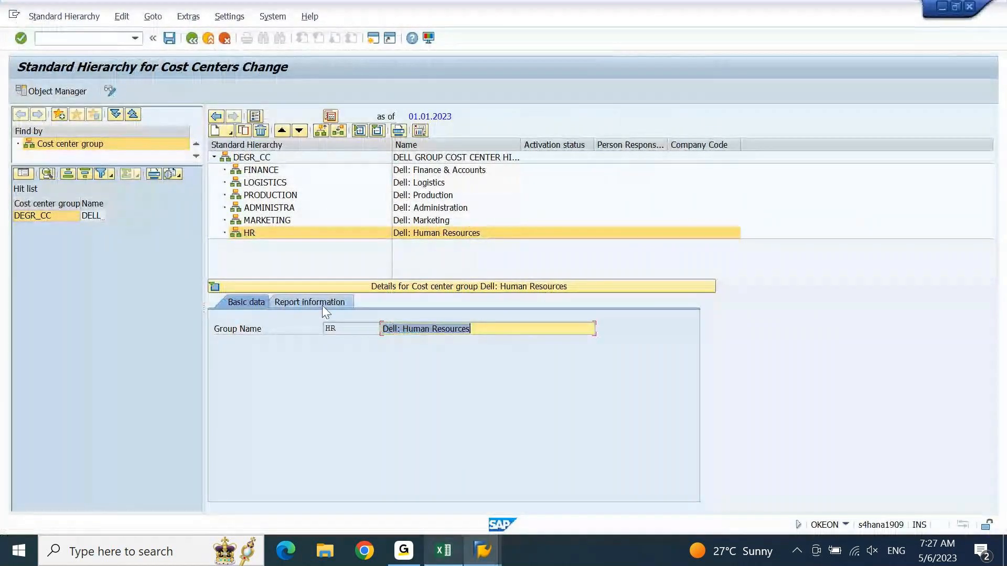
left_click(230, 132)
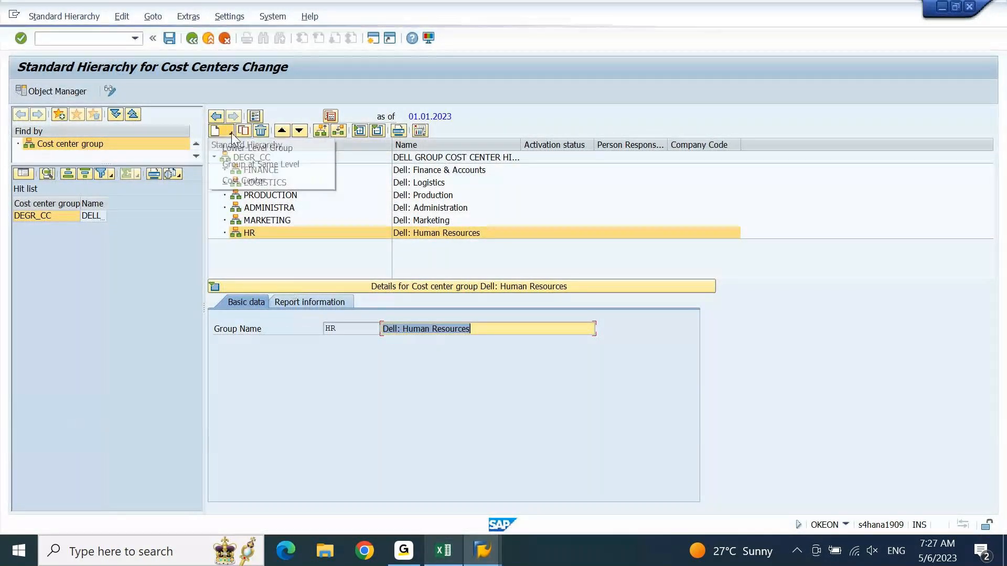
left_click(238, 163)
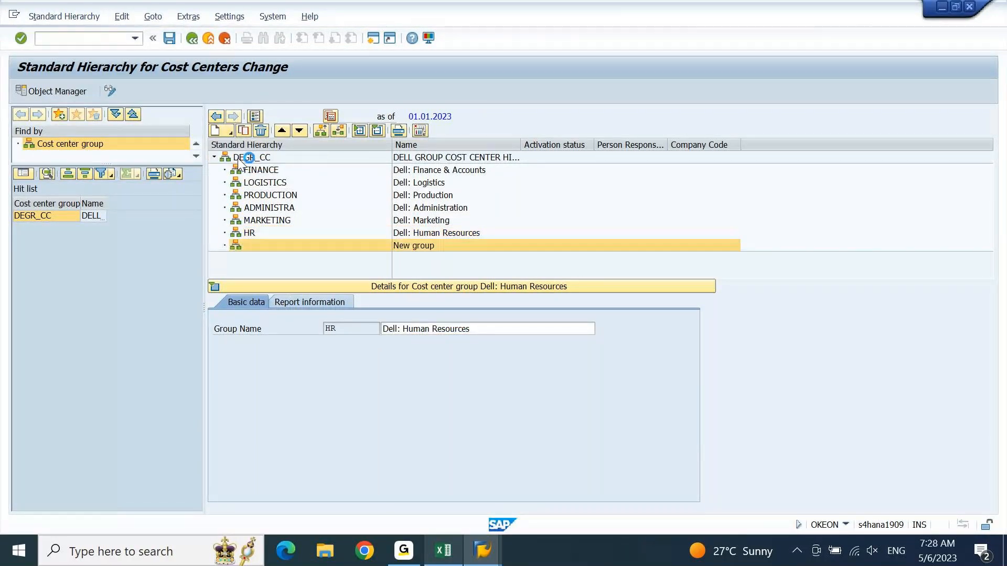
type("SA")
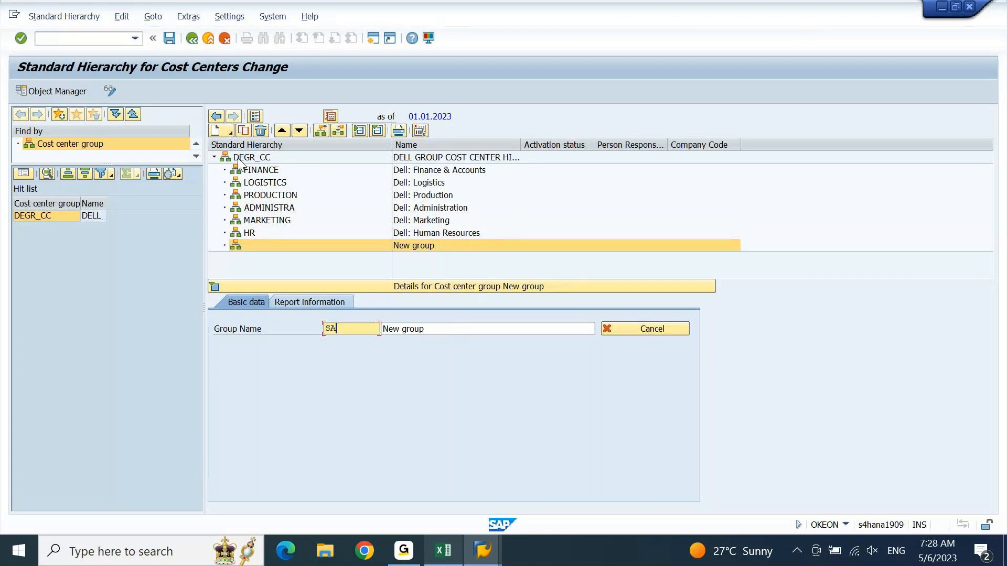
type("LES")
key("Tab")
type("Dell: Sales")
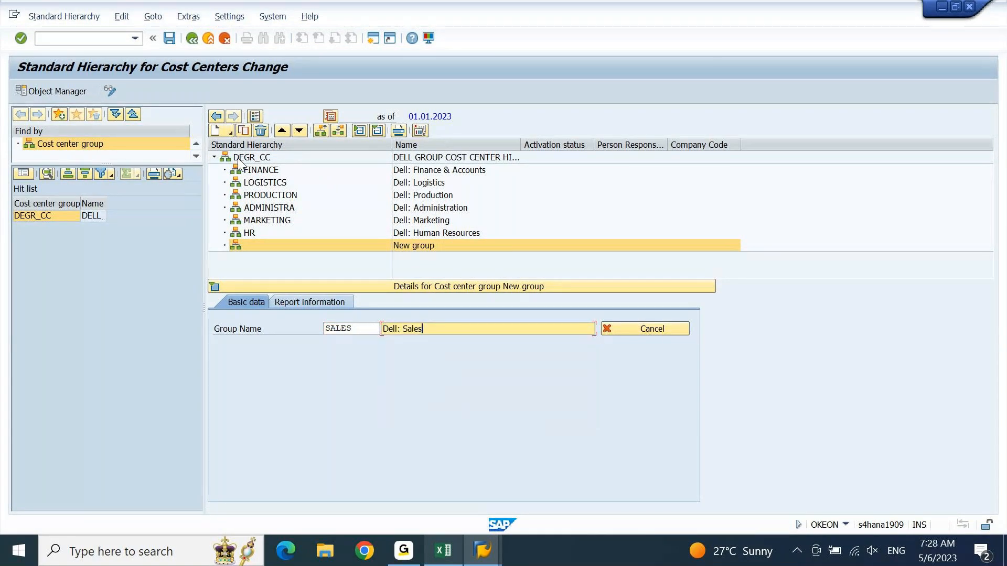
key("Return")
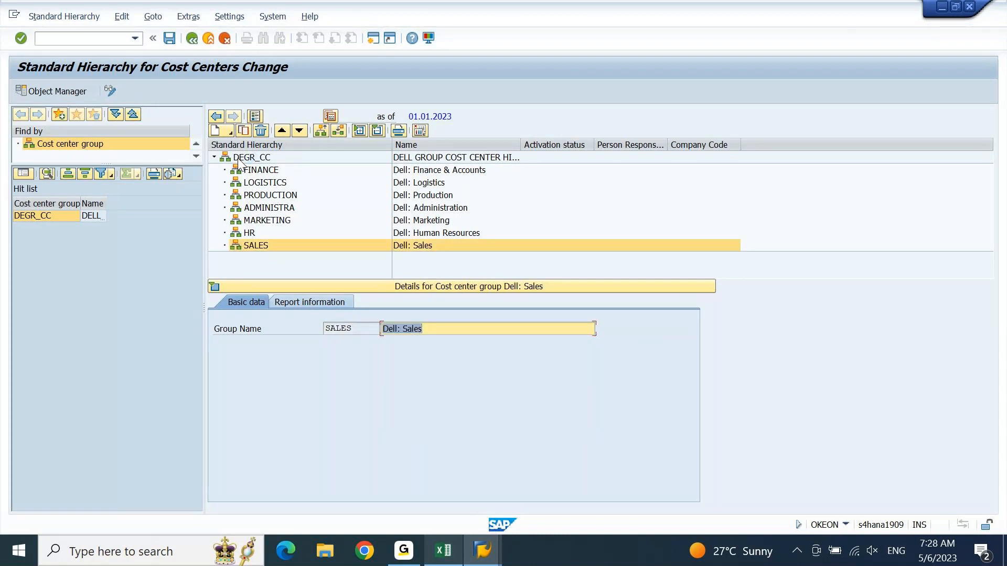
left_click(177, 42)
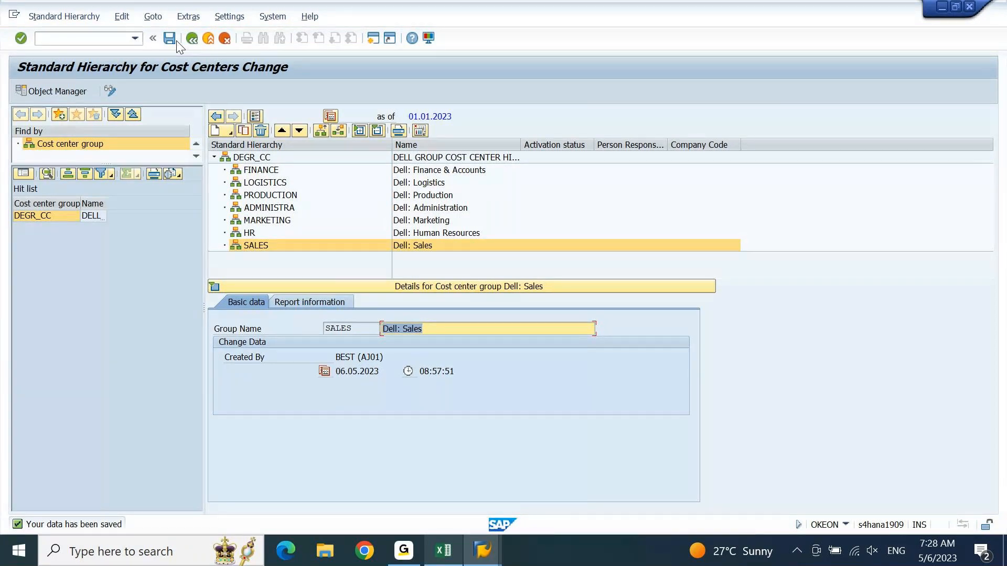
left_click(254, 185)
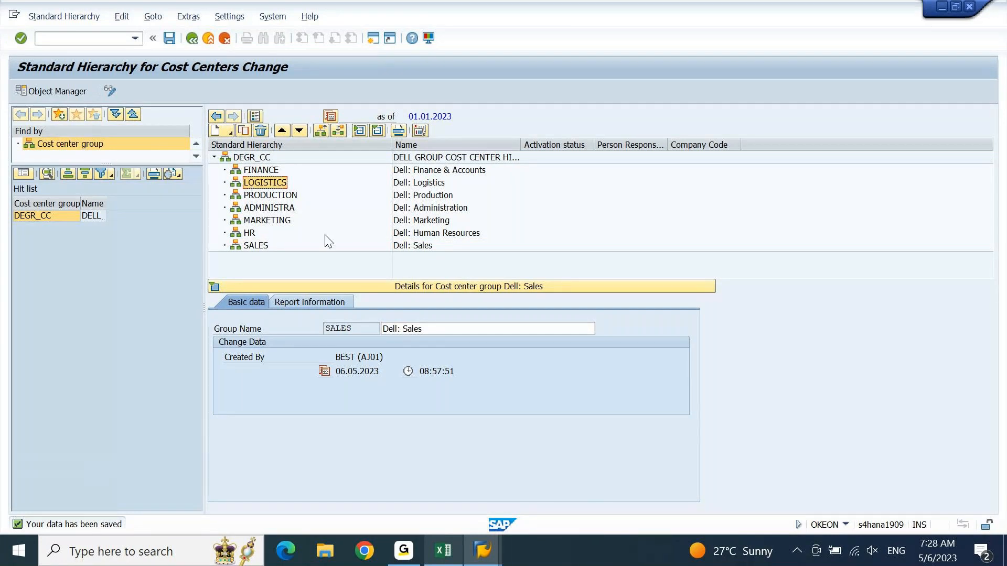
- Leave the standard hierarchy and start transaction KS01 for creating a cost center from the Create Profit Center session
left_click(192, 38)
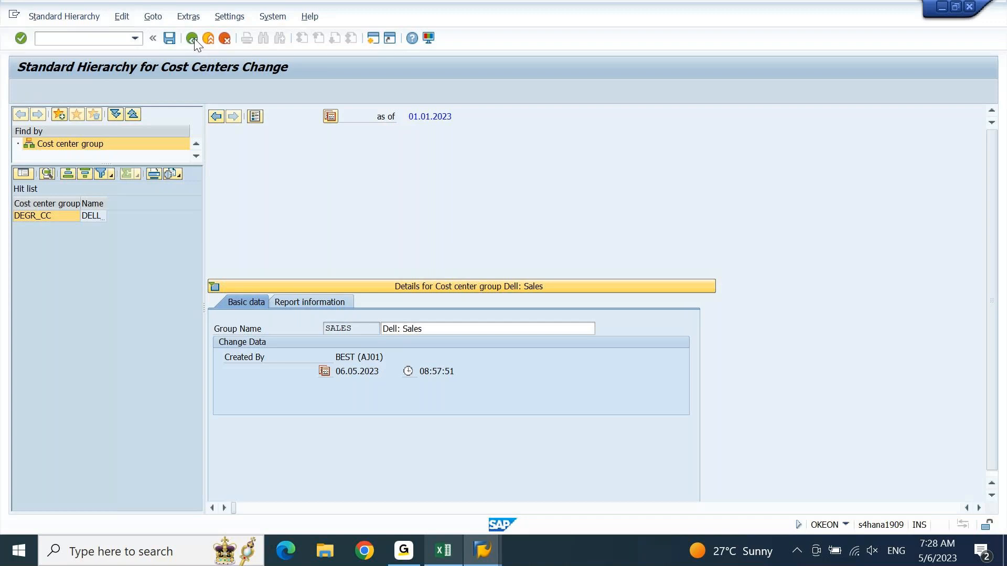
left_click(194, 39)
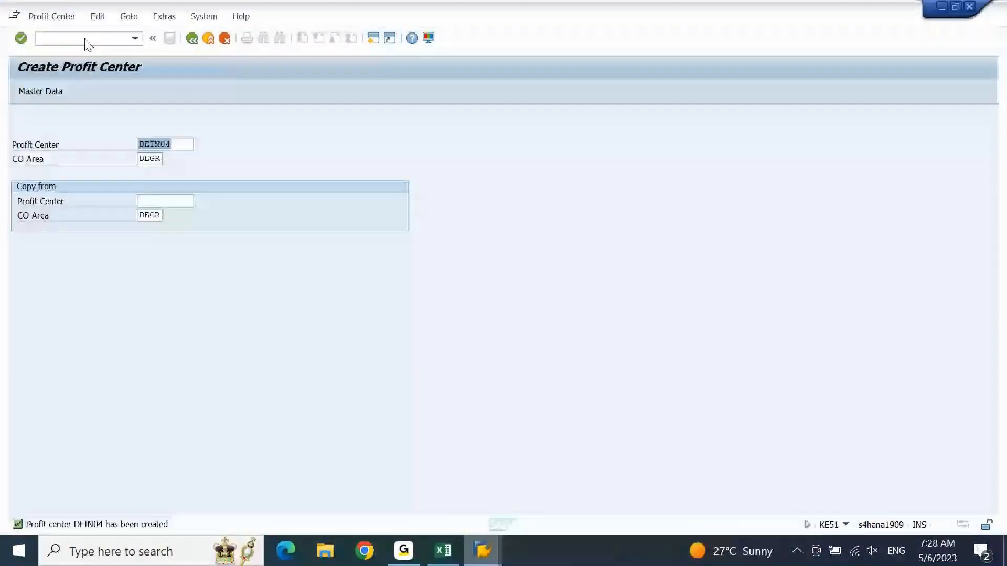
type("KS01")
key("Return")
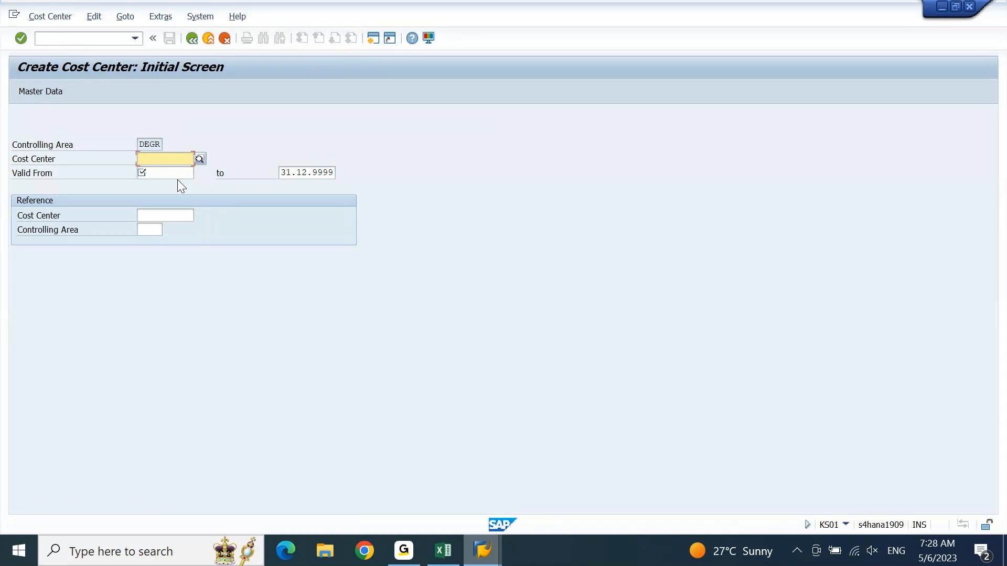
- Copy cost center DEIN011001 from the Excel plan into SAP, set Valid From to 01.01.2023, and open its master data
left_click(441, 548)
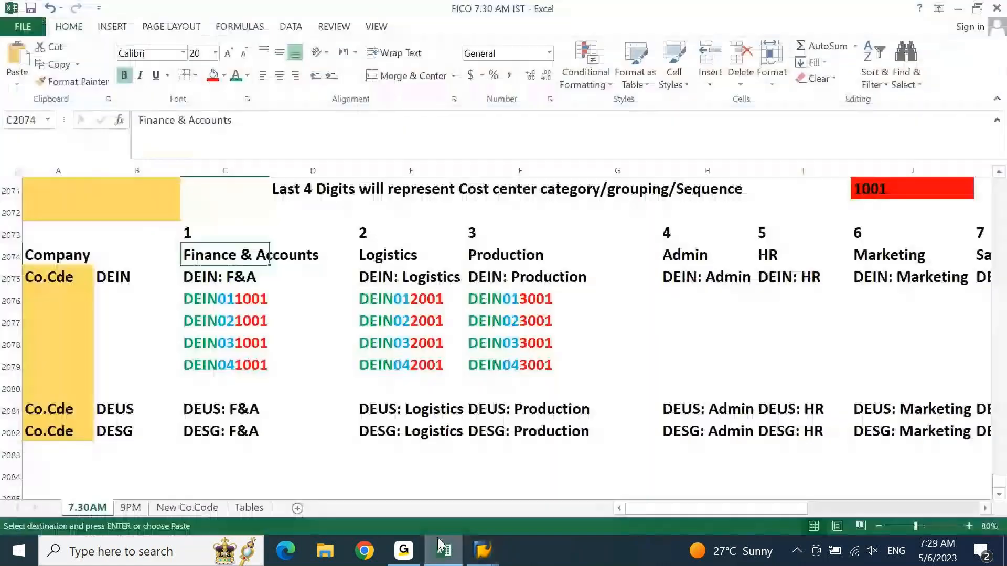
key("Down")
key("Down")
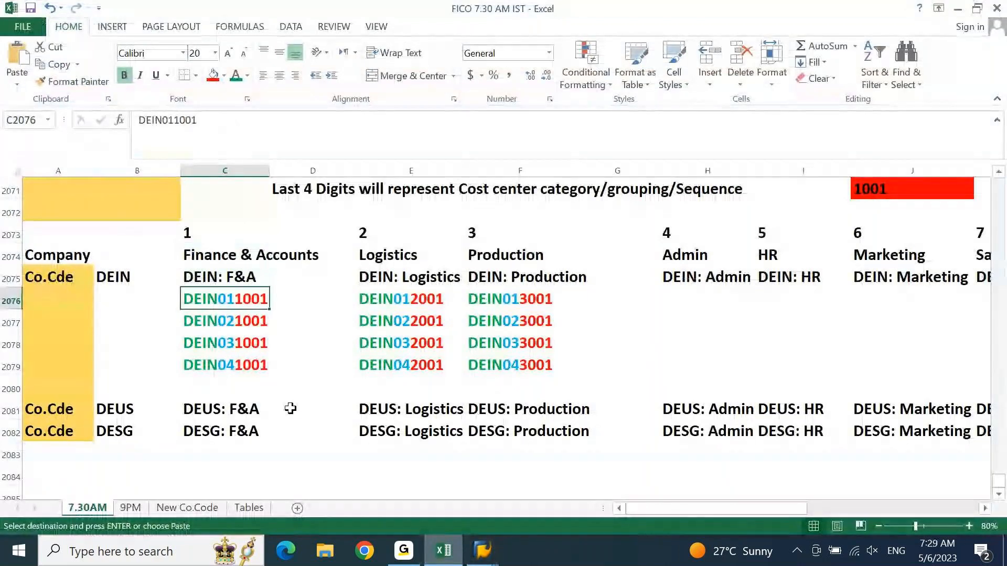
left_click(443, 552)
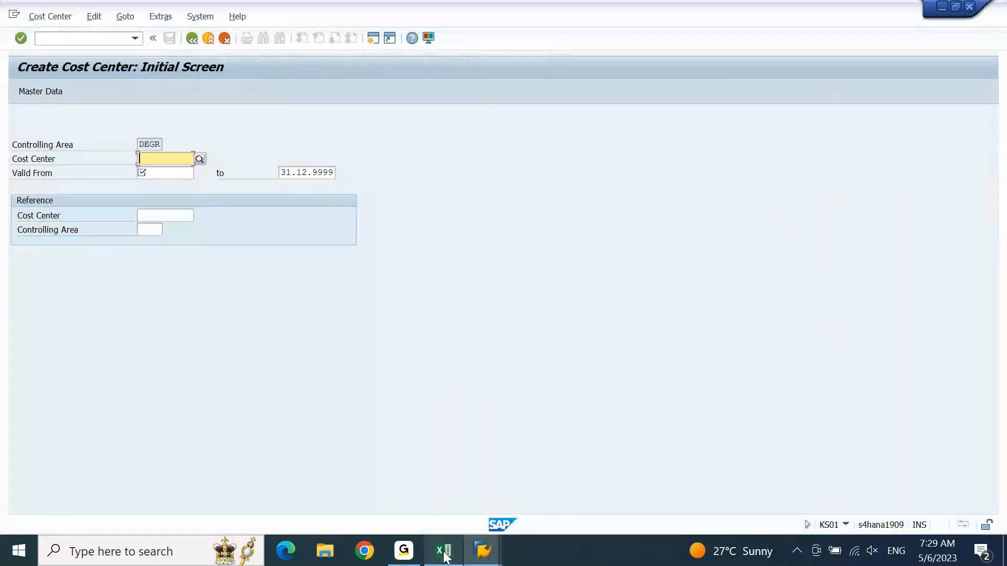
type("DEIN011001")
key("Tab")
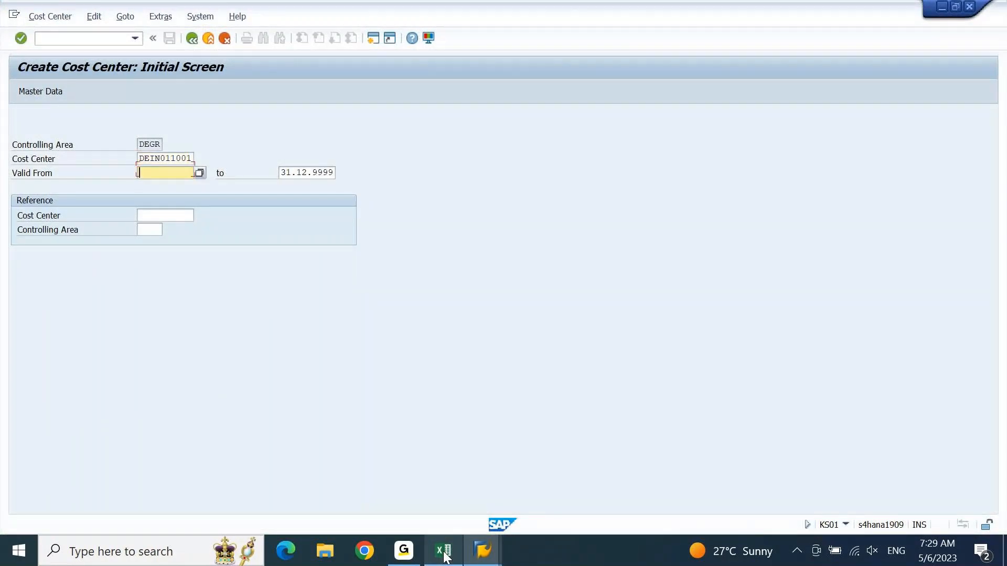
type("010")
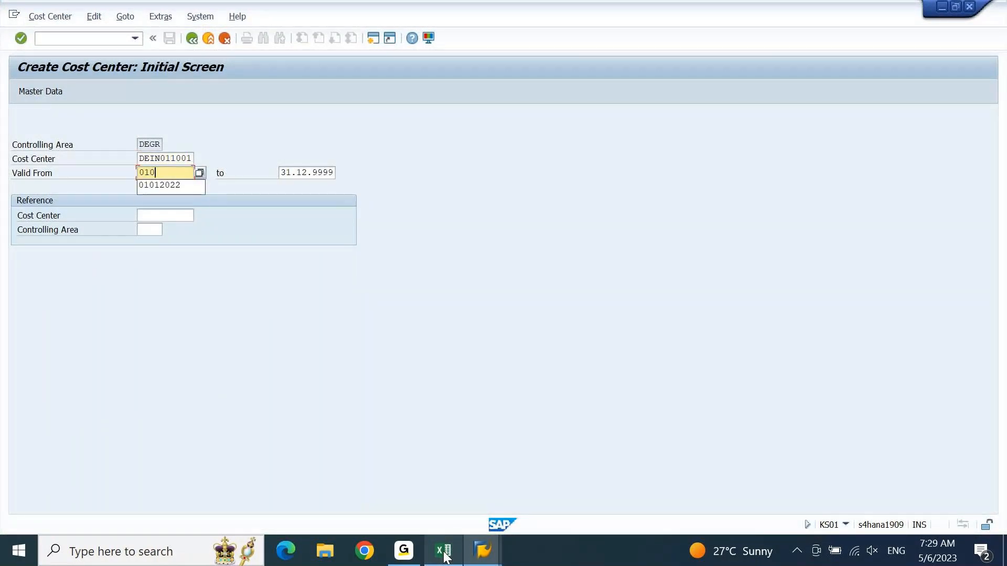
type("1202")
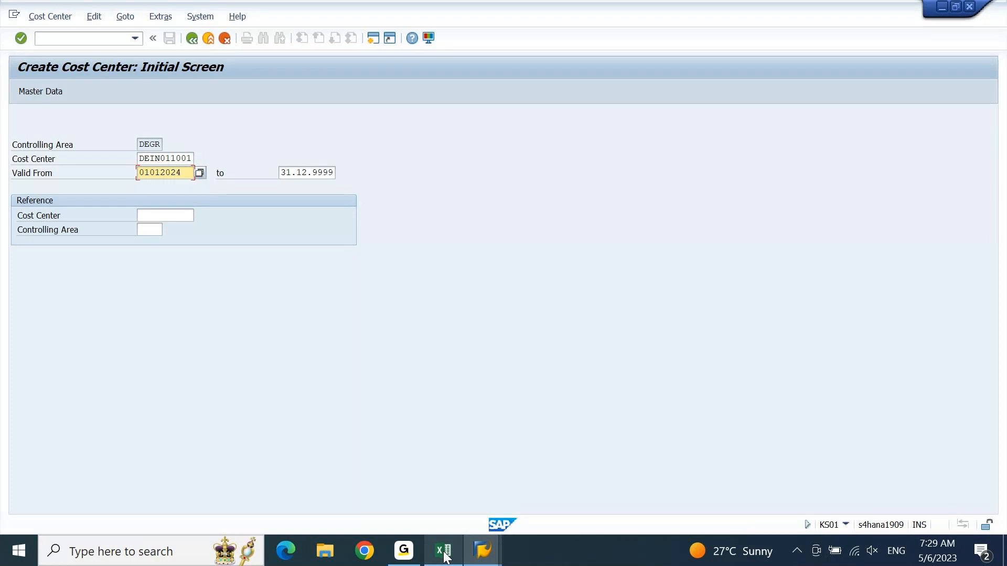
type("3")
left_click(44, 91)
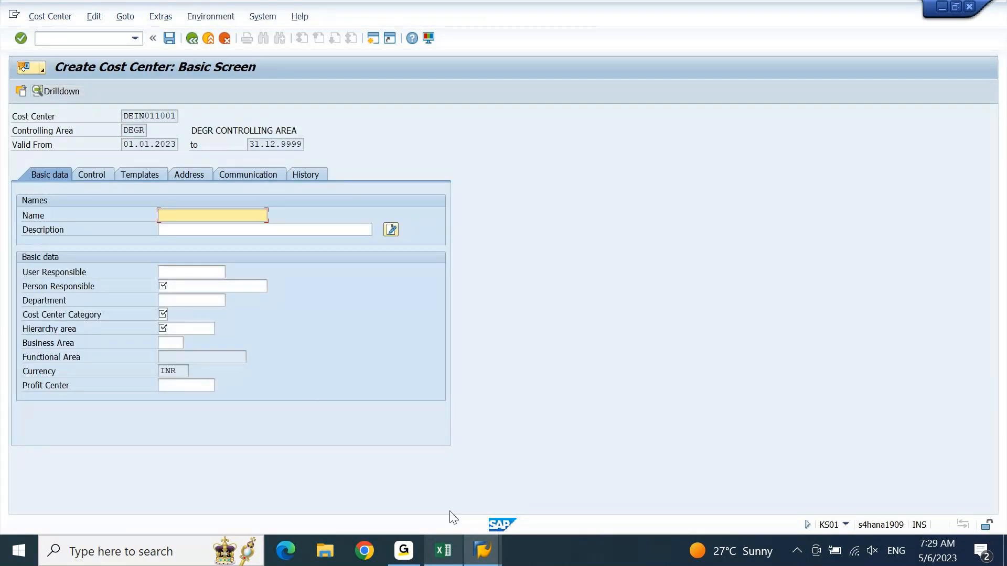
- Check the F&A heading in the Excel plan, then enter the name "DEIN: Finance & Acco" and description "DEIN: Finance & Accounts" in SAP
left_click(443, 551)
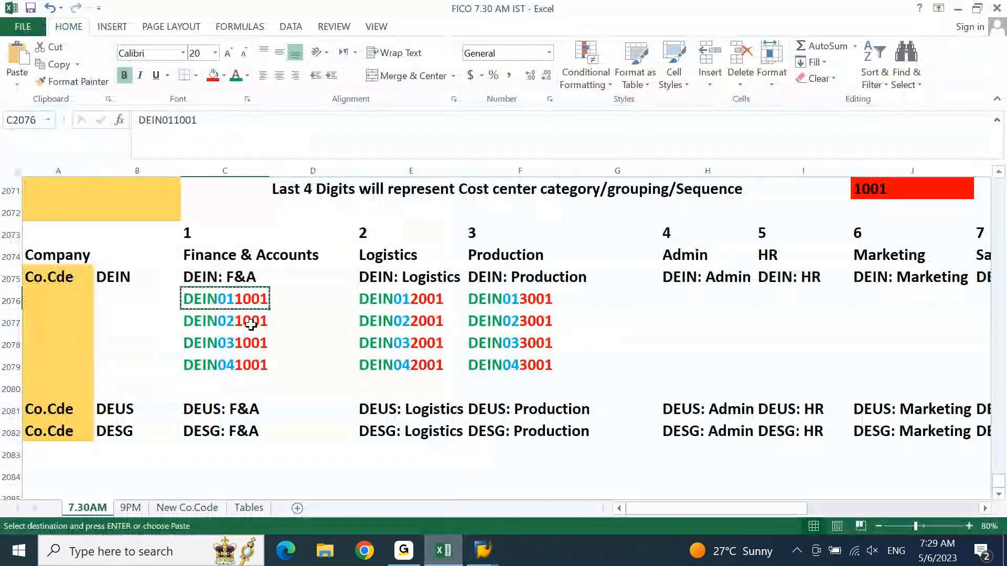
key("Up")
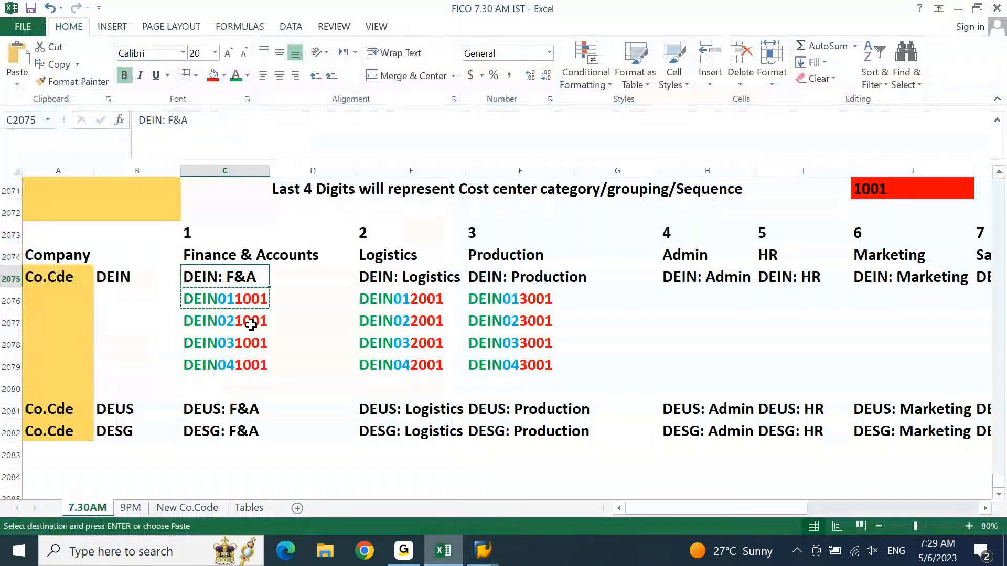
left_click(452, 561)
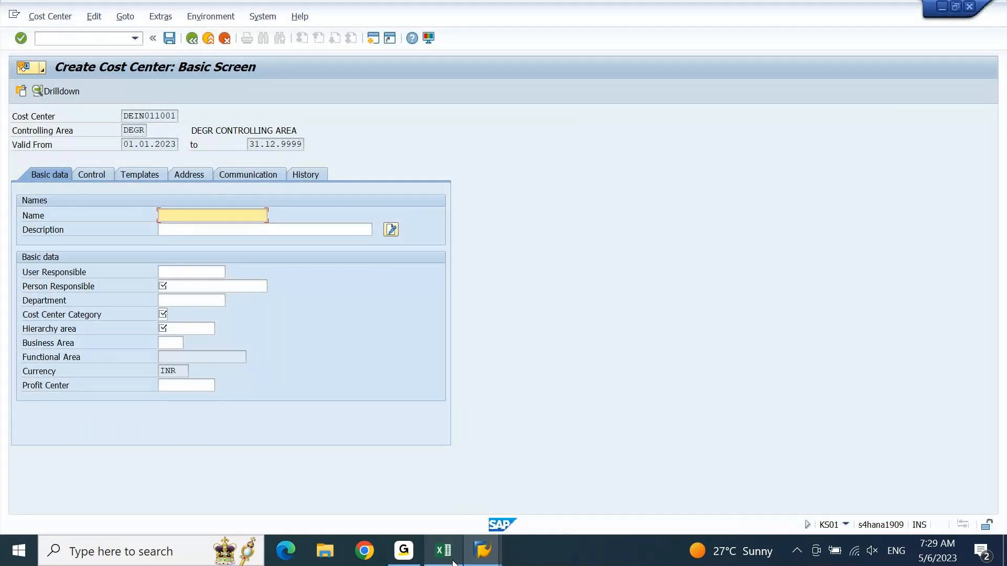
type("DEIN: Finance & Acco")
key("shift+Home")
key("ctrl+c")
key("Tab")
key("ctrl+v")
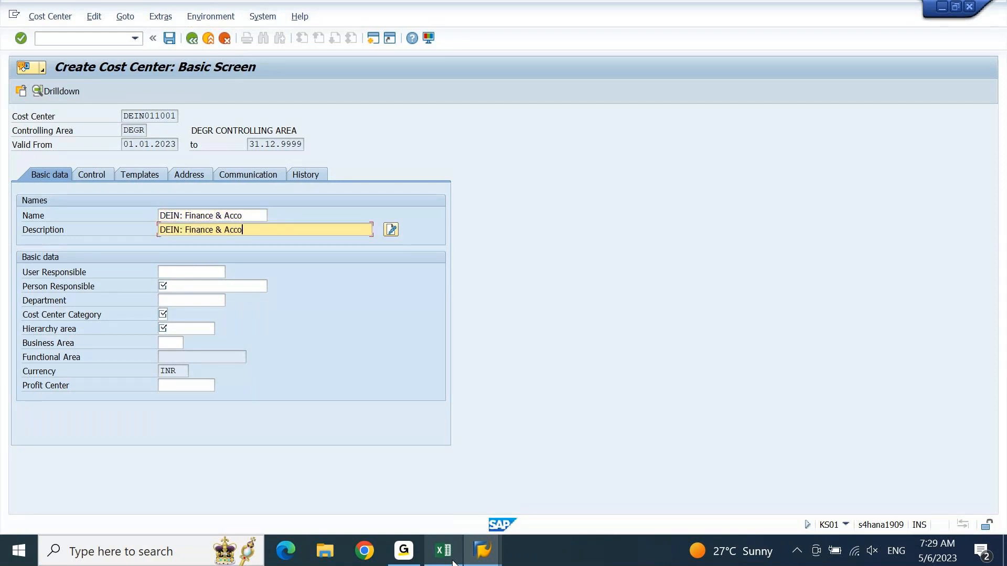
type("unts")
key("ctrl+Left")
key("ctrl+Left")
- Enter the name of the person responsible and choose cost center category J (Finance)
key("Tab")
key("Tab")
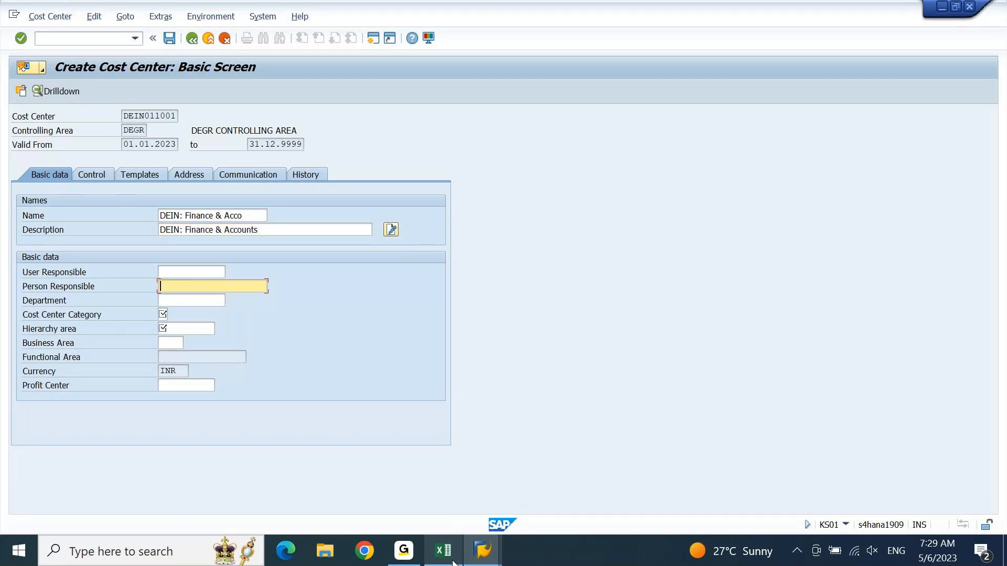
type("mr. chandan")
key("Tab")
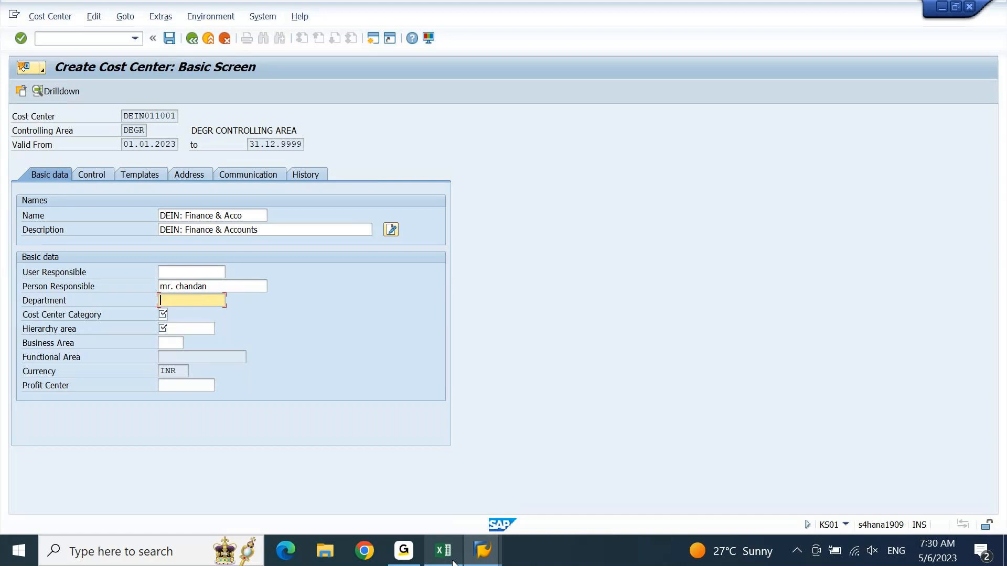
key("Tab")
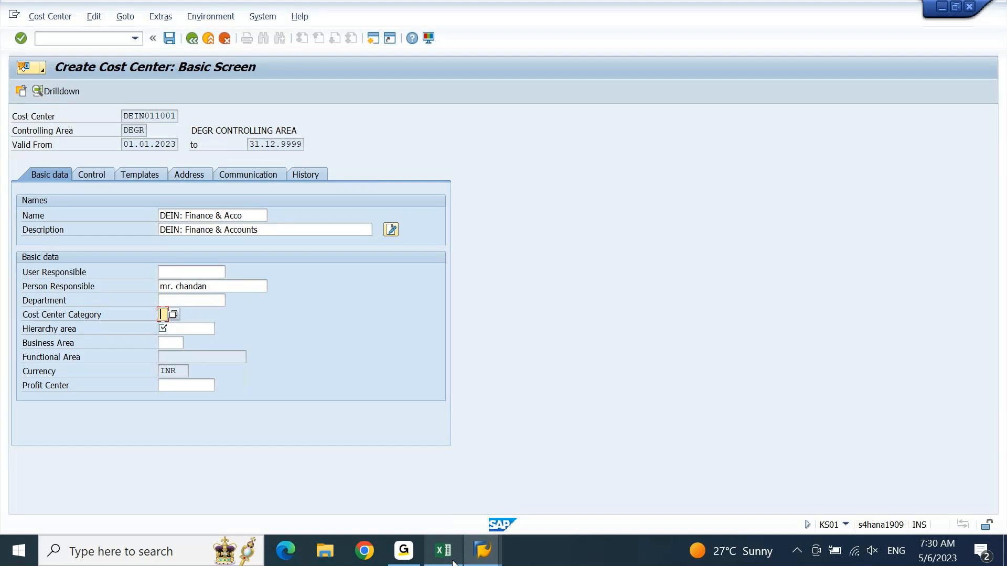
left_click(175, 315)
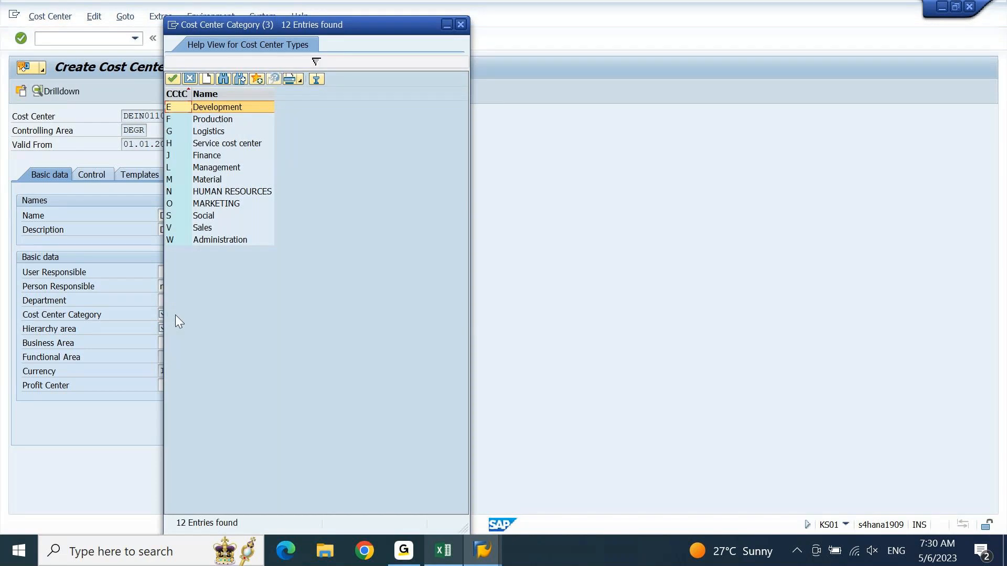
left_click(202, 158)
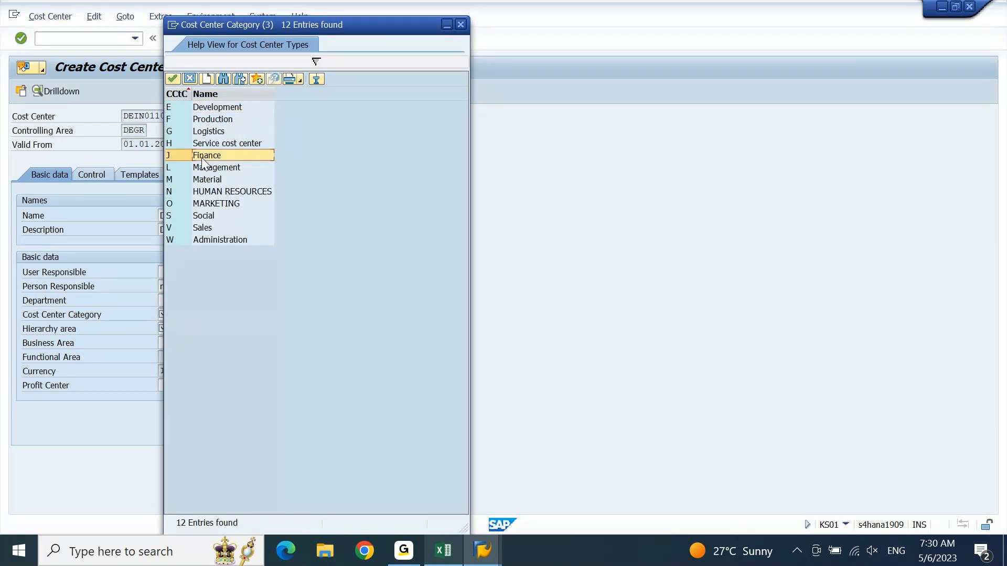
double_click(201, 156)
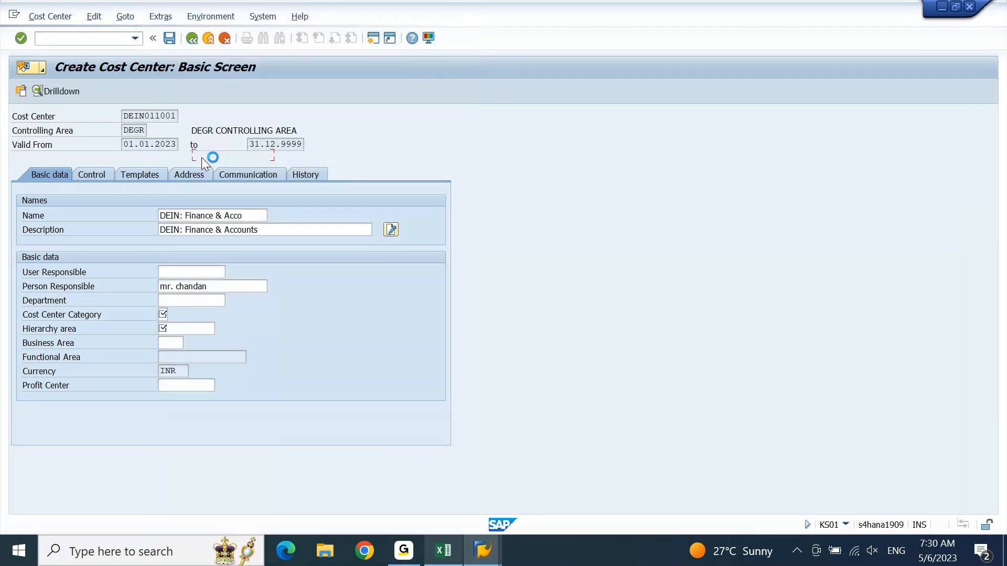
- Assign the cost center to the FINANCE group (Dell: Finance & Accounts) as its hierarchy area
left_click(189, 326)
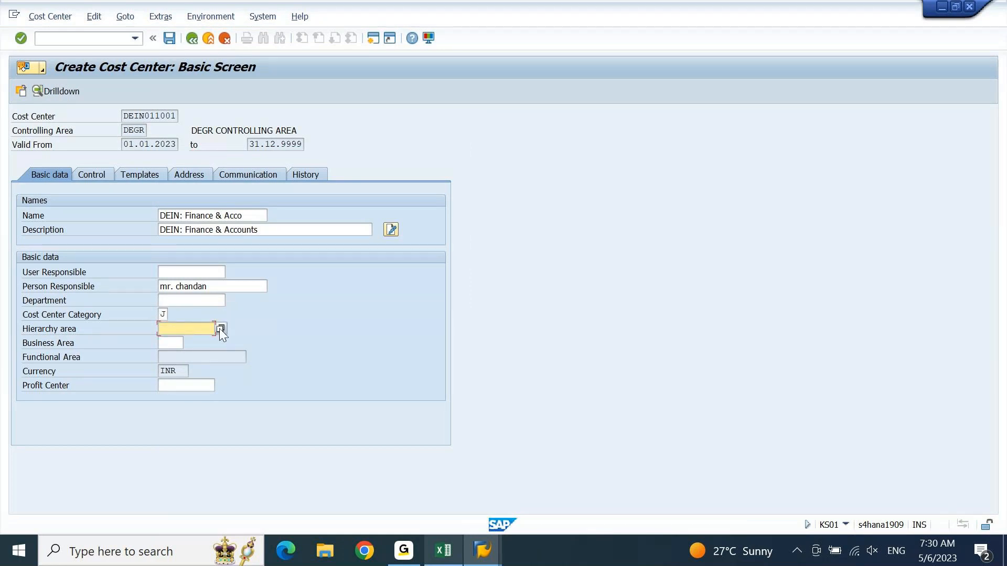
left_click(220, 328)
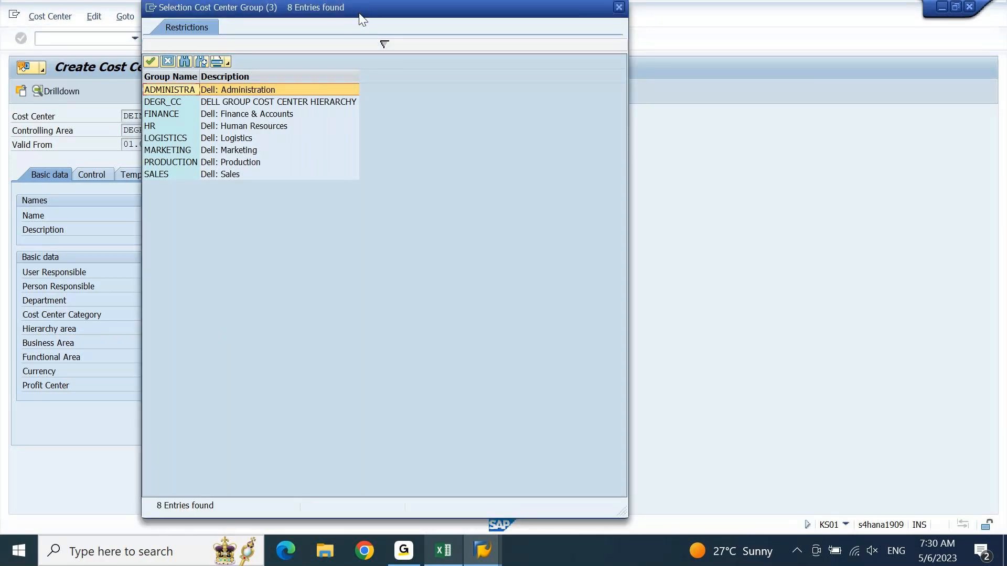
left_click_drag(362, 20, 613, 19)
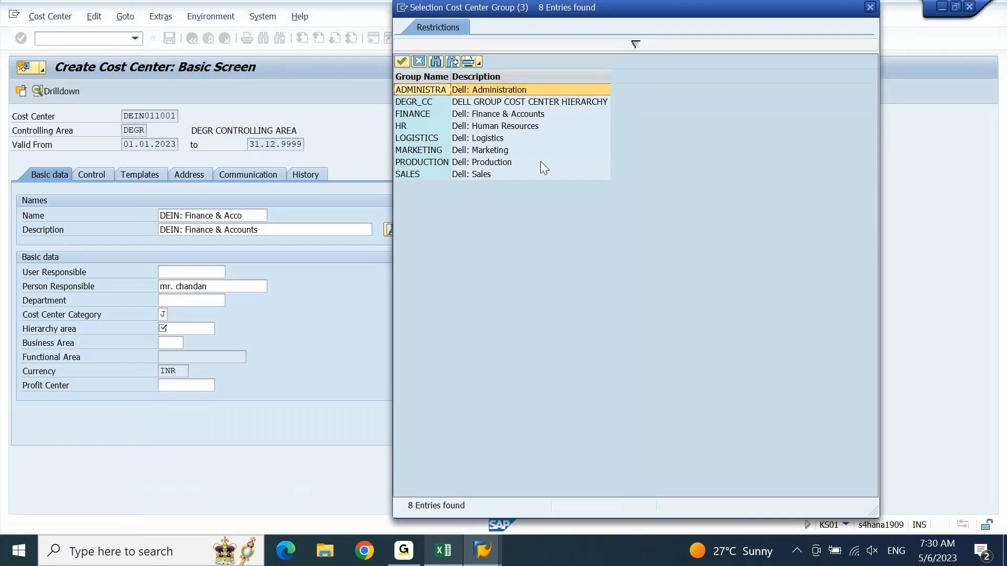
left_click(507, 119)
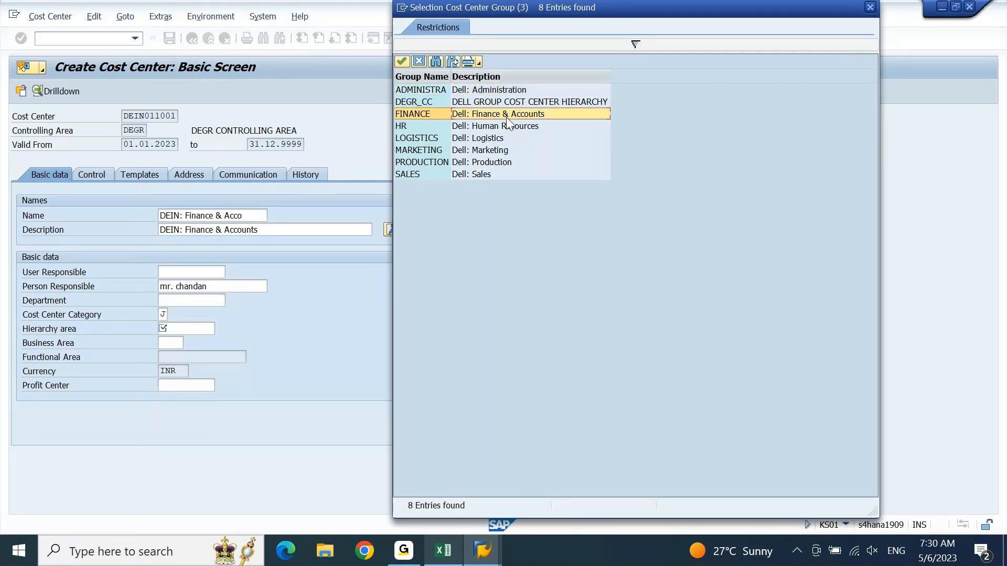
double_click(507, 118)
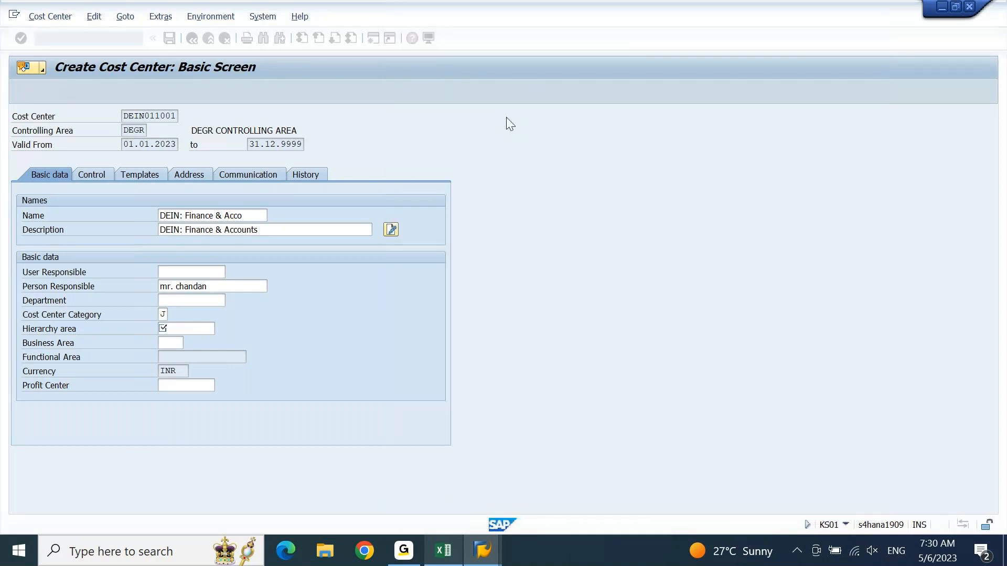
- Assign profit center DEIN01 by reusing the start of the cost center number, and validate the basic data
left_click(171, 341)
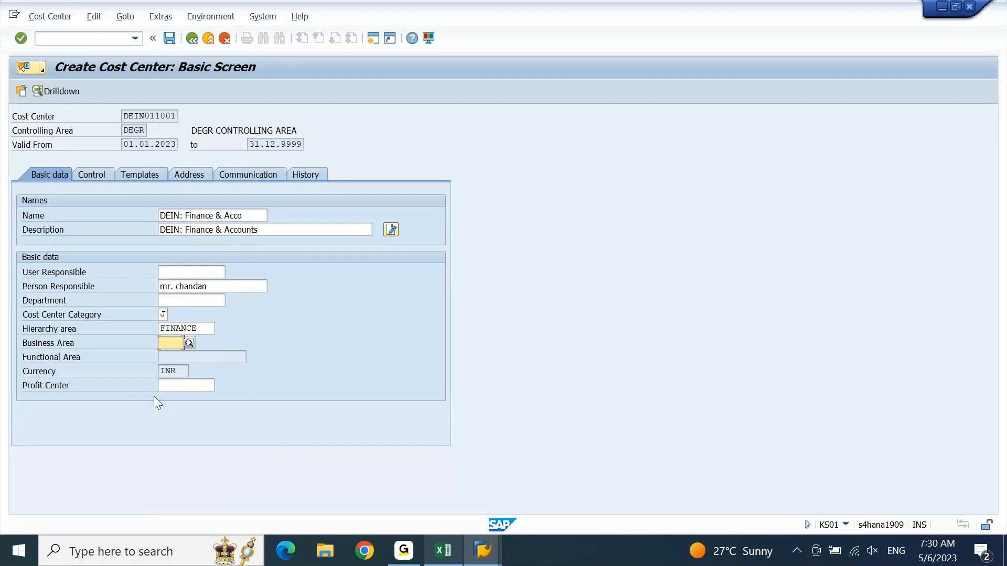
left_click(193, 383)
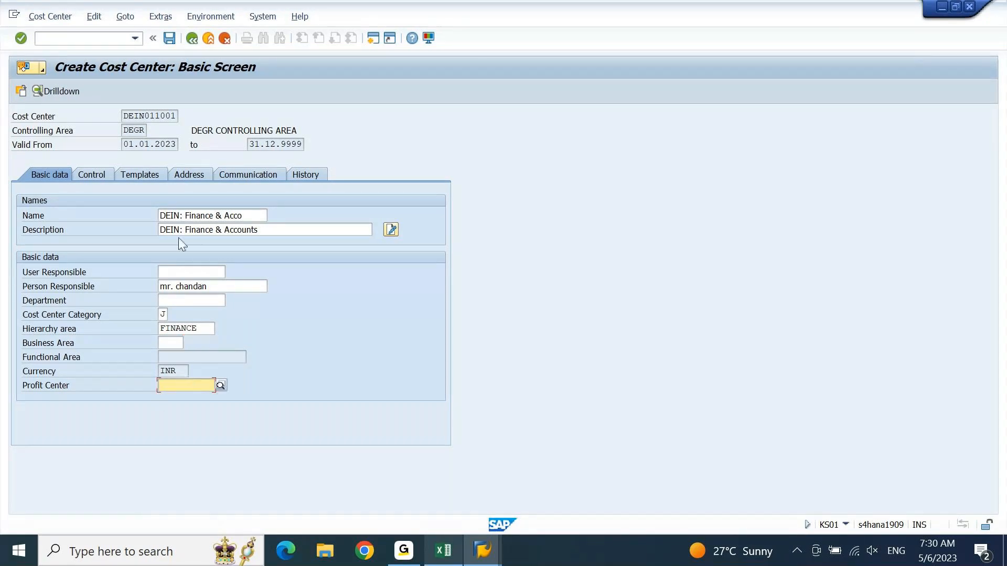
left_click(156, 116)
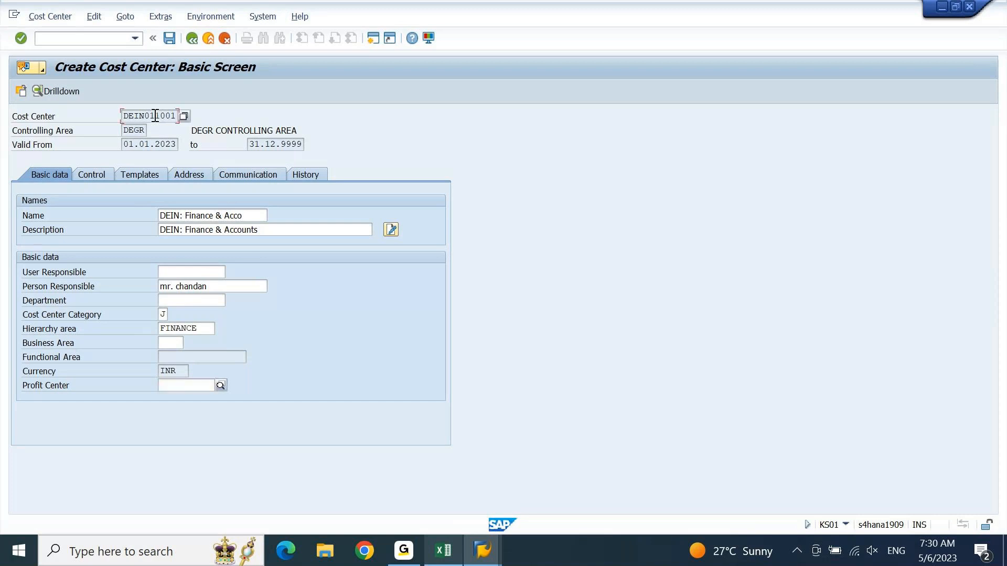
left_click_drag(156, 116, 121, 116)
key("ctrl+c")
left_click(122, 116)
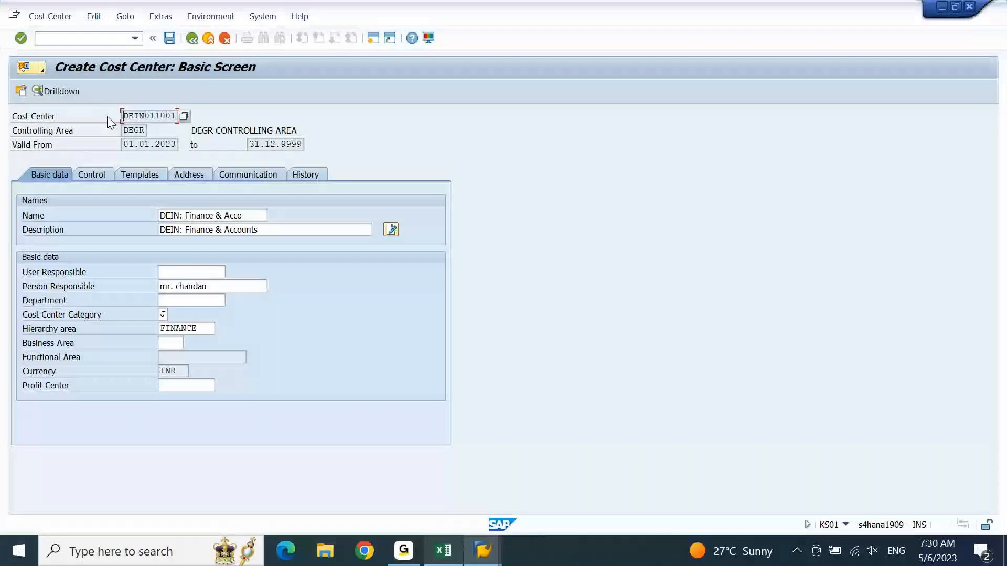
left_click(193, 384)
key("ctrl+v")
key("Return")
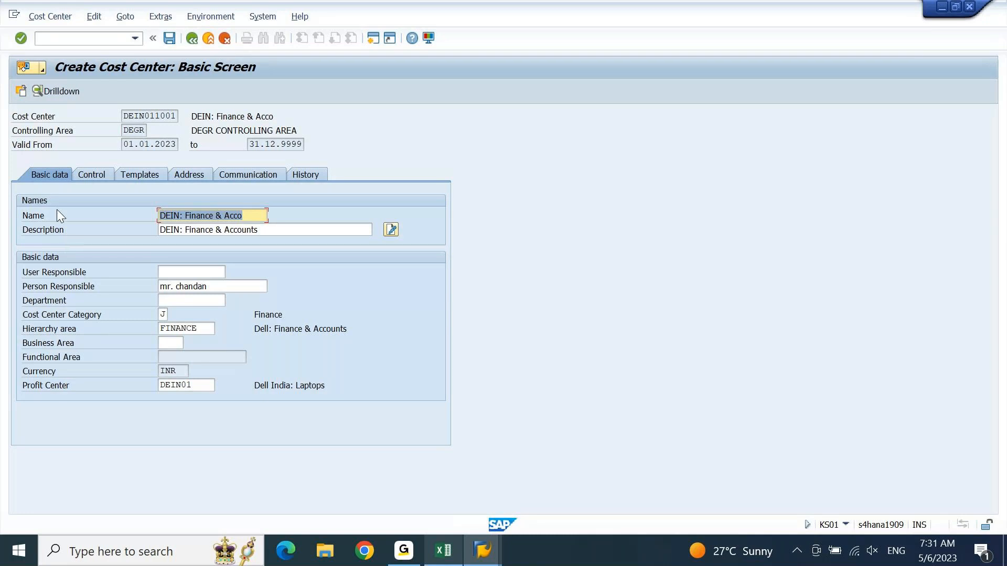
- Review the cost center's control lock indicators for actual and plan revenues, return to the basic data, and save the cost center
left_click(95, 173)
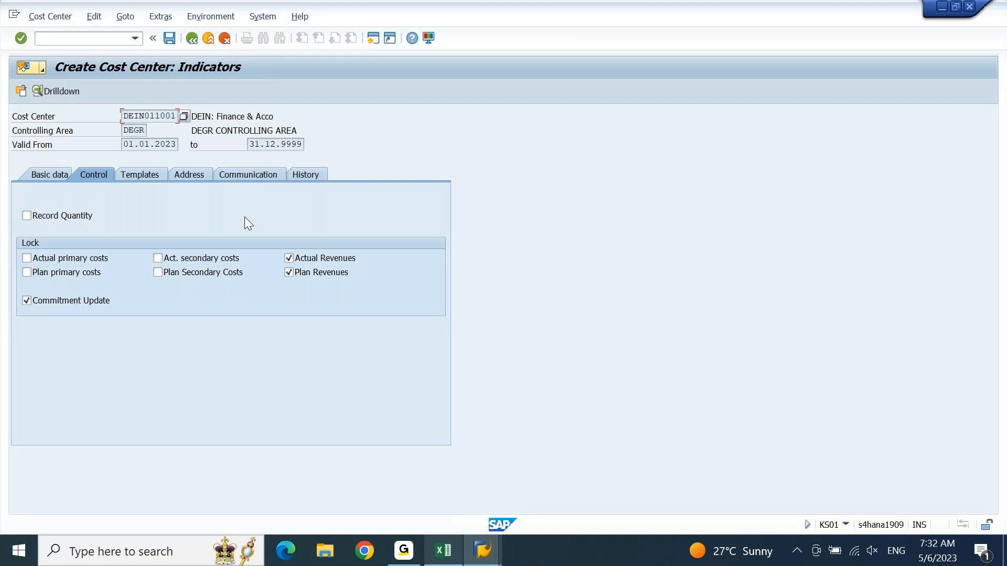
left_click(341, 273)
left_click(341, 272)
left_click(343, 263)
left_click(43, 175)
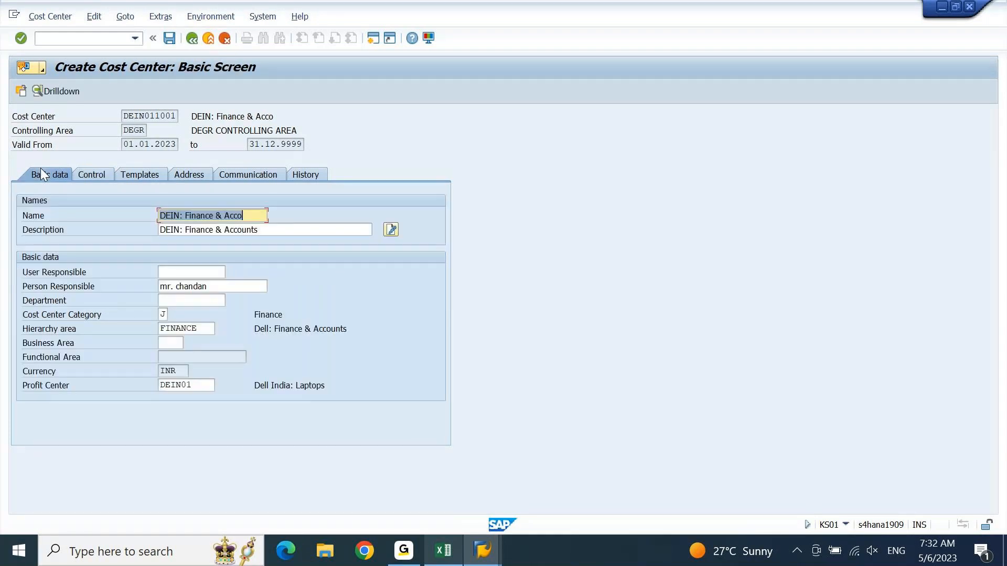
left_click(169, 38)
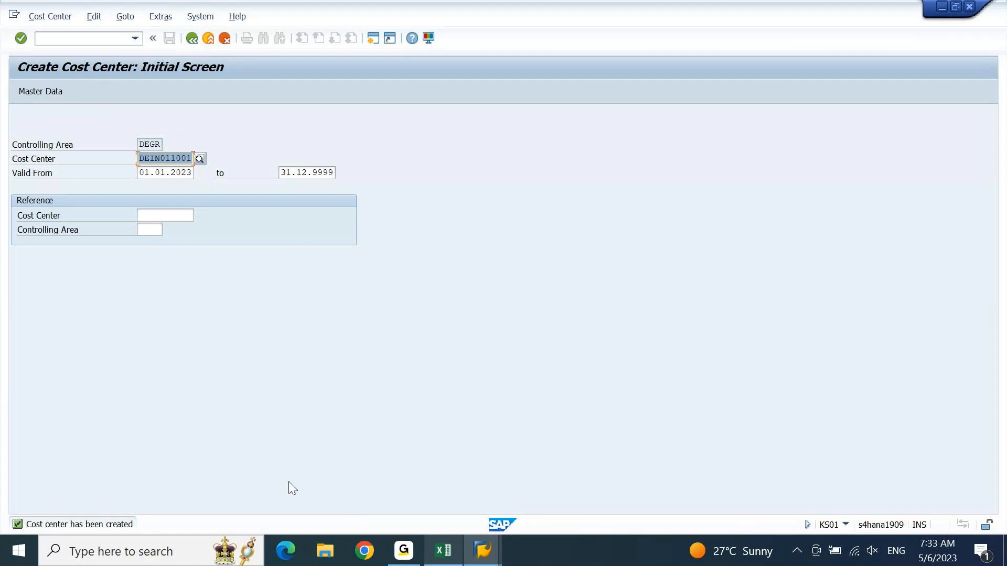
- Copy the Logistics cost center DEIN012001 from the Excel plan into the SAP Cost Center field and open its master data
left_click(442, 552)
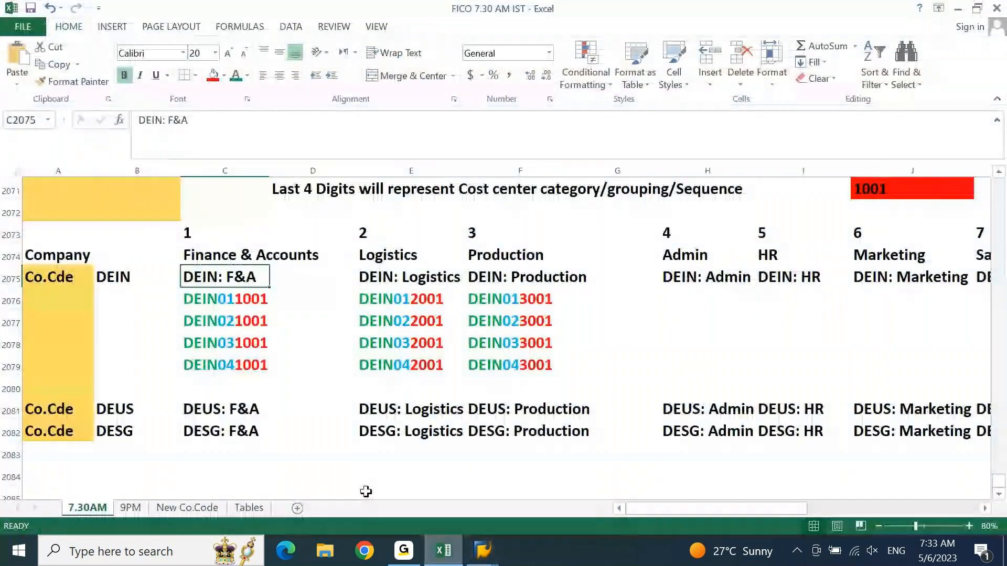
key("Right")
key("Right")
key("Down")
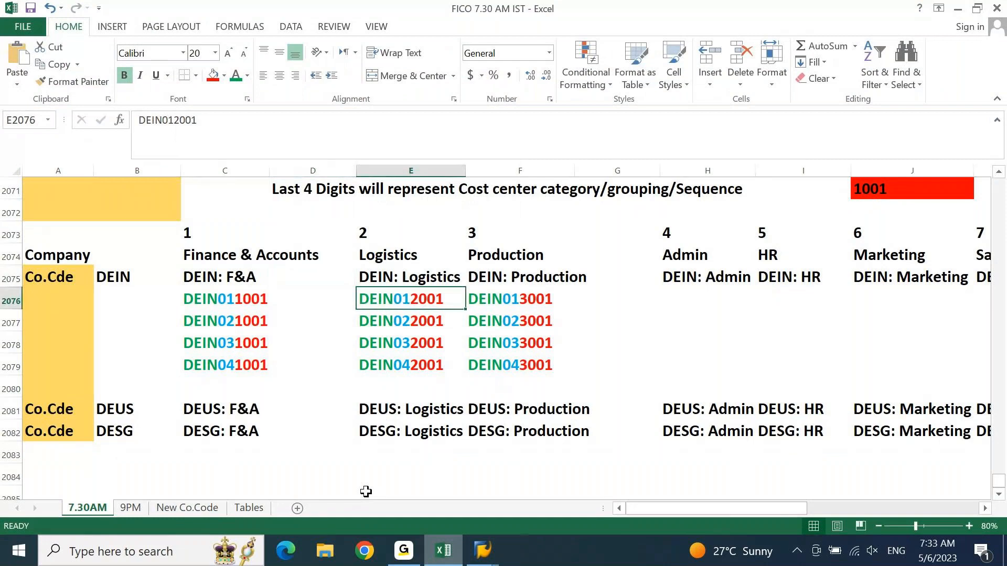
key("ctrl+c")
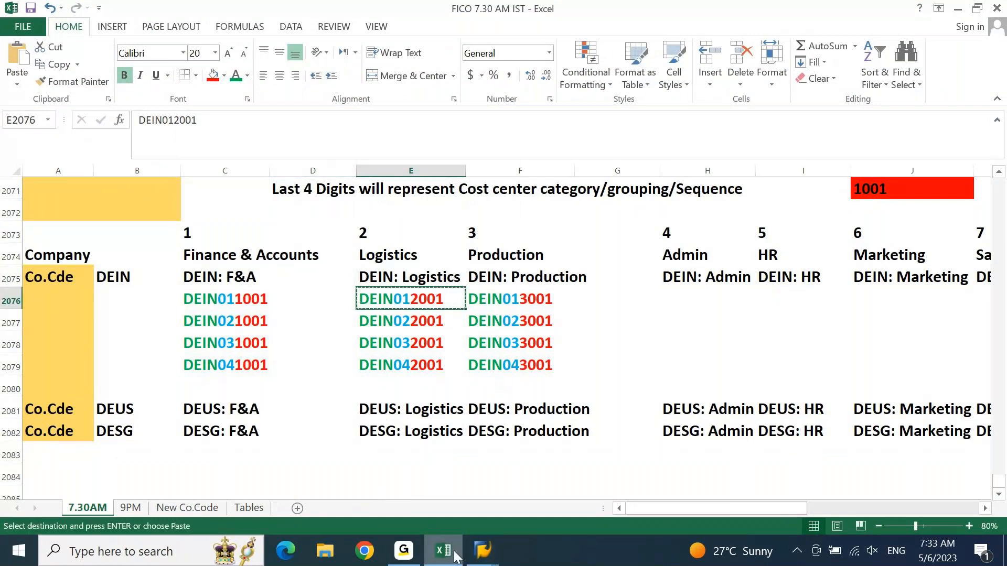
left_click(481, 550)
key("ctrl+v")
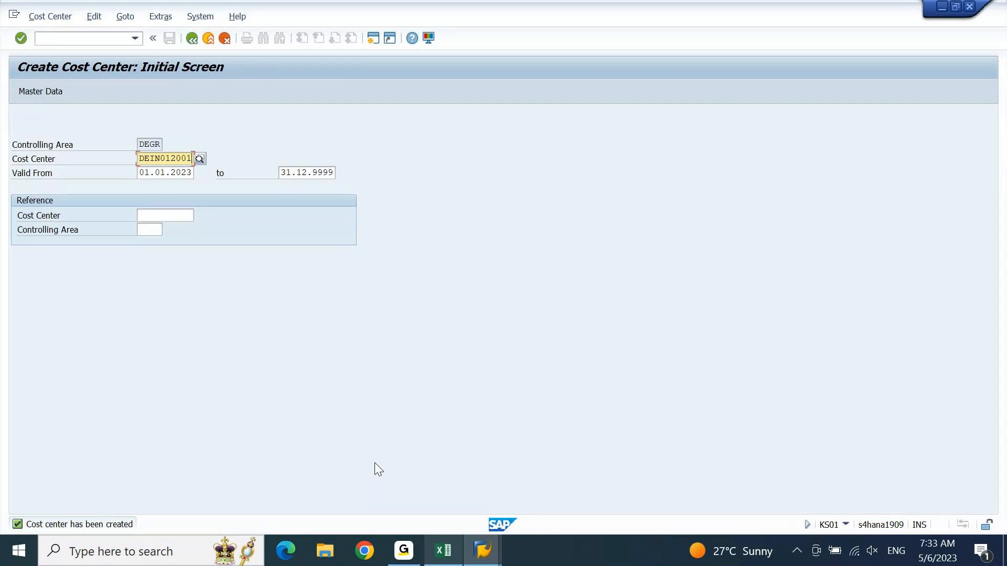
left_click(32, 95)
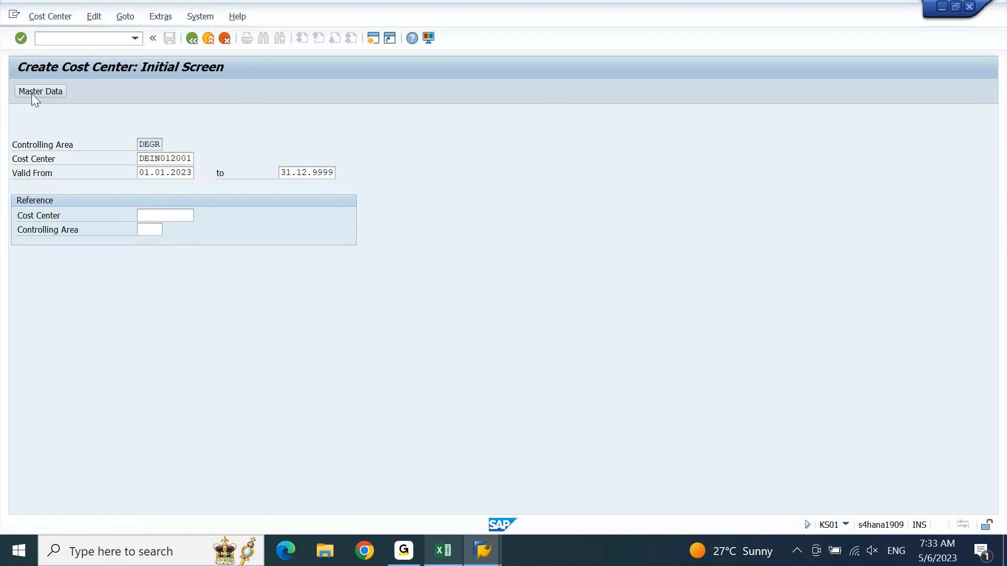
- Set the new cost center's name and description to "DEIN: Logistics", adapting the earlier Finance name entry
key("Down")
key("Down")
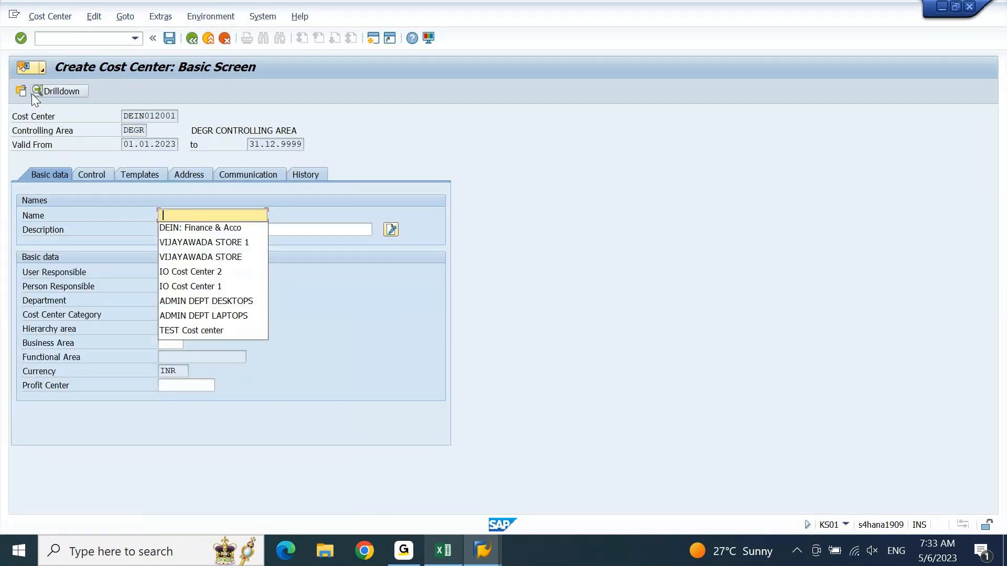
key("Return")
key("ctrl+shift+Left")
key("ctrl+shift+Left")
key("ctrl+shift+Left")
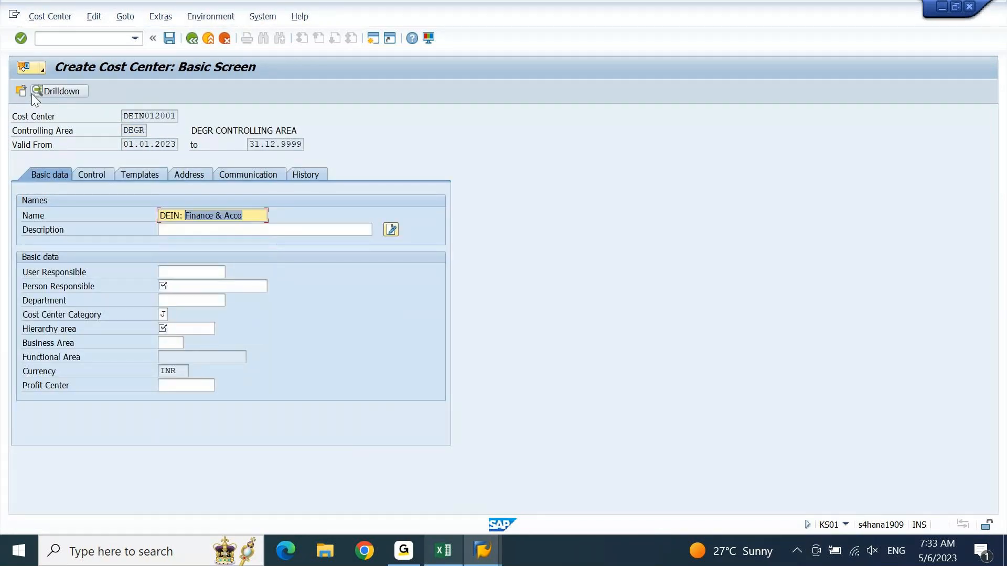
type("Logistics")
key("ctrl+a")
key("ctrl+c")
key("Tab")
key("ctrl+v")
key("Tab")
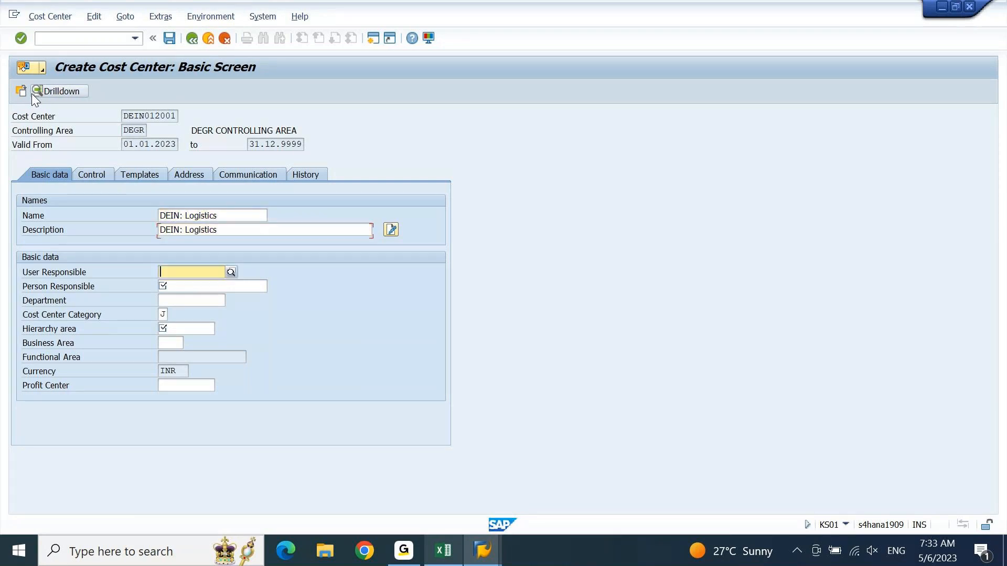
- Enter the person responsible's name and set the cost center category to G (Logistics)
key("Tab")
type("Mr. ")
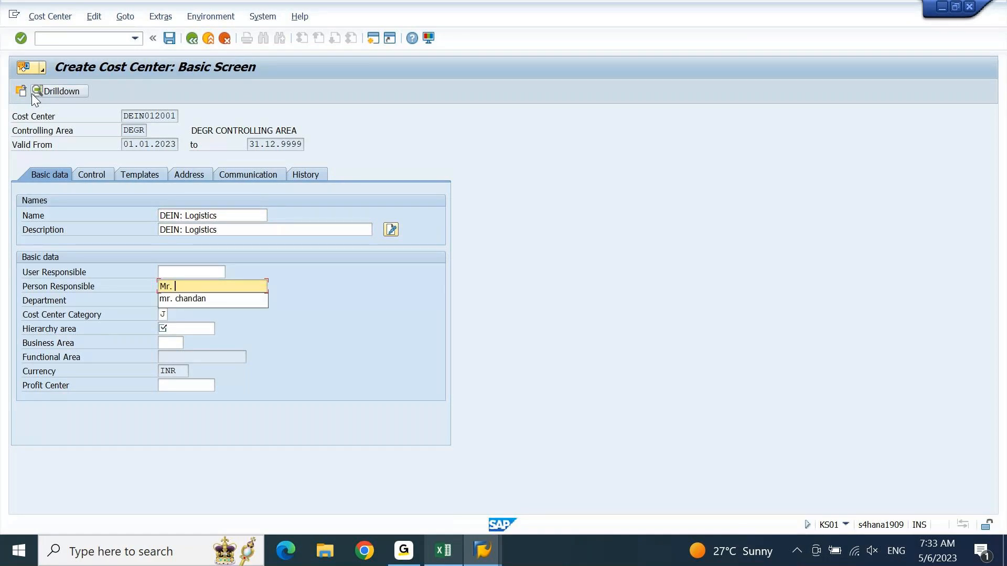
type("Sibgath")
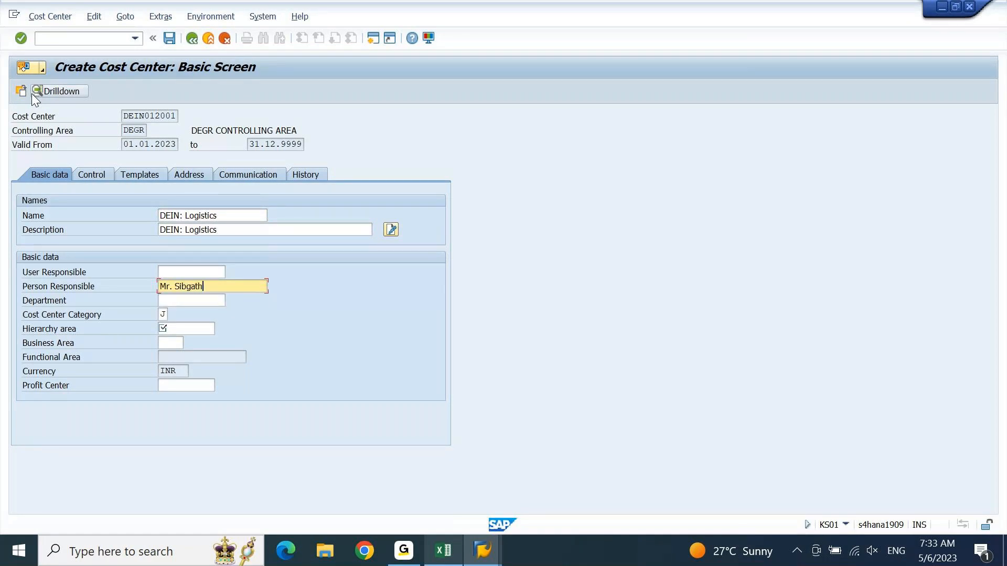
key("Tab")
key("Tab")
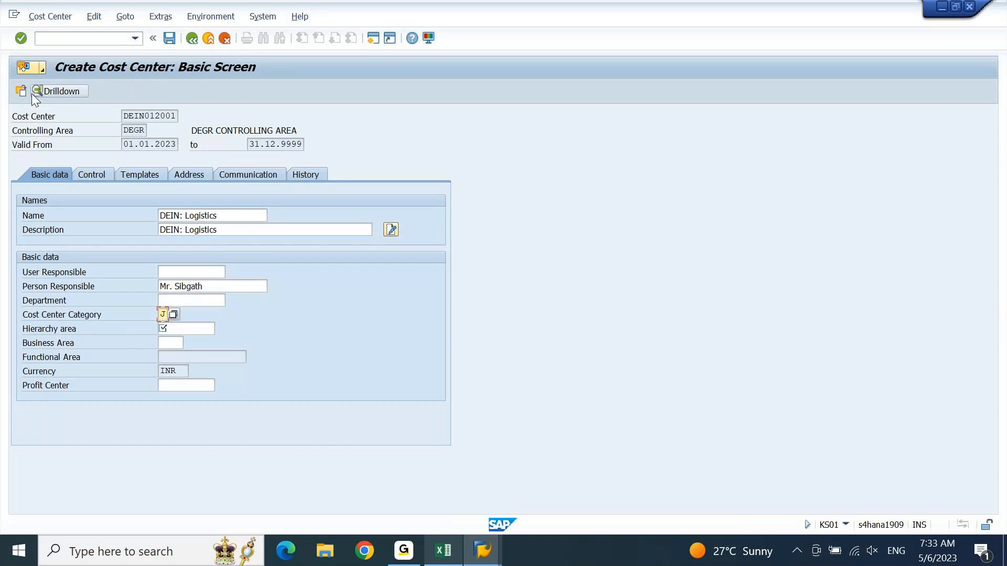
key("F4")
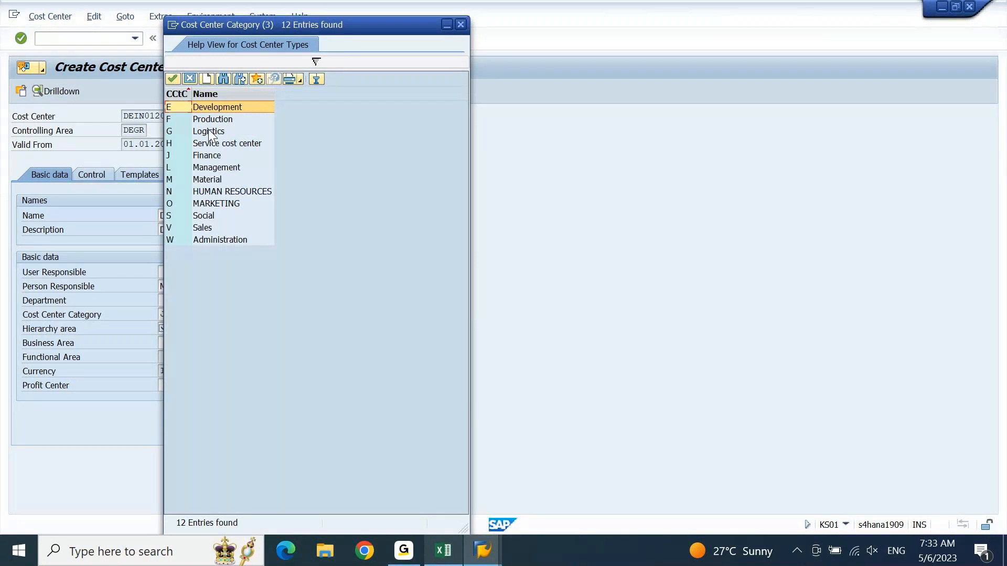
double_click(209, 131)
- Assign the cost center to the LOGISTICS group (Dell: Logistics) as its hierarchy area
left_click(212, 329)
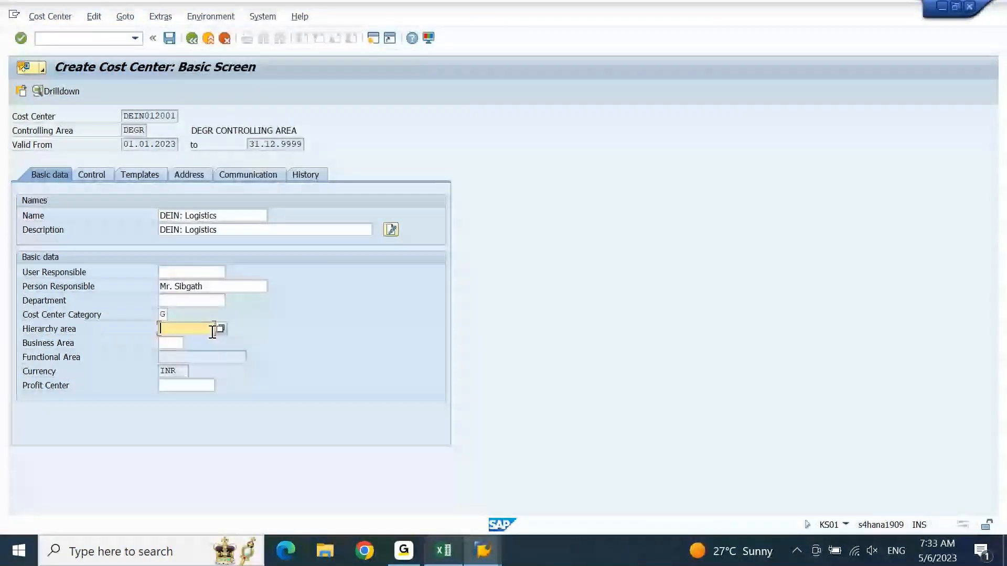
left_click(220, 329)
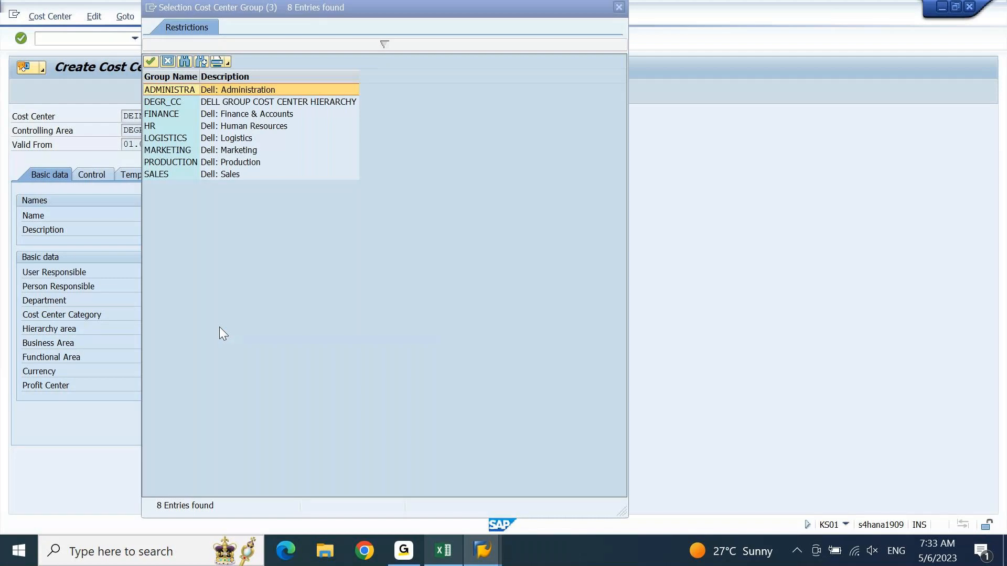
left_click(222, 139)
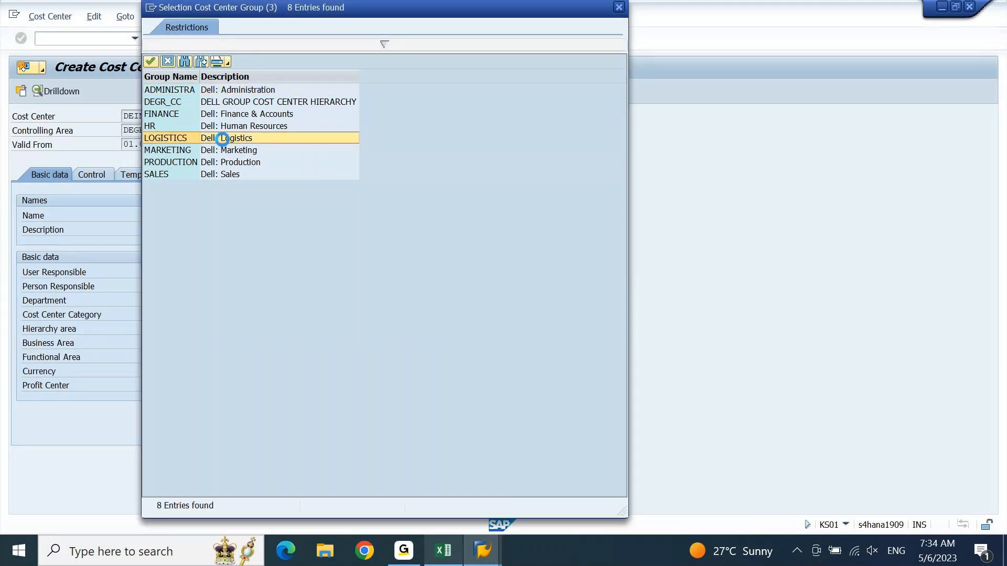
double_click(222, 138)
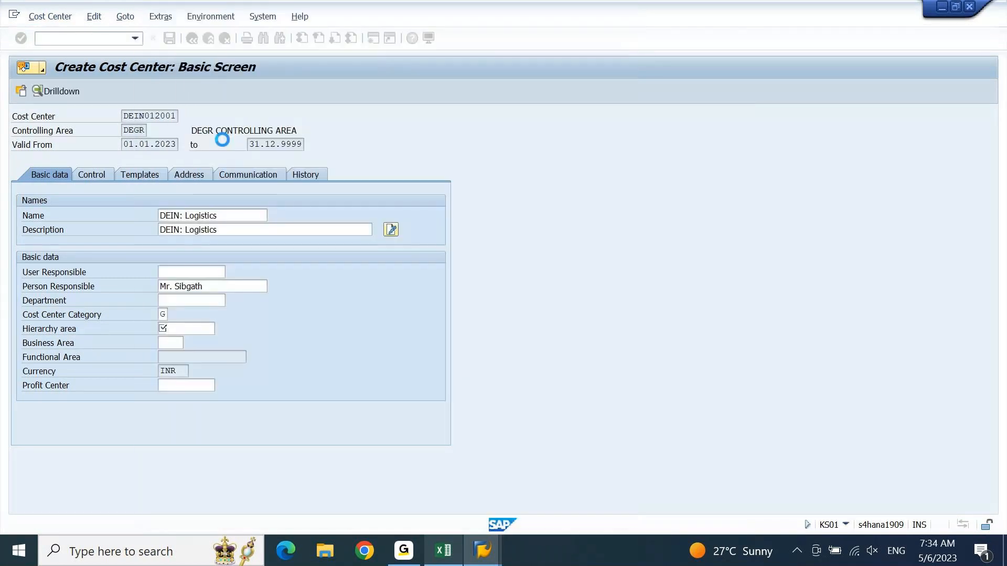
- Assign profit center DEIN01 by reusing the start of the cost center number, and save the Logistics cost center
left_click(186, 386)
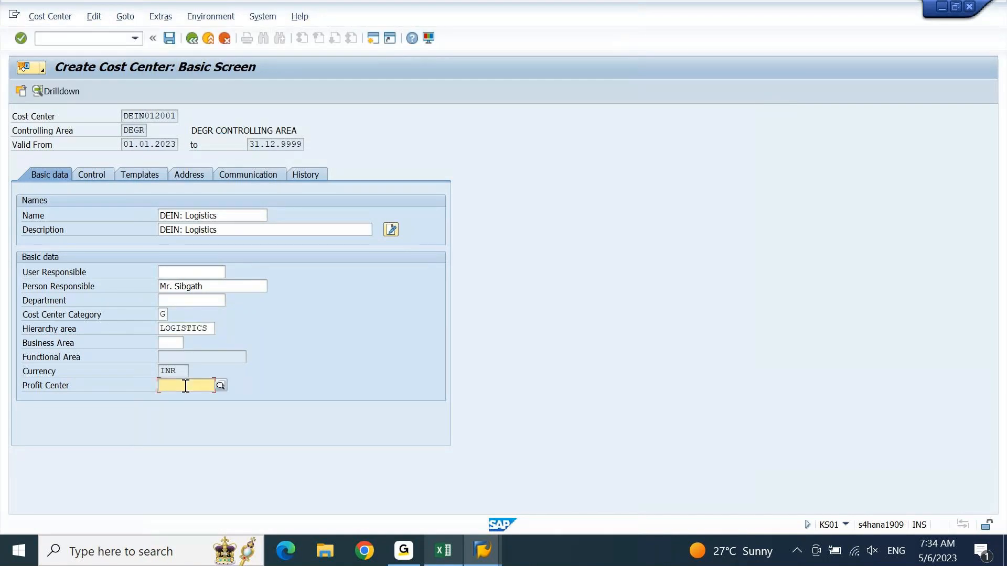
left_click(156, 115)
left_click_drag(156, 115, 117, 119)
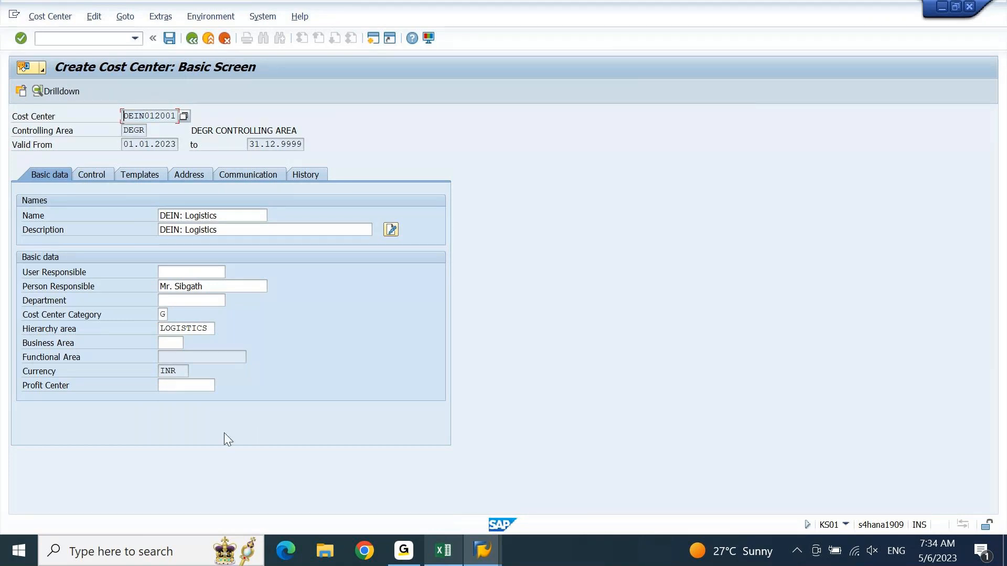
left_click(204, 387)
key("ctrl+v")
key("Return")
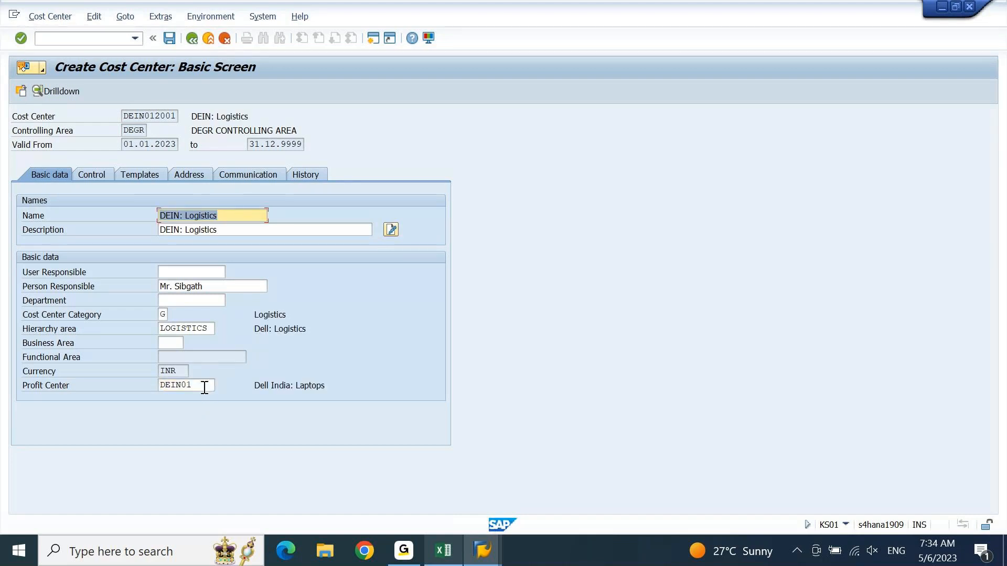
left_click(168, 38)
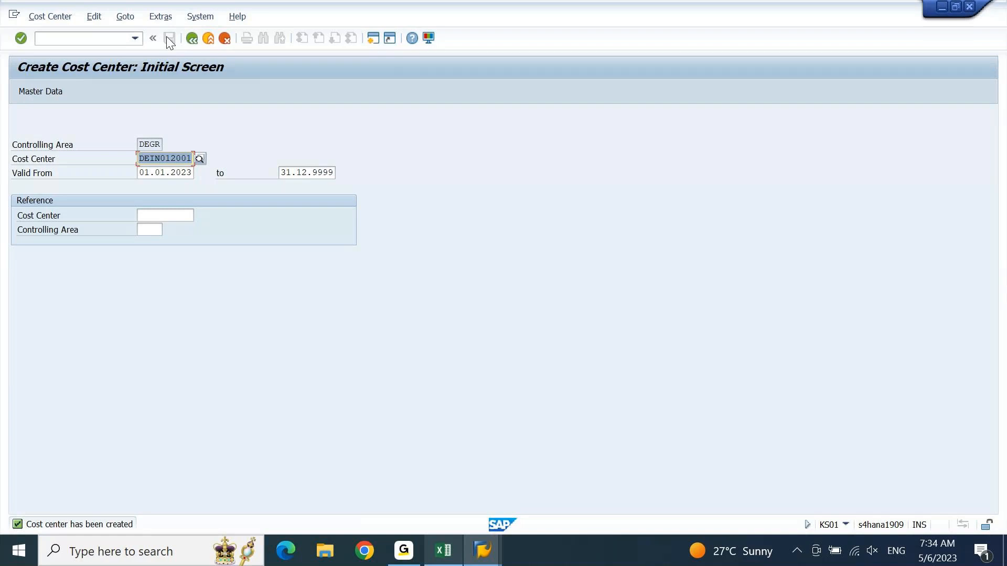
- Switch from creating to changing cost centers and open the master data of DEIN012001
left_click(50, 17)
left_click(53, 59)
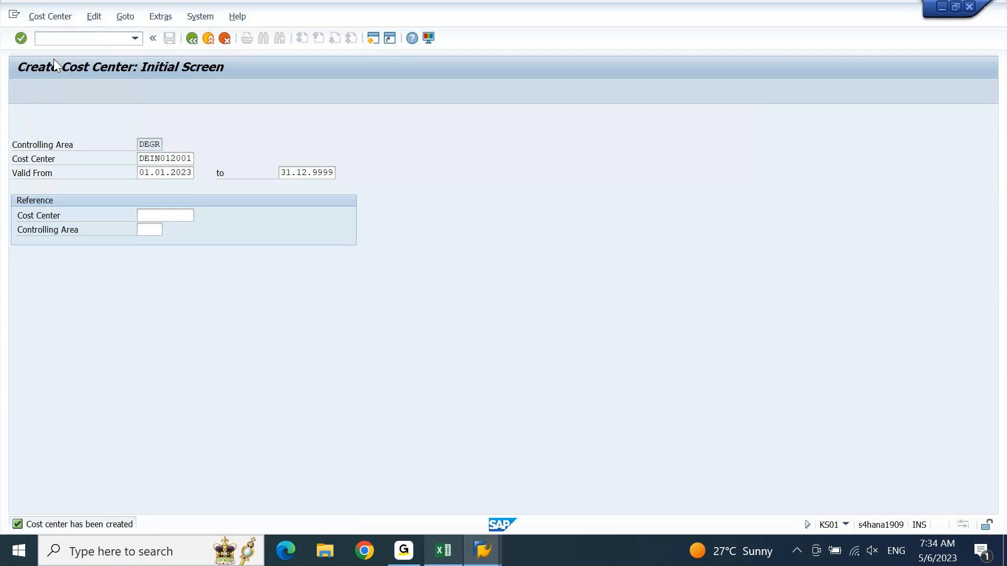
key("Return")
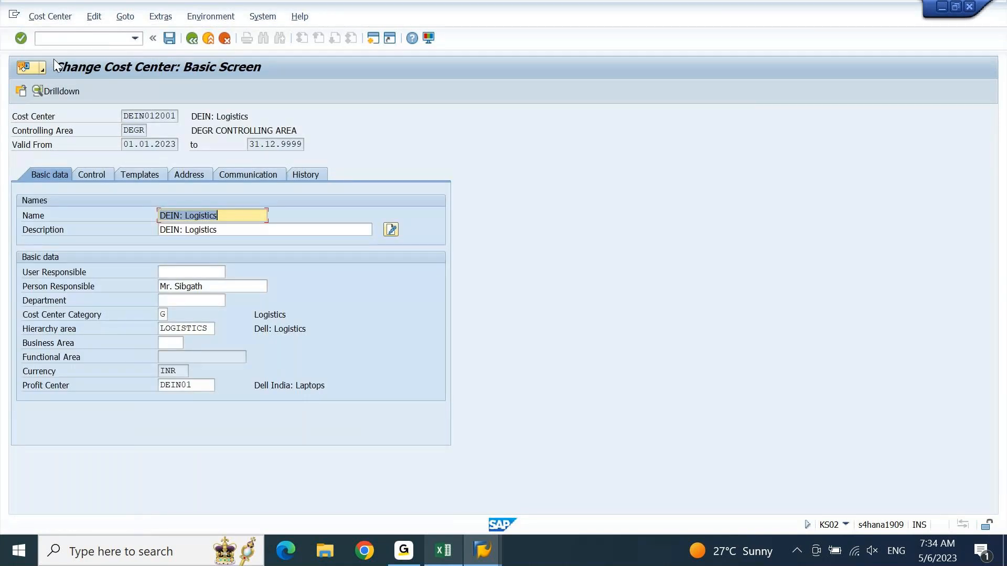
- Change the Logistics cost center's name to "DEIN LaptopLogistics"
left_click(199, 217)
double_click(210, 216)
left_click(251, 216)
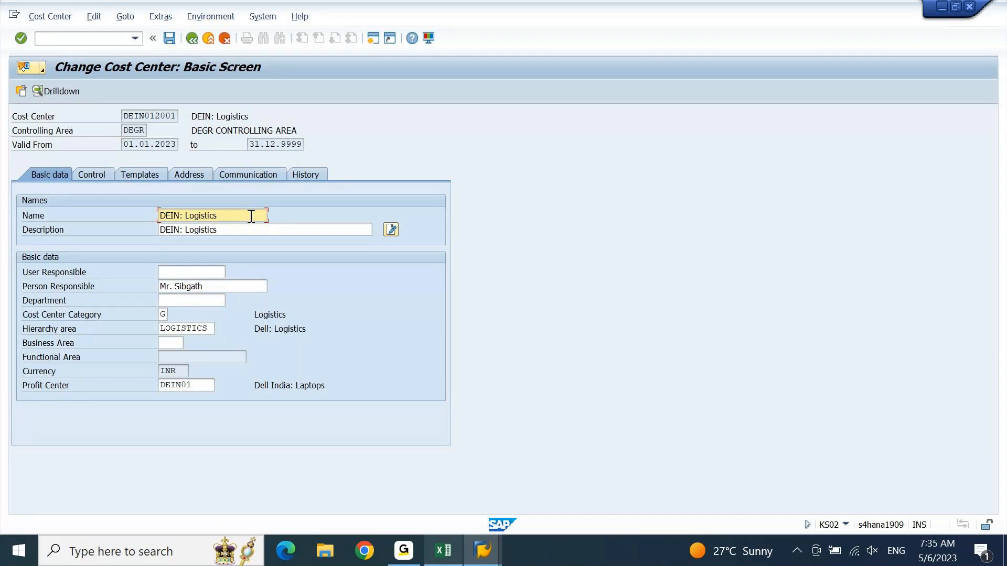
type("Lapto")
key("Left")
key("Left")
key("BackSpace")
key("Right")
key("Right")
key("Right")
type("p")
key("Down")
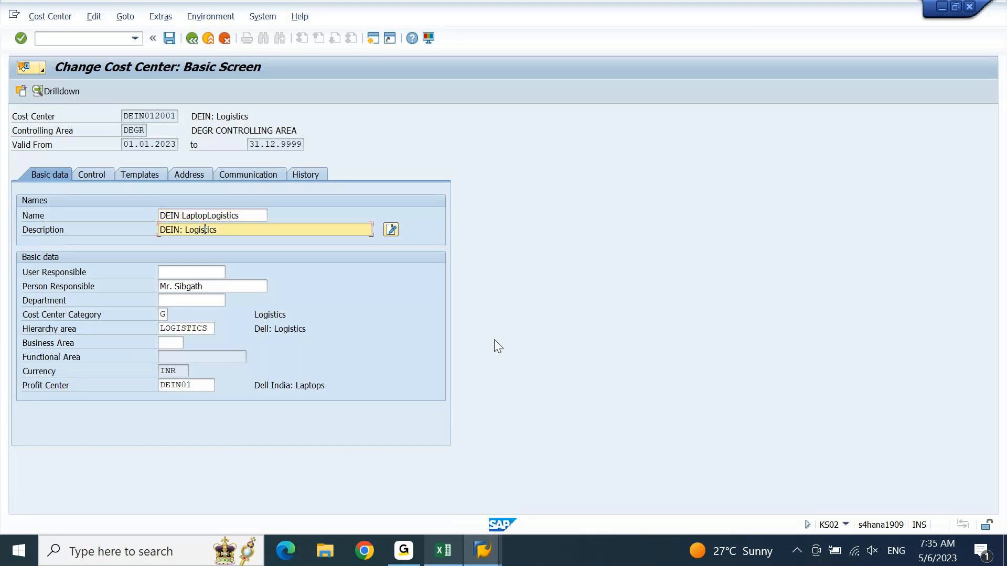
- Change the Logistics cost center's description to "DEIN: Laptops Logistics" and validate the entry
key("Left")
key("Left")
key("Left")
key("Left")
key("Left")
type("Laptops")
key("Return")
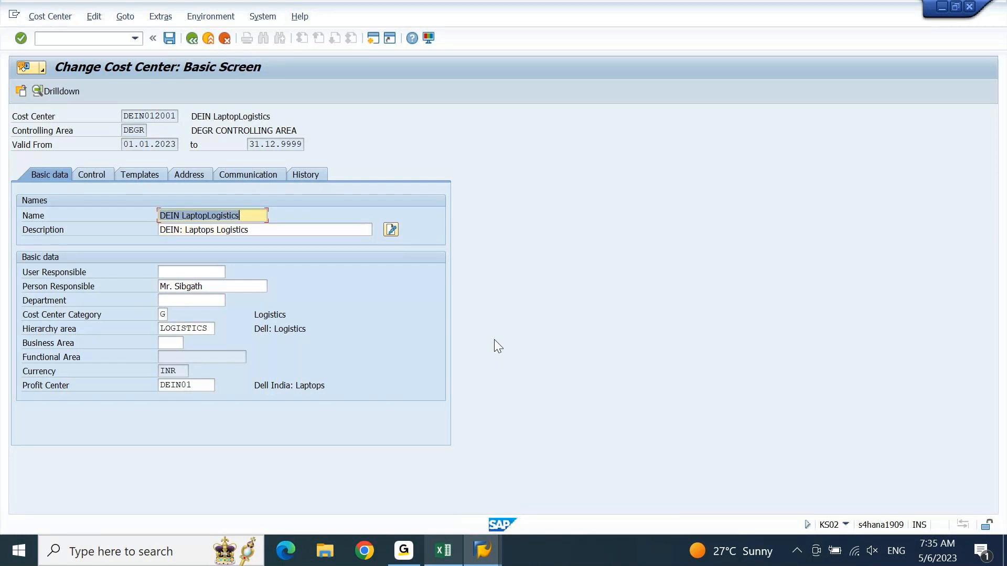
- Correct the cost center's name to "DEIN Laptop Logistic" and save the changed cost center
key("Left")
key("Left")
key("Left")
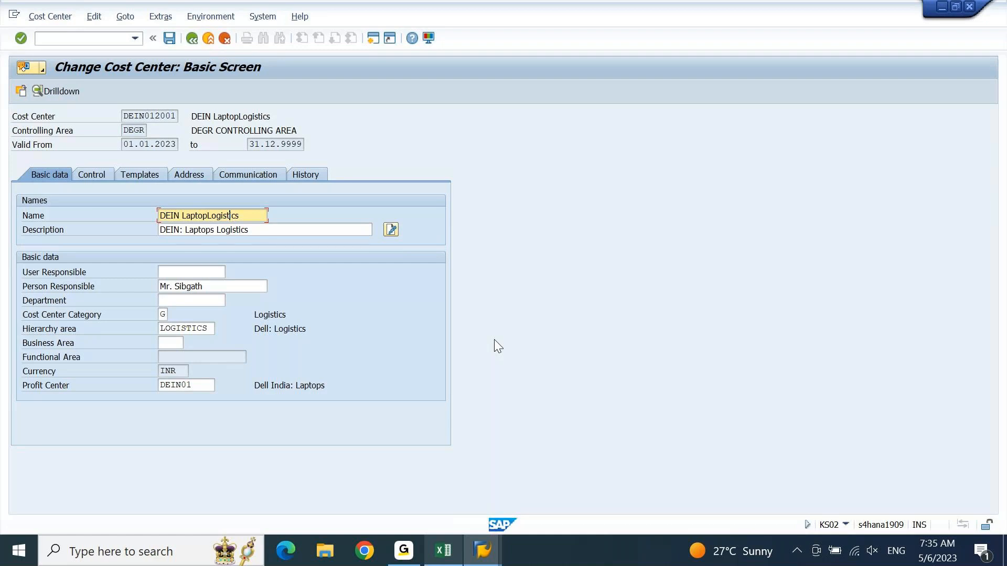
key("End")
key("BackSpace")
key("Left")
key("Left")
key("Left")
key("Left")
key("Left")
key("Left")
key("Left")
key("Left")
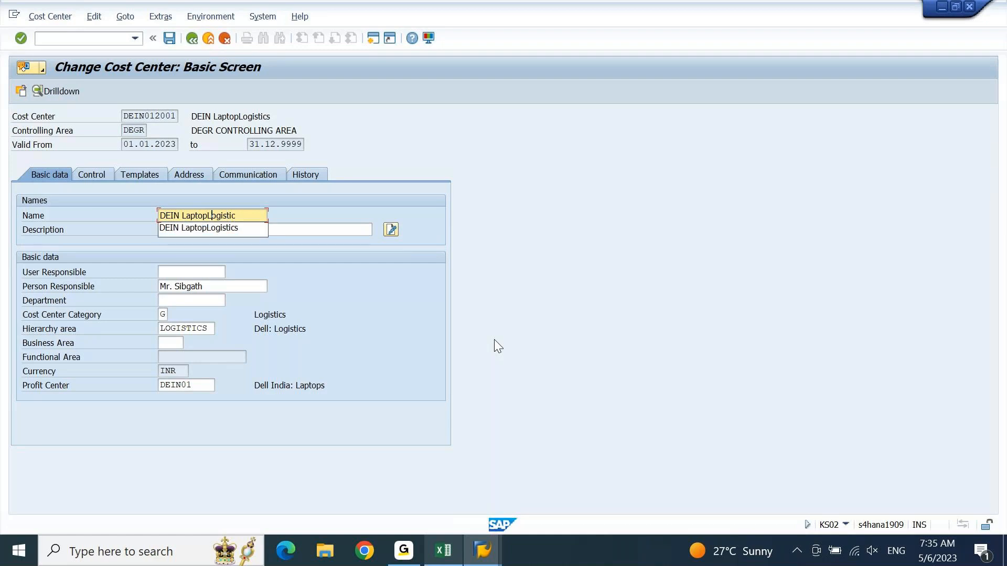
key("Return")
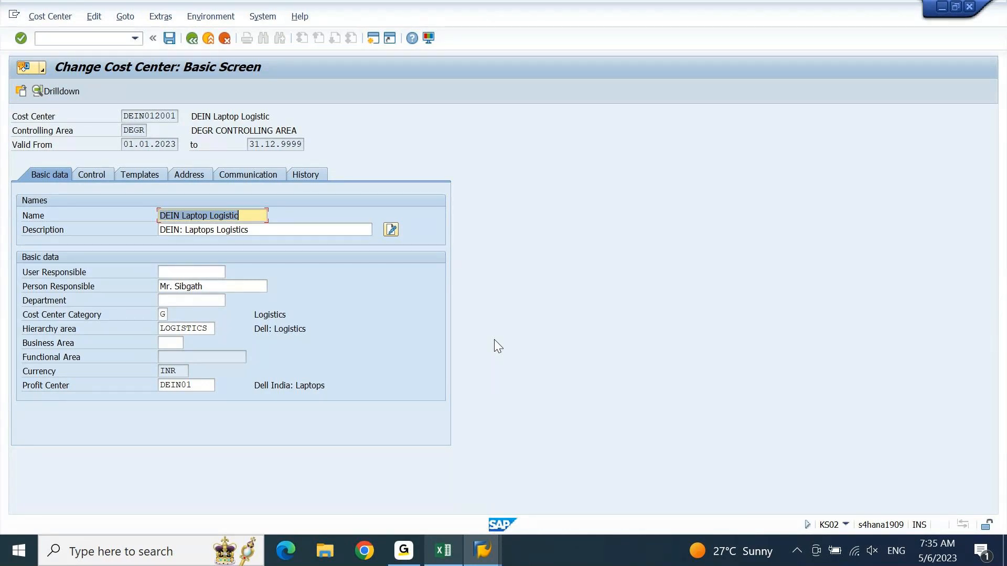
key("ctrl+s")
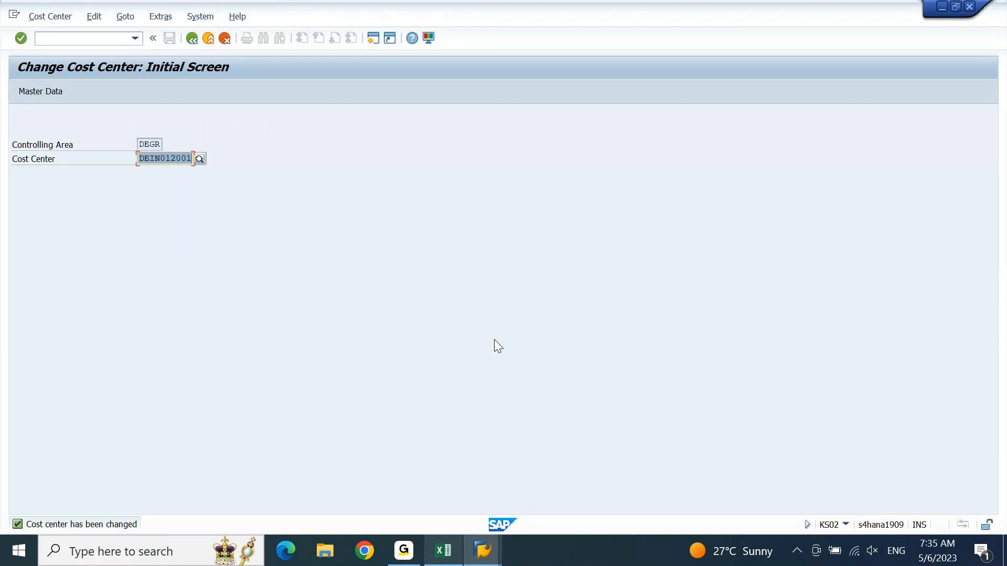
- Open the master data of the Finance cost center DEIN011001 for changing
key("Left")
key("Left")
key("Left")
key("BackSpace")
type("1")
key("Return")
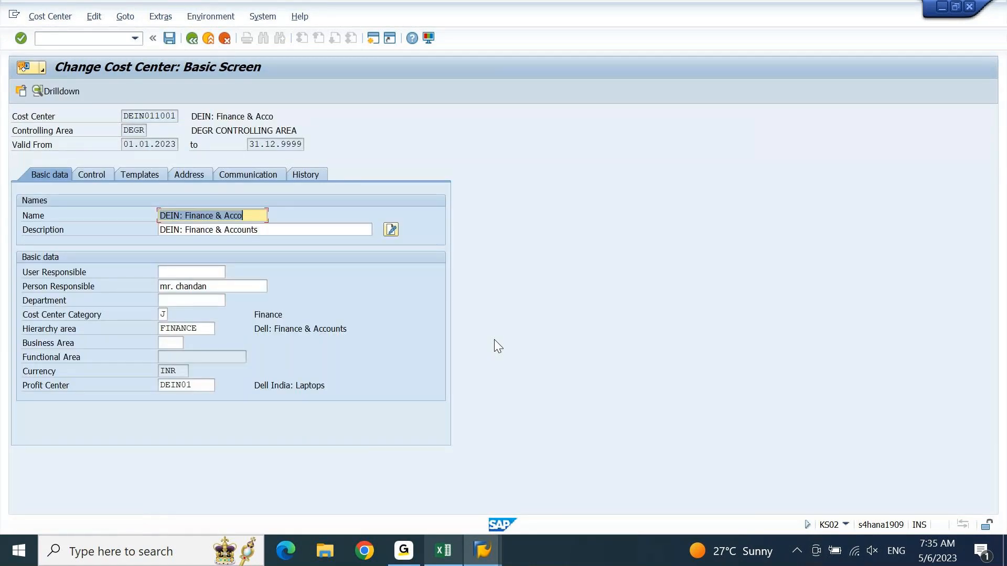
- Change the Finance cost center's name to "DEIN: Laptop Finance"
key("Left")
key("Left")
key("Left")
key("Left")
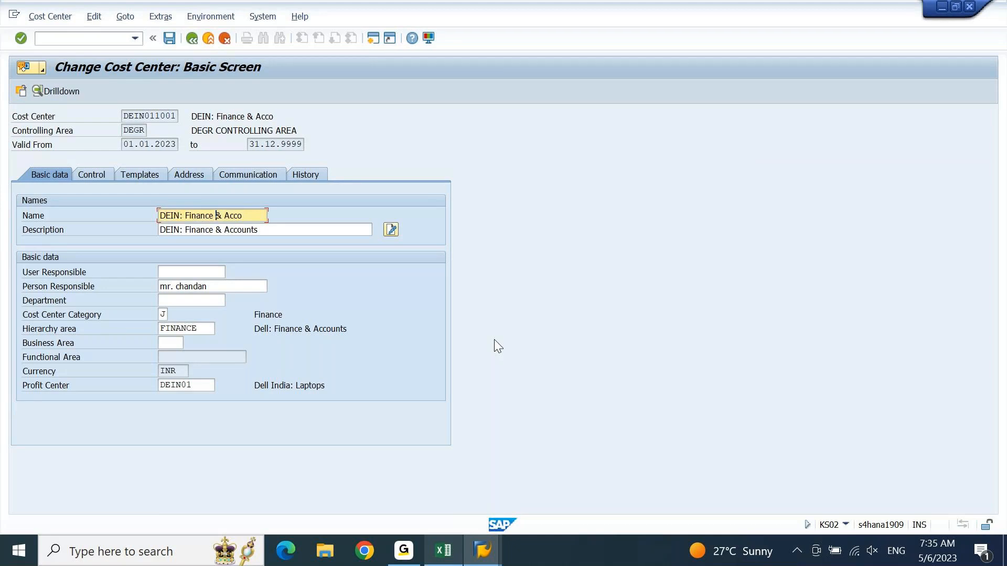
key("Right")
key("Right")
key("Right")
key("Right")
key("Right")
key("Right")
key("shift+Right")
key("shift+Right")
key("shift+Right")
key("shift+End")
key("Delete")
key("Left")
key("Left")
key("Left")
key("Left")
key("Left")
key("Left")
key("Left")
type("Laptop")
key("Tab")
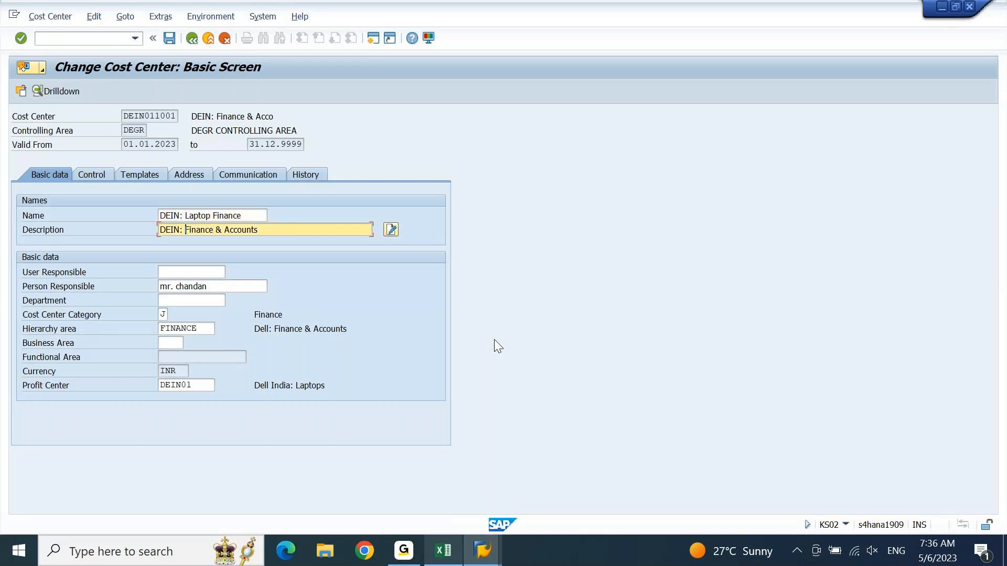
- Change the Finance cost center's description to "DEIN: Laptops Finance & Accounts" and save the cost center
type("Laptop")
type("s")
key("Return")
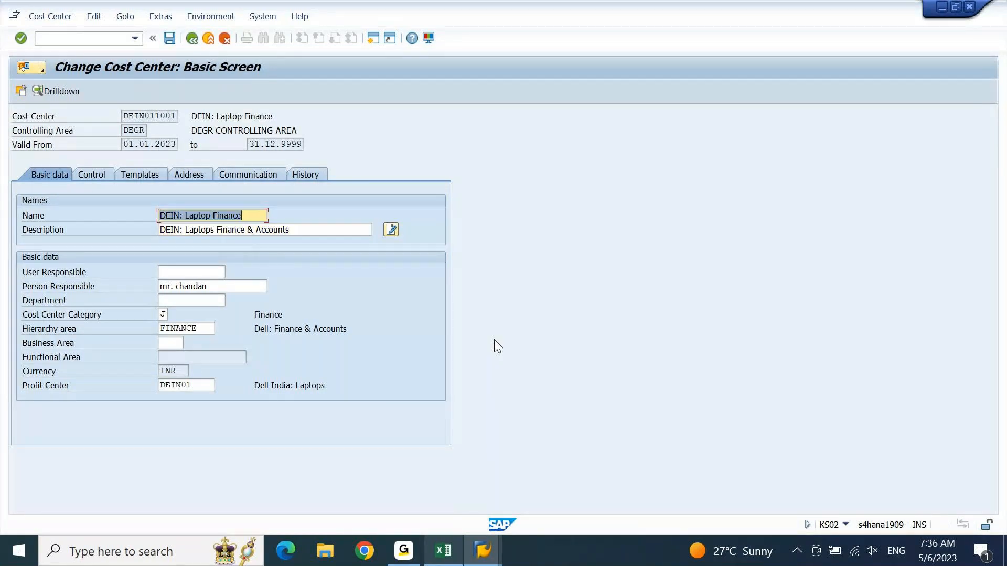
left_click(166, 41)
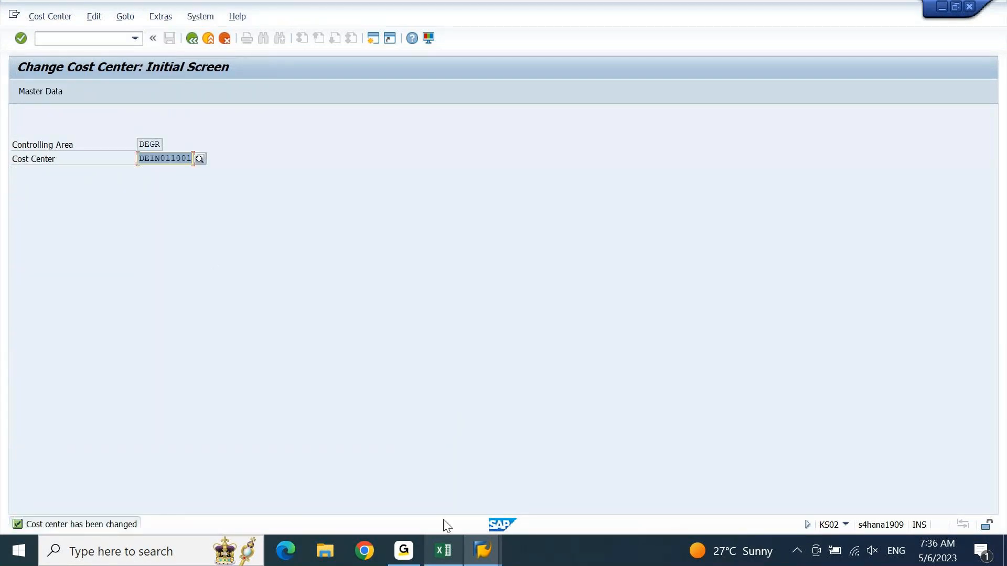
- Switch to the Excel plan and copy the Finance & Accounts cost center code DEIN021001
left_click(449, 545)
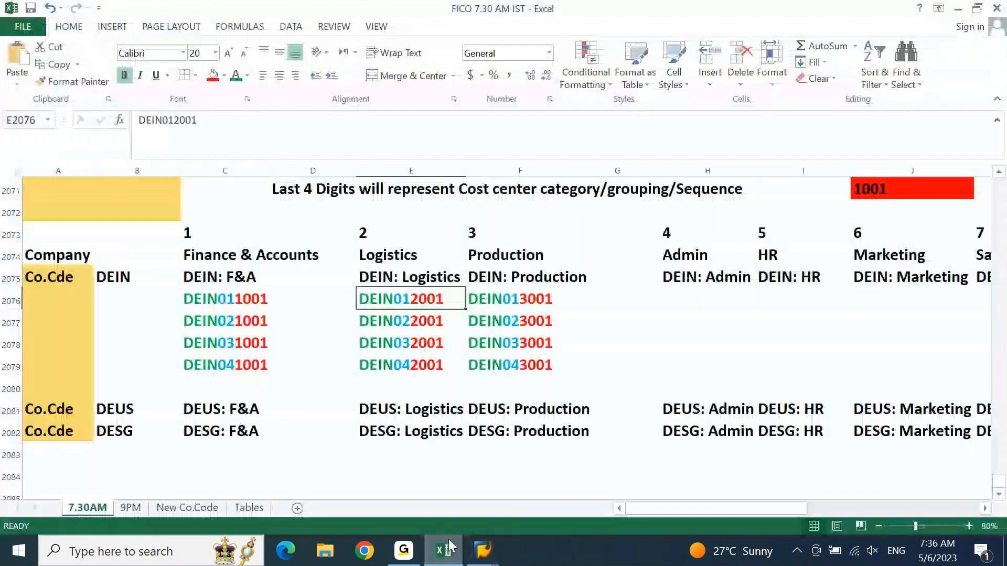
key("Down")
key("Left")
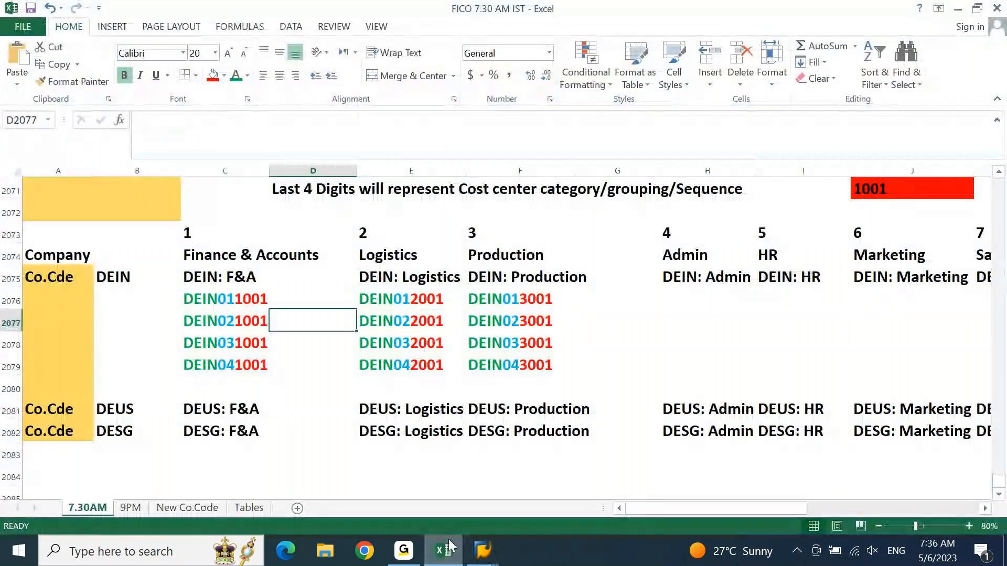
key("Left")
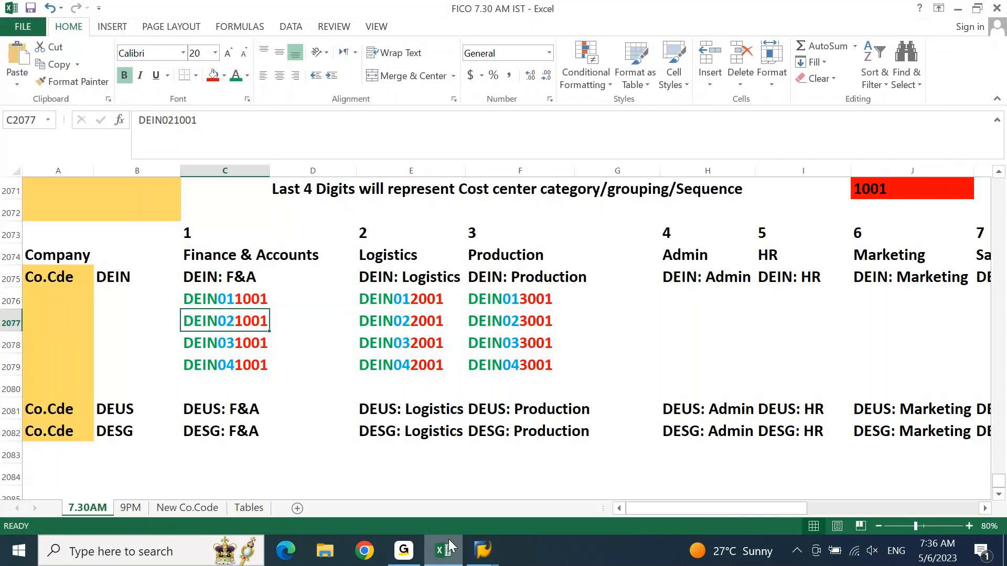
key("ctrl+c")
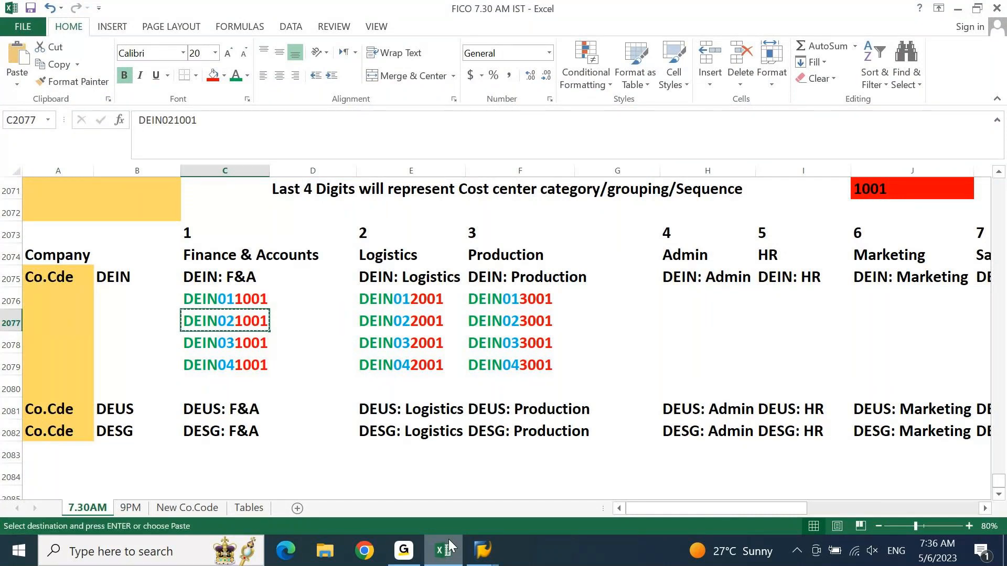
- Back in SAP, switch to creating a cost center and open the basic data for DEIN021001
left_click(449, 547)
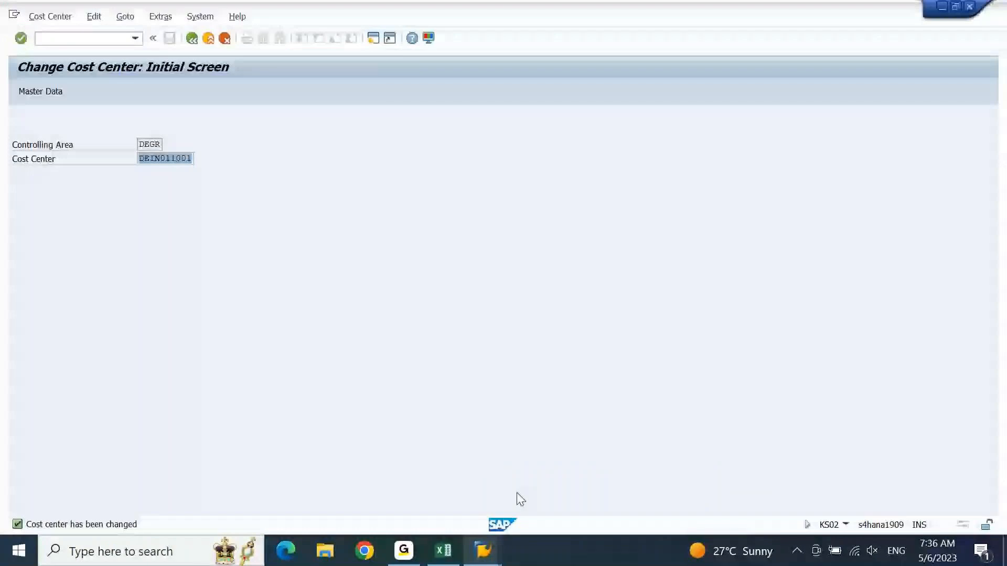
left_click(50, 16)
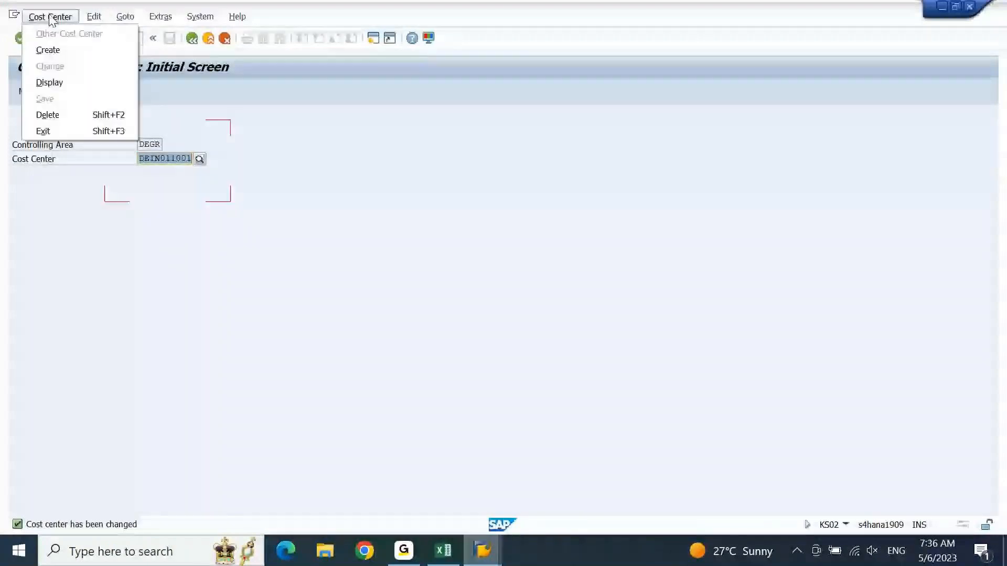
left_click(49, 49)
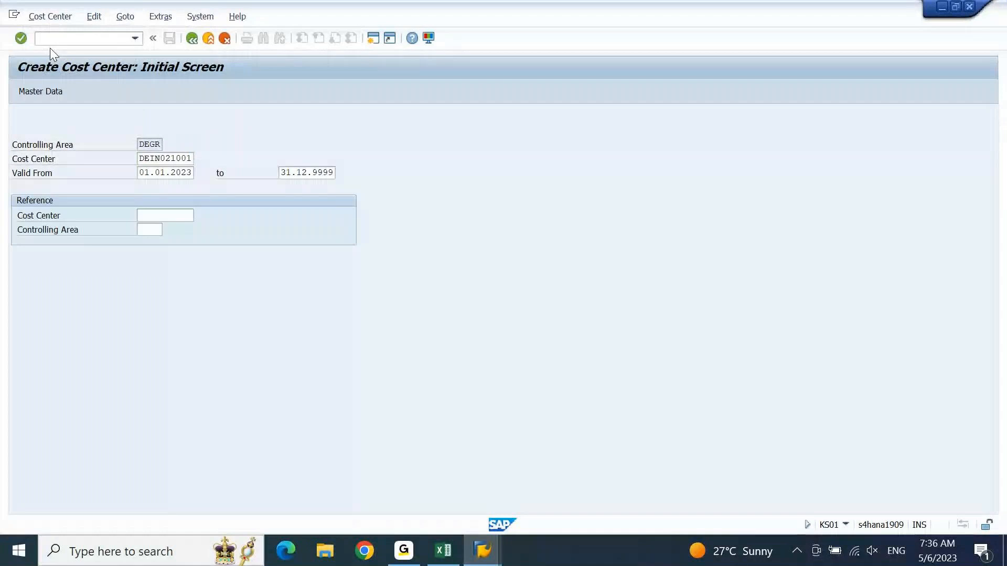
key("Return")
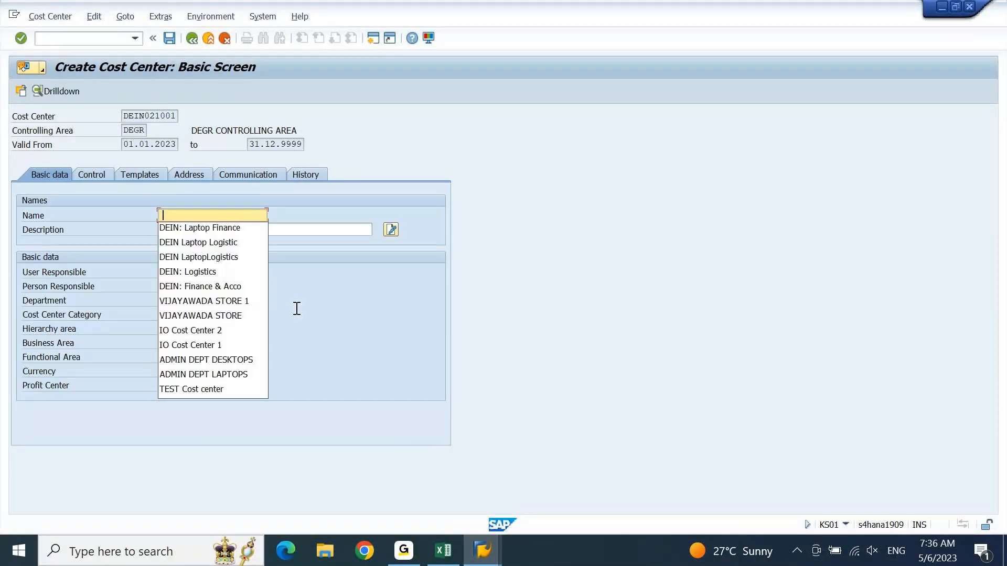
- Fill the new cost center's name with the earlier entry "DEIN: Laptop Finance"
key("Down")
key("Down")
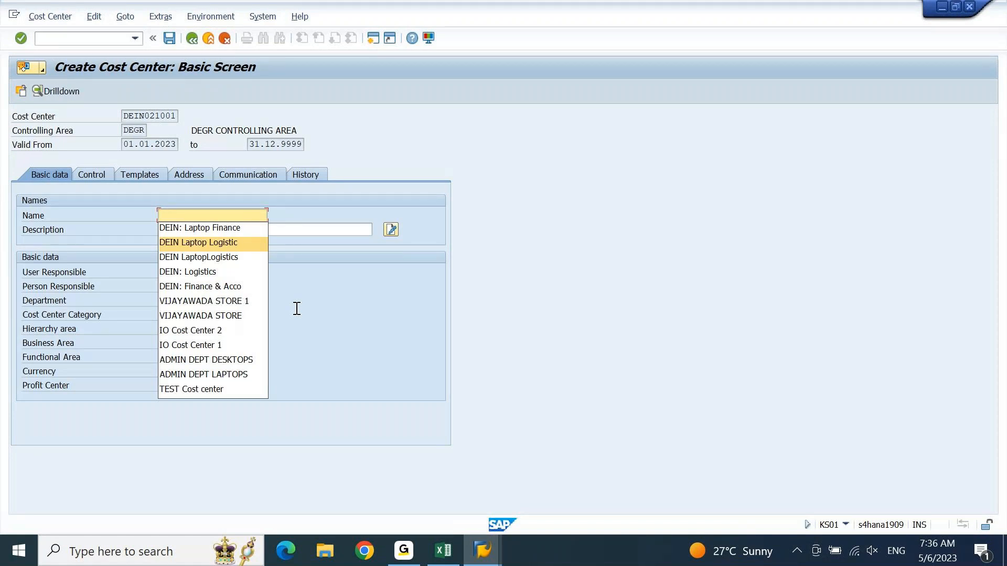
key("Down")
key("Down")
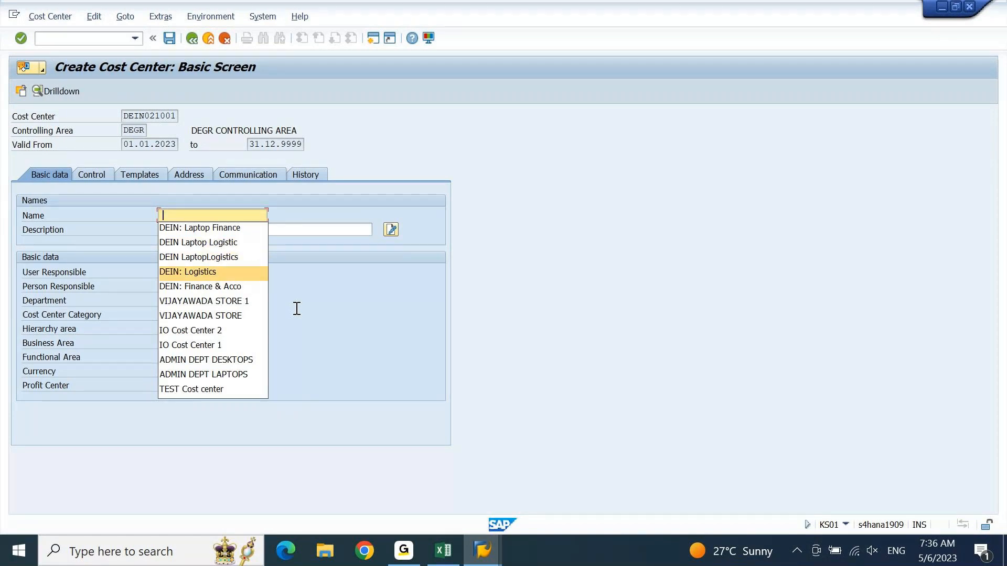
key("alt+Tab")
key("alt+Tab")
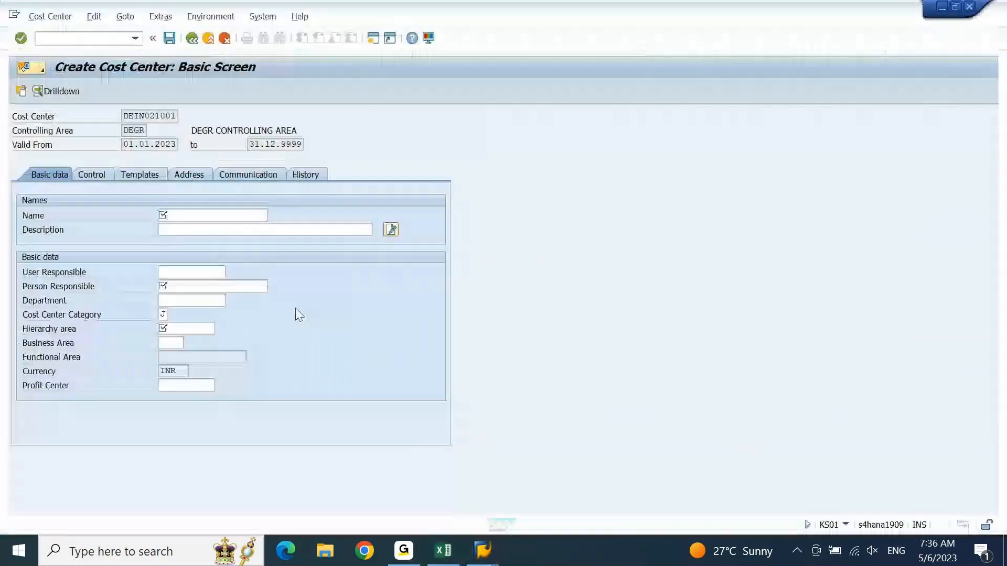
key("Down")
key("Down")
key("Down")
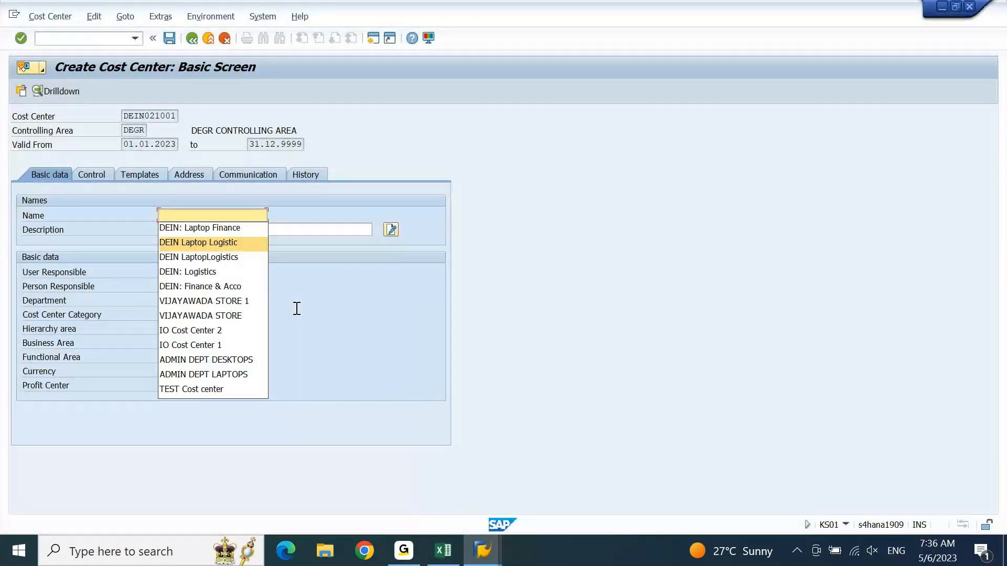
key("Down")
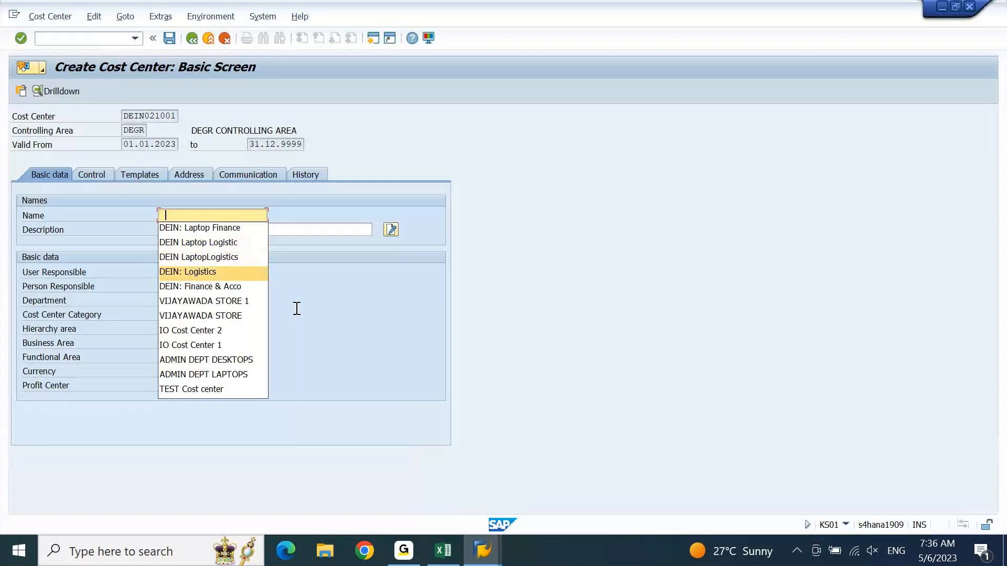
key("Up")
key("Up")
key("Up")
- Edit the cost center's name to read "DEIN:Desktop Finance"
key("ctrl+Left")
key("ctrl+Left")
key("Right")
key("shift+Left")
key("shift+Left")
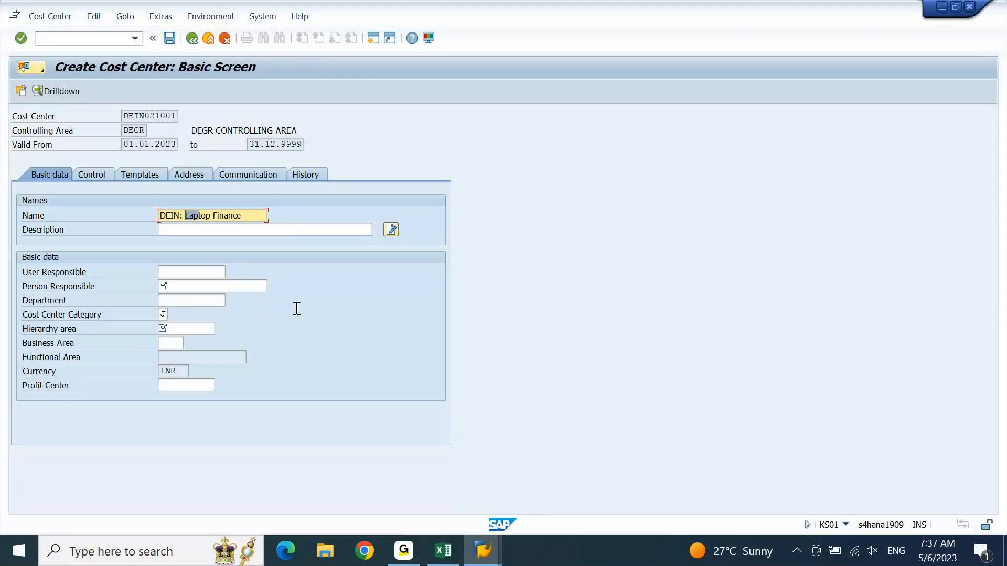
type("Des")
key("ctrl+Left")
key("BackSpace")
key("Right")
key("Right")
key("Right")
type("k")
key("BackSpace")
type("k")
key("ctrl+a")
key("End")
key("Tab")
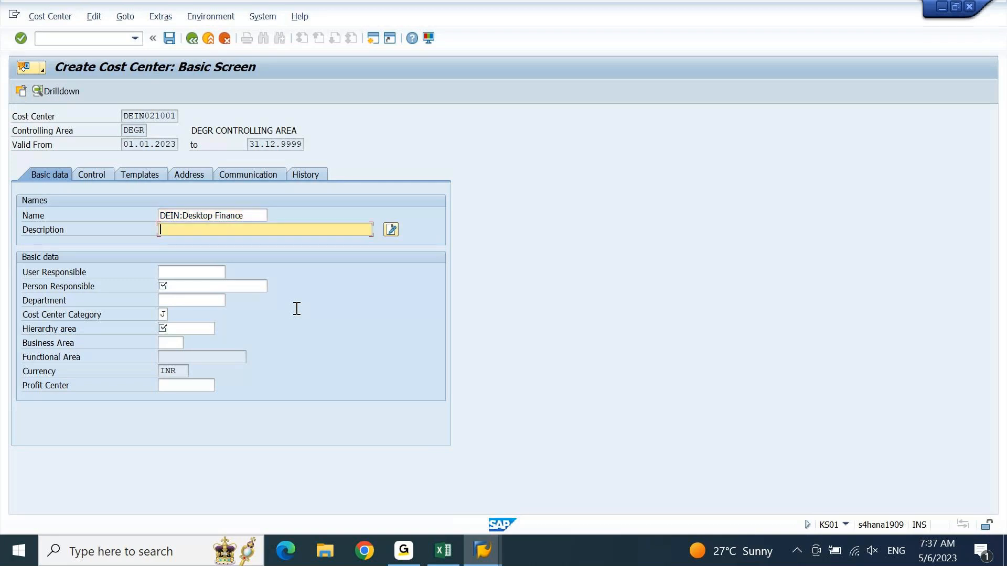
- Enter "DEIN:Desktop Finance & Accounts" as the cost center's description
key("ctrl+v")
type("& Accounts")
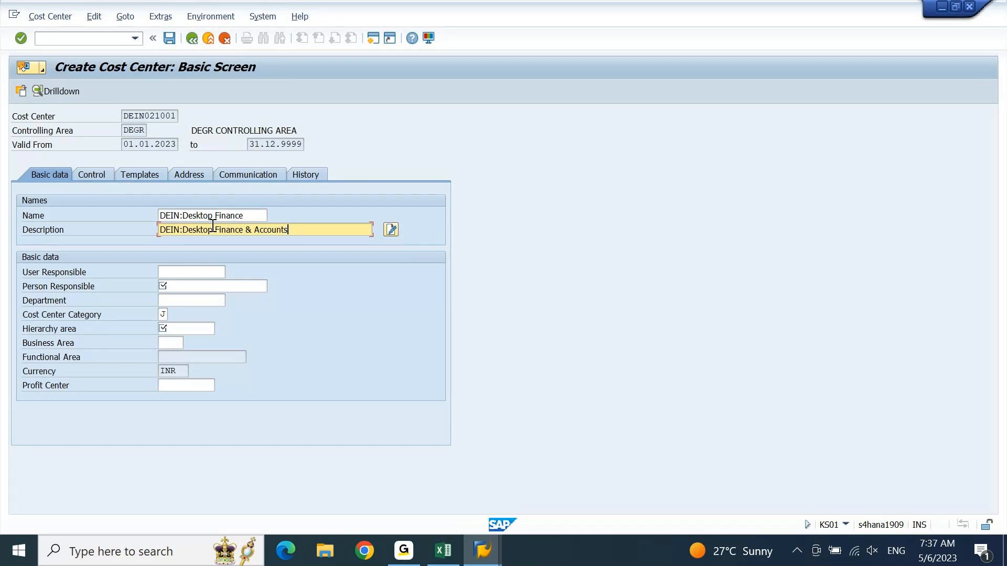
left_click_drag(155, 116, 118, 116)
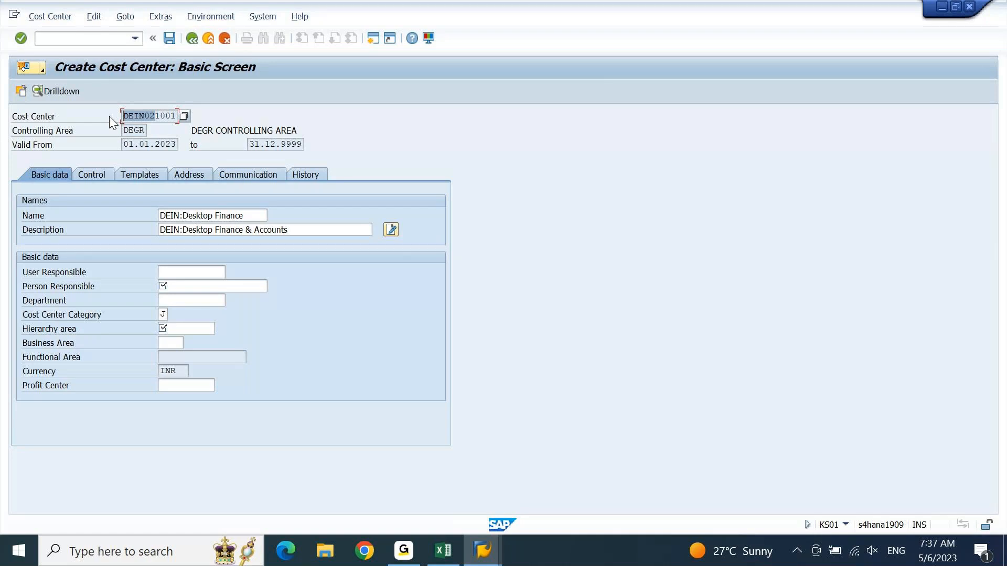
- Enter the name of the person responsible and choose J (Finance) as the cost center category
left_click(195, 288)
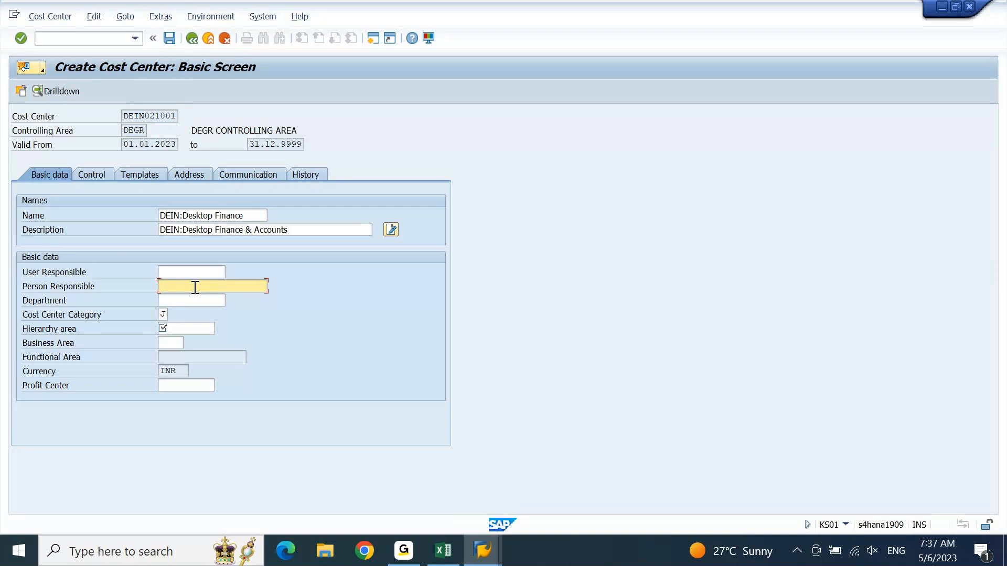
type("mr")
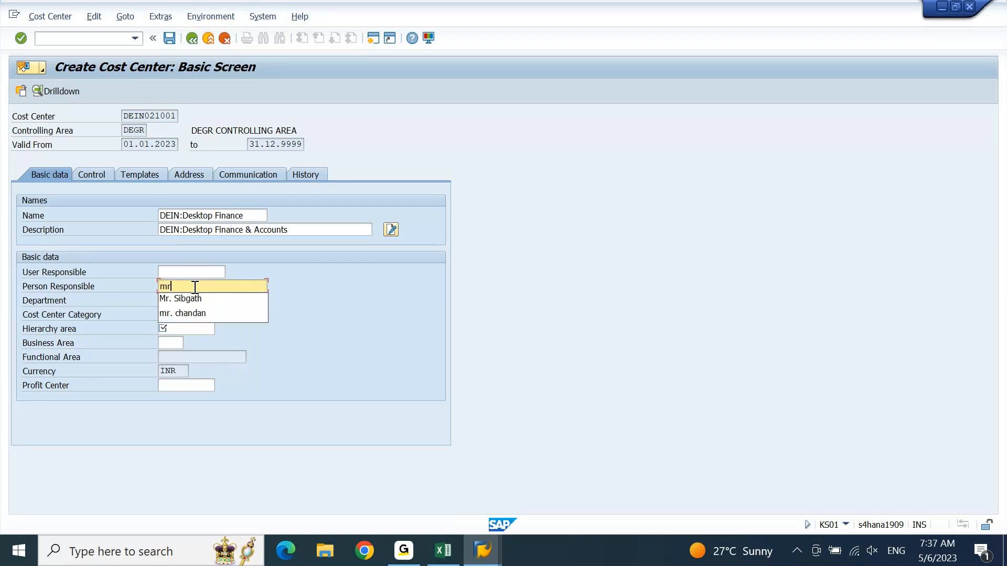
type(".")
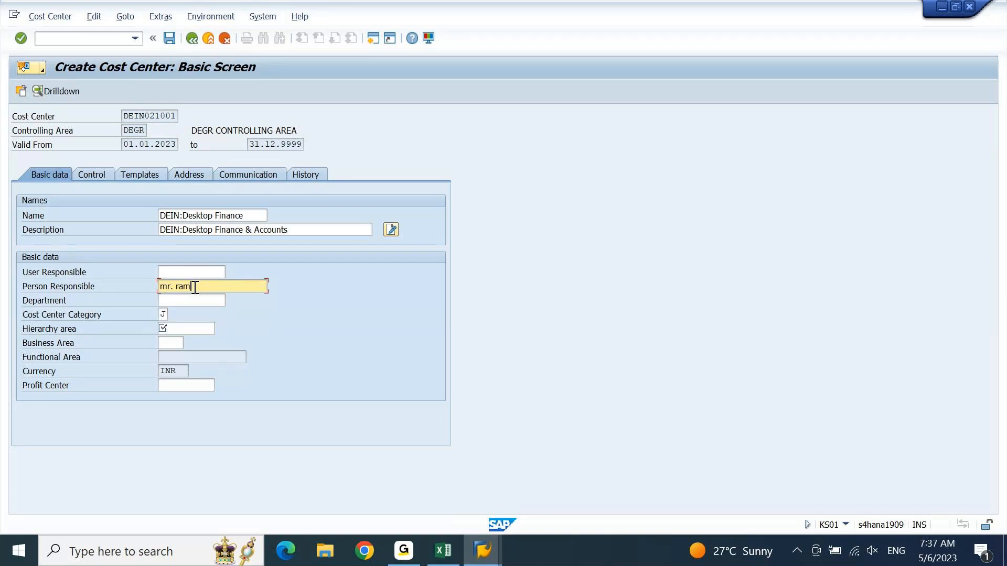
type(" ram")
key("Tab")
key("Return")
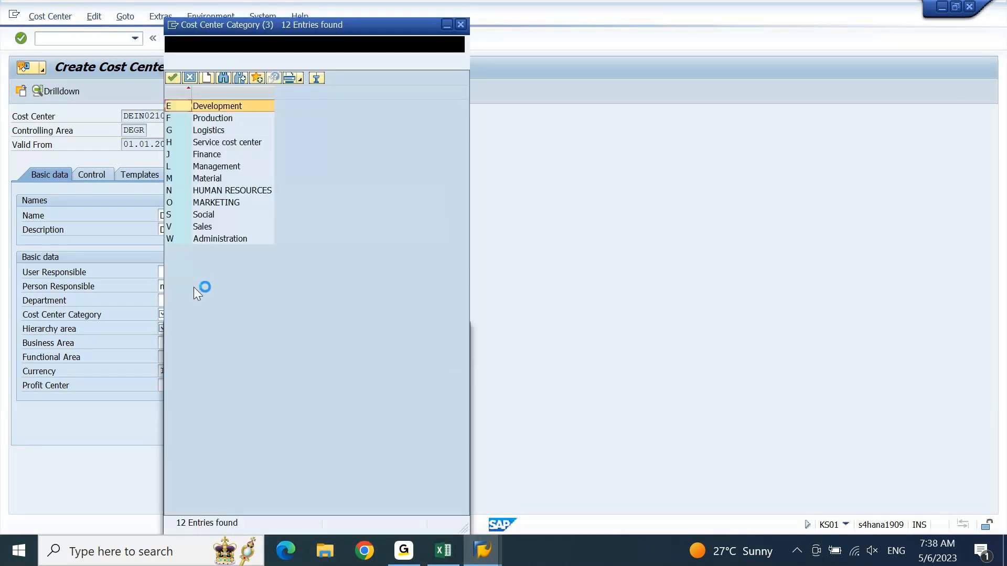
double_click(215, 155)
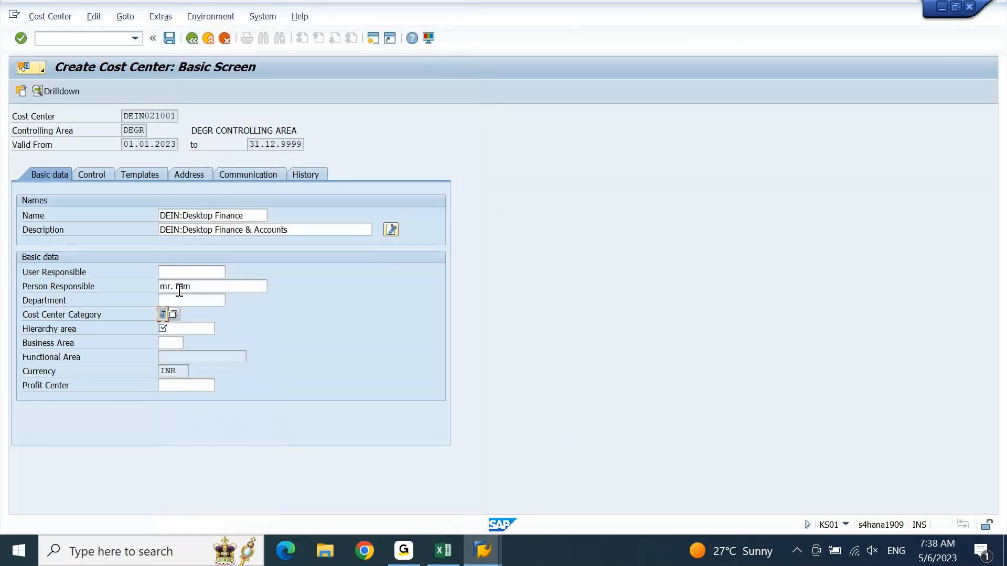
- Assign hierarchy area FINANCE and profit center DEIN02 to the cost center and save it
left_click(188, 328)
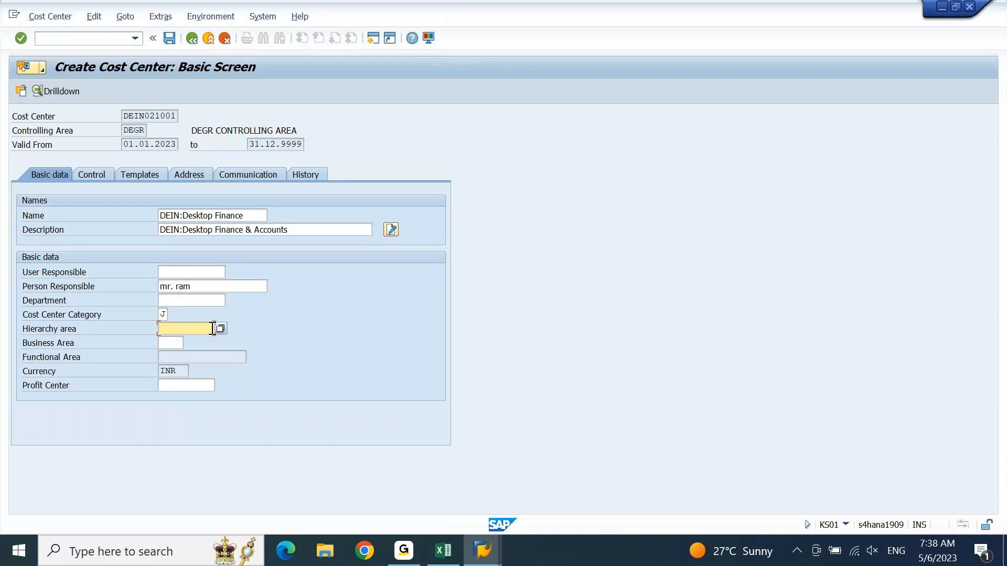
left_click(212, 329)
left_click(181, 355)
left_click(178, 390)
left_click(181, 396)
key("BackSpace")
type("2")
key("Return")
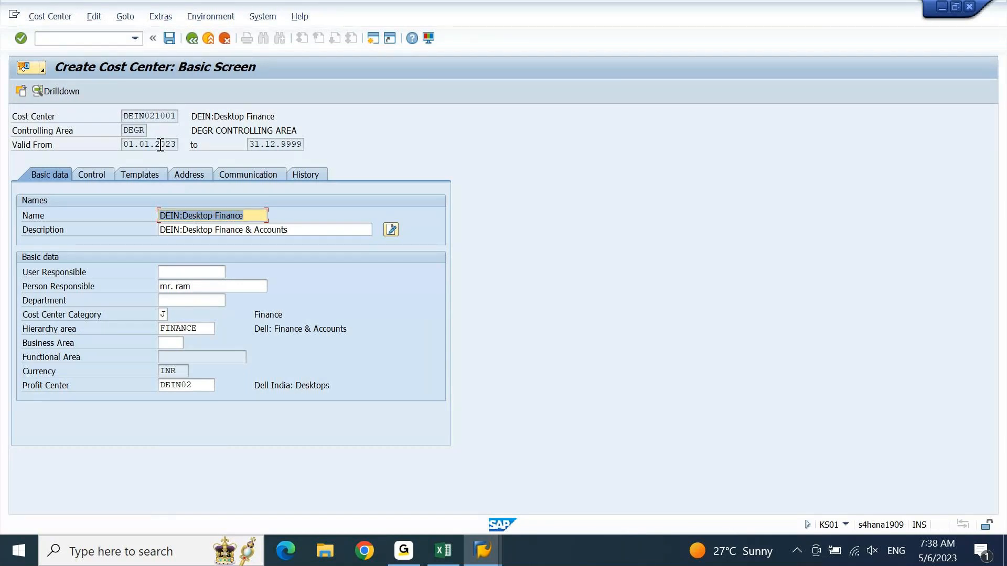
left_click(148, 115)
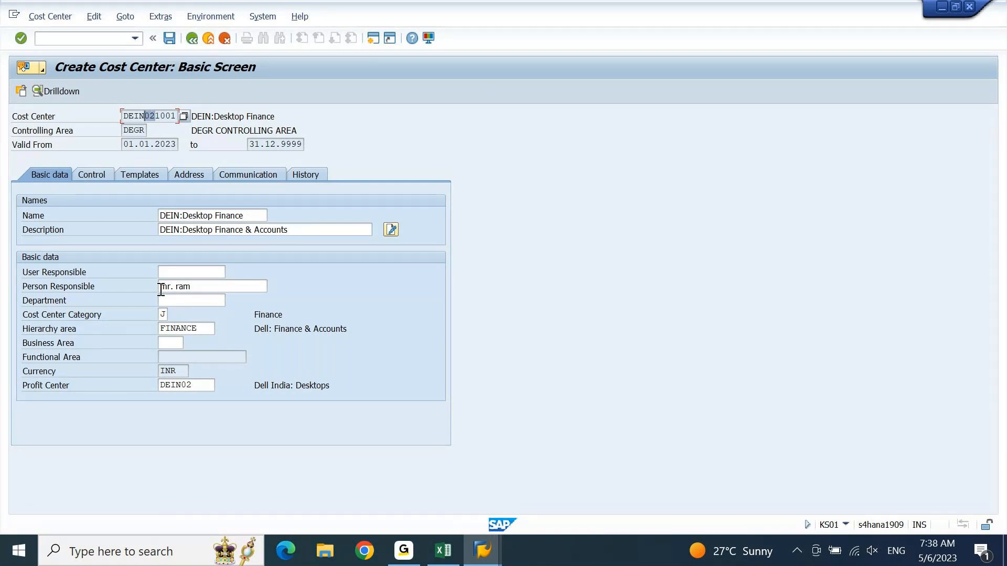
left_click(169, 38)
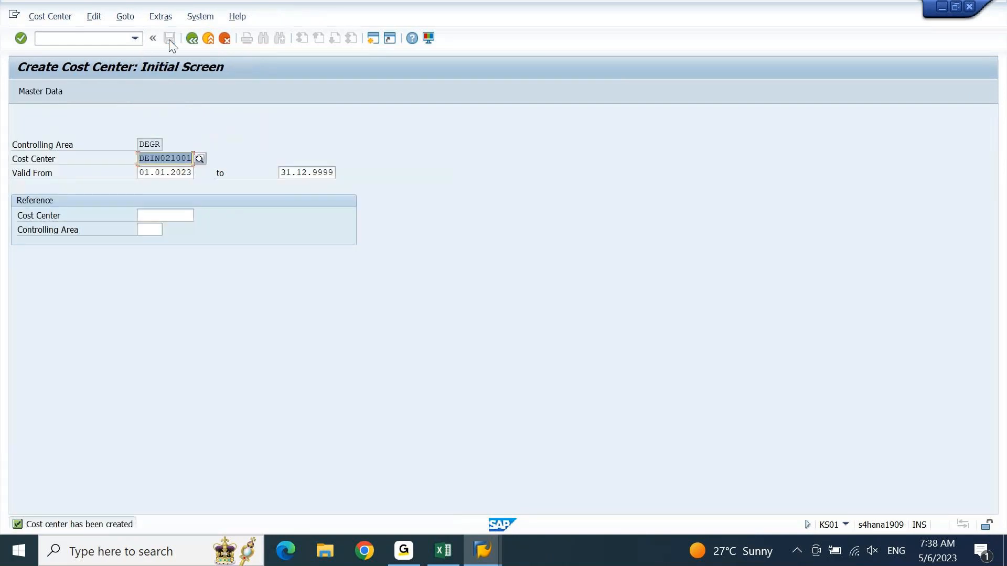
- Copy the Logistics code DEIN022001 from the Excel plan and open a new SAP cost center with it
left_click(455, 553)
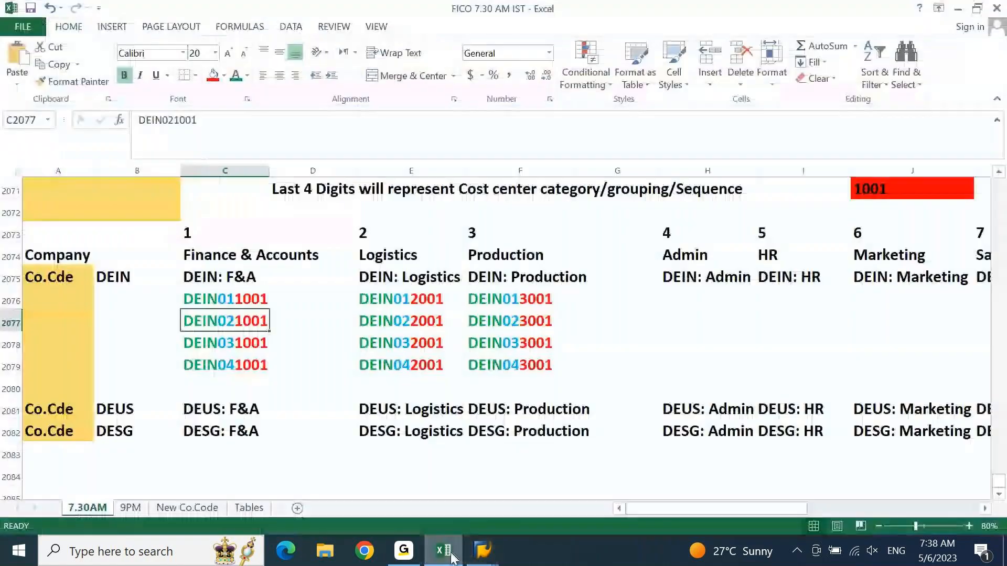
left_click(424, 320)
key("ctrl+c")
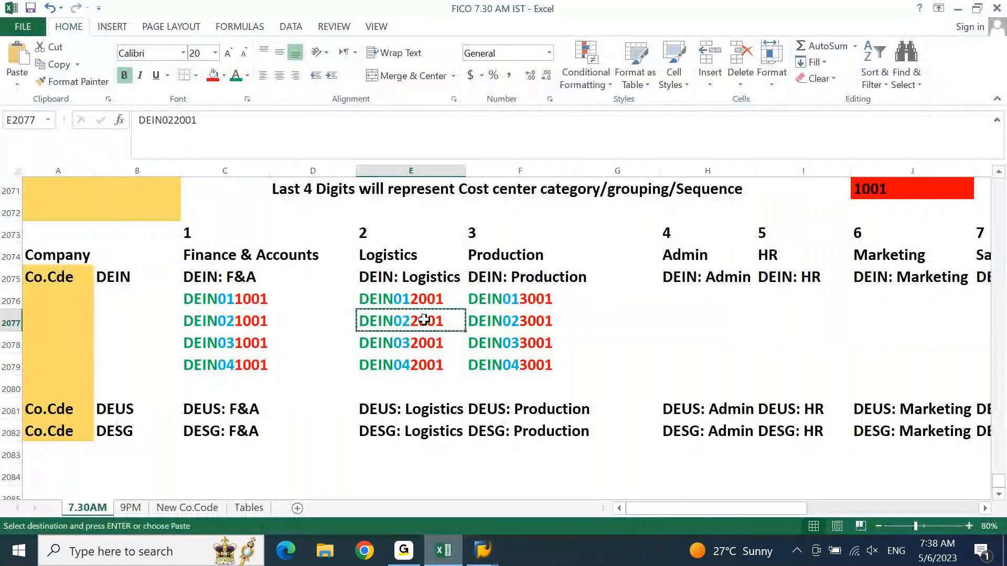
left_click(435, 557)
key("ctrl+v")
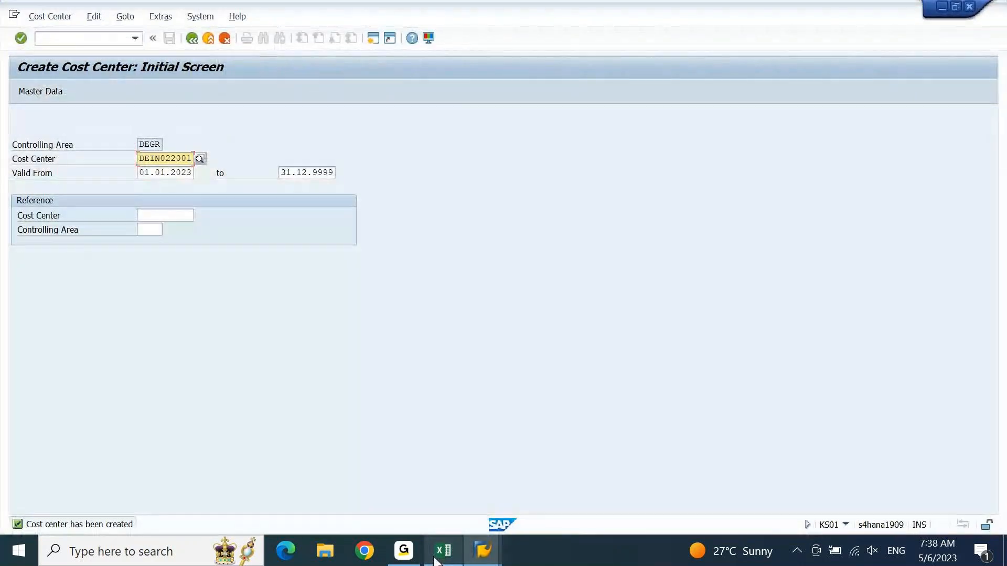
key("Return")
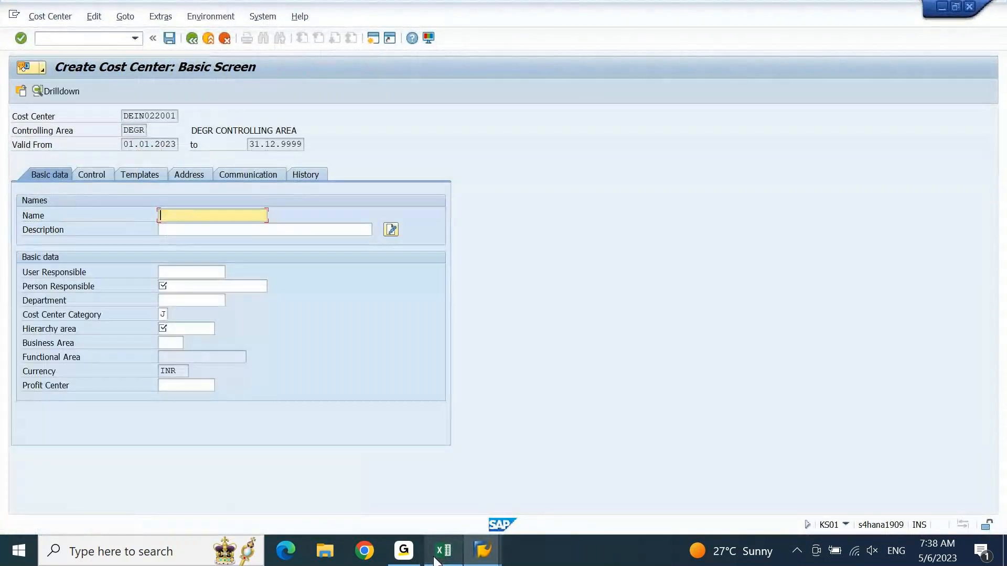
- Fill the Logistics cost center's name with the earlier entry "DEIN Laptop Logistic"
key("BackSpace")
key("Down")
key("Down")
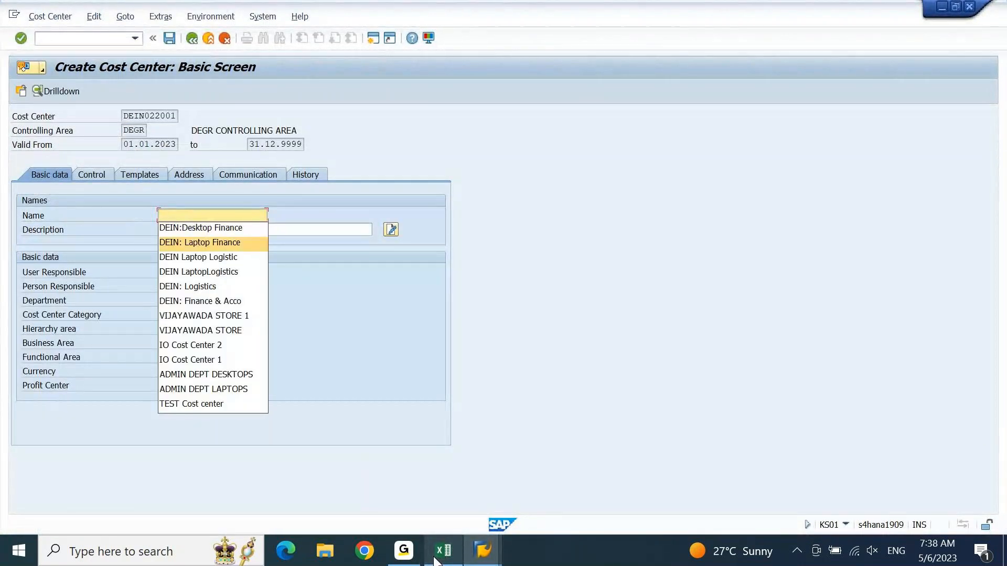
key("Down")
key("Return")
- Edit the Logistics cost center's name to read "DEIN Destop Logistic"
key("Left")
key("Left")
key("Left")
key("Left")
key("Left")
key("Left")
key("Left")
key("Left")
key("Left")
key("Left")
key("Left")
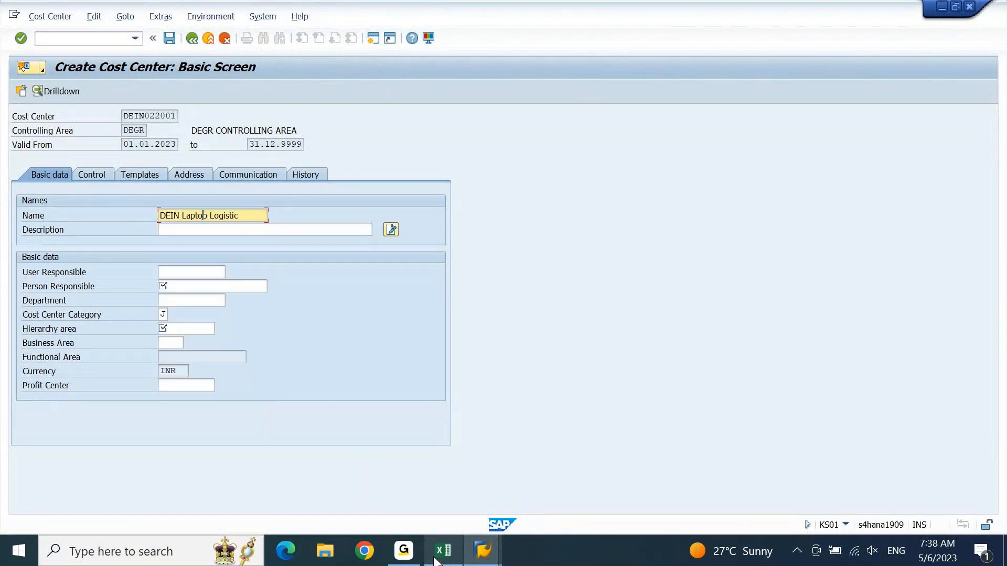
key("shift+Left")
key("shift+Left")
key("shift+Left")
key("shift+Left")
type("Des")
key("Left")
key("Left")
key("Left")
key("End")
key("Tab")
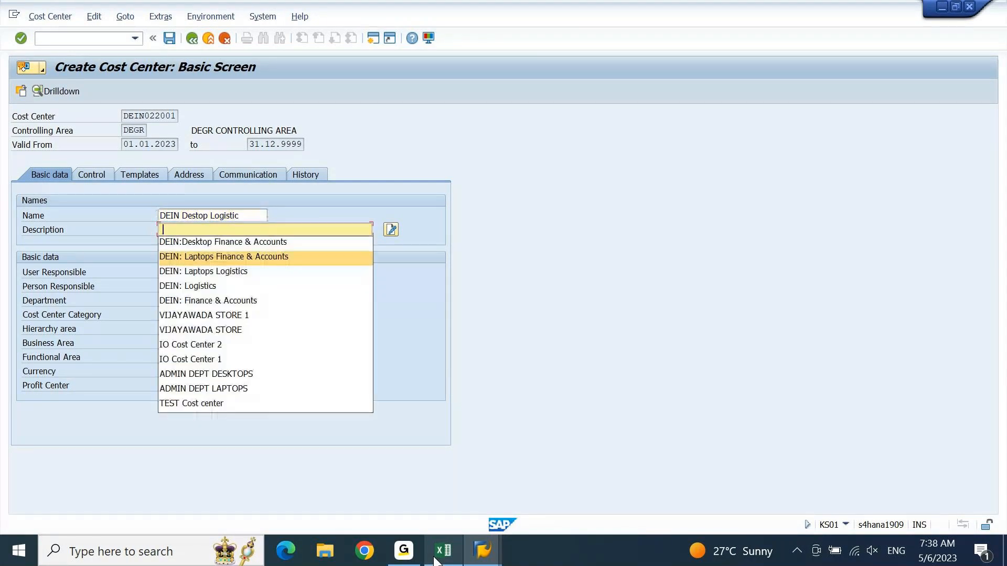
- Reuse the earlier description "DEIN: Laptops Logistics" and change it to "DEIN: Desktops Logistics"
key("Down")
key("Return")
key("ctrl+Left")
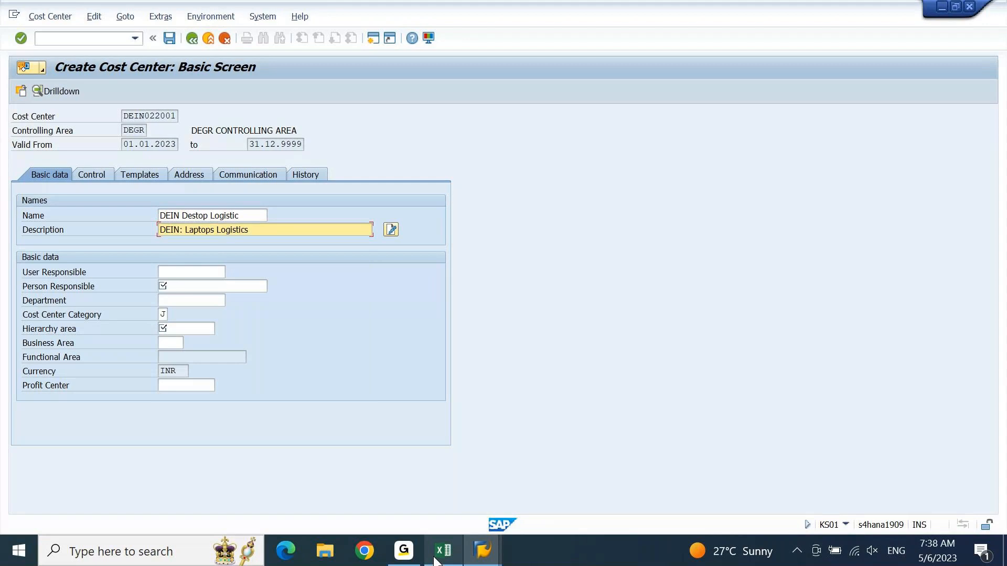
key("shift+Right")
key("shift+Right")
type("De")
key("Delete")
type("sk")
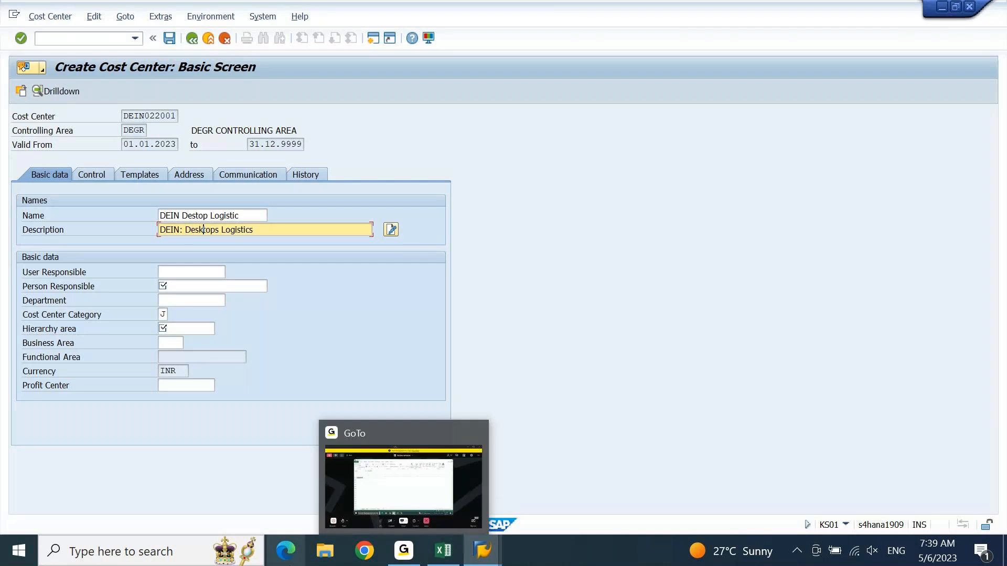
- Enter the person responsible for the Logistics cost center and set its cost center category to G (Logistics)
left_click(245, 284)
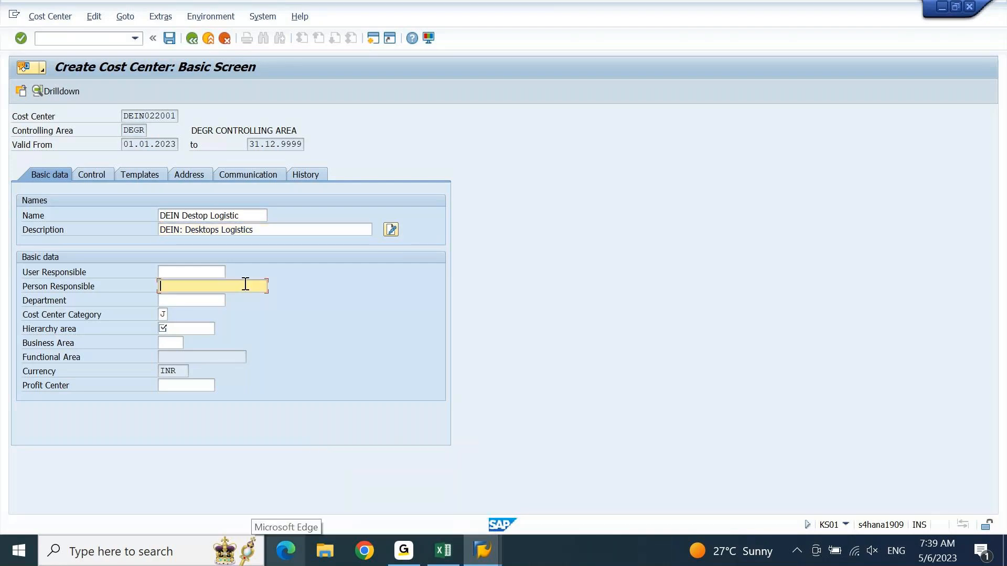
type("Mr. Asho")
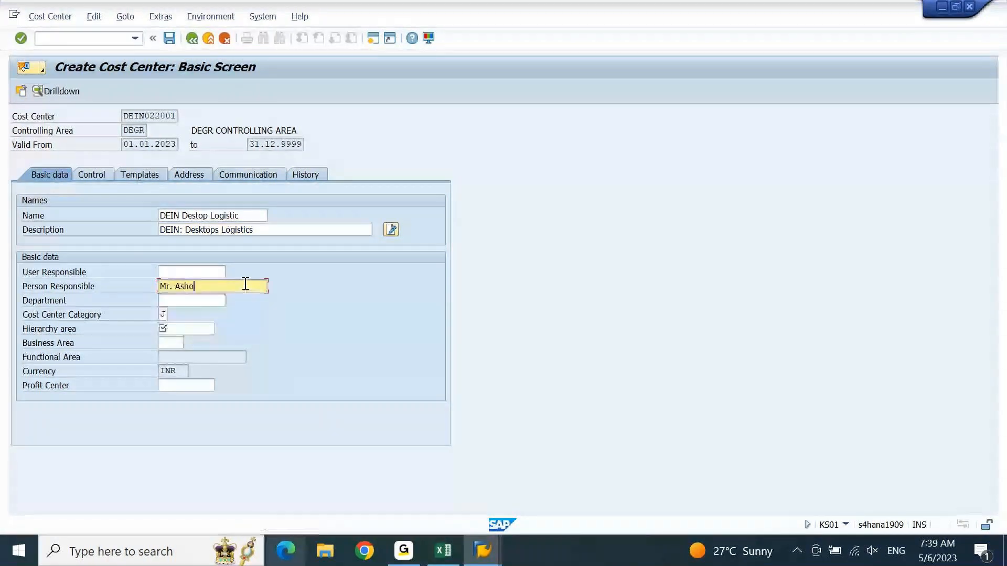
type("k")
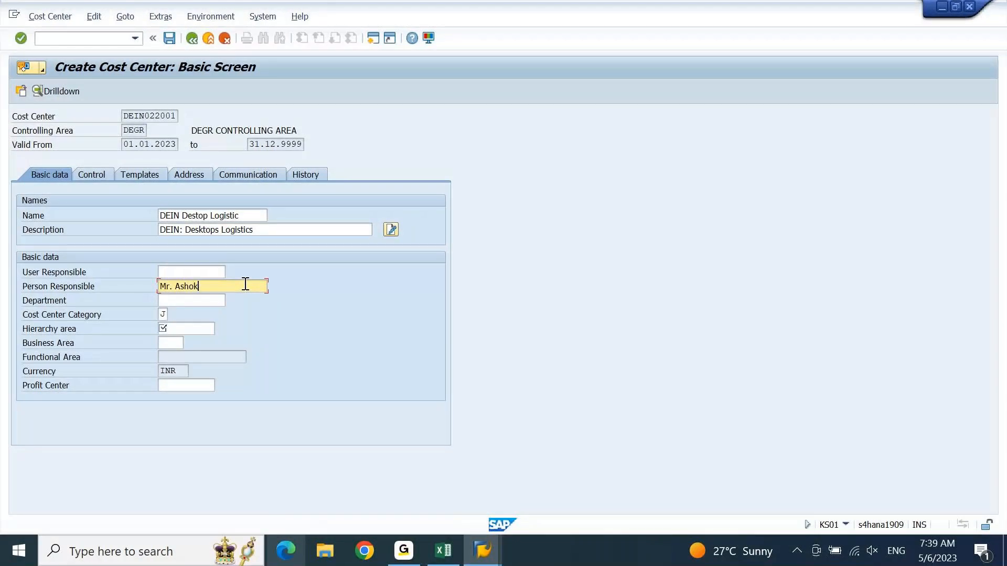
left_click(166, 315)
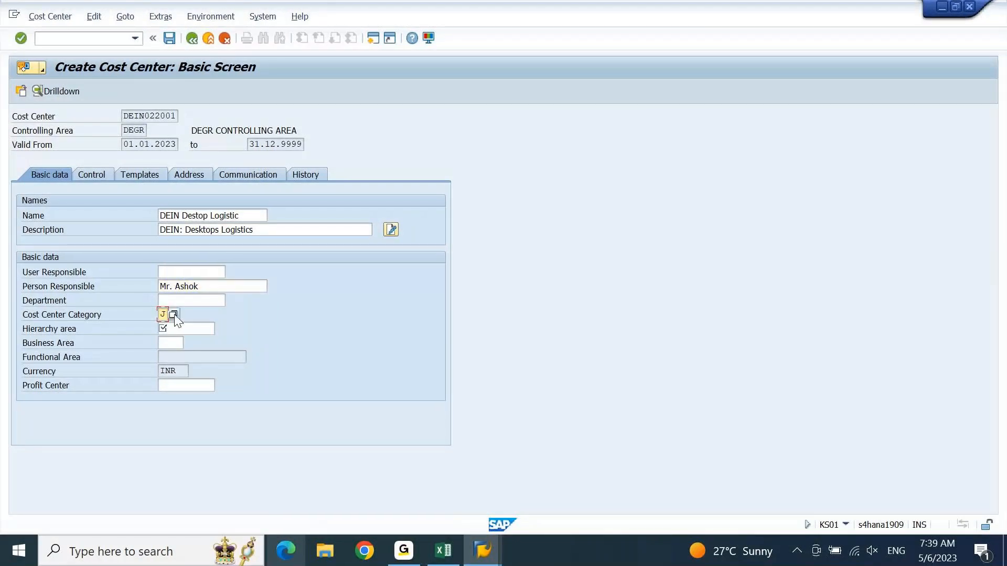
left_click(175, 314)
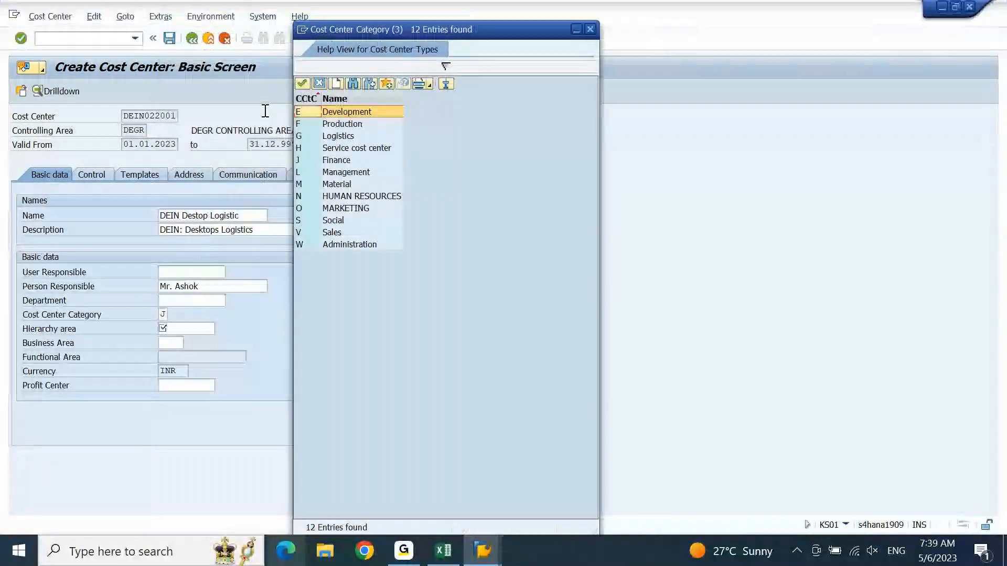
double_click(338, 136)
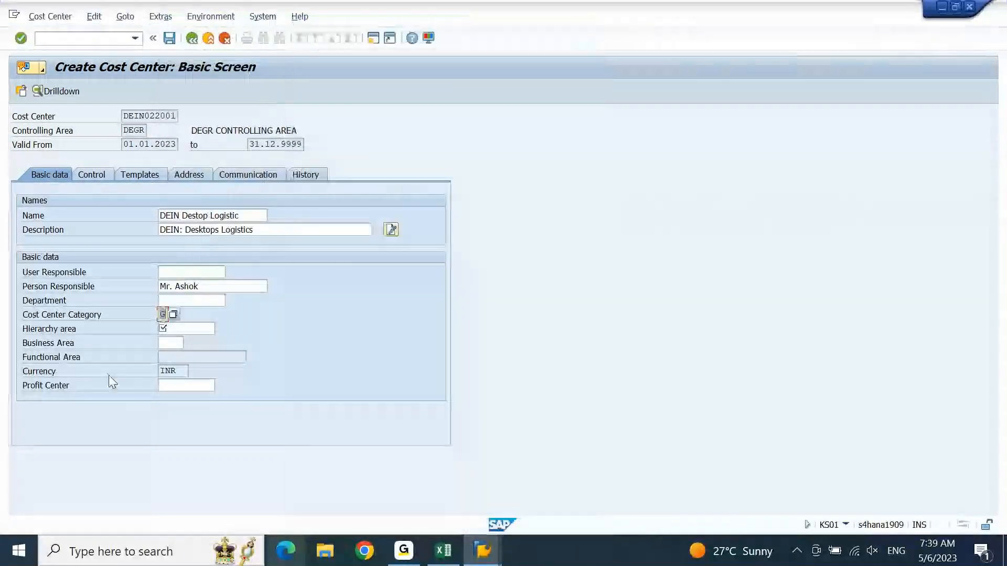
- Assign the cost center to hierarchy area LOGISTICS and profit center DEIN02, and validate the entries
left_click(186, 329)
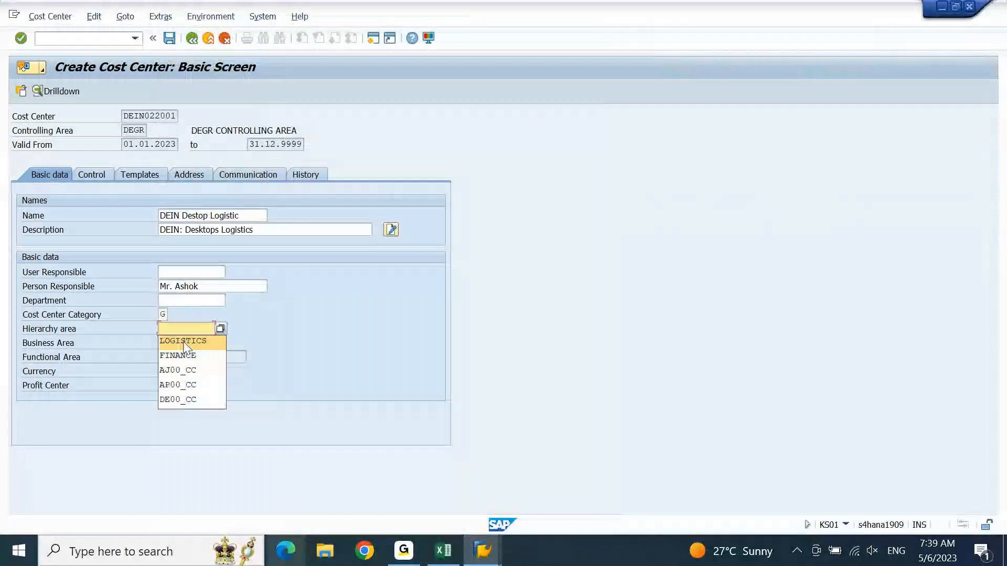
left_click(184, 341)
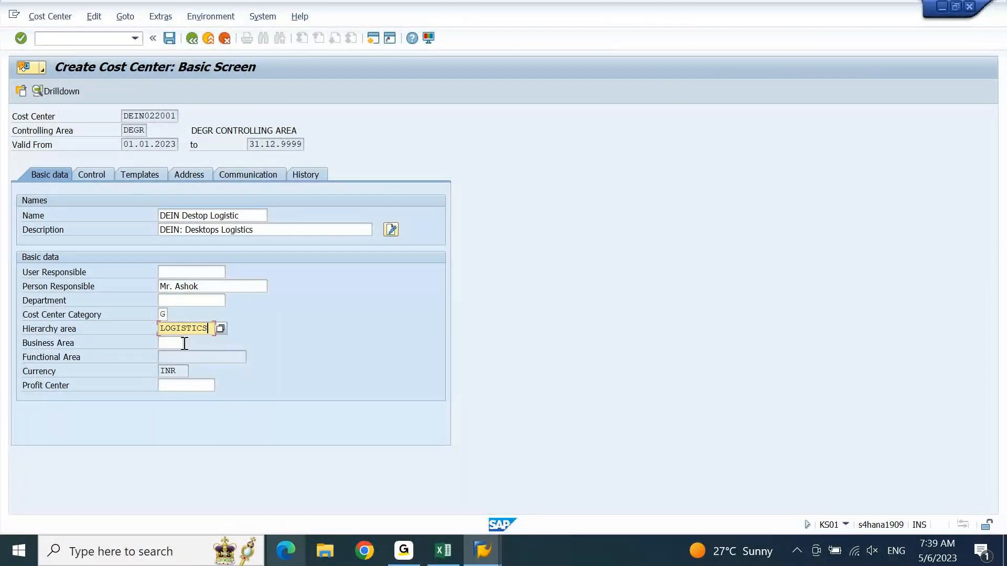
left_click(182, 385)
type("DEIN02")
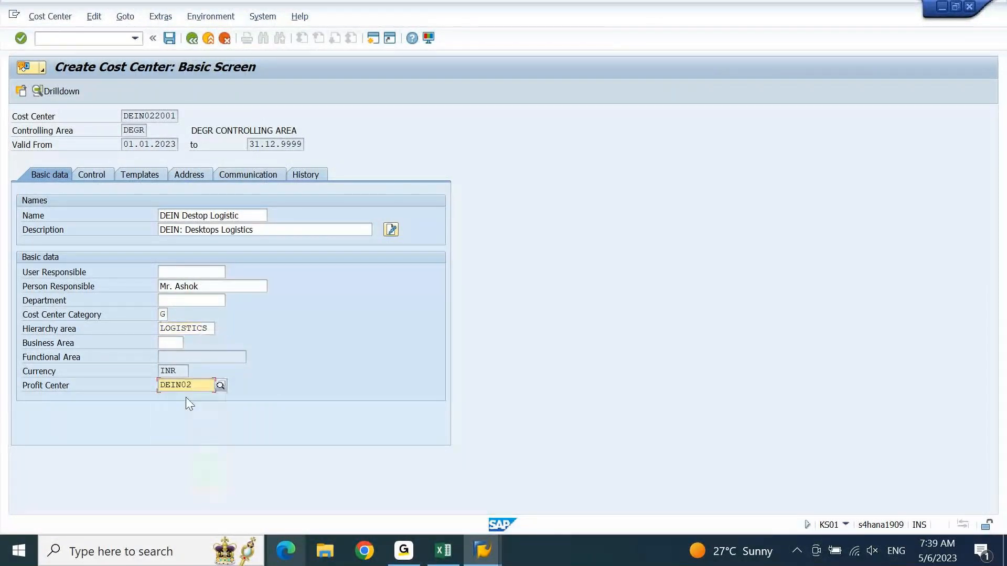
key("Return")
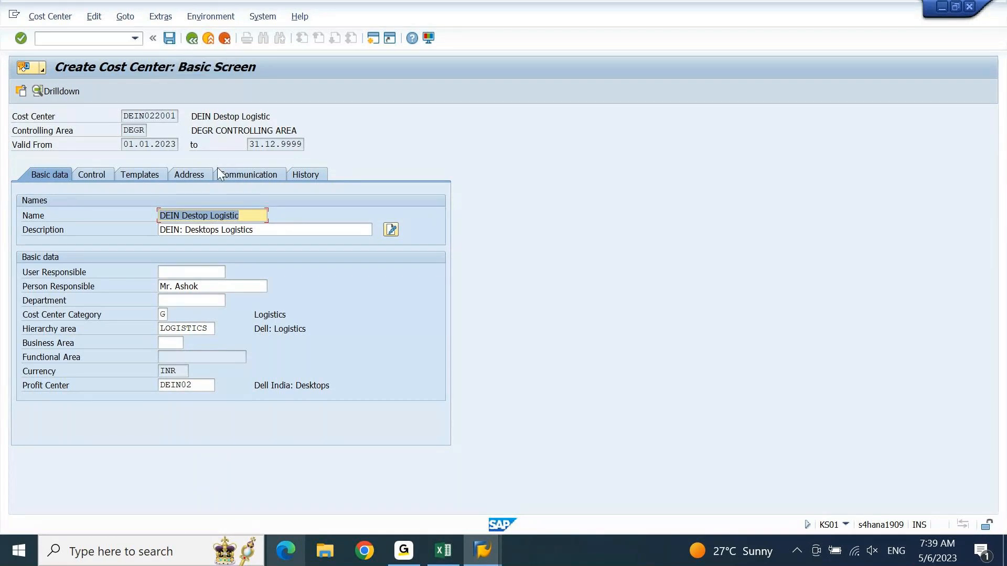
- Correct the cost center's name to "DEIN Desktop Logisti" and save the cost center
left_click(195, 215)
key("Right")
key("Right")
key("Right")
key("Right")
key("Right")
key("Right")
key("Right")
key("Right")
key("Right")
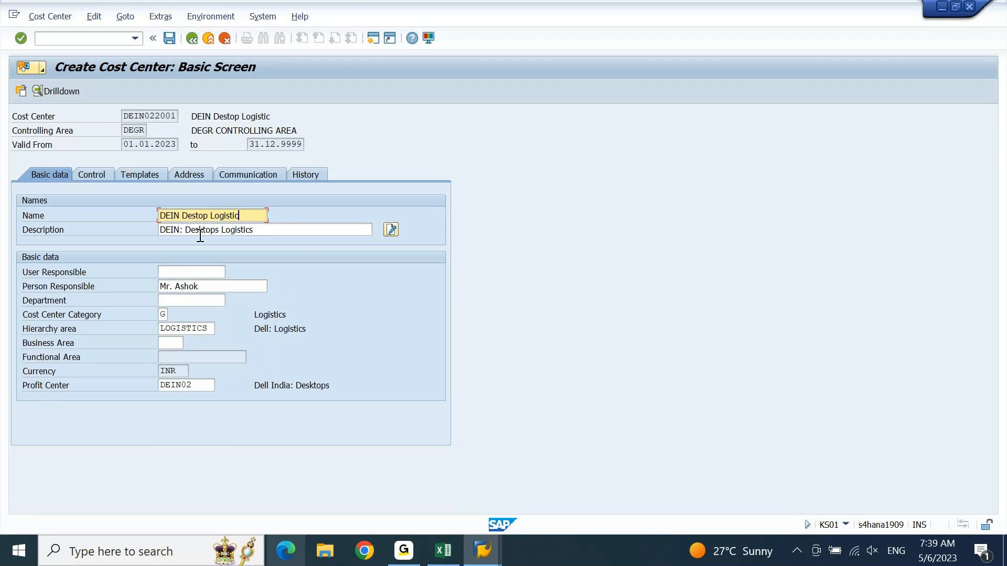
left_click(275, 237)
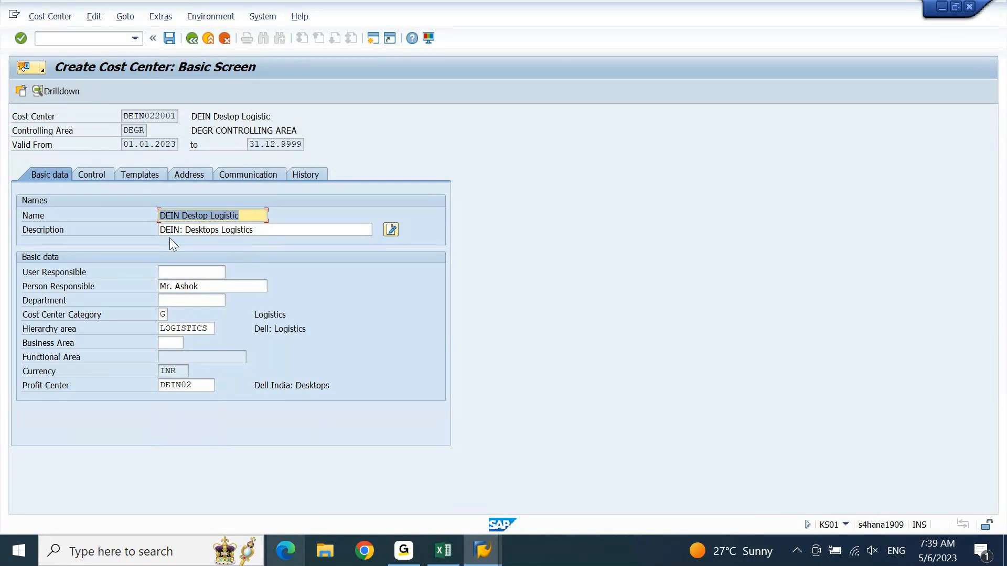
left_click(257, 216)
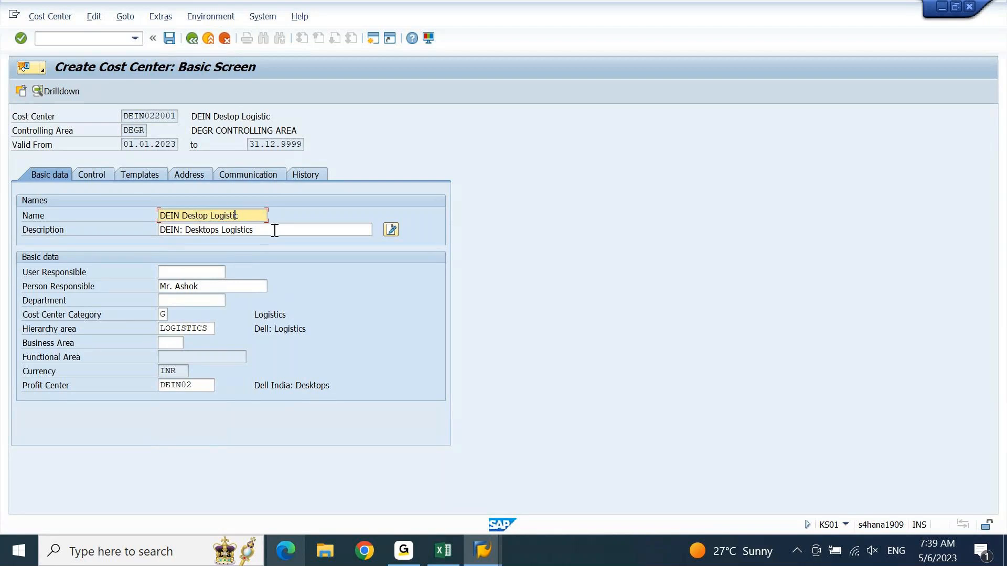
key("BackSpace")
key("Left")
key("Left")
key("Left")
key("Left")
key("Left")
key("Left")
key("Left")
key("Left")
key("Left")
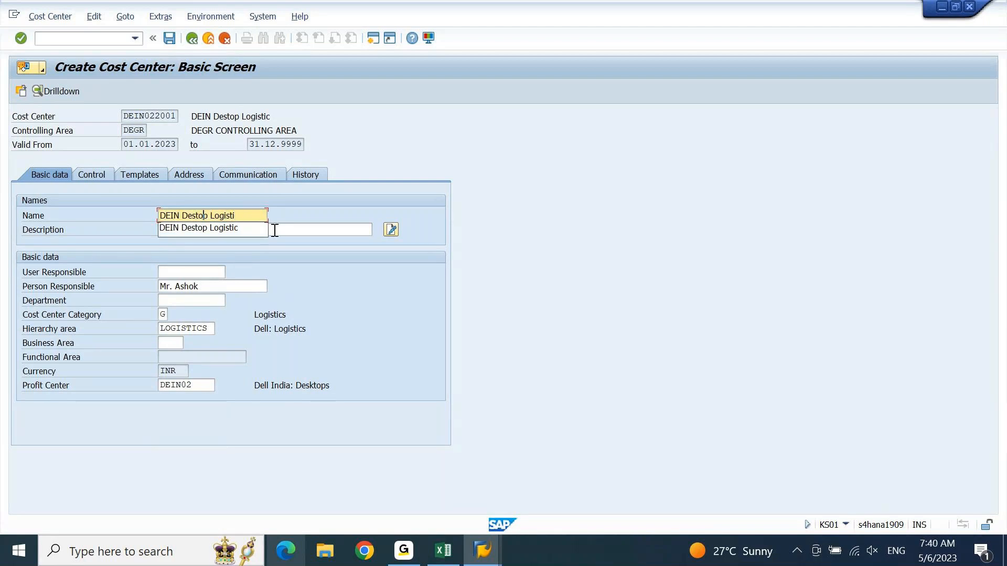
type("k")
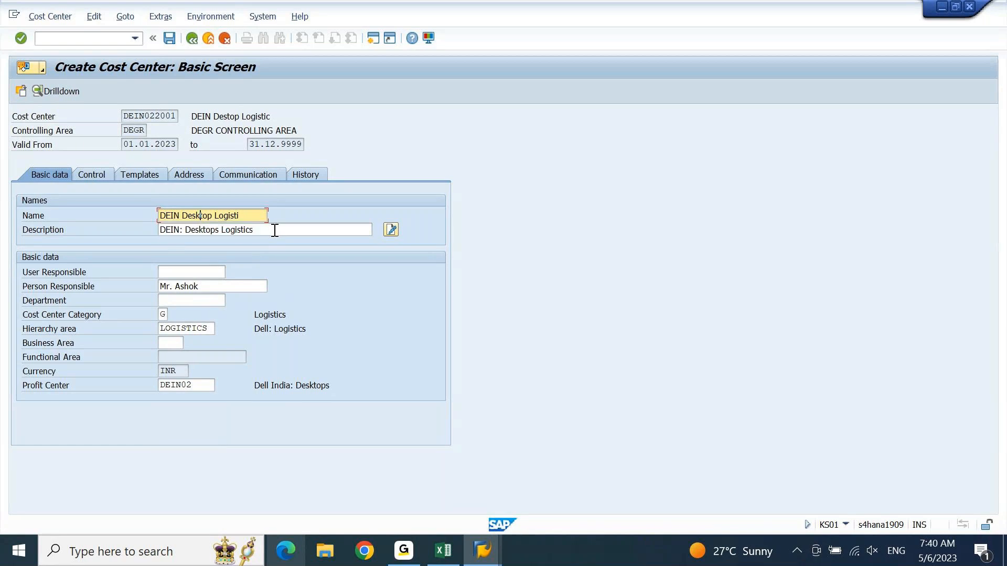
key("Return")
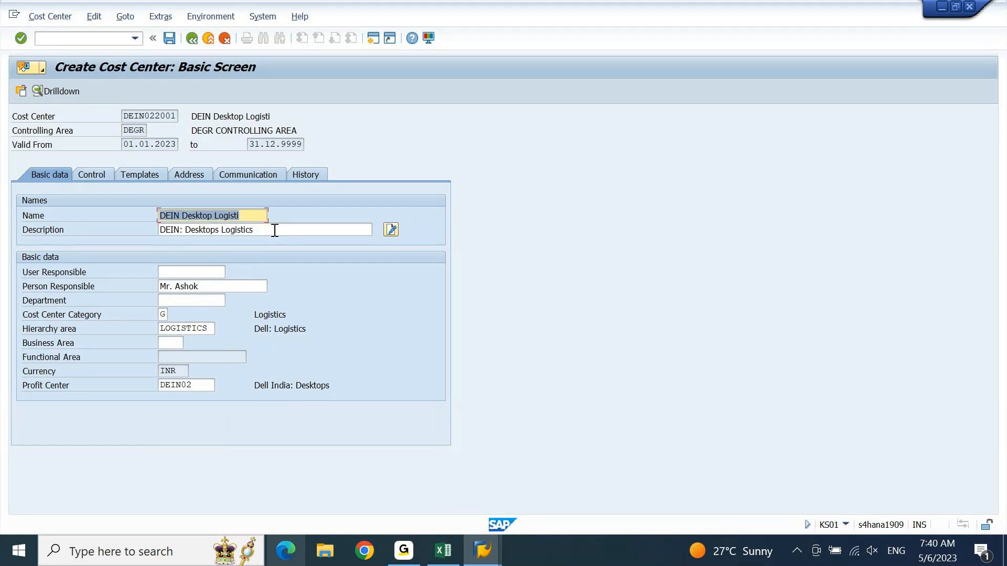
key("Right")
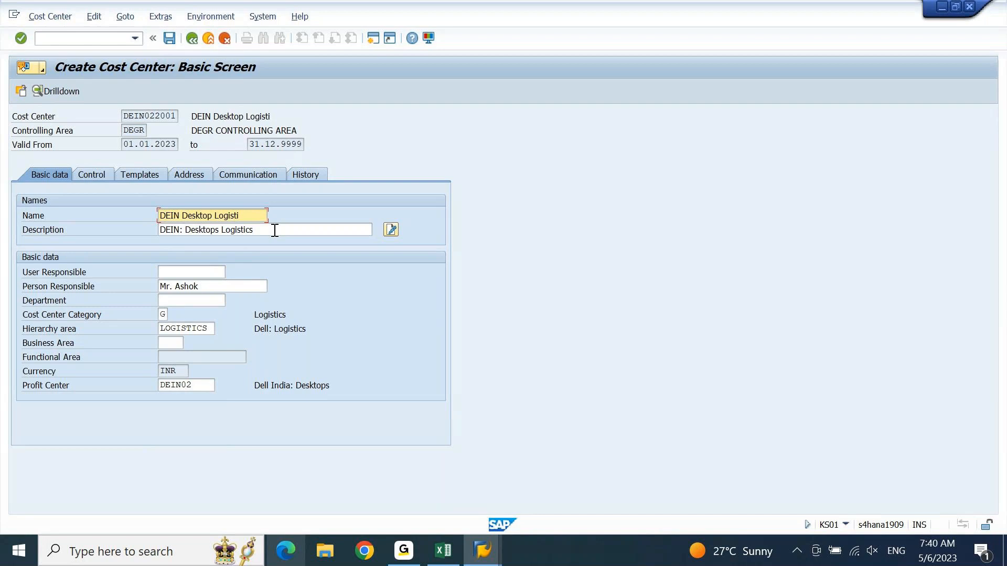
left_click(169, 38)
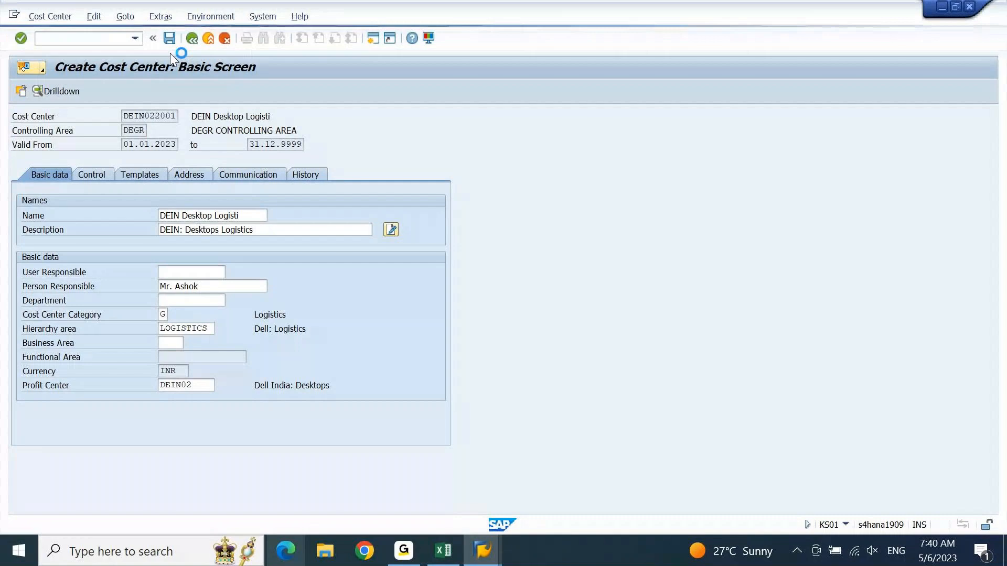
- Switch to the Excel plan and review the profit center and cost center numbering rules and codes
mouse_move(461, 555)
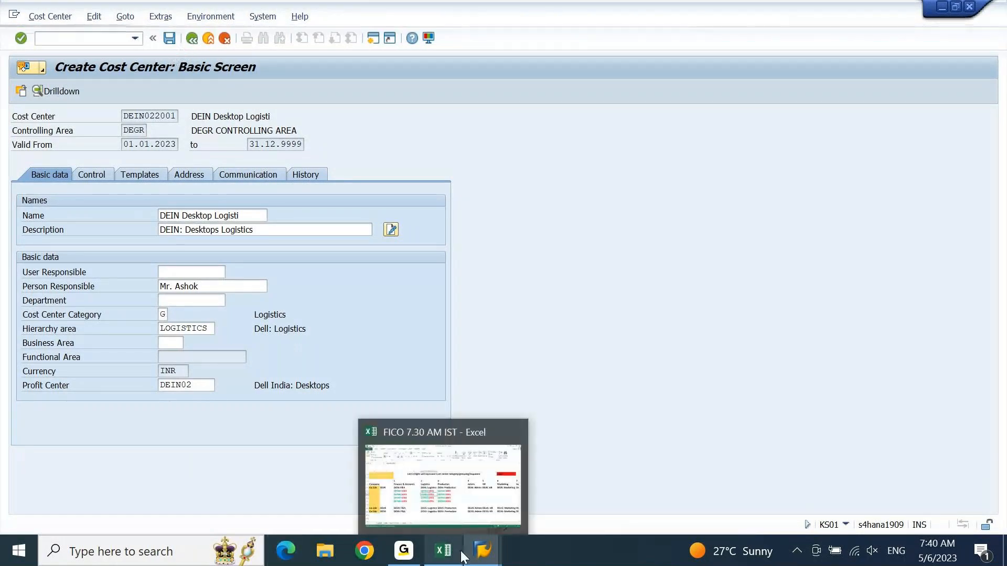
left_click(454, 556)
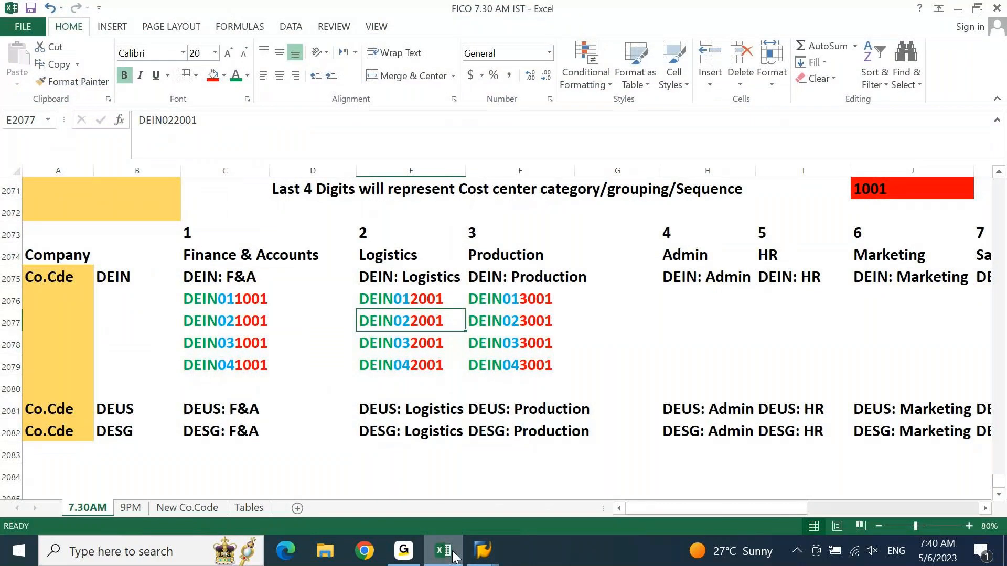
key("Page_Up")
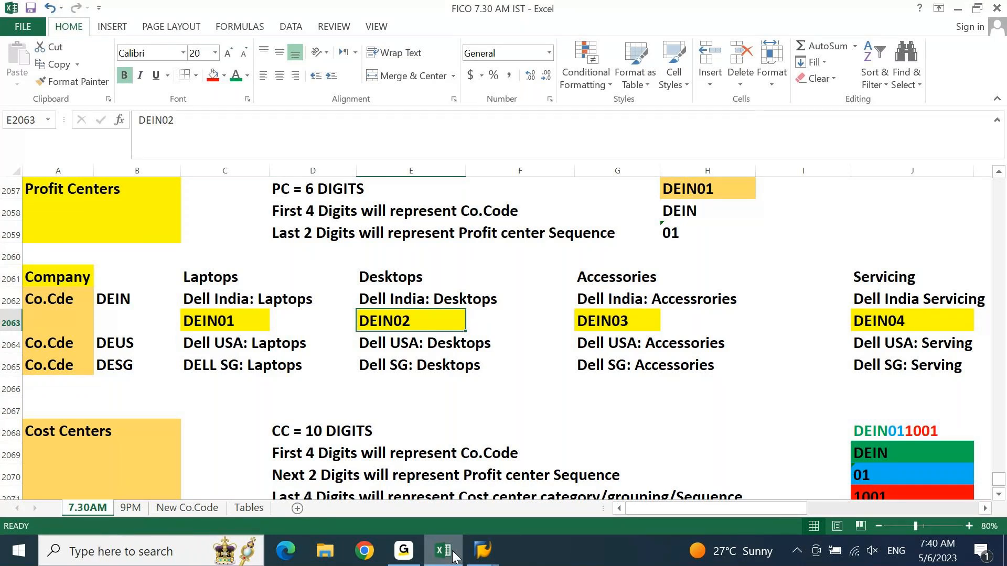
key("Page_Down")
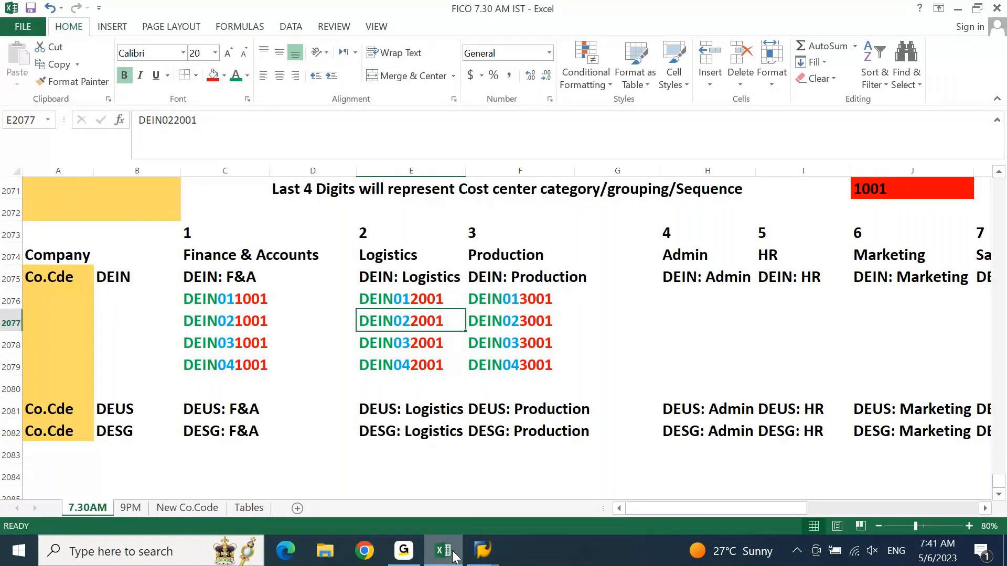
key("Home")
key("Up")
key("Up")
key("Up")
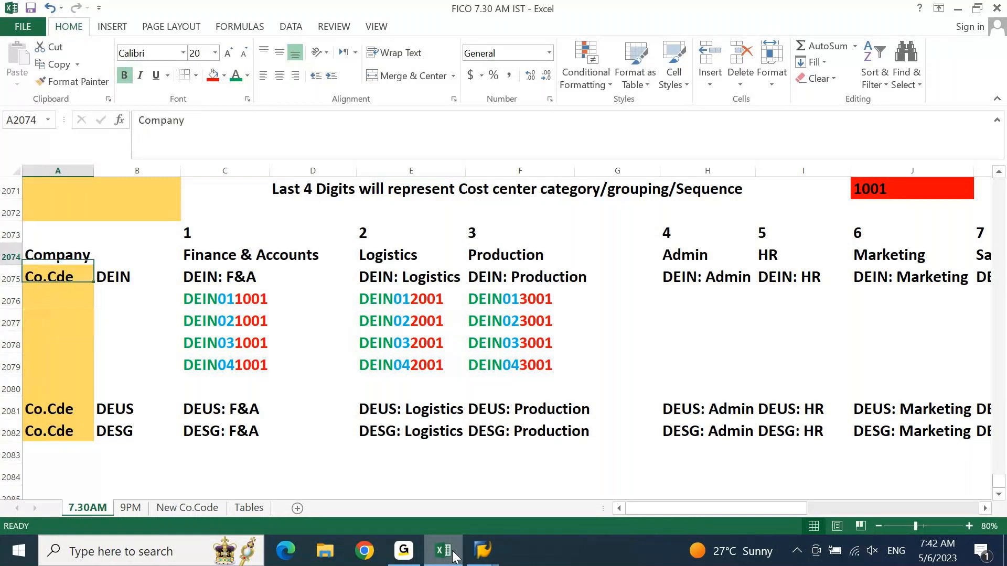
key("Up")
key("Up")
key("Up")
key("Up")
key("Up")
key("Up")
key("Up")
key("Up")
key("Up")
key("Up")
key("Up")
key("Up")
key("Up")
key("Up")
key("Up")
key("Up")
key("Up")
key("Up")
key("Up")
key("Up")
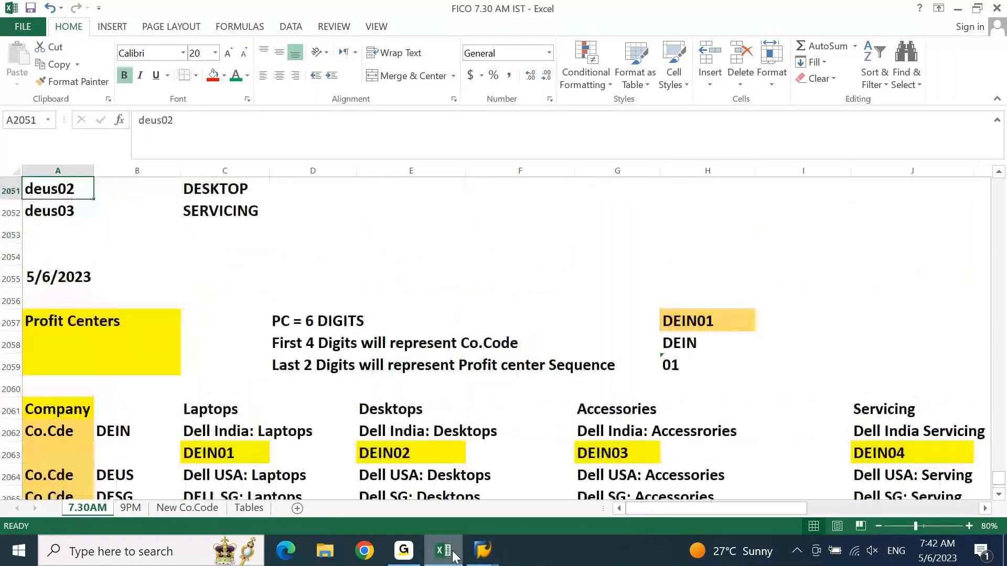
key("Page_Down")
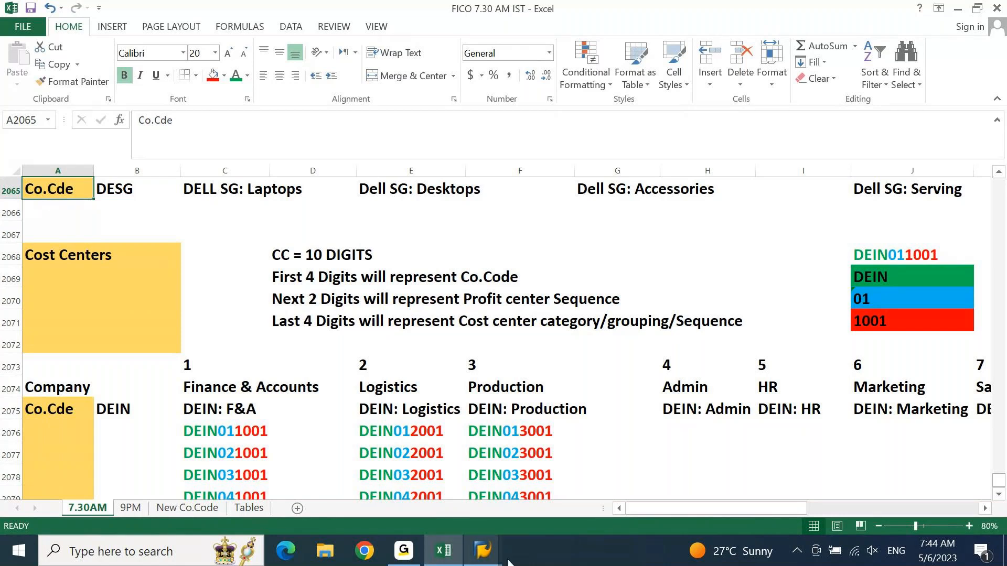
- Switch to the SAP Easy Access session and open the cost center standard hierarchy for change with OKEON
mouse_move(483, 550)
left_click(544, 504)
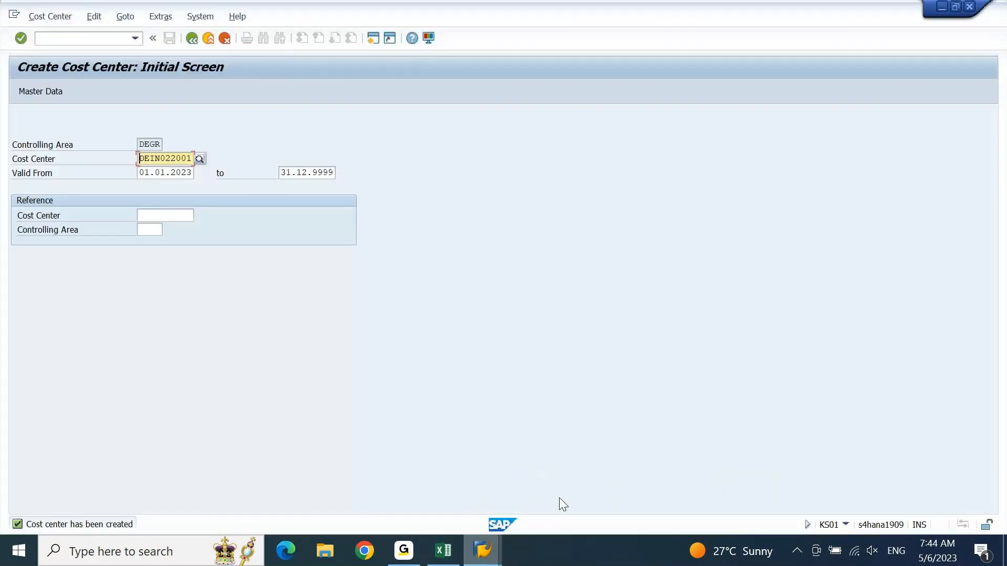
mouse_move(483, 550)
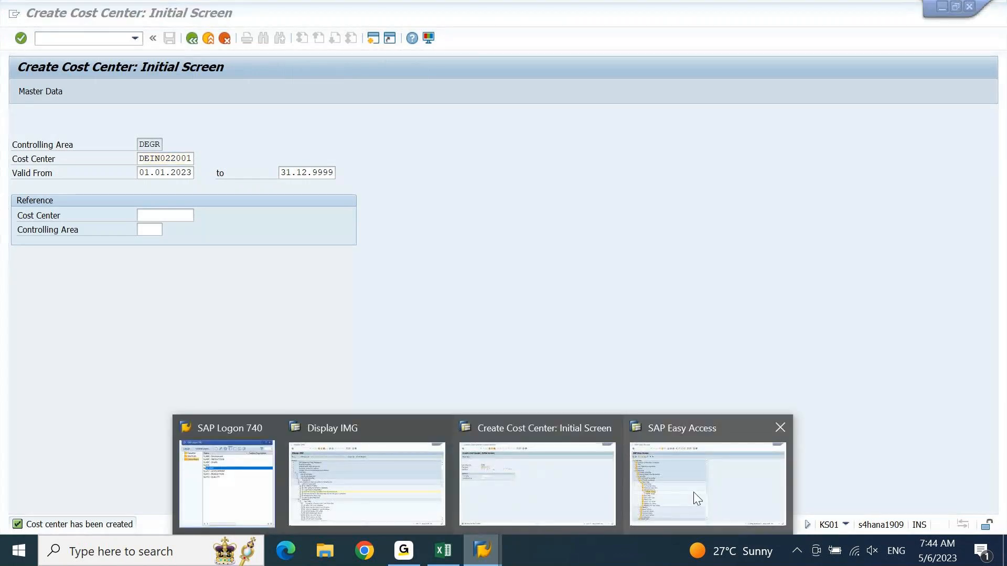
left_click(697, 495)
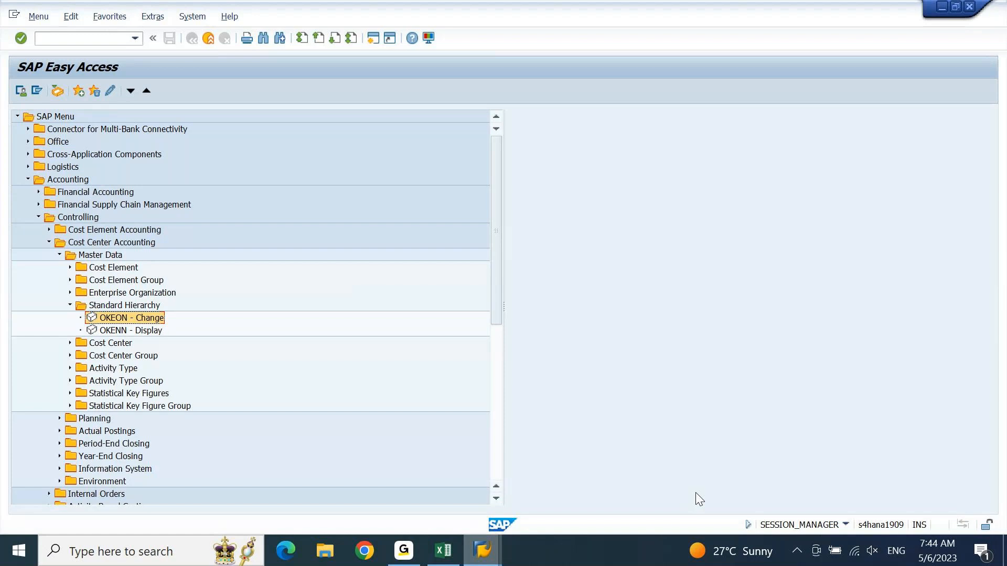
key("Return")
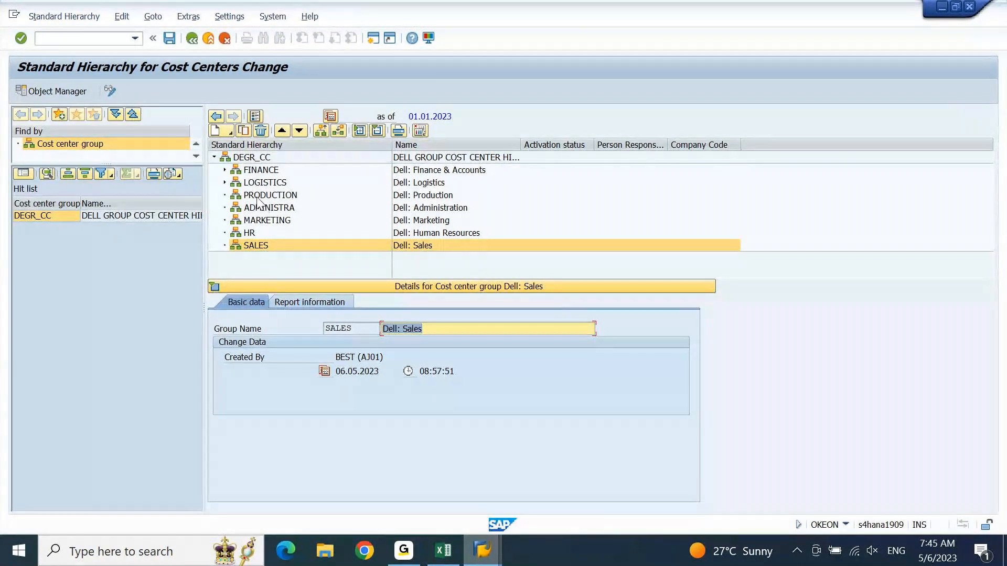
- Expand the FINANCE and LOGISTICS groups under DEGR_CC and examine the cost centers assigned to them
left_click(227, 200)
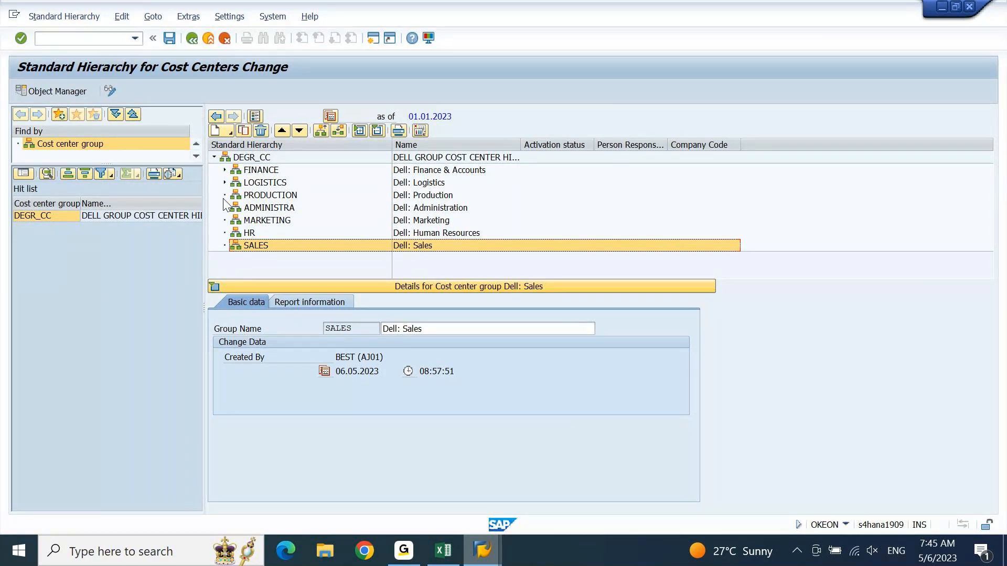
left_click(225, 171)
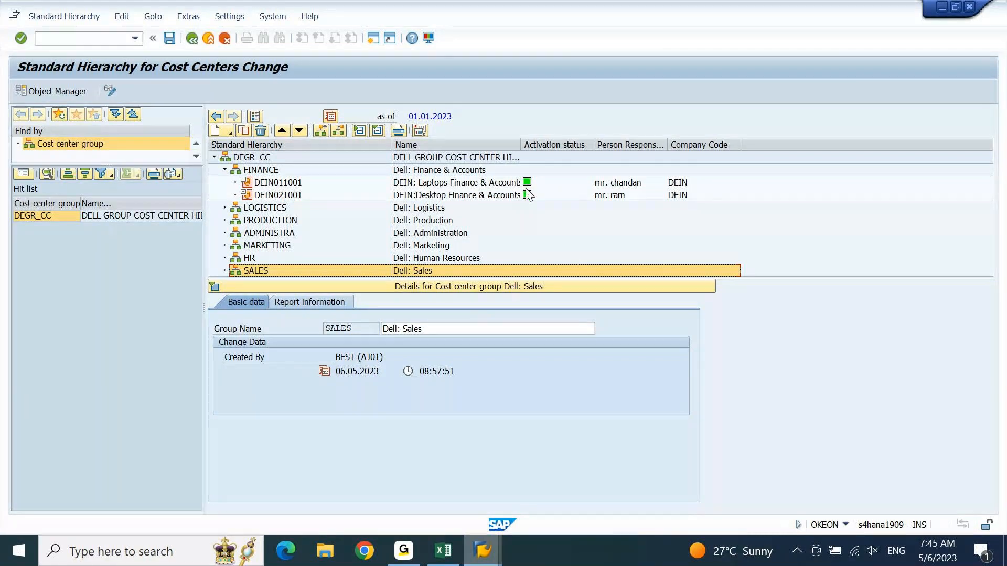
left_click(225, 208)
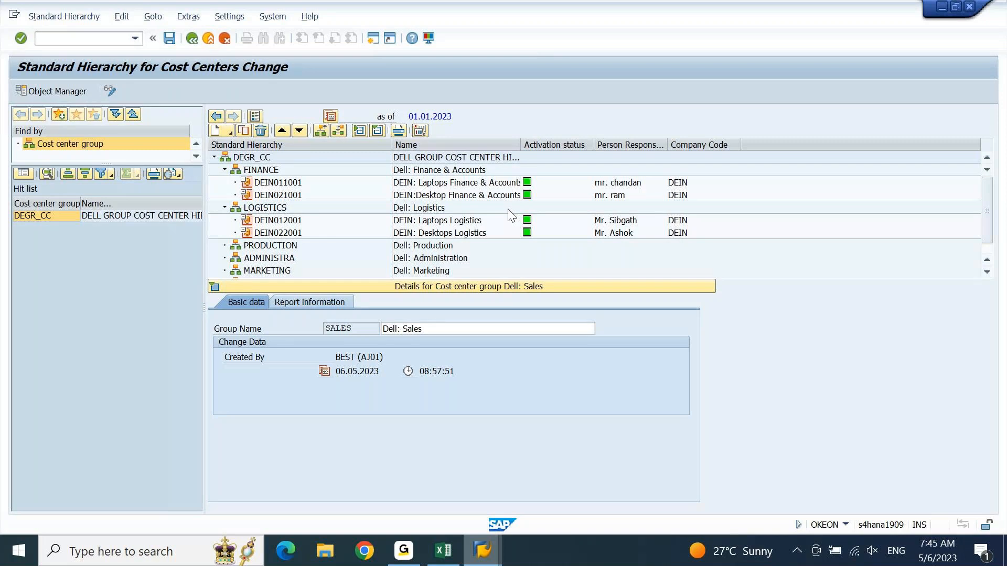
left_click(270, 184)
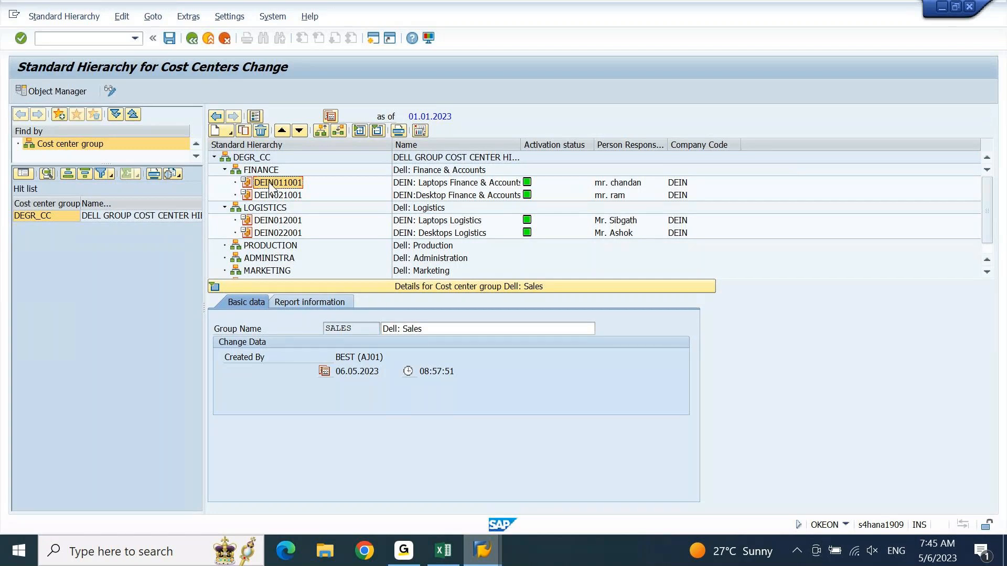
key("Down")
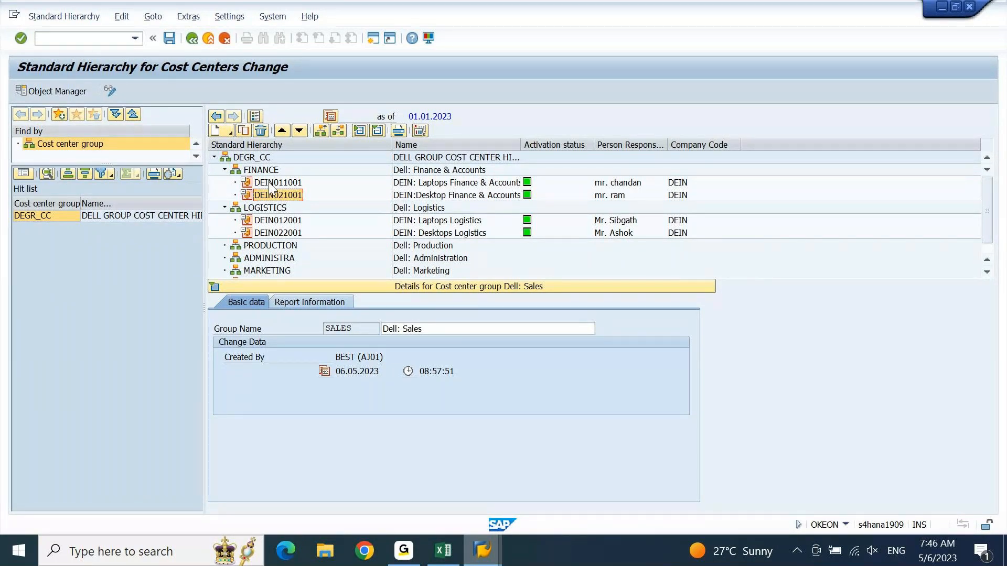
left_click(260, 171)
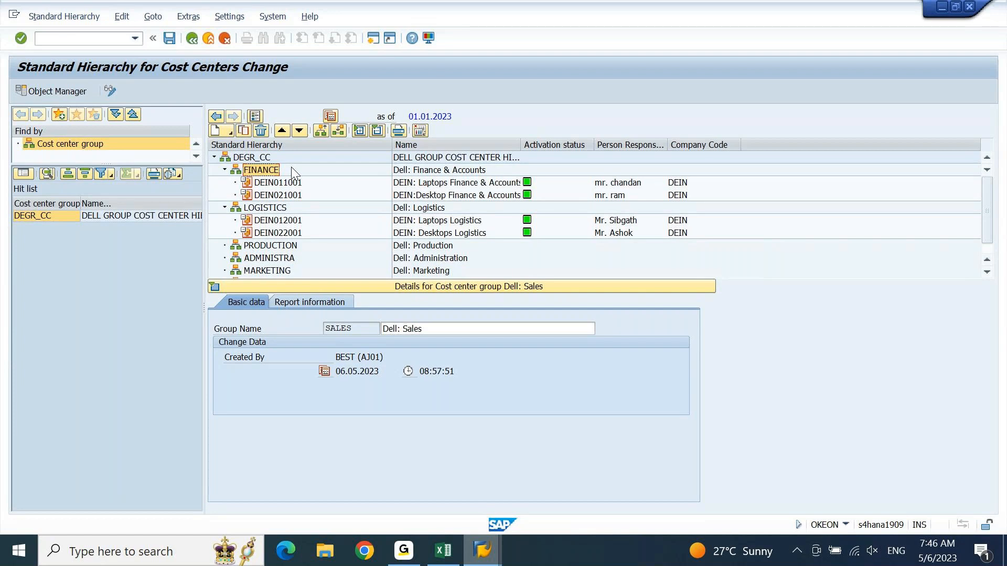
- Examine the FINANCE group and its cost centers DEIN011001 and DEIN021001 in the DEGR_CC standard hierarchy
left_click(278, 182)
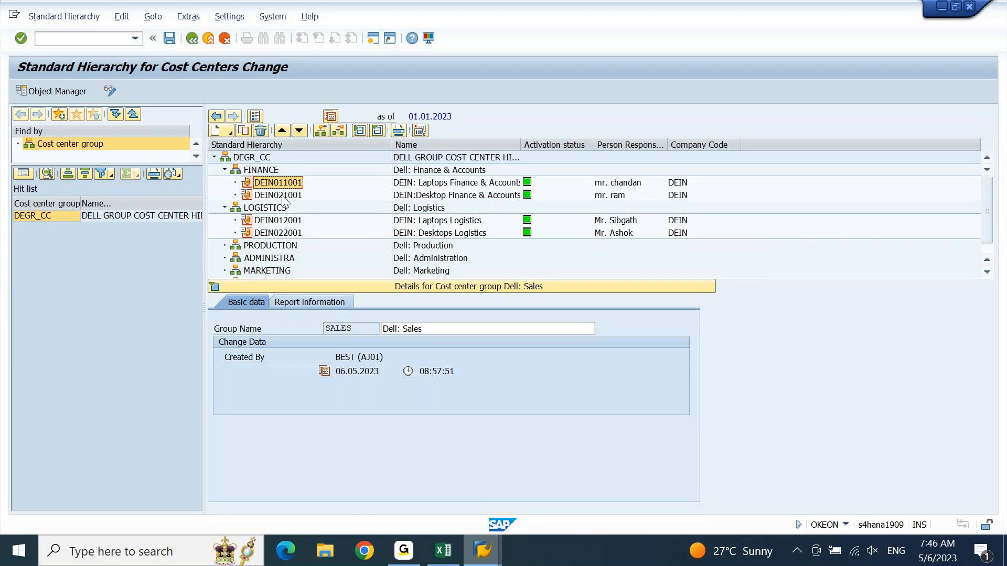
left_click(282, 196)
left_click(261, 171)
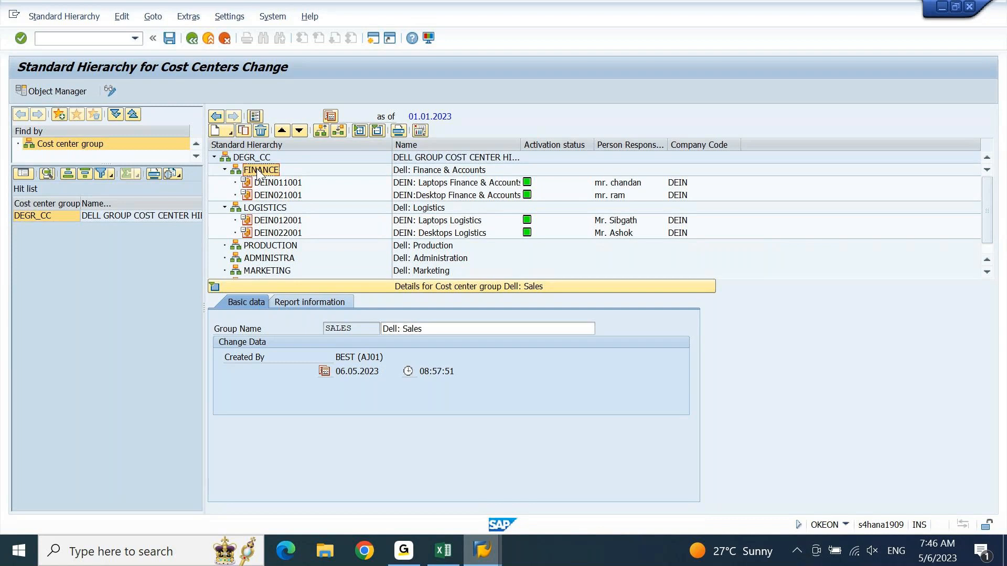
left_click(271, 184)
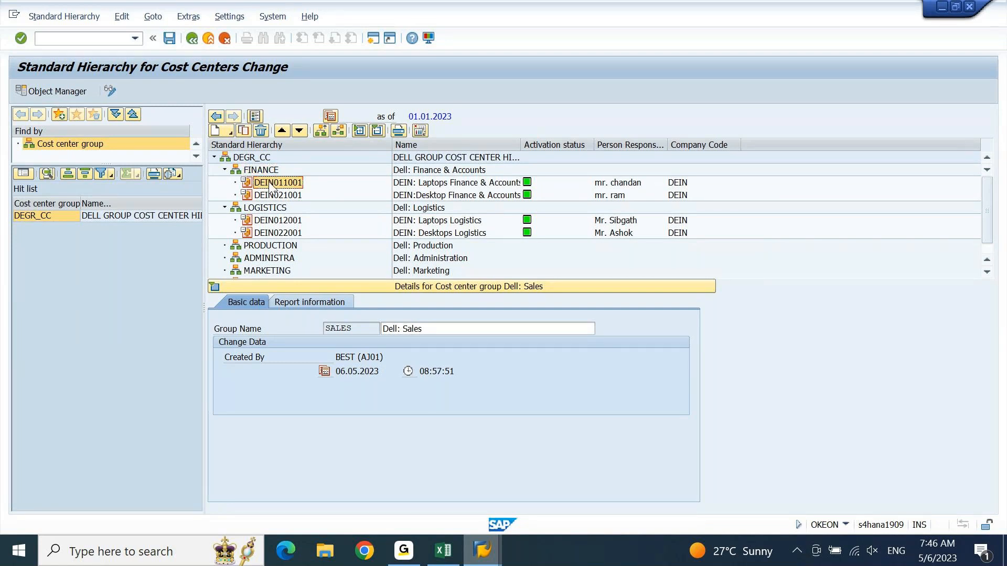
left_click(264, 171)
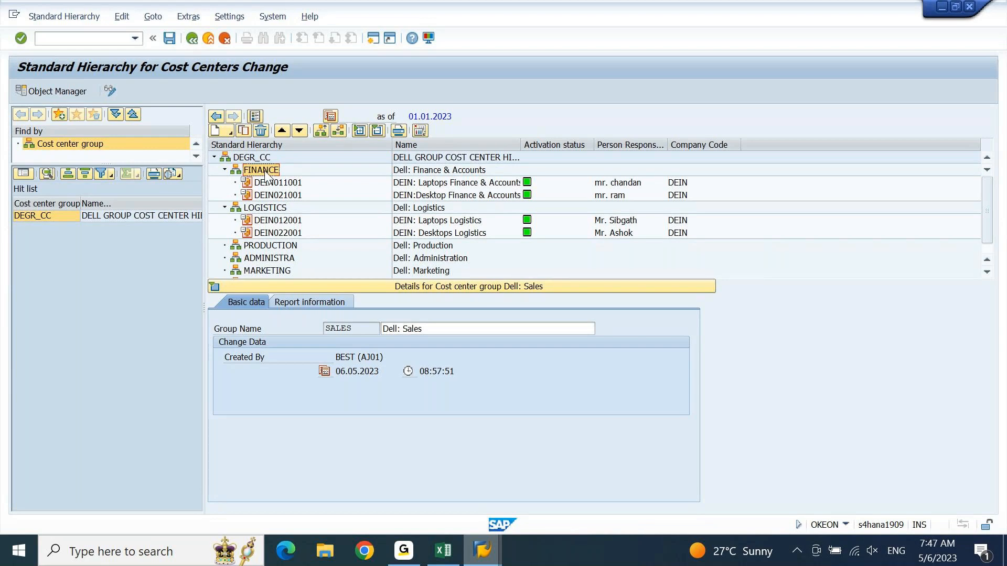
- Switch to the Excel plan and compare the profit center section with the cost center section
left_click(459, 558)
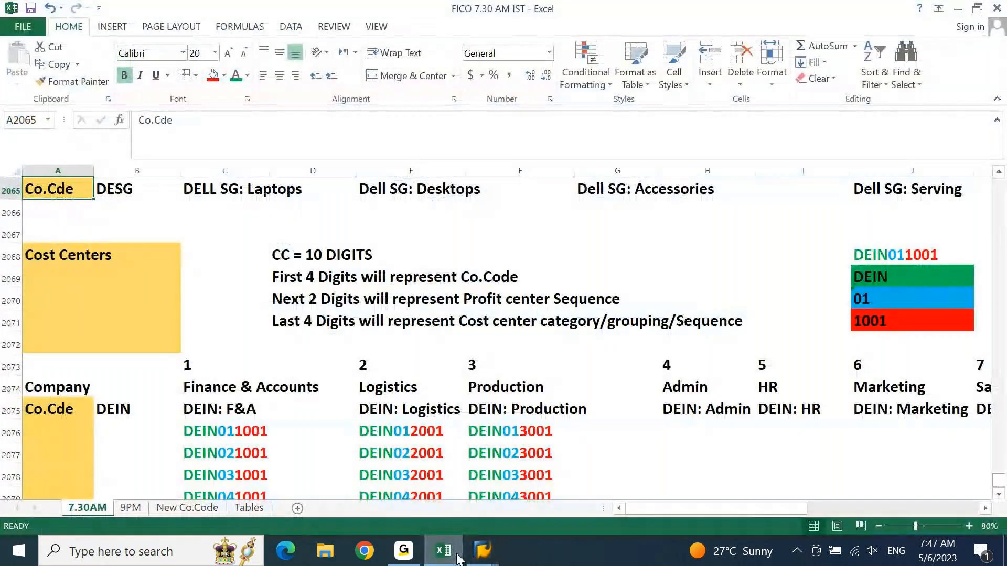
key("Down")
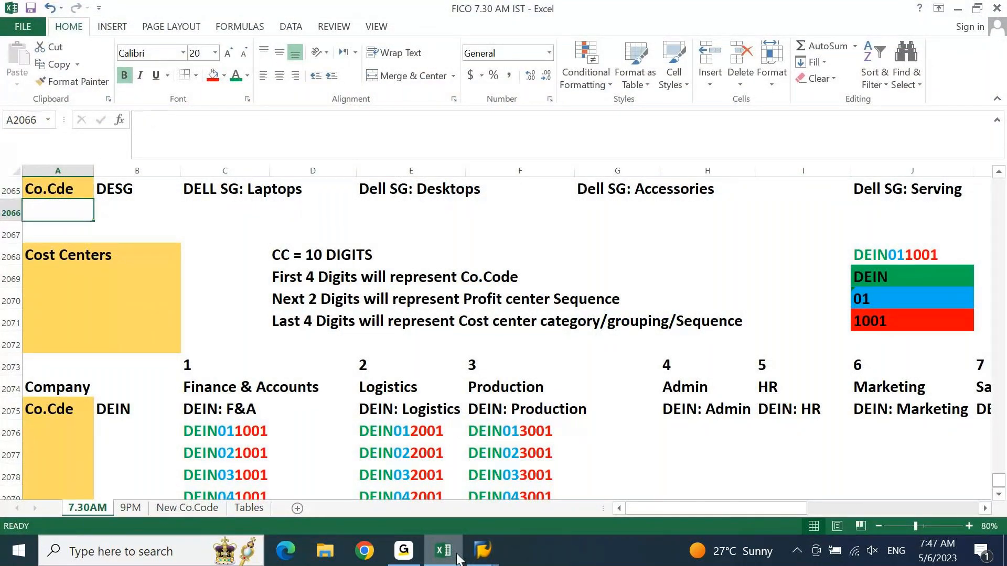
key("Page_Up")
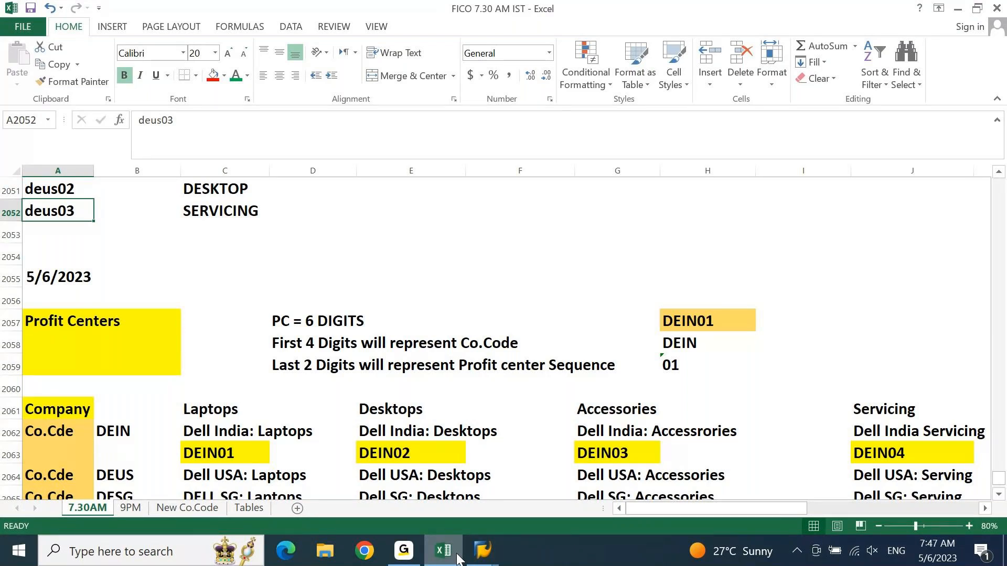
key("Page_Down")
key("Page_Up")
key("Page_Down")
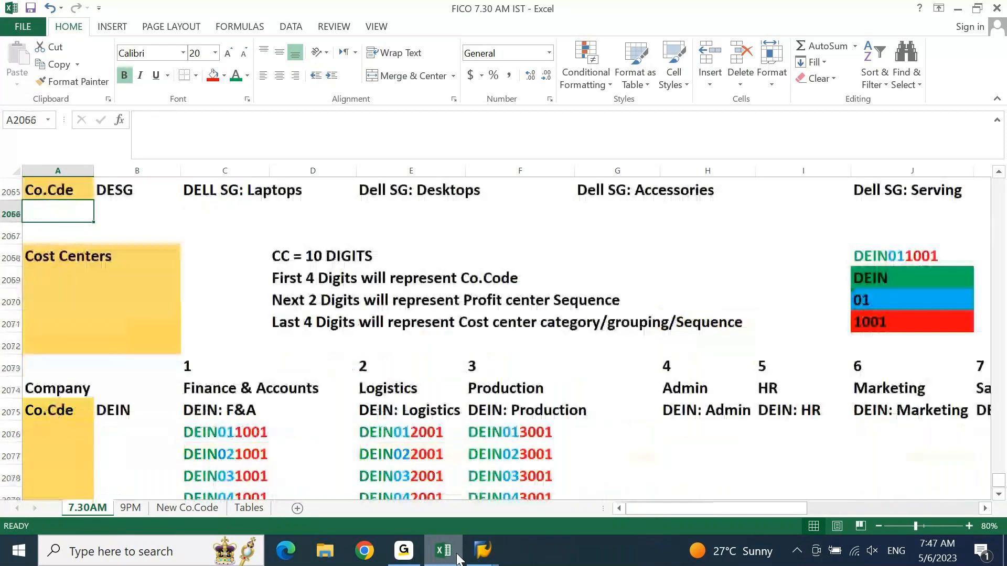